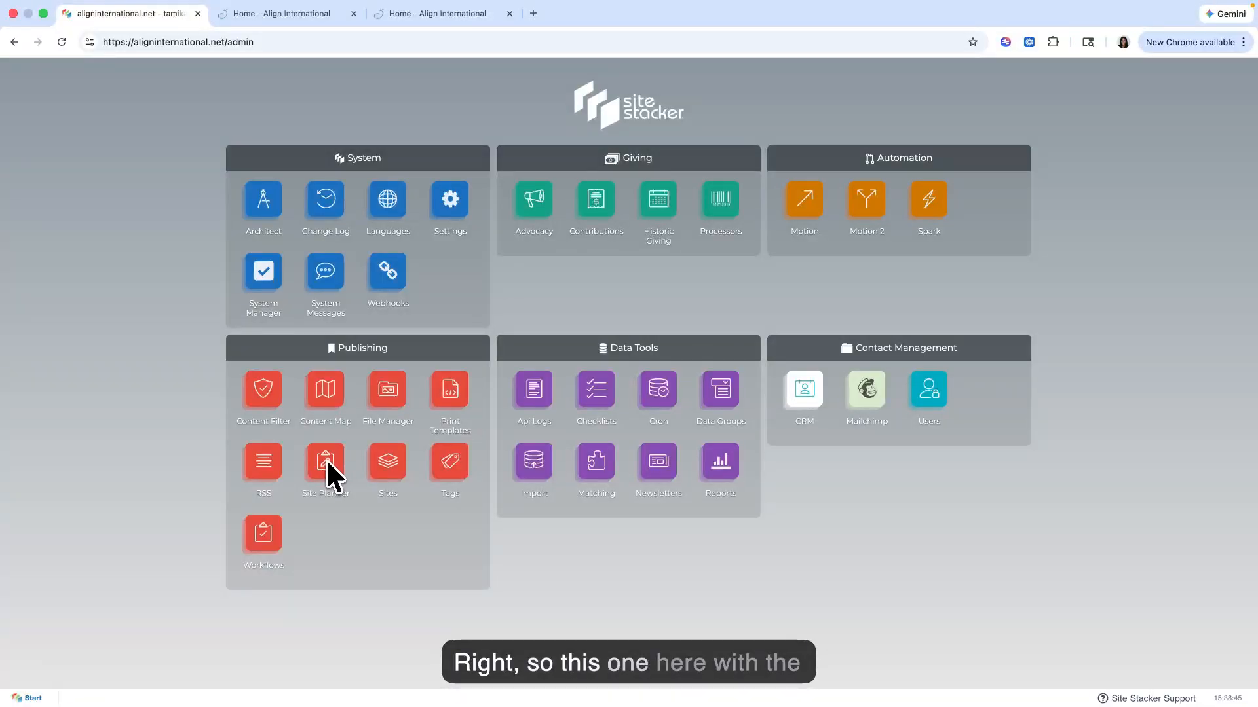
Step: Open Site Planner and expand the Align International collections in the Content Explorer, checking the options available for 02 Modules
click(326, 463)
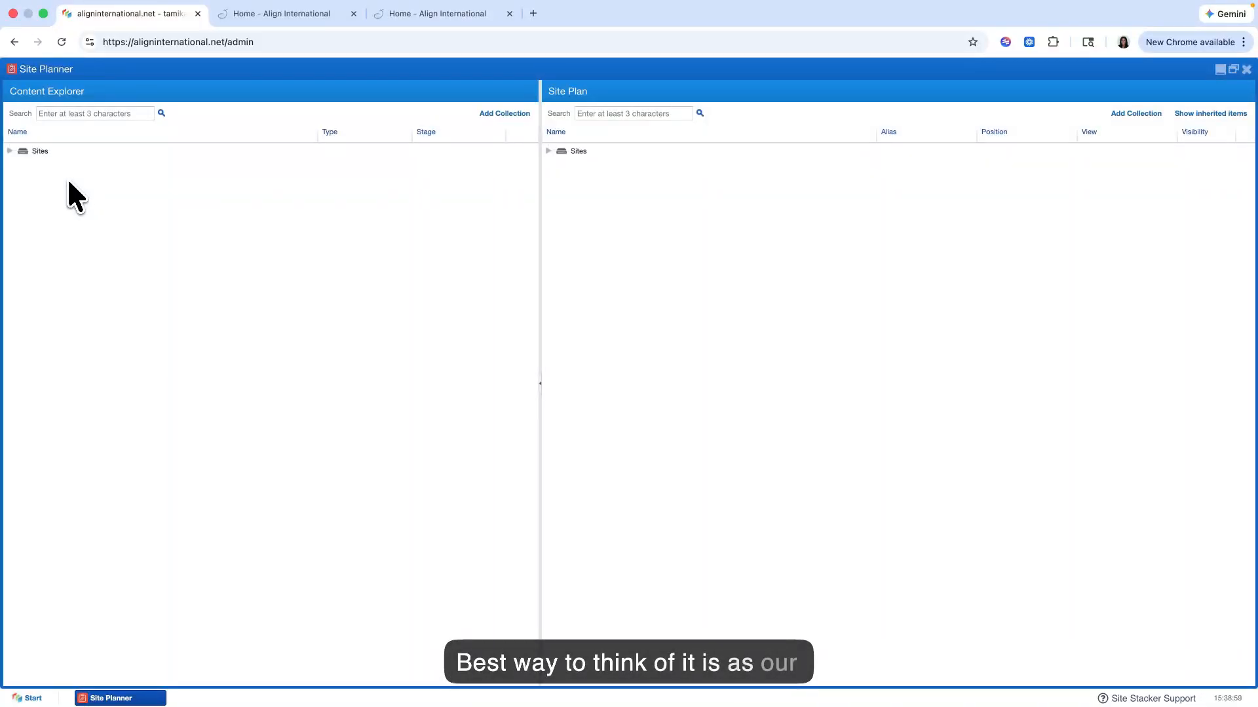
click(27, 156)
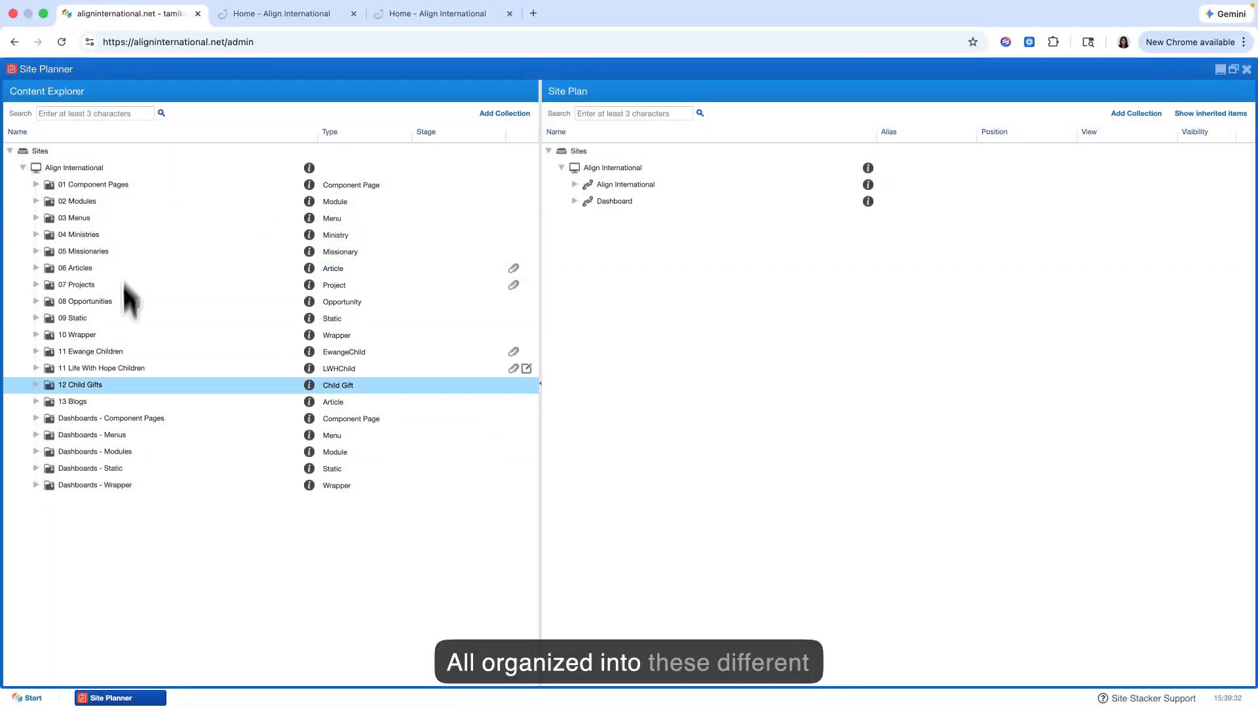
right_click(92, 204)
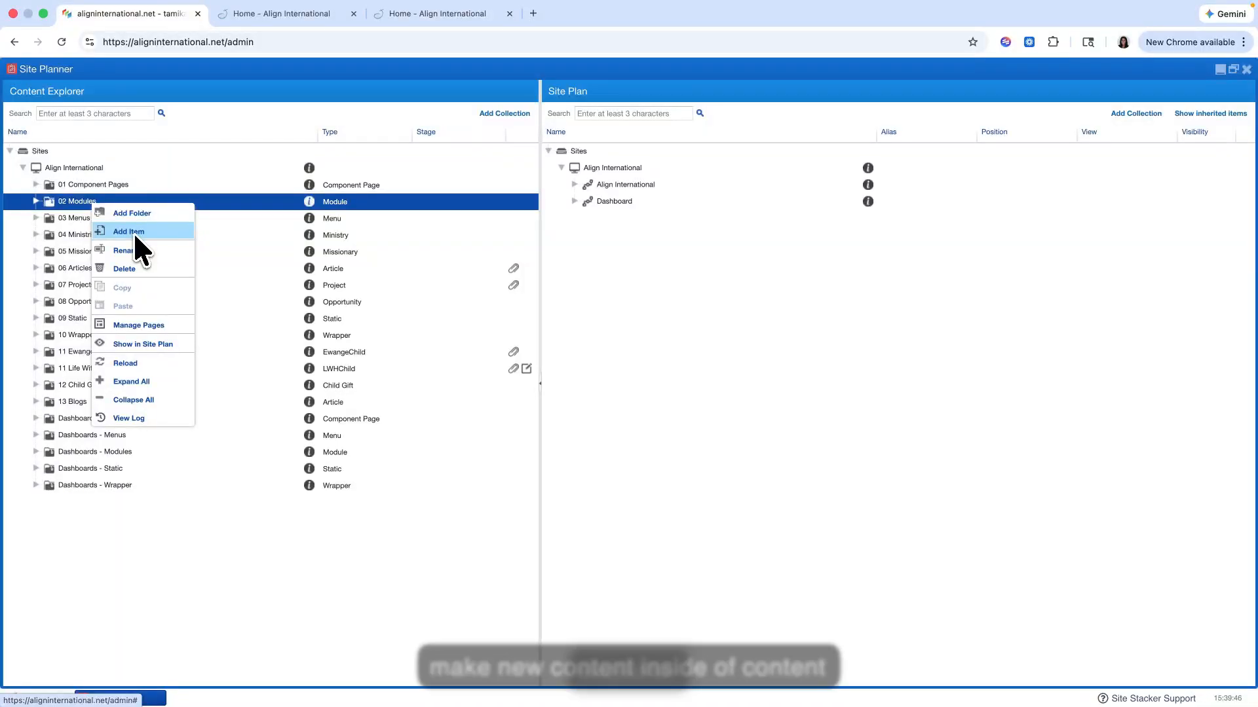
click(78, 202)
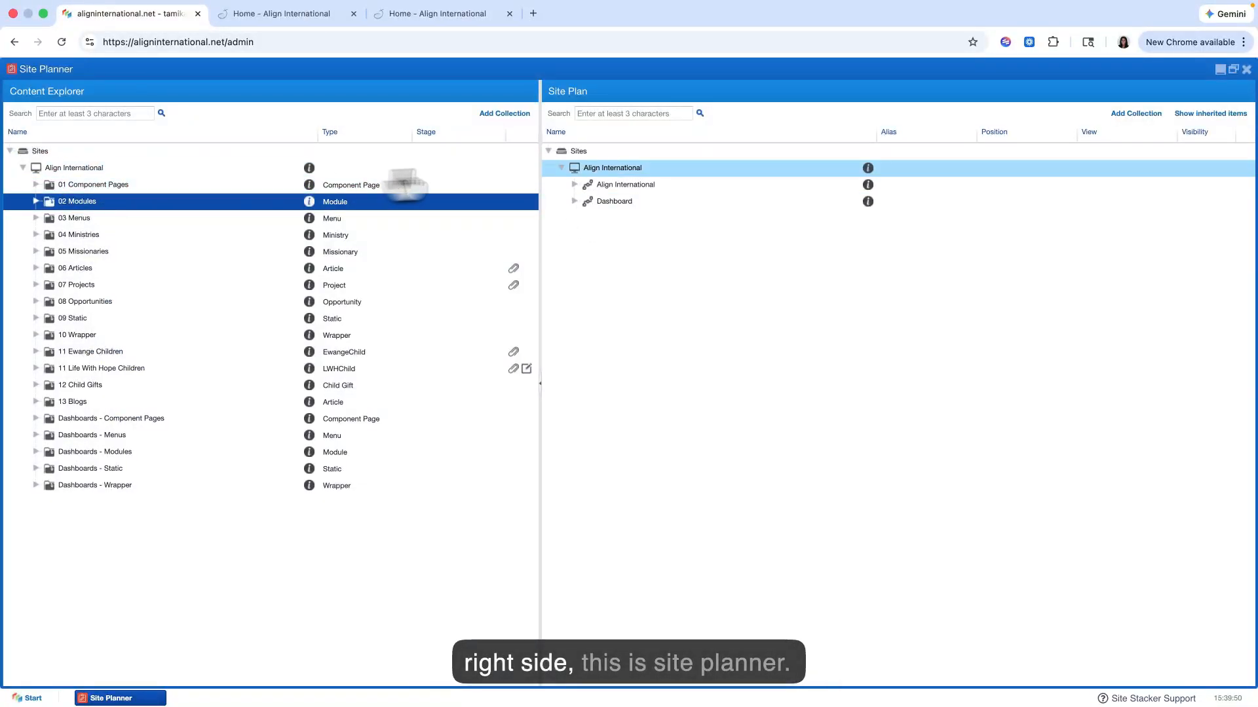
Step: Collapse and re-expand the Sites tree in the Site Plan to view its Align International and Dashboard entries
click(548, 153)
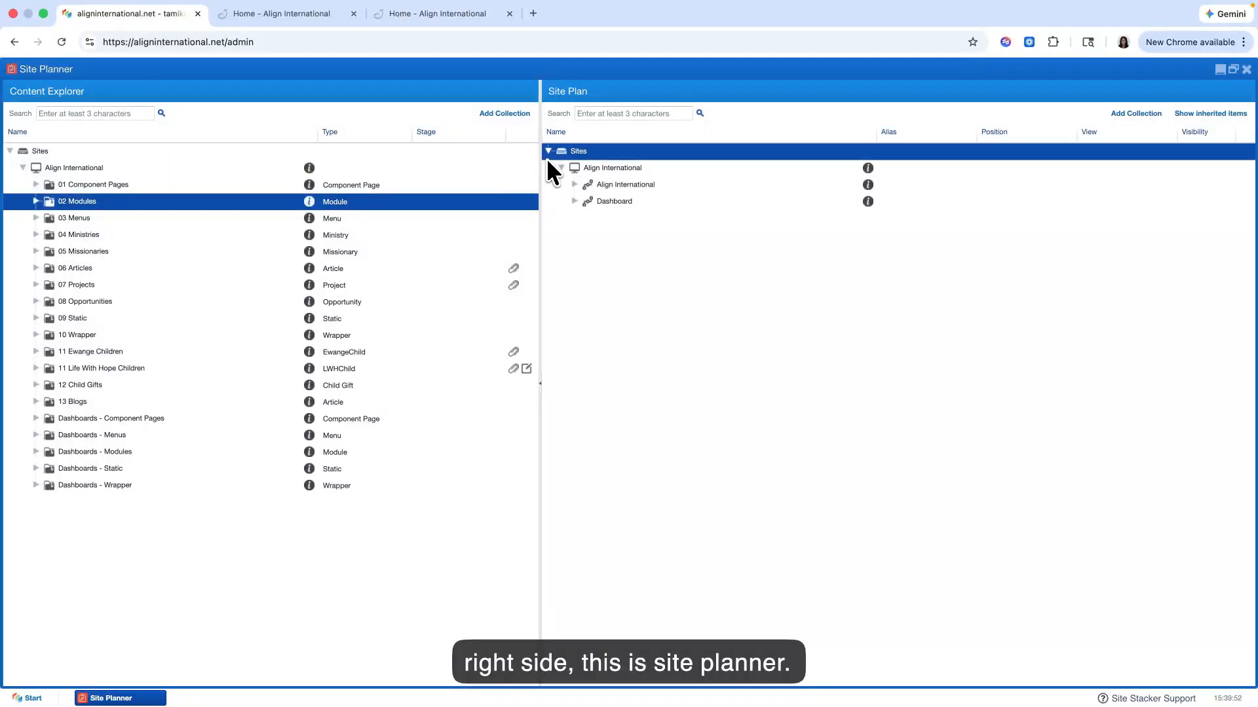
click(548, 153)
click(549, 152)
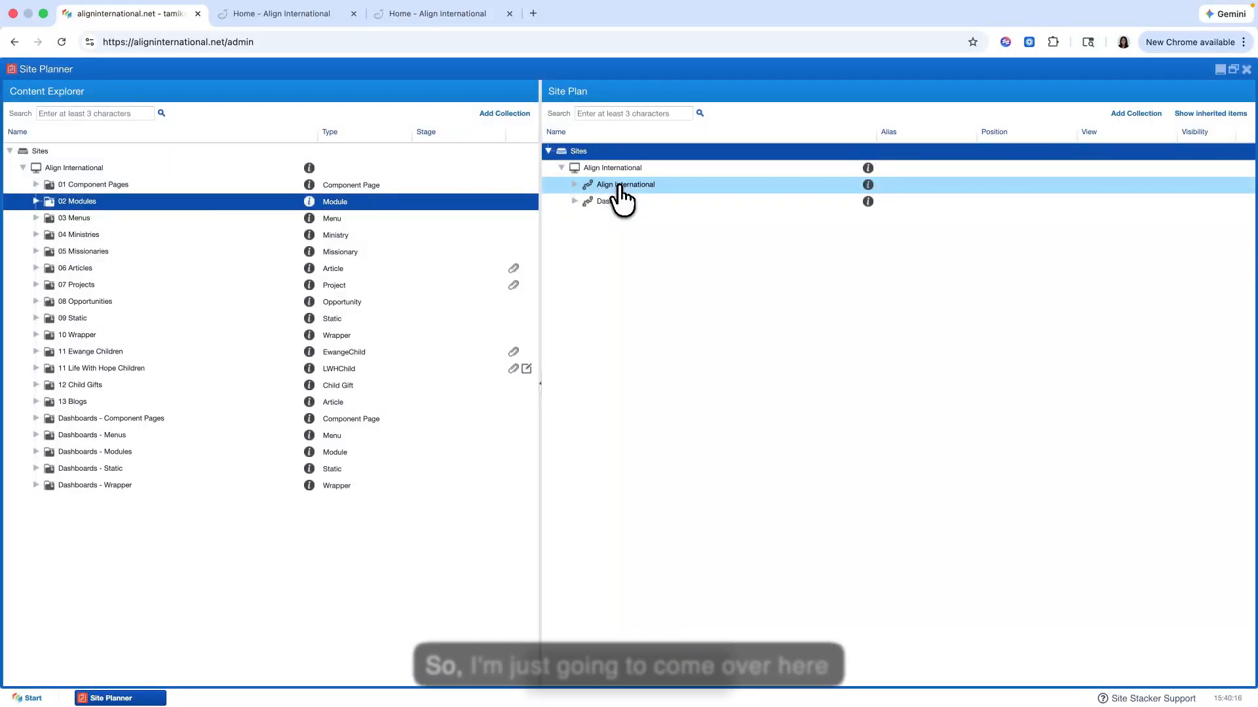
click(548, 150)
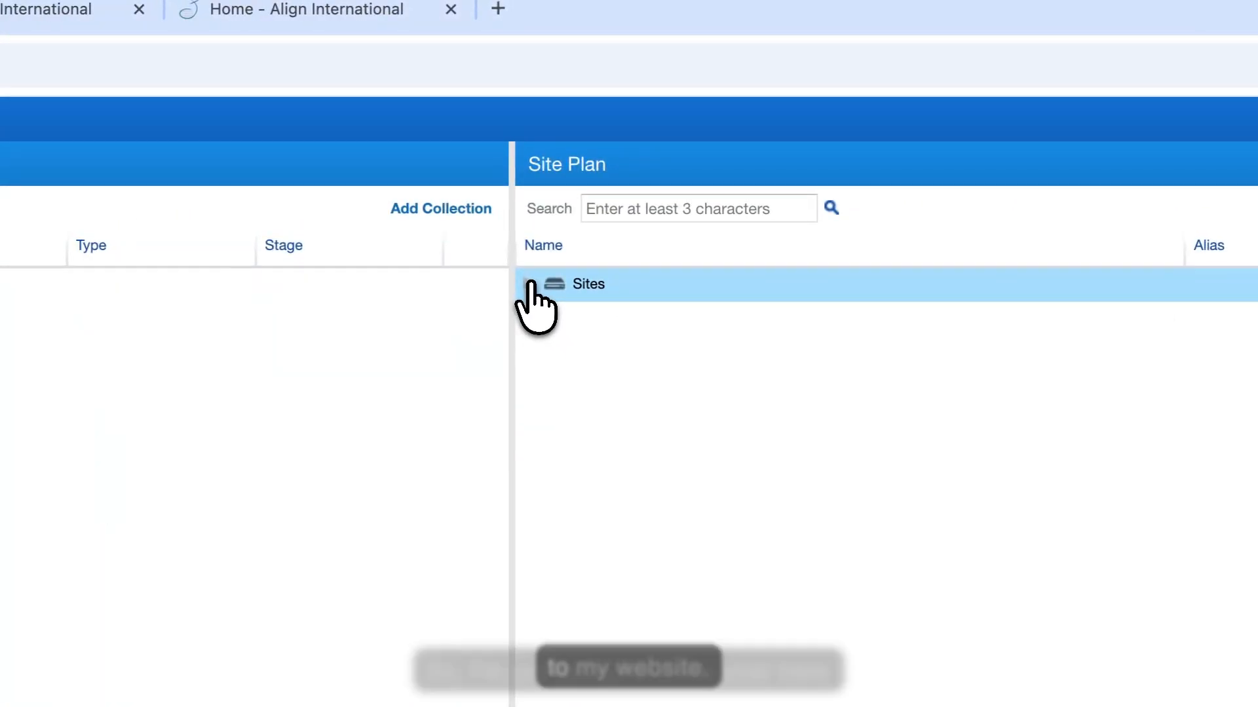
click(548, 151)
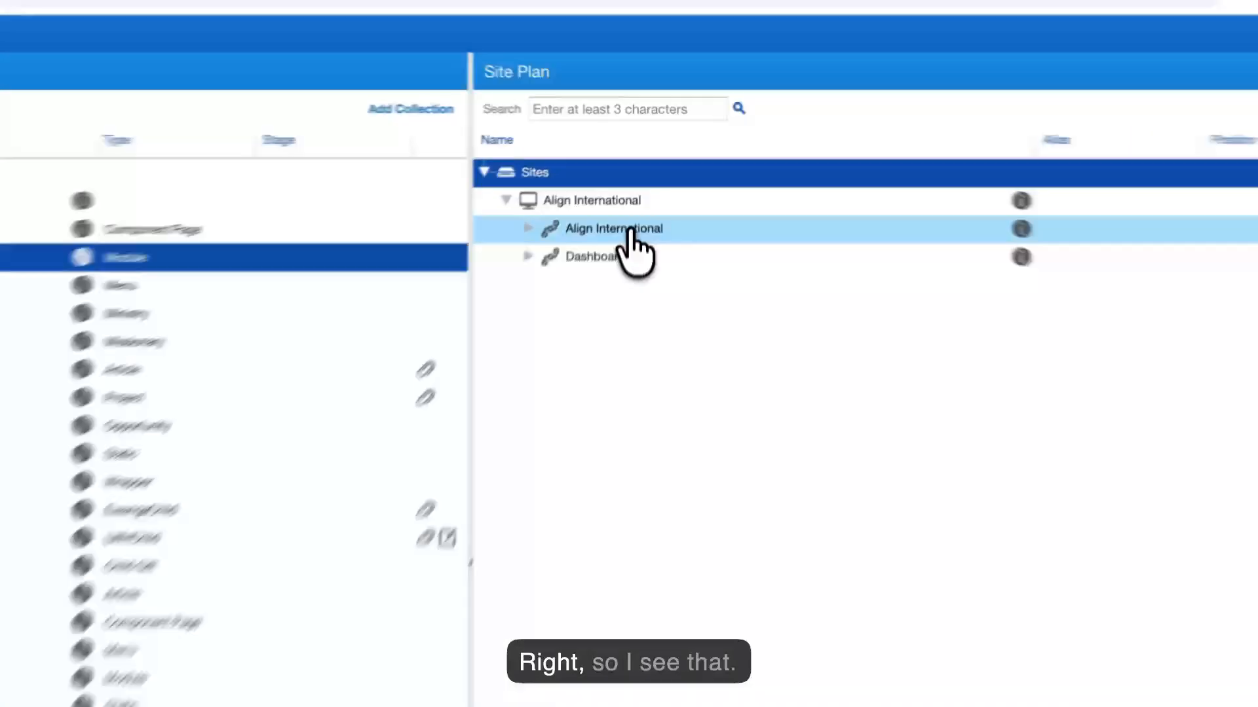
Step: Preview the Align International site from the Site Plan, look over its home page, and return to Site Planner
right_click(614, 185)
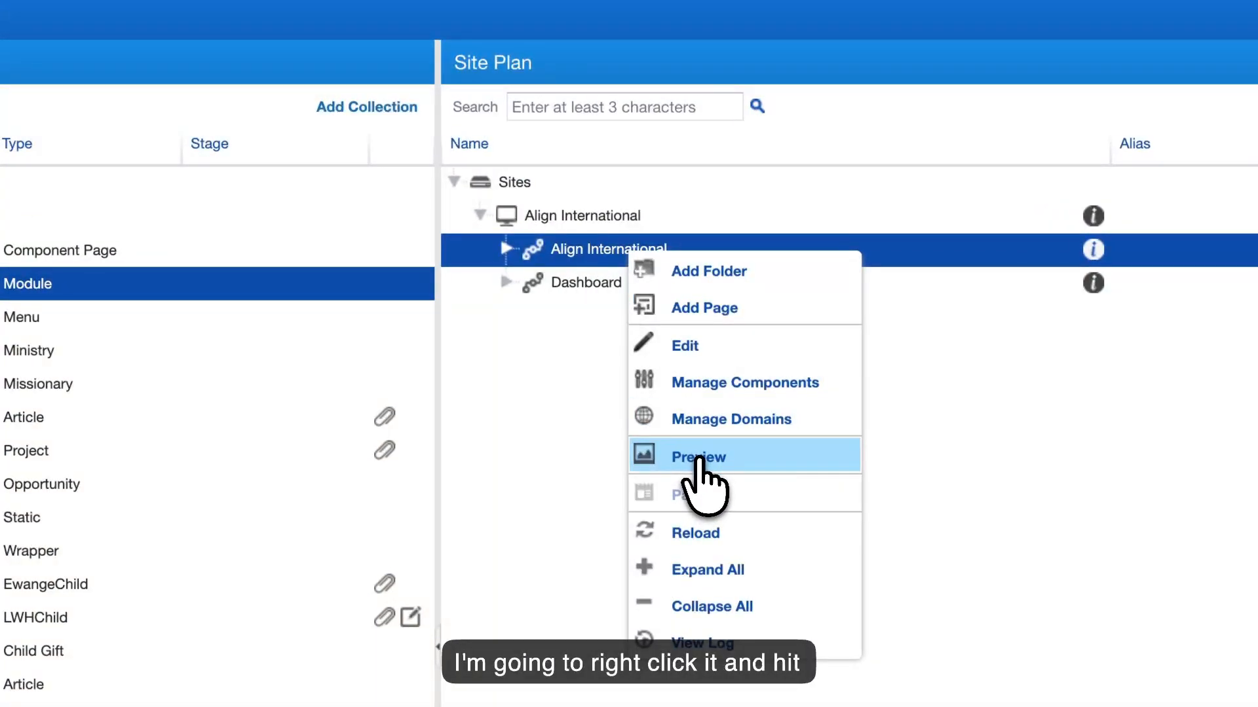
click(697, 458)
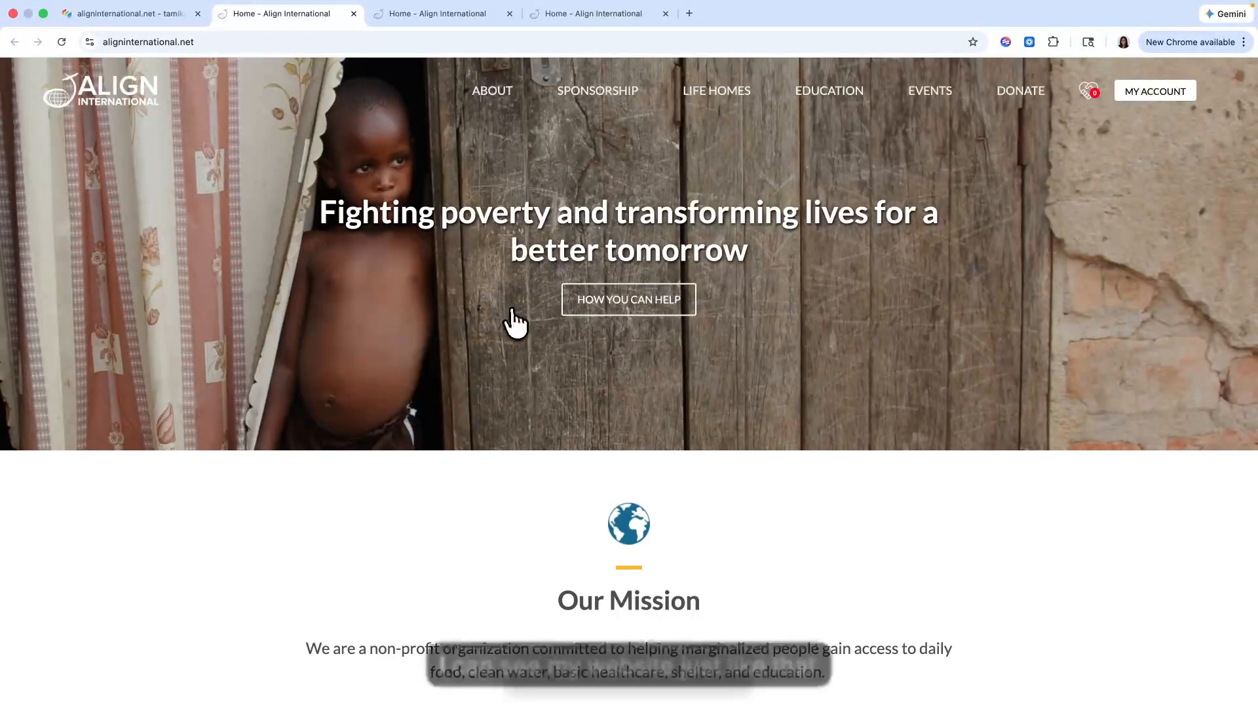
scroll(514, 321, down, 15)
scroll(517, 324, up, 6)
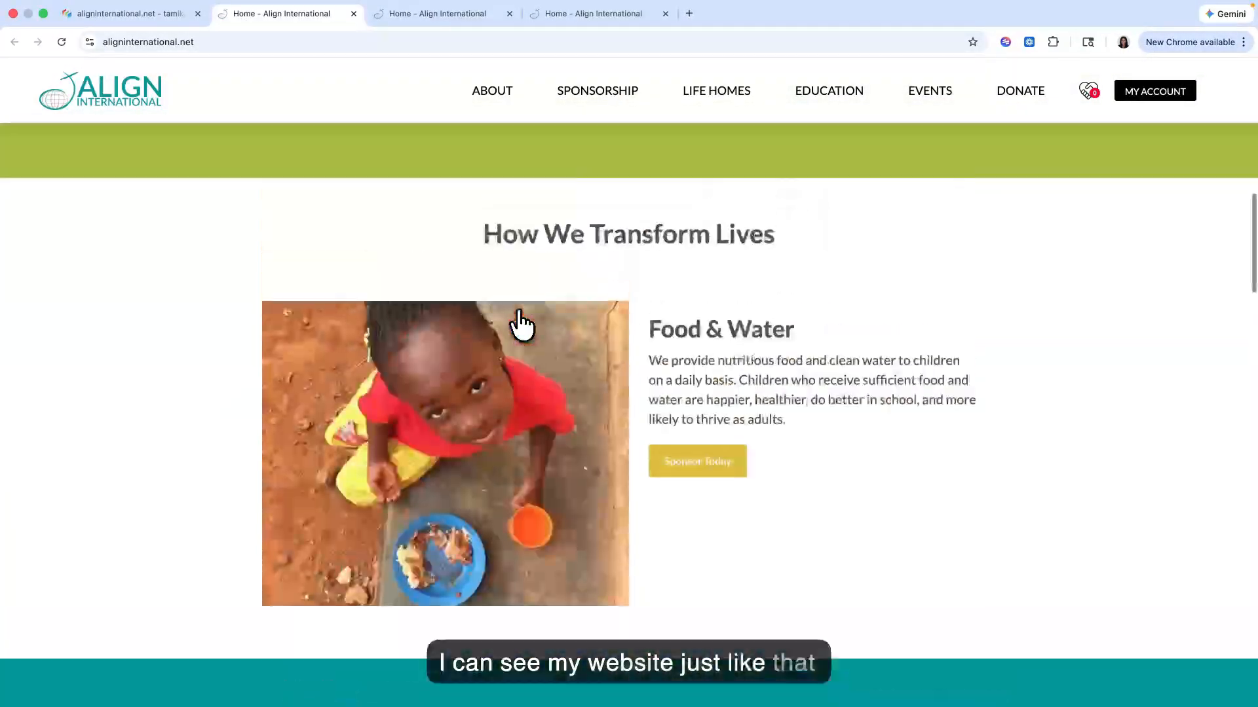
scroll(519, 324, up, 8)
click(152, 23)
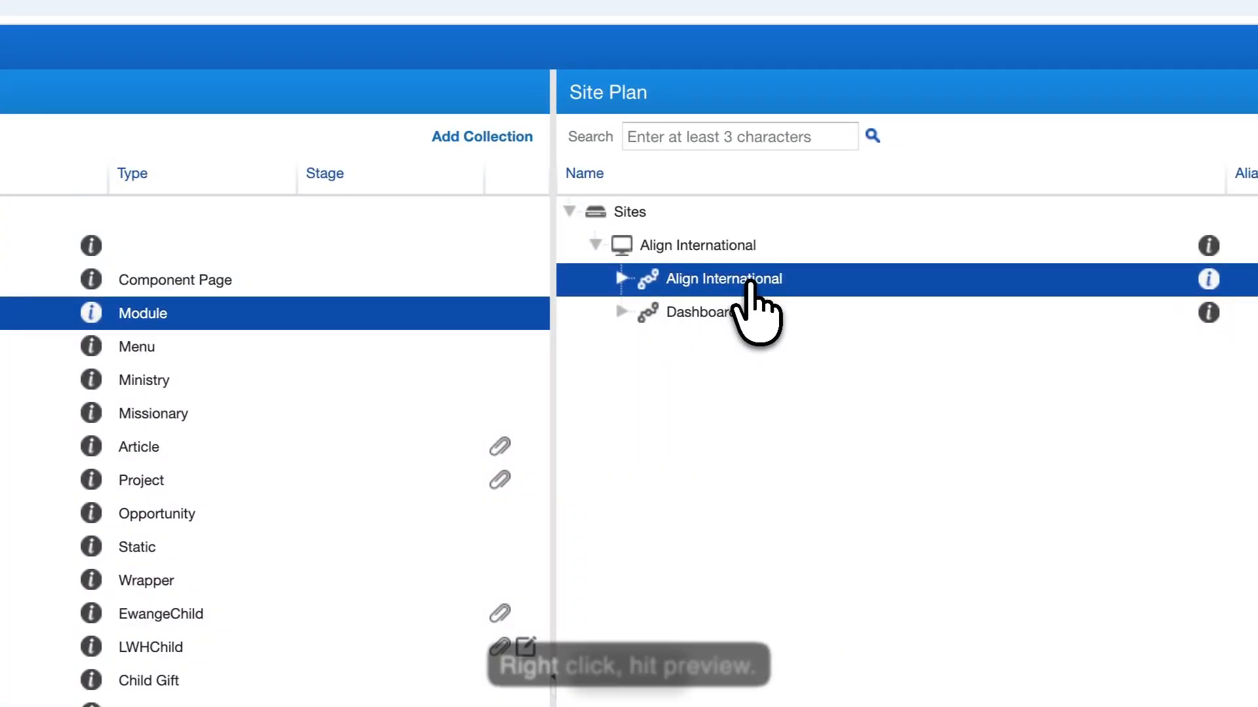
right_click(750, 283)
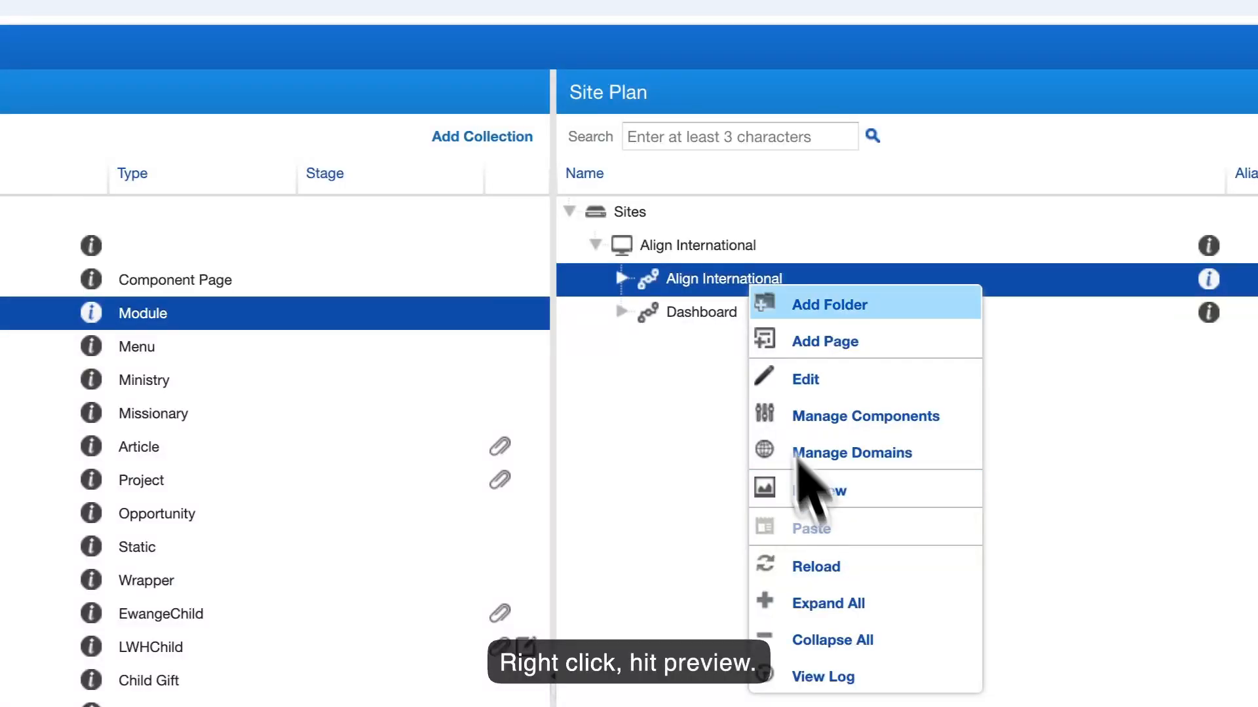
click(659, 281)
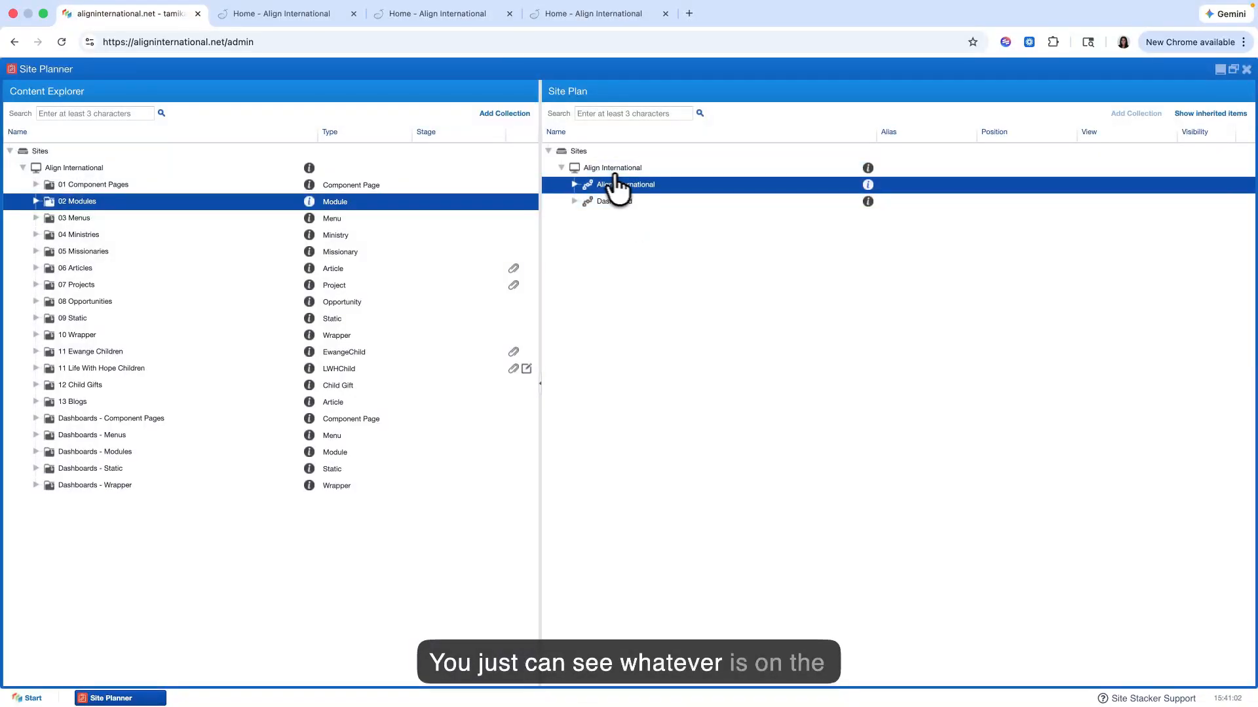
Step: Examine the All Pages folder of Align International in the Site Plan, including the components of the Education page
click(573, 184)
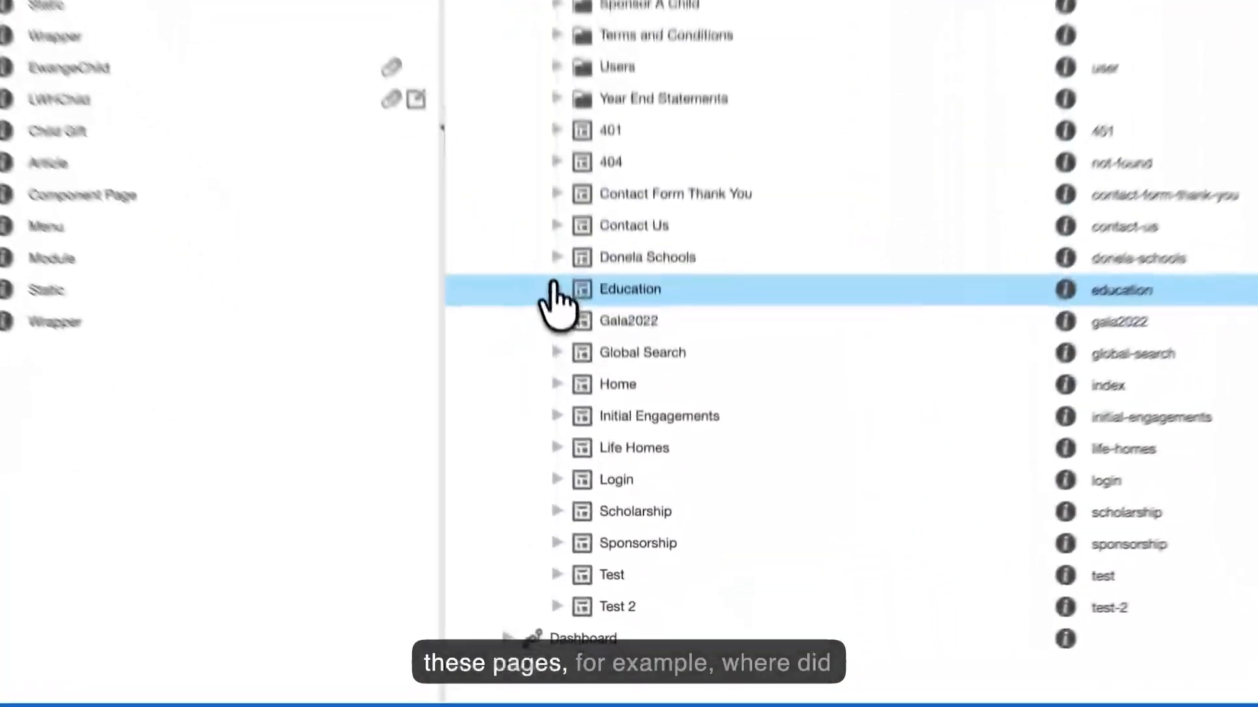
click(556, 288)
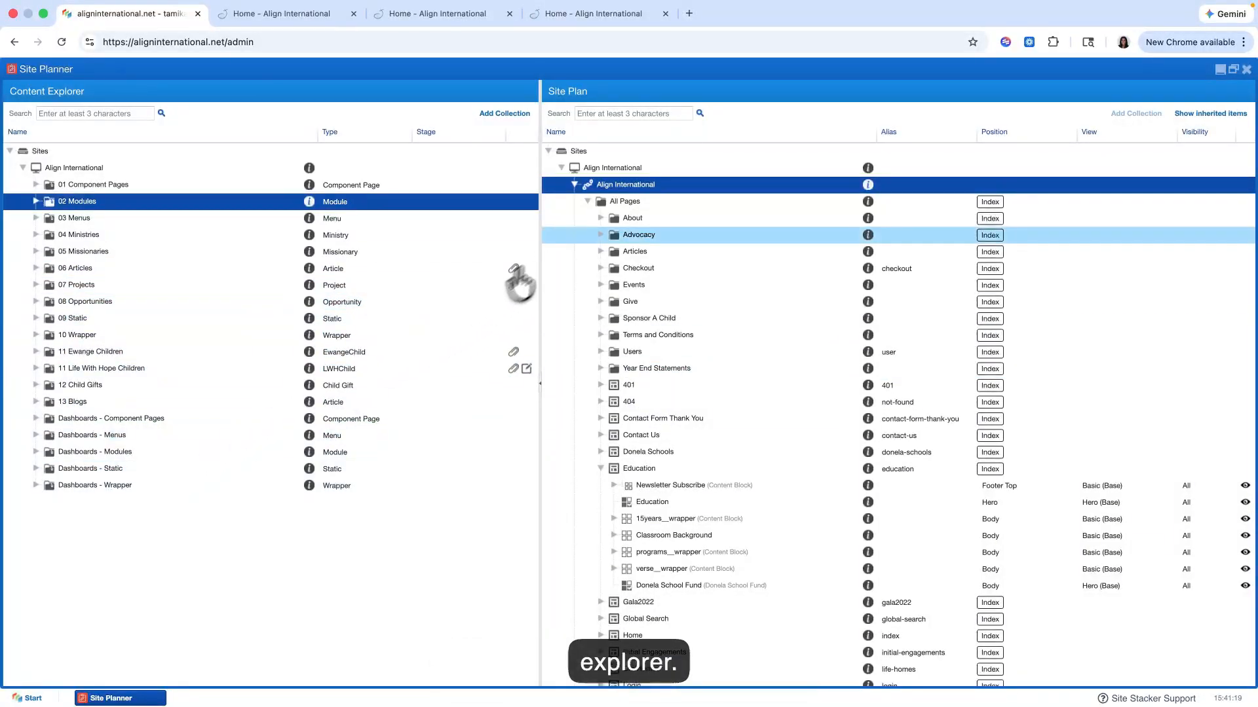
click(588, 202)
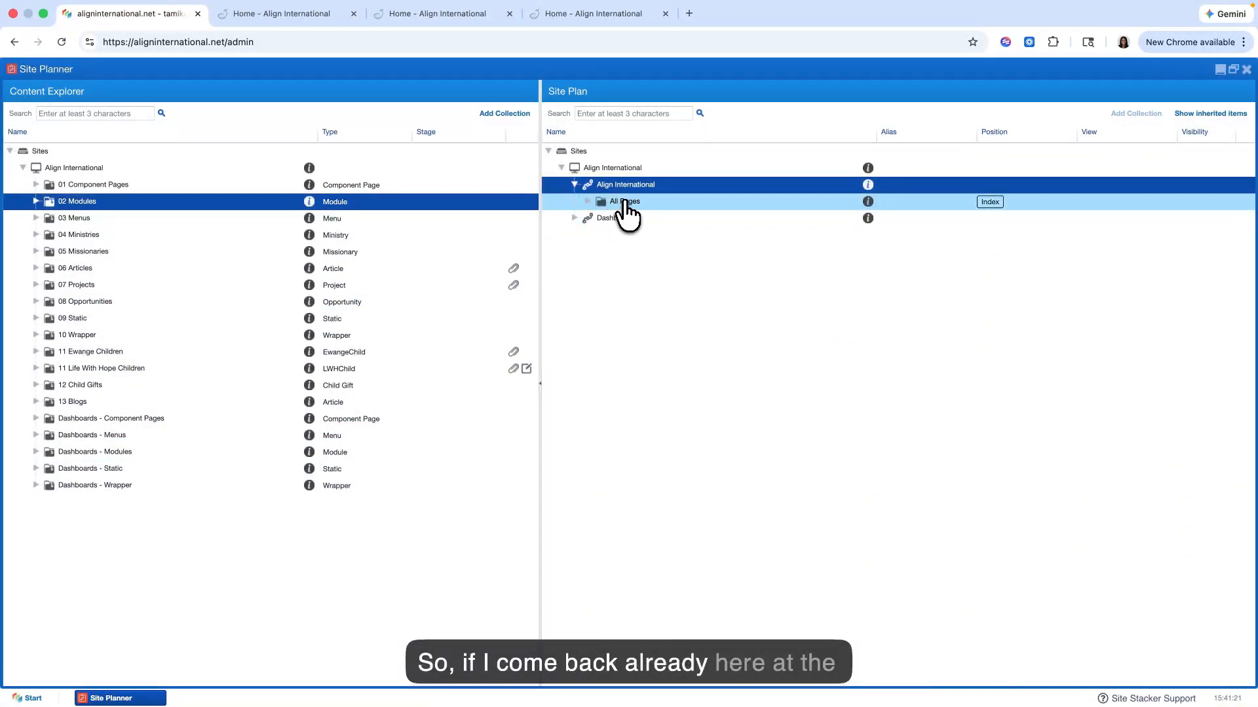
right_click(629, 203)
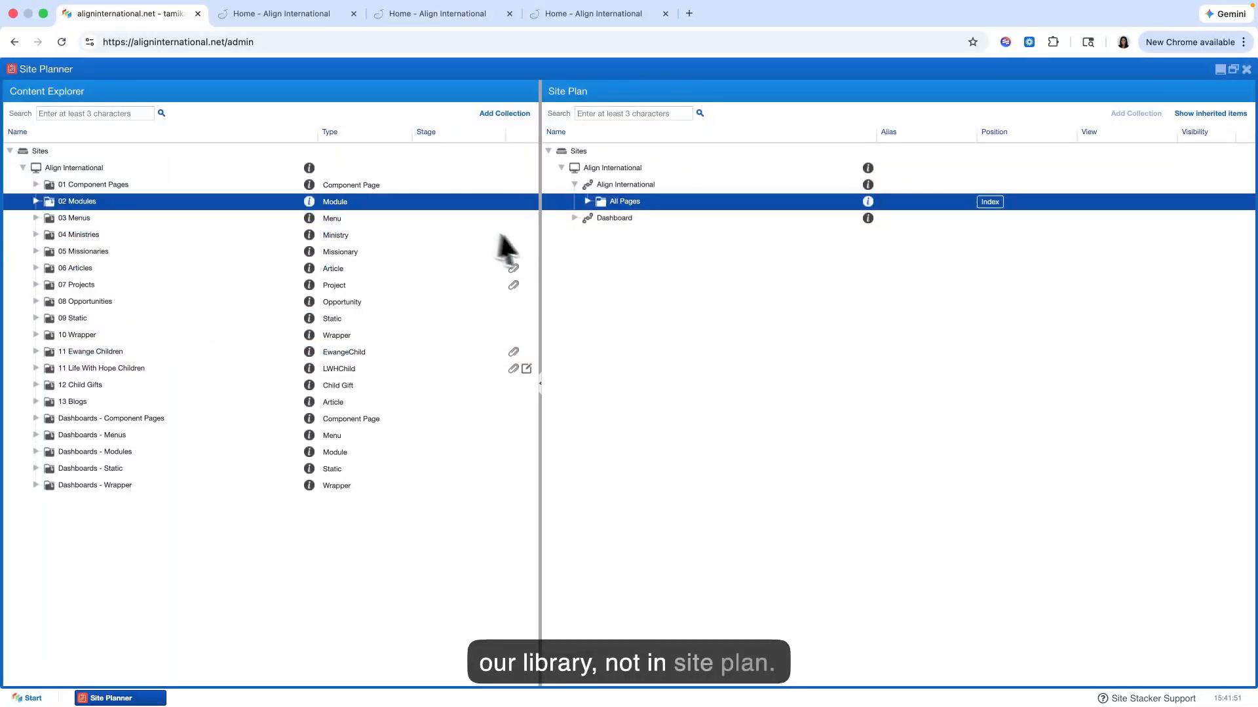
click(588, 201)
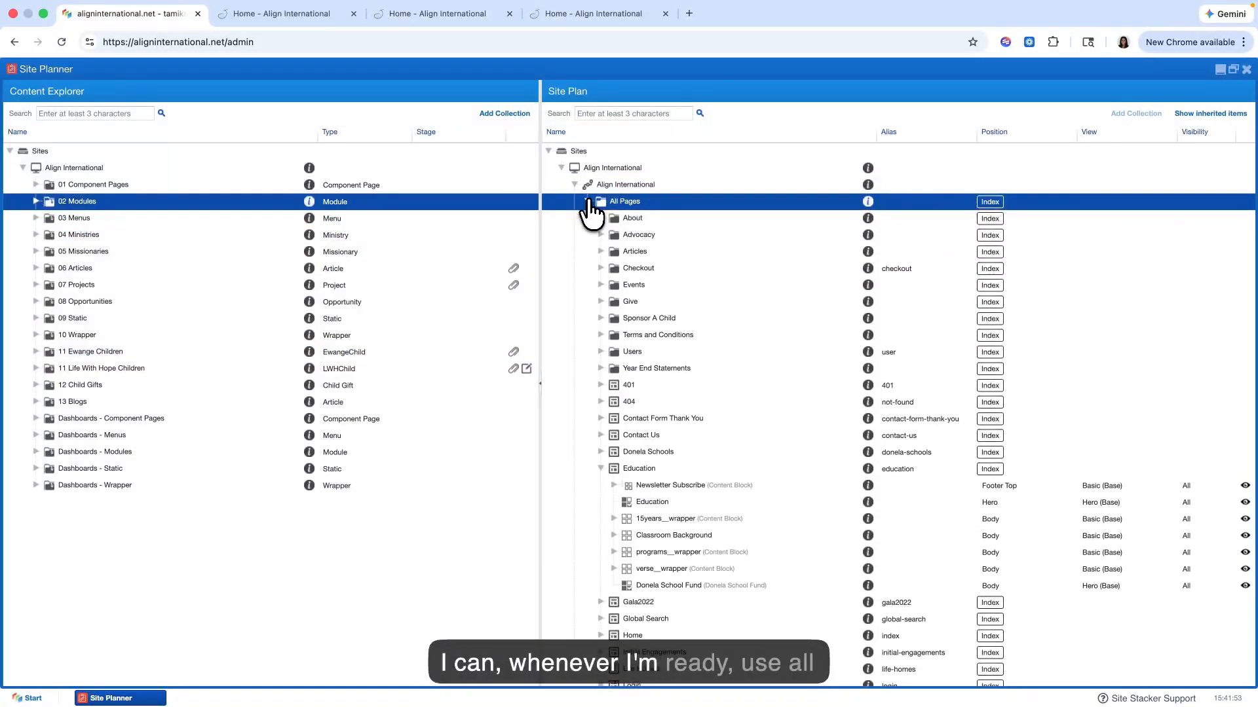
click(600, 468)
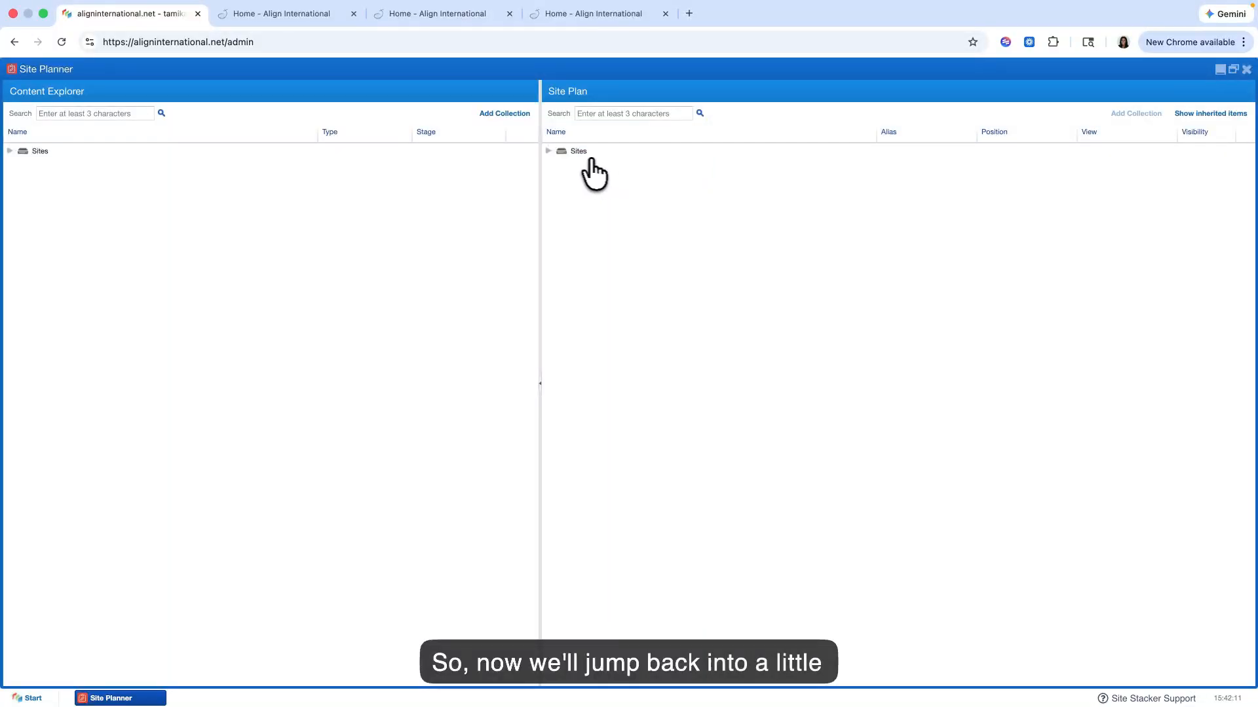
Step: Open the Home page's settings from the Site Plan and move the dialog clear of the page list
click(563, 152)
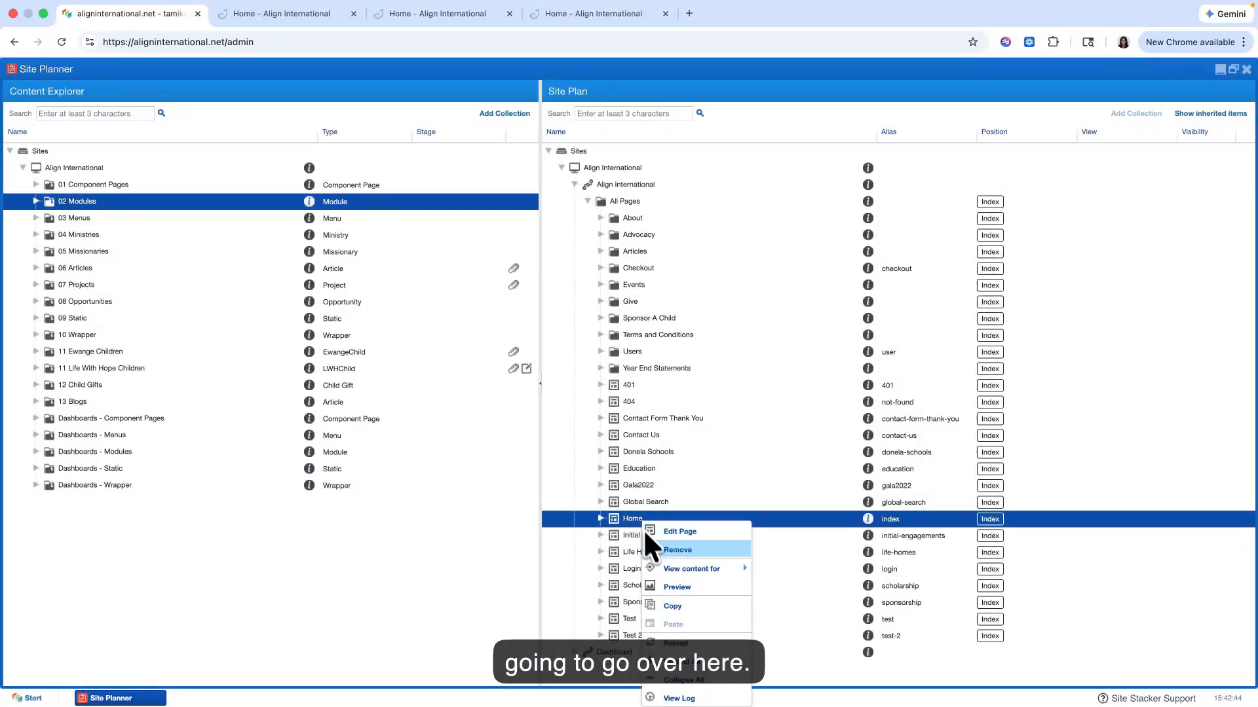
click(686, 533)
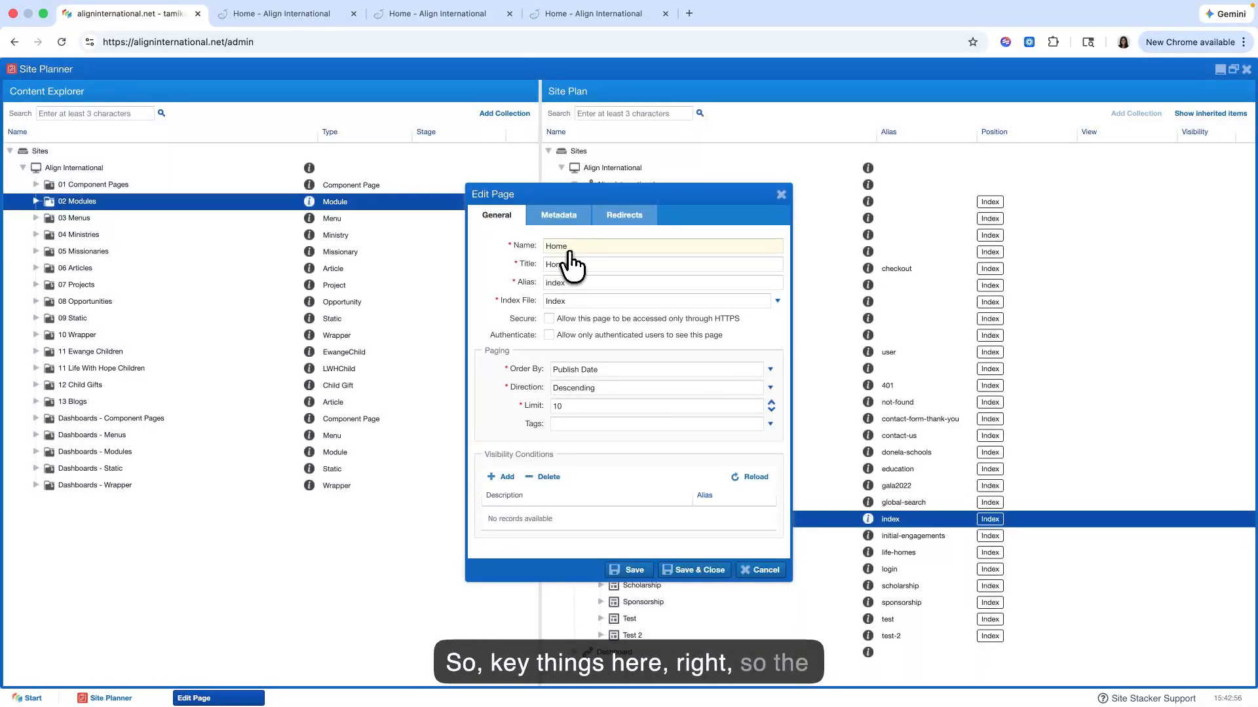
drag(645, 195, 483, 198)
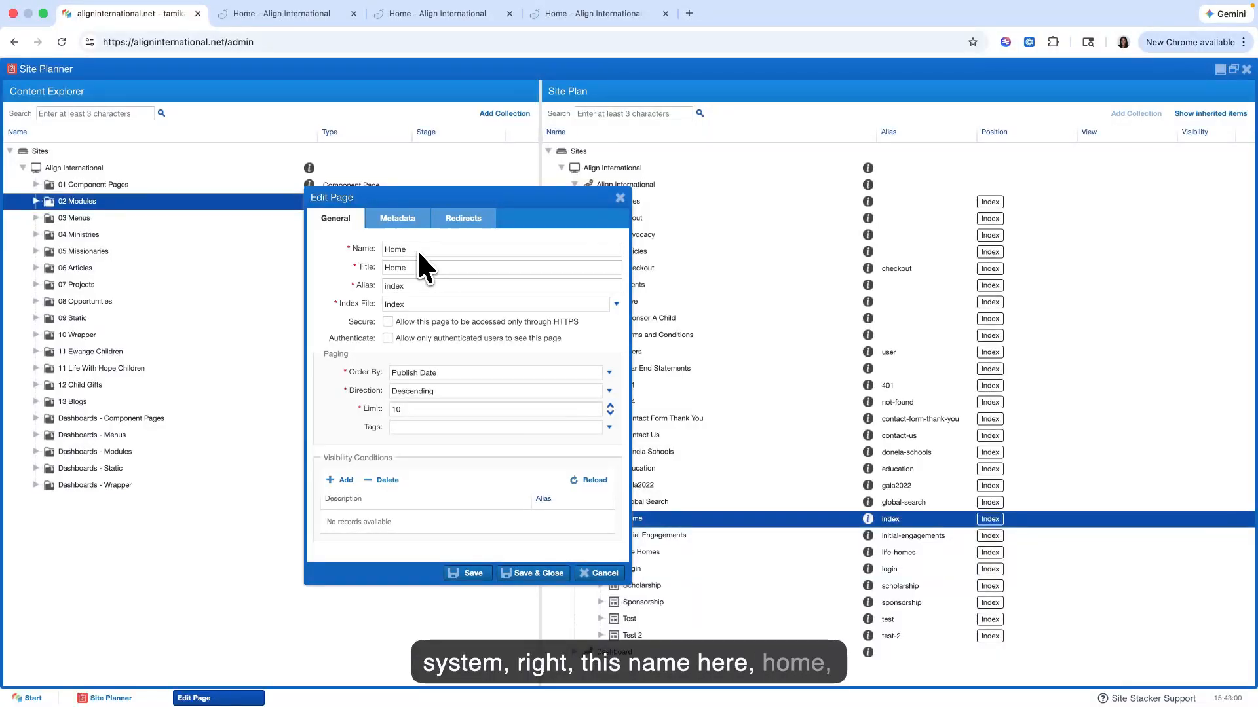
drag(527, 194, 407, 185)
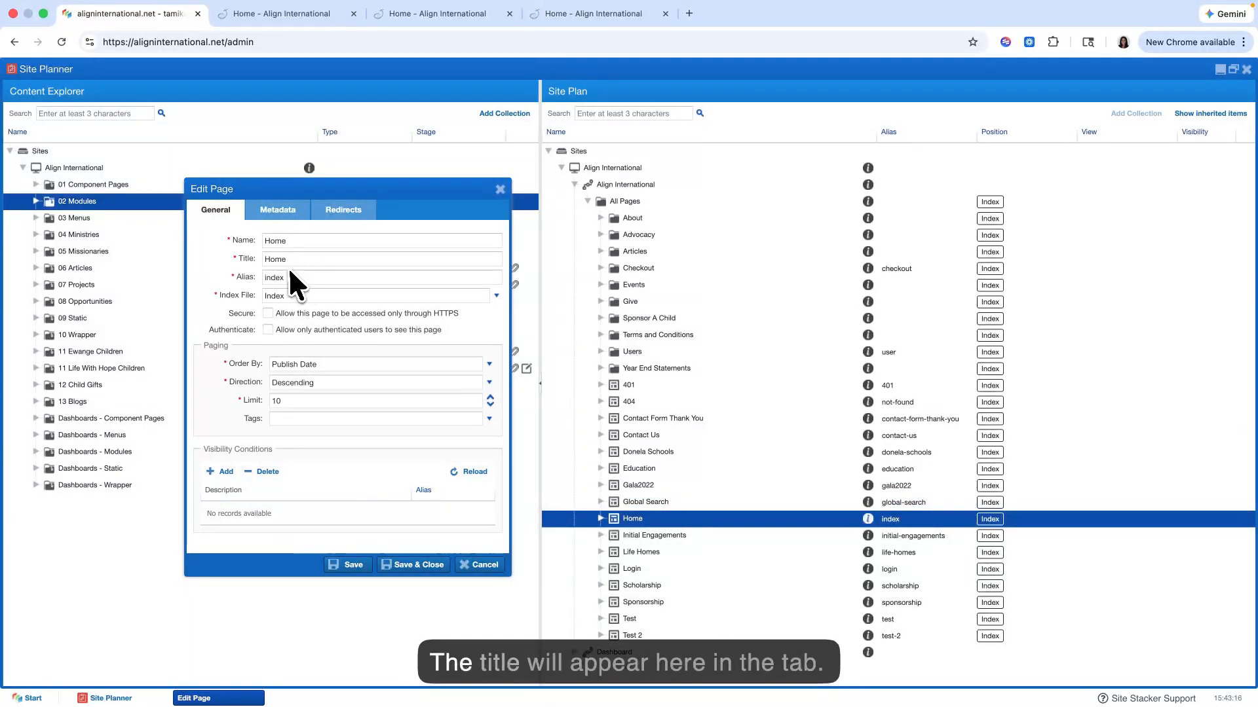
Step: Compare the Home page's Title setting with the browser tab titles of the live Home and Give pages
click(319, 23)
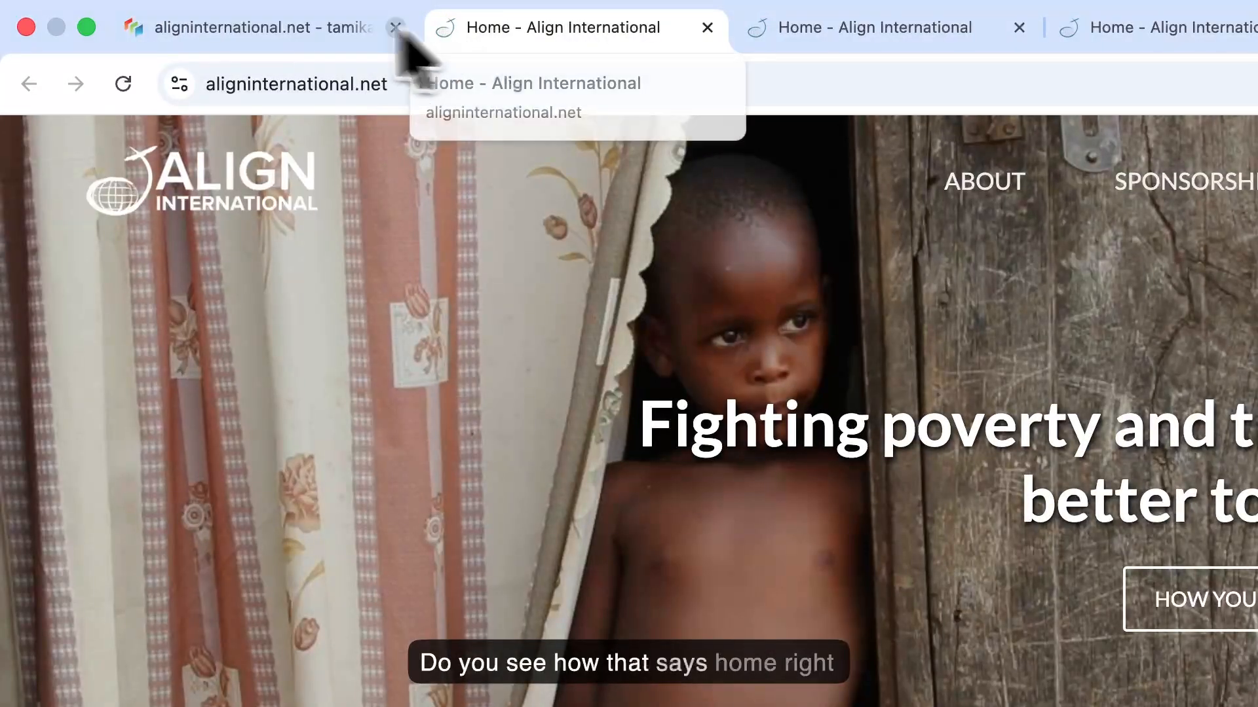
click(272, 27)
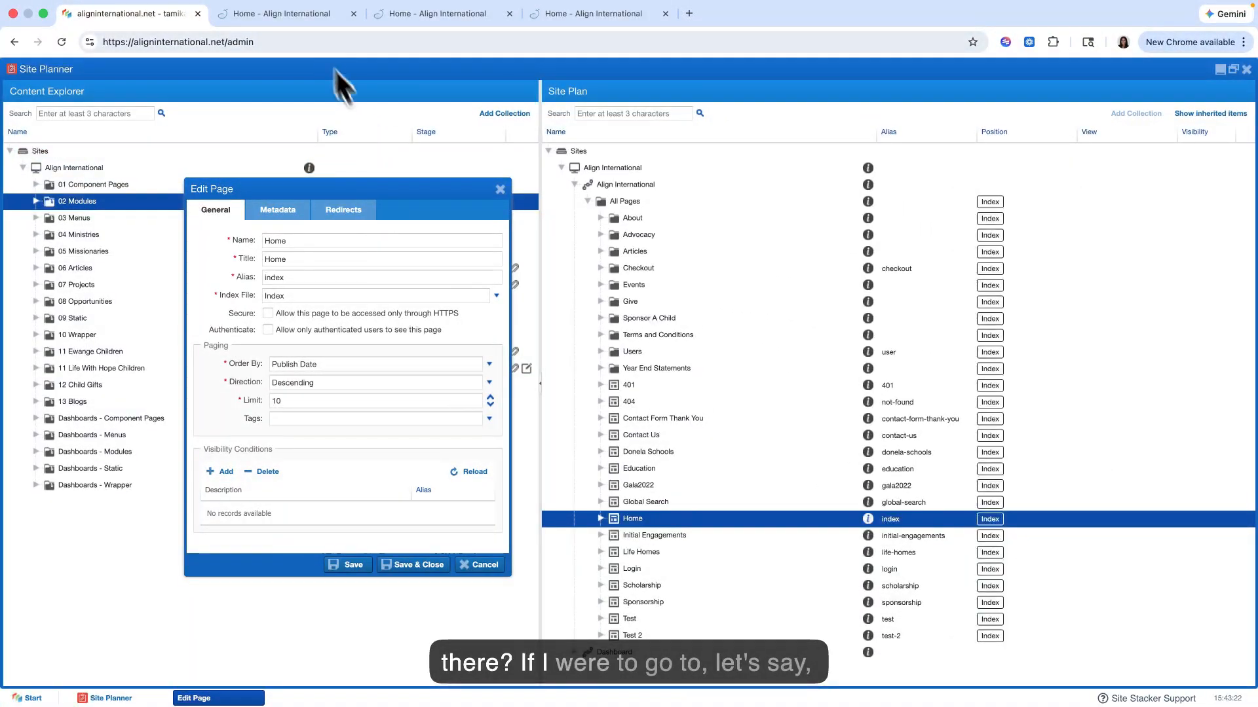
click(301, 16)
click(1012, 94)
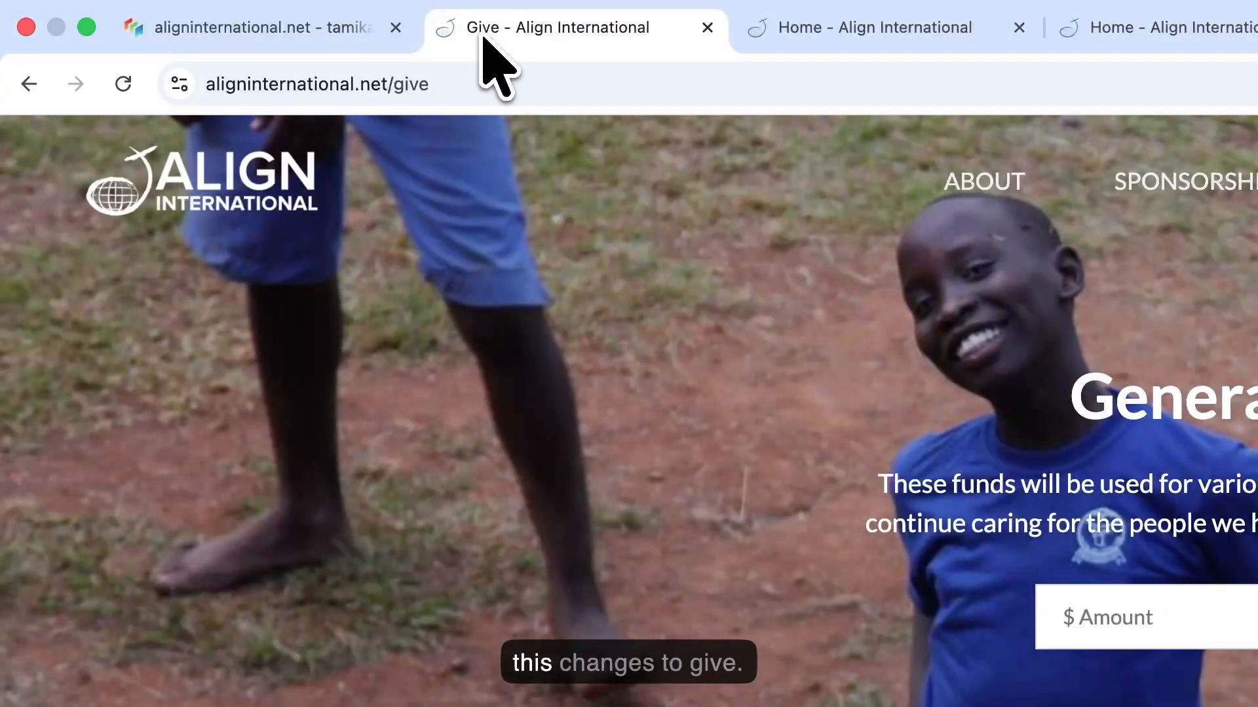
click(269, 27)
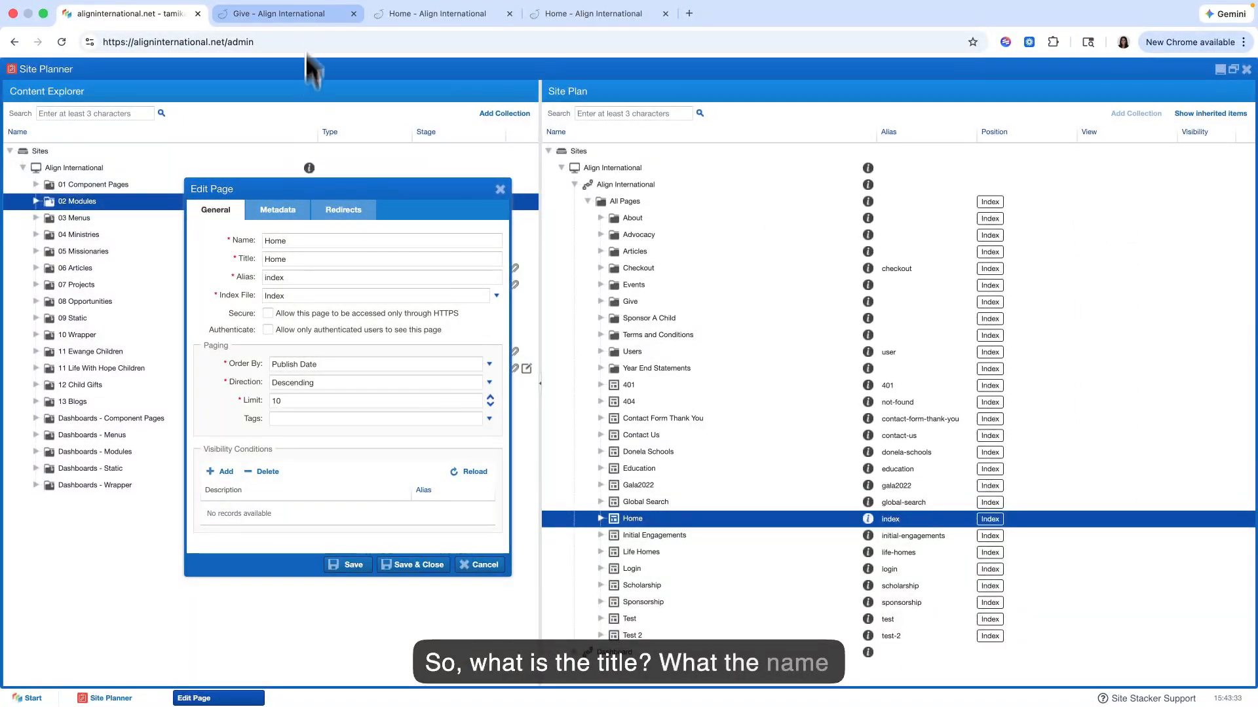
click(306, 13)
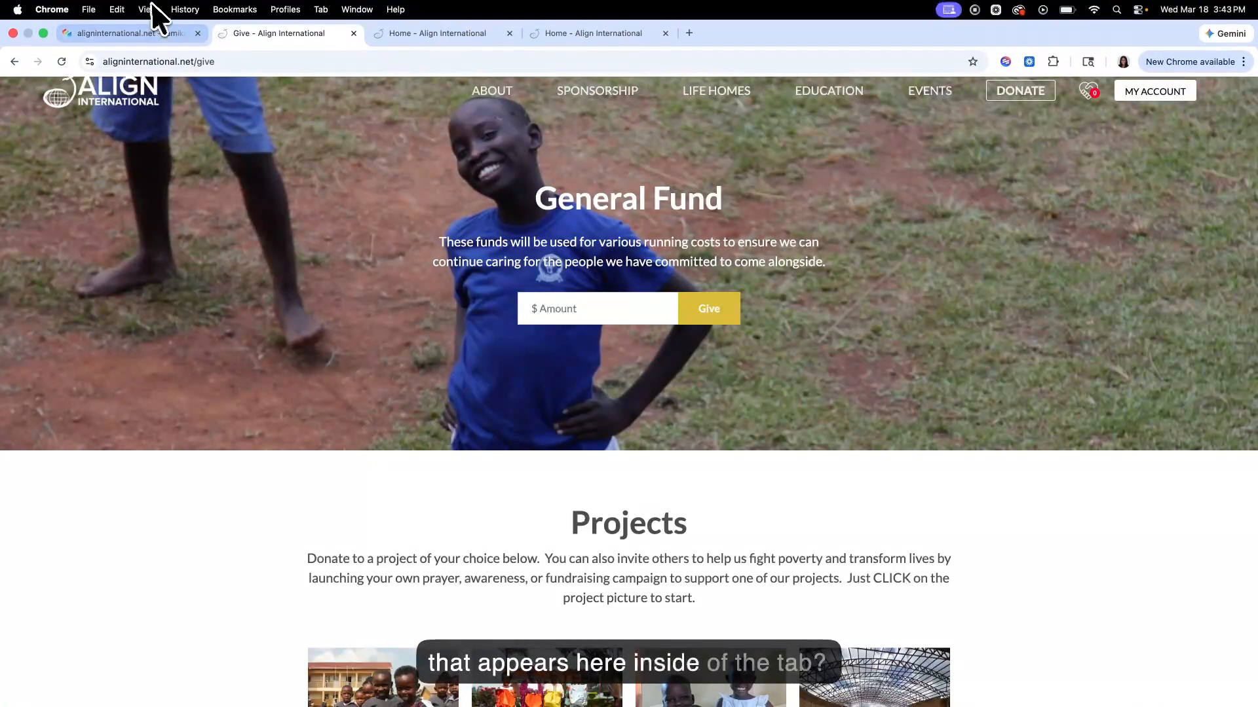
click(131, 13)
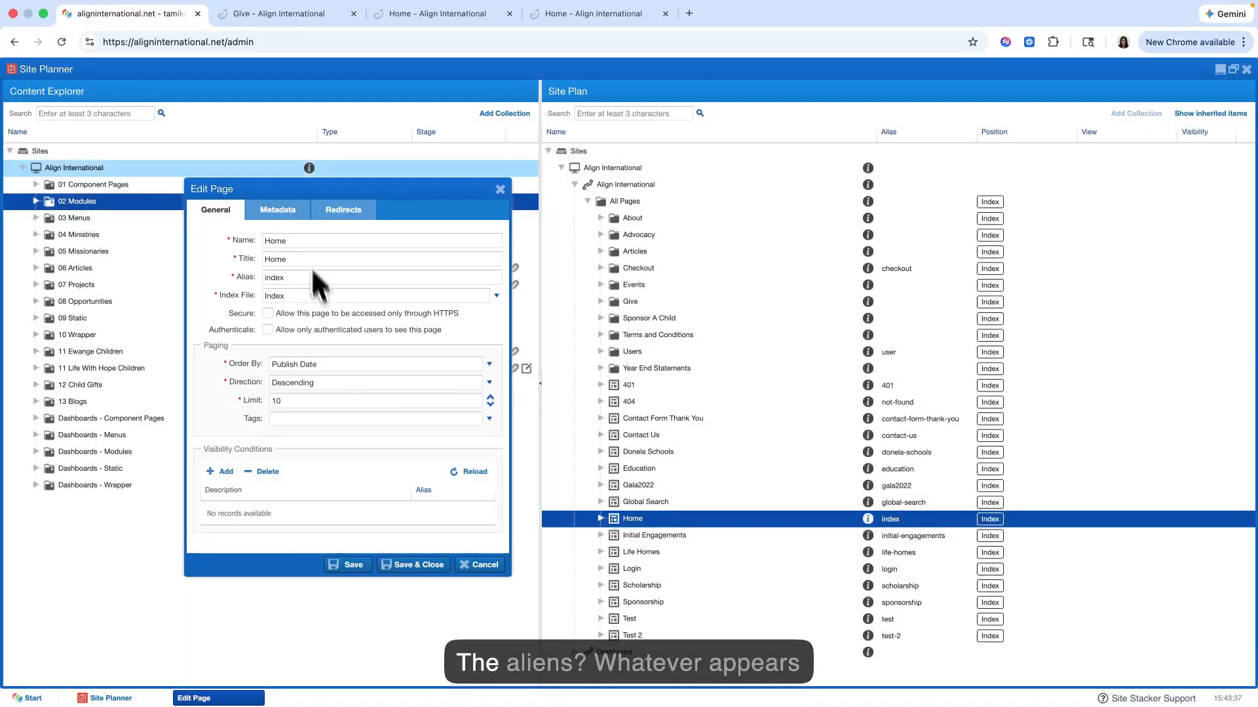
Step: Compare the path after the slash in the Give page's URL with the Home page's Alias setting, and close the settings without saving
click(287, 13)
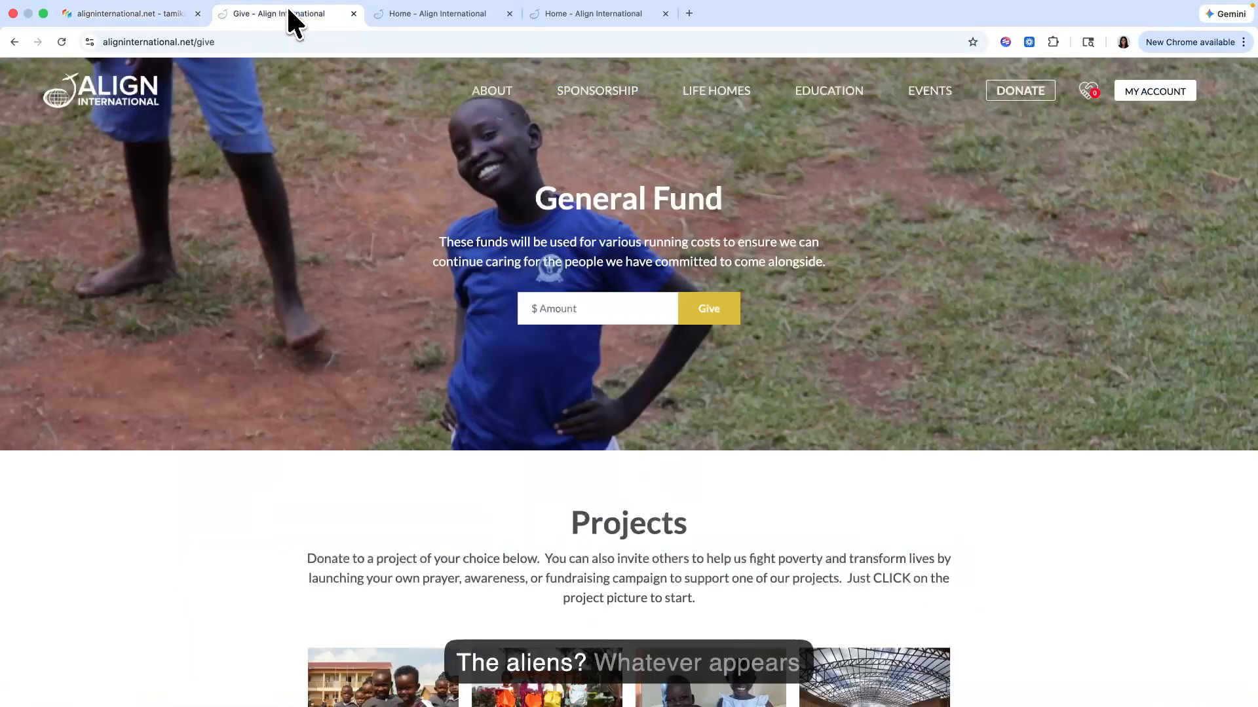
click(212, 43)
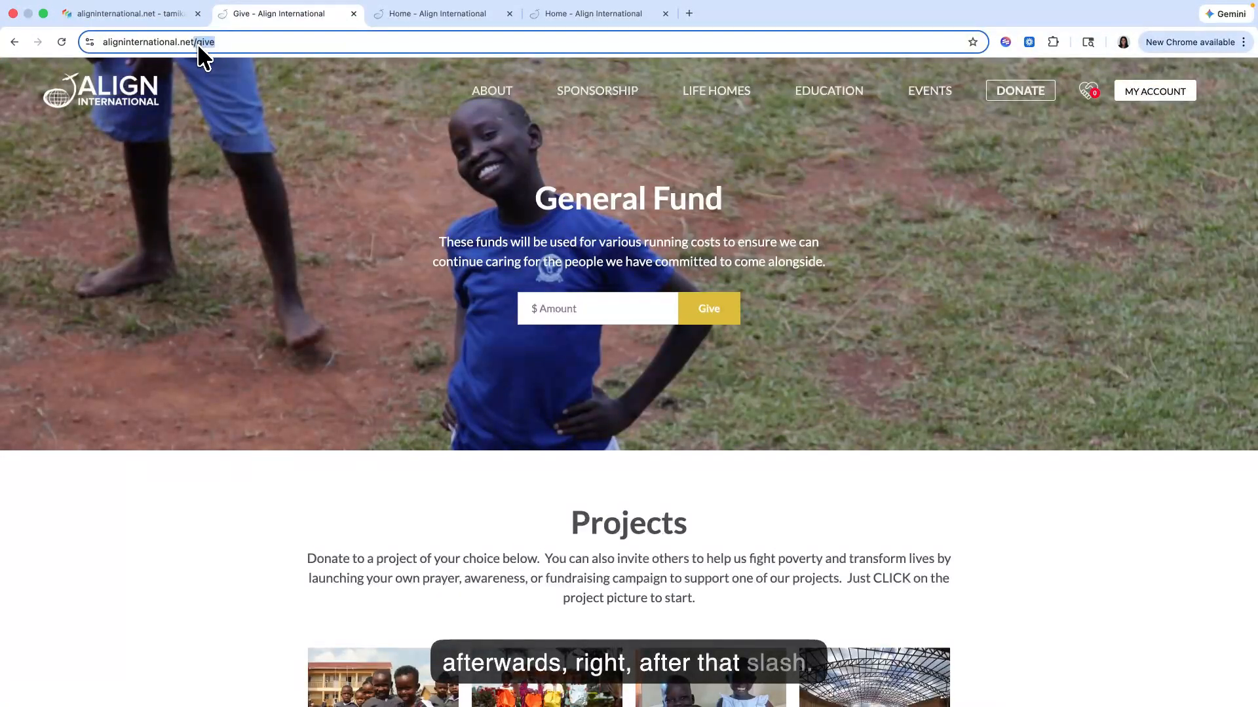
click(163, 14)
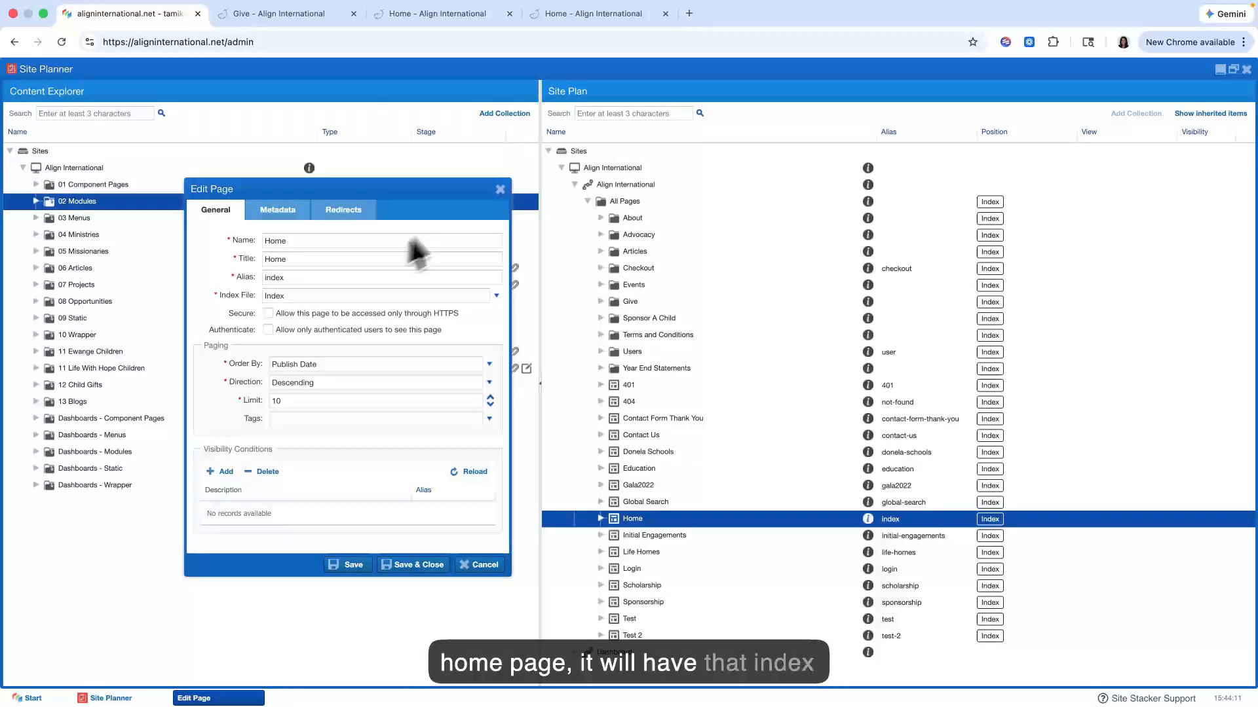
click(500, 189)
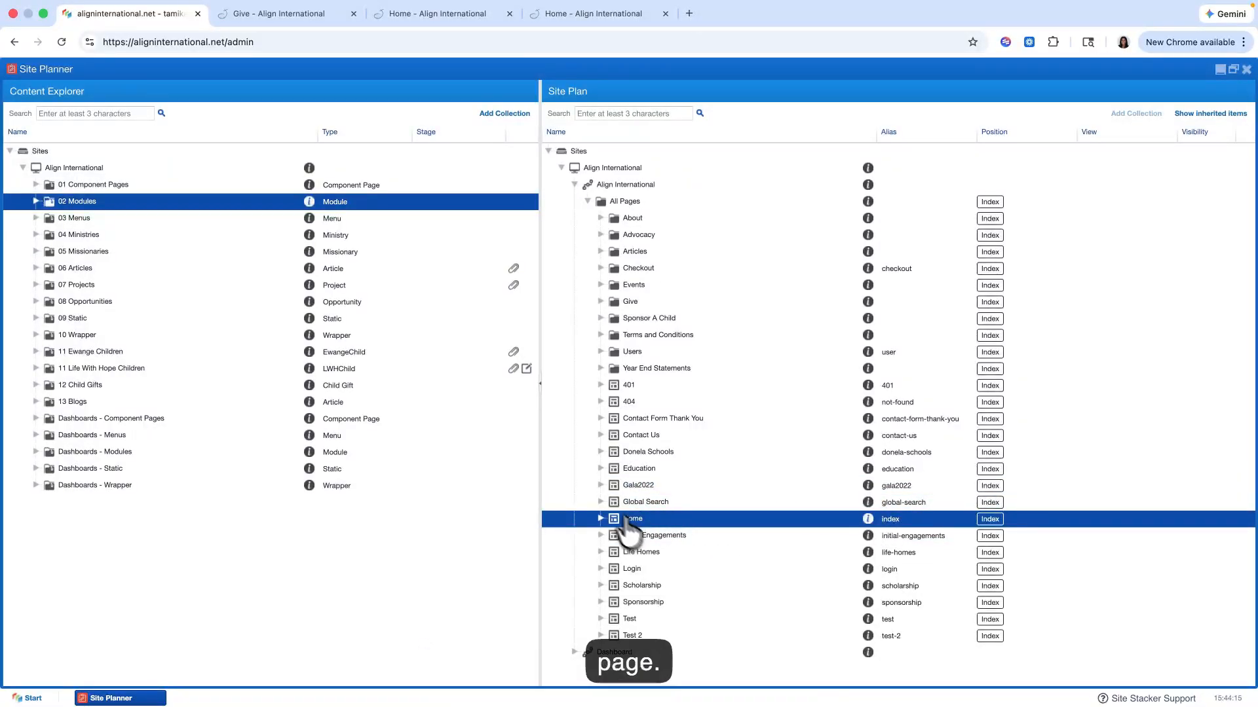
Step: Compare the path in the live Give page's URL with the Alias in its page settings, and close the settings without saving
click(288, 16)
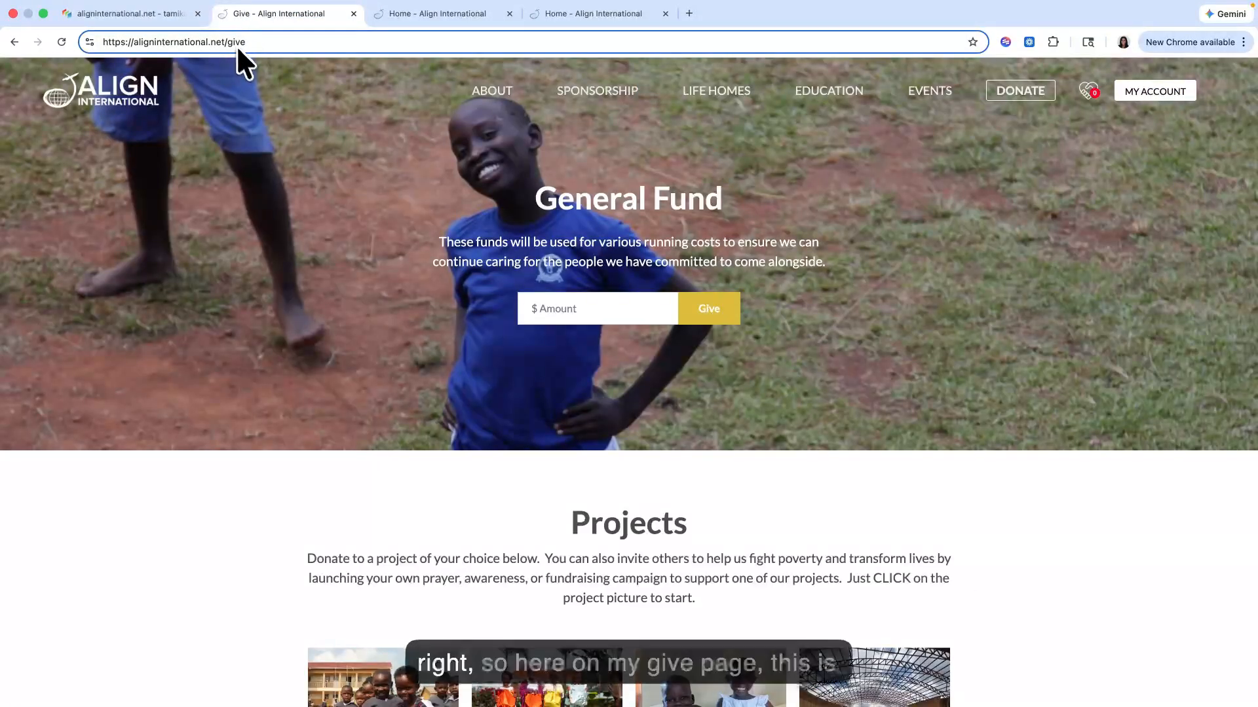
click(140, 14)
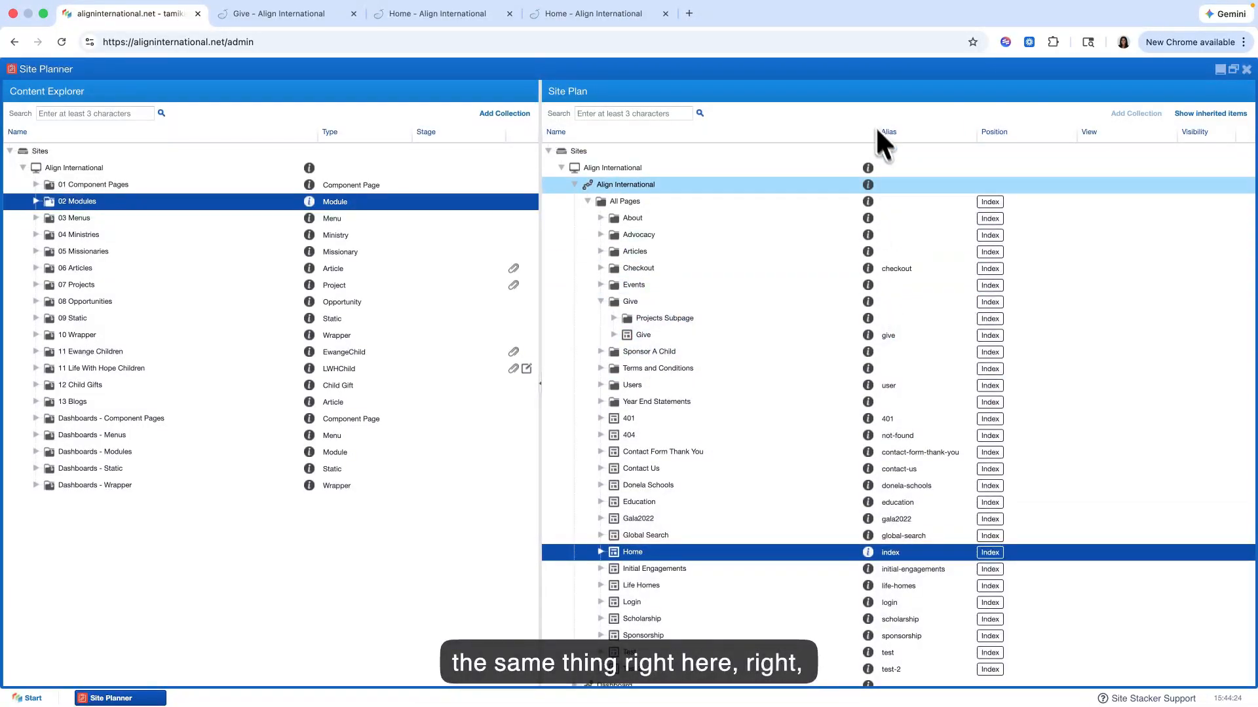
right_click(698, 336)
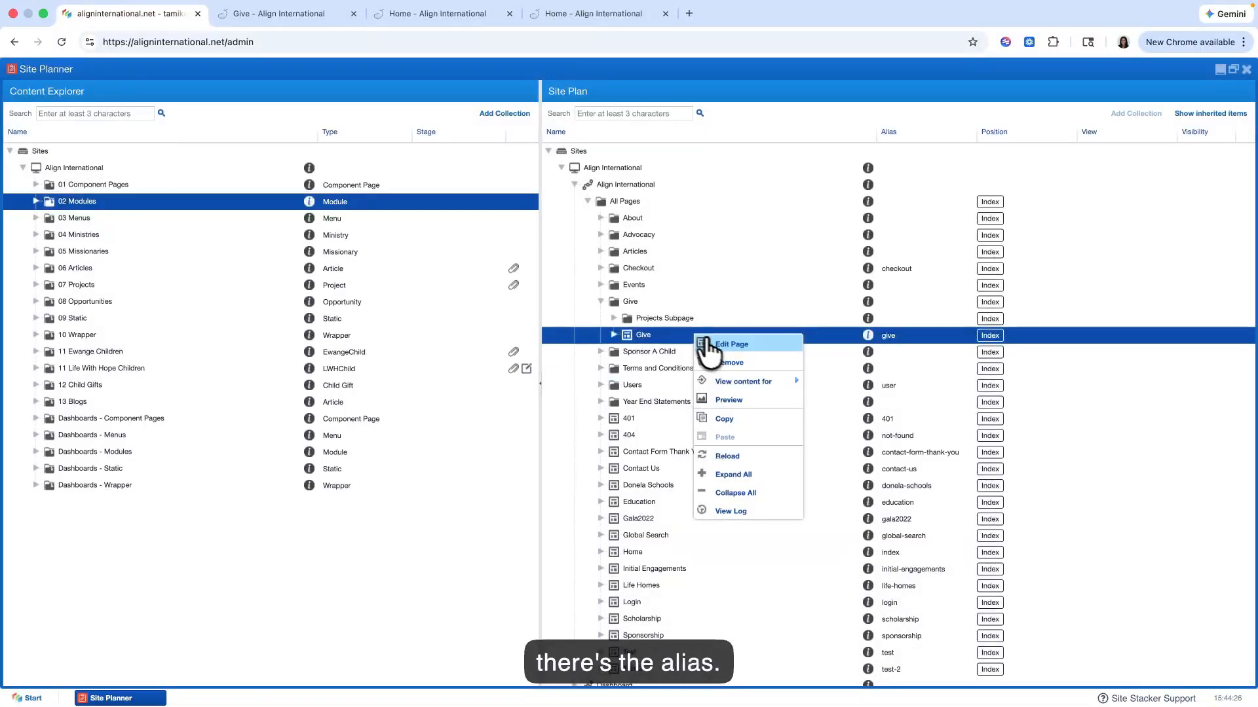
click(717, 342)
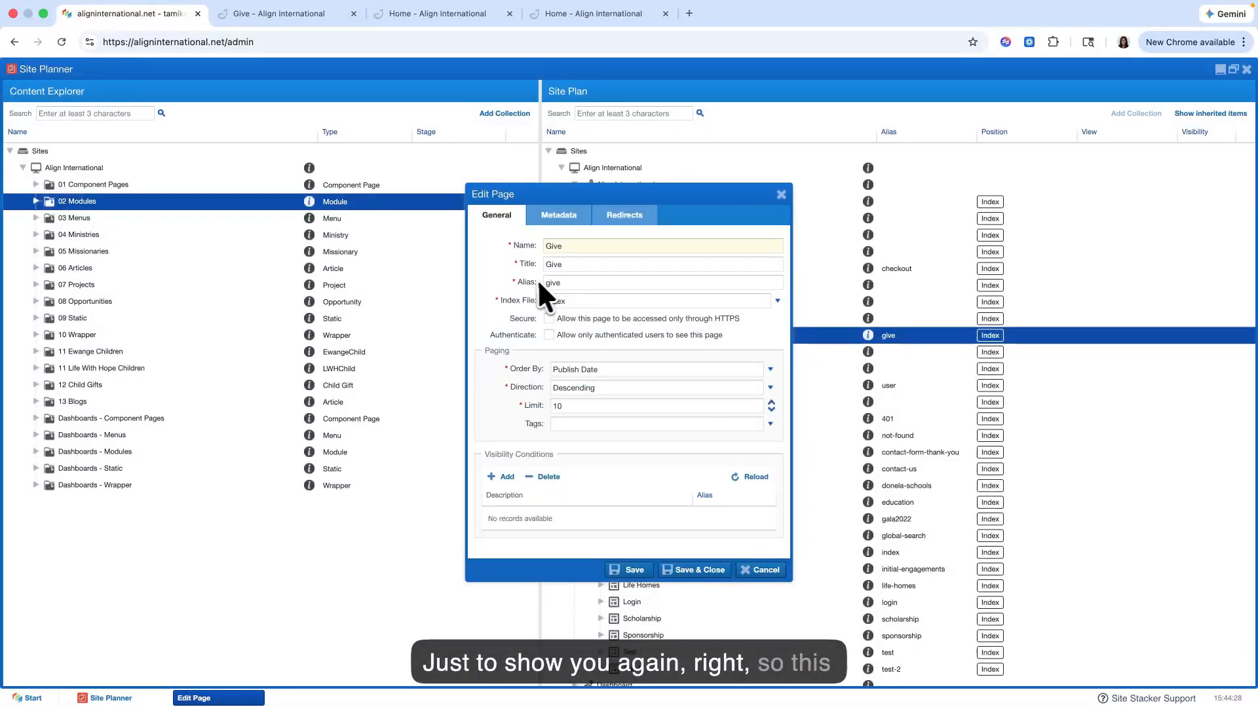
click(781, 194)
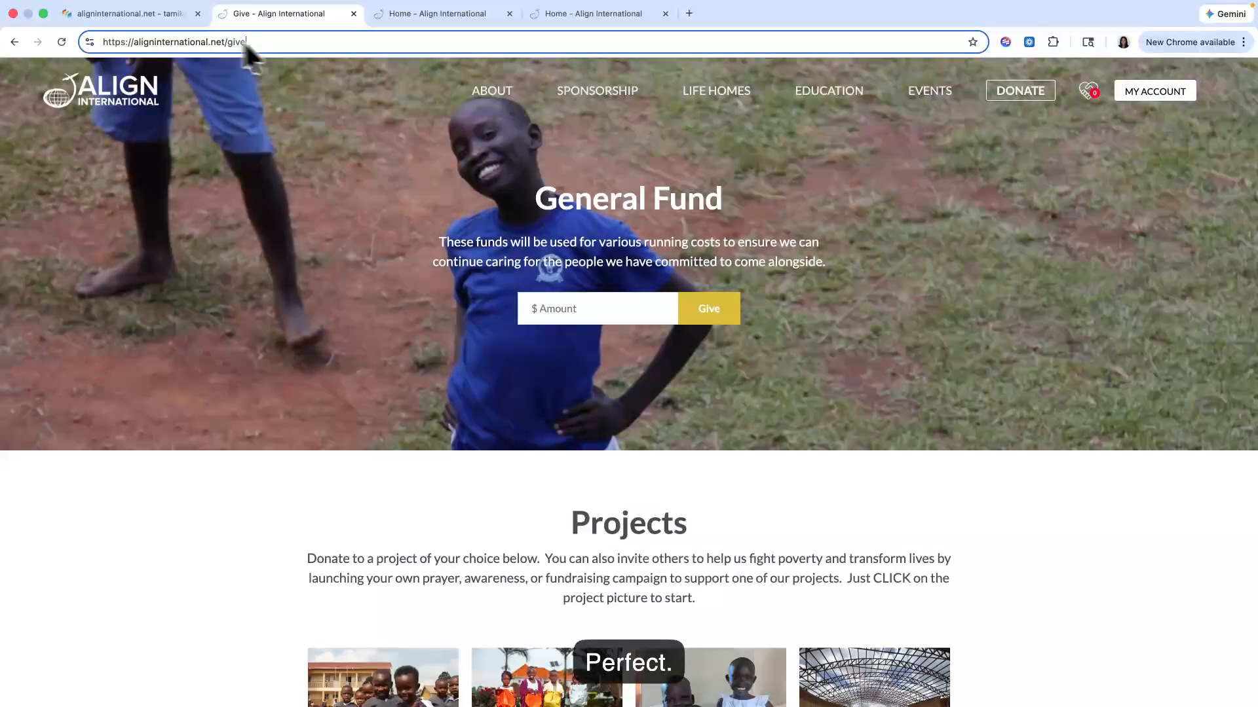
Step: Go back to the live Home page to examine its URL, and return to the Site Plan with the Give folder collapsed
click(14, 42)
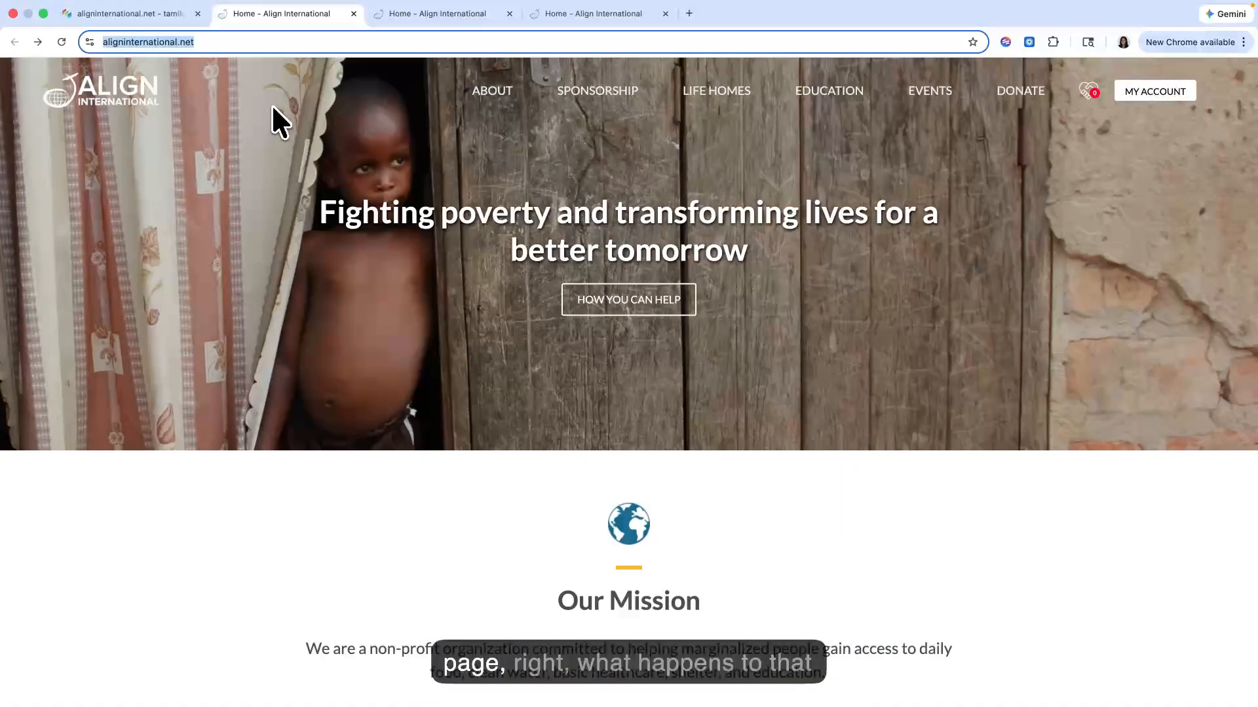
click(245, 42)
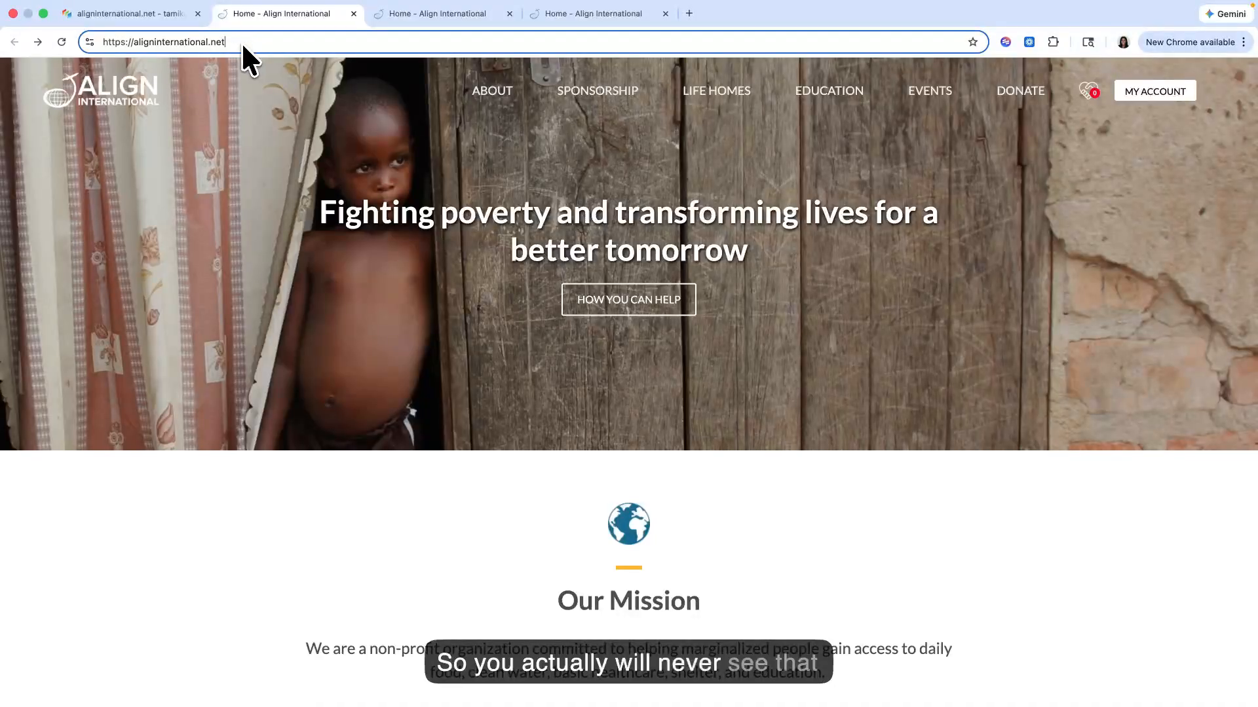
click(169, 13)
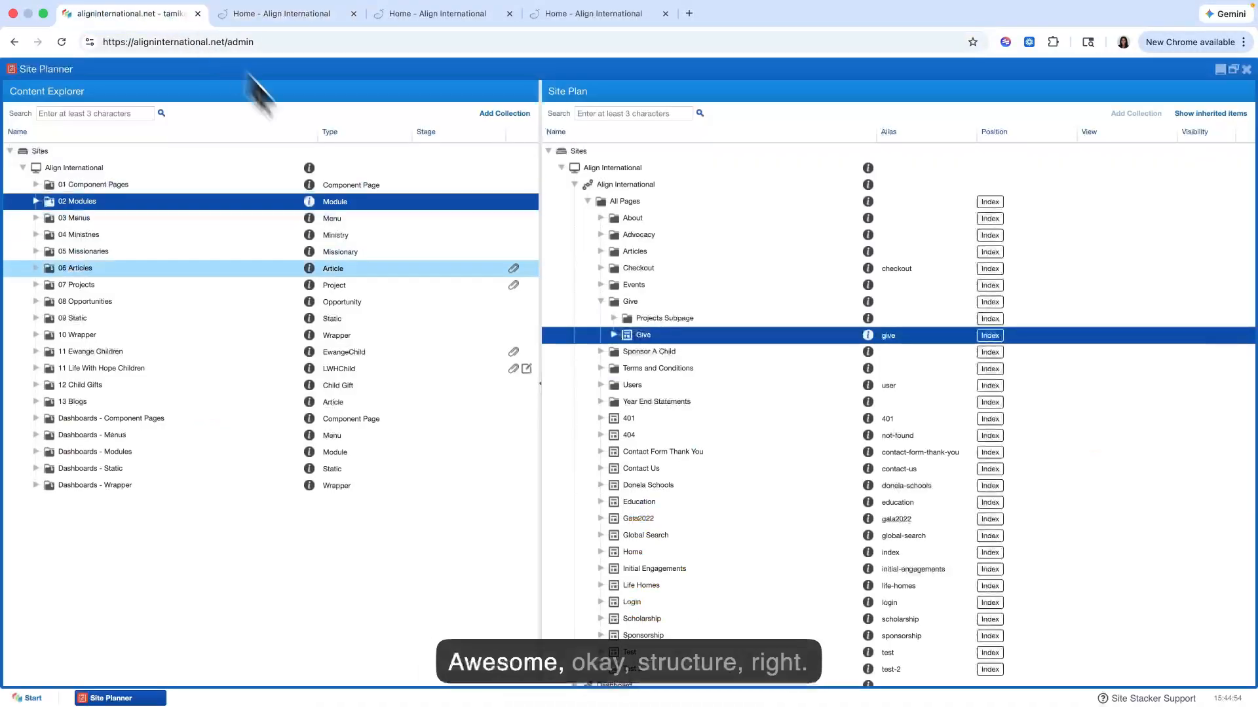
click(599, 302)
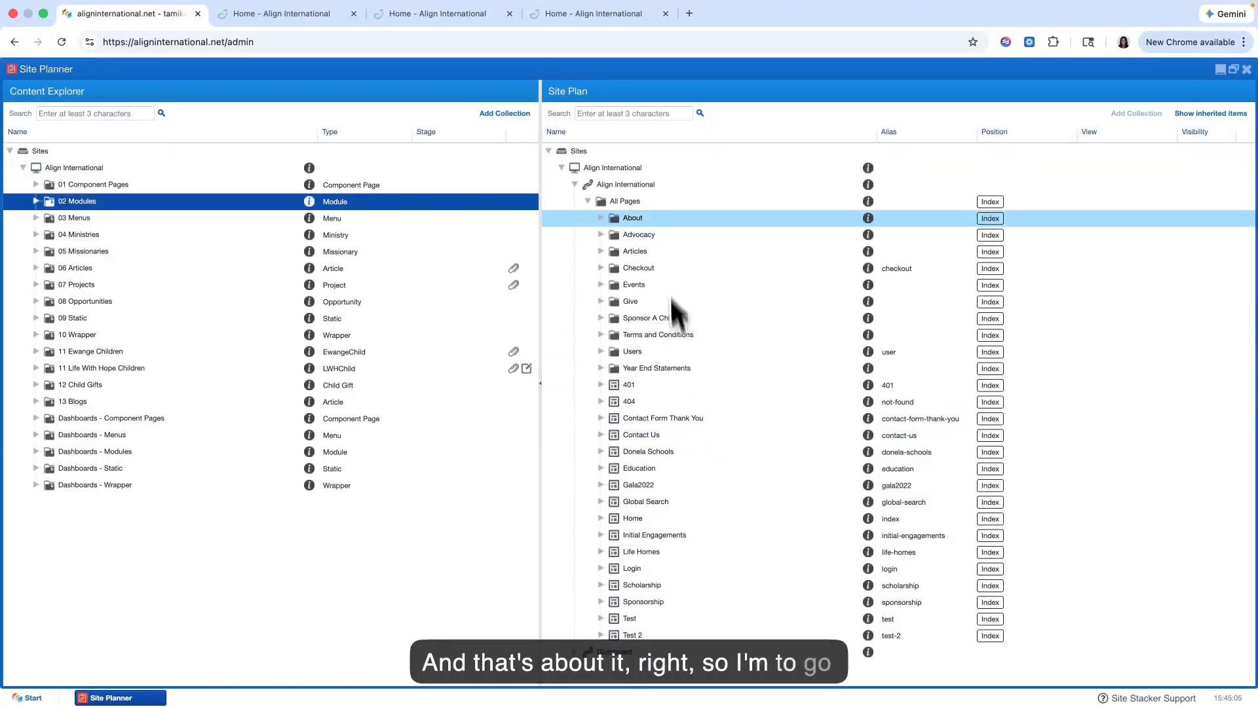
Step: Check the options for adding a page in the All Pages folder and in the Give folder
right_click(660, 205)
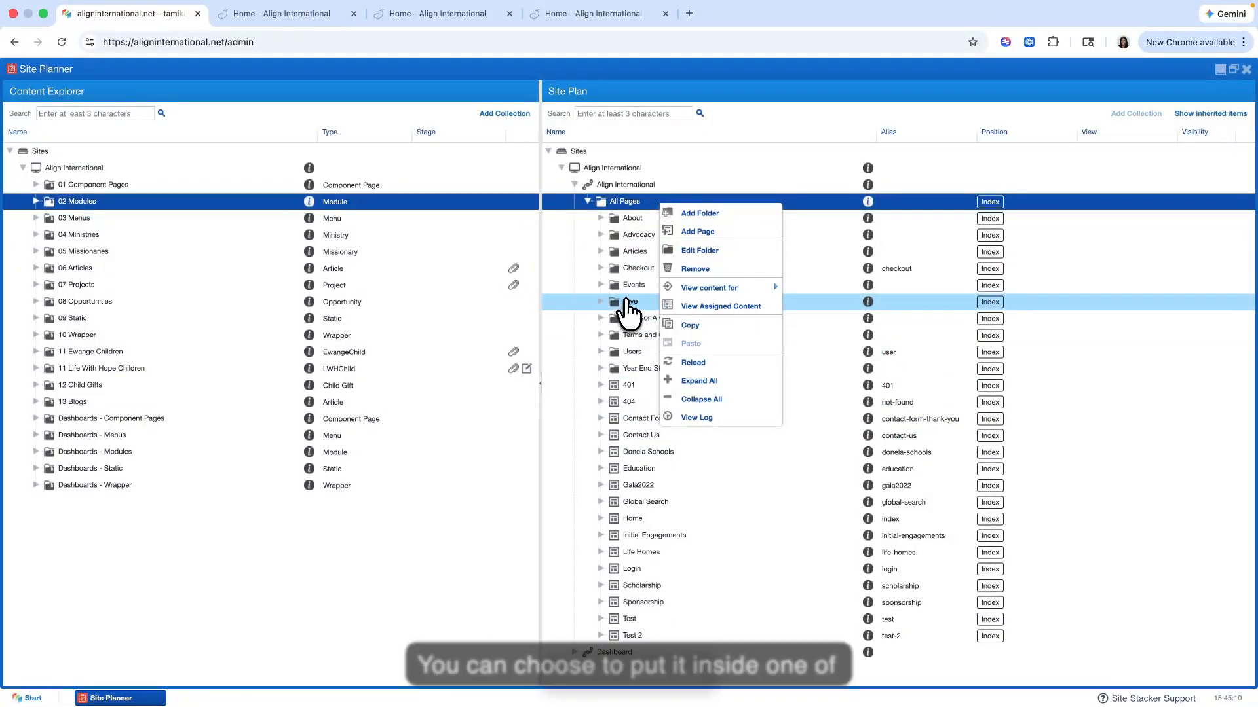
click(632, 304)
right_click(637, 305)
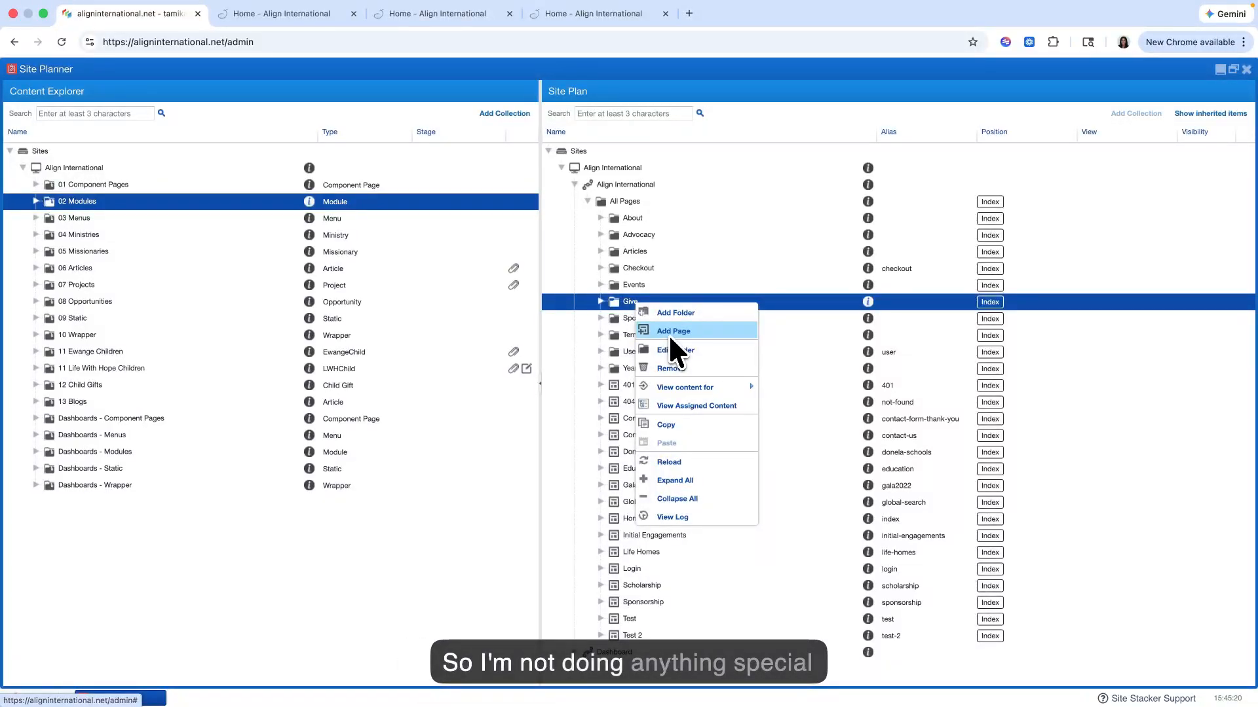
Step: Start a new page directly in the All Pages folder of the Site Plan and name it Test 3
click(643, 203)
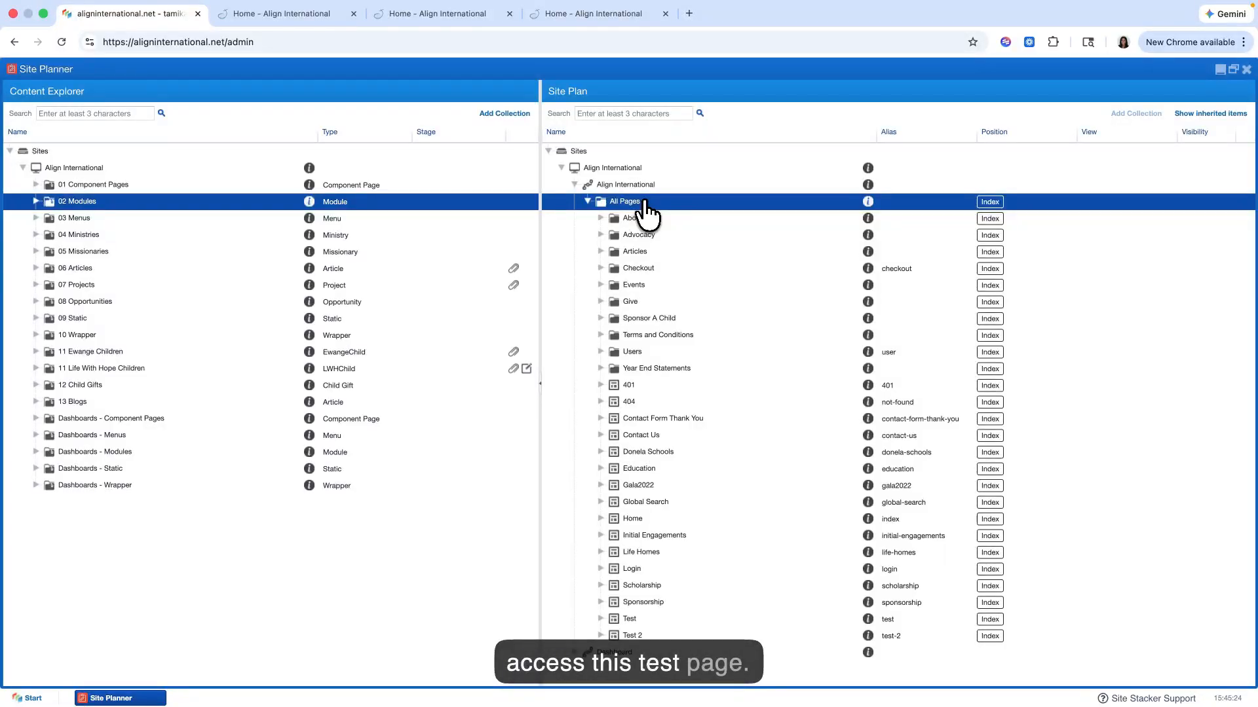
right_click(644, 204)
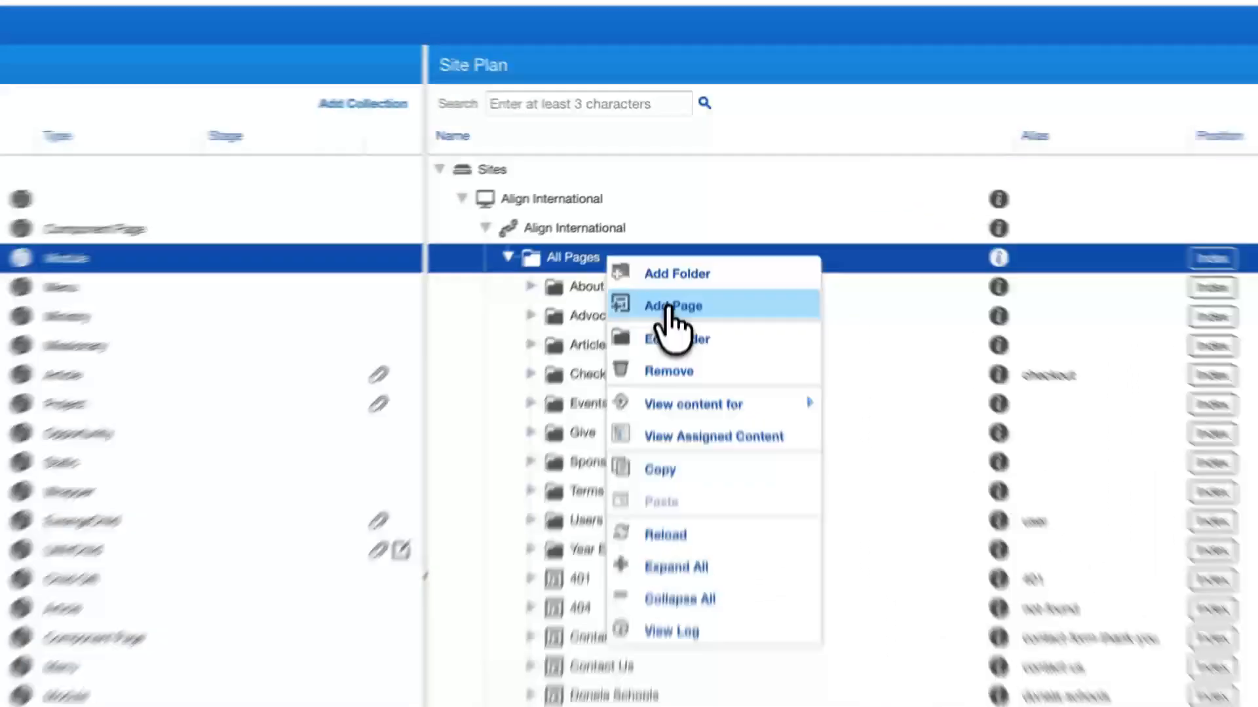
click(679, 231)
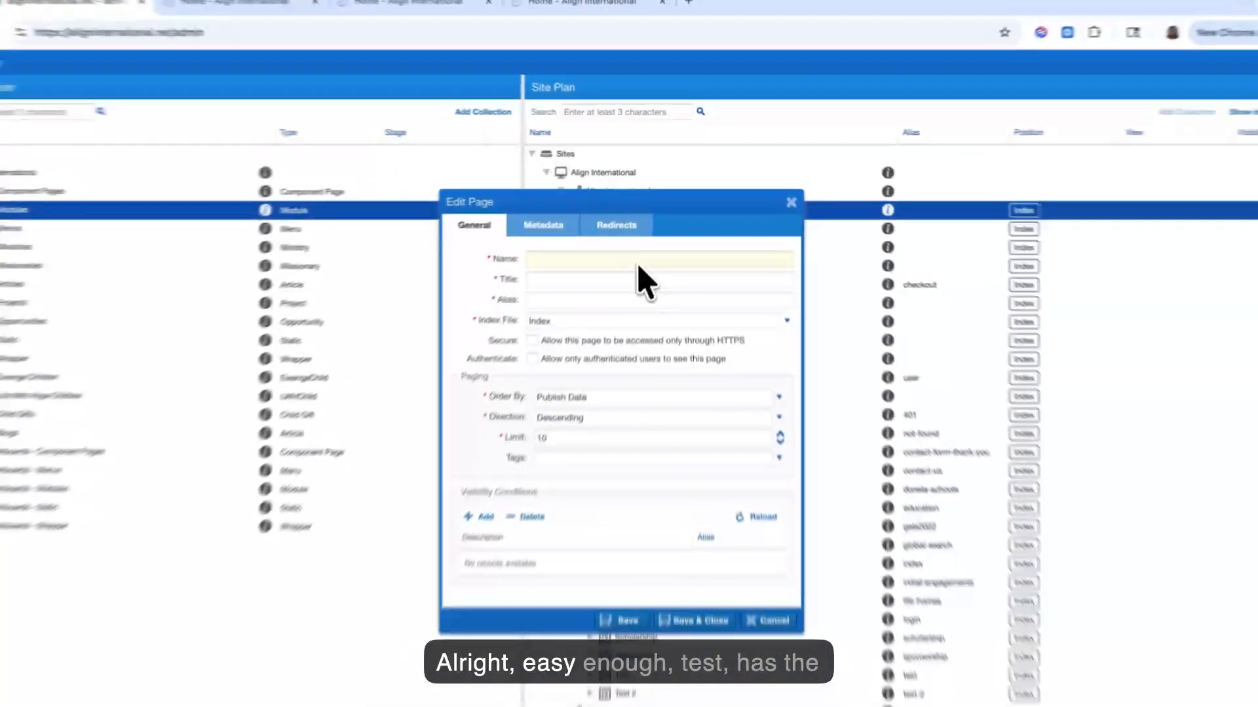
text(Te)
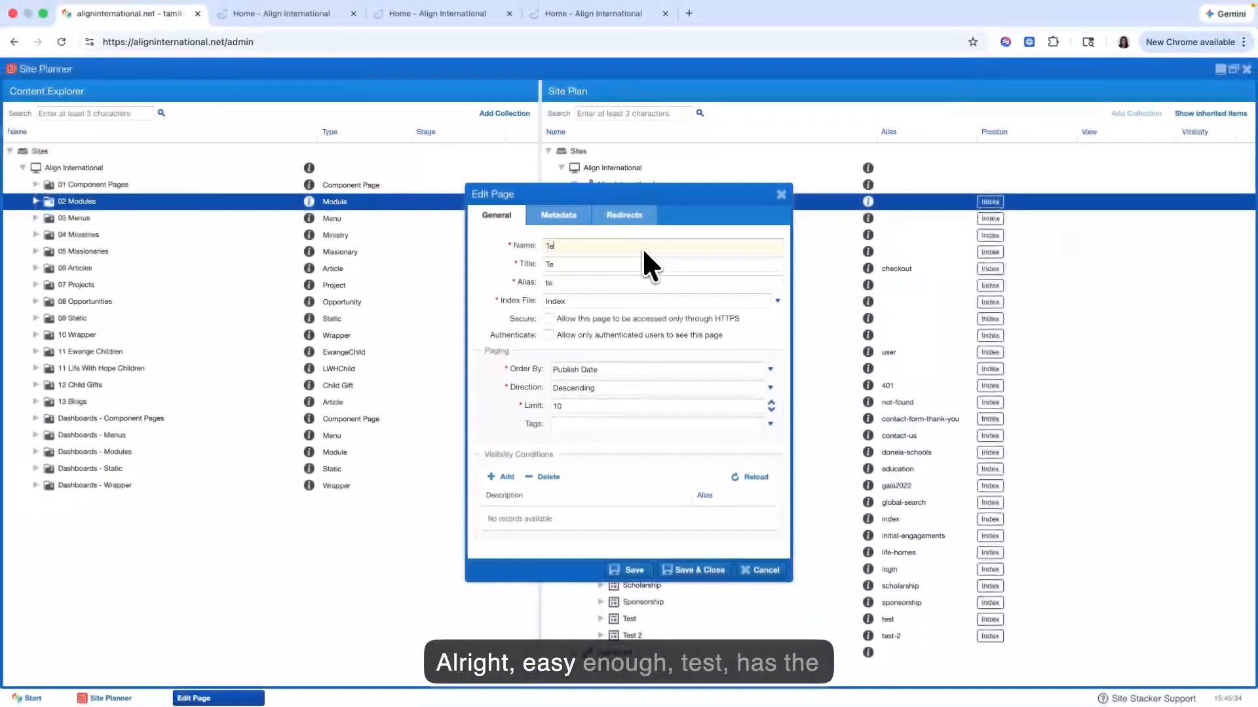
text(st 3)
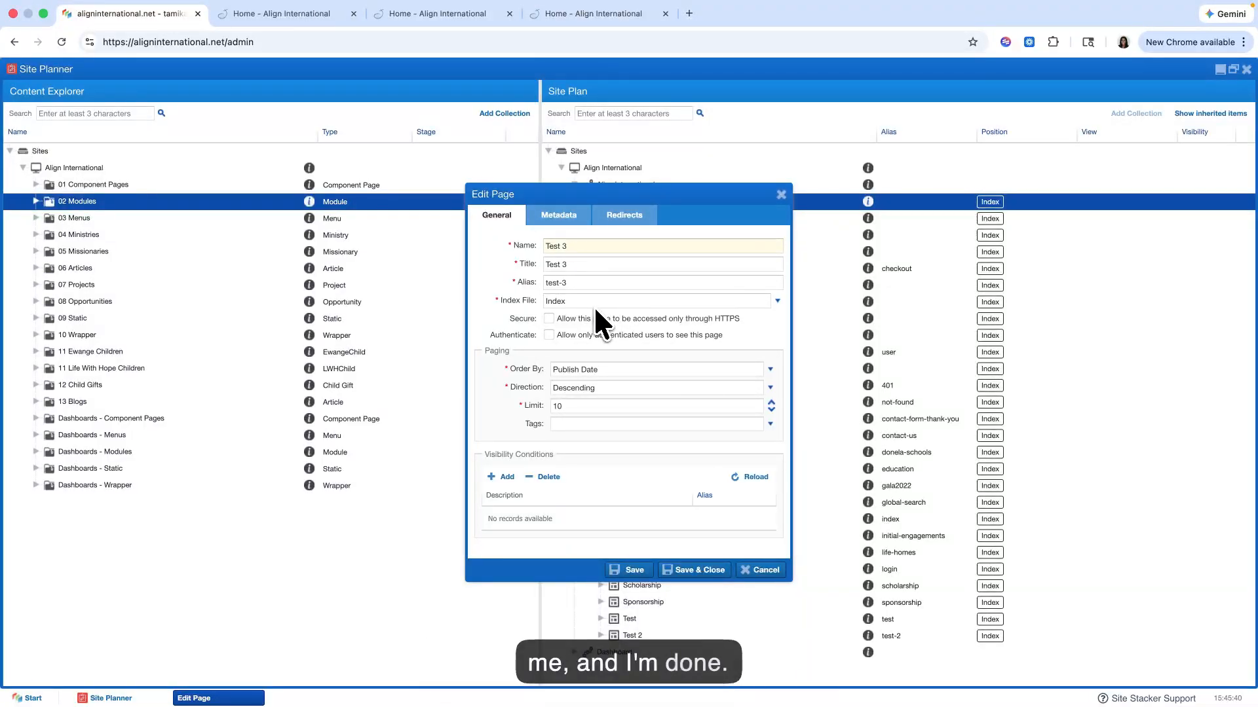
Step: Review the new page's Metadata and Redirects settings without changing them, and save and close the page
click(578, 220)
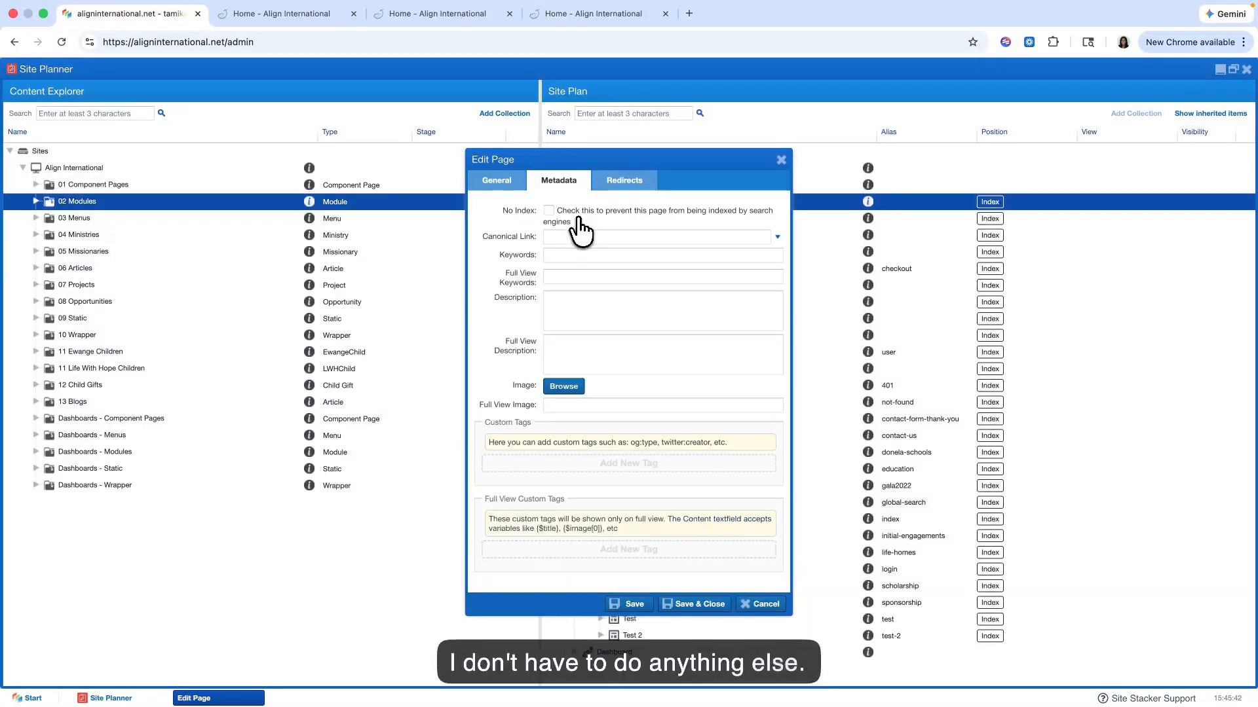
click(622, 186)
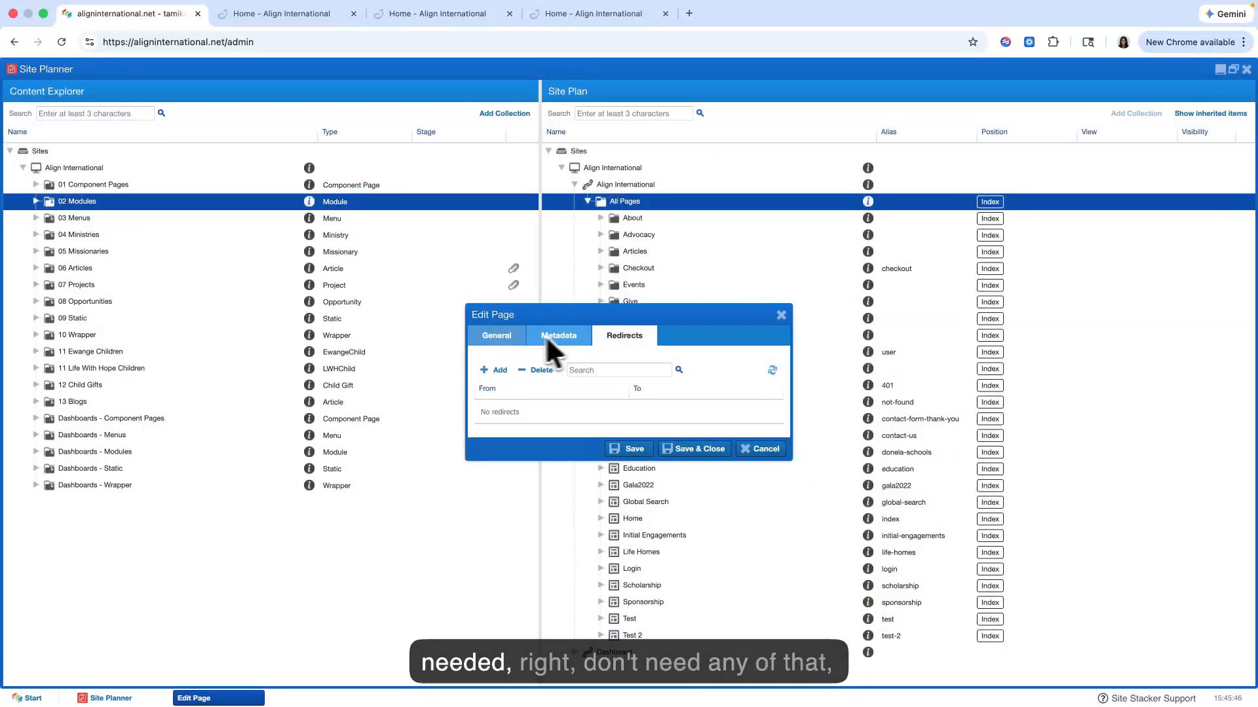
click(496, 336)
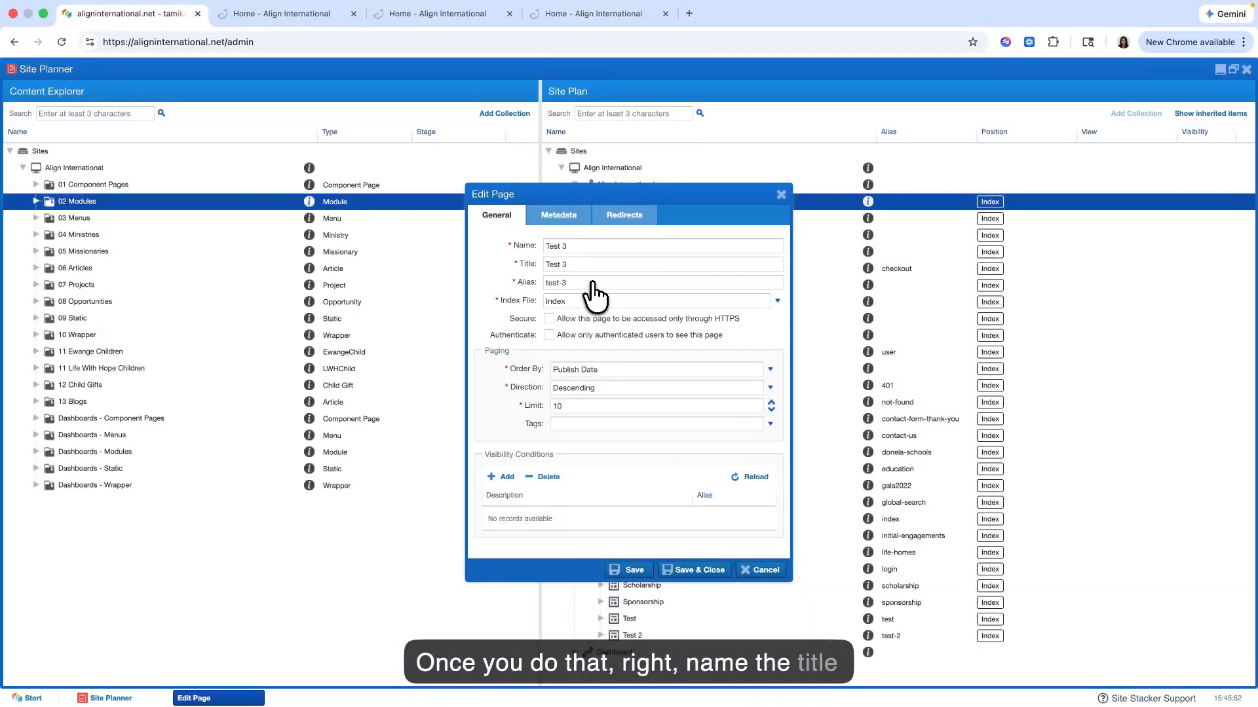
click(683, 573)
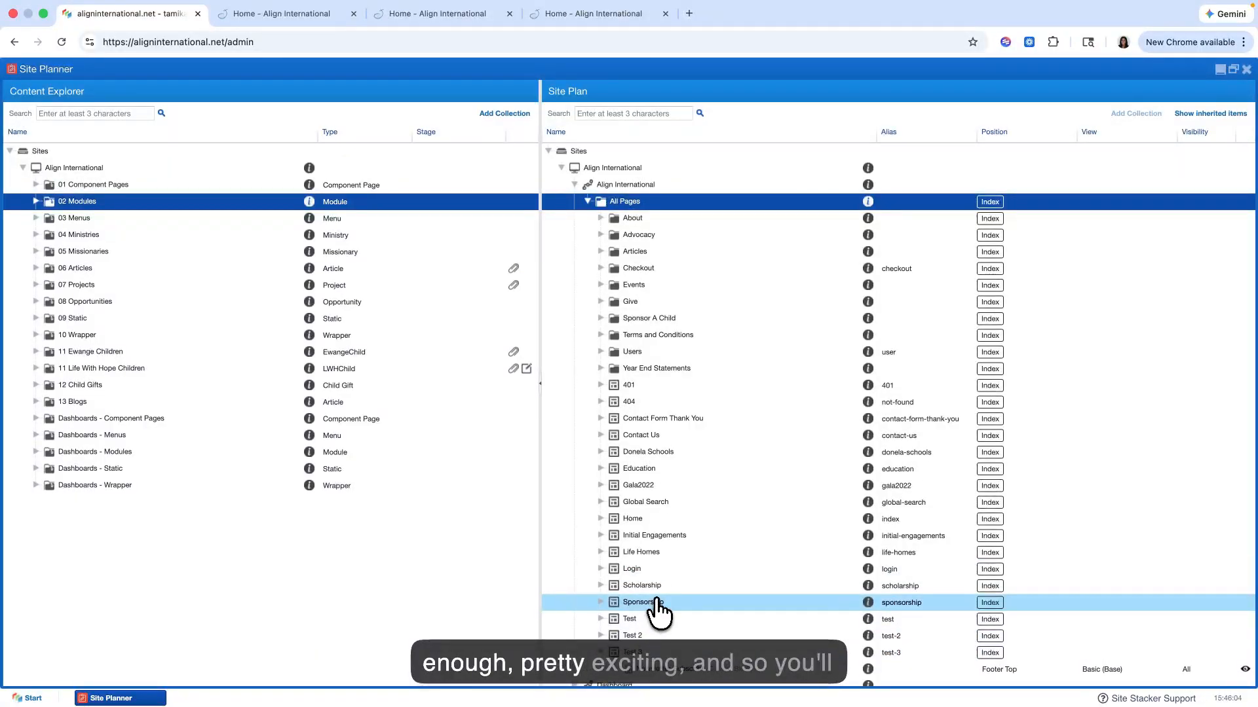
Step: Compare the components inside the new Test 3 page with those inside the Home page in the Site Plan
scroll(651, 634, down, 2)
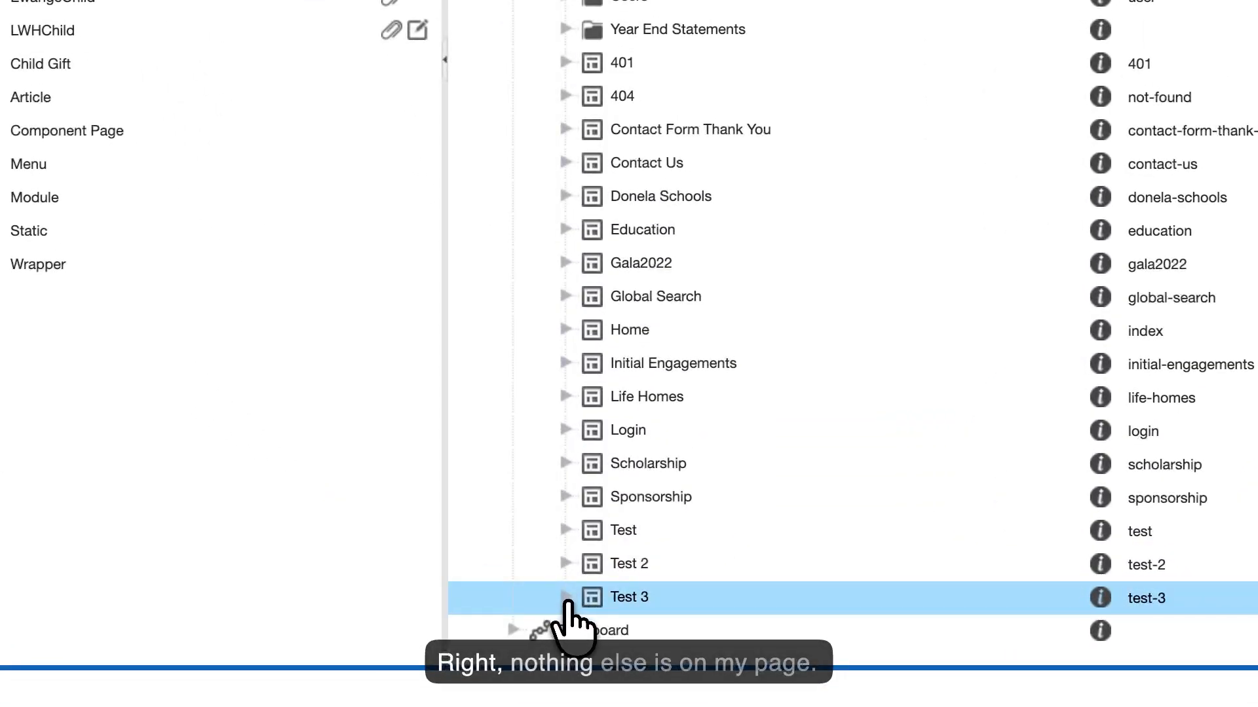
click(566, 597)
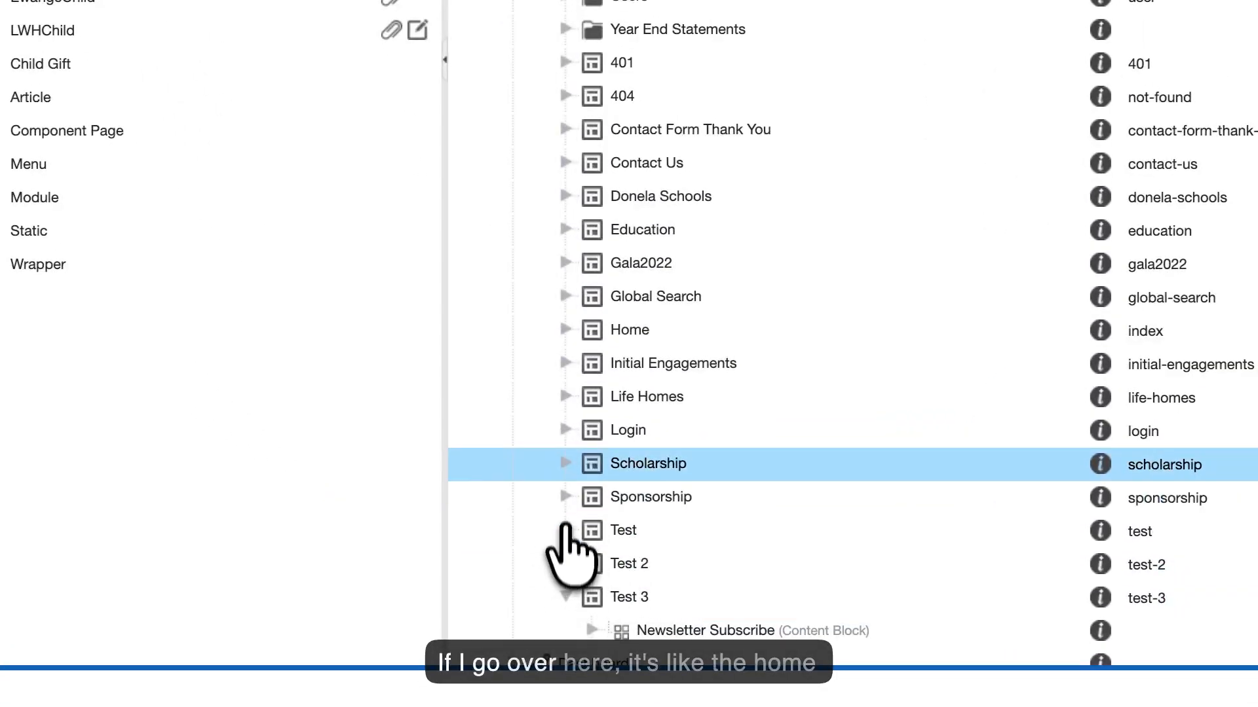
click(566, 329)
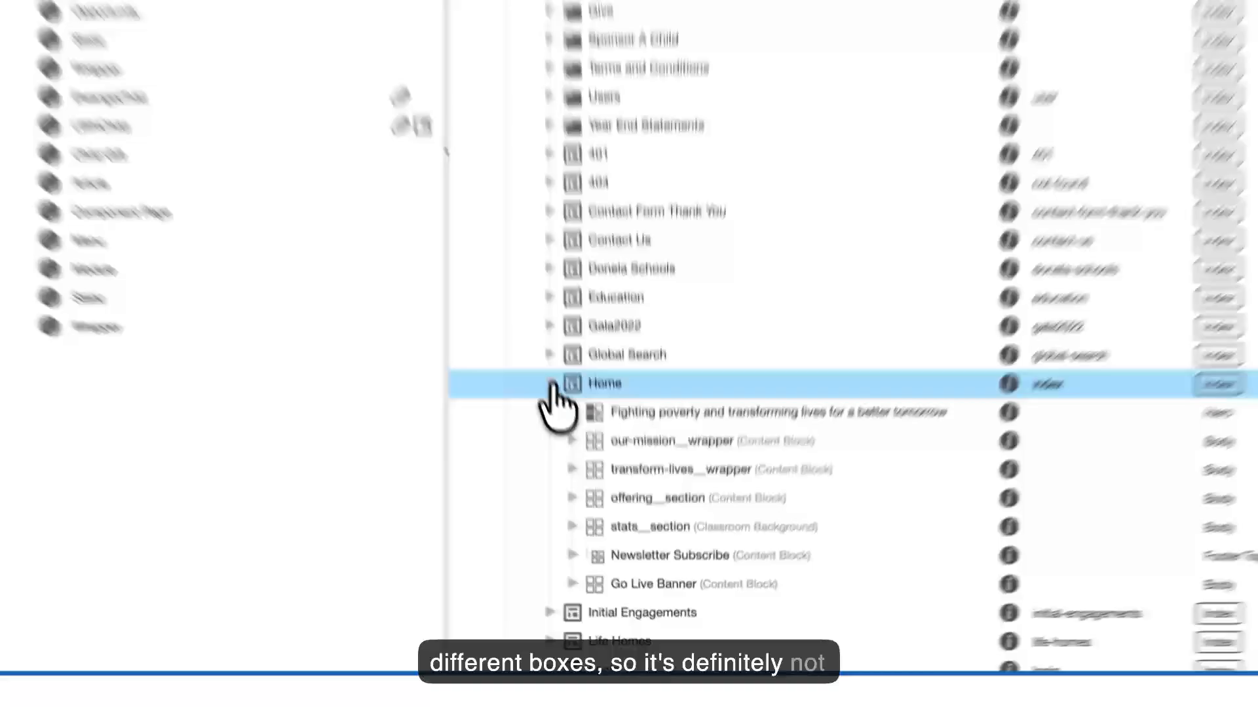
click(600, 518)
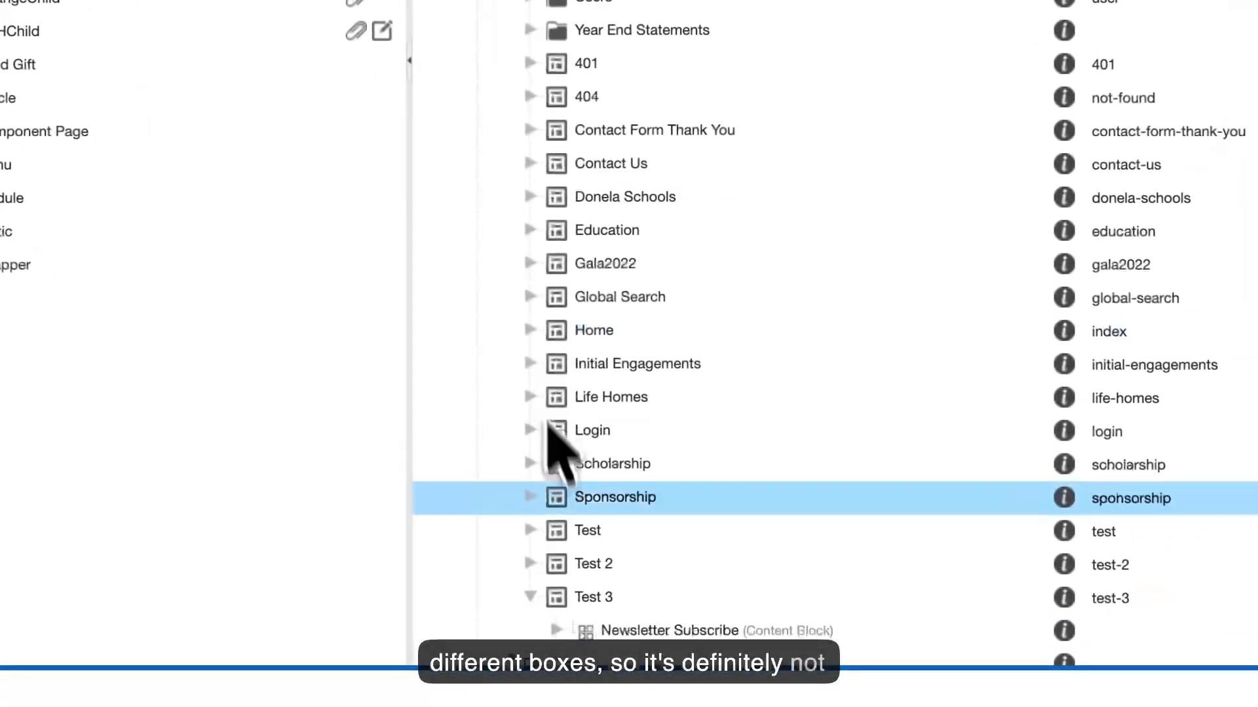
Step: Preview the Test 3 page and compare its URL path and content with its entry in the Site Plan
scroll(593, 586, down, 1)
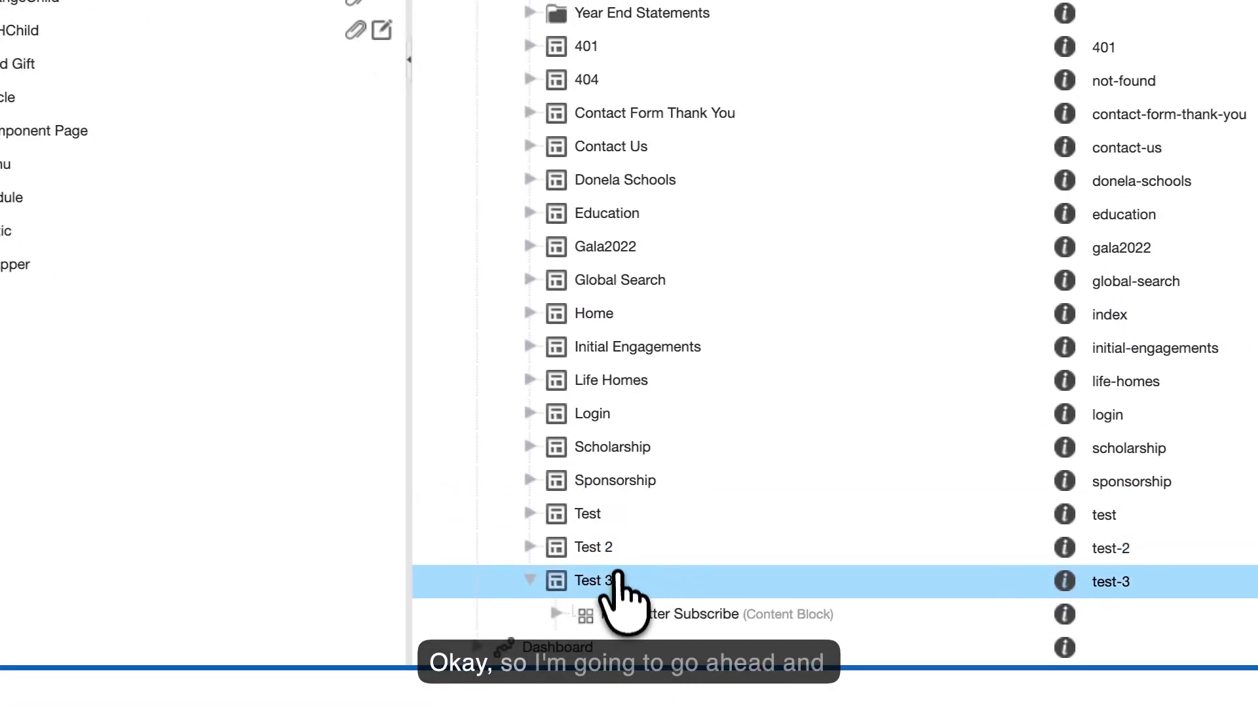
right_click(621, 583)
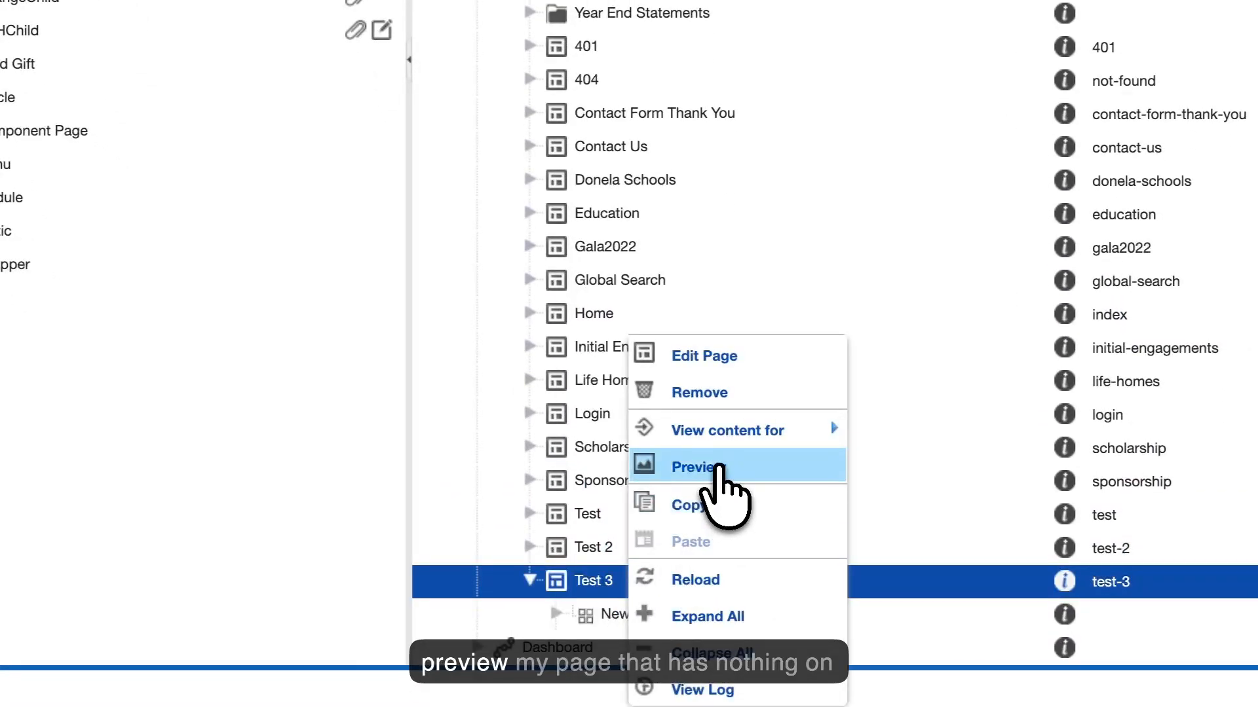
click(718, 467)
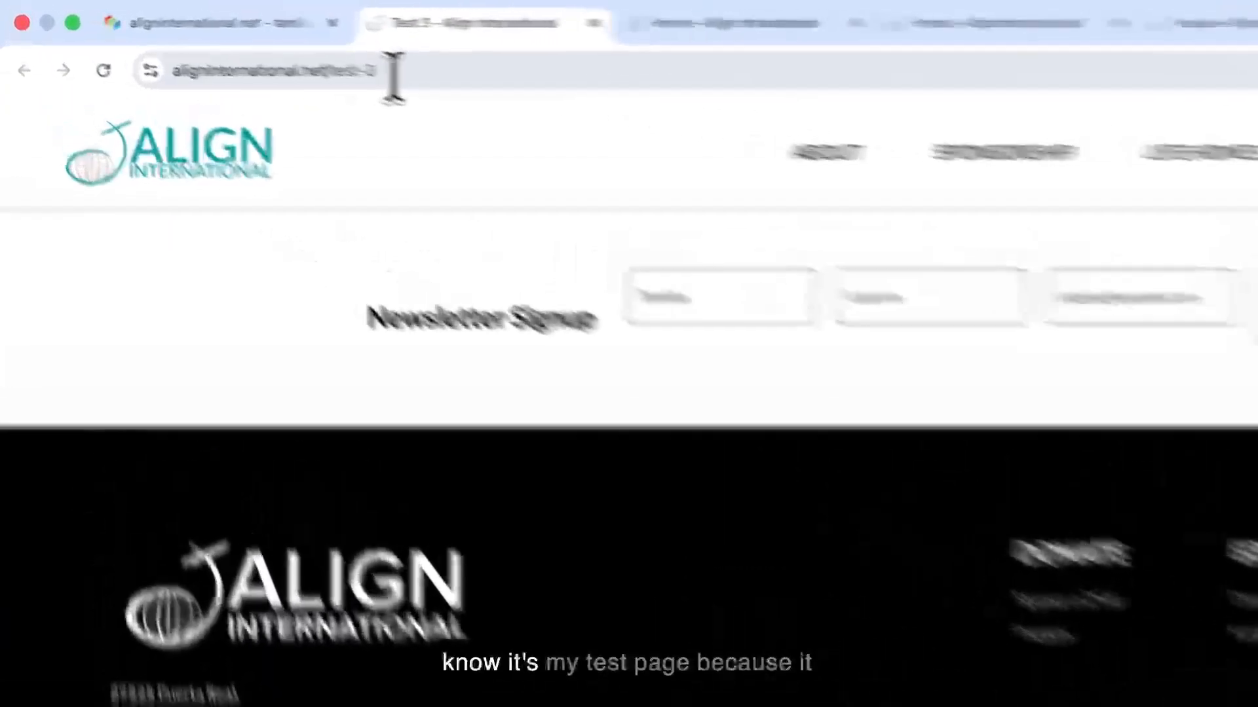
drag(223, 42, 200, 43)
drag(396, 84, 394, 85)
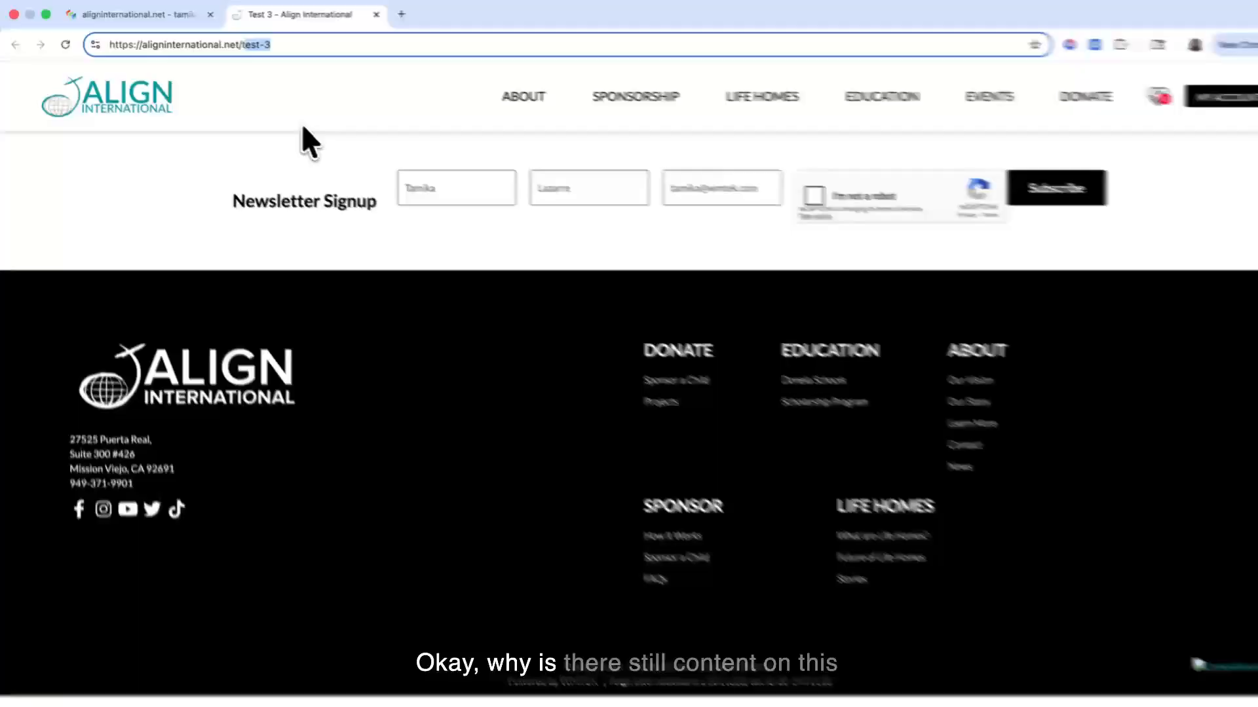
click(300, 122)
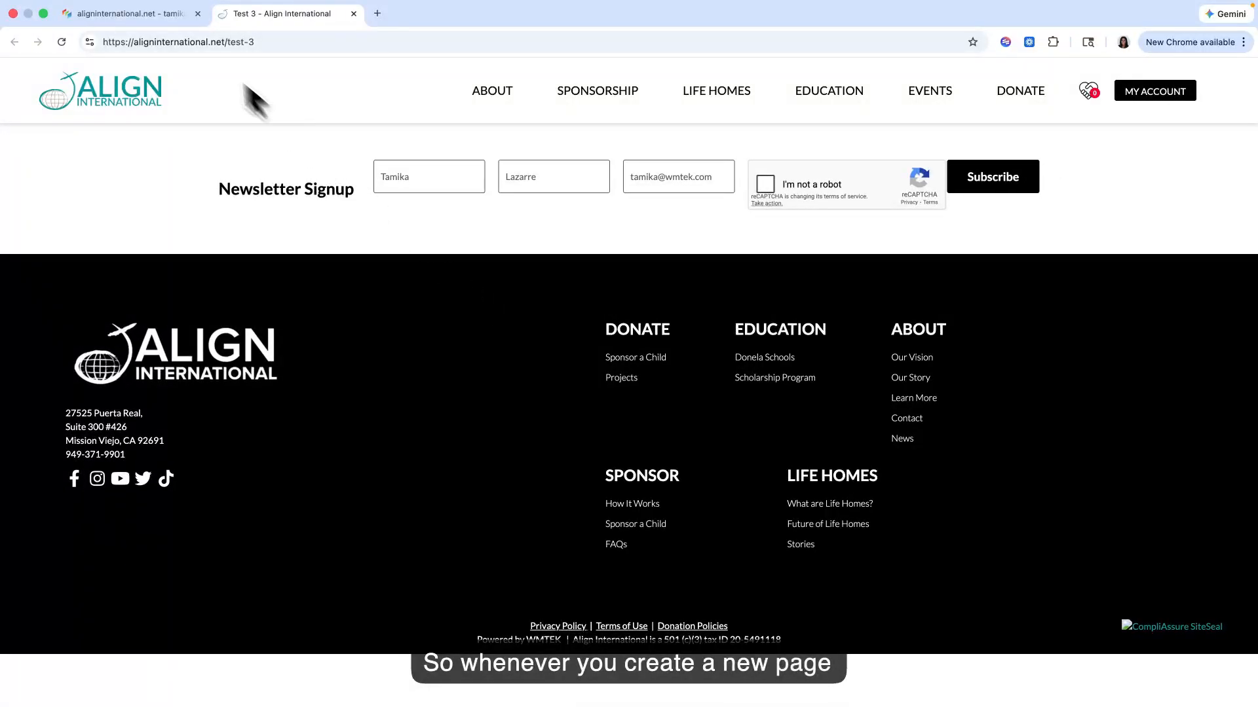
click(160, 14)
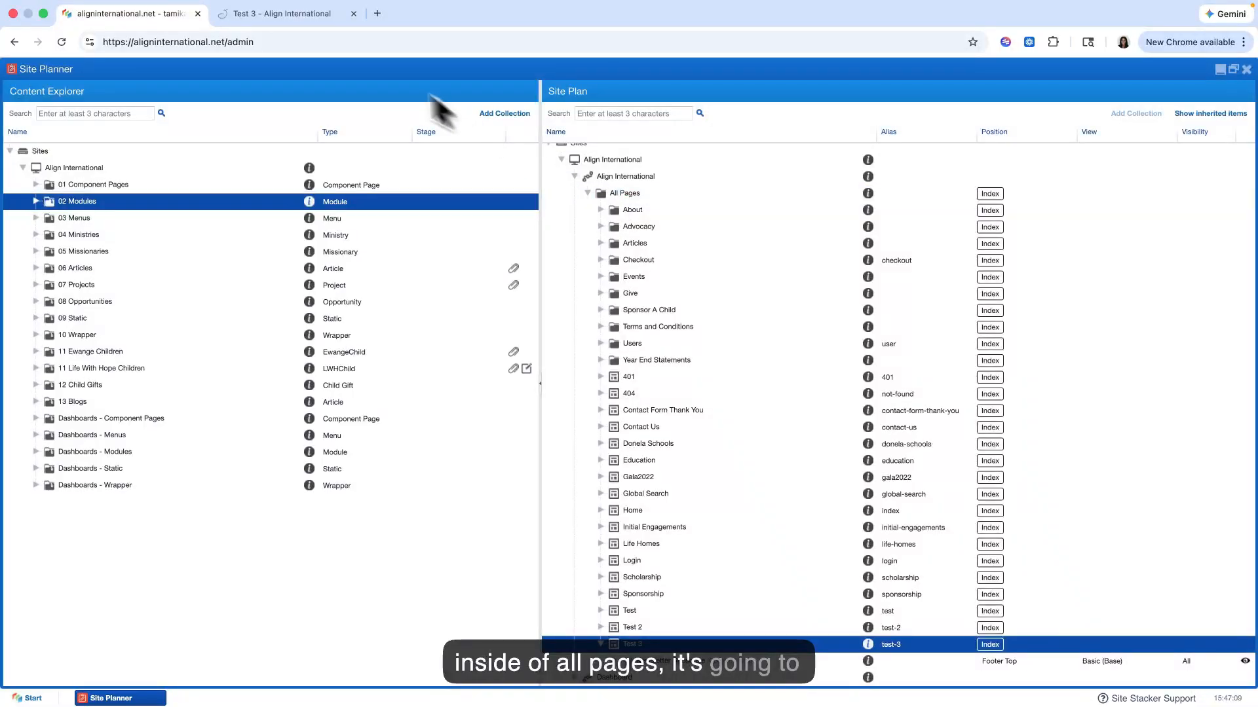
click(312, 20)
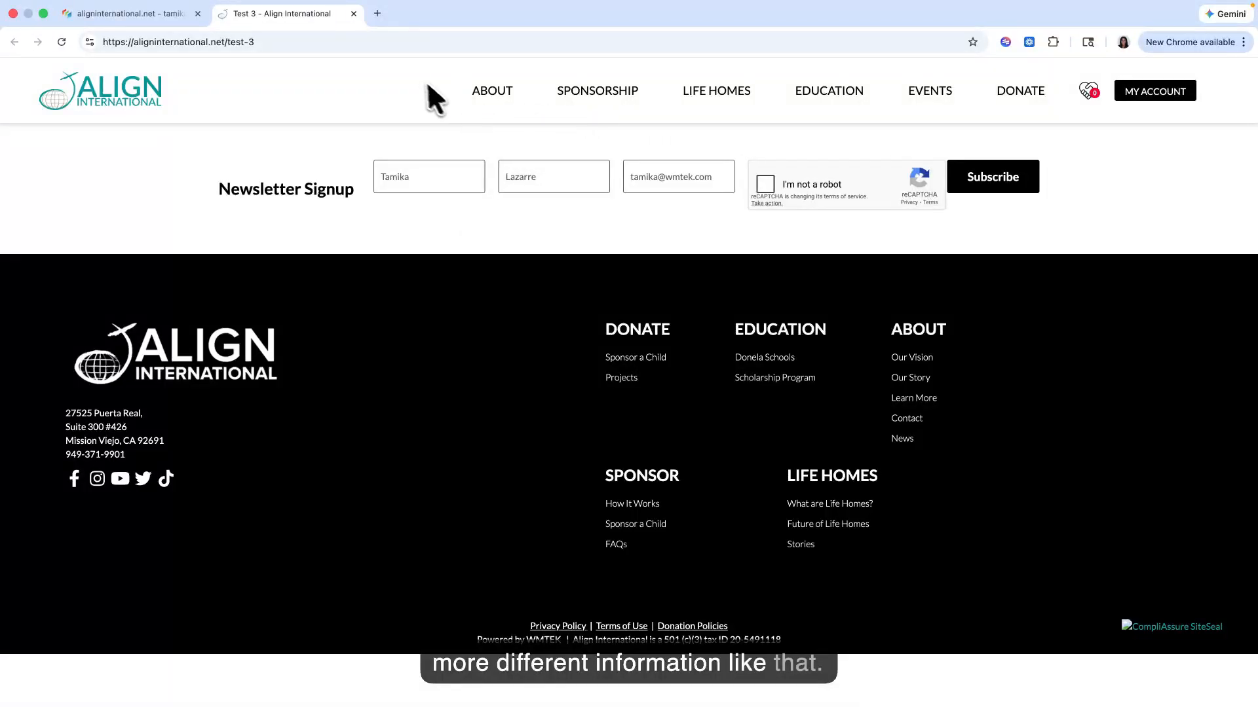
Step: Open the BCH website, bringingchildrenhope.org, in a new browser tab and view its expanded site menu
click(378, 13)
text(bch)
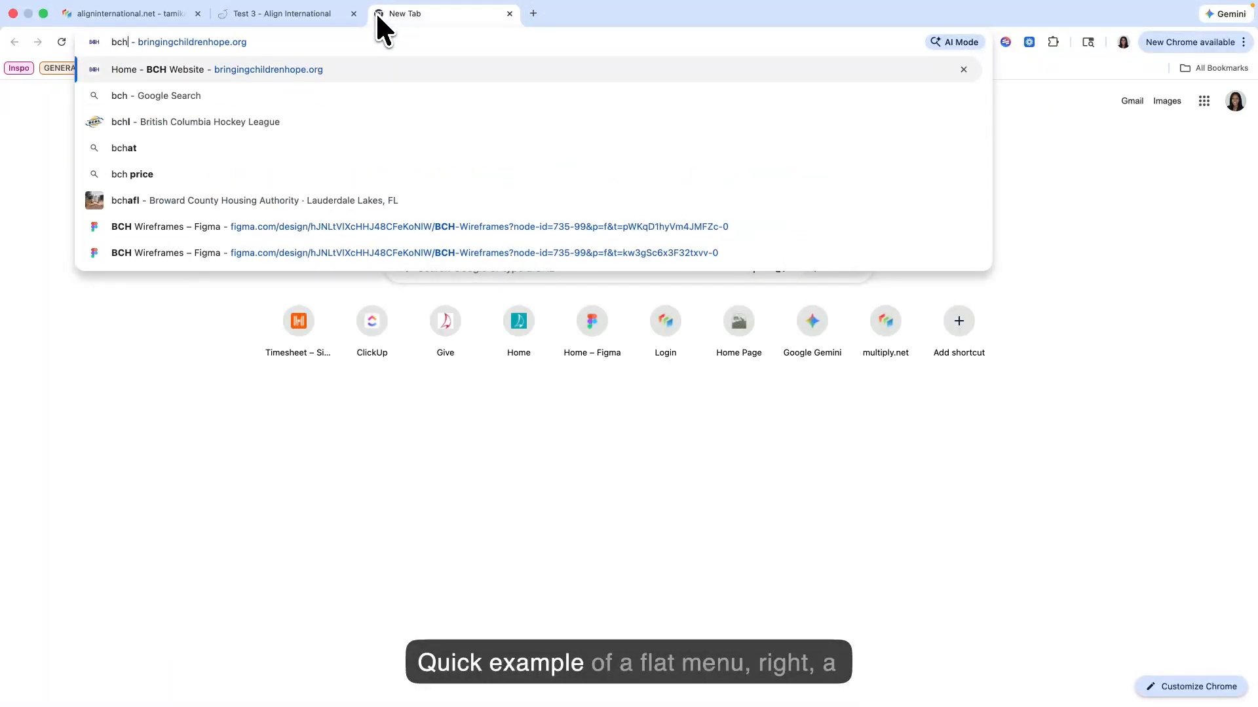
key(Return)
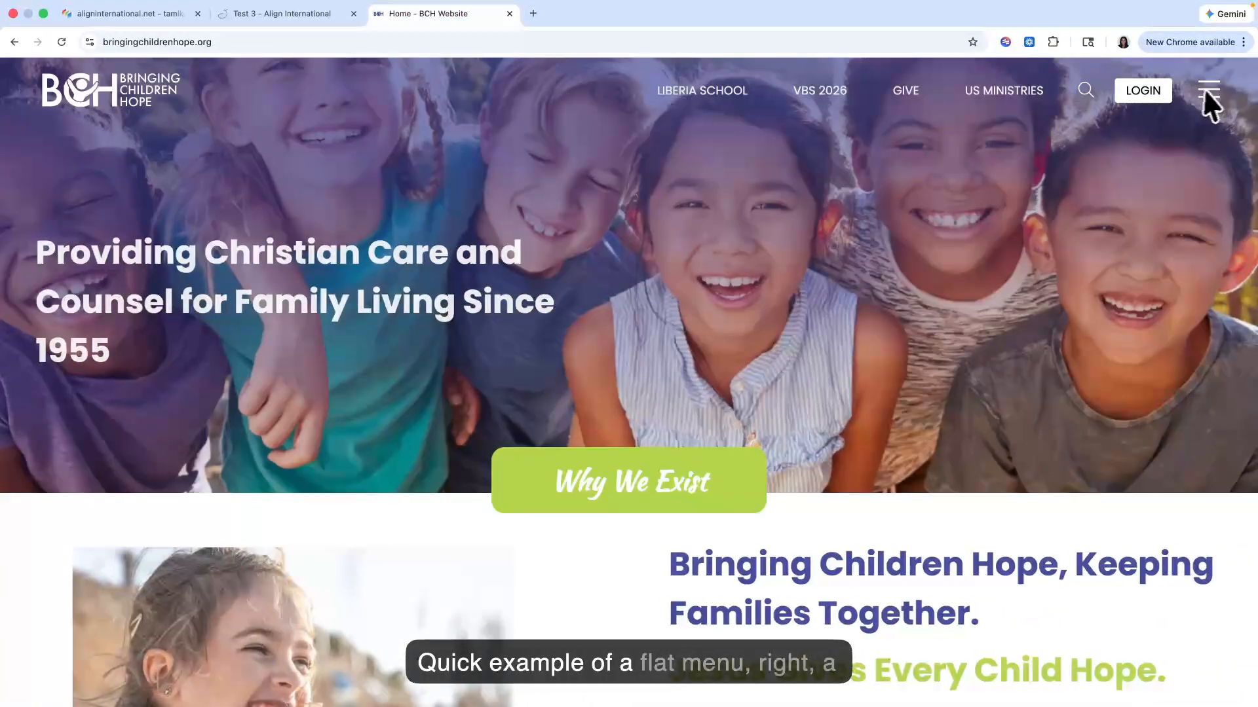
click(1216, 92)
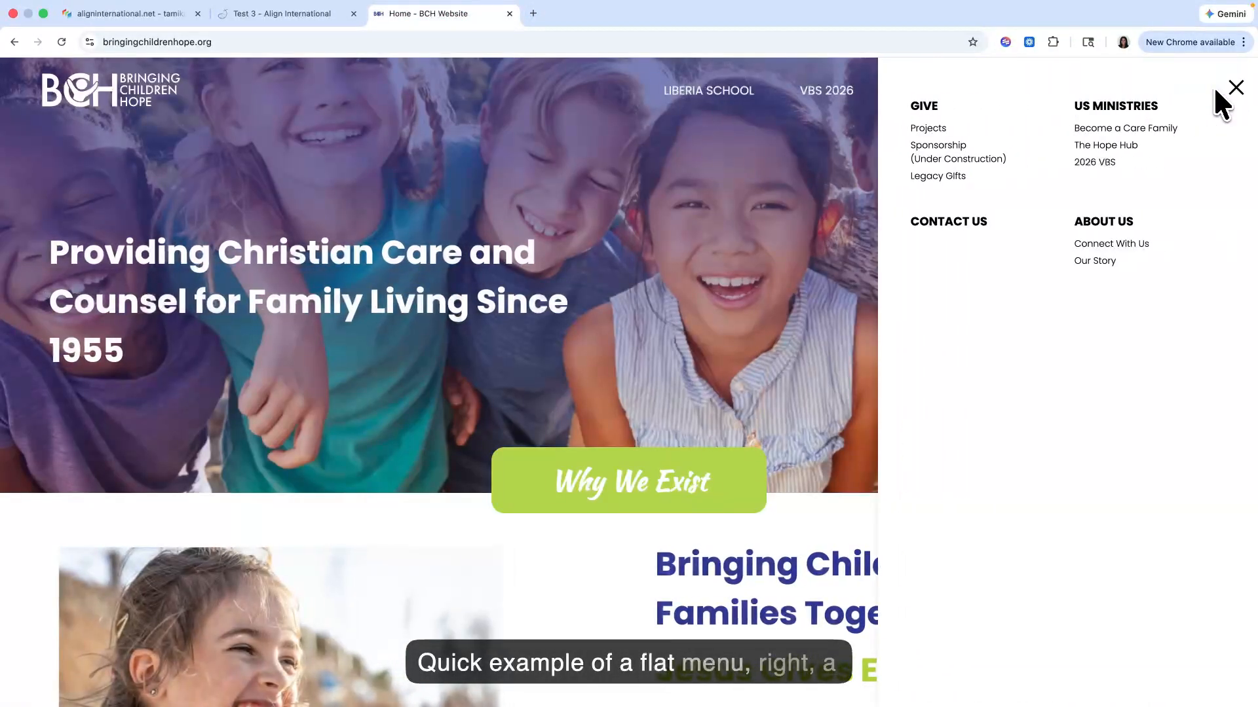
click(1236, 88)
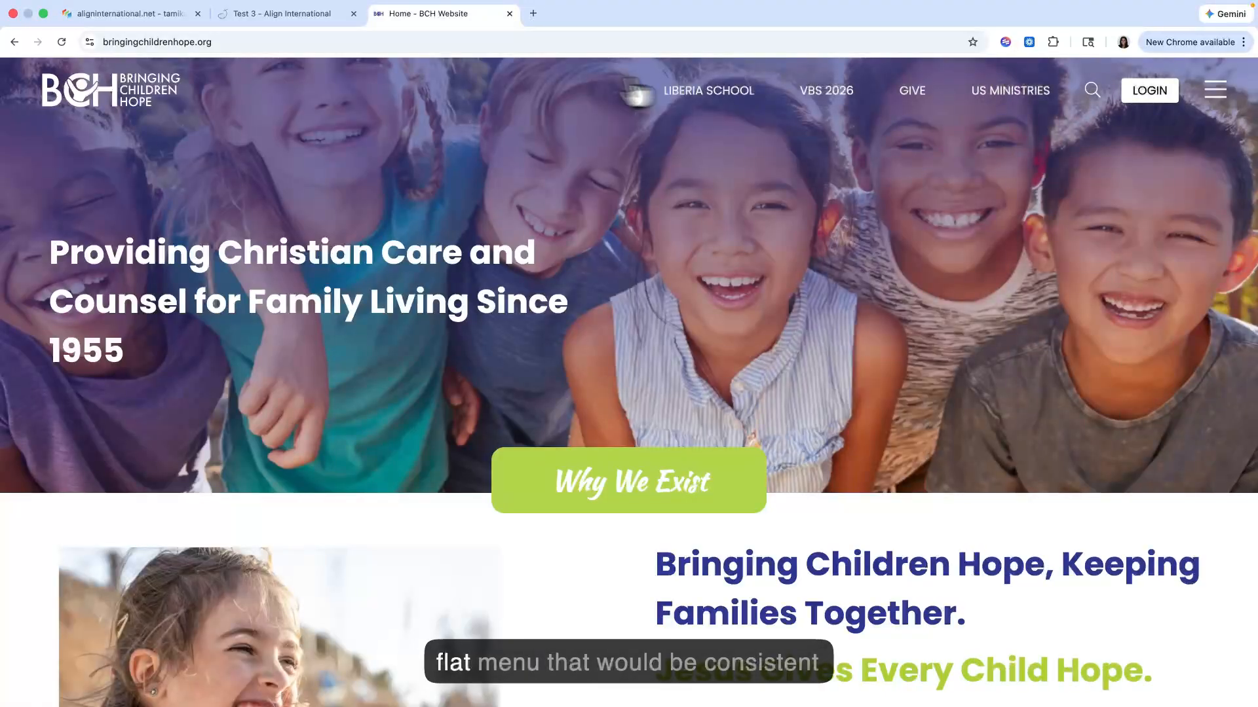
Step: Return to the Test 3 page, follow its Donate link and look through the Projects section
click(262, 14)
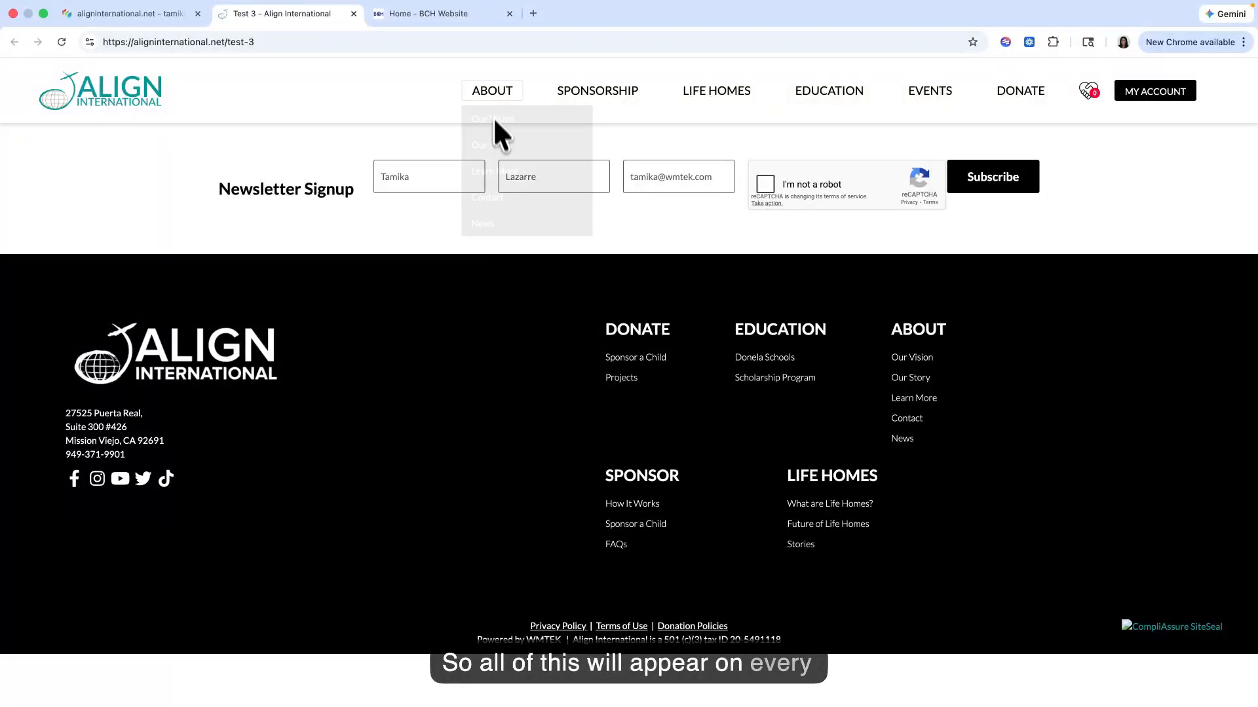
click(1002, 95)
scroll(511, 269, down, 4)
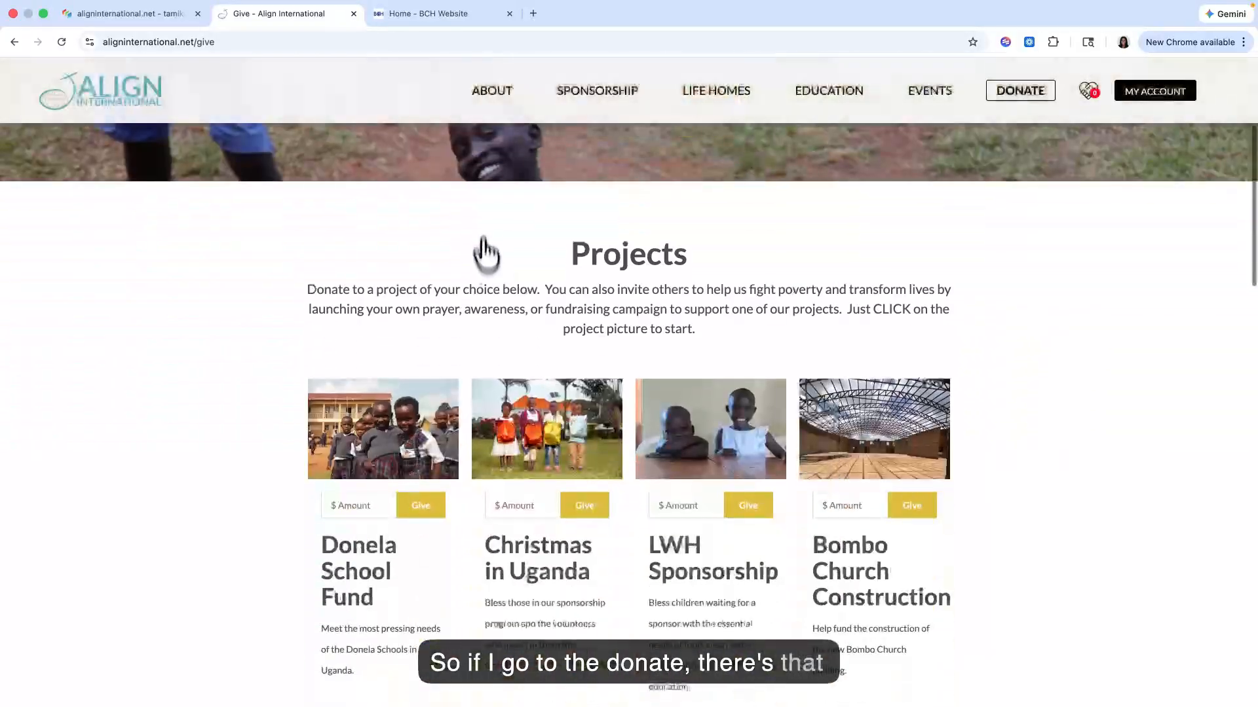
Step: Examine the newsletter signup and footer on the Give page and compare them with those on the Test 3 page
scroll(360, 208, down, 15)
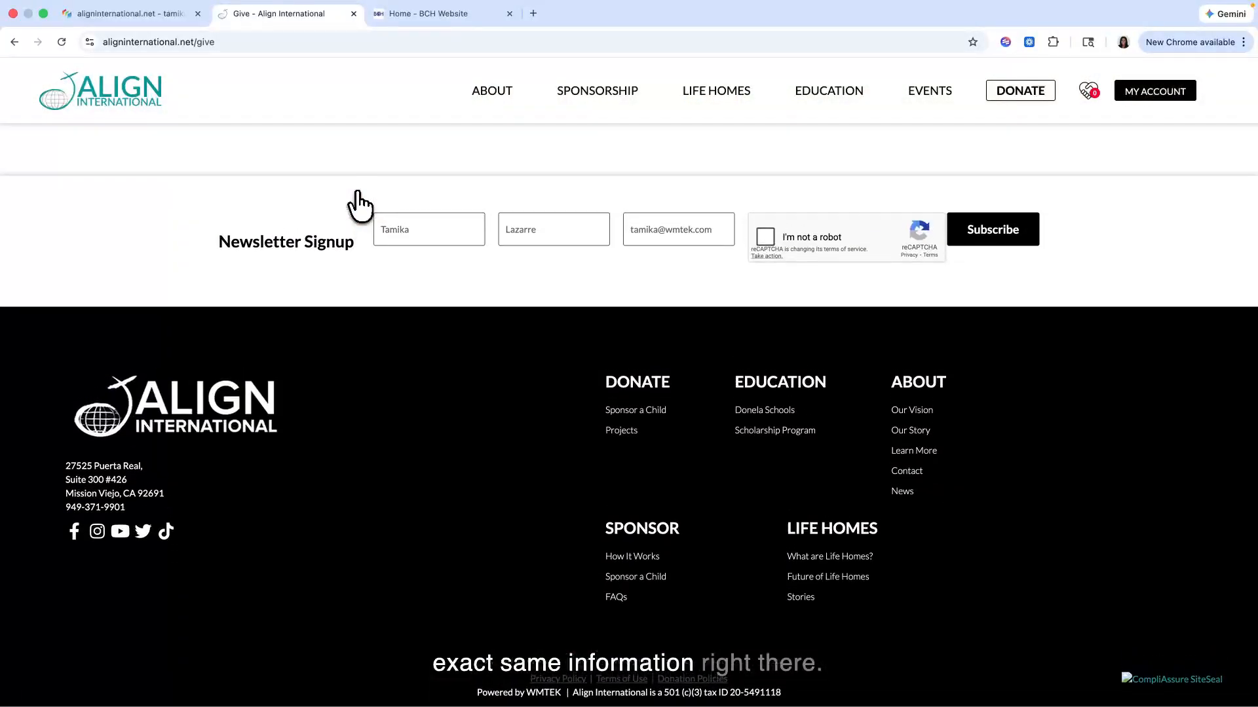
scroll(288, 367, up, 20)
click(14, 42)
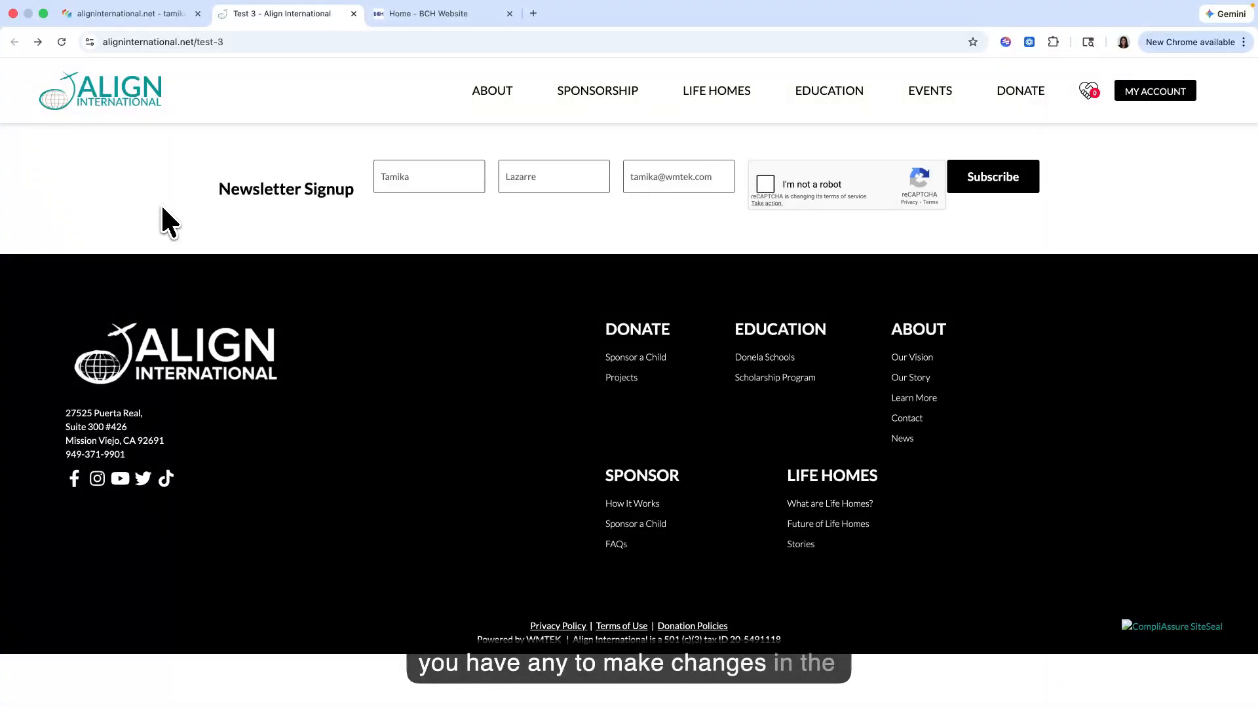
Step: Return to the Site Planner and show the content assigned to the All Pages folder in the Site Plan
click(167, 16)
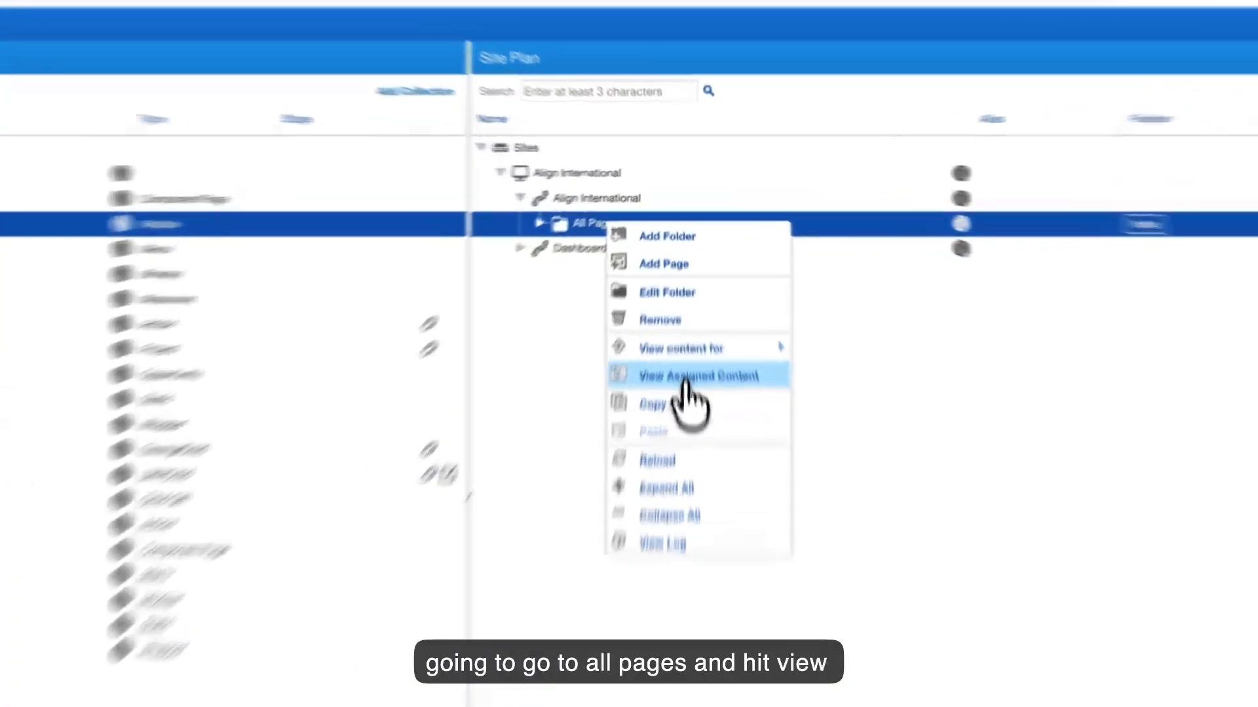
click(683, 304)
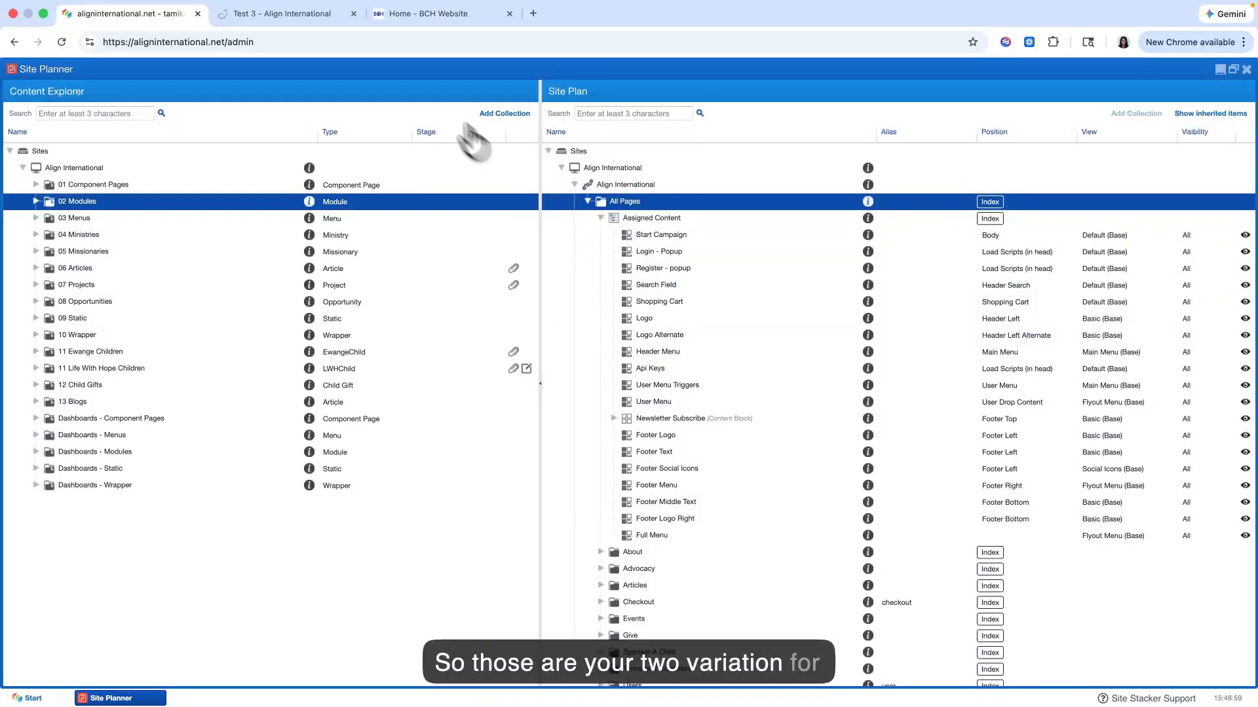
Step: Open the live site's Donate page and compare the header logo over the banner image with the one over the white background
click(308, 17)
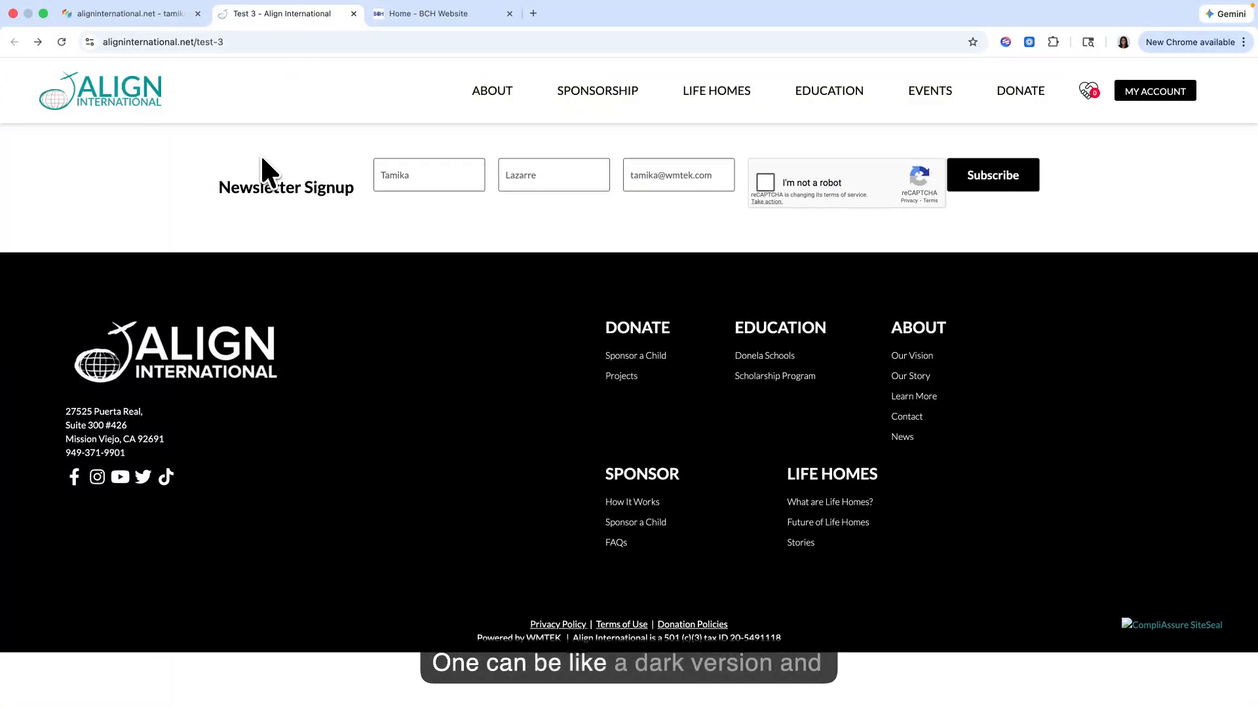
mouse_move(1009, 94)
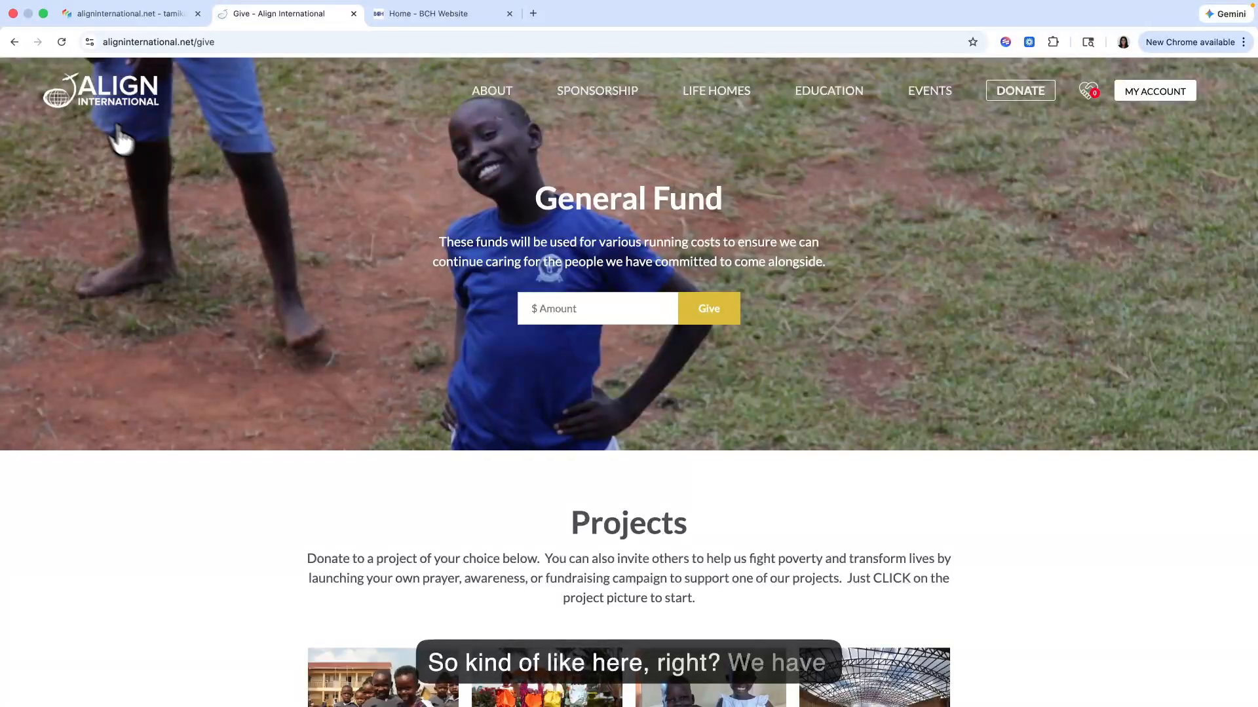
scroll(154, 176, down, 5)
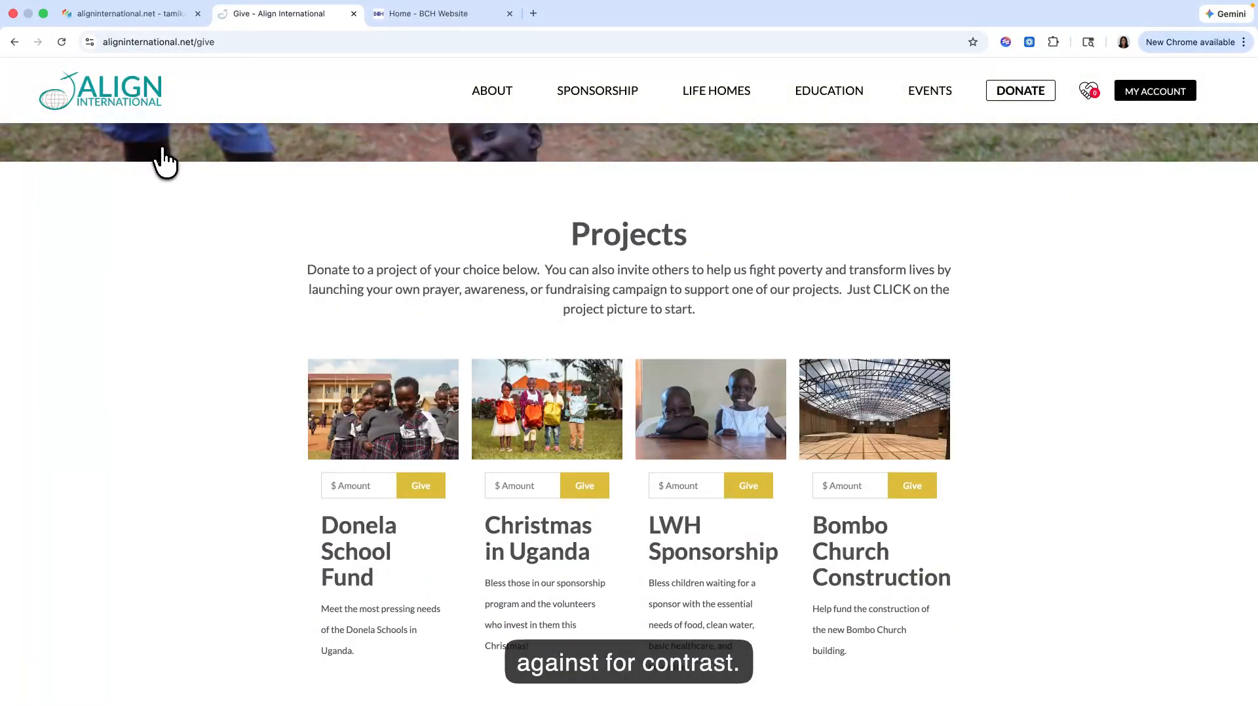
scroll(164, 160, up, 5)
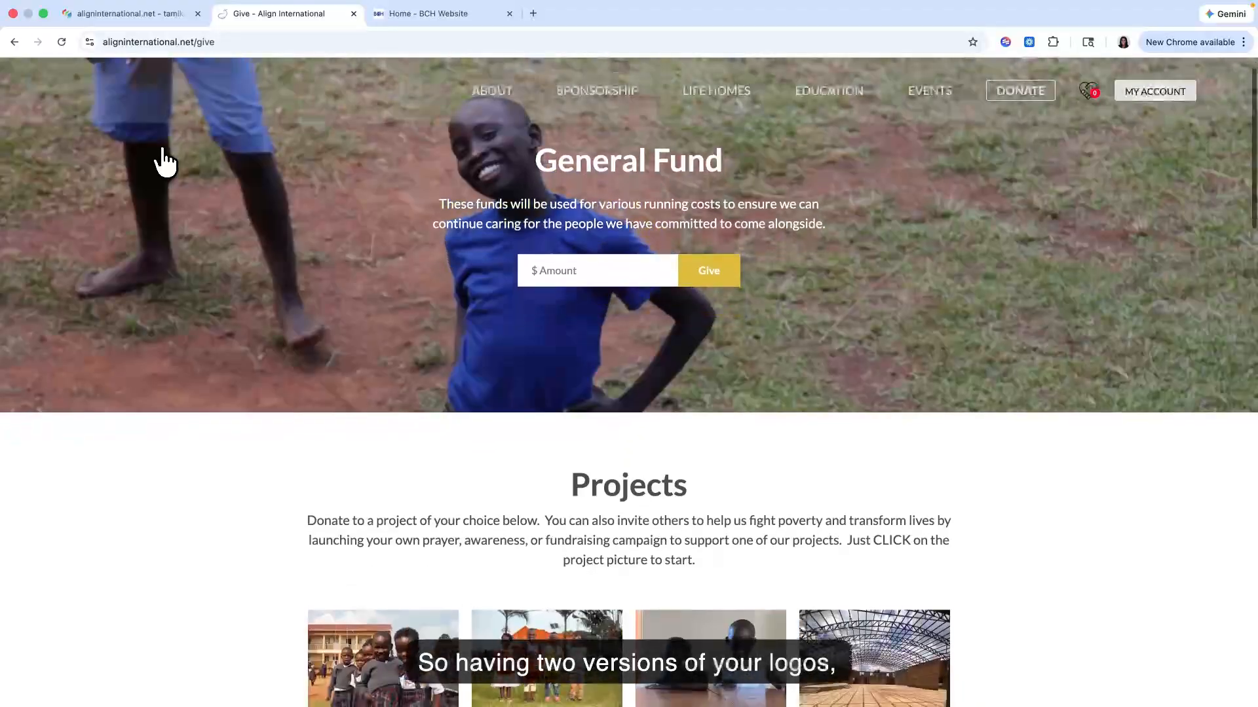
scroll(164, 161, down, 5)
scroll(163, 161, up, 5)
Step: Return to the Site Planner and open the Header Menu's list of menu items for management
click(169, 19)
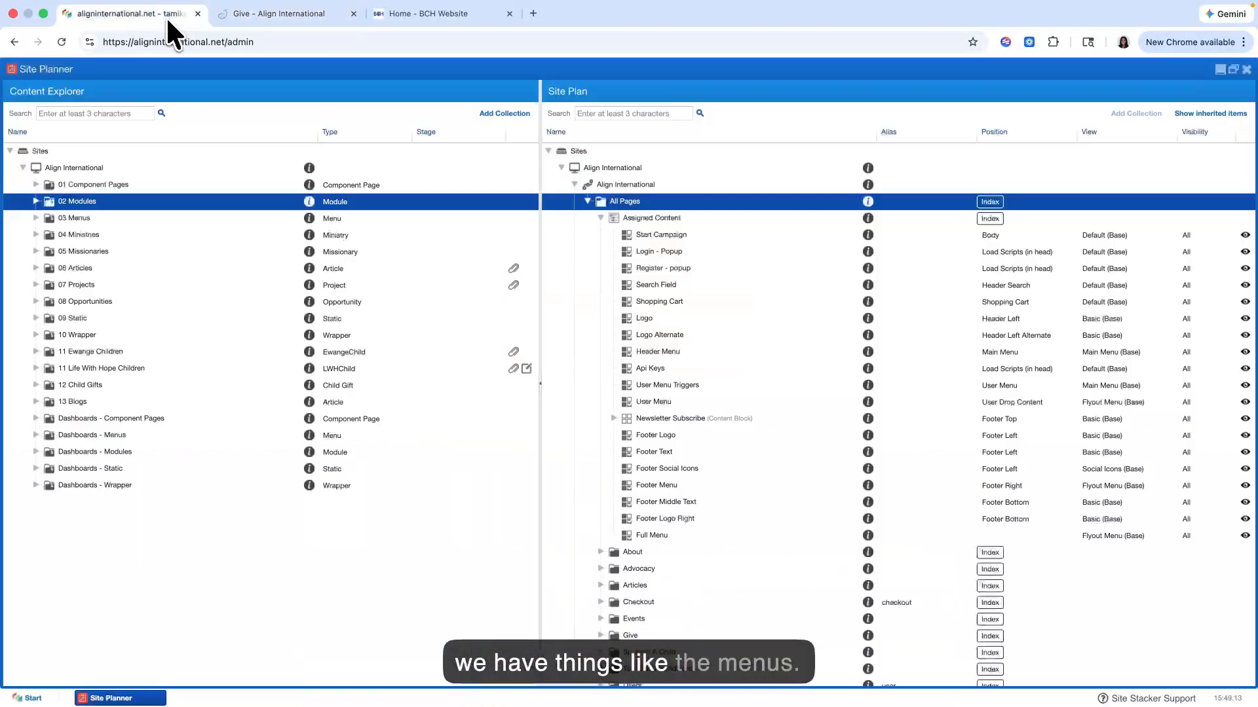
click(668, 352)
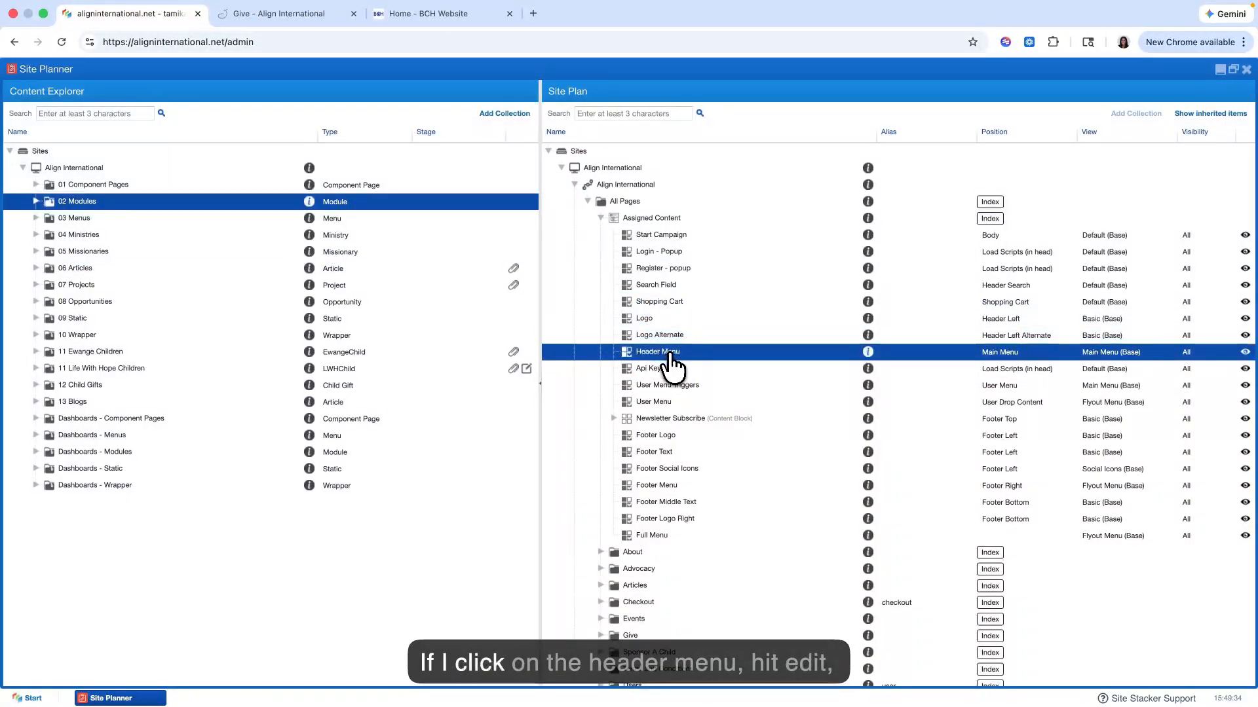
right_click(668, 355)
click(698, 360)
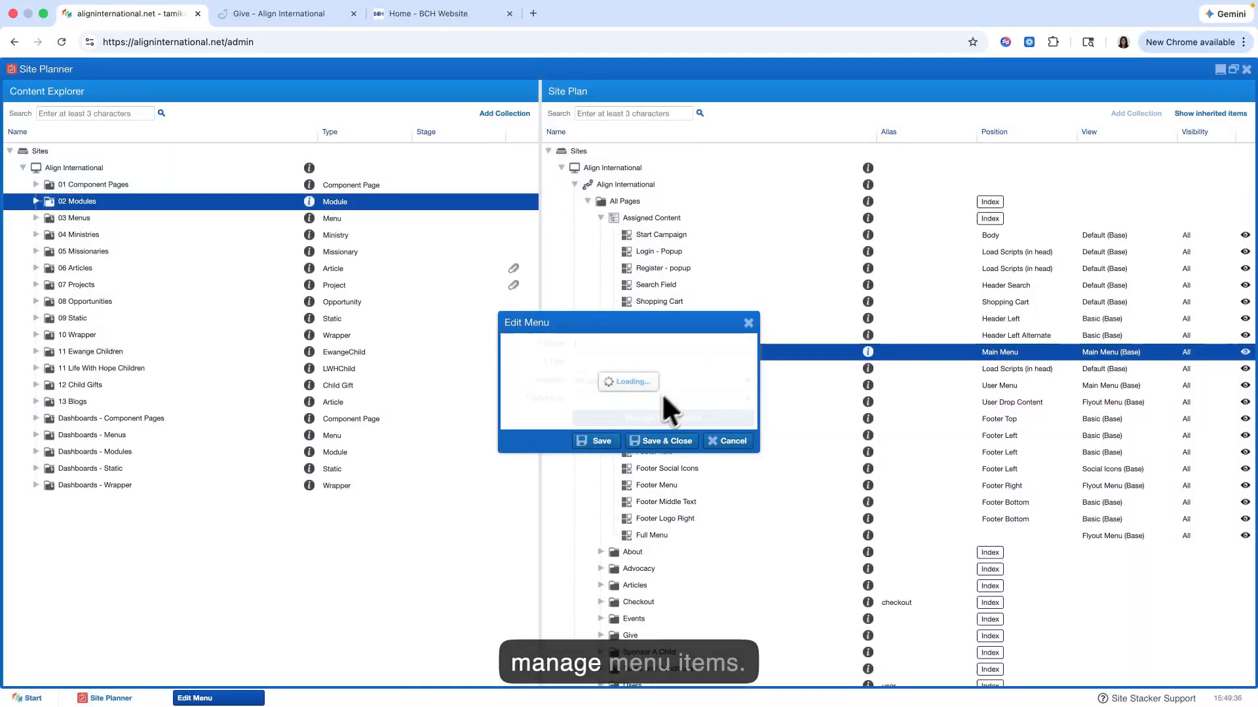
click(660, 425)
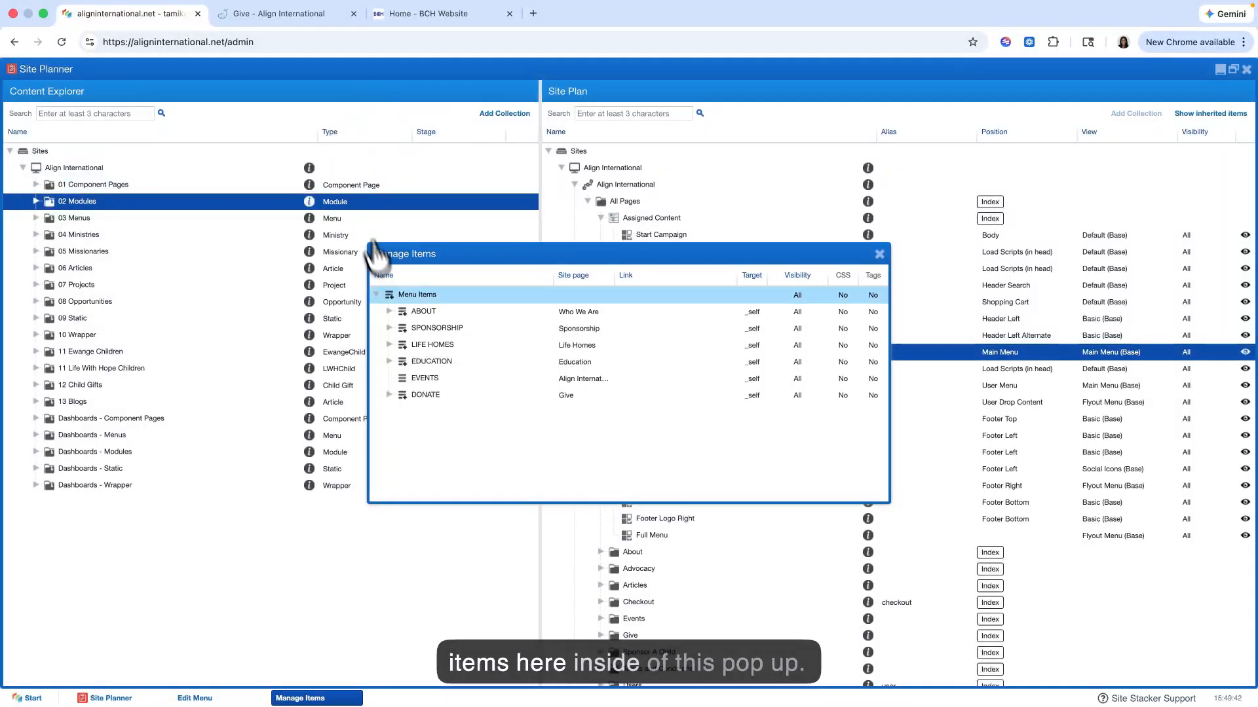
Step: Compare the order of the live site's header navigation and its submenus with the Header Menu's managed items
click(302, 13)
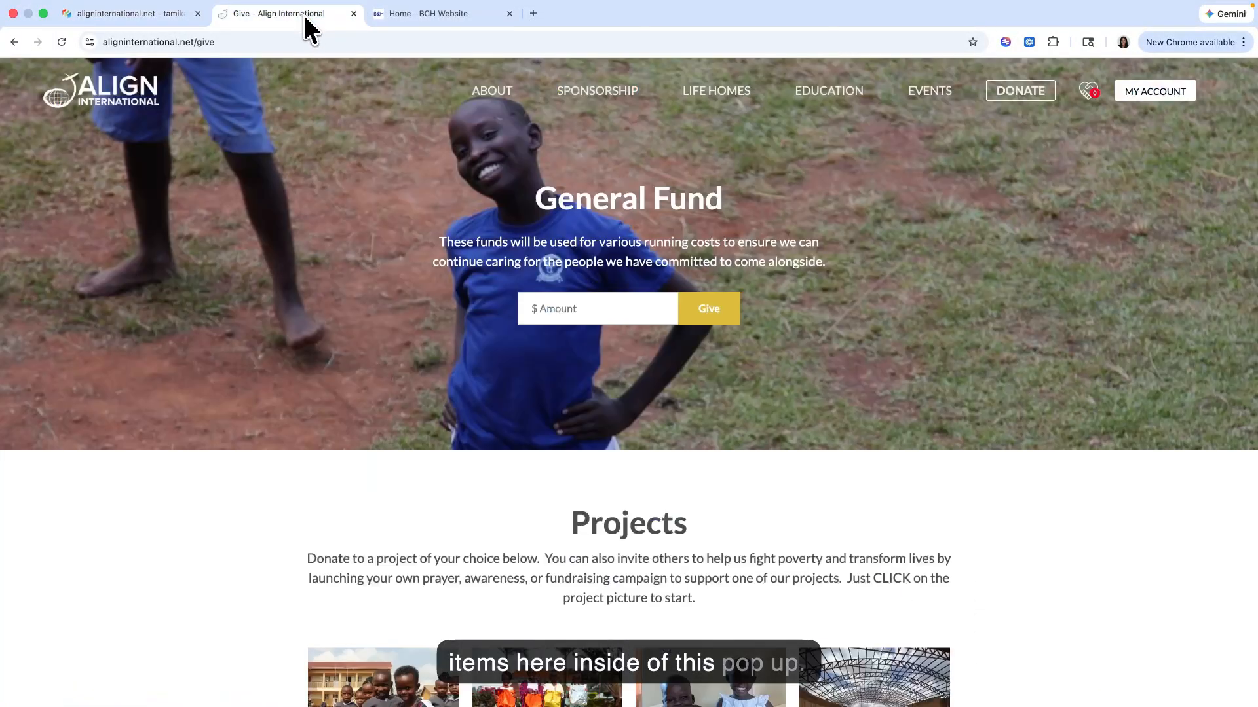
mouse_move(494, 104)
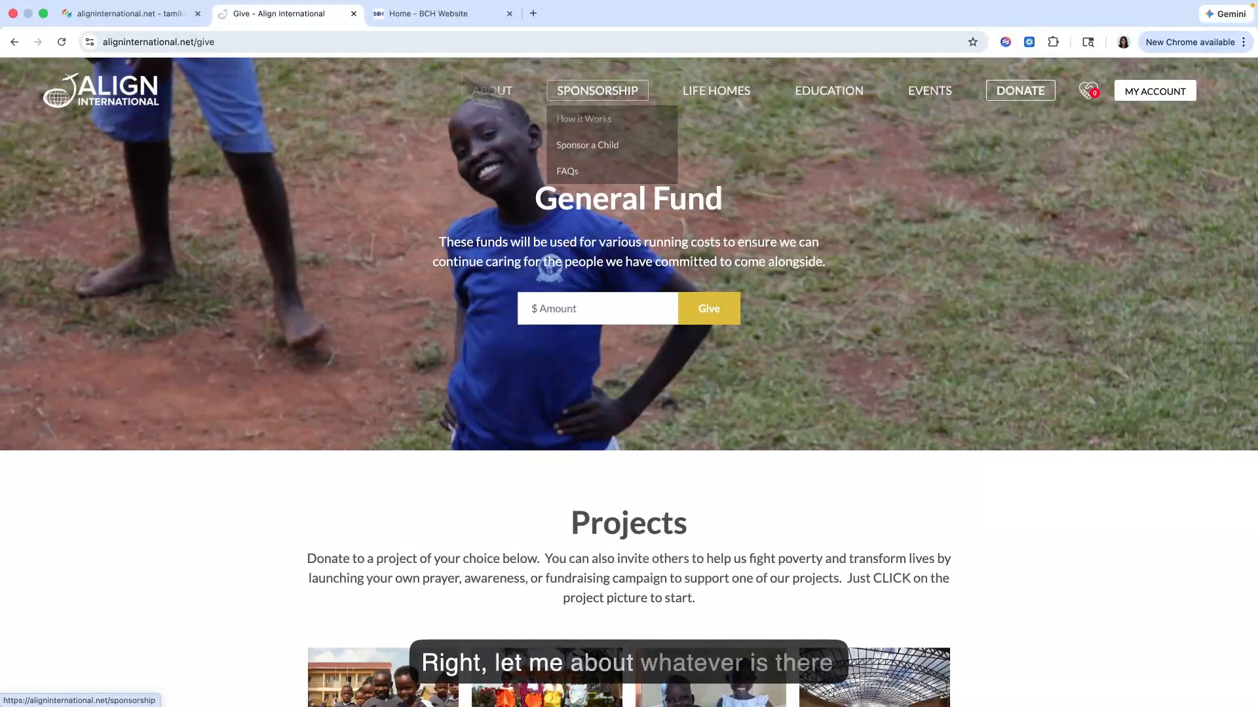
click(169, 16)
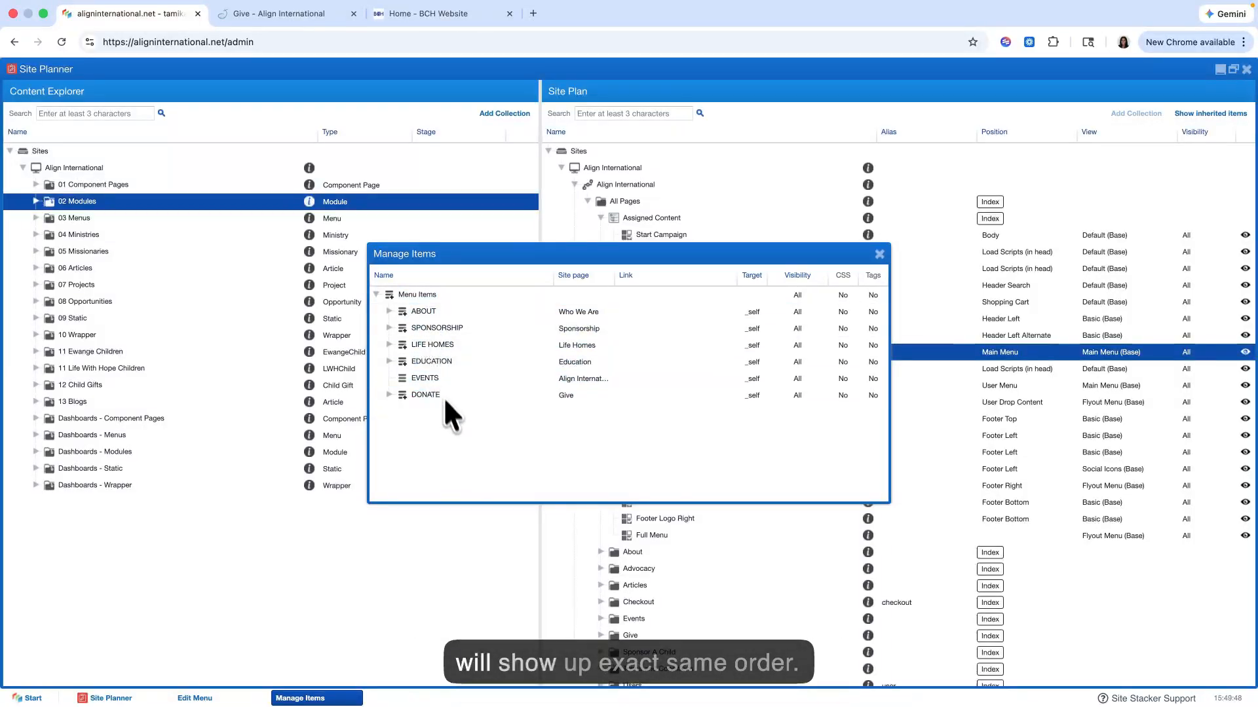
Step: Try out adding a Header Menu item named Test, view its site page and custom link options, and close the menu dialogs
click(436, 344)
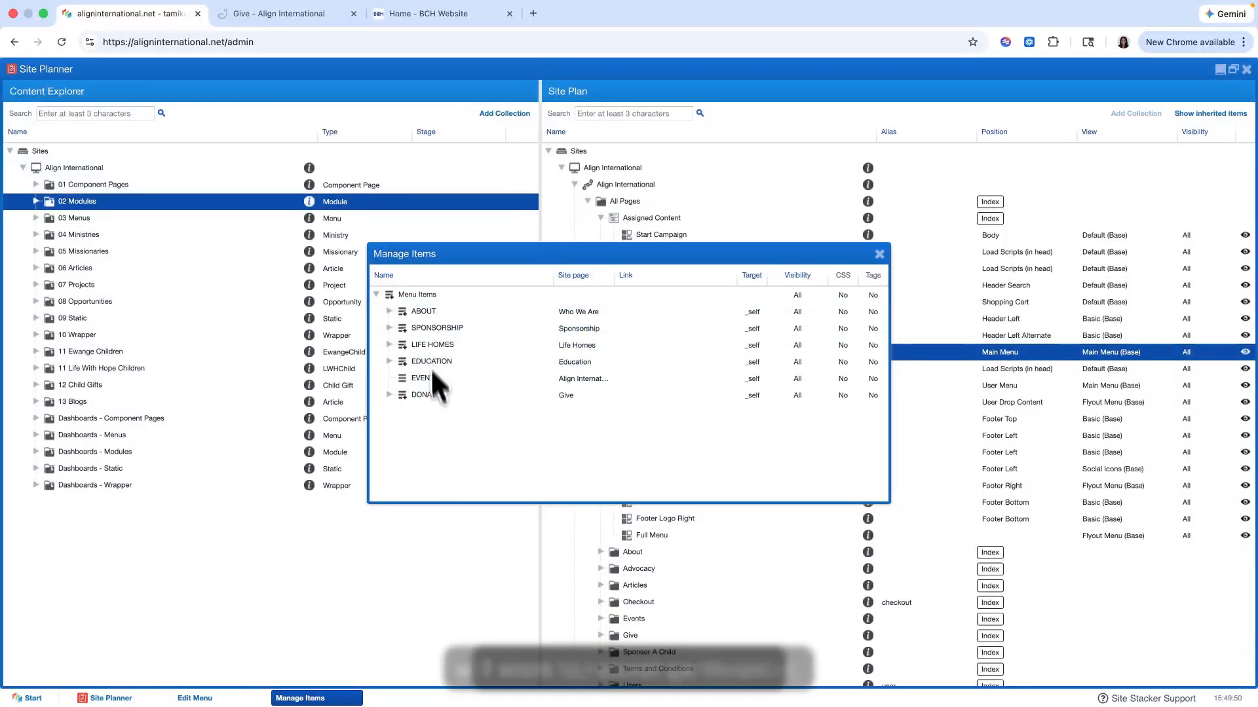
right_click(432, 294)
click(475, 318)
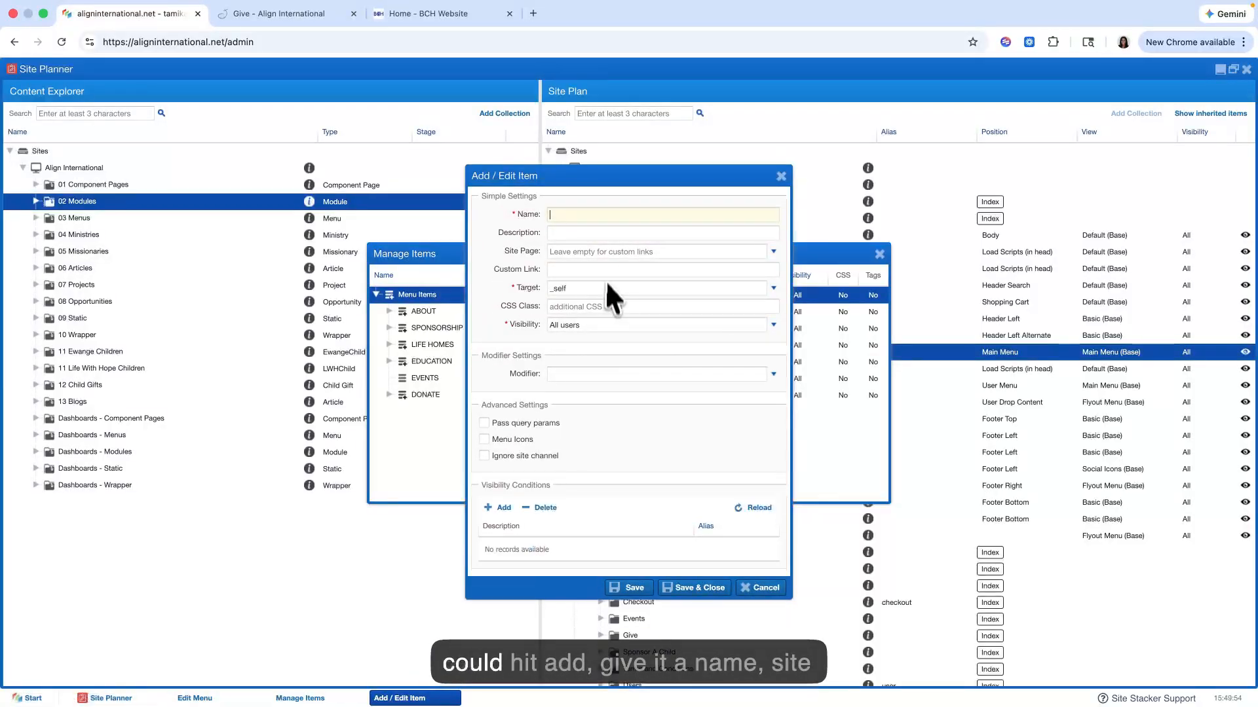
text(Test)
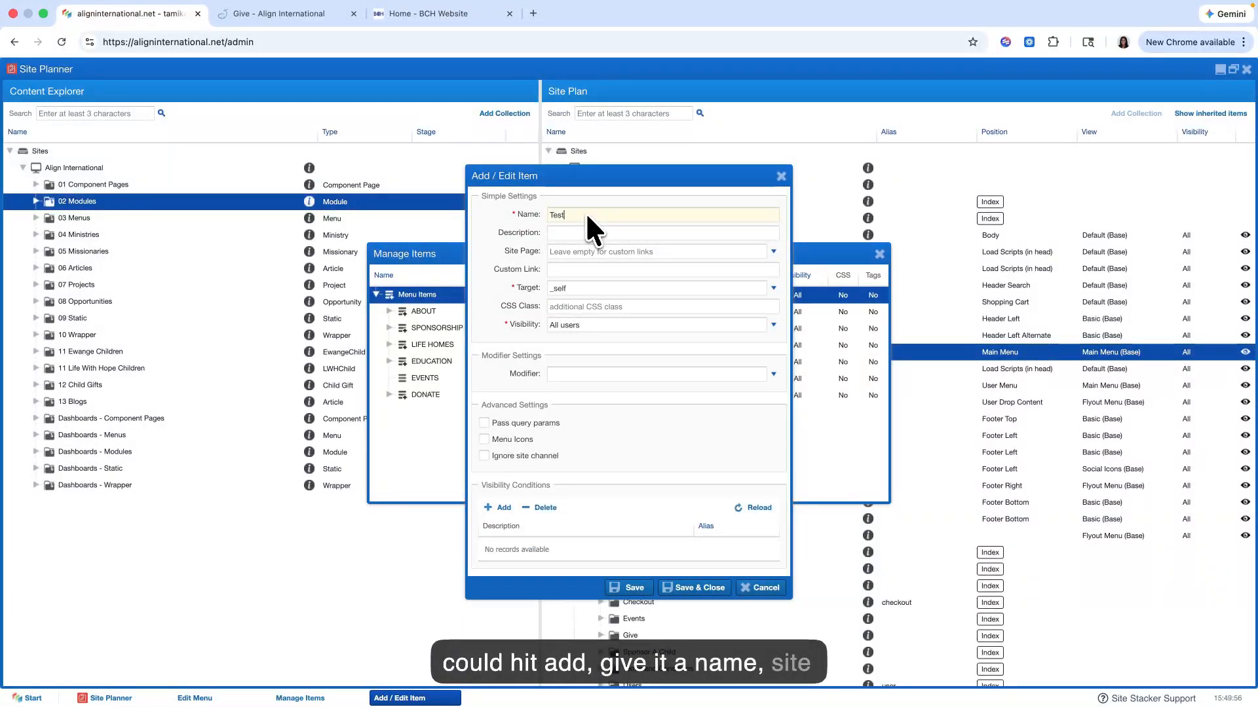
click(585, 252)
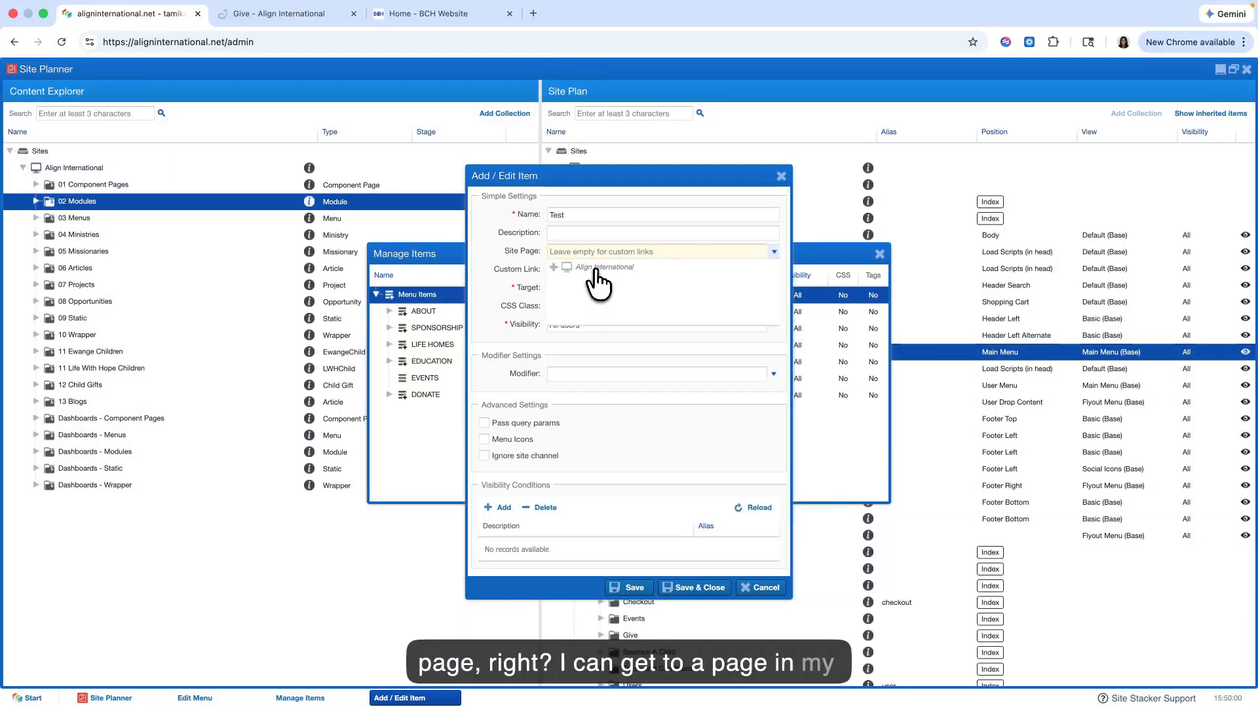
click(597, 269)
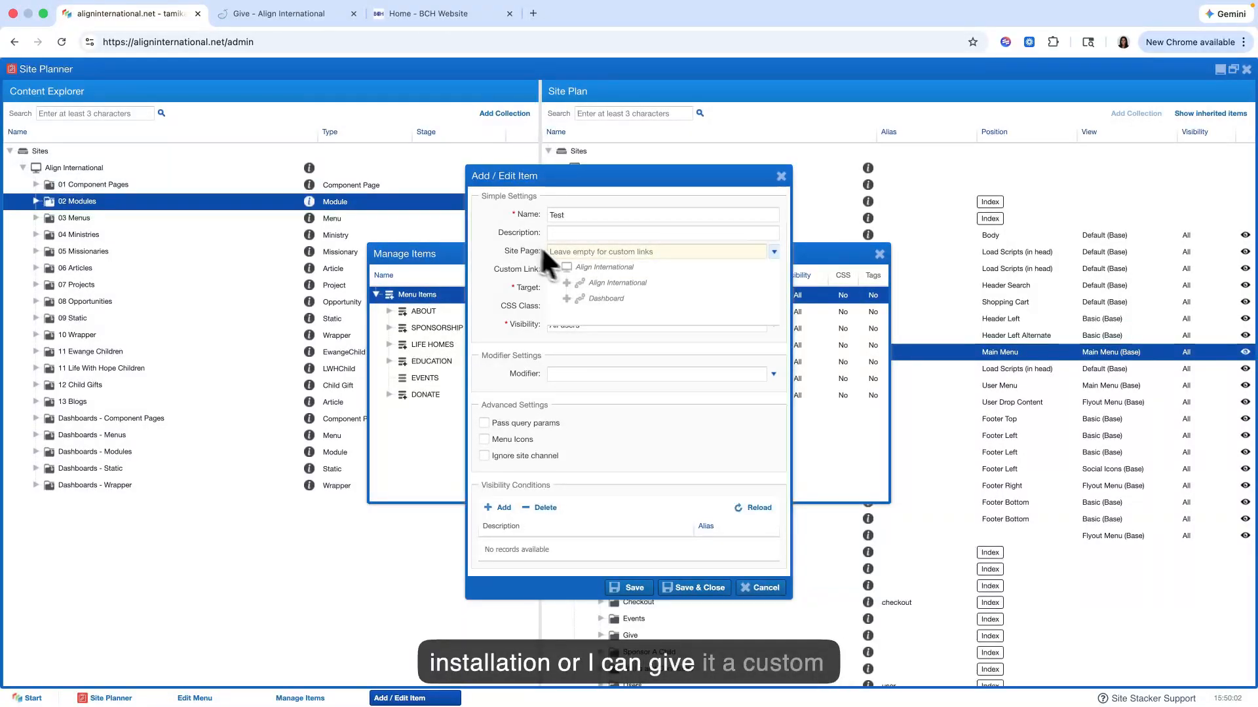
click(589, 269)
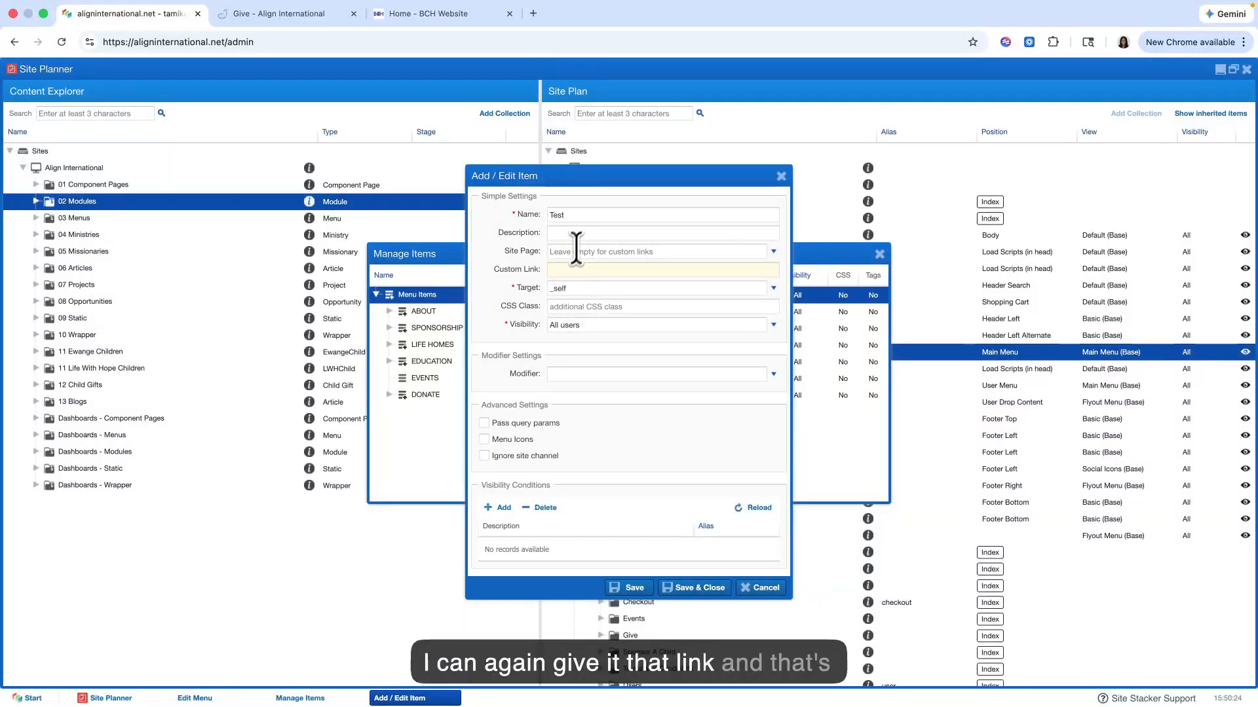
click(712, 586)
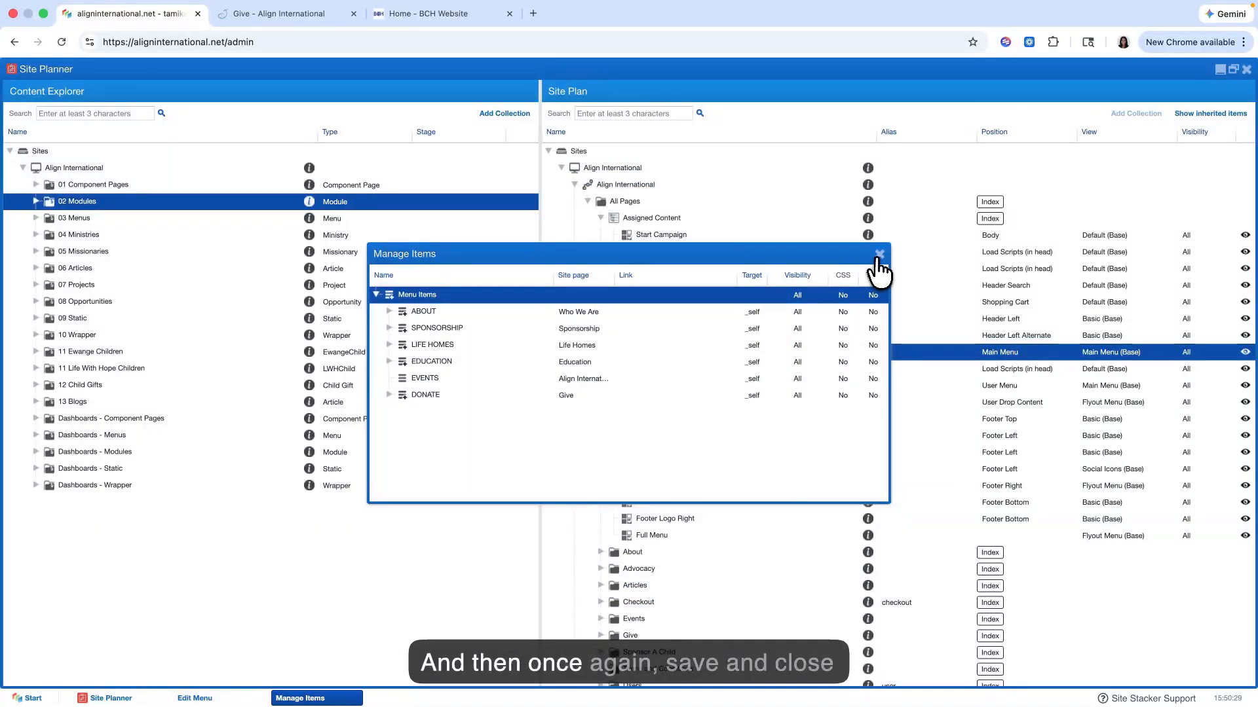
click(879, 255)
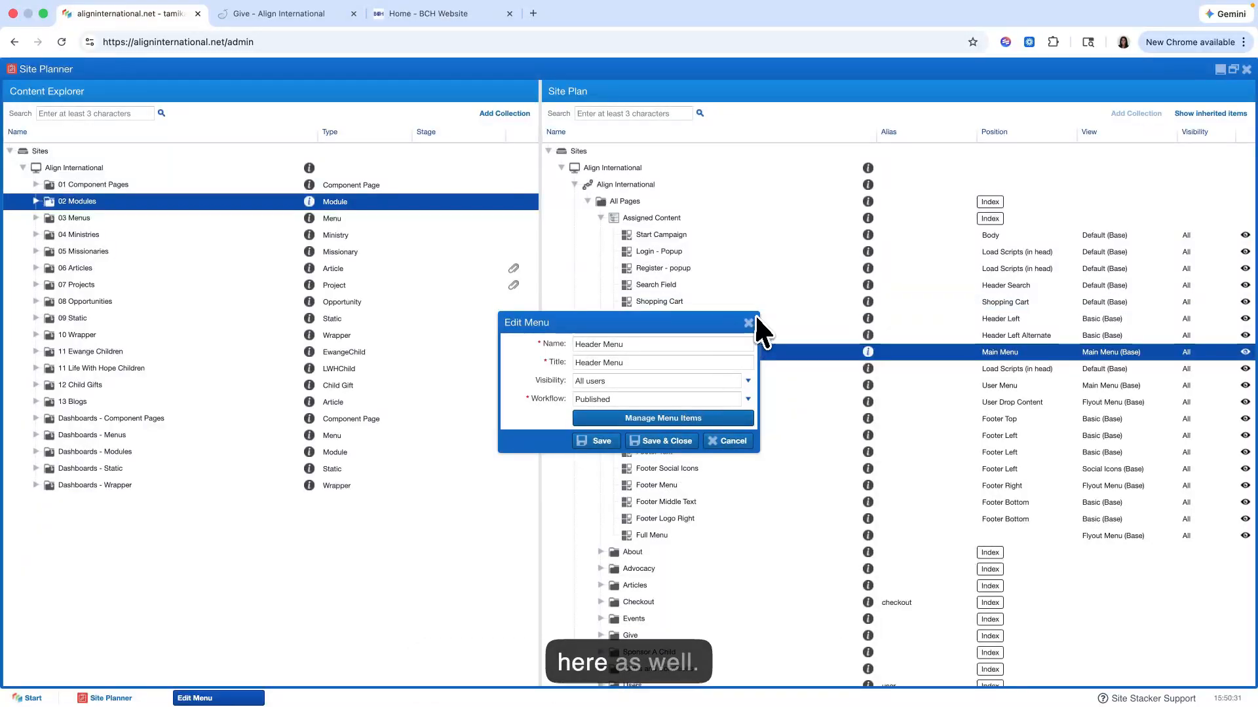
click(749, 323)
Step: View the menu items of the Footer Menu under All Pages' assigned content and close its dialogs
scroll(664, 393, down, 1)
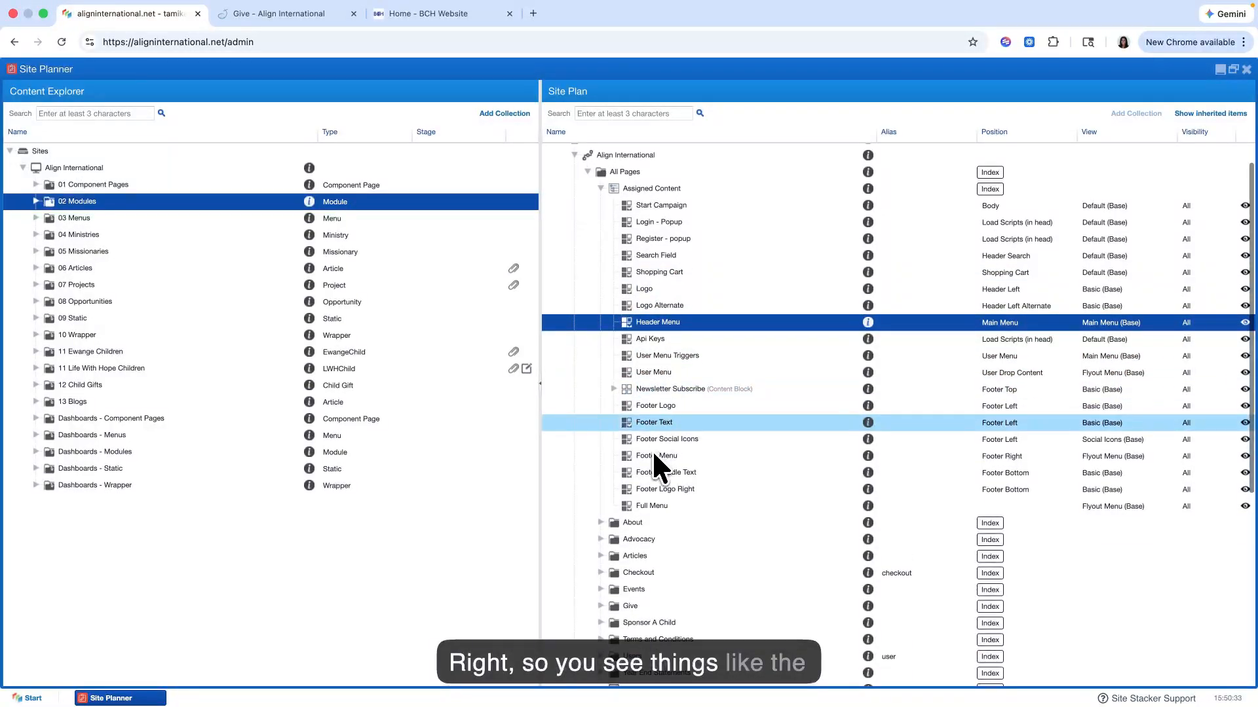
right_click(665, 456)
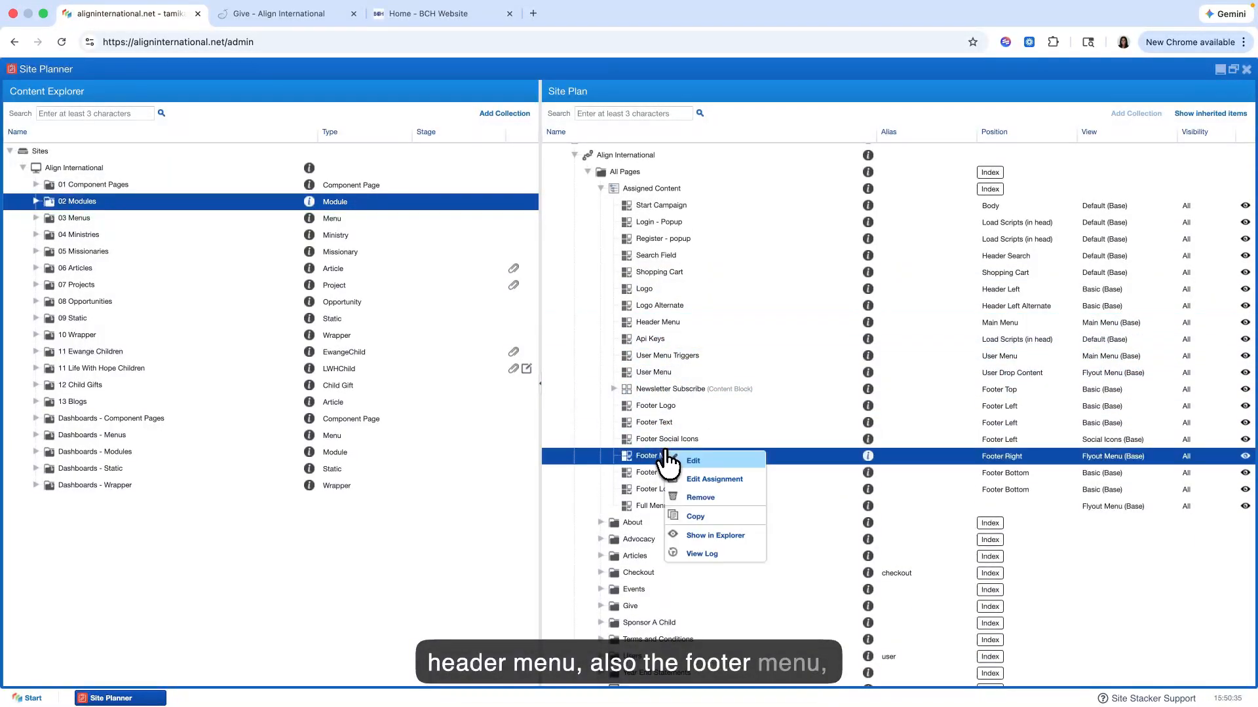
click(693, 460)
click(685, 428)
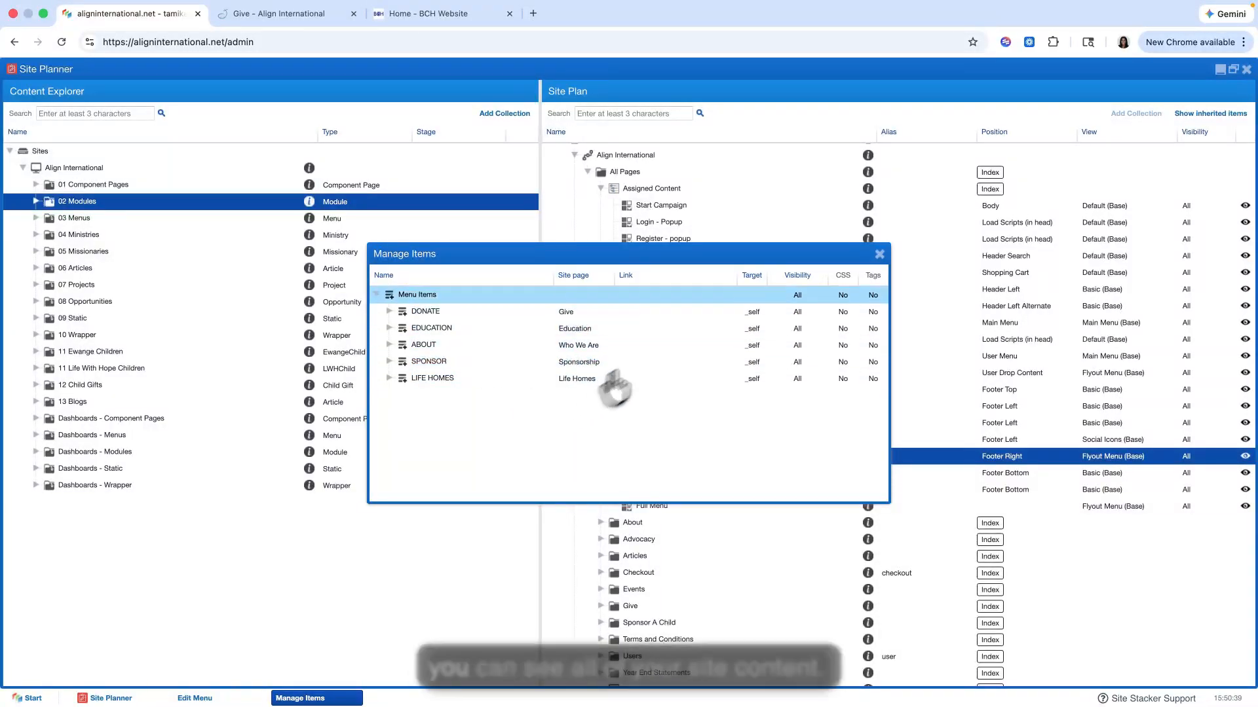
click(879, 254)
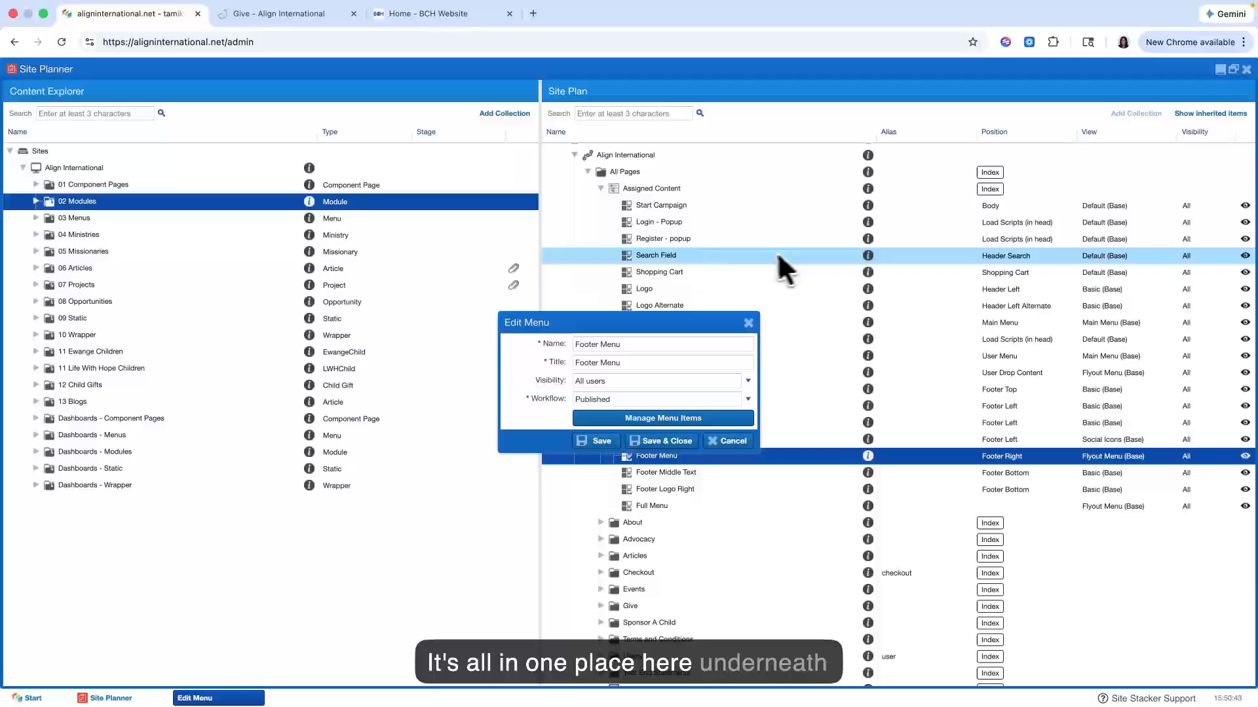
click(749, 323)
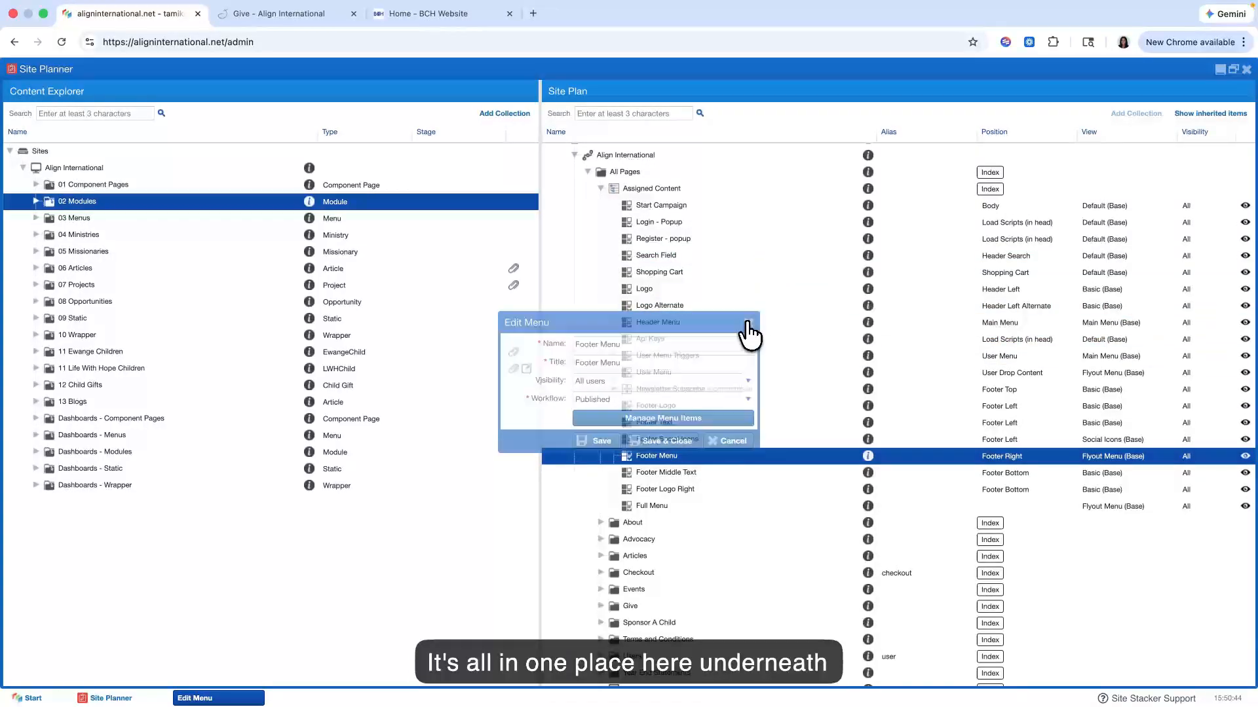
Step: Open the Logo content item, view its body image's settings and the File Manager for choosing a replacement, and close both image dialogs
right_click(655, 291)
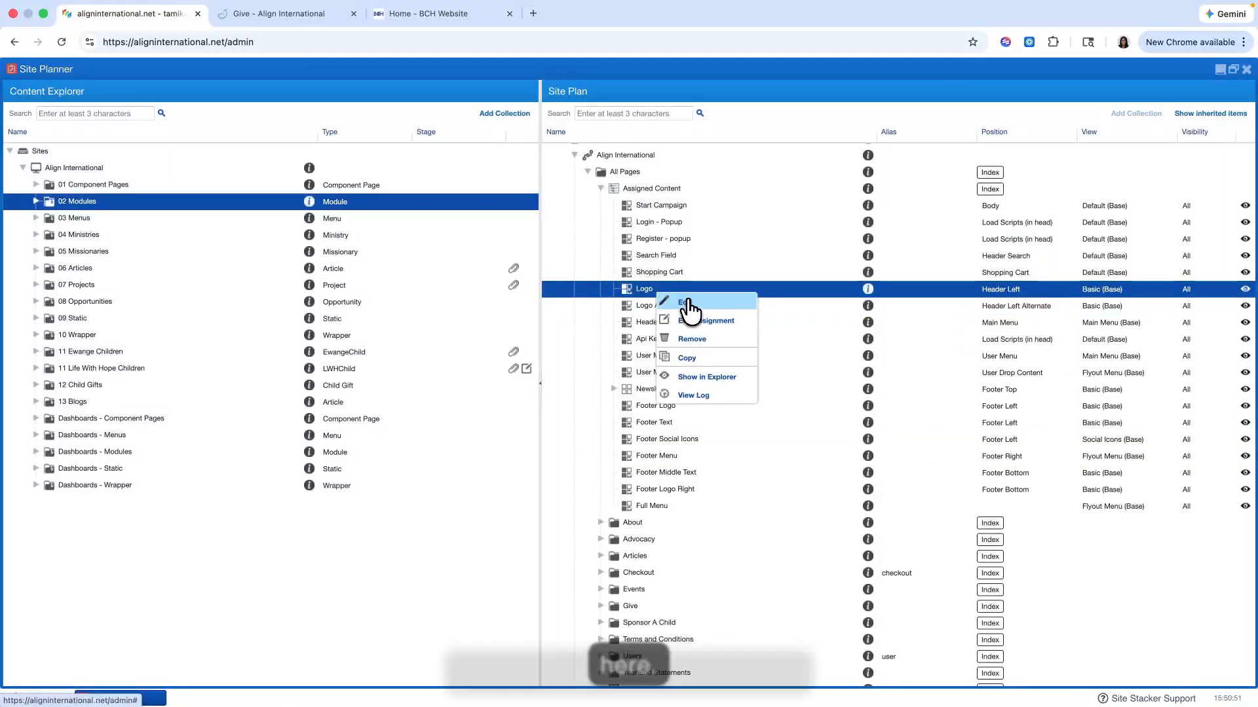
click(675, 304)
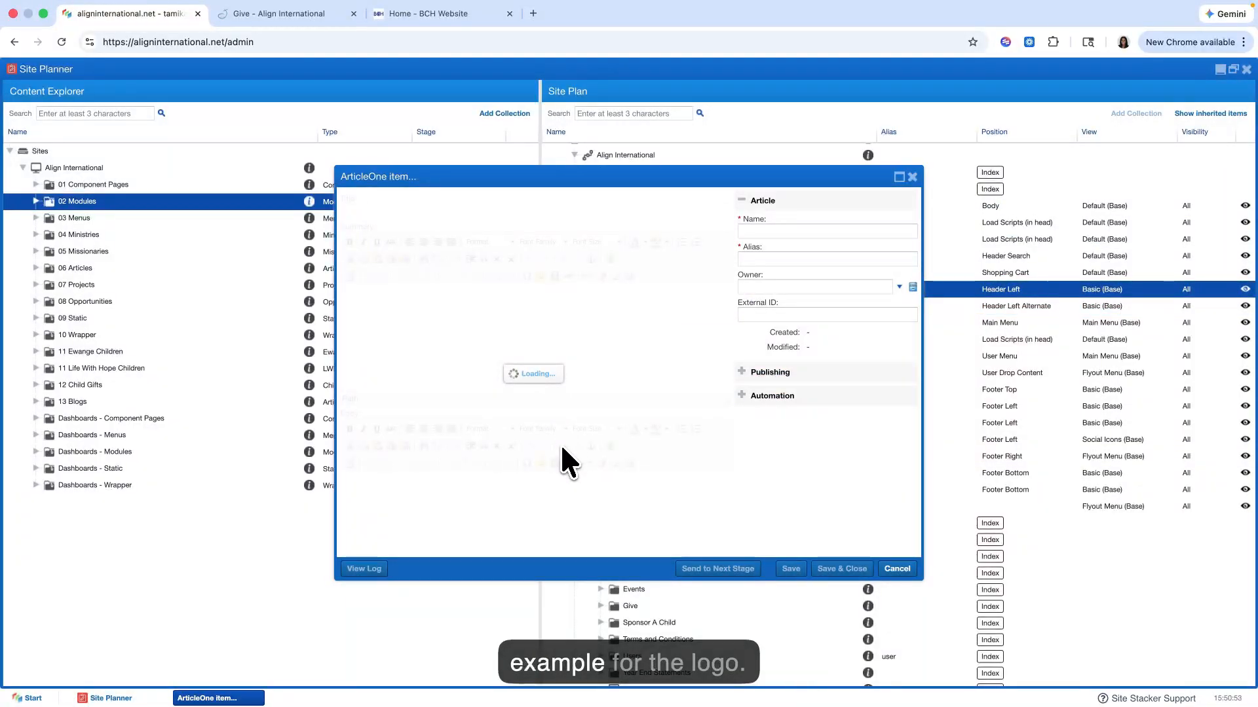
scroll(546, 487, down, 2)
double_click(631, 425)
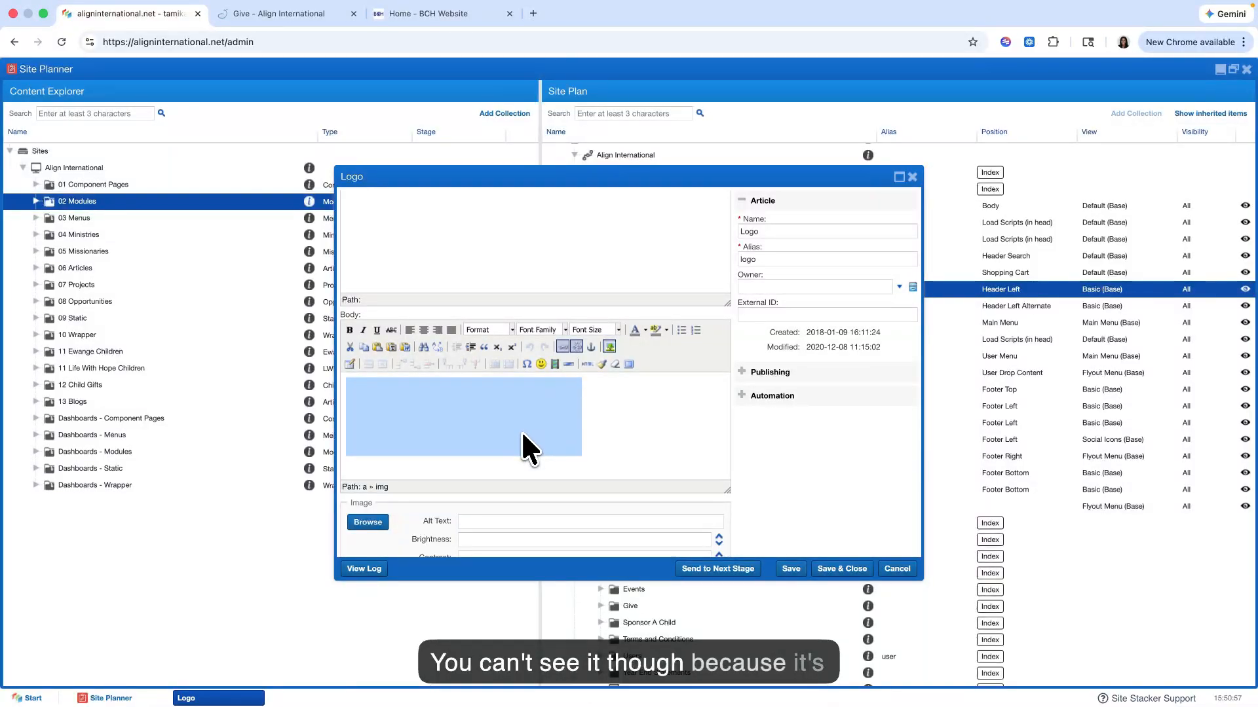
click(607, 346)
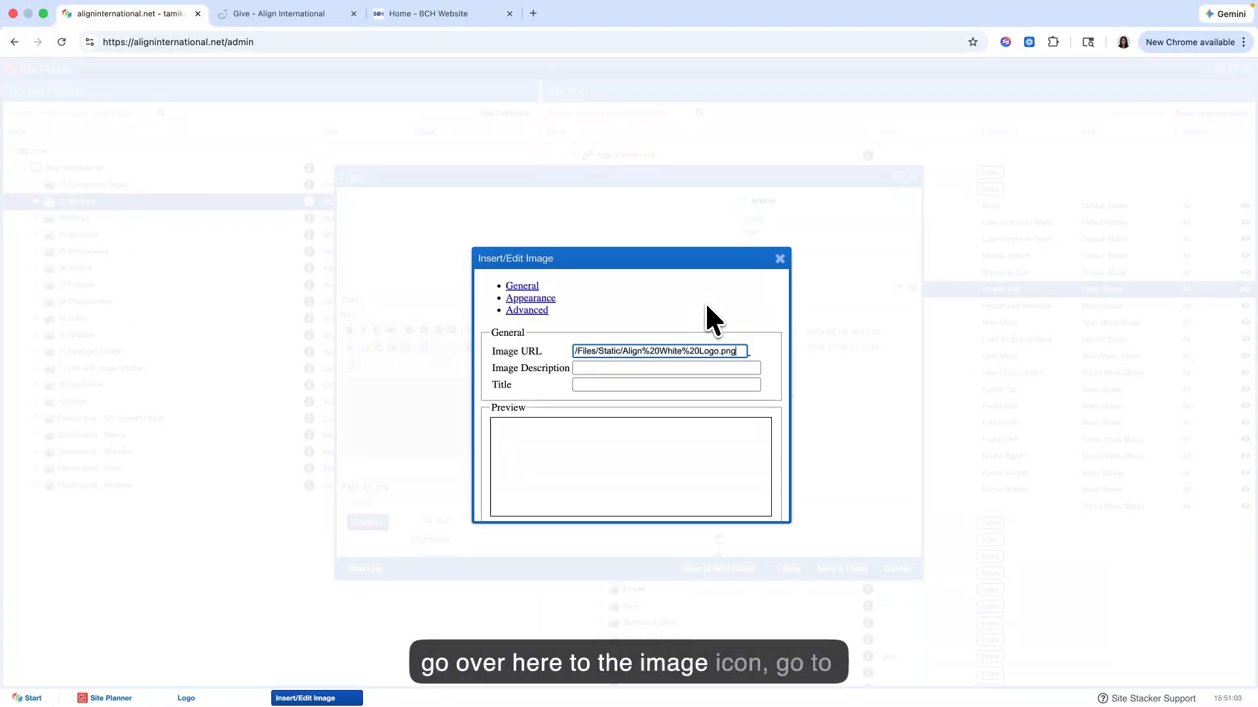
click(744, 309)
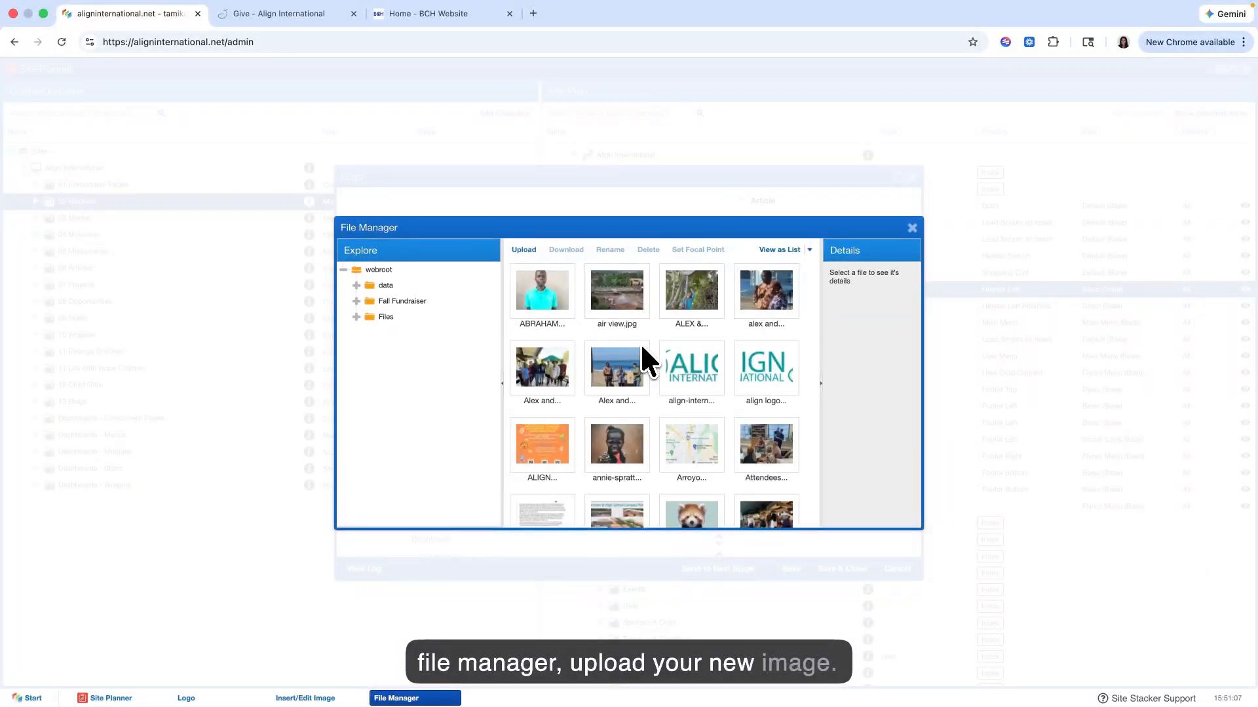
click(911, 227)
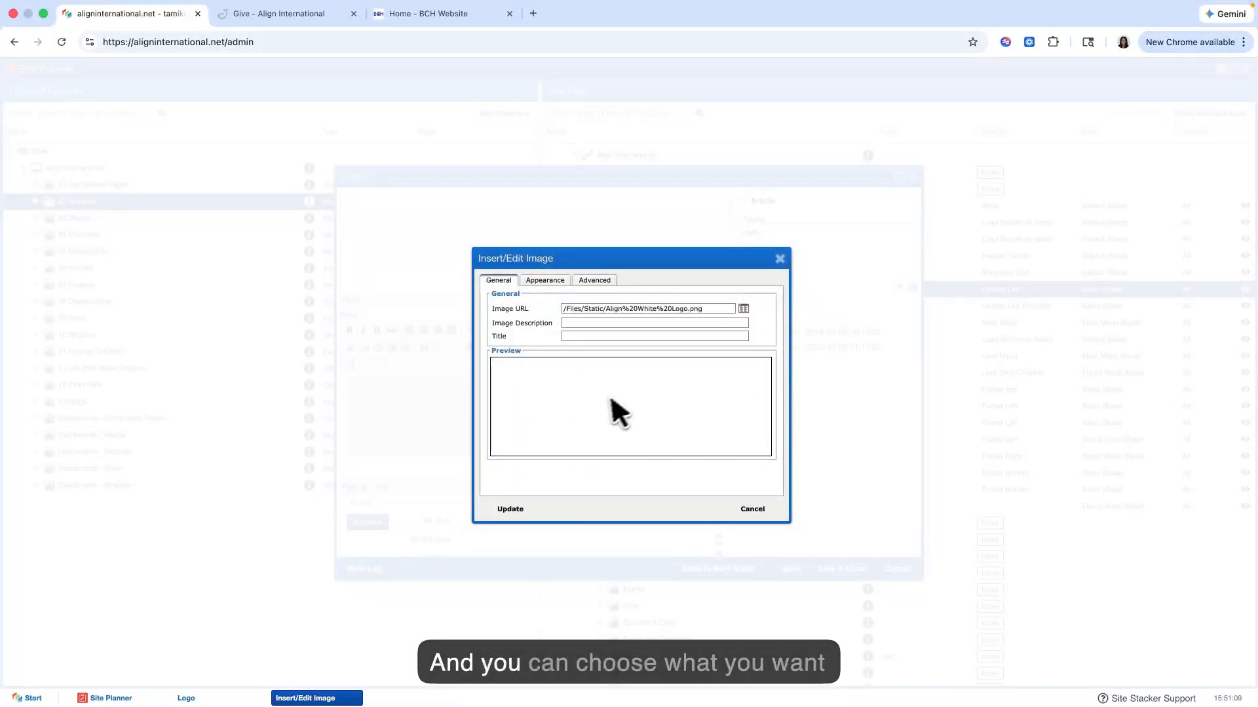
click(780, 259)
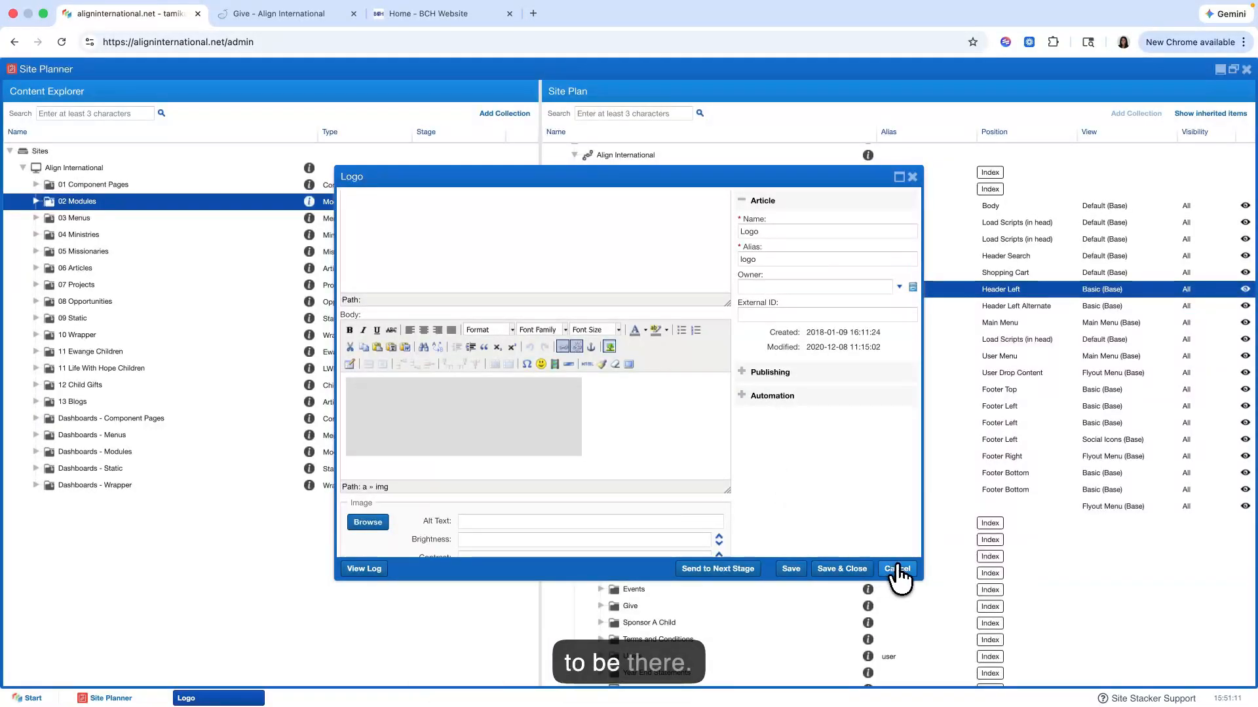
Step: Close the Logo item, reload the All Pages folder to hide its assigned content, and view the folder's available actions
click(893, 649)
scroll(690, 402, up, 1)
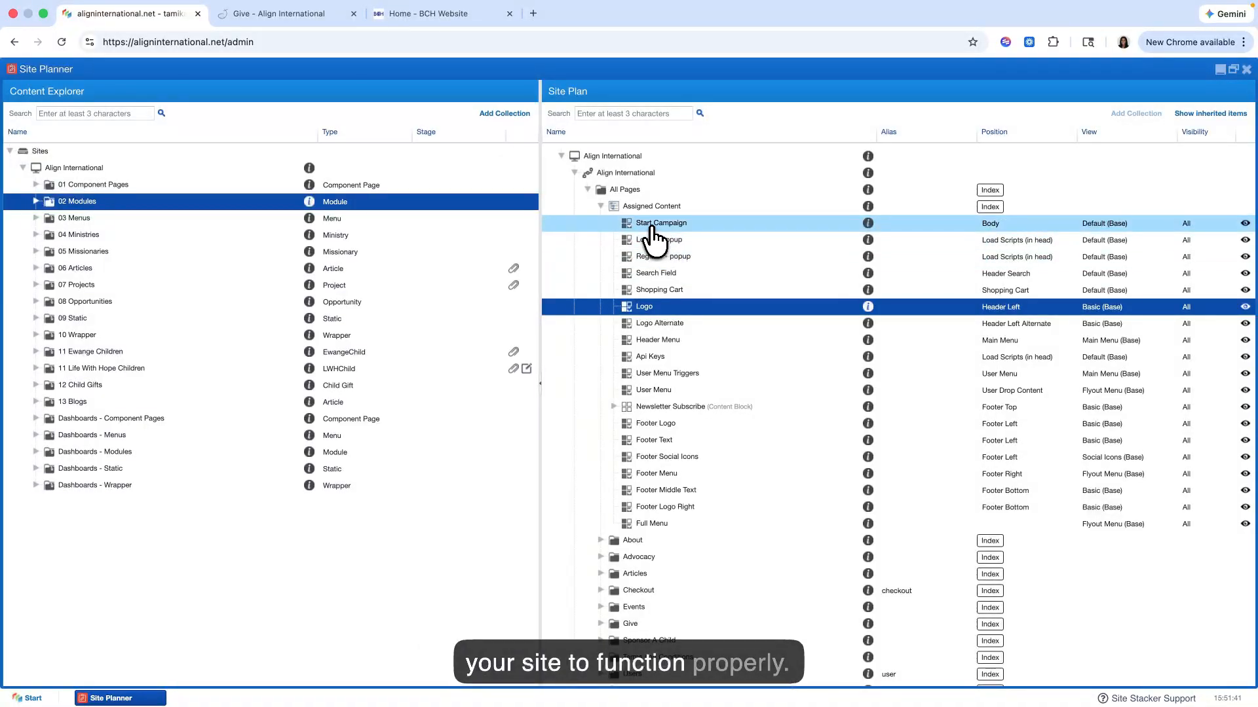
click(600, 206)
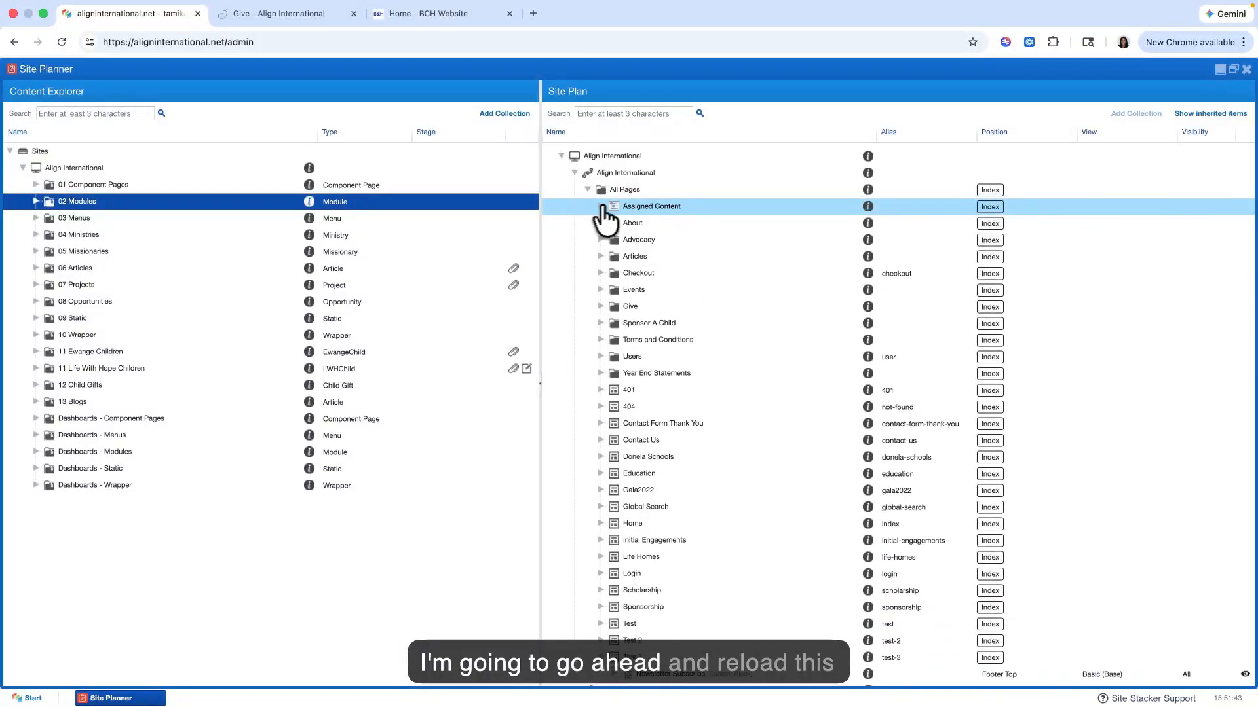
right_click(625, 191)
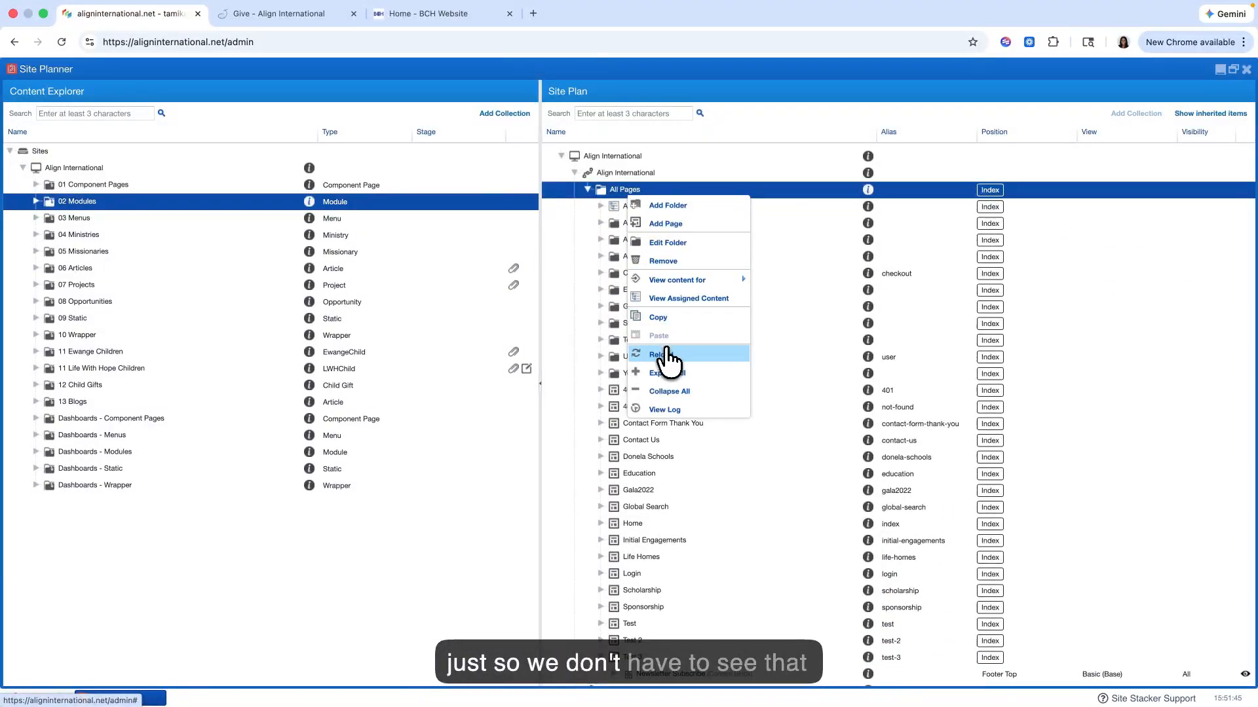
click(662, 355)
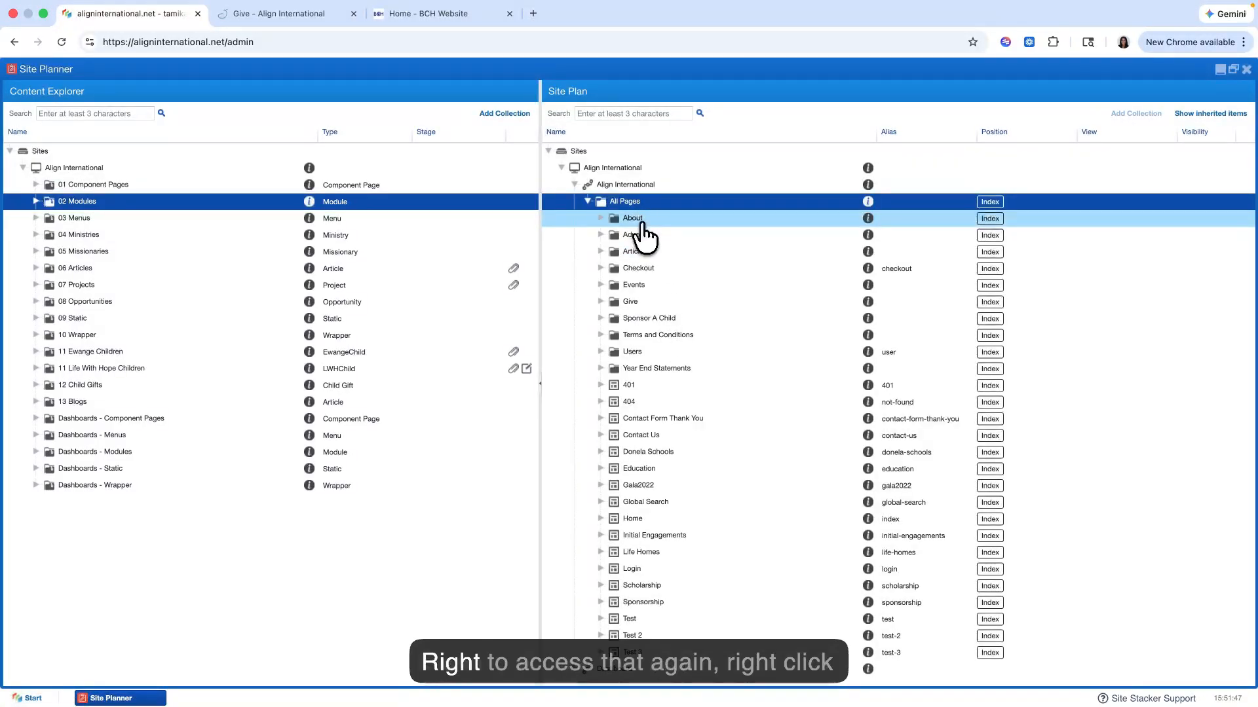
right_click(638, 204)
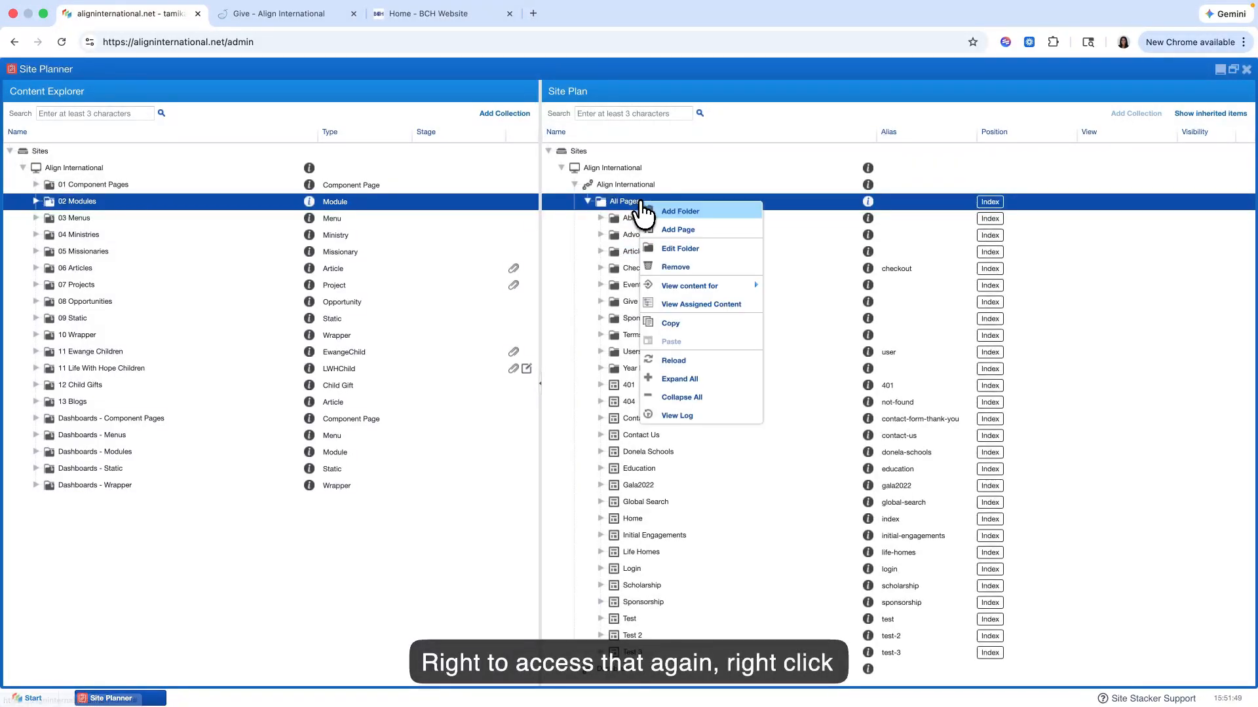
click(634, 422)
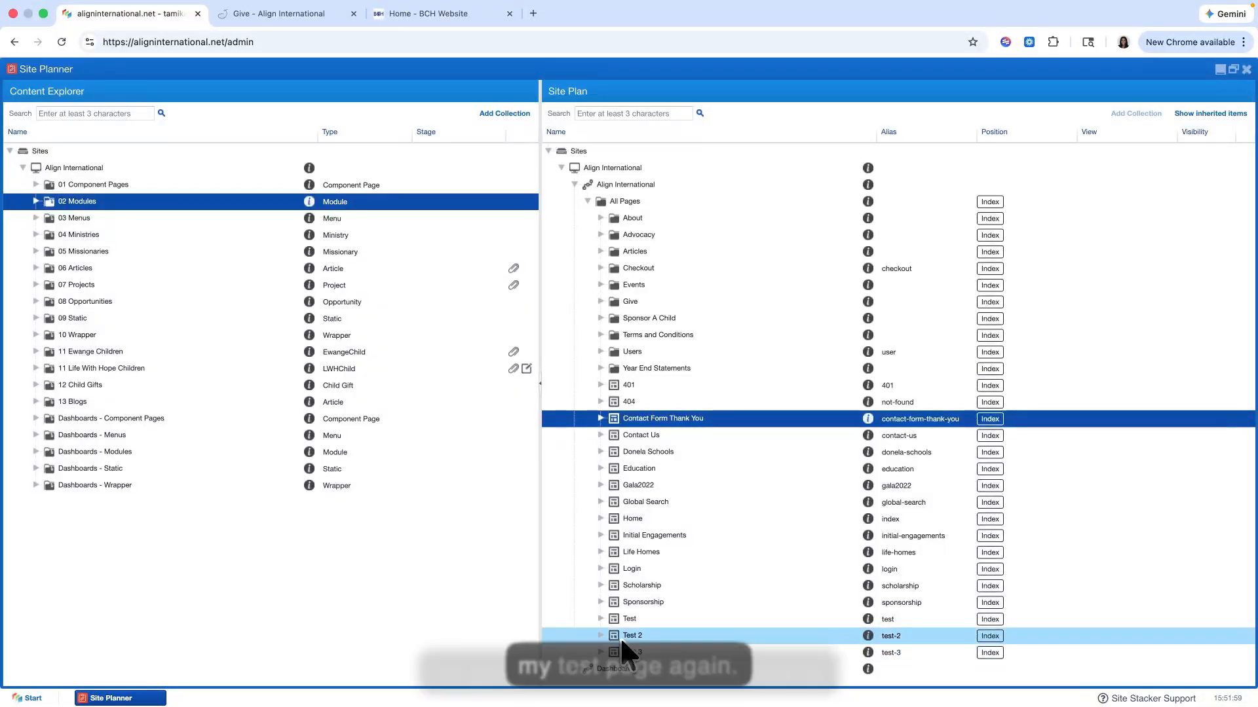
Step: View the Test 3 page in the Site Plan and on the live site, and return to the Site Planner
click(629, 653)
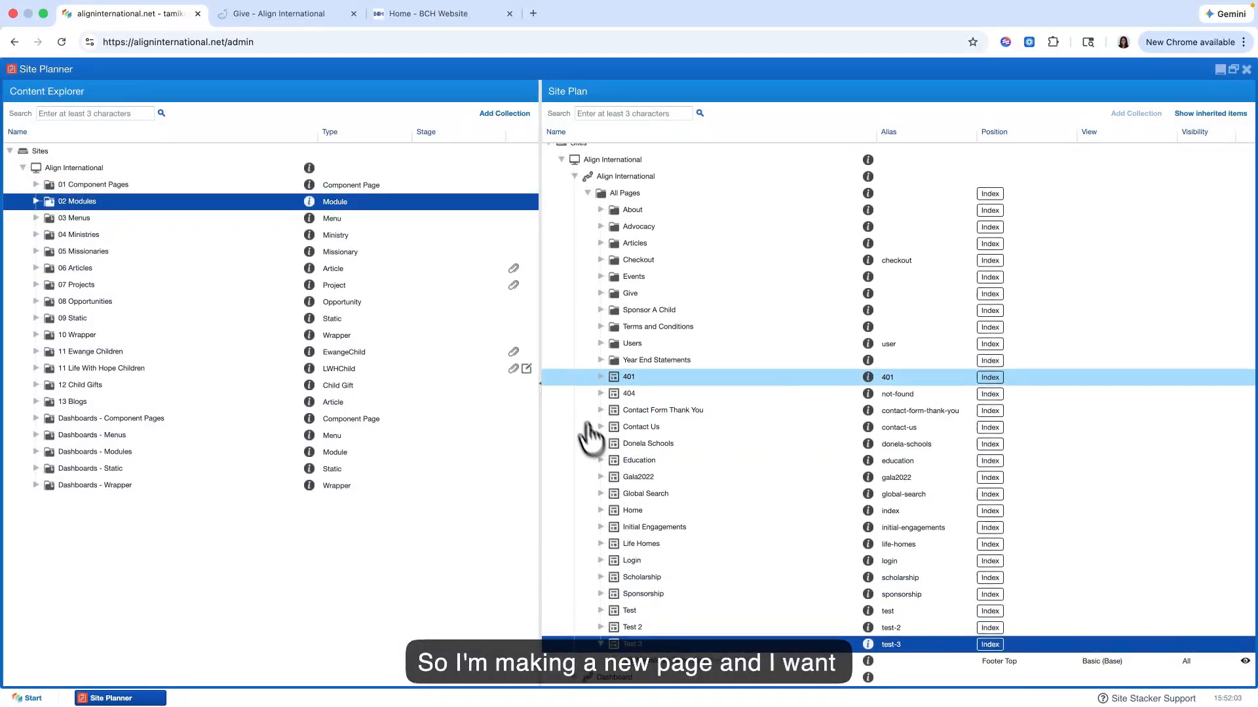
click(288, 16)
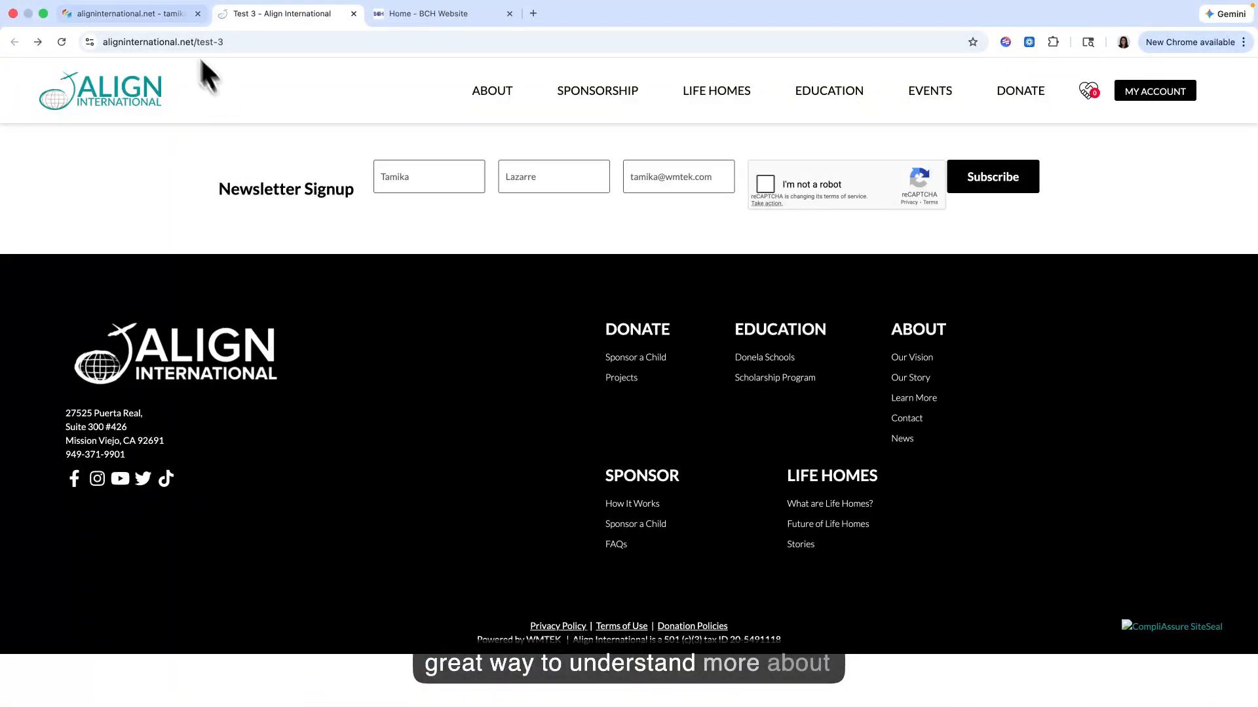
click(169, 16)
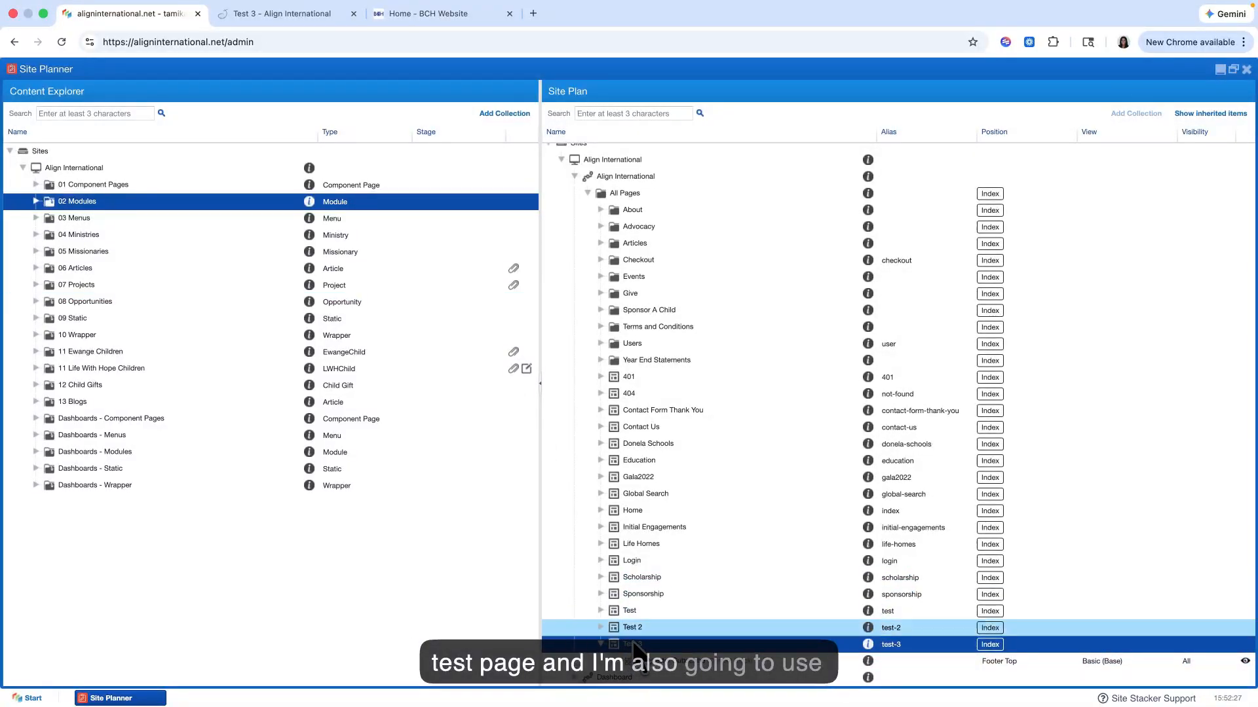
Step: Expand the Home page's content in the Site Plan, preview the page on the live site, and look through its sections
click(600, 511)
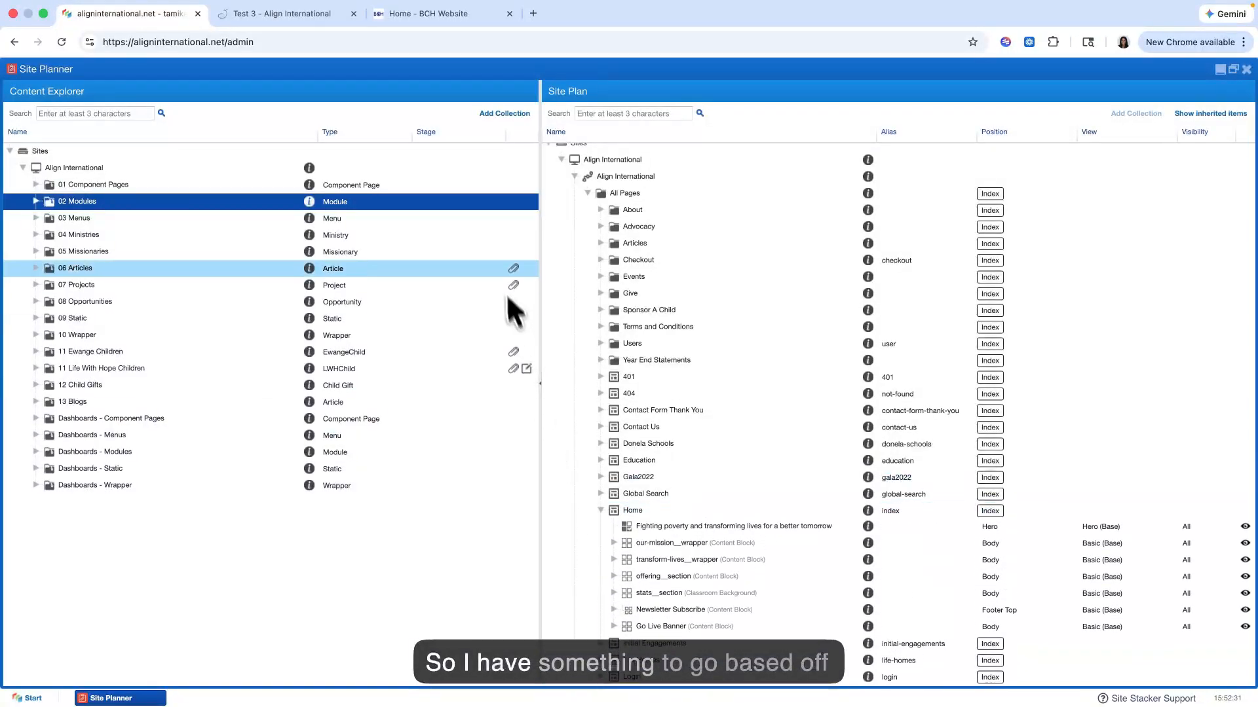
right_click(630, 510)
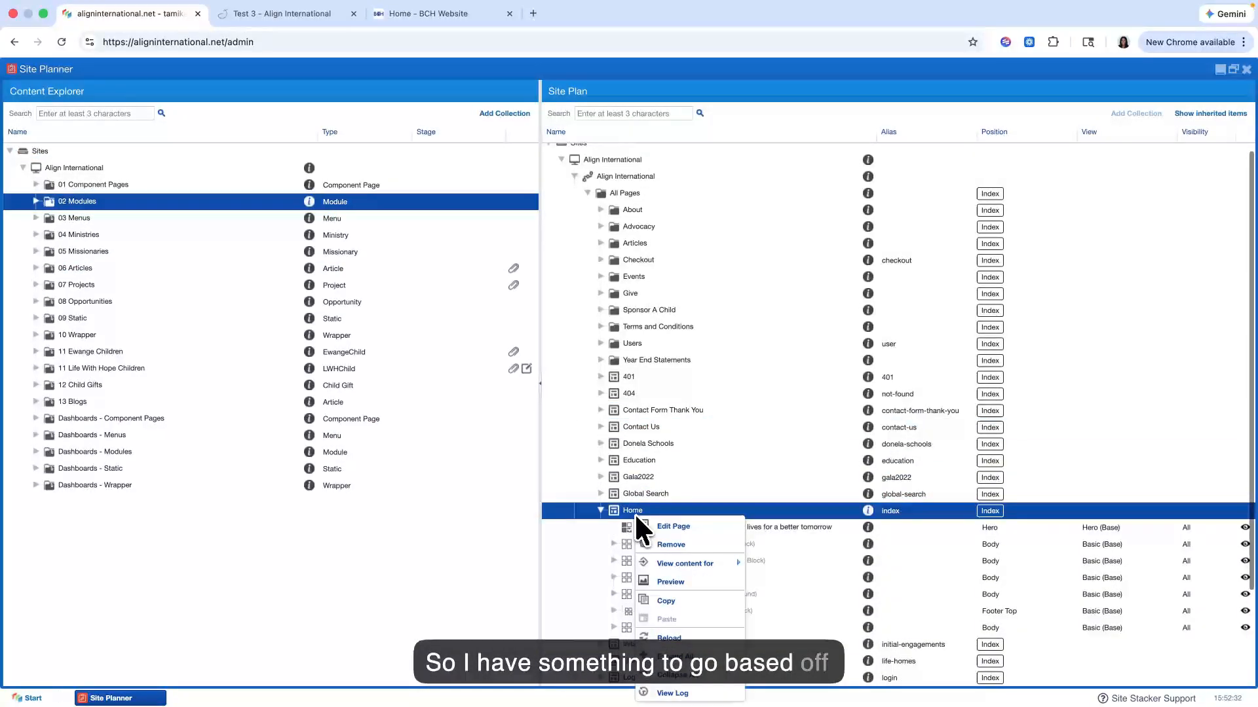
click(671, 580)
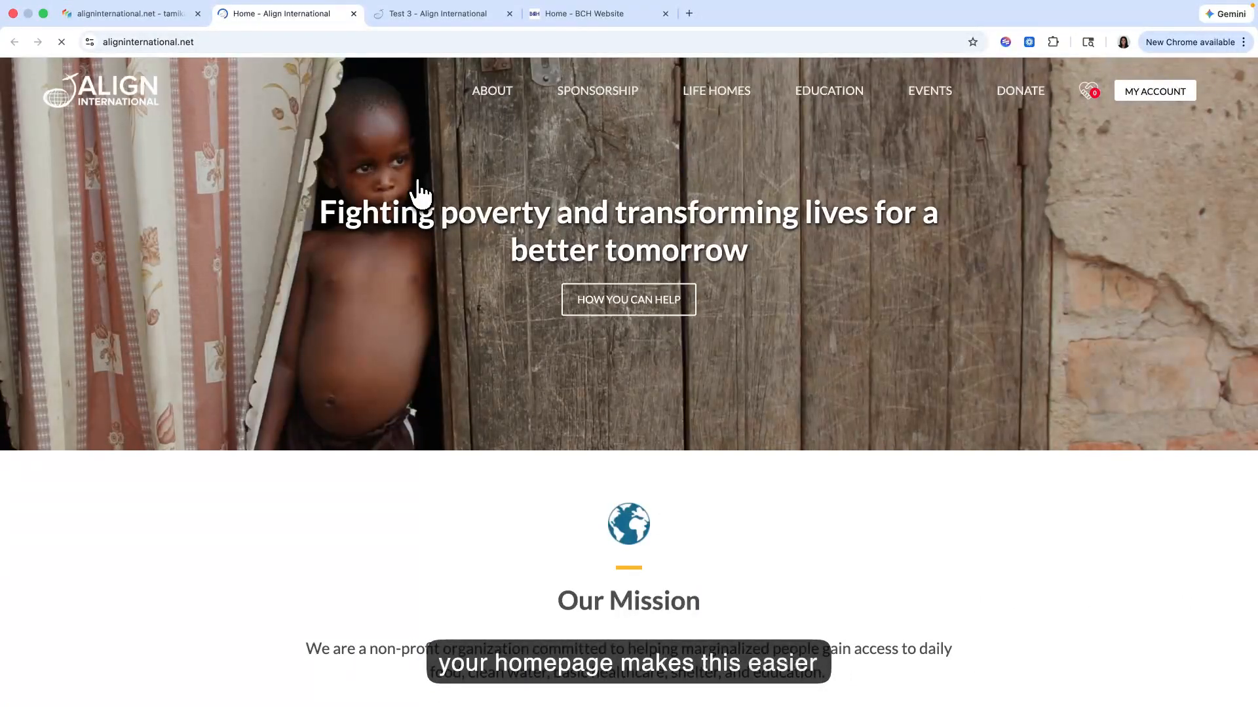
scroll(420, 193, down, 20)
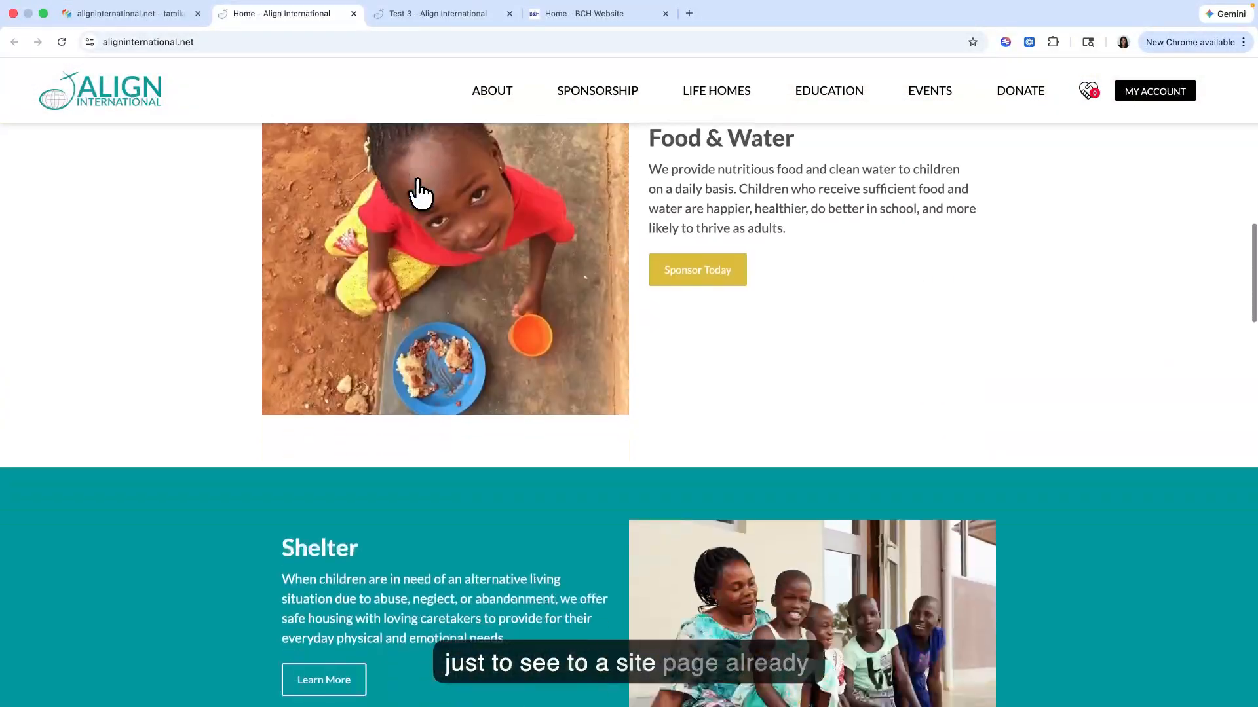
scroll(419, 193, down, 15)
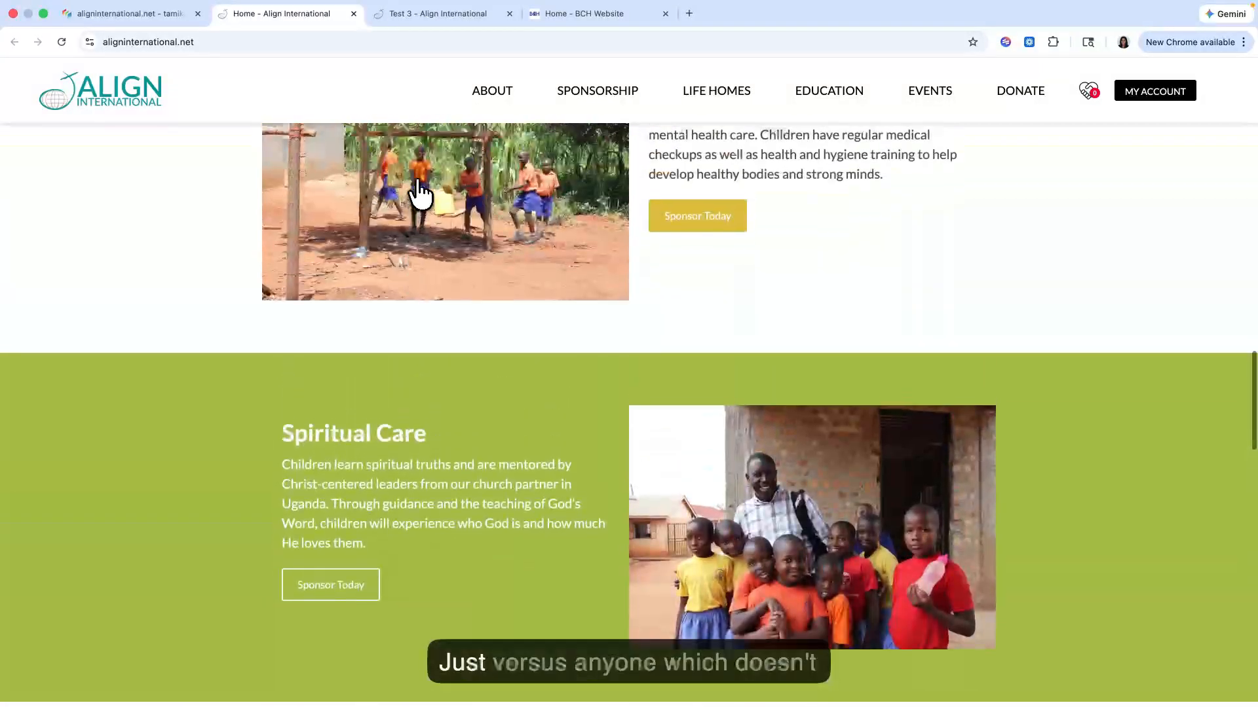
Step: Compare the live Test 3 page with the Home page and look through the Home page's sections from its hero downward
click(448, 14)
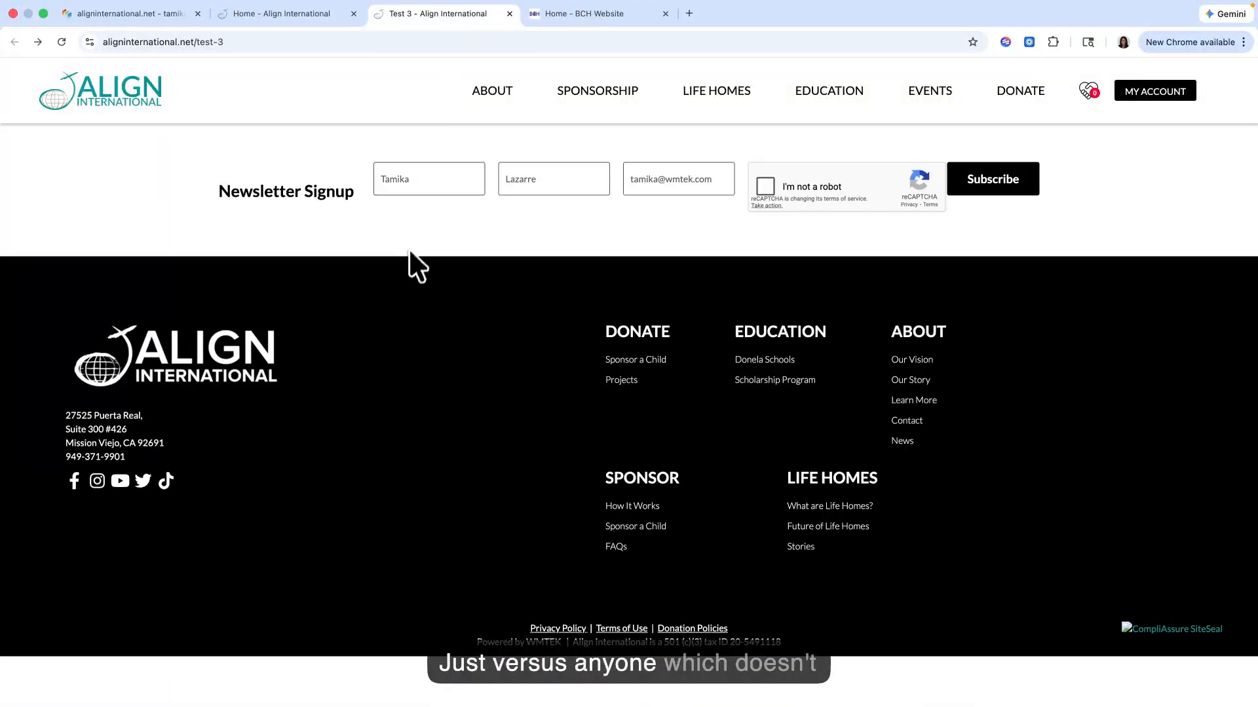
click(306, 12)
scroll(273, 317, up, 10)
scroll(177, 258, down, 1)
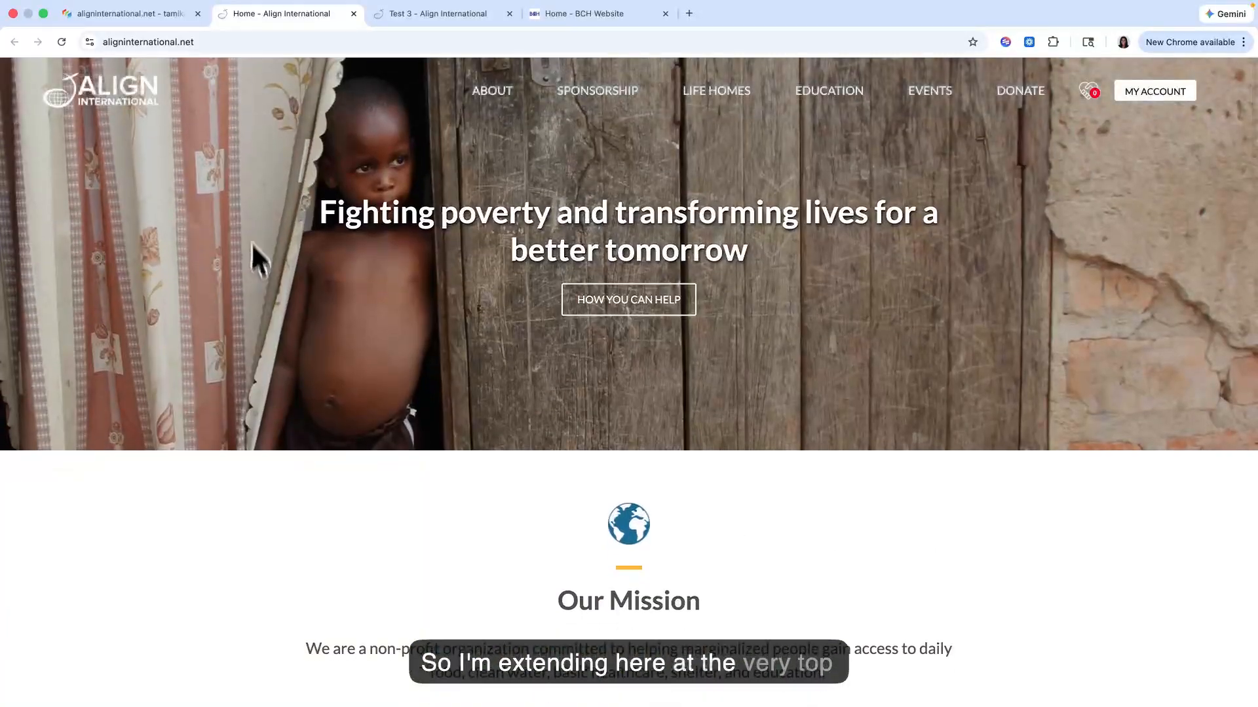
scroll(120, 353, down, 7)
scroll(120, 354, down, 9)
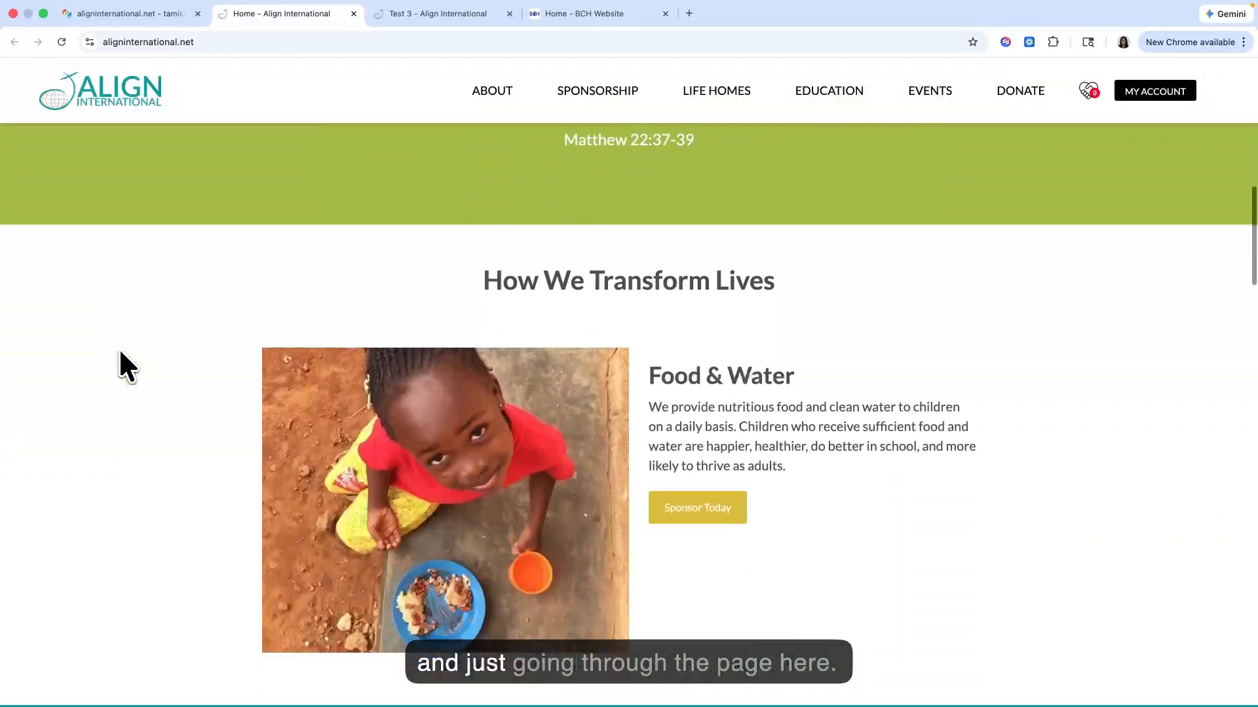
scroll(116, 308, down, 2)
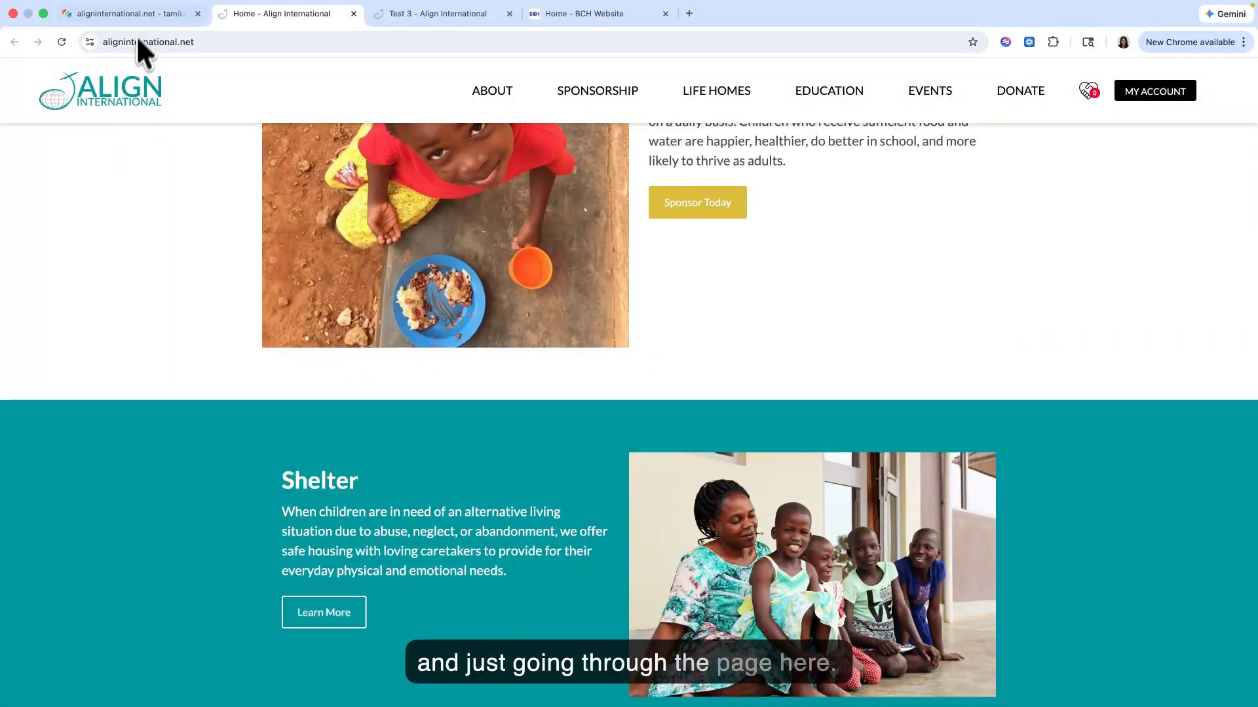
Step: Back in the Site Planner, show the Home page's "Fighting poverty and transforming lives for a better tomorrow" hero item in the Content Explorer
click(139, 16)
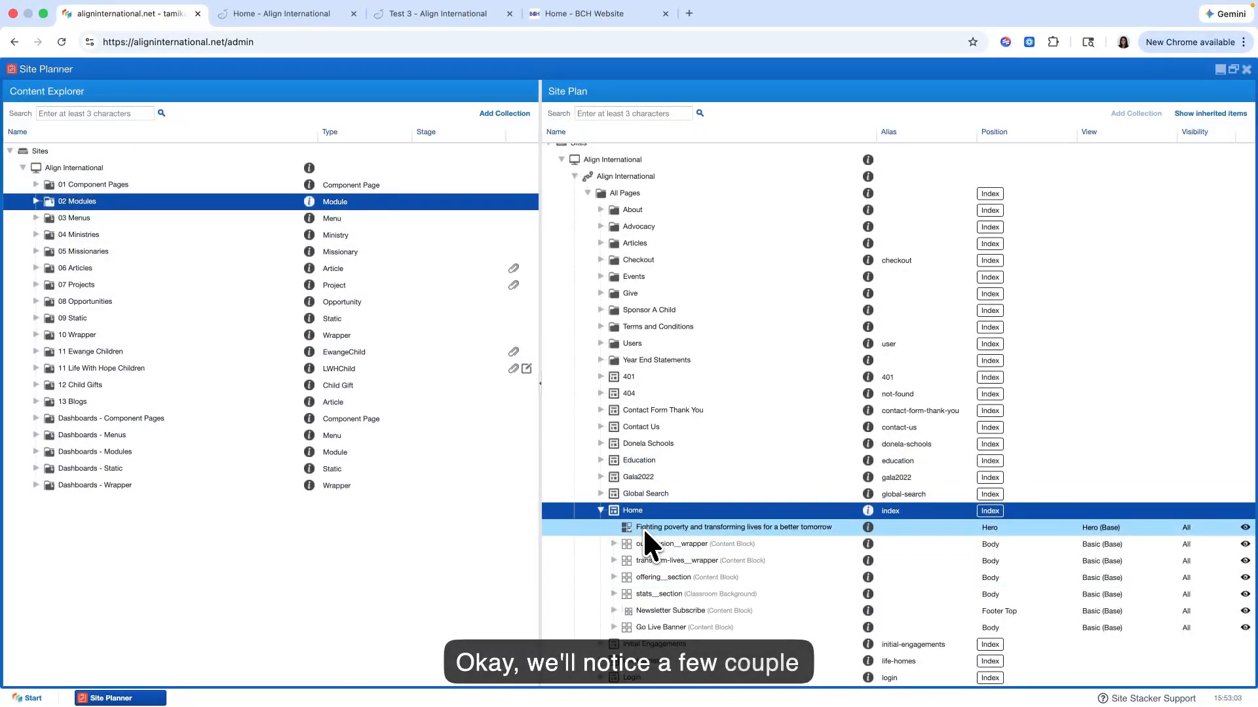
scroll(644, 537, down, 1)
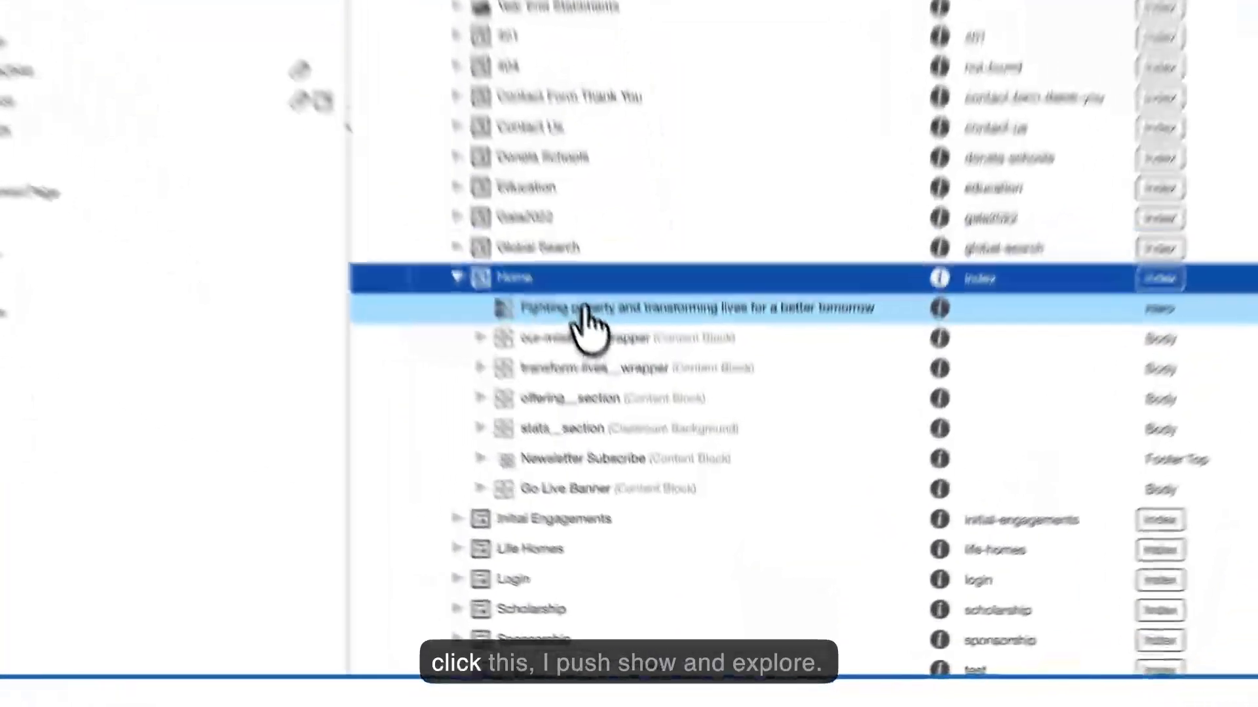
right_click(669, 486)
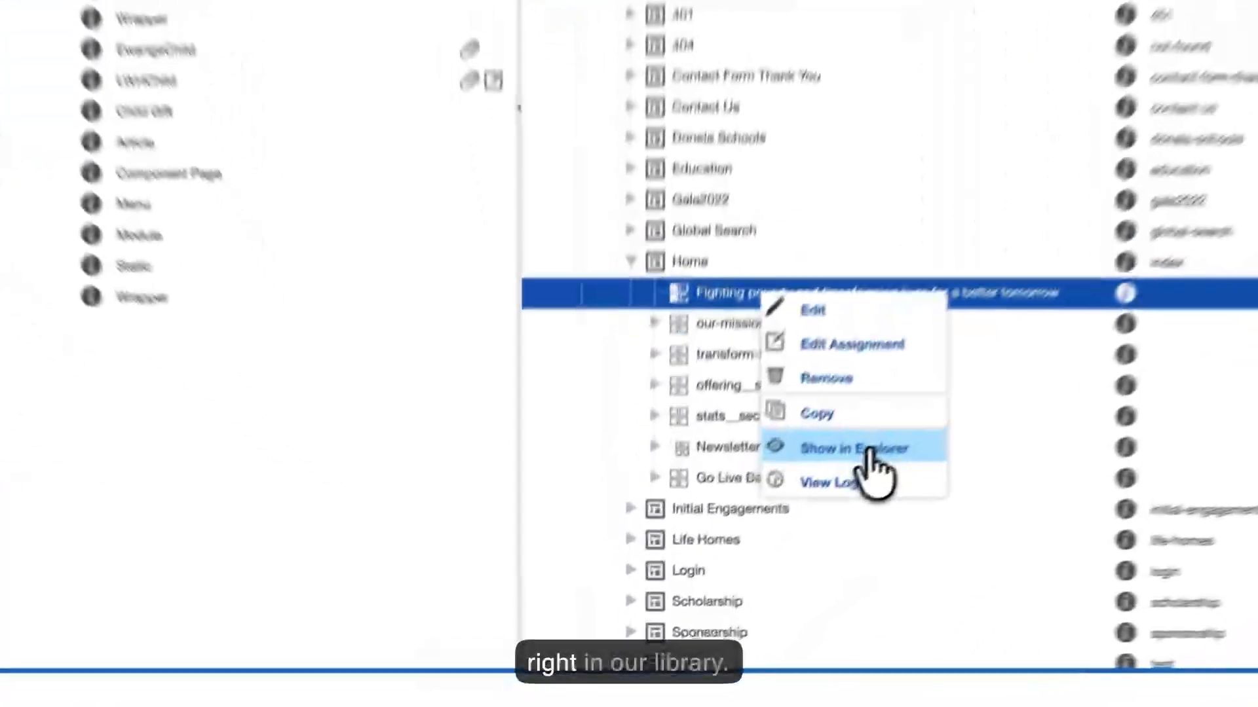
click(729, 570)
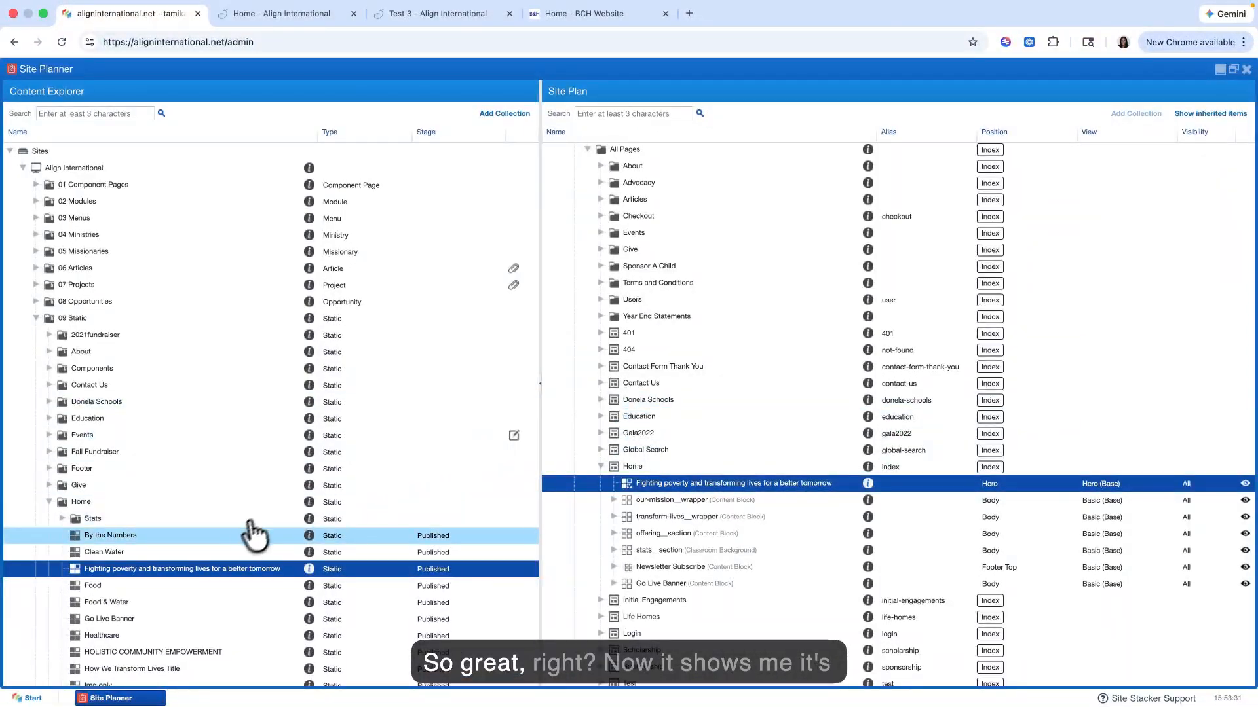
scroll(249, 537, down, 3)
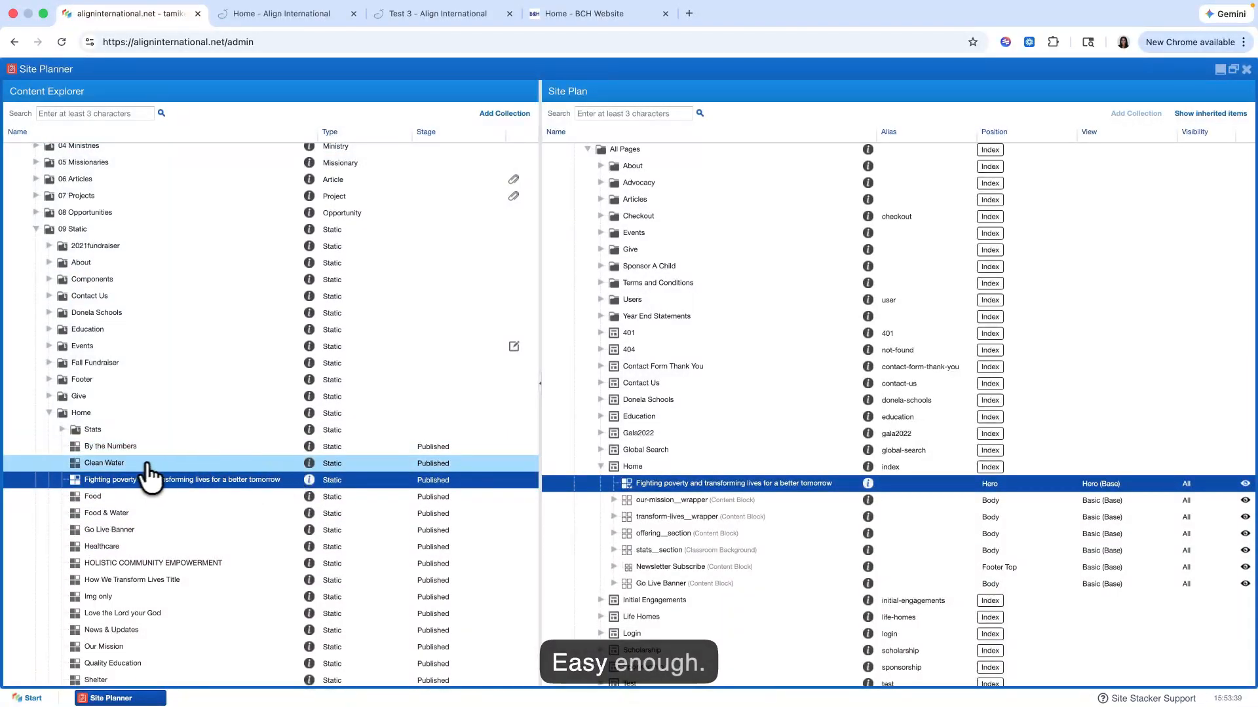
scroll(144, 473, down, 2)
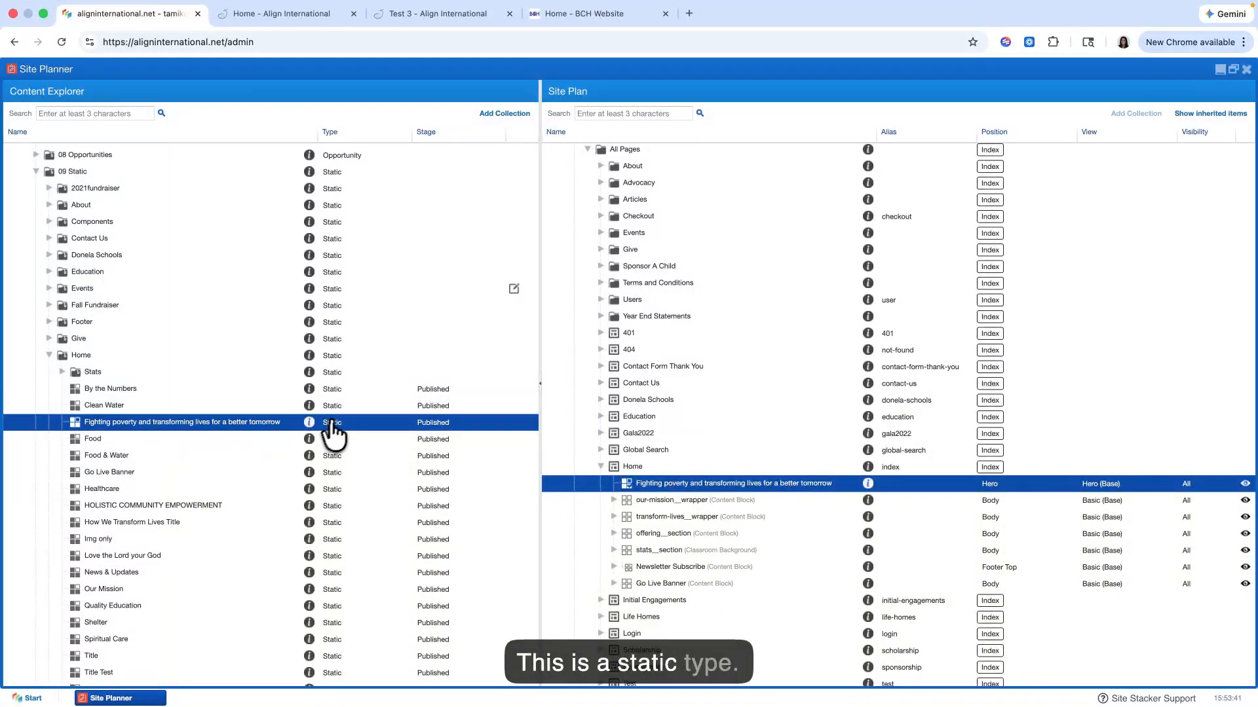
Step: Open the hero item from the Content Explorer for editing and compare its Title field with the live Home page's hero heading
right_click(196, 426)
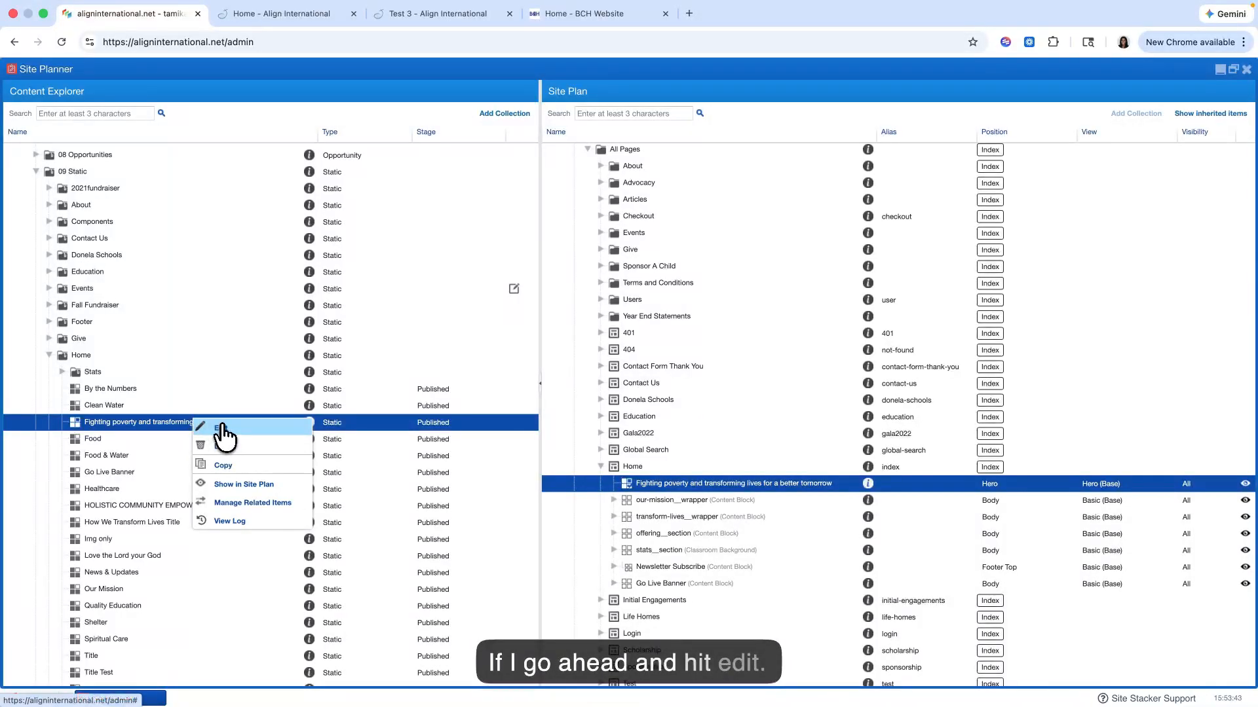
click(222, 426)
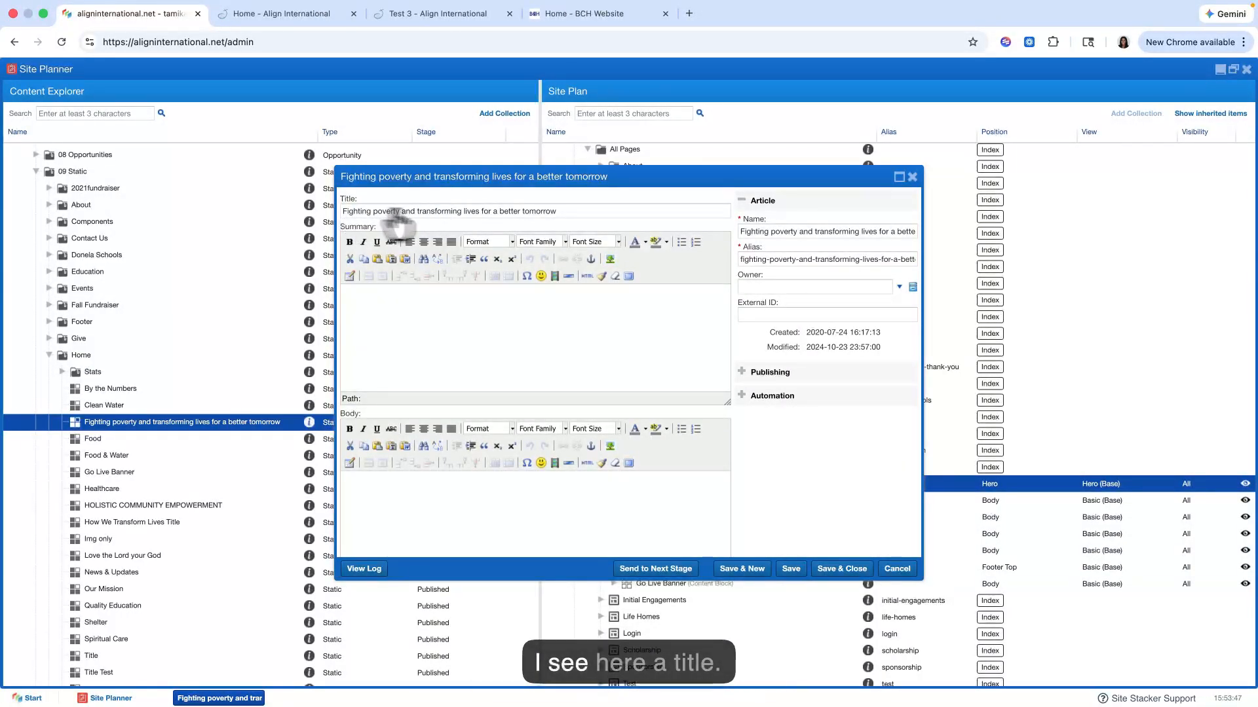
click(321, 15)
scroll(469, 254, up, 10)
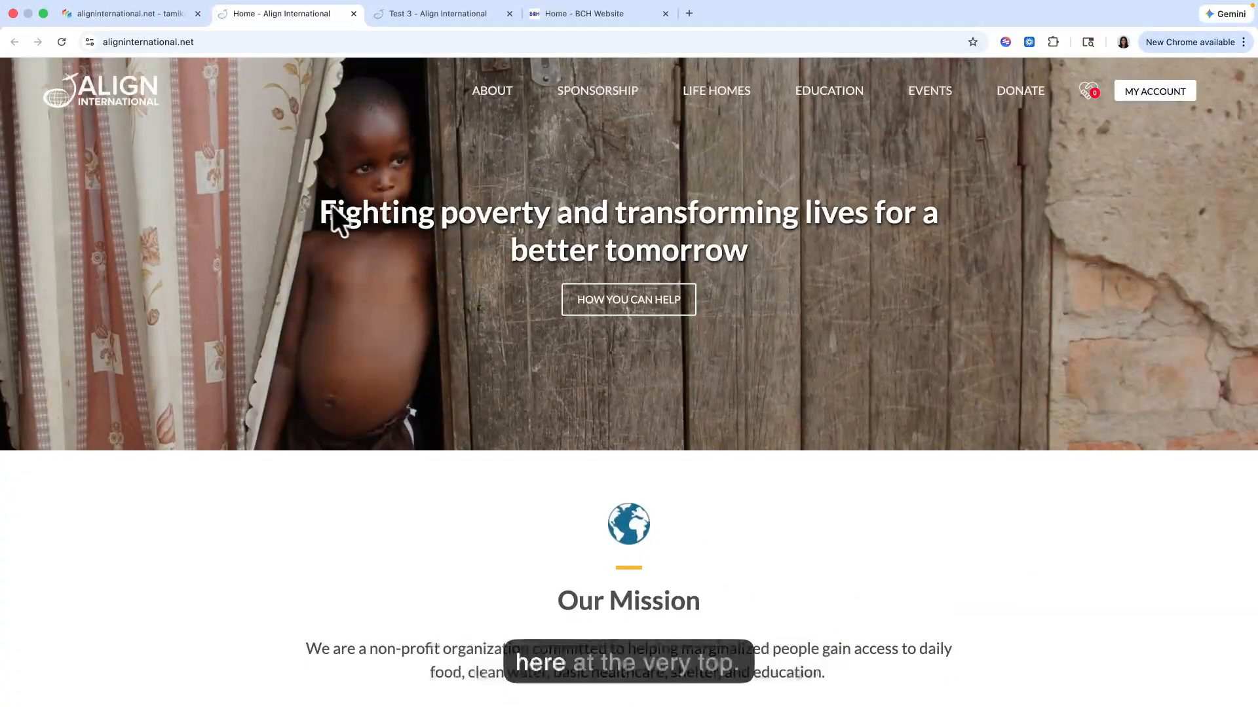
drag(336, 219, 758, 281)
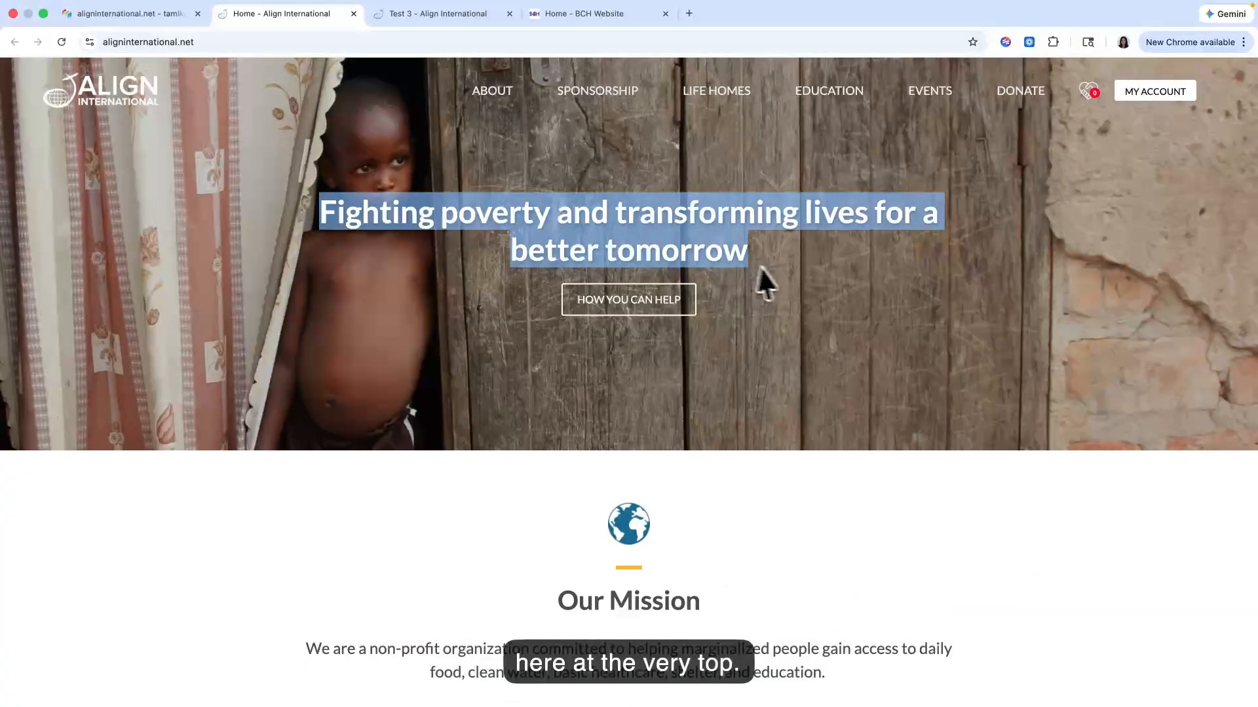
click(151, 14)
drag(558, 211, 466, 211)
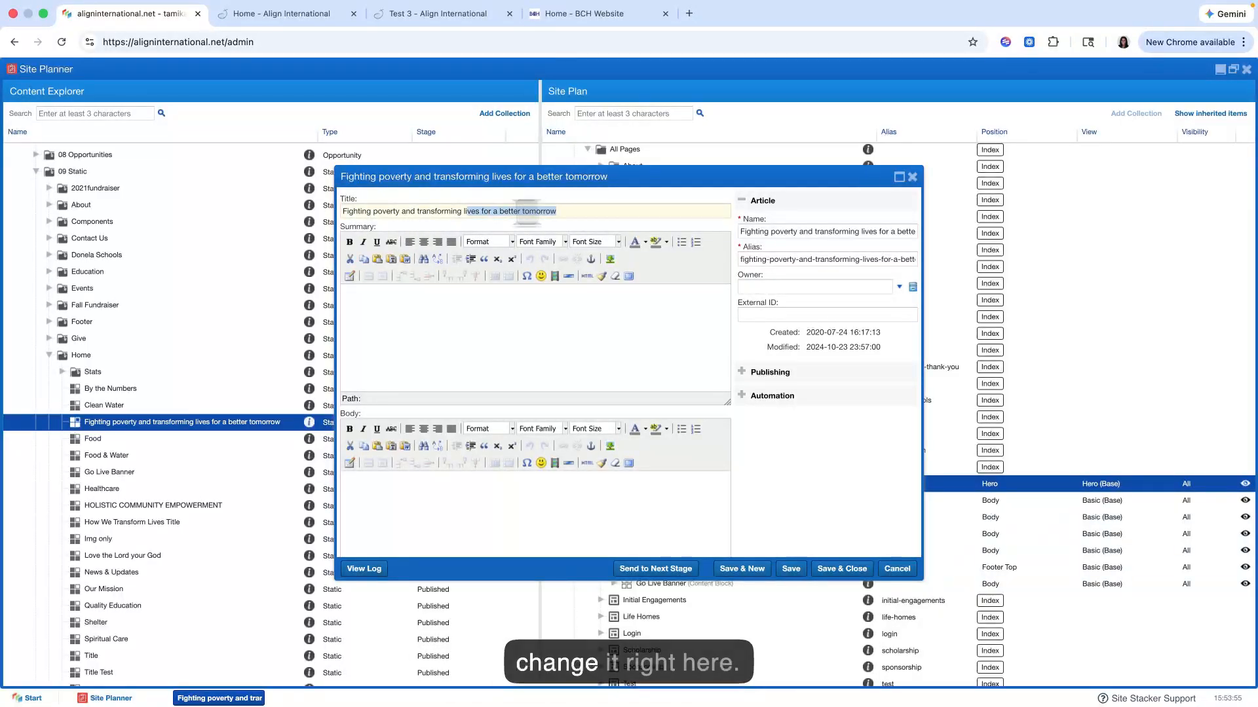
click(584, 210)
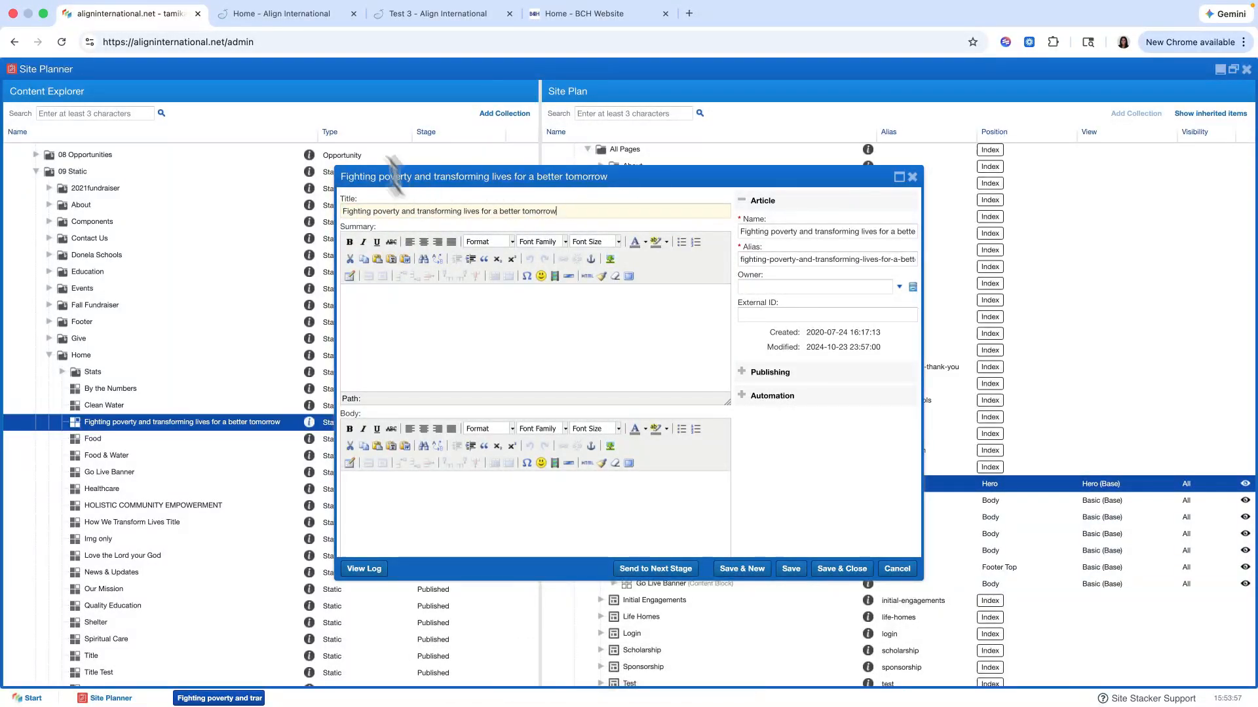
Step: Check the live Home page's hero section again and examine the summary, body and image fields in the hero item's editor
click(284, 15)
scroll(321, 203, down, 1)
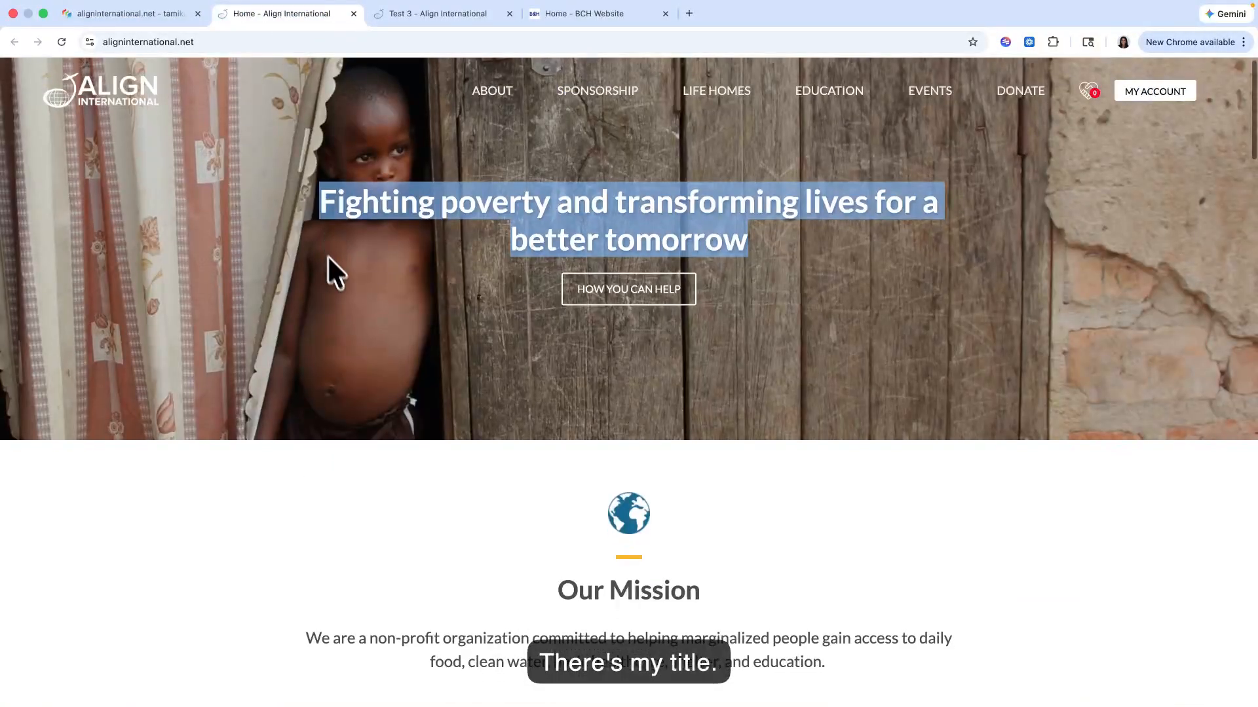
click(142, 36)
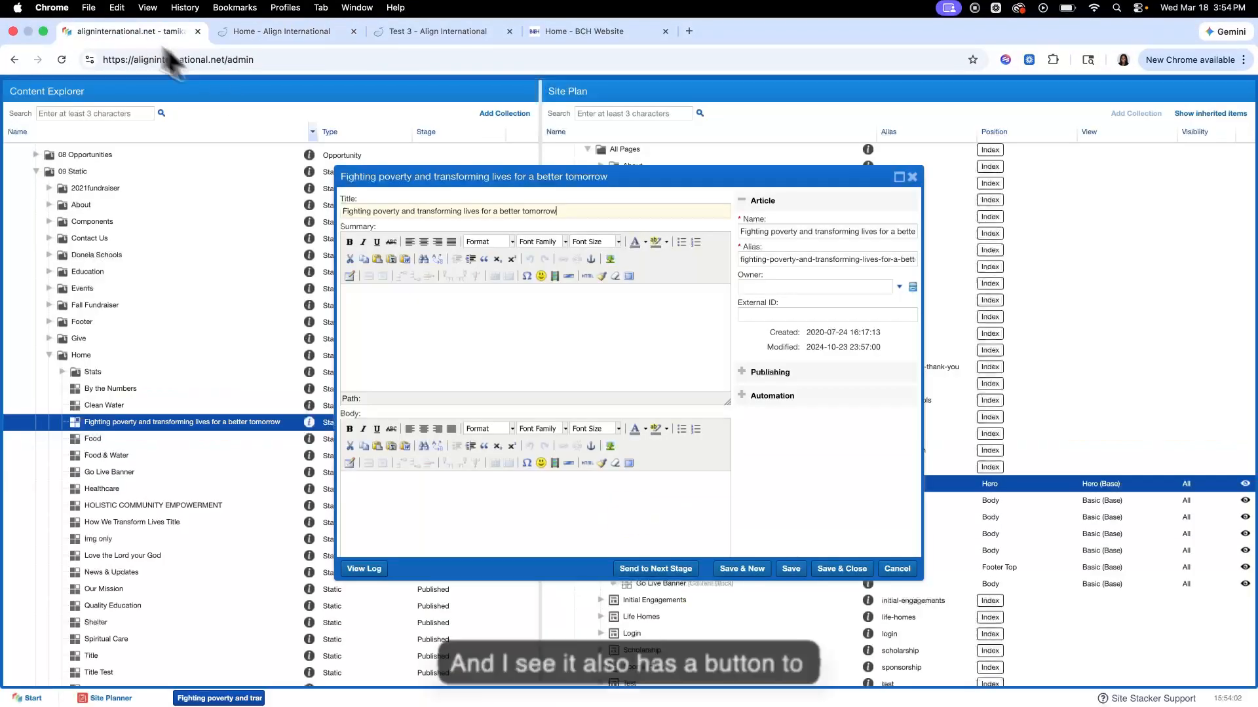
scroll(410, 336, down, 1)
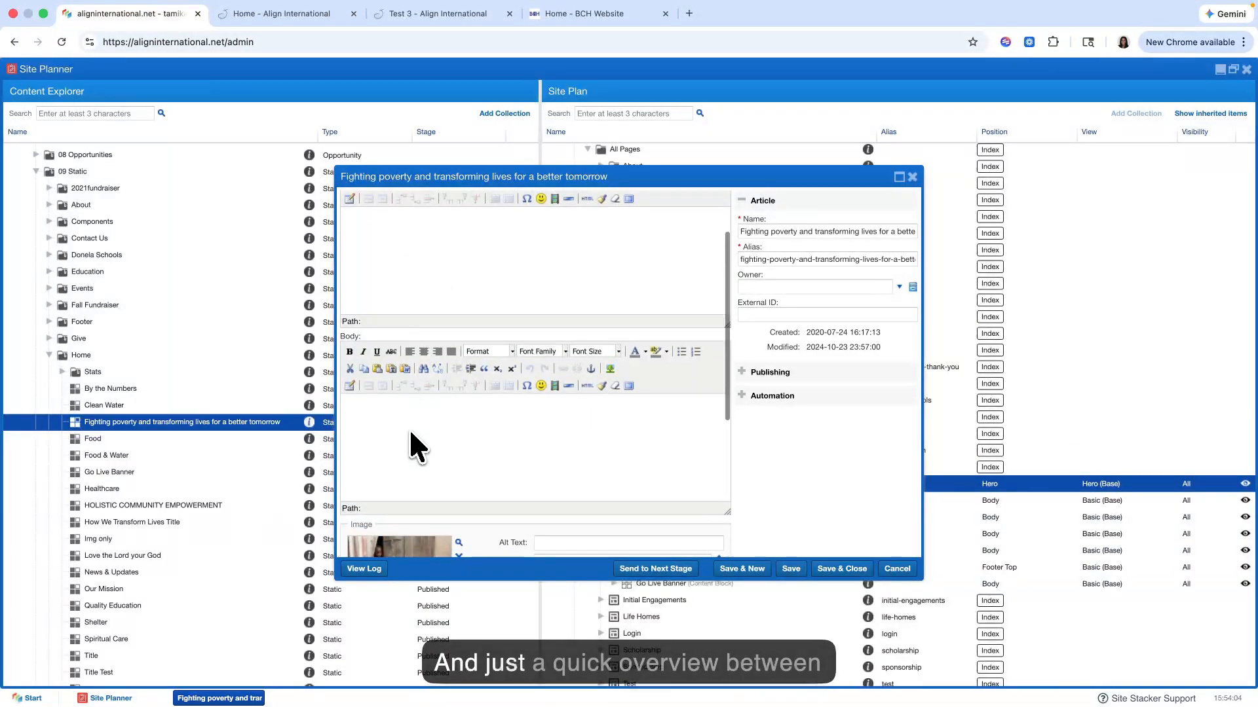
scroll(436, 393, up, 1)
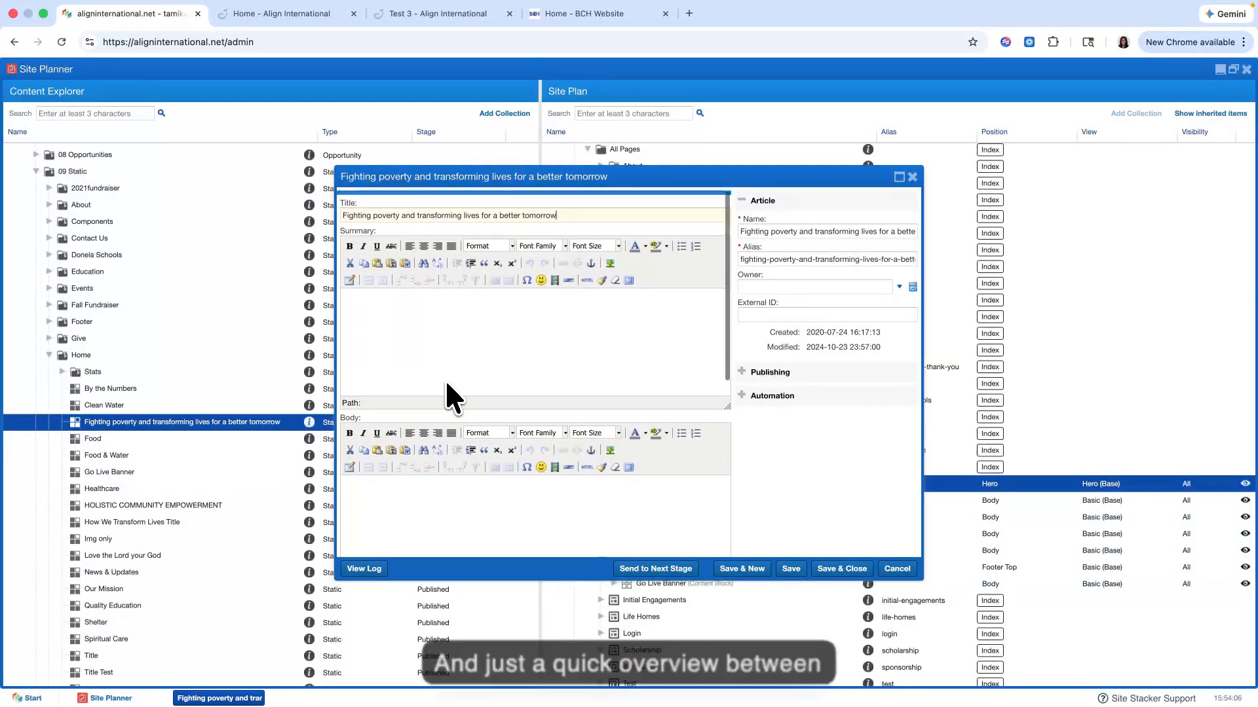
scroll(447, 384, down, 1)
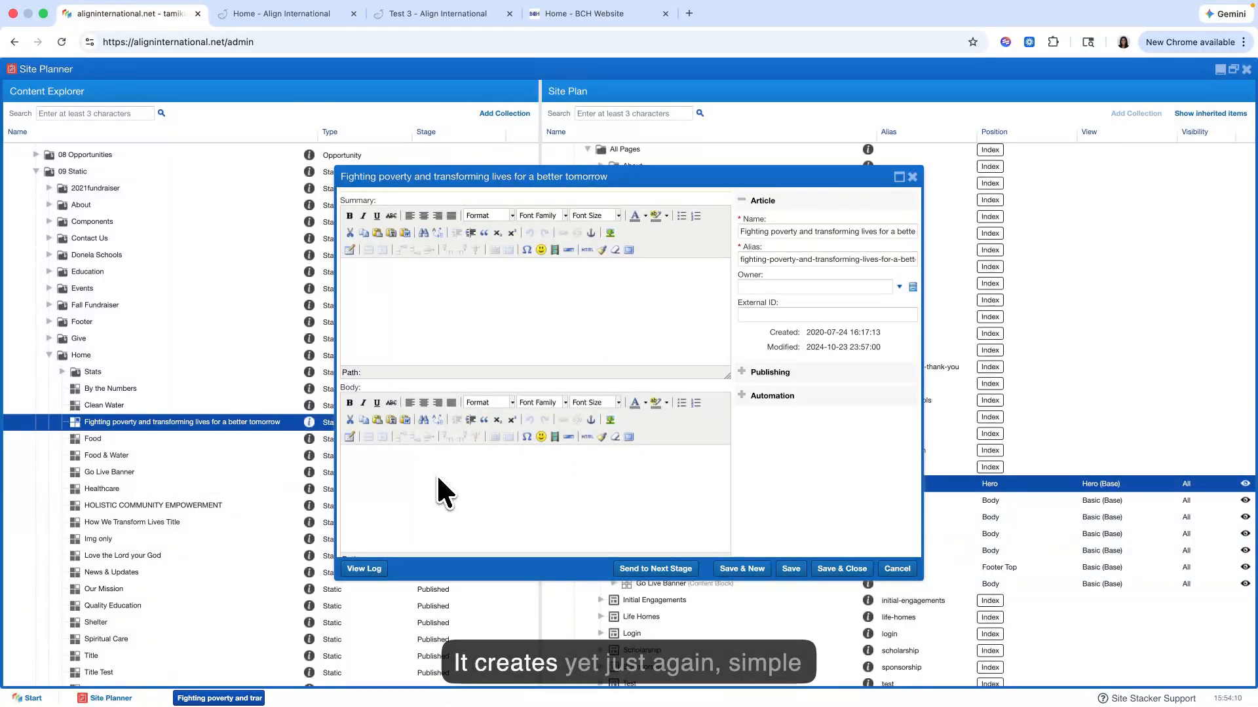
Step: Compare the hero item's Image field with the background picture of the live Home page's hero section
scroll(437, 477, up, 1)
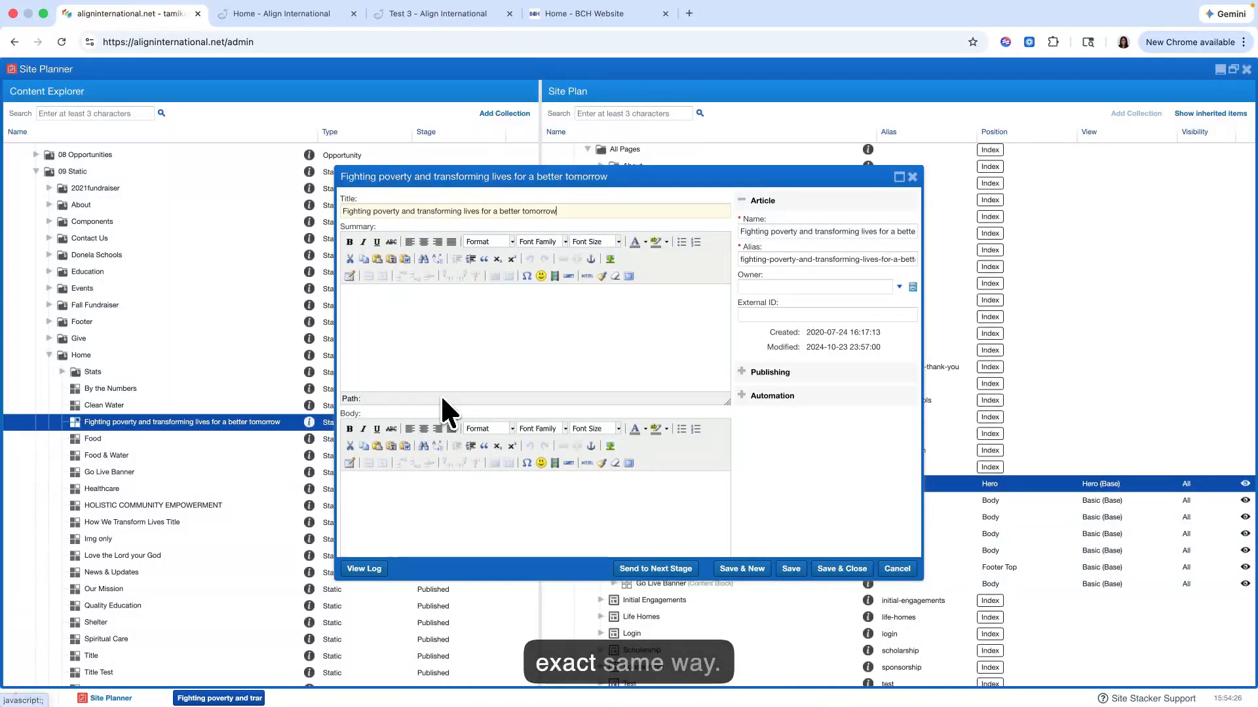
scroll(442, 393, down, 4)
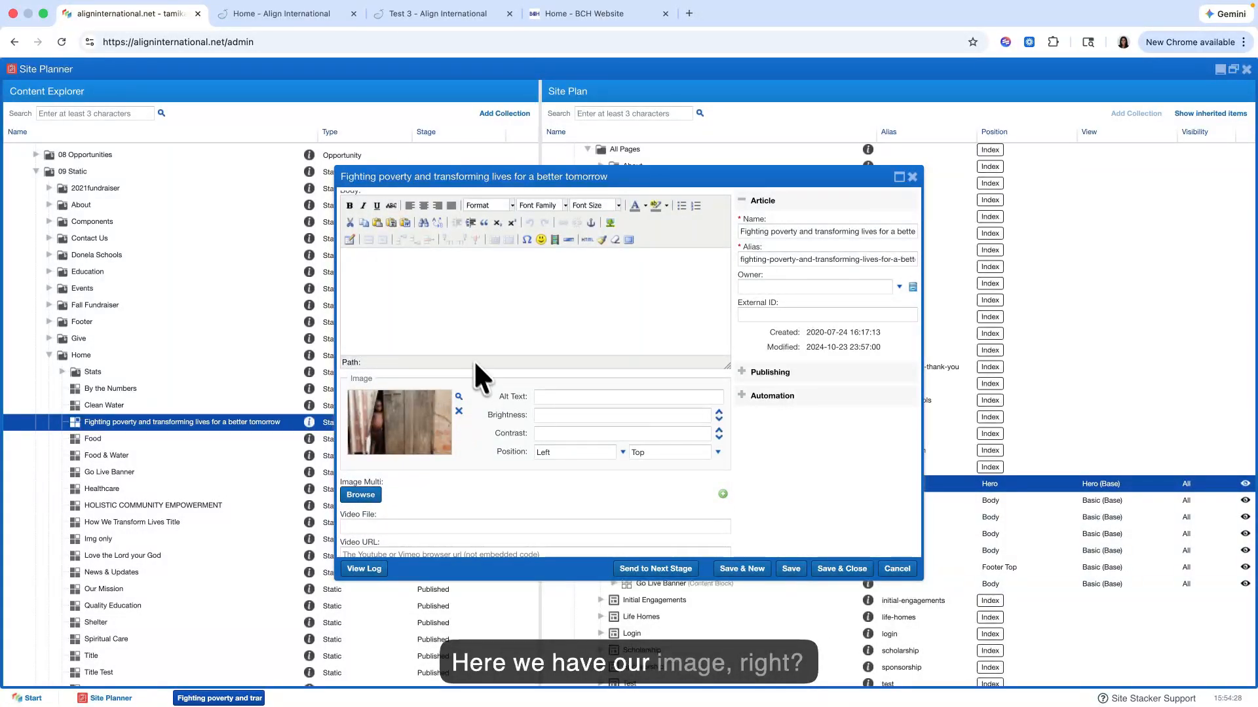
click(305, 19)
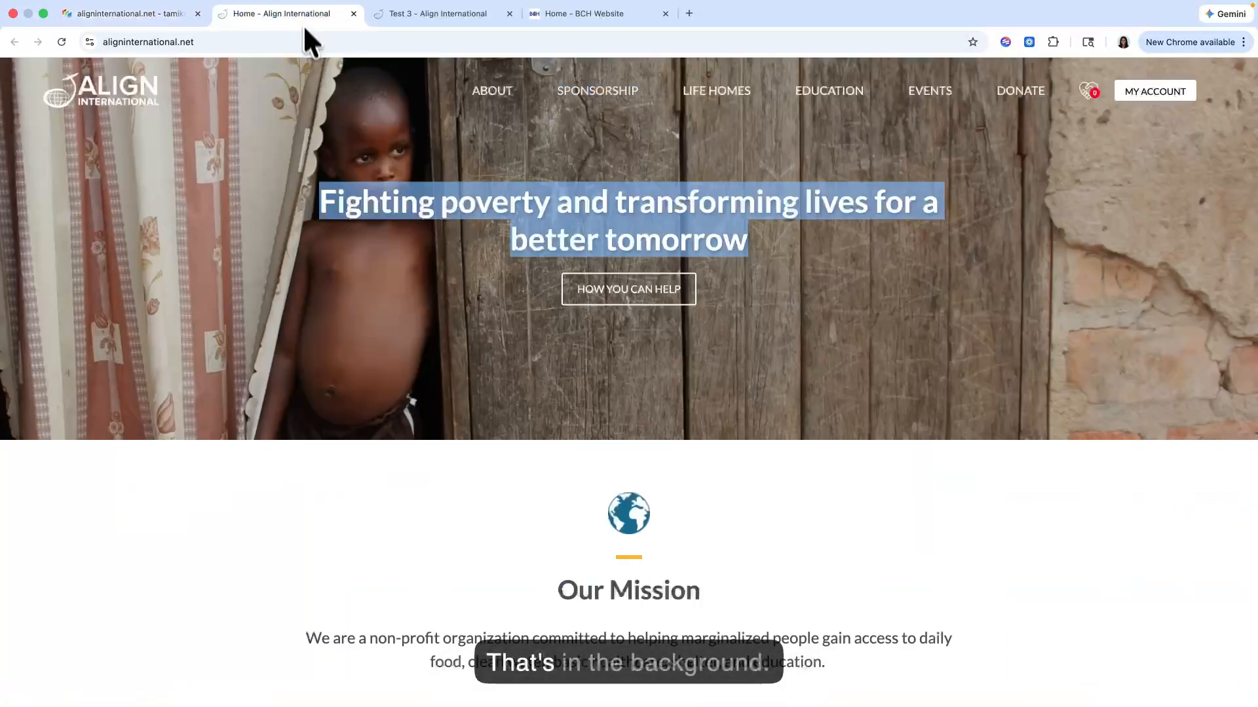
click(148, 17)
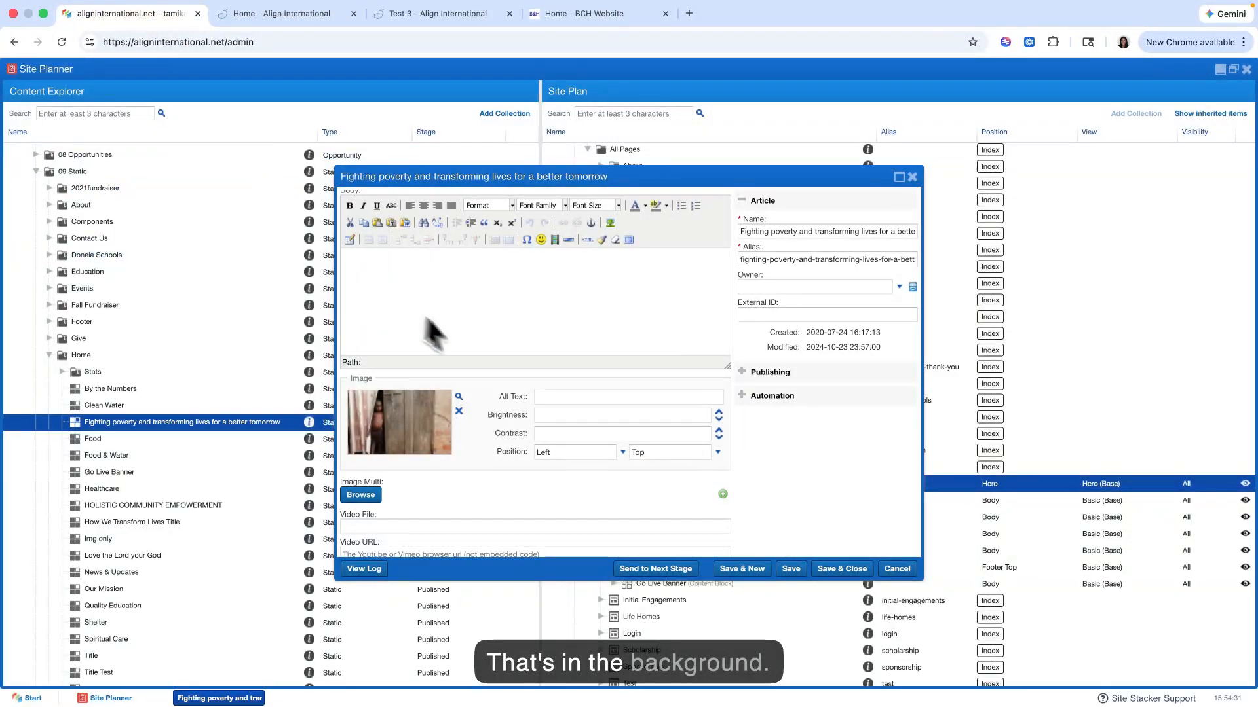
scroll(458, 347, down, 3)
scroll(458, 425, up, 1)
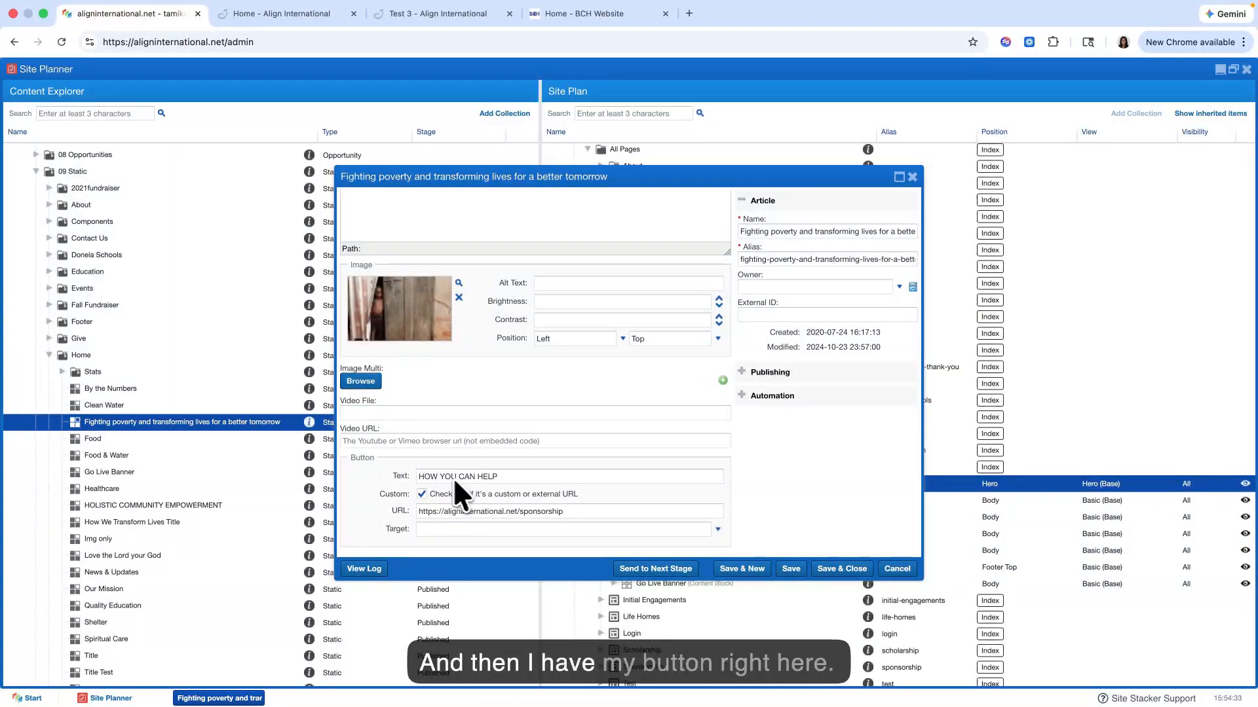
Step: Compare the hero item's Button fields with the live Home page's hero button and close the item's editor without saving
click(292, 19)
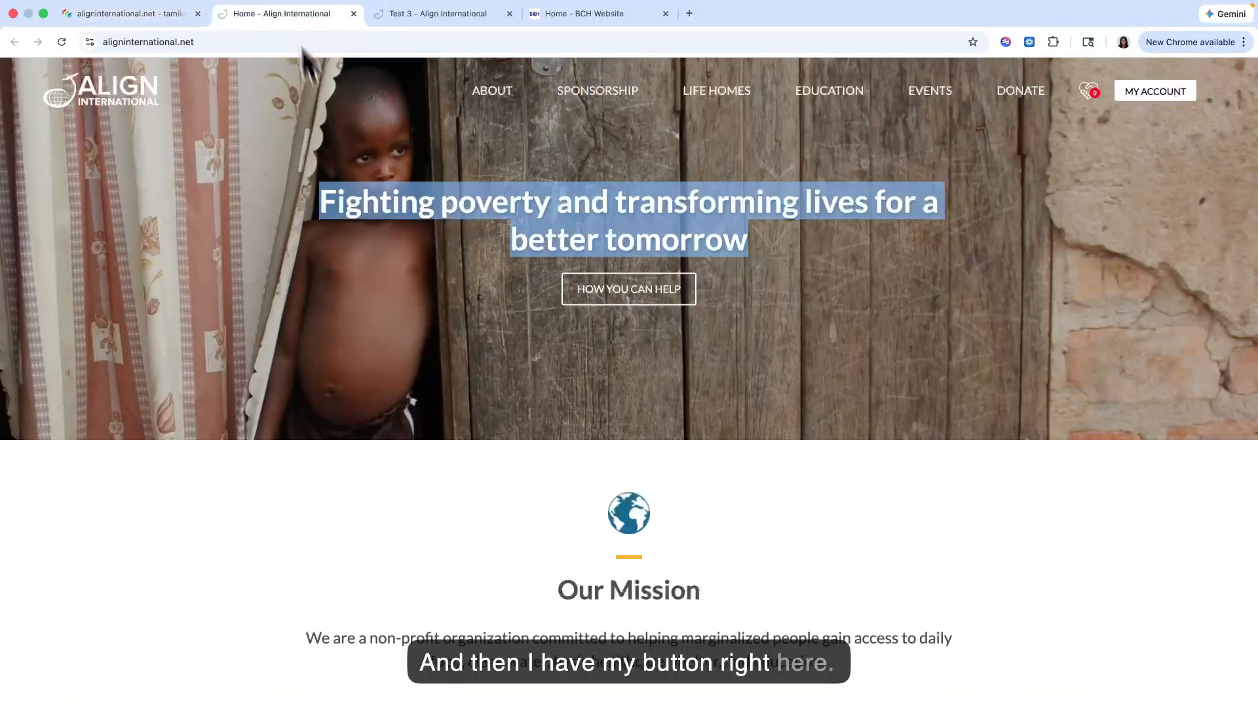
click(516, 318)
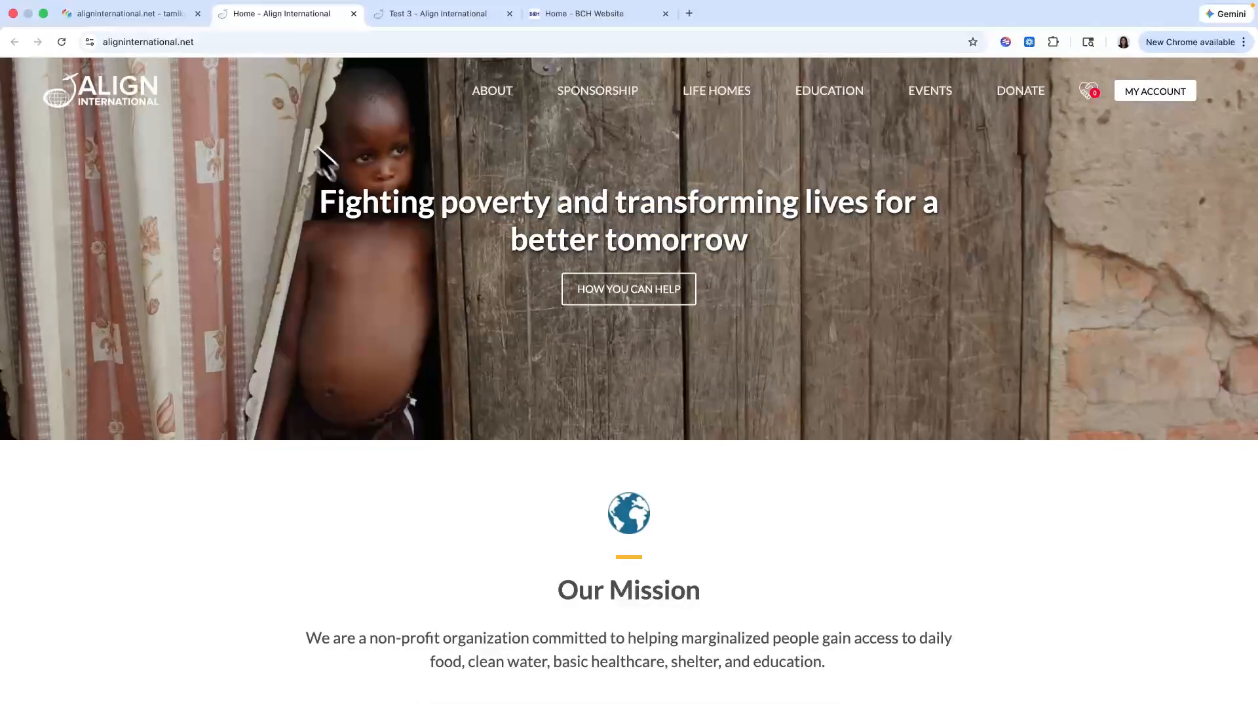
click(155, 16)
scroll(498, 232, up, 5)
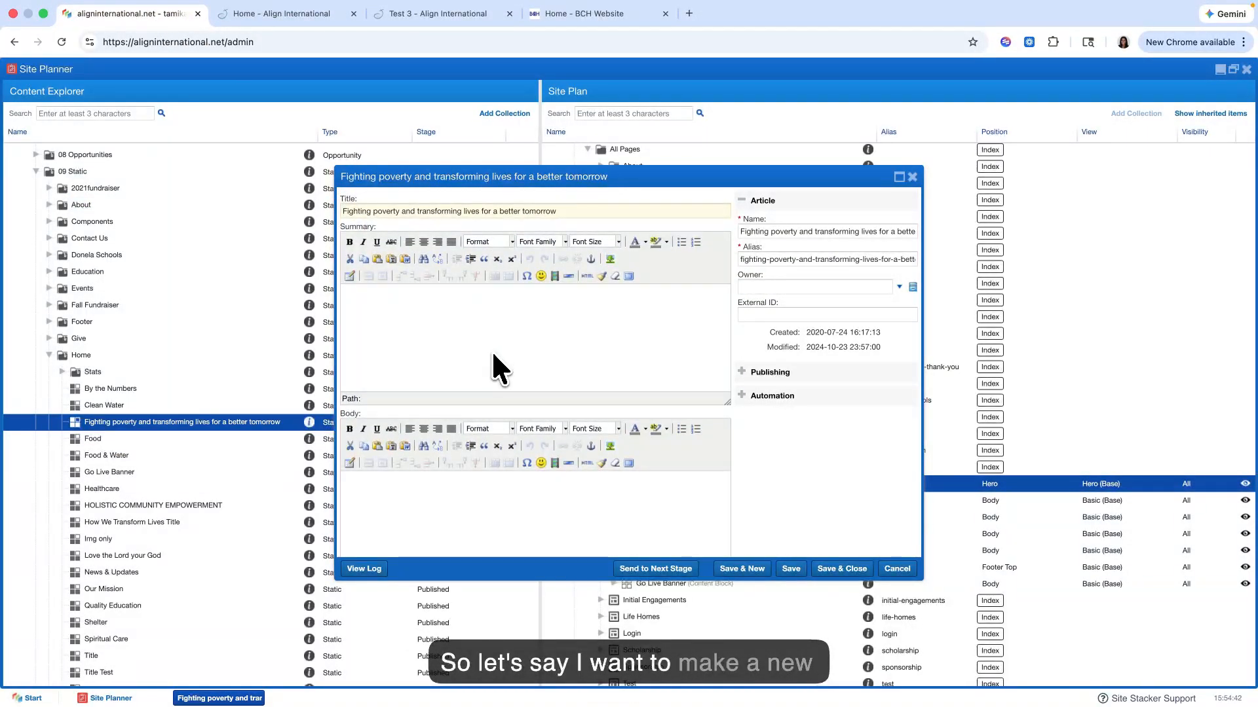
click(912, 177)
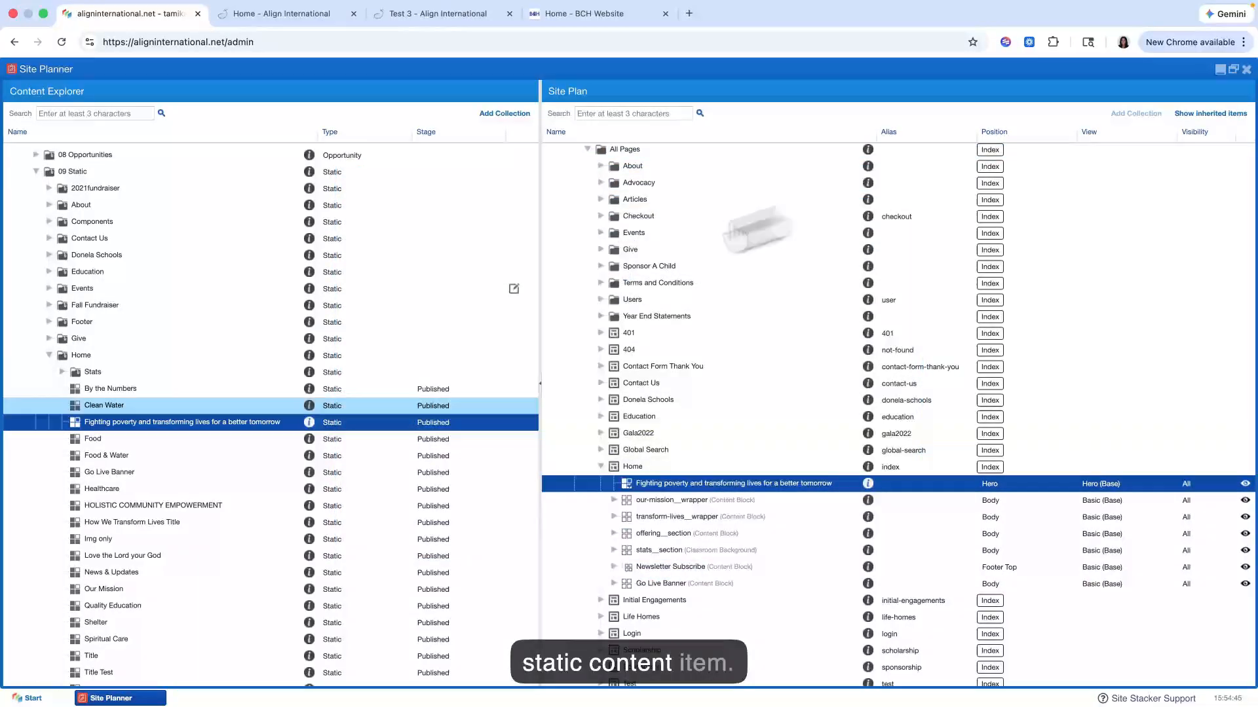
Step: Add a new item inside the Content Explorer's Home folder and title it "Test 3 Title"
right_click(104, 355)
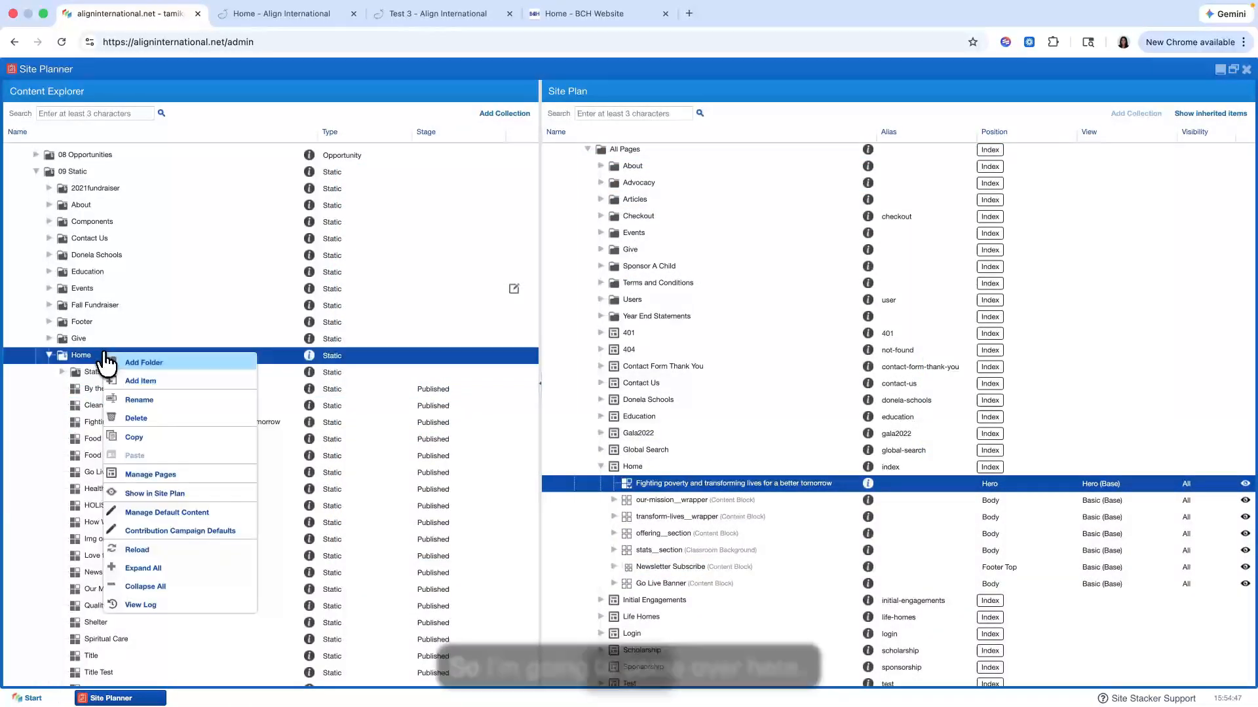
click(156, 382)
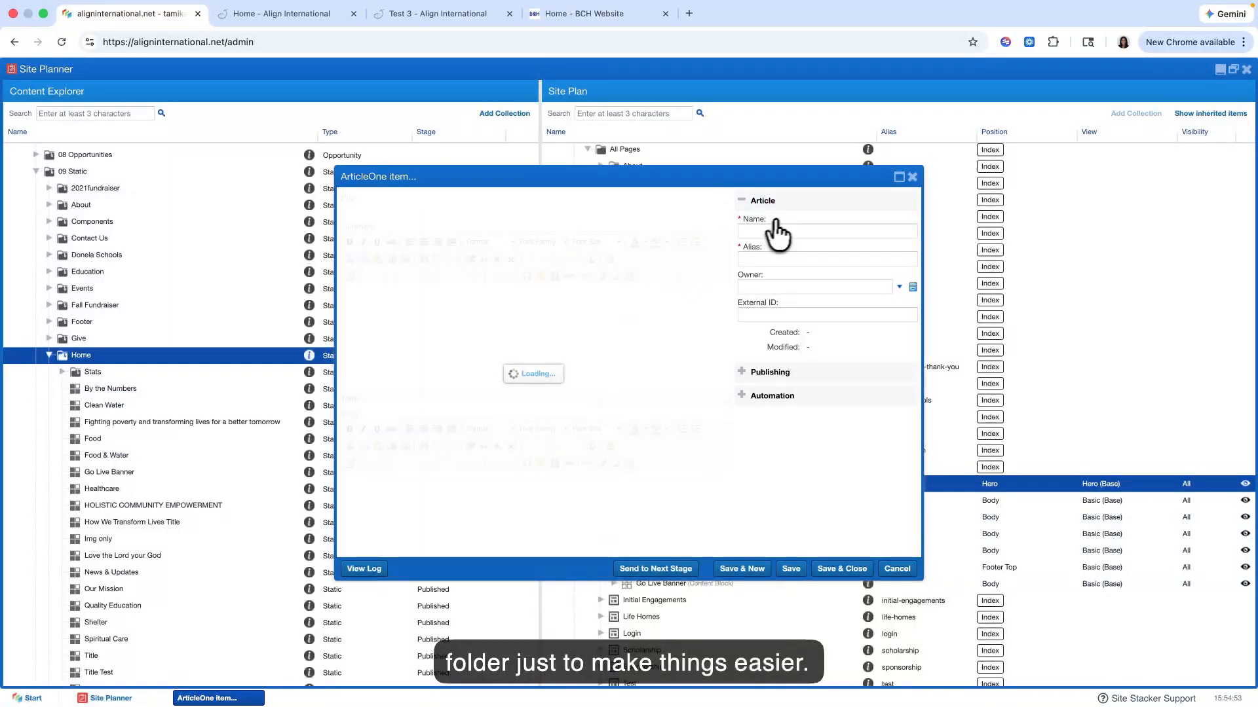
click(680, 211)
text(Test)
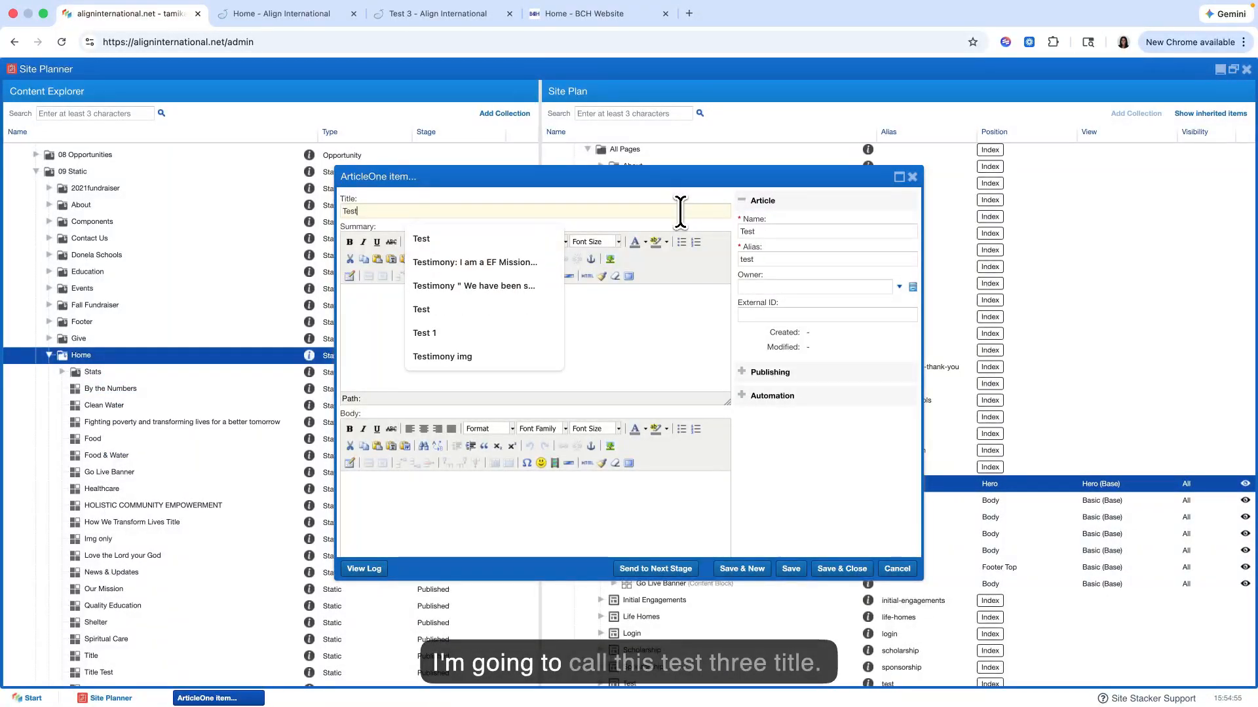
text( 3 Title)
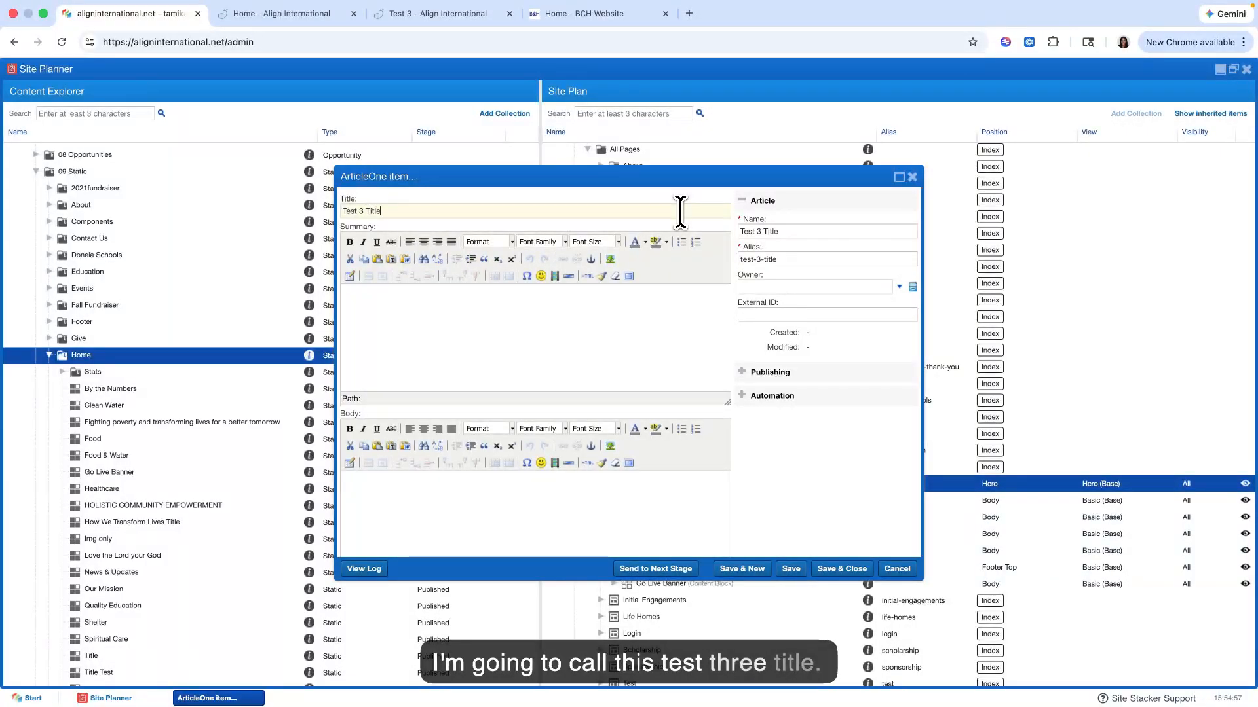
Step: Copy the Our Mission paragraph from the live Home page into the new item's Body field
scroll(535, 364, down, 5)
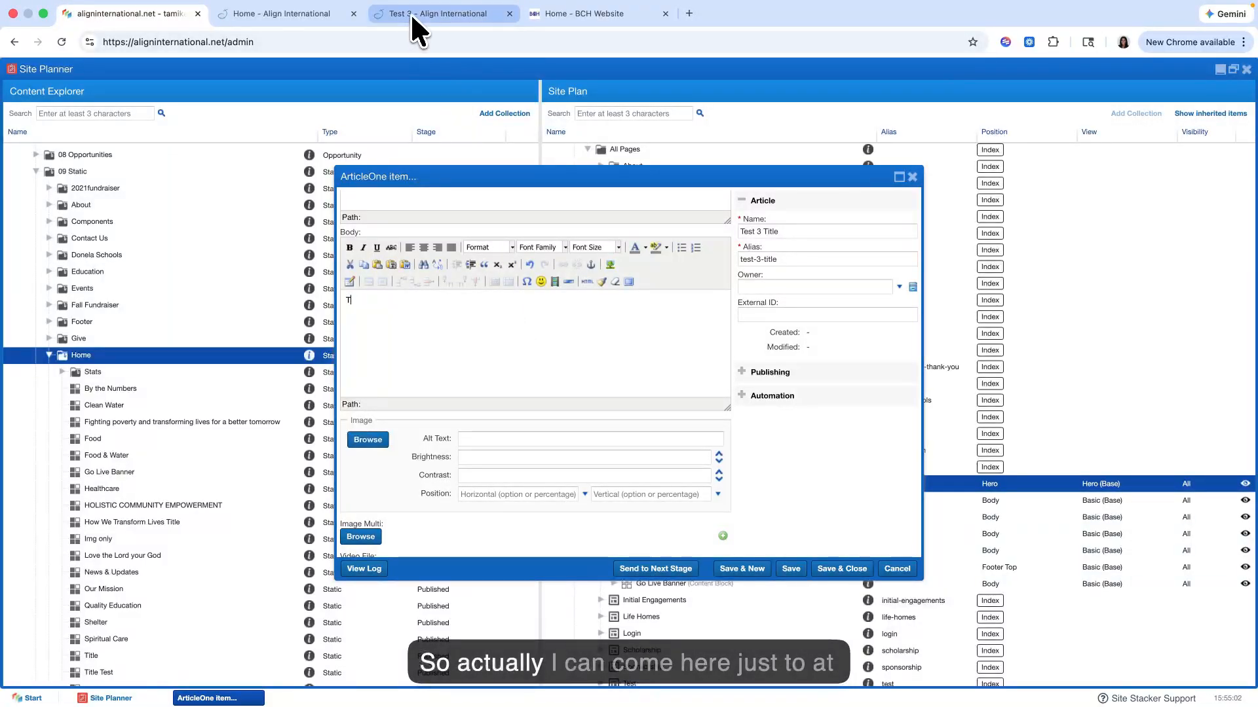
click(303, 16)
scroll(519, 294, down, 6)
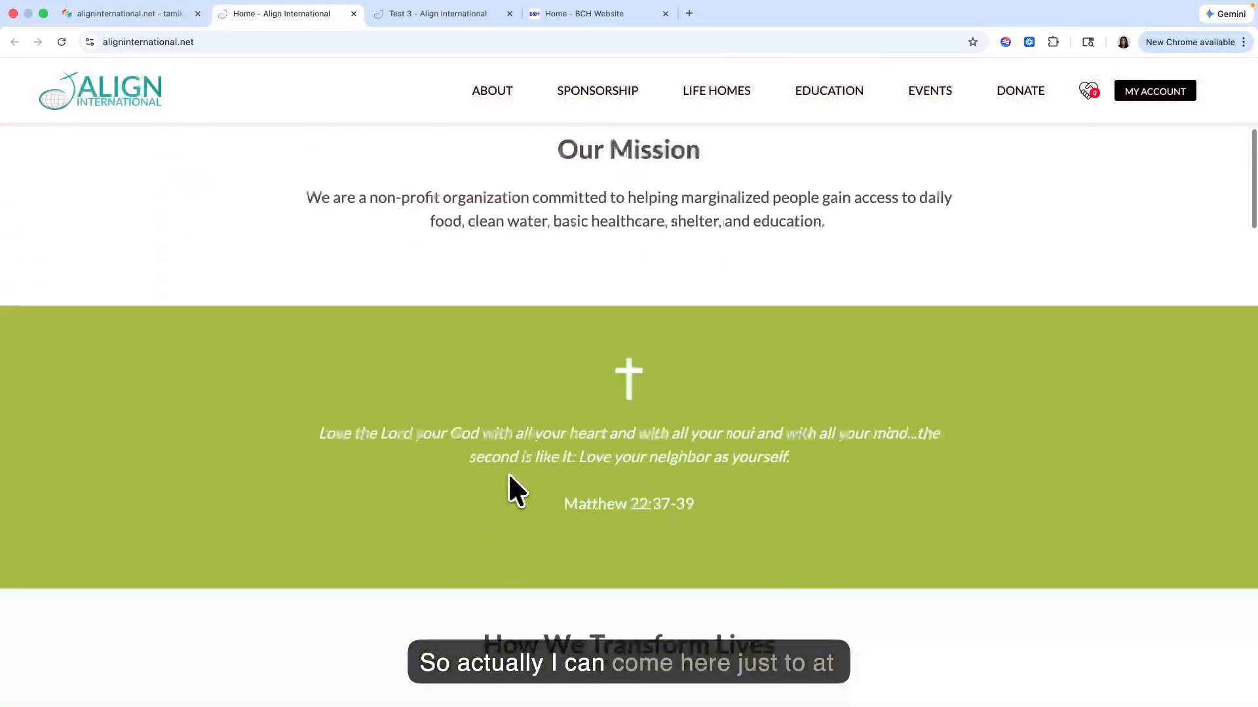
drag(302, 205, 781, 263)
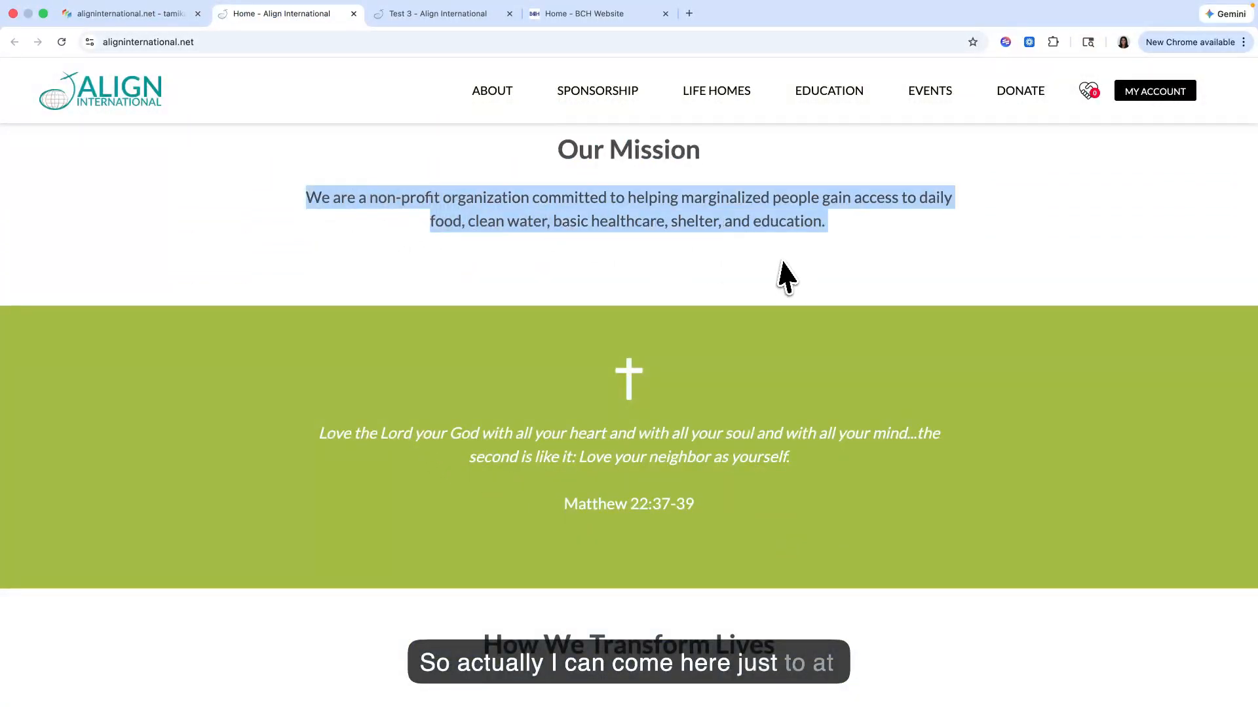
click(122, 16)
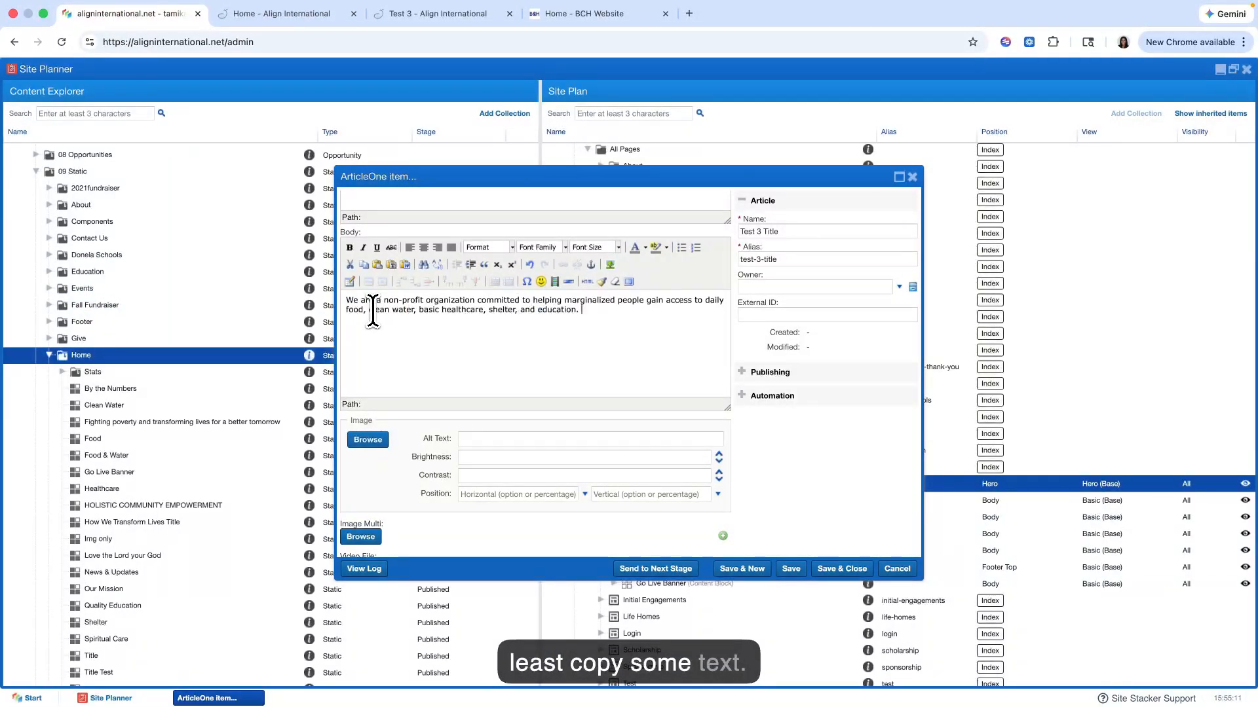
Step: Set the new item's single image to the "annie-spratt..." file from the Projects folder of the File Manager
scroll(371, 311, up, 3)
scroll(371, 309, down, 5)
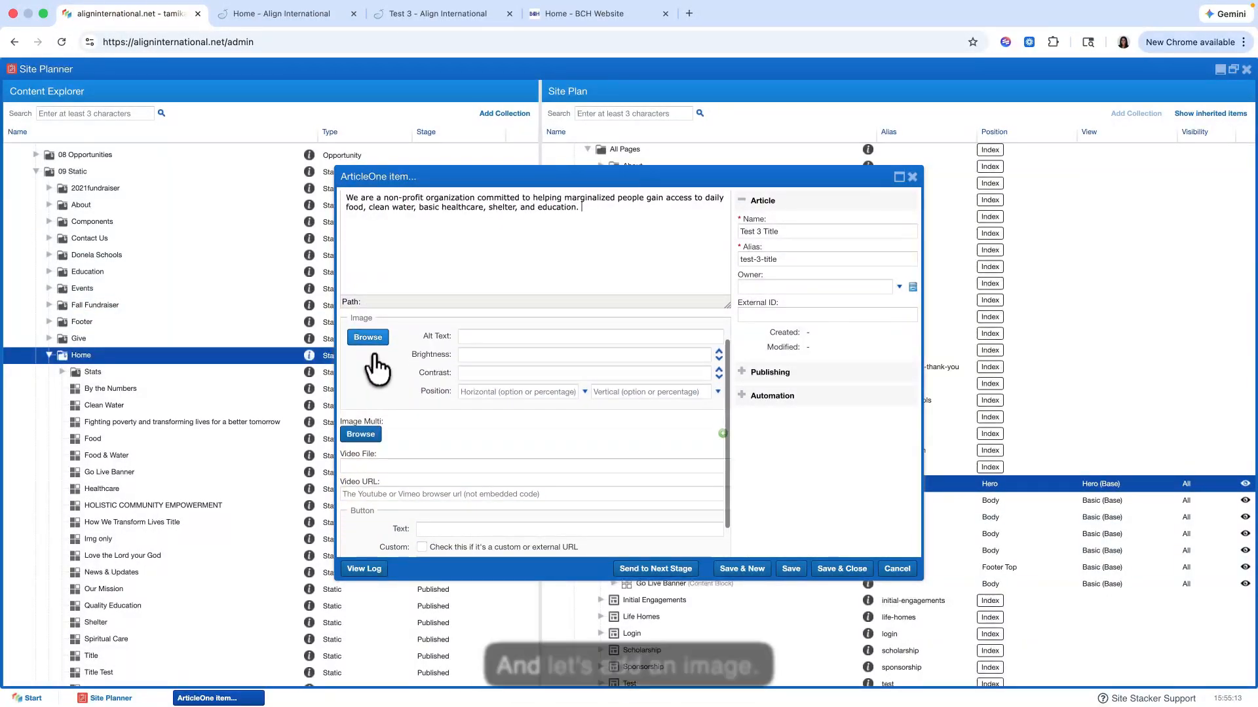
click(373, 337)
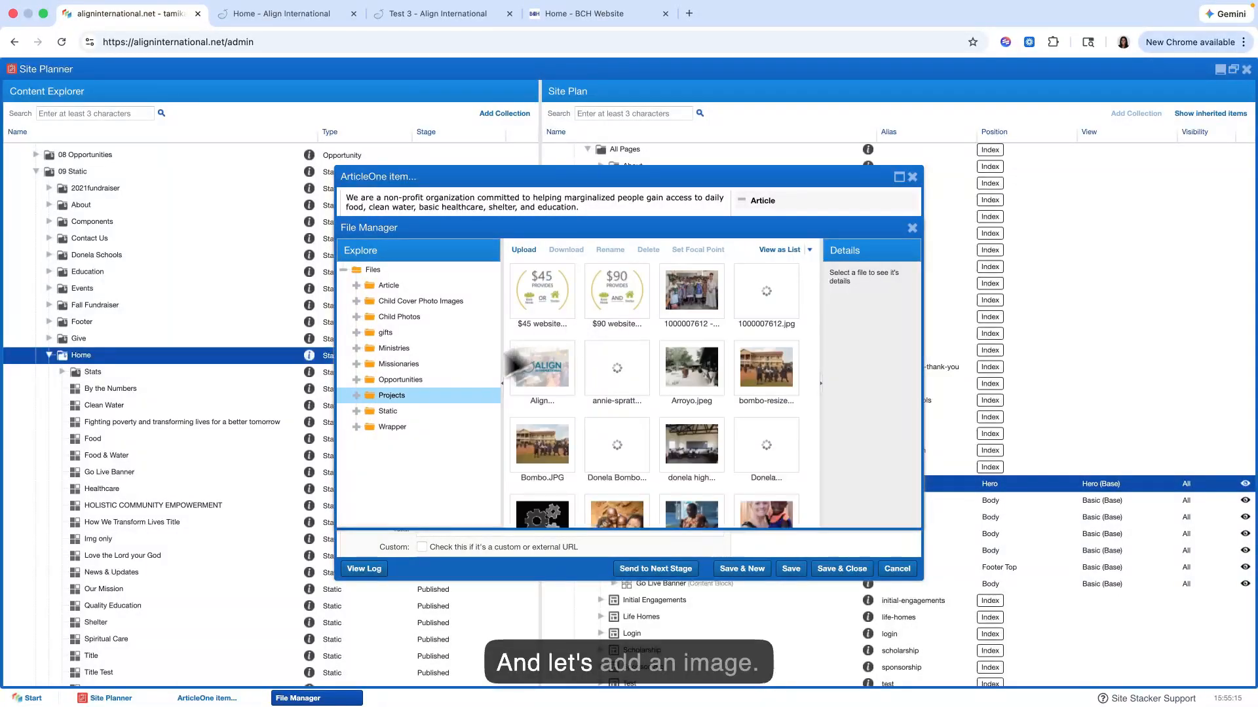
double_click(616, 368)
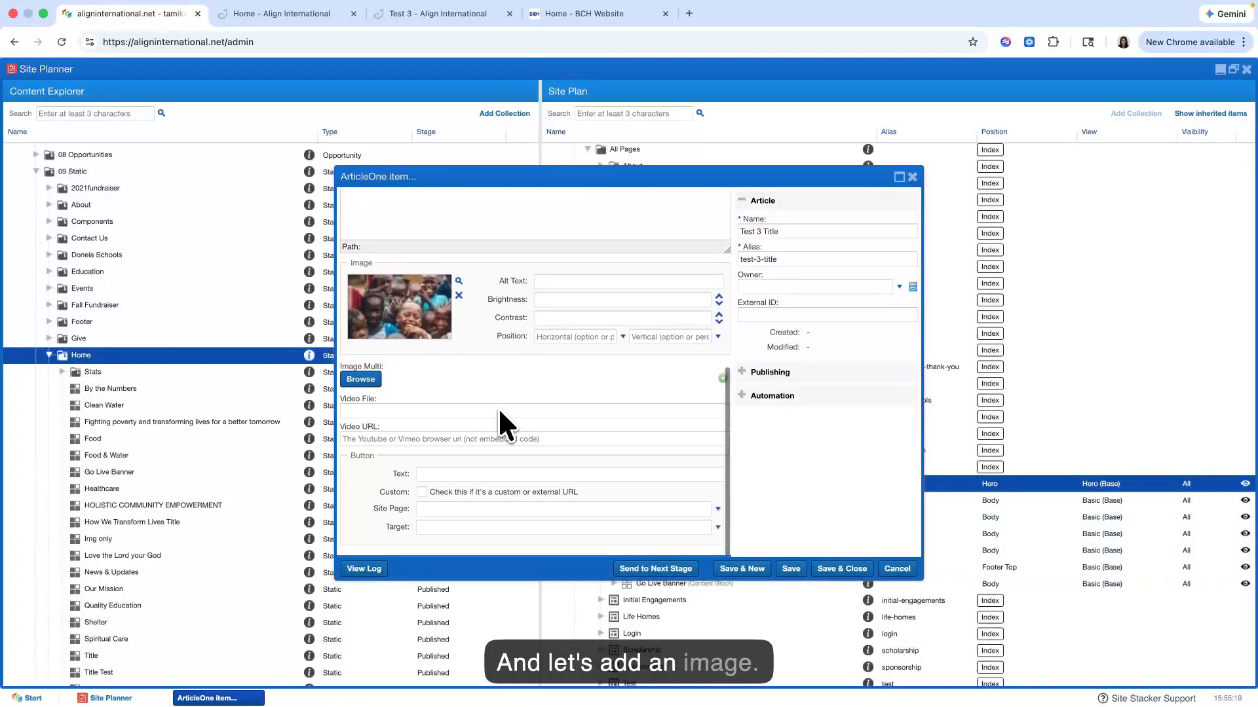
Step: Fill in the item's button text, mark its link as a custom or external URL, and save and close the item
scroll(497, 407, down, 5)
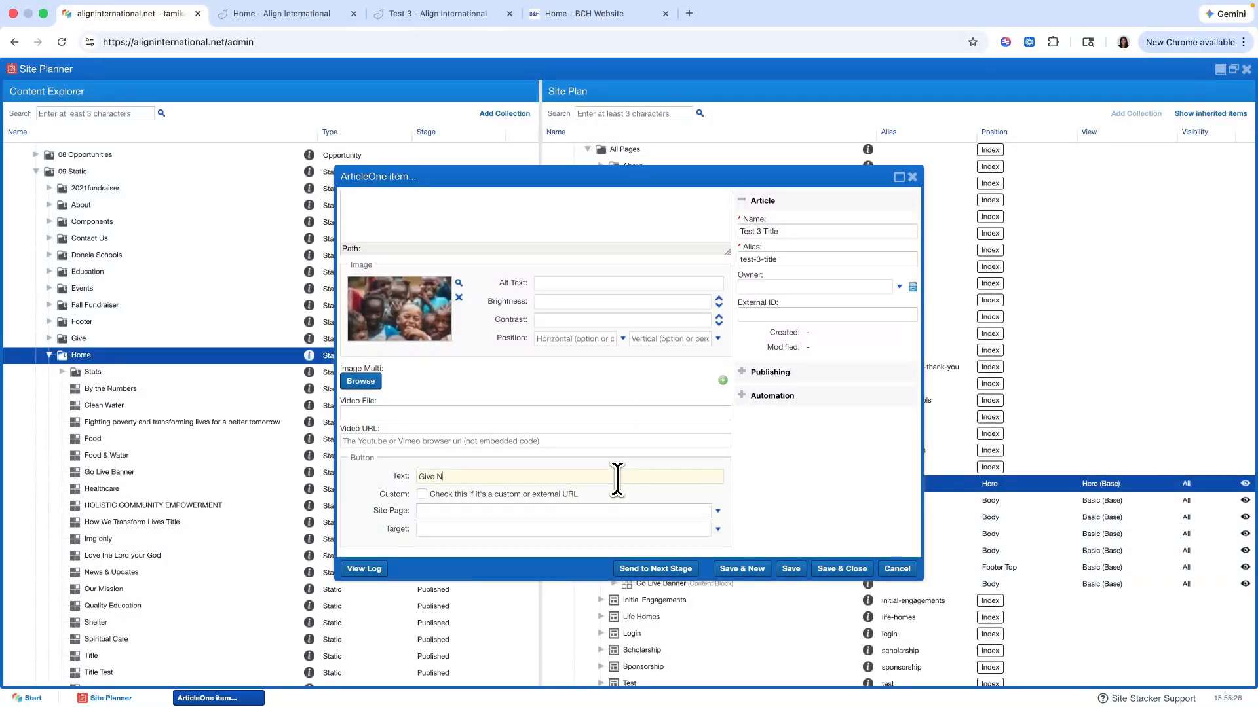
click(422, 494)
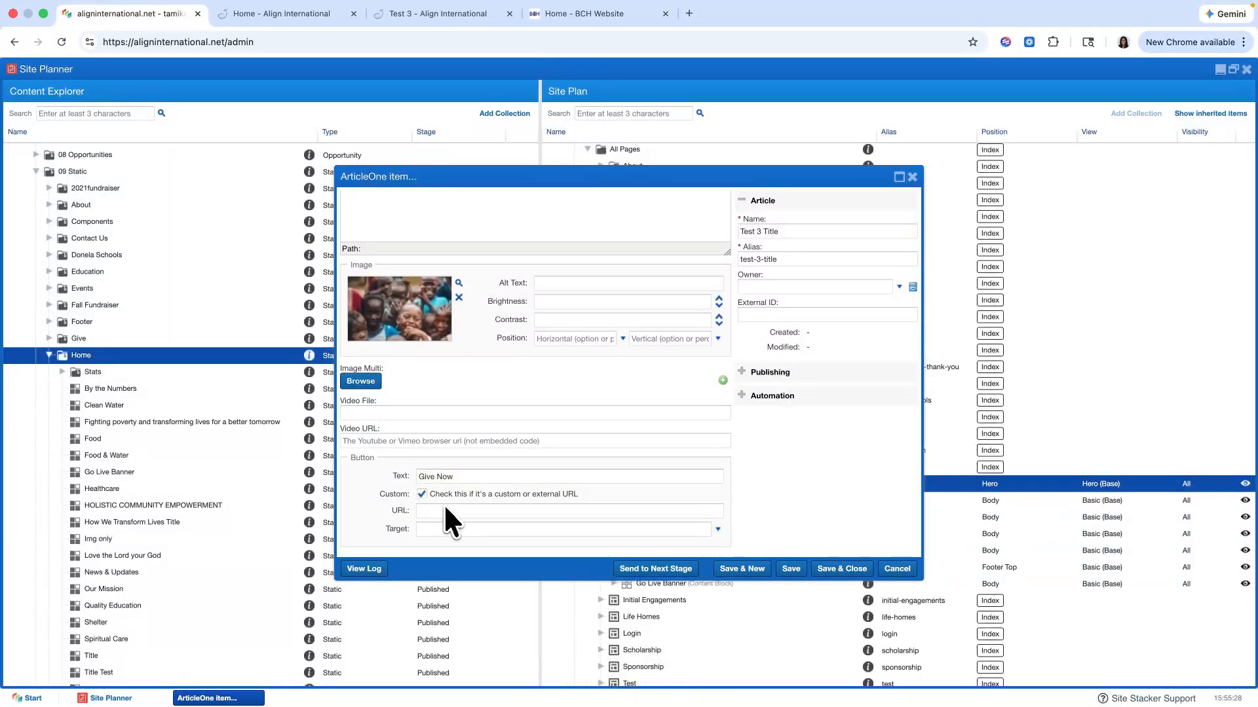
scroll(481, 485, up, 5)
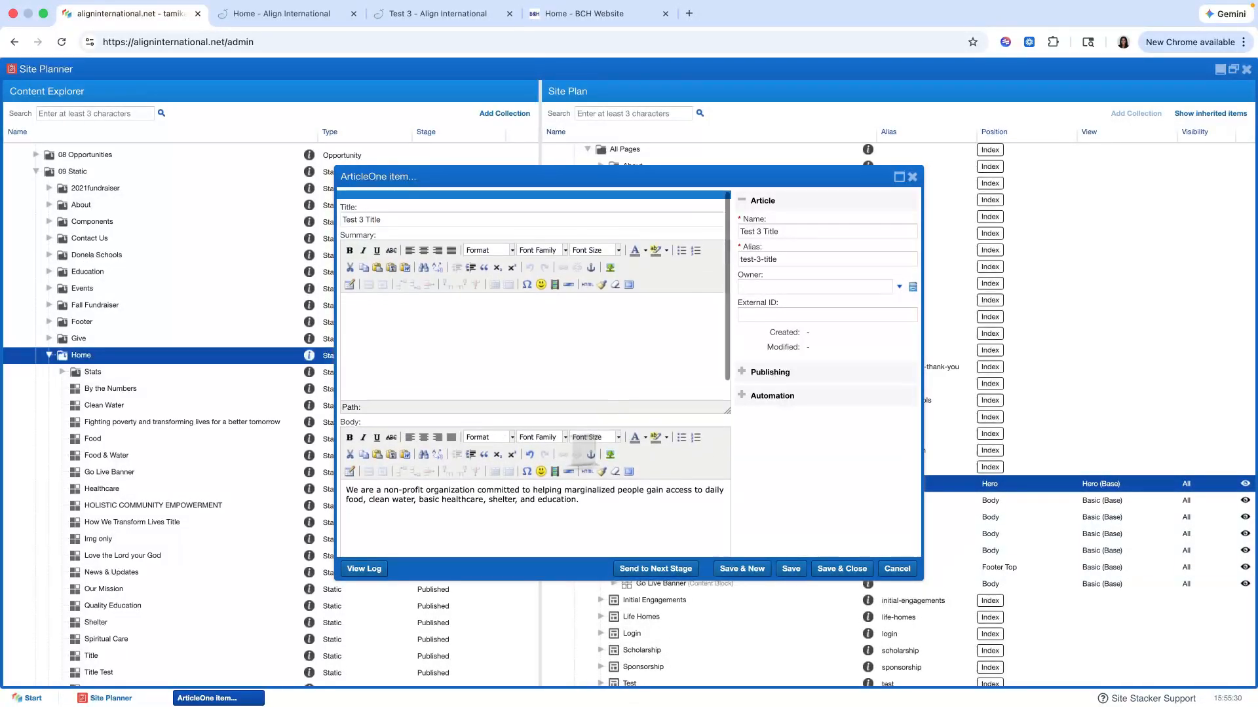
click(843, 569)
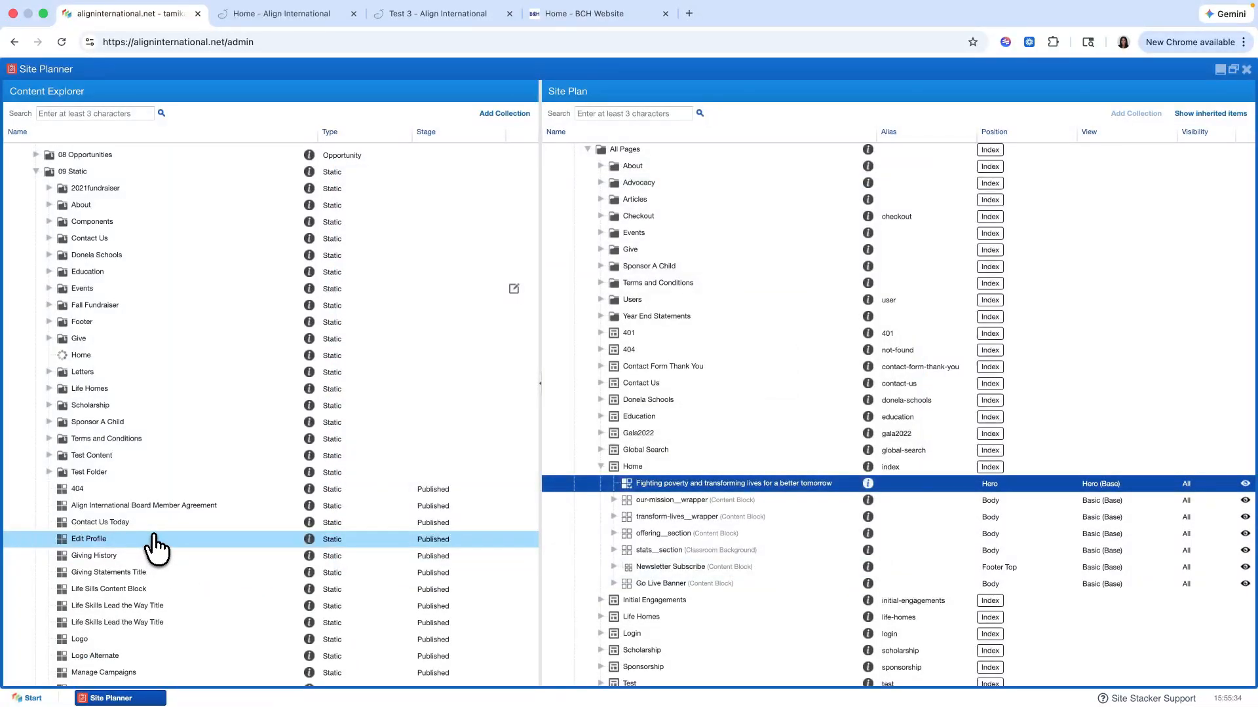
Step: Add another item to the Content Explorer's Home folder and title it "Test 3 Just Title"
scroll(150, 556, down, 10)
scroll(156, 547, up, 4)
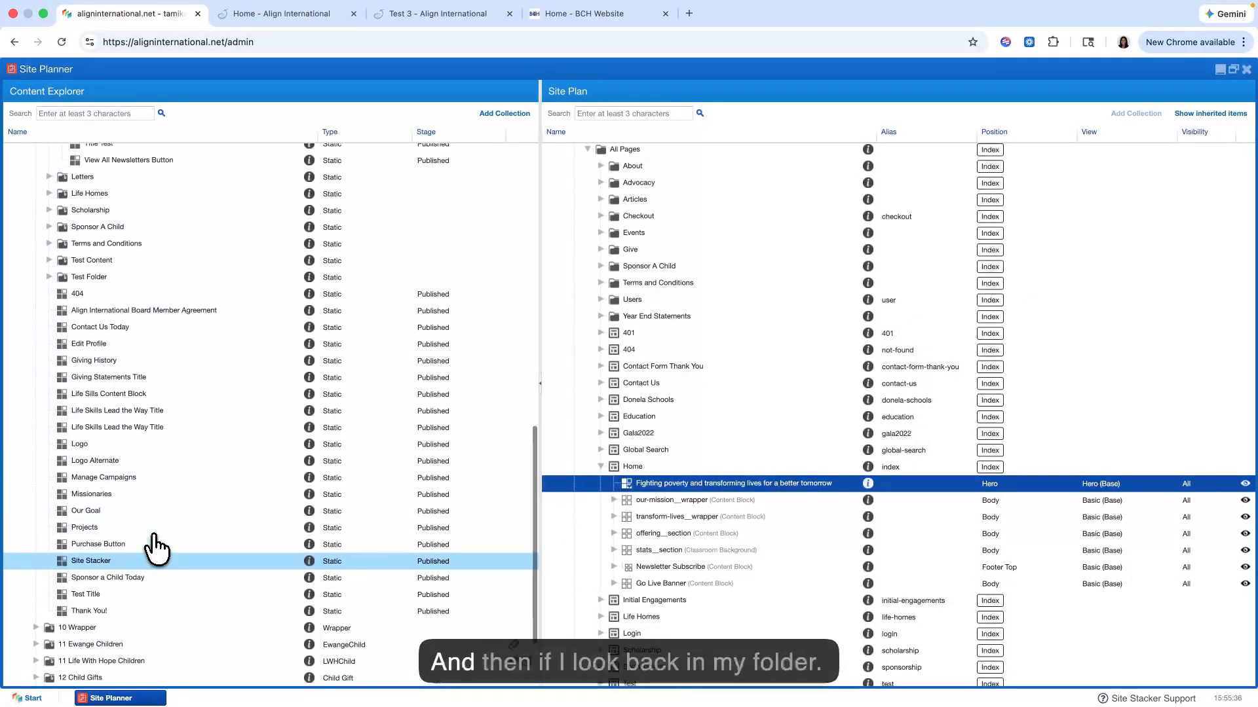
scroll(156, 547, up, 7)
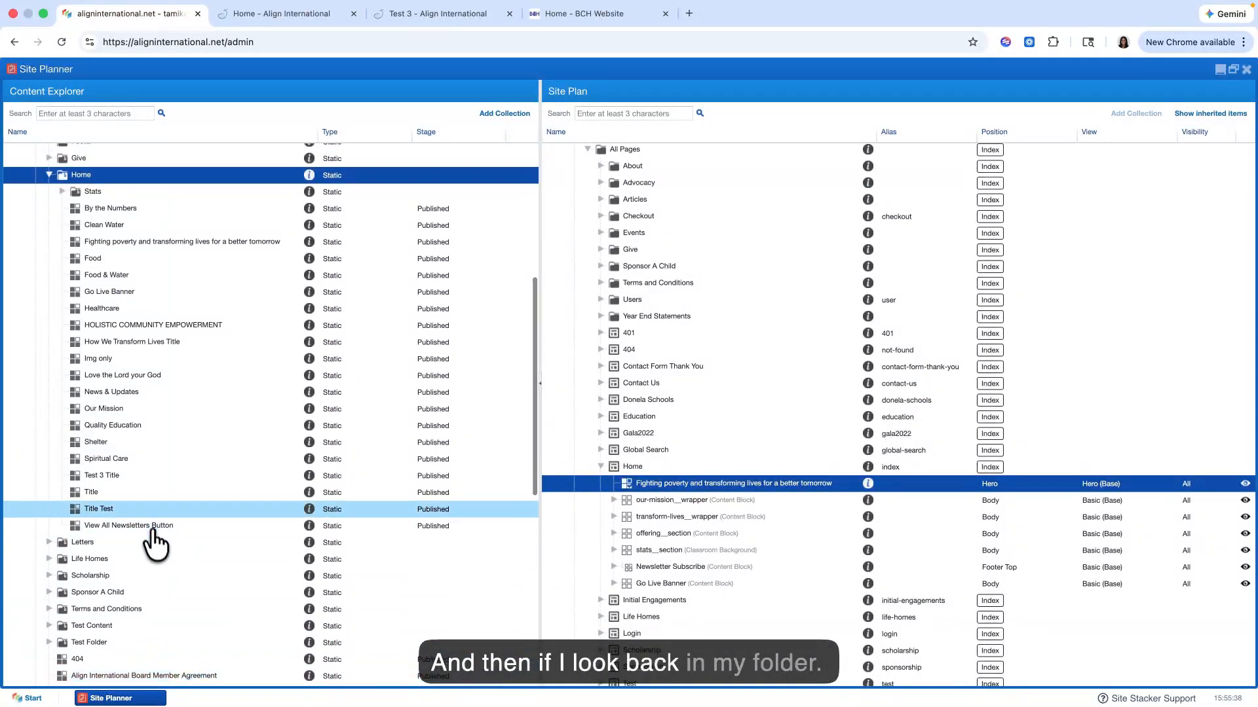
scroll(262, 481, up, 3)
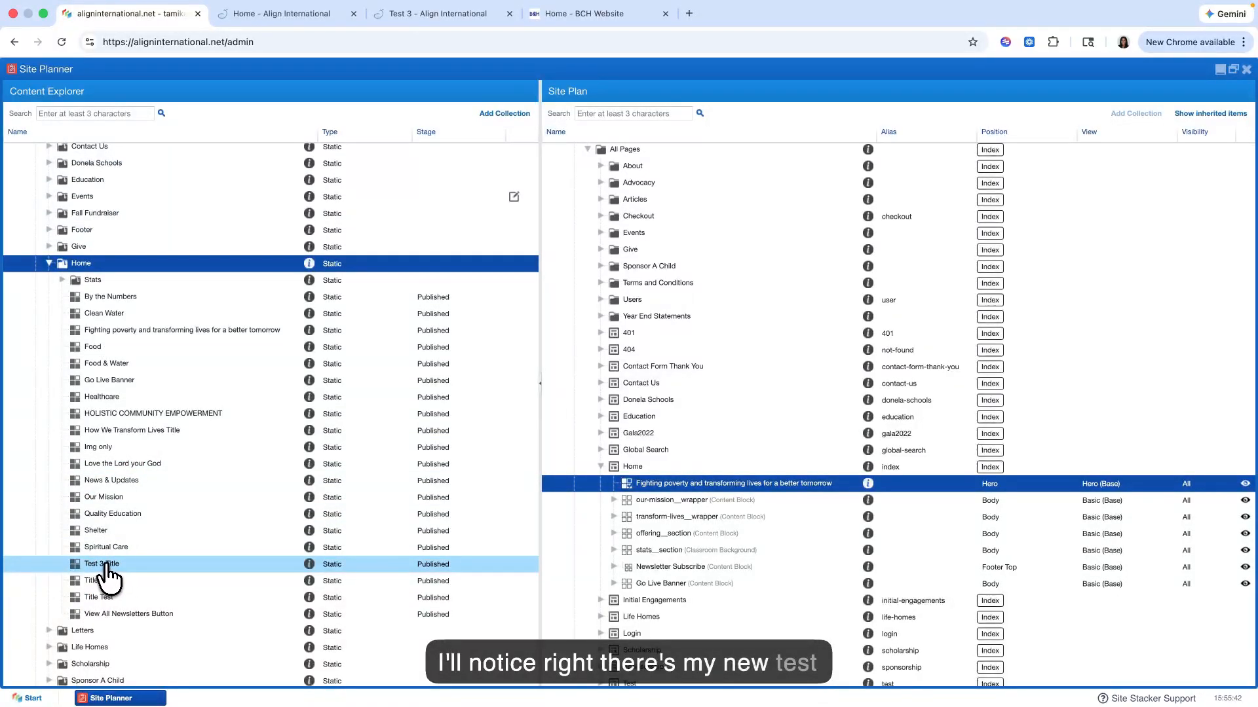
right_click(121, 264)
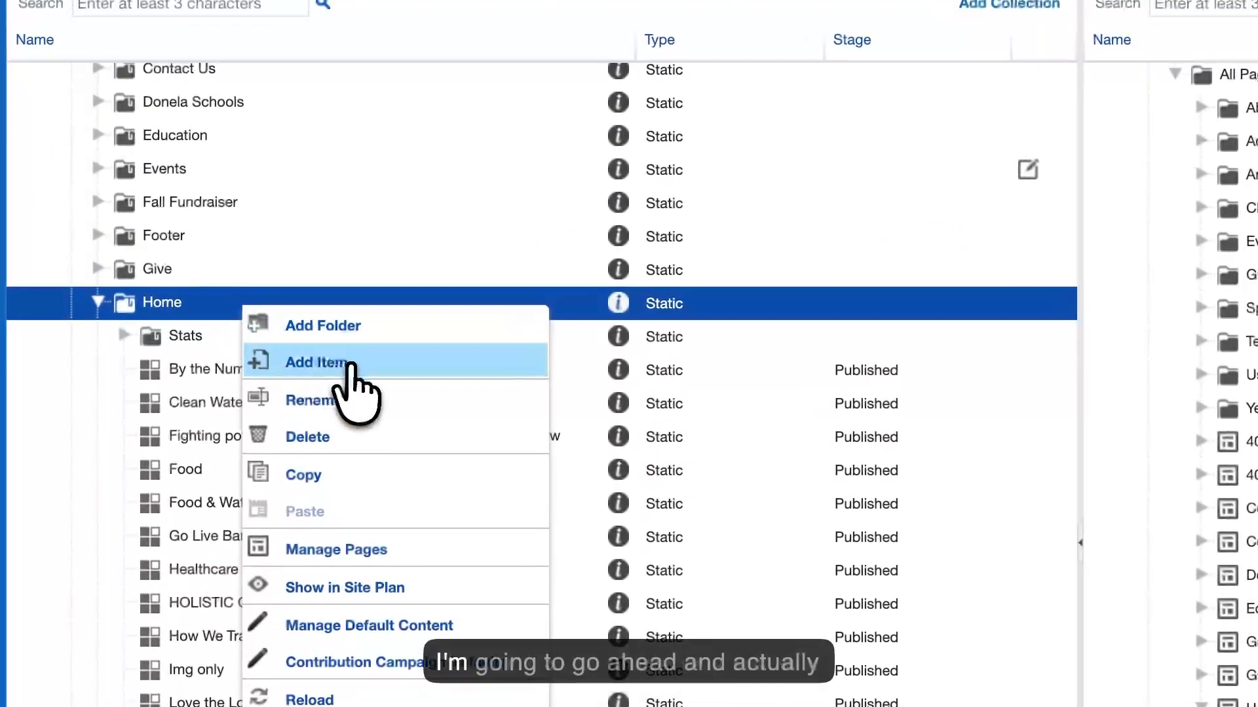
click(347, 364)
click(1232, 202)
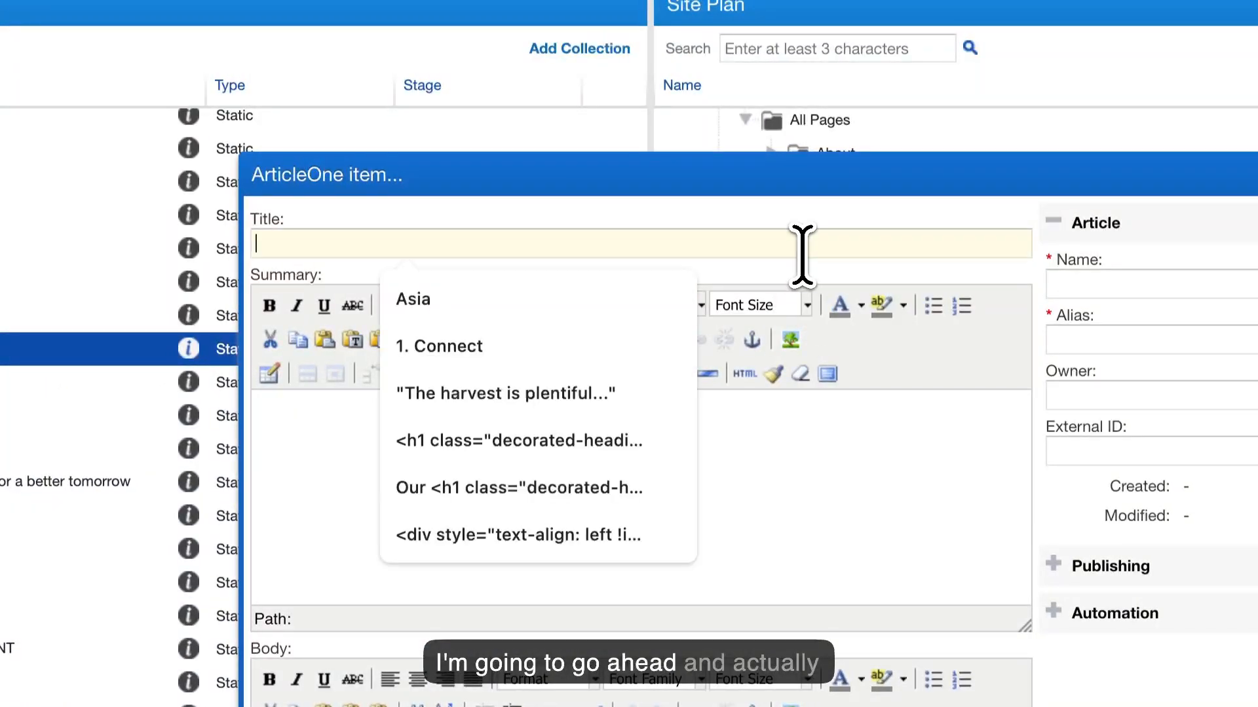
text(Test)
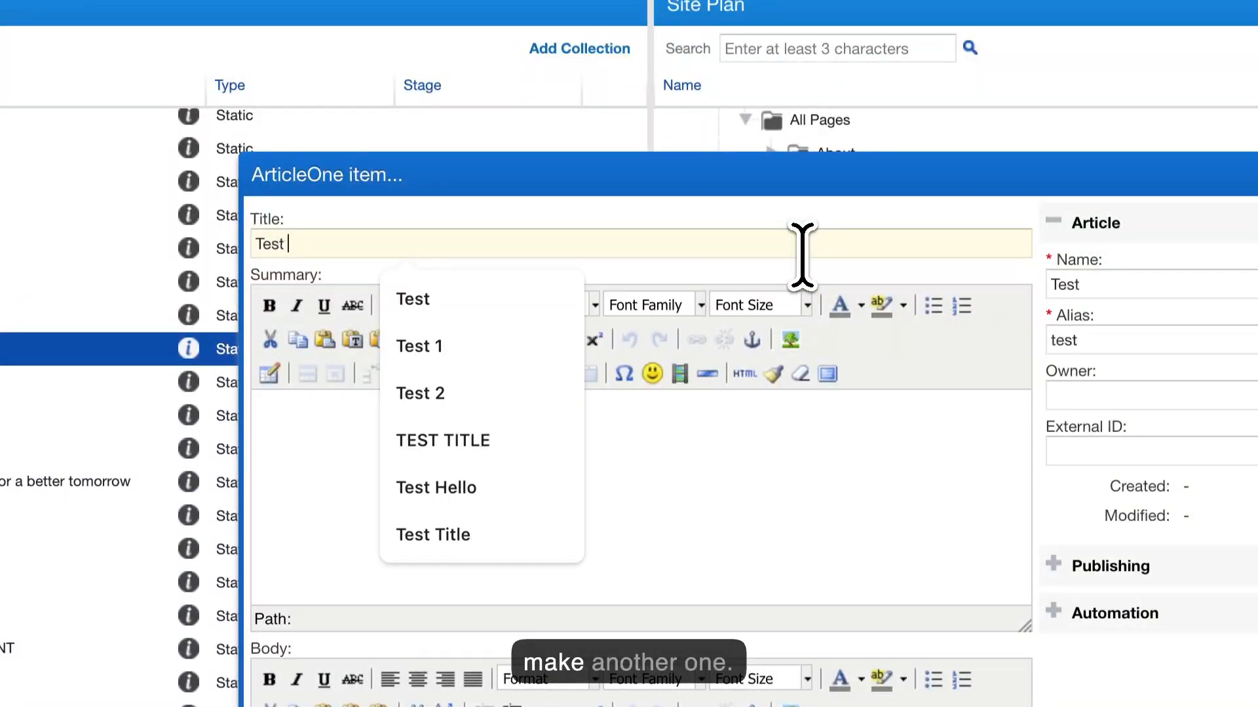
text( 3 Just Title)
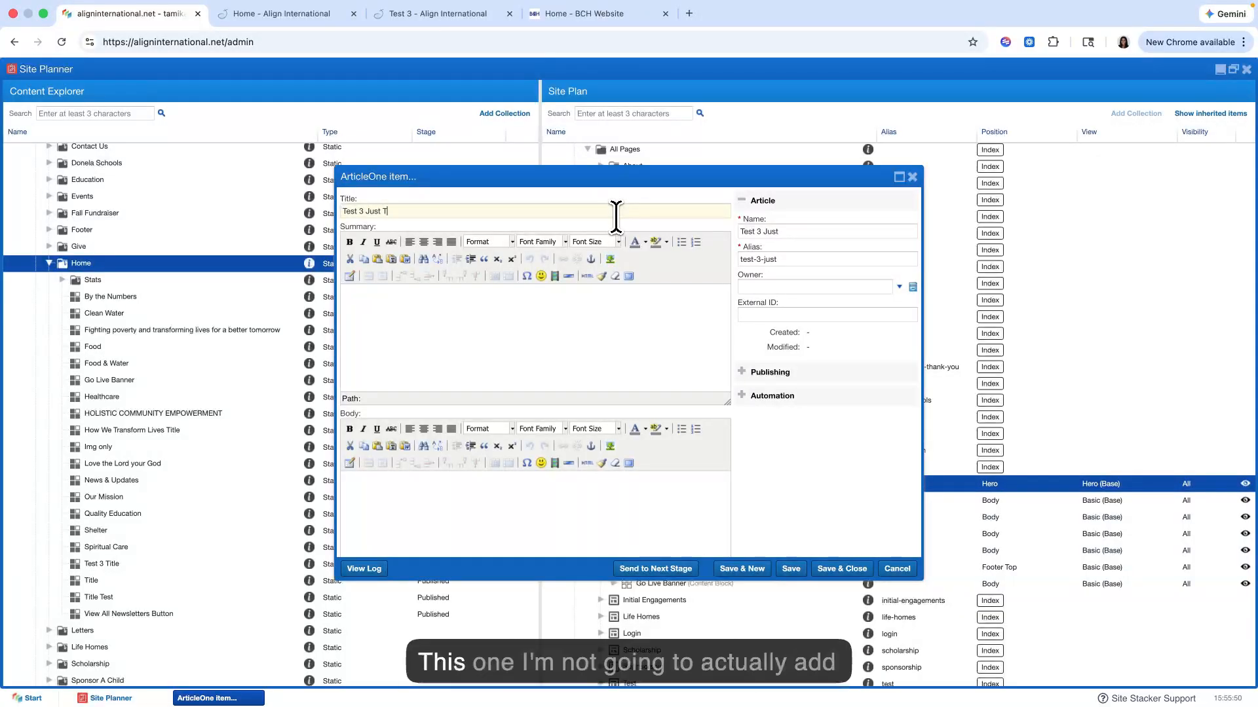
Step: Paste the Our Mission paragraph into the second item's Body field and save and close it with no image or button
scroll(531, 347, down, 5)
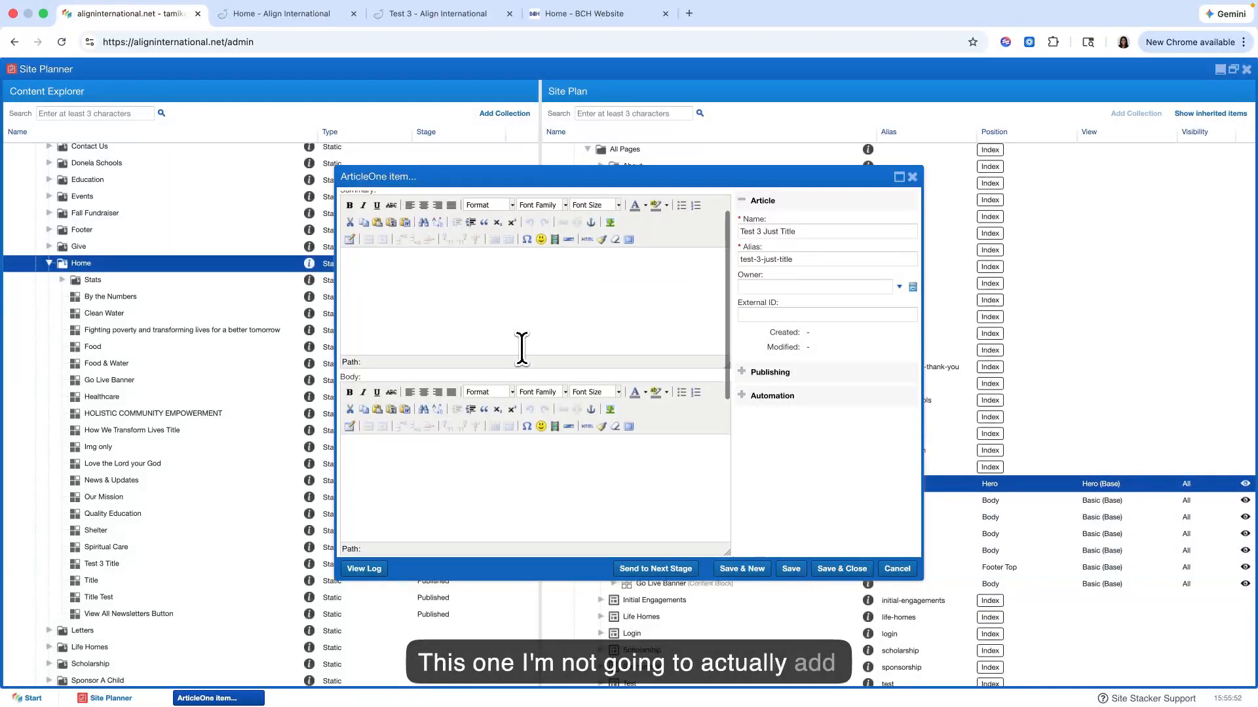
scroll(521, 351, up, 5)
scroll(521, 347, down, 2)
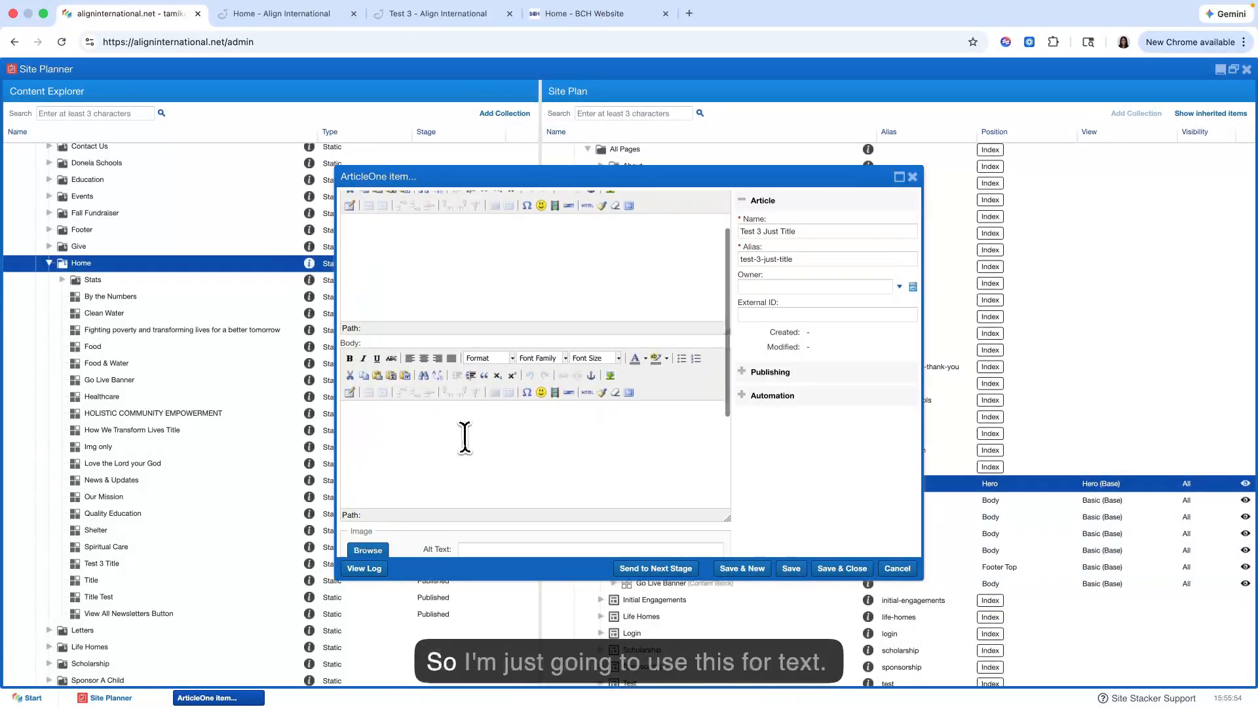
click(464, 440)
scroll(464, 440, up, 1)
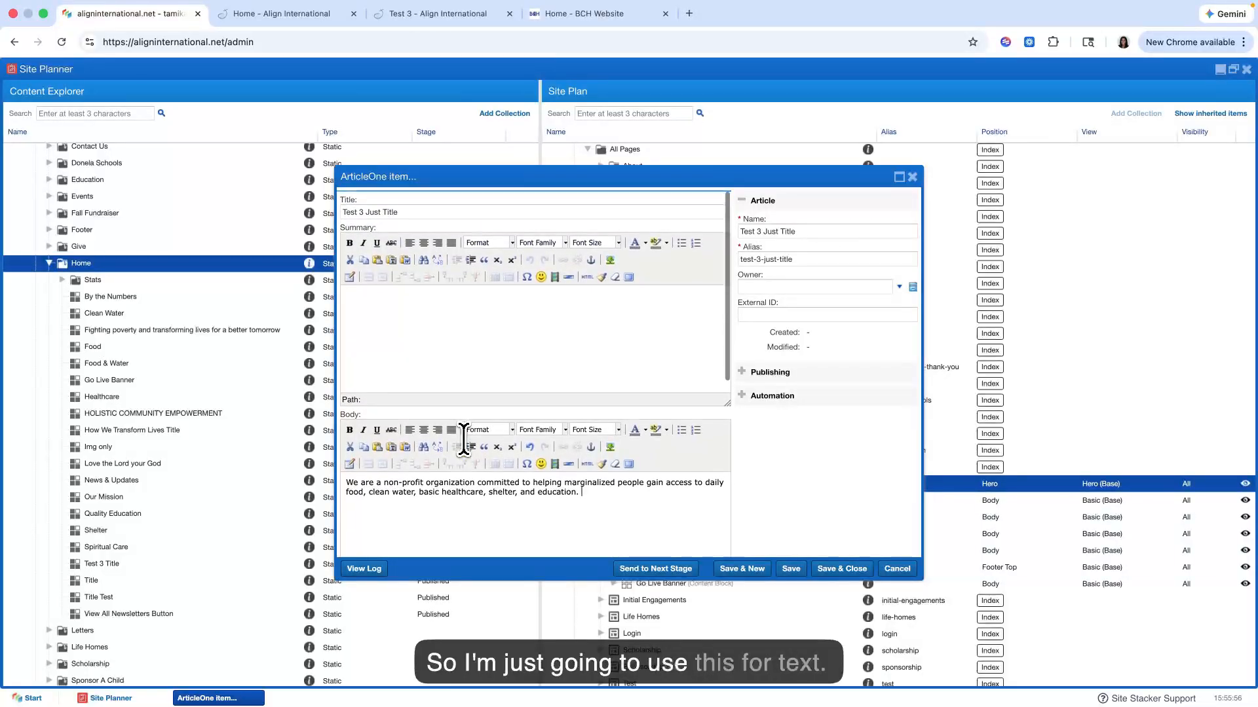
scroll(524, 445, down, 5)
scroll(708, 478, down, 1)
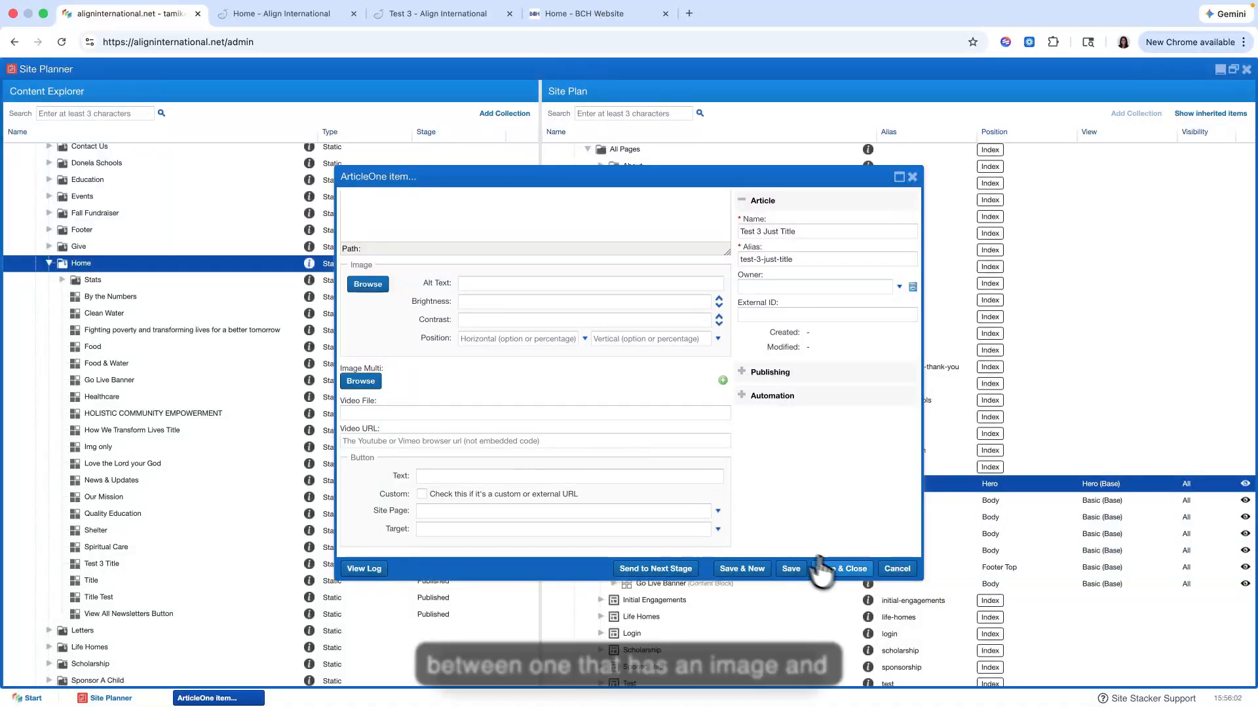
click(845, 572)
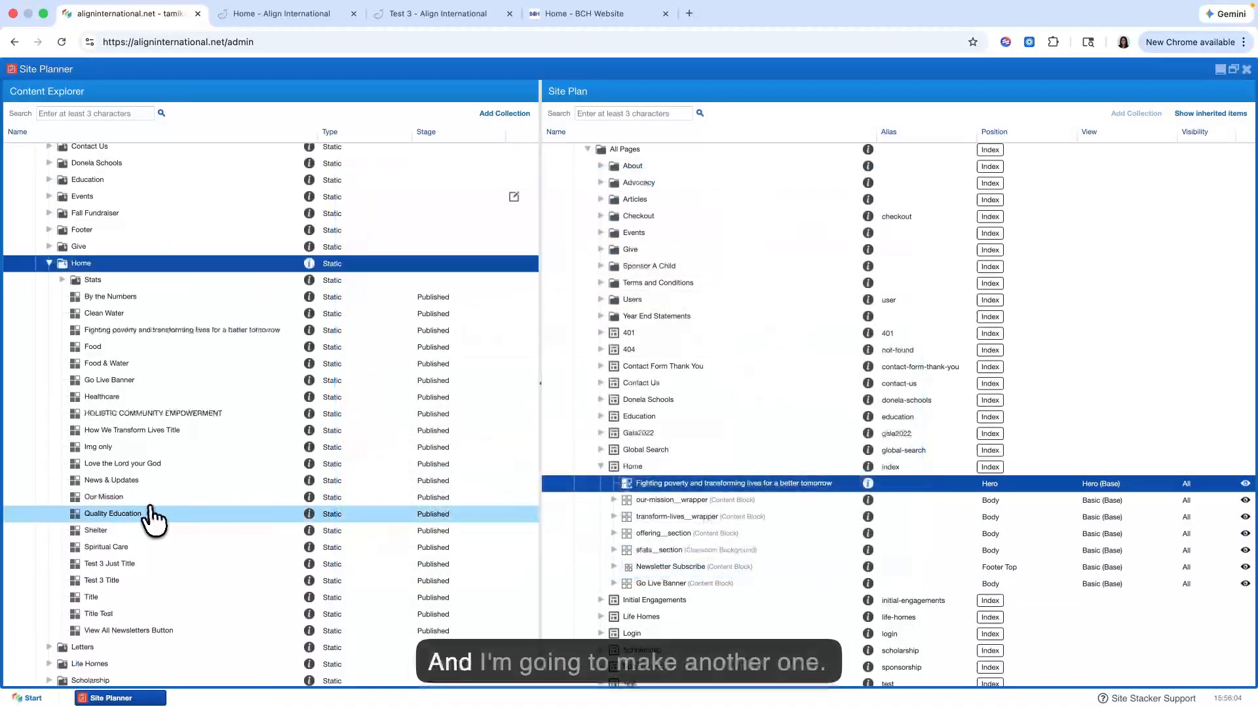
Step: Add another item to the Content Explorer's Home folder and name it "Test 3 Image only"
right_click(138, 265)
click(185, 293)
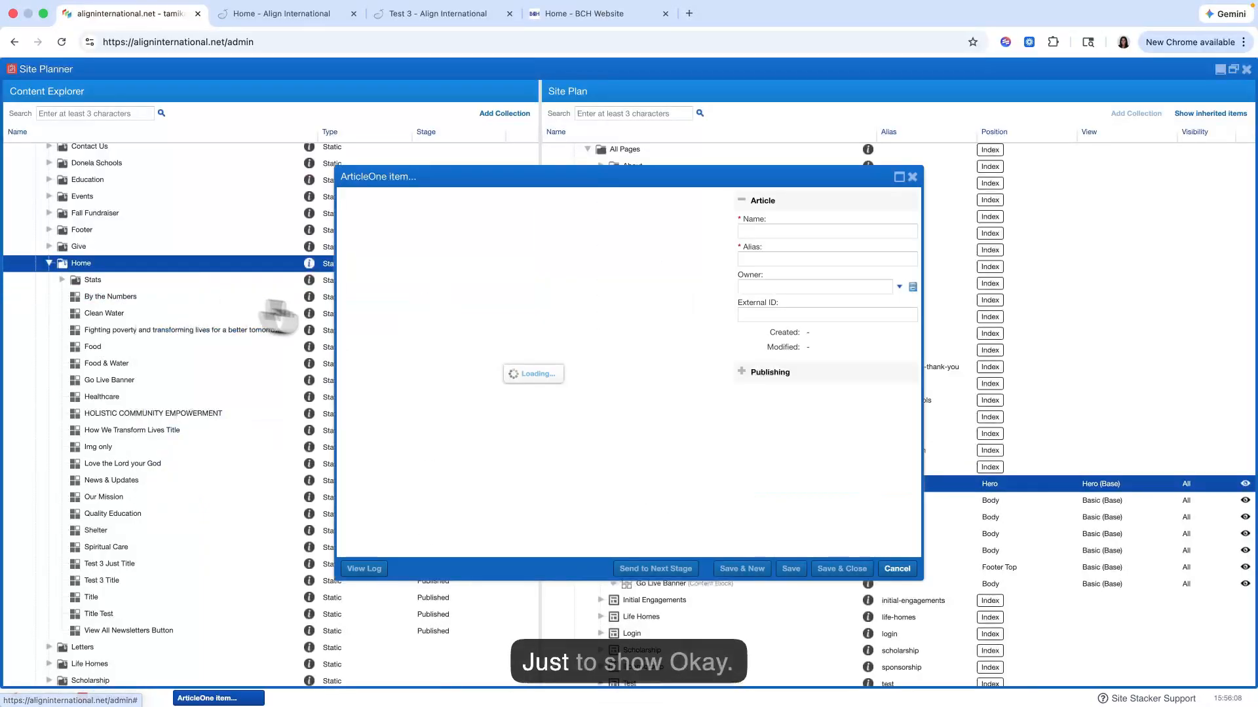
text(Test 3 Image only)
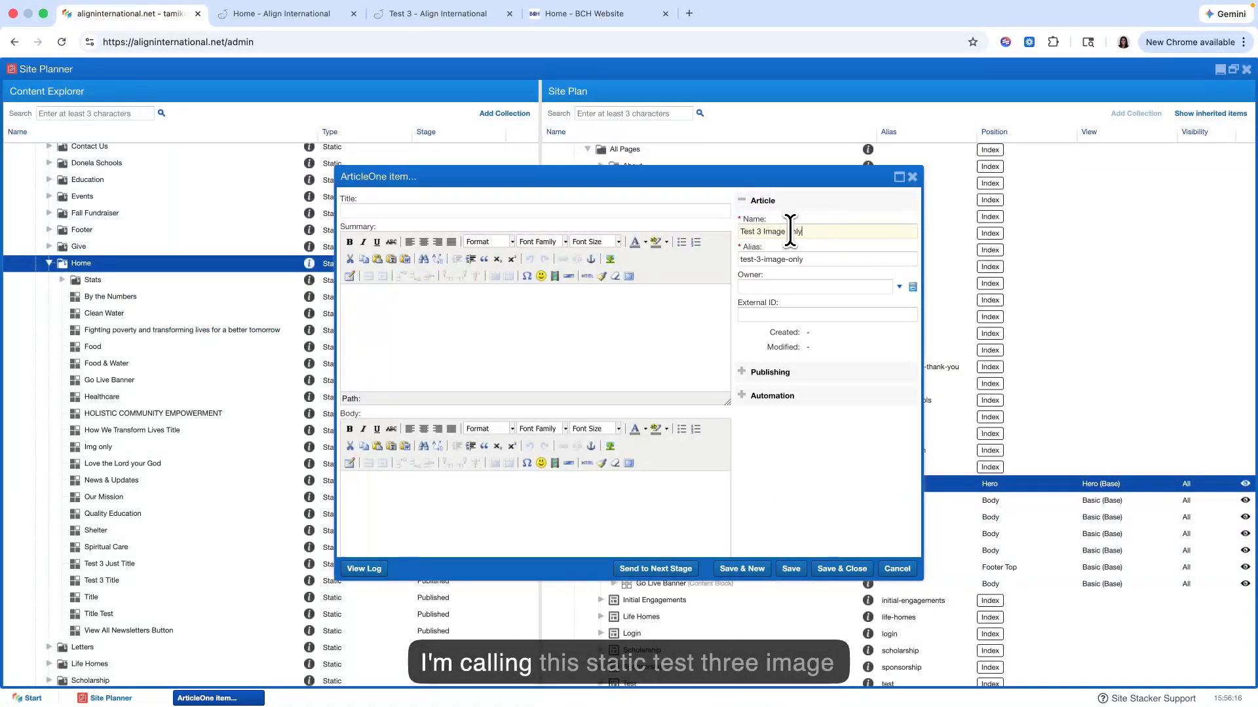
scroll(600, 365, down, 5)
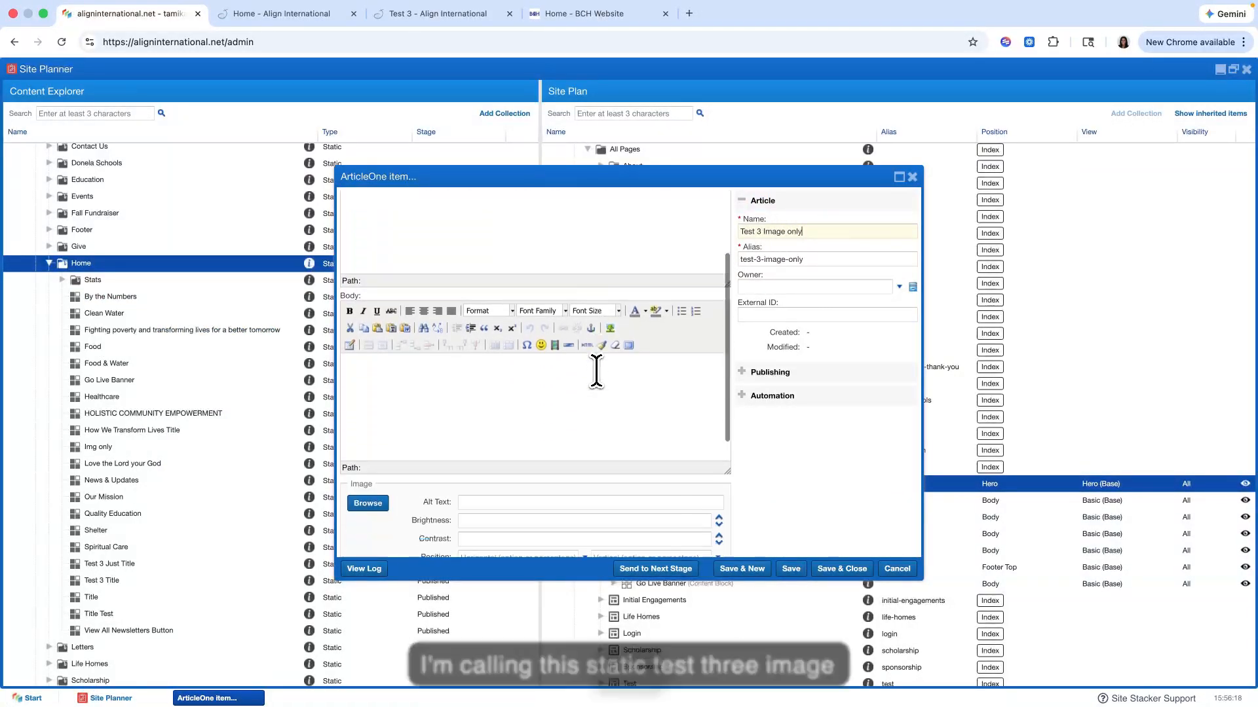
scroll(596, 369, up, 5)
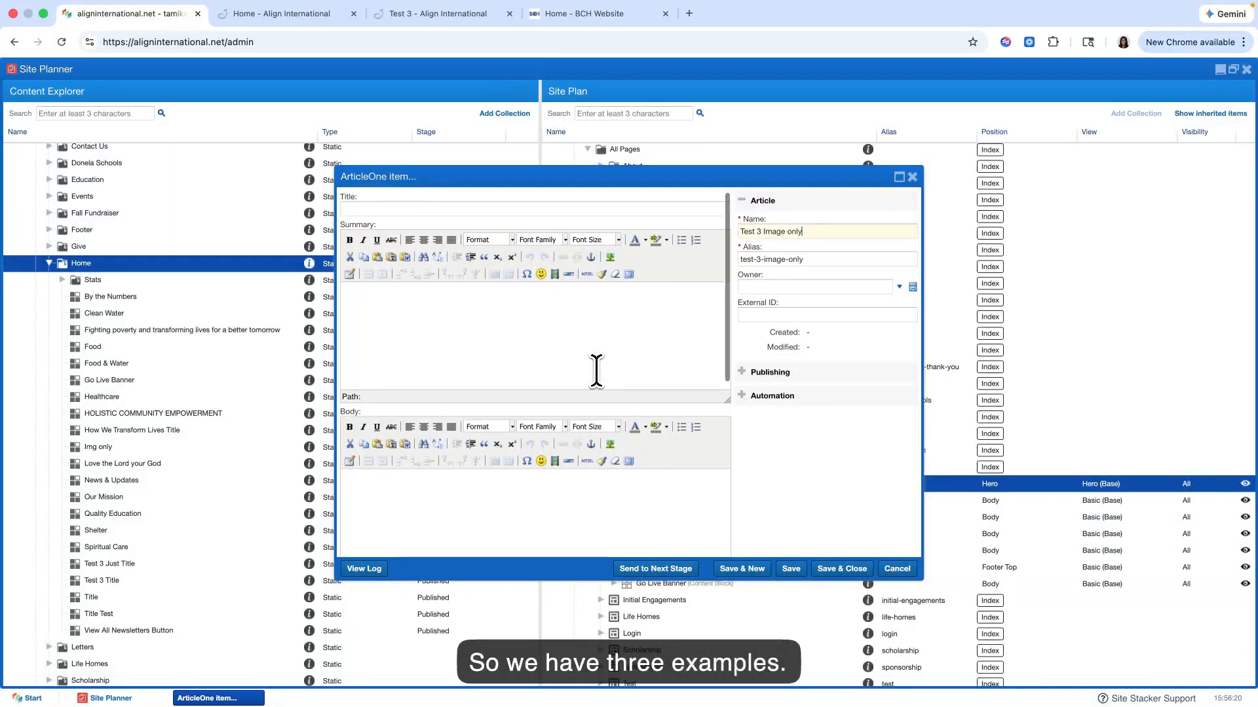
scroll(595, 367, down, 3)
click(365, 348)
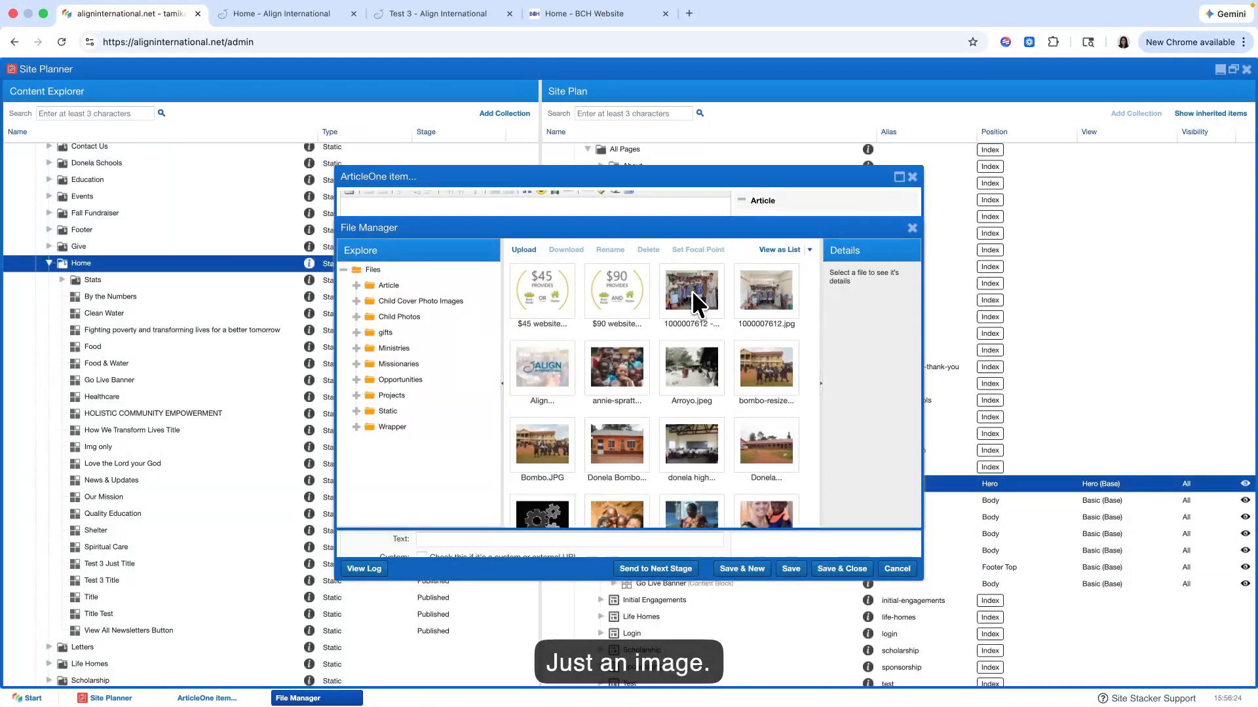
double_click(692, 290)
scroll(537, 406, up, 4)
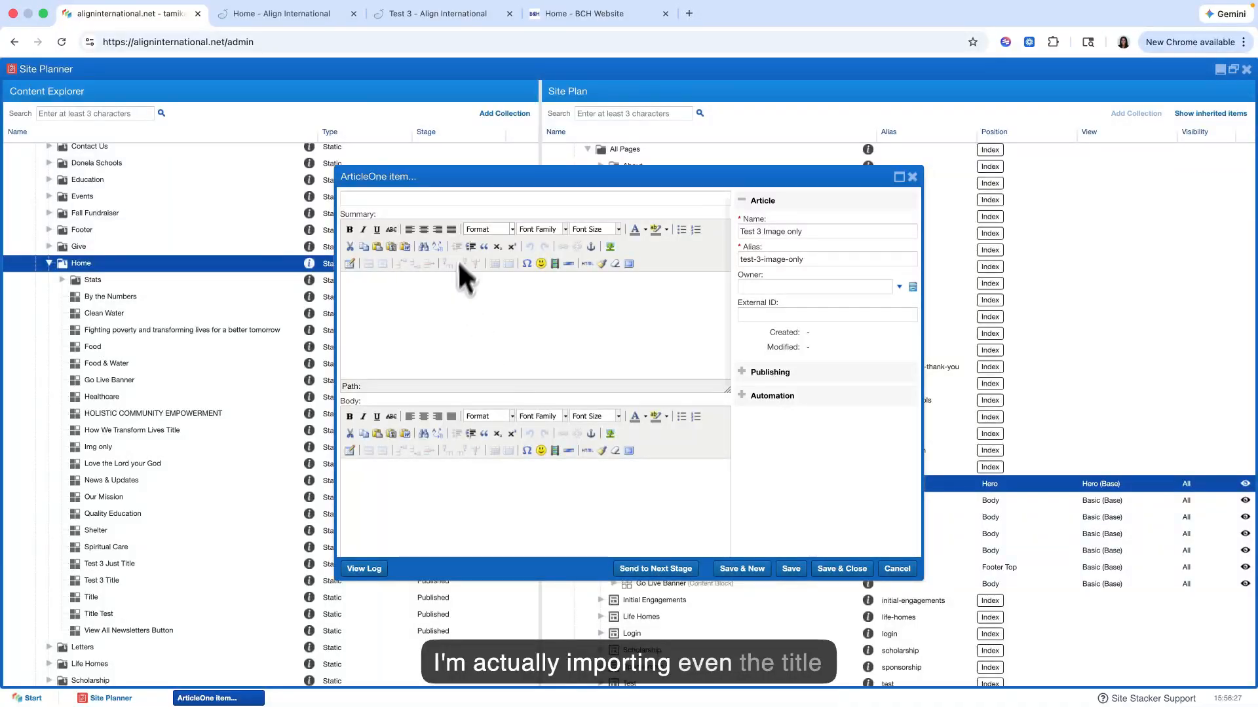
scroll(462, 245, up, 1)
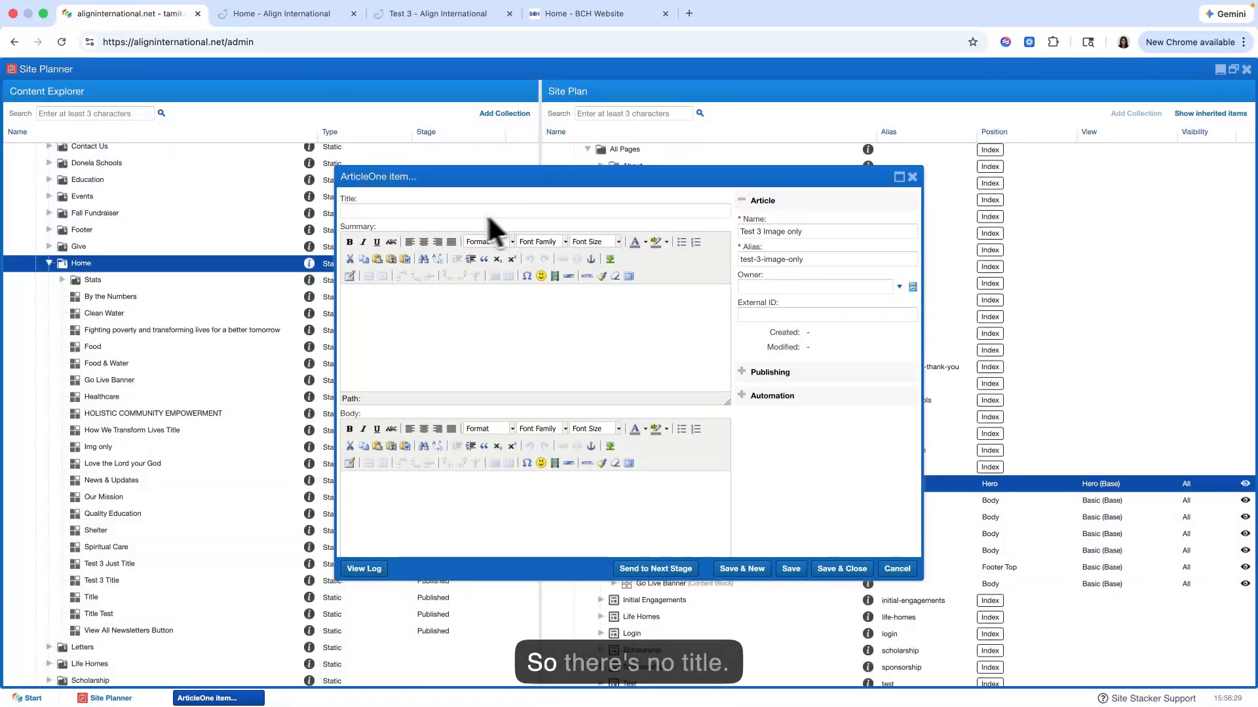
scroll(484, 309, down, 5)
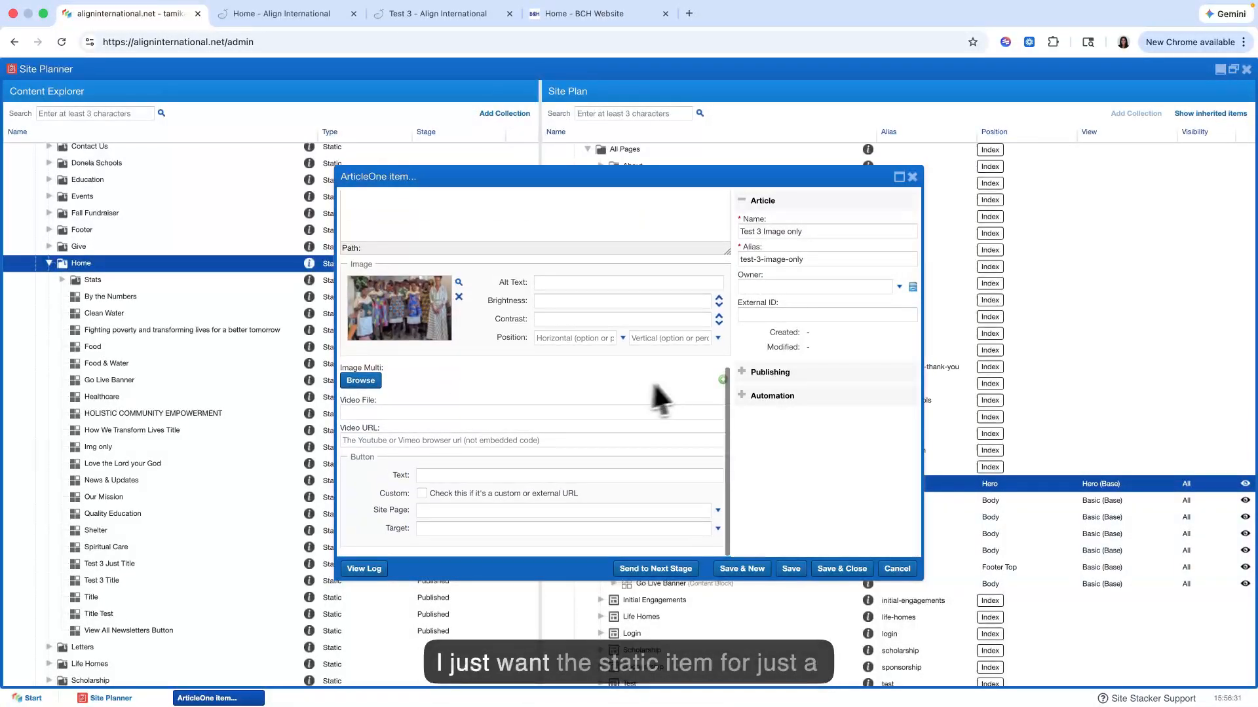
click(853, 570)
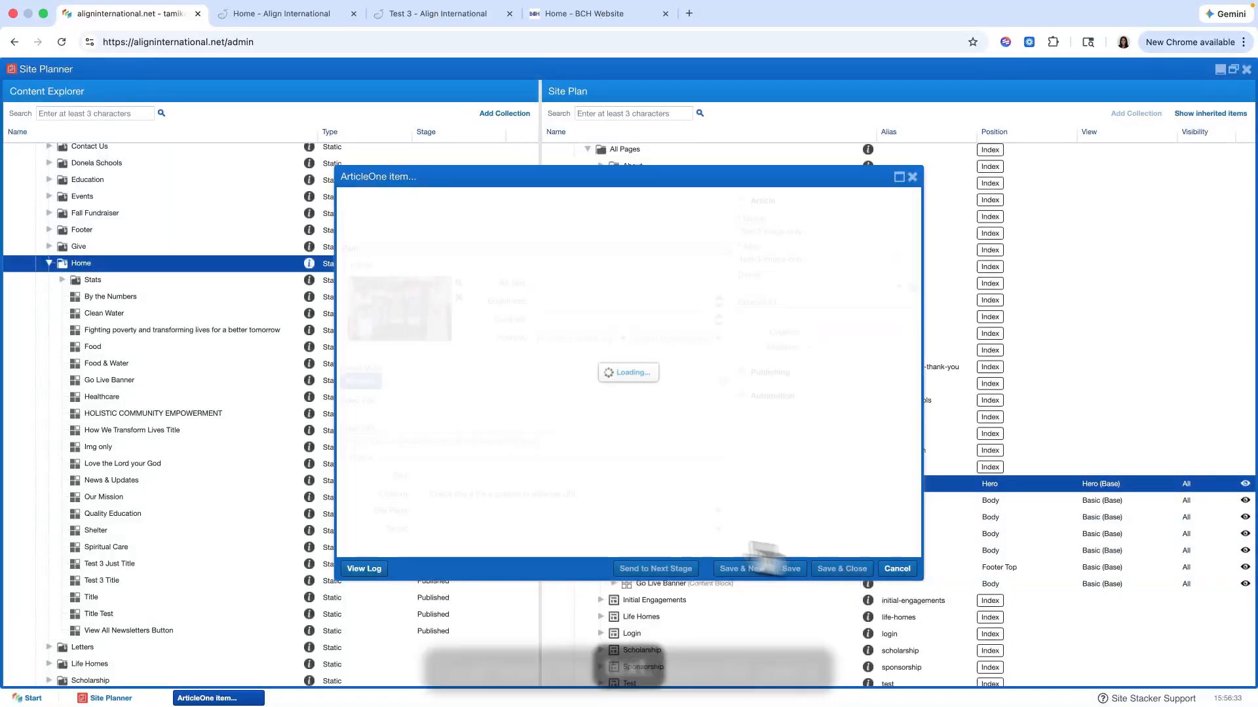
Step: Open the "Test 3 Image only" item to review its image and text fields, and close it
scroll(134, 593, down, 2)
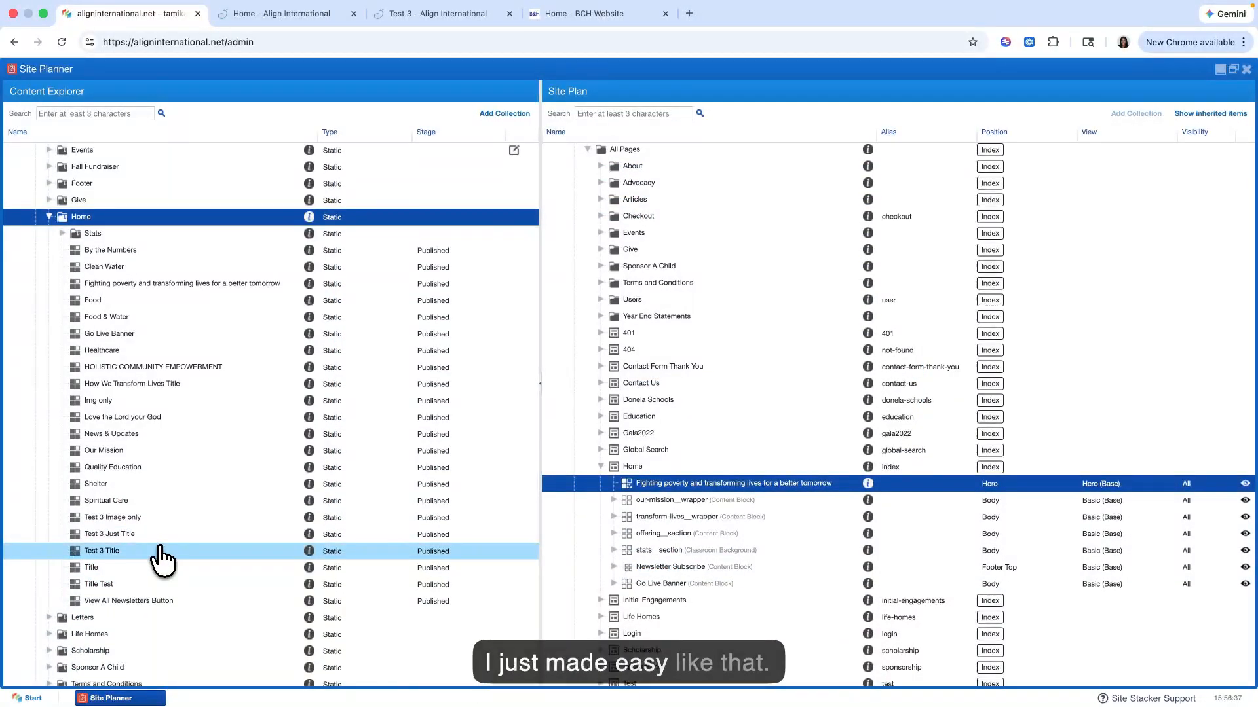
right_click(143, 520)
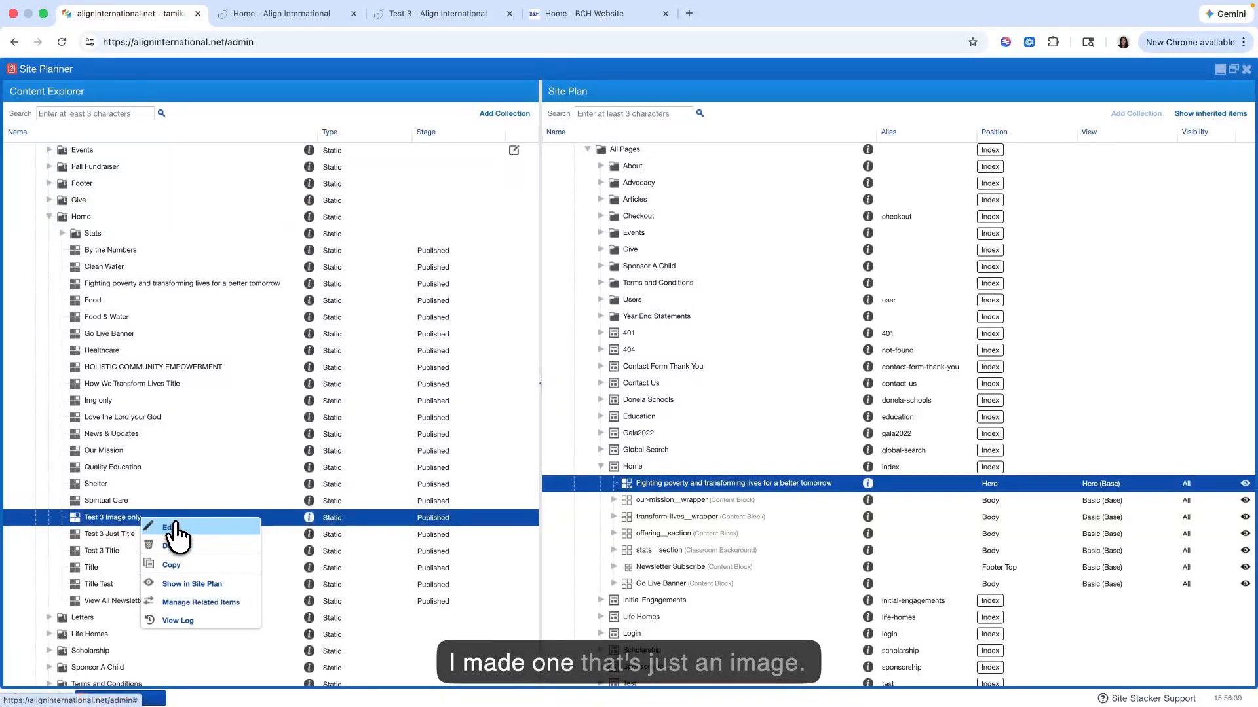
click(177, 530)
scroll(600, 327, down, 5)
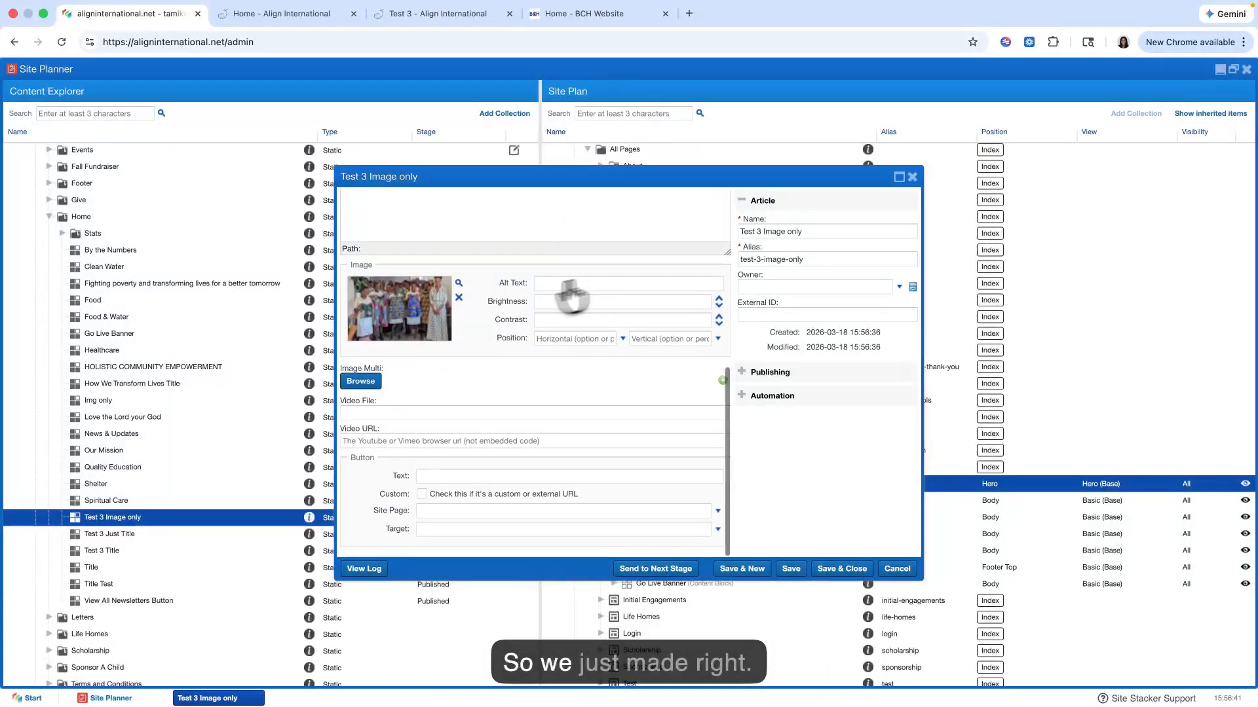
scroll(432, 387, up, 5)
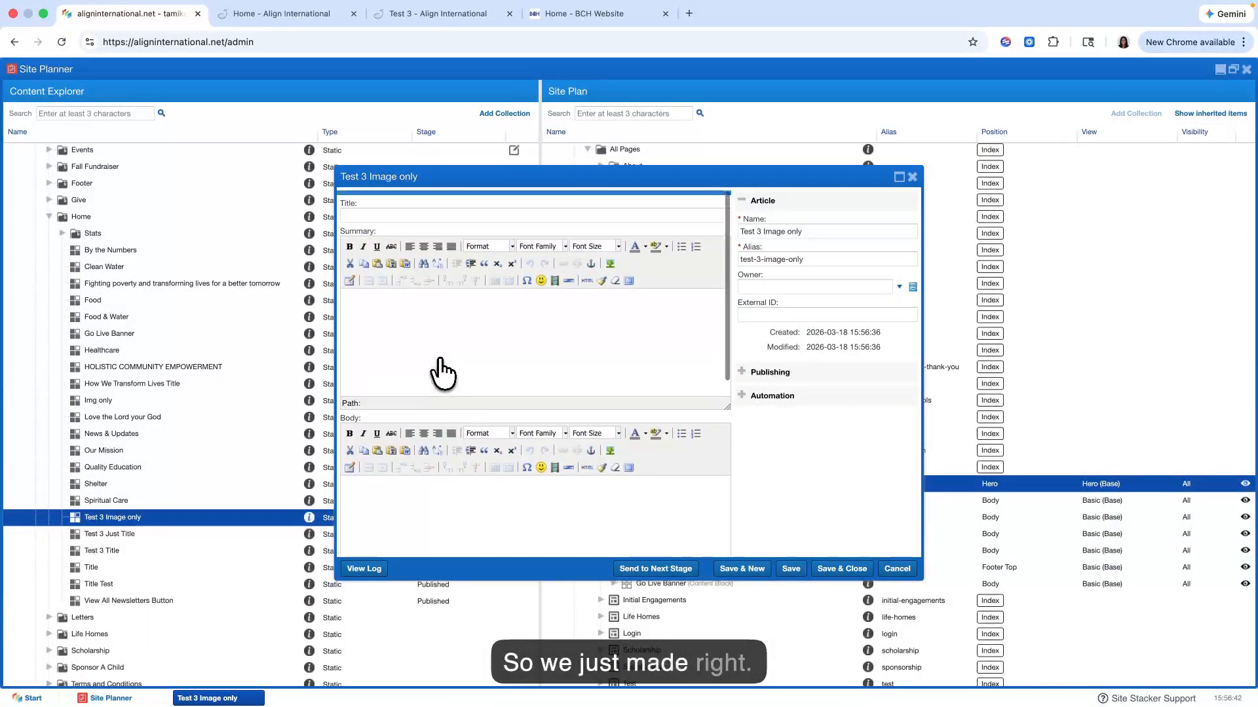
click(912, 177)
Step: Open the "Test 3 Just Title" item to review its body text and image section, and close it
right_click(139, 534)
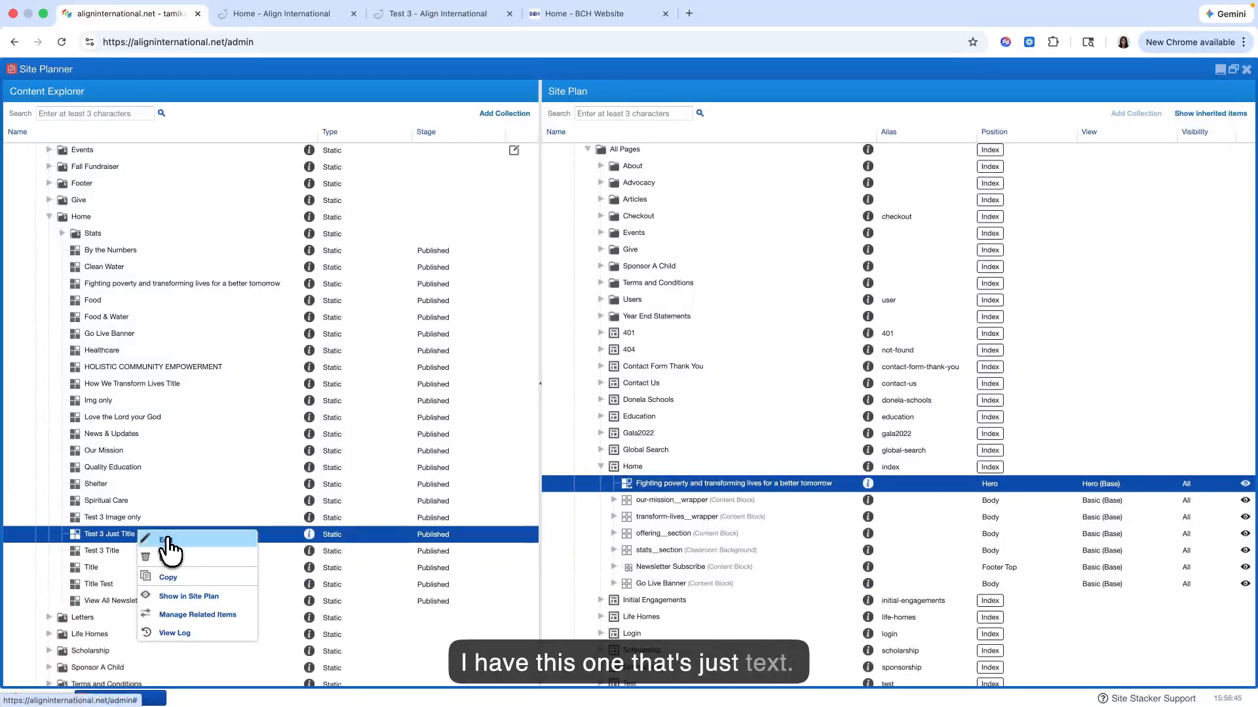
click(167, 541)
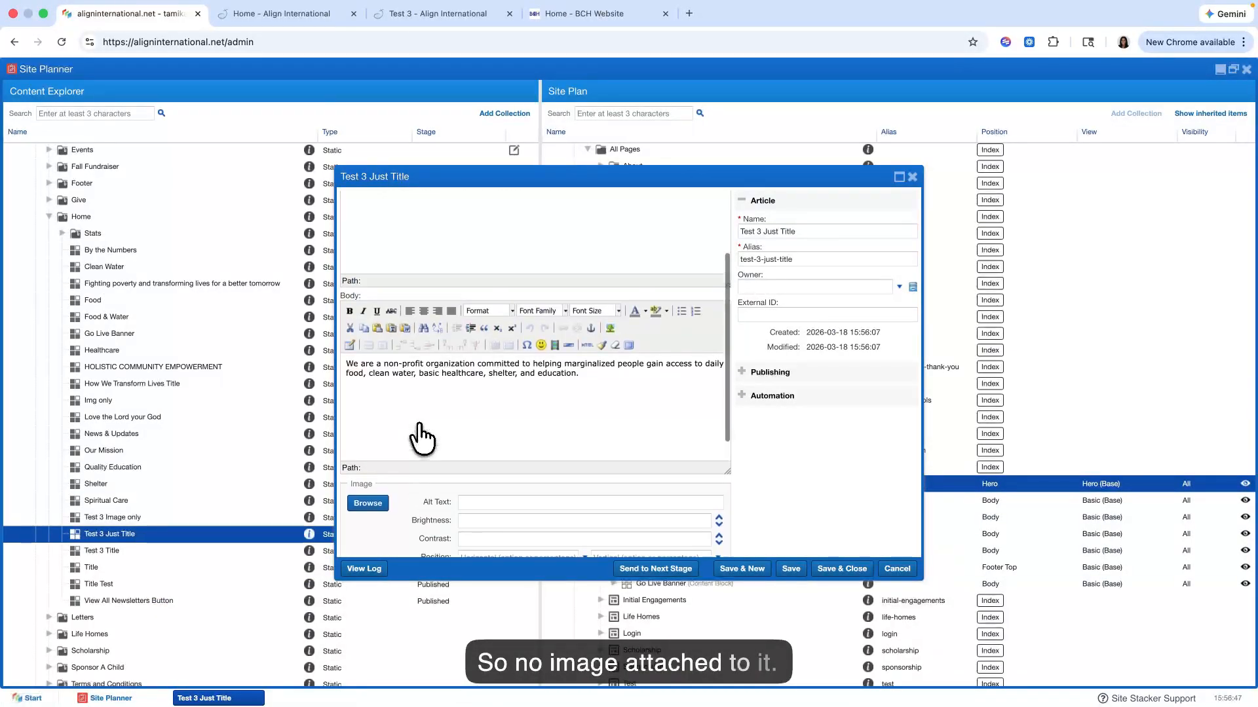
scroll(421, 437, up, 3)
click(911, 177)
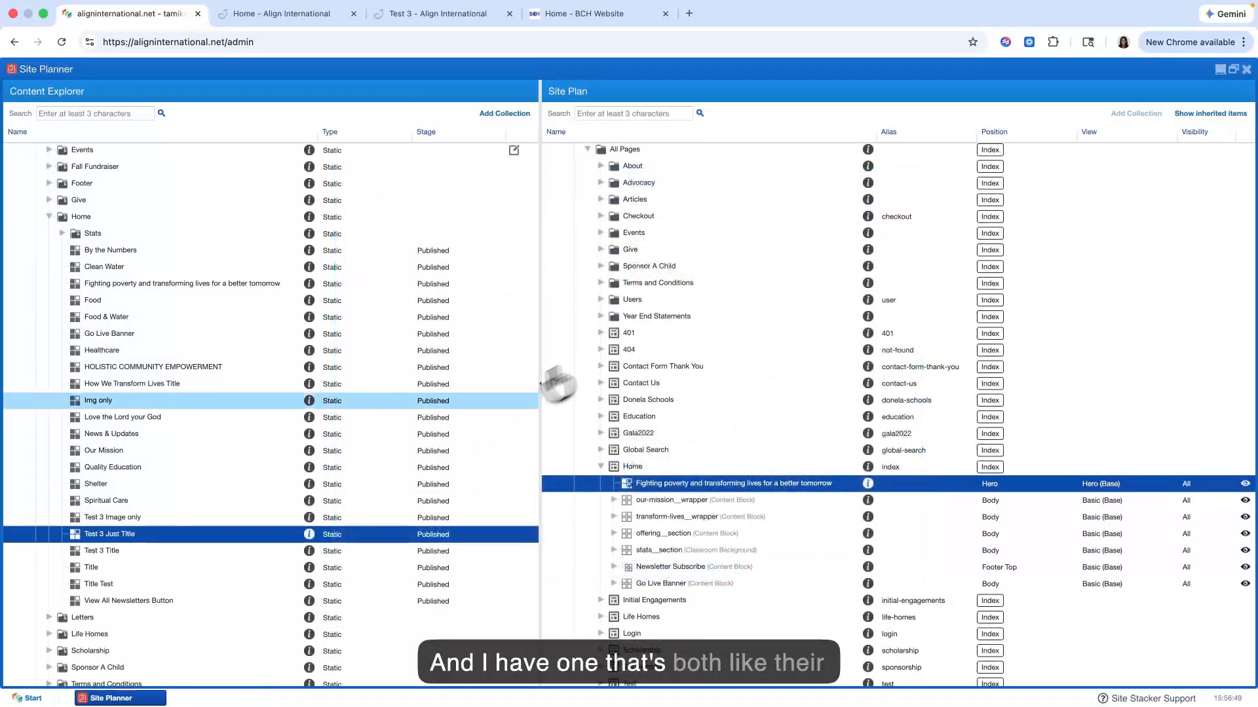
Step: Open the "Test 3 Title" item to review its text, image and button settings, and close it
right_click(186, 555)
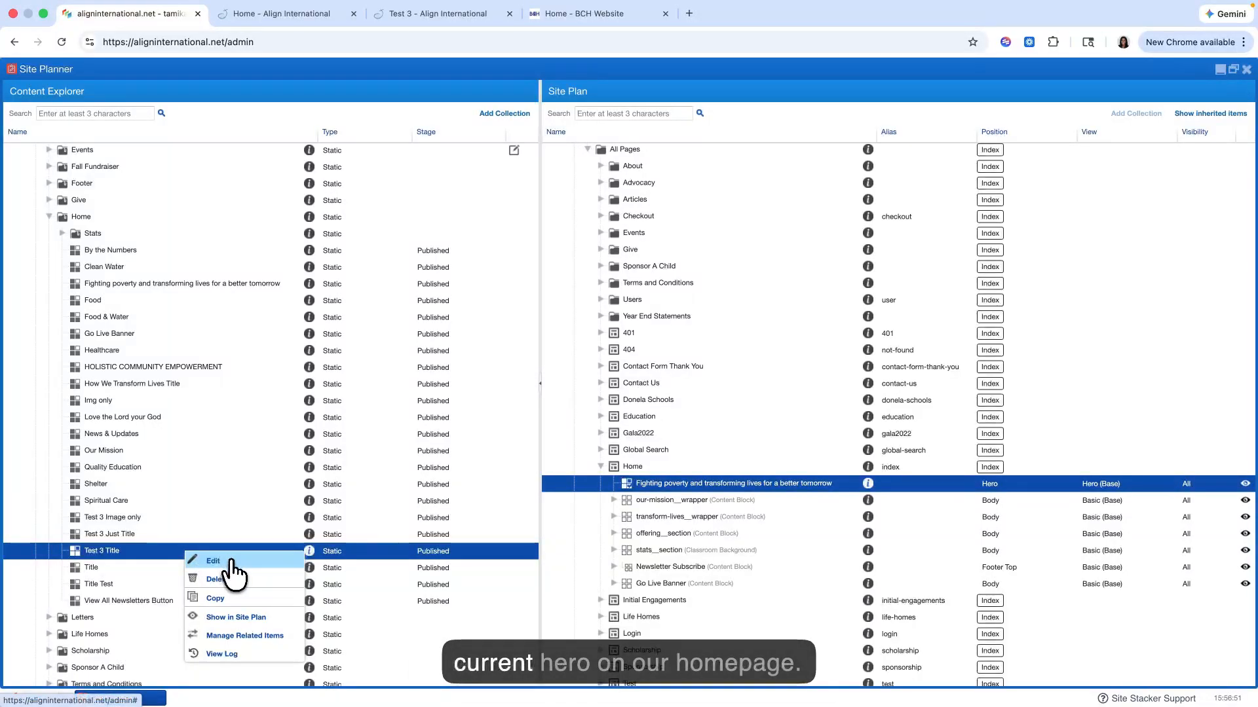
click(231, 562)
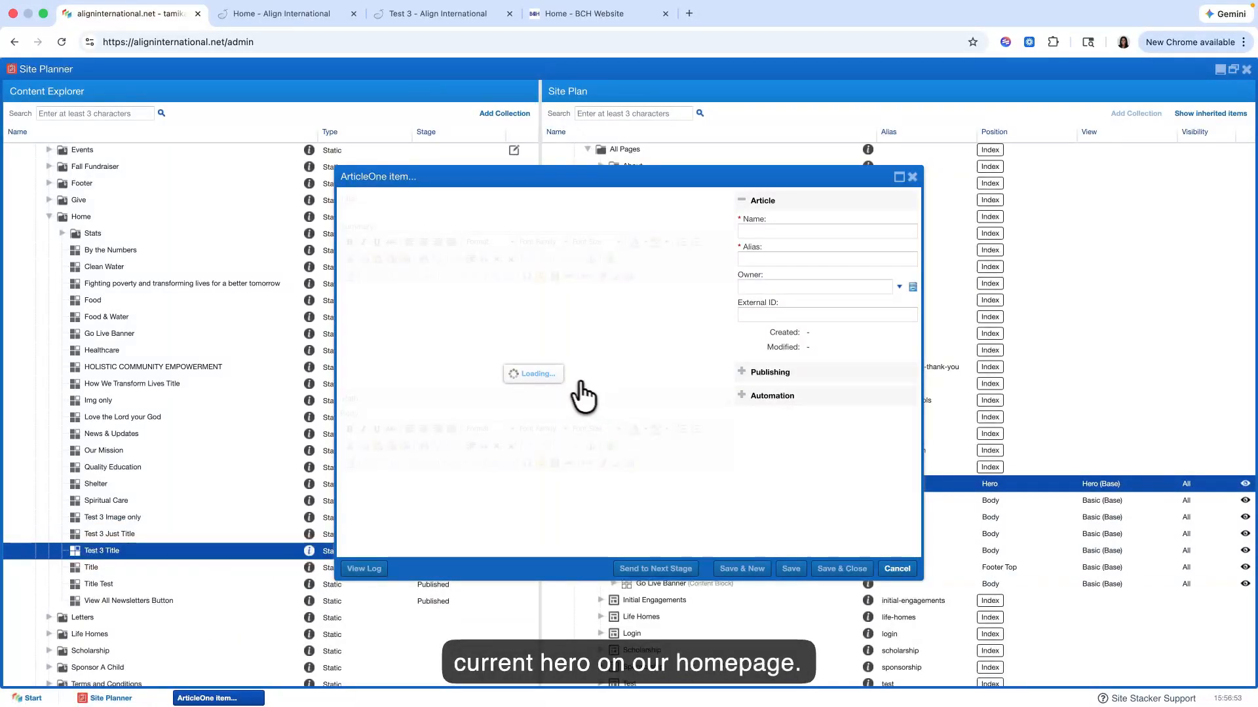
scroll(571, 382, down, 5)
scroll(570, 382, up, 5)
scroll(570, 382, down, 5)
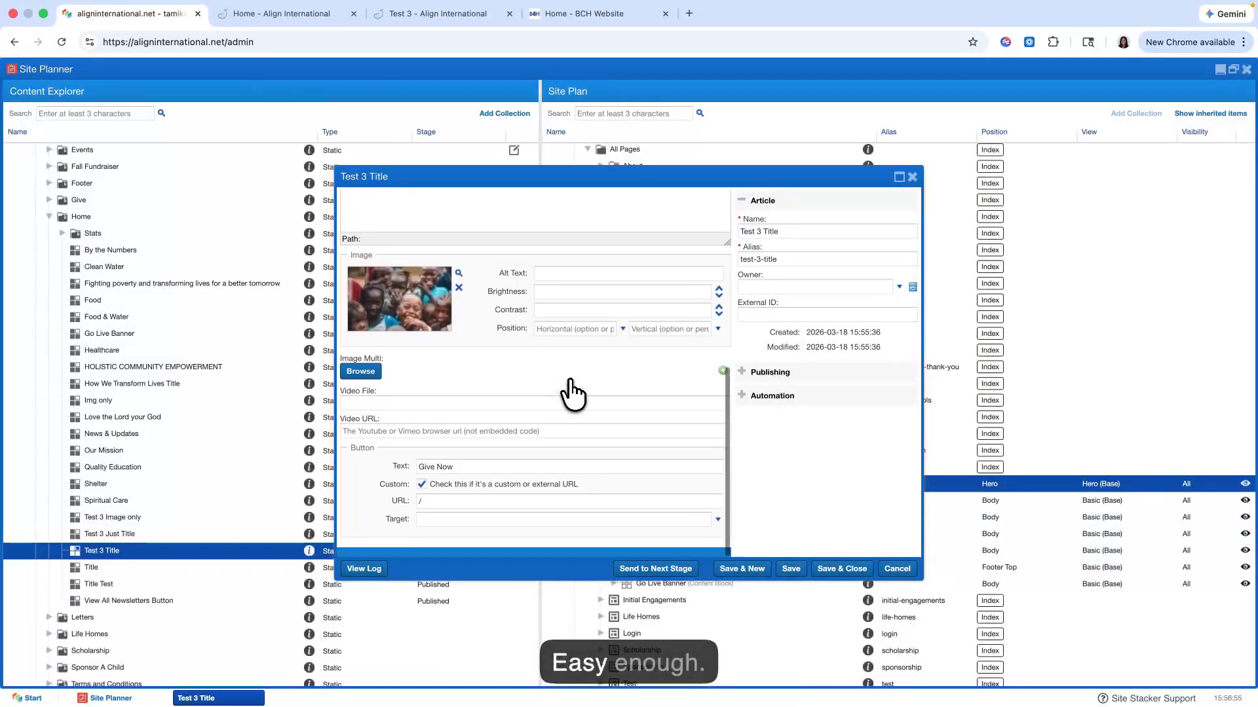
scroll(570, 391, up, 3)
click(910, 176)
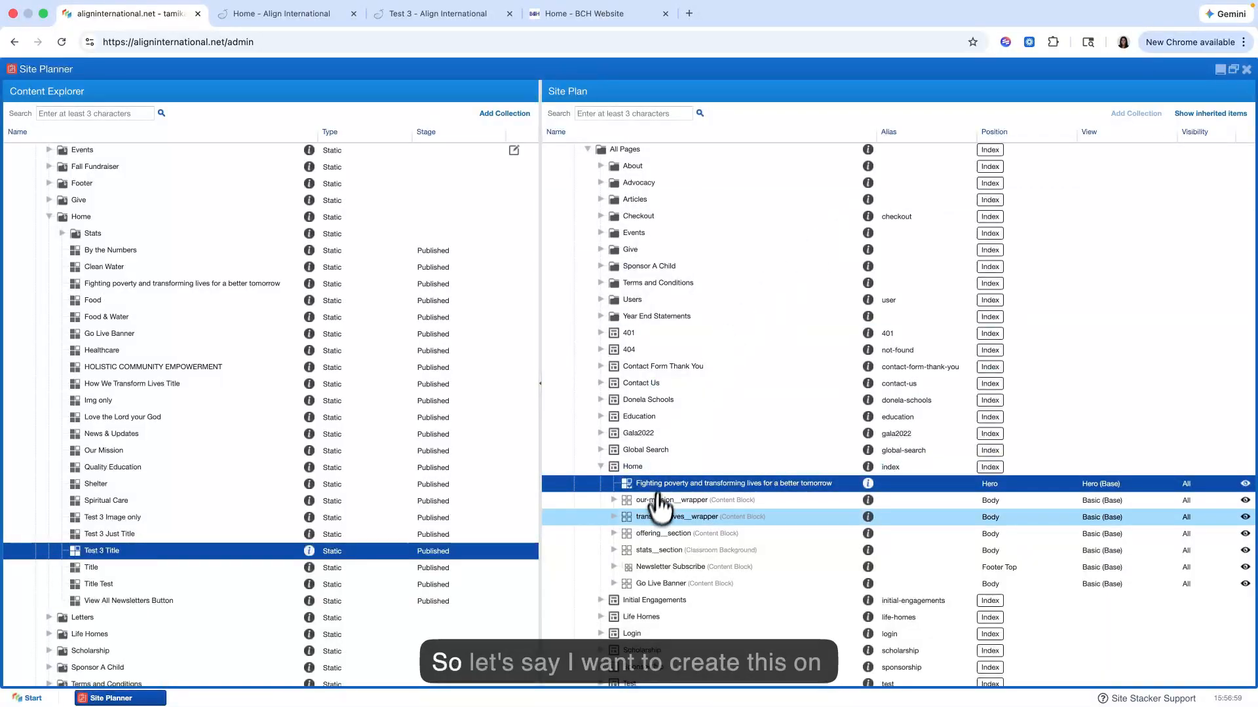
Step: Open the hero item under the Home page in the Site Plan for a brief look and close it
scroll(662, 505, down, 3)
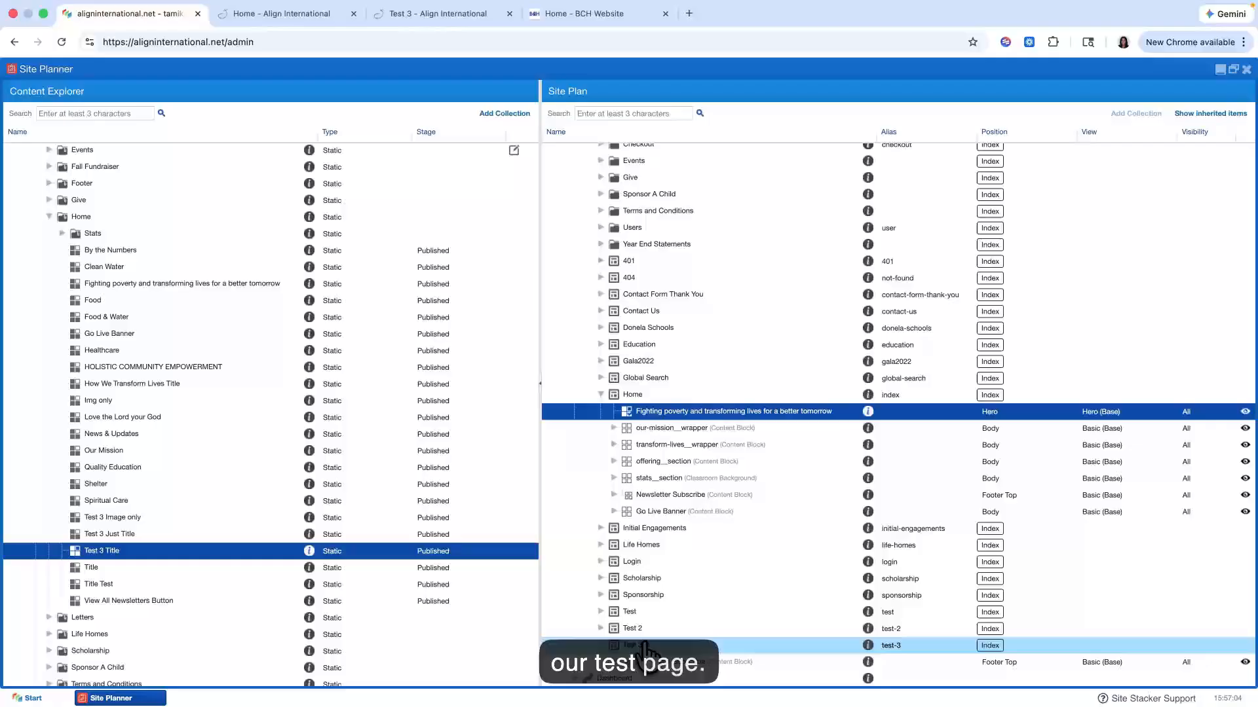
right_click(673, 412)
click(687, 431)
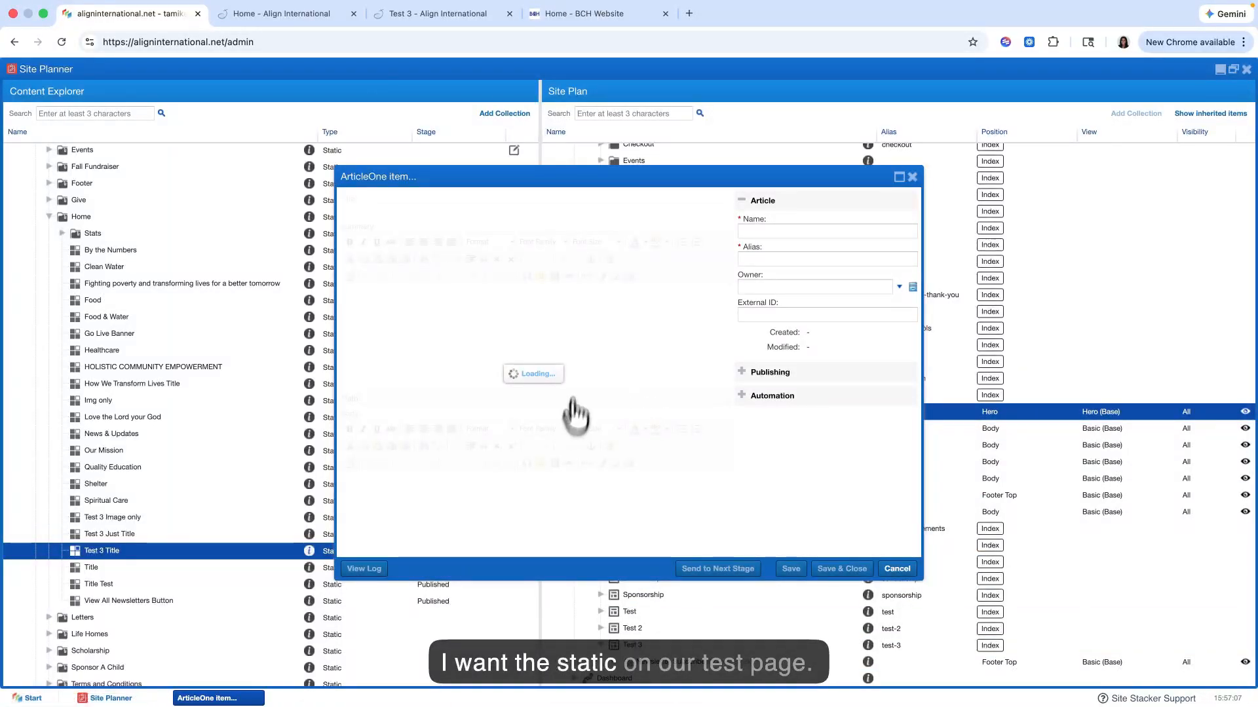
click(911, 177)
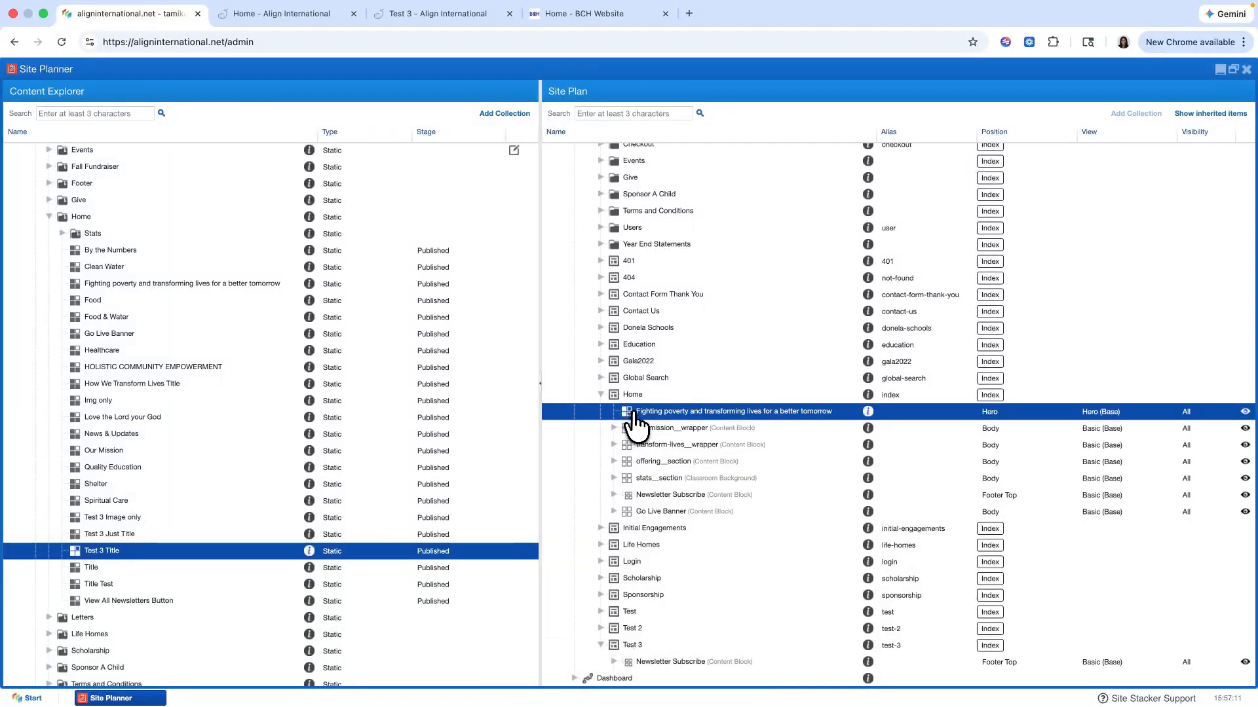
Step: Place the "Test 3 Title" item on the Test 3 page in the Site Plan and choose Hero as its position
scroll(627, 577, down, 1)
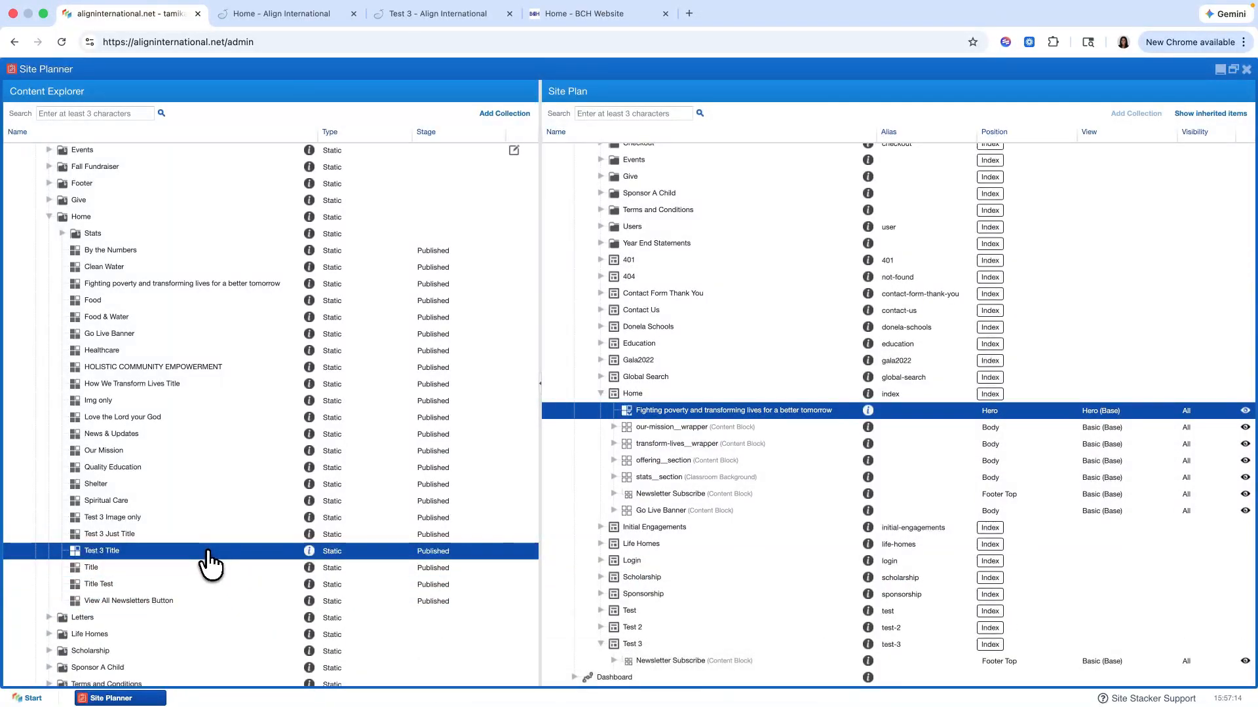
drag(210, 563, 663, 649)
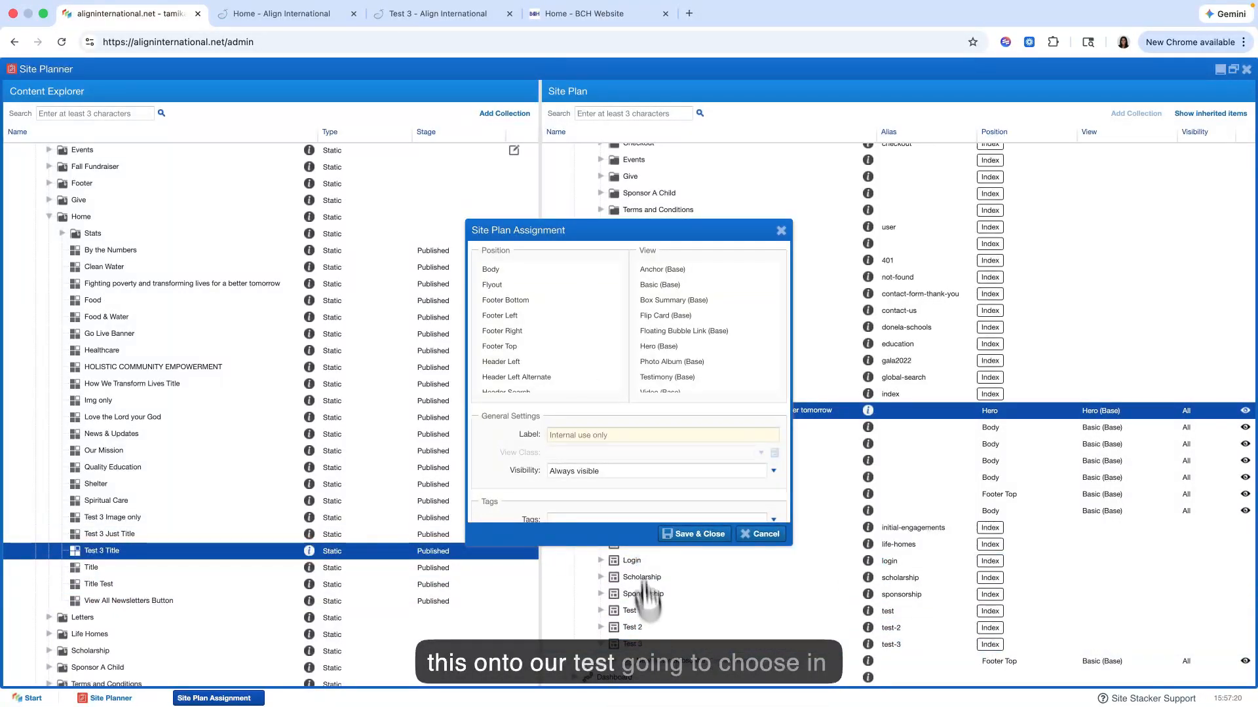
scroll(585, 375, down, 1)
scroll(566, 335, up, 1)
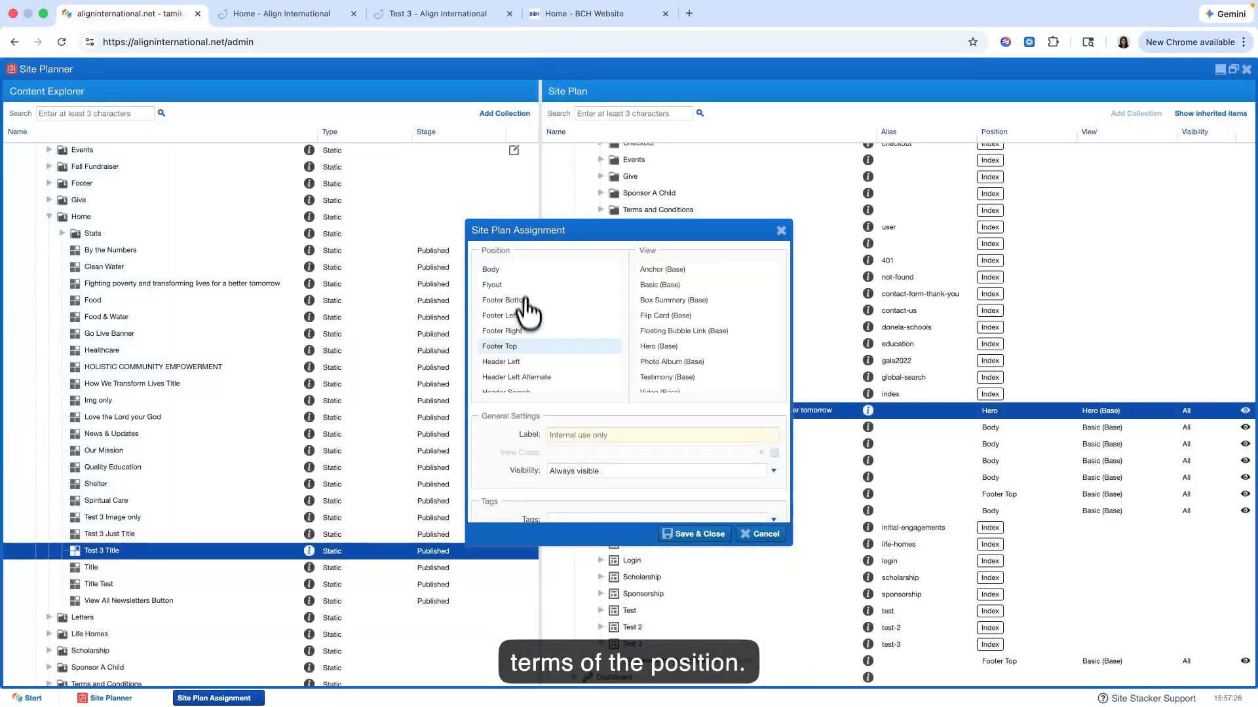
scroll(544, 315, down, 3)
scroll(525, 331, up, 1)
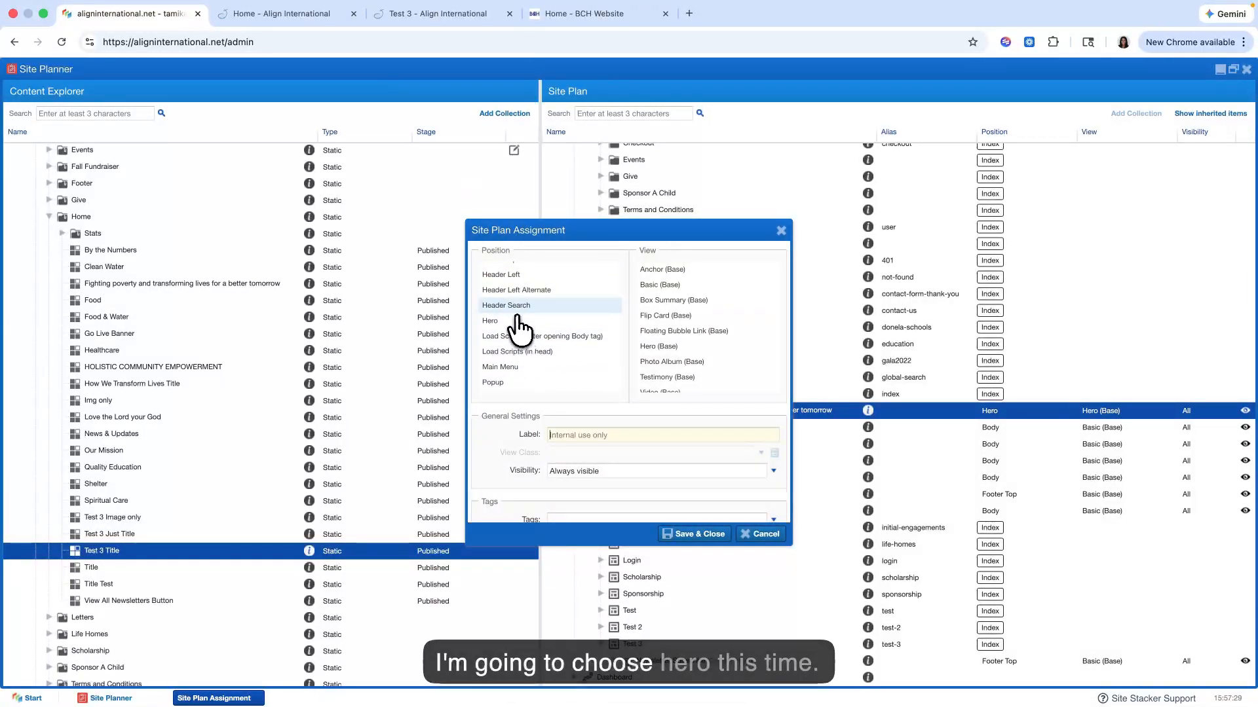
scroll(520, 327, up, 3)
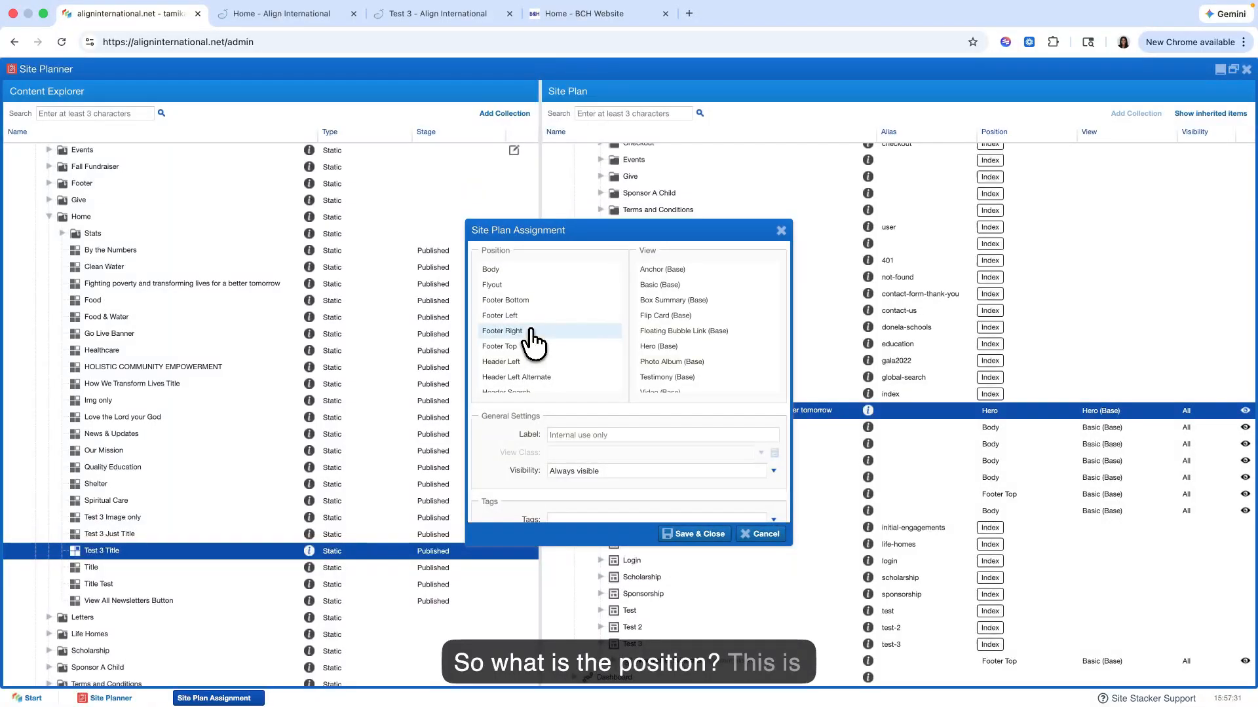
Step: Review the available position options and move the Site Plan Assignment dialog aside to compare them with the Home page's item positions
scroll(532, 338, down, 3)
scroll(532, 338, up, 2)
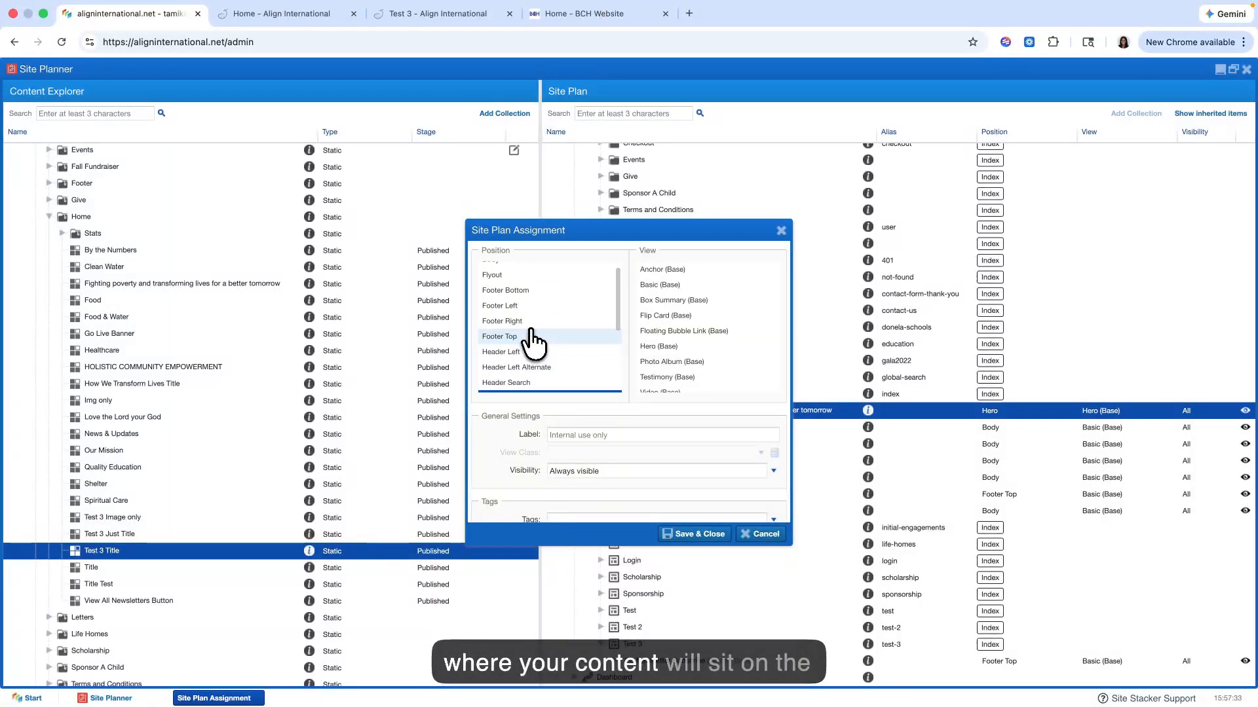
scroll(531, 338, down, 4)
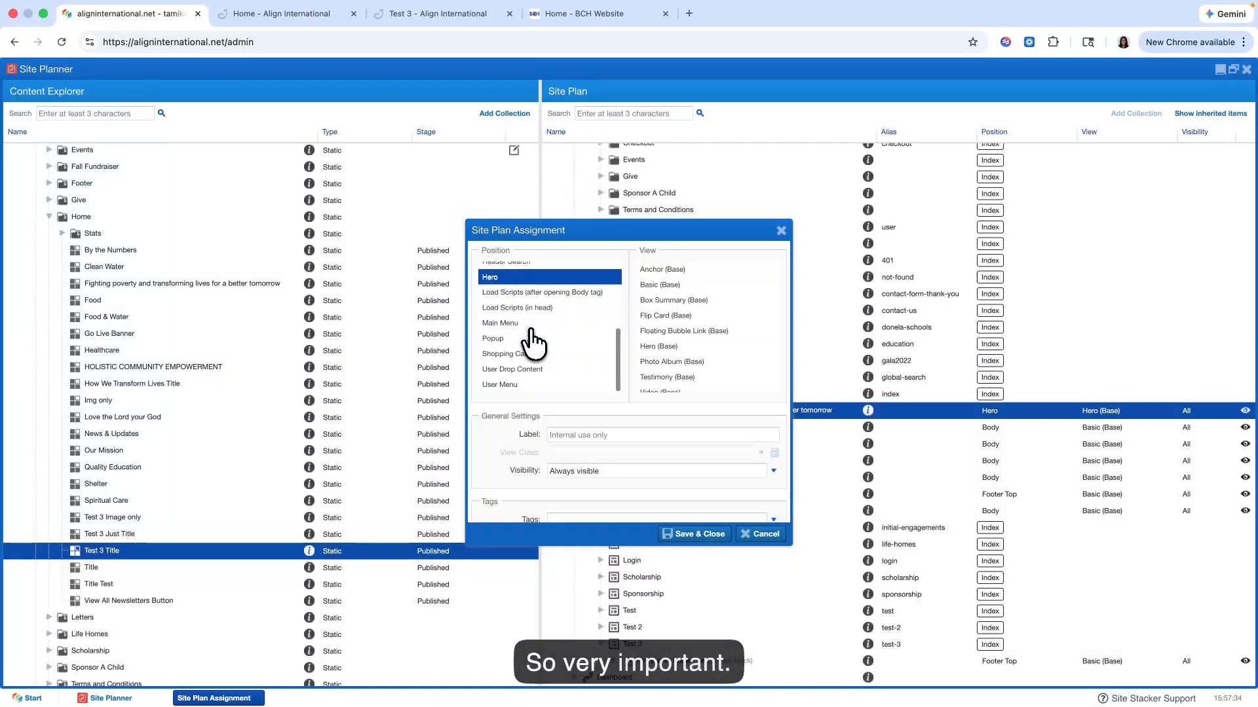
scroll(532, 338, up, 5)
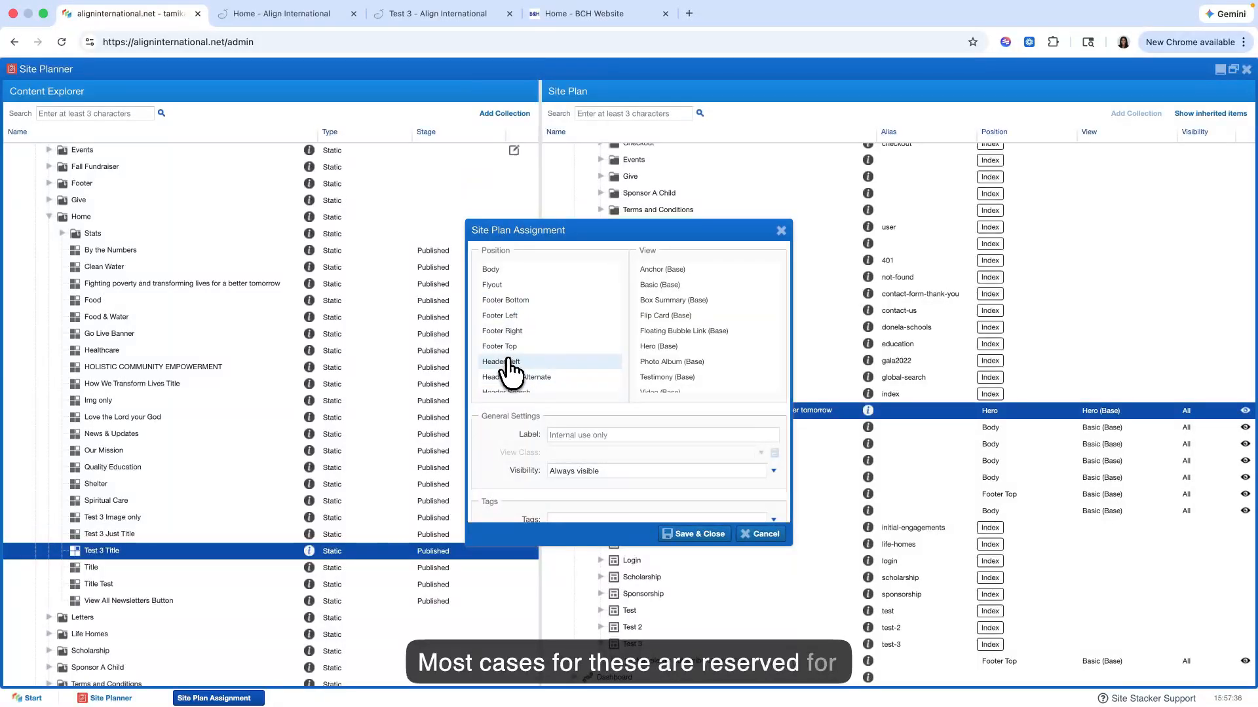
scroll(532, 338, down, 4)
scroll(509, 368, up, 3)
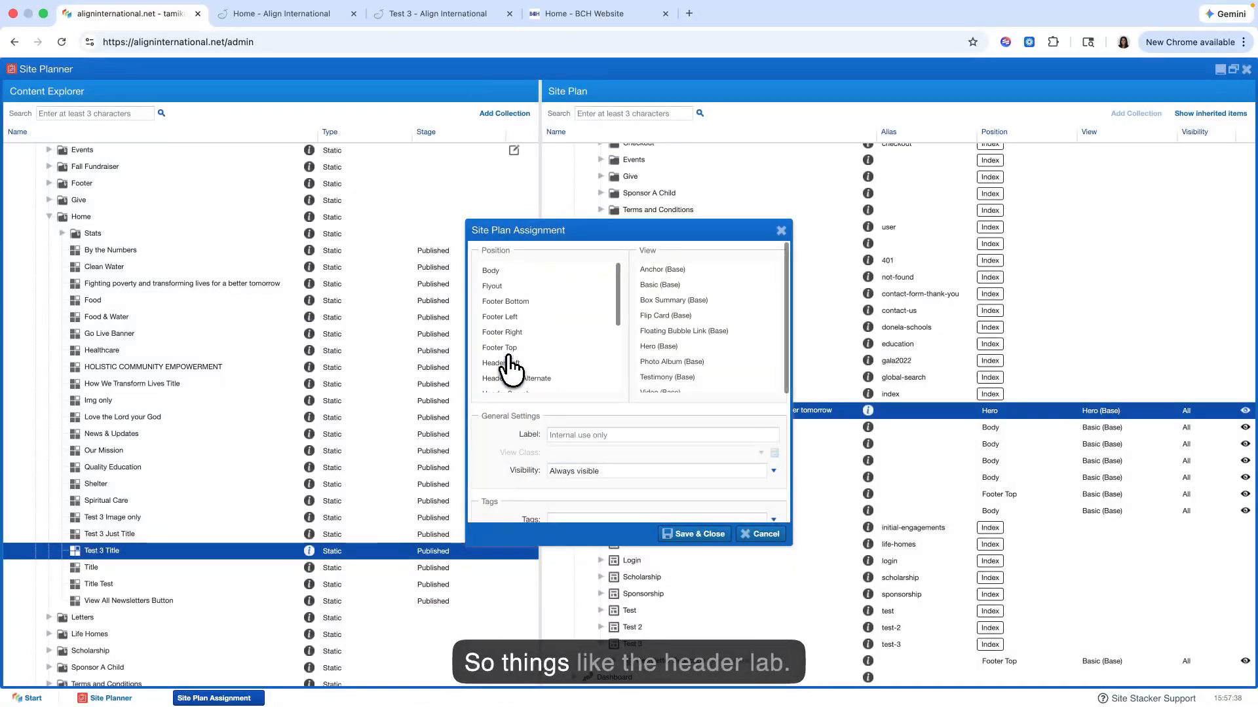
scroll(516, 378, down, 4)
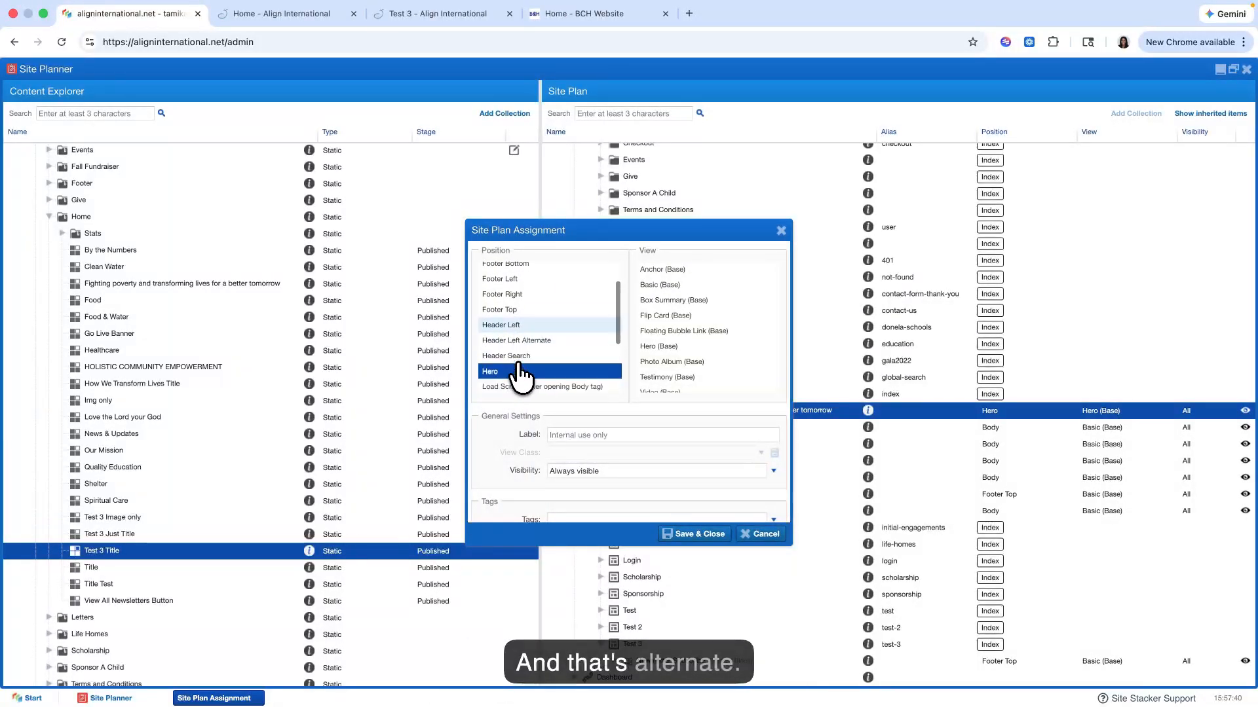
scroll(522, 378, up, 1)
scroll(520, 377, up, 2)
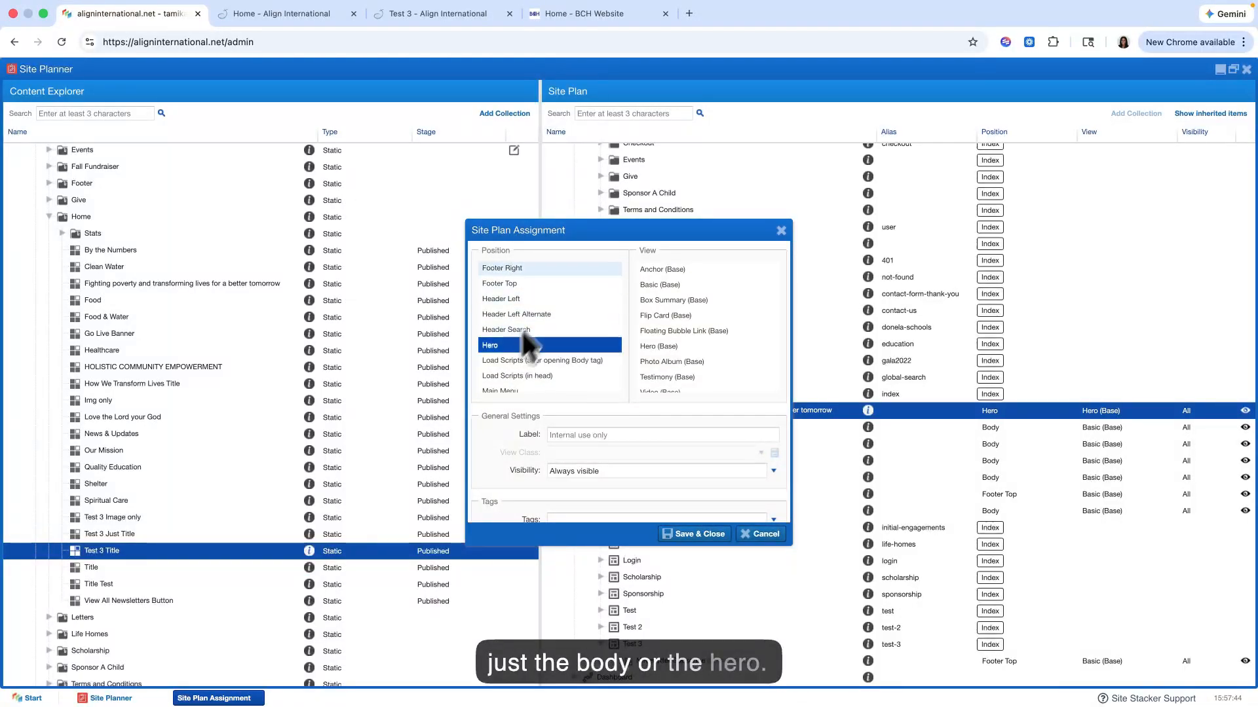
drag(603, 234, 374, 241)
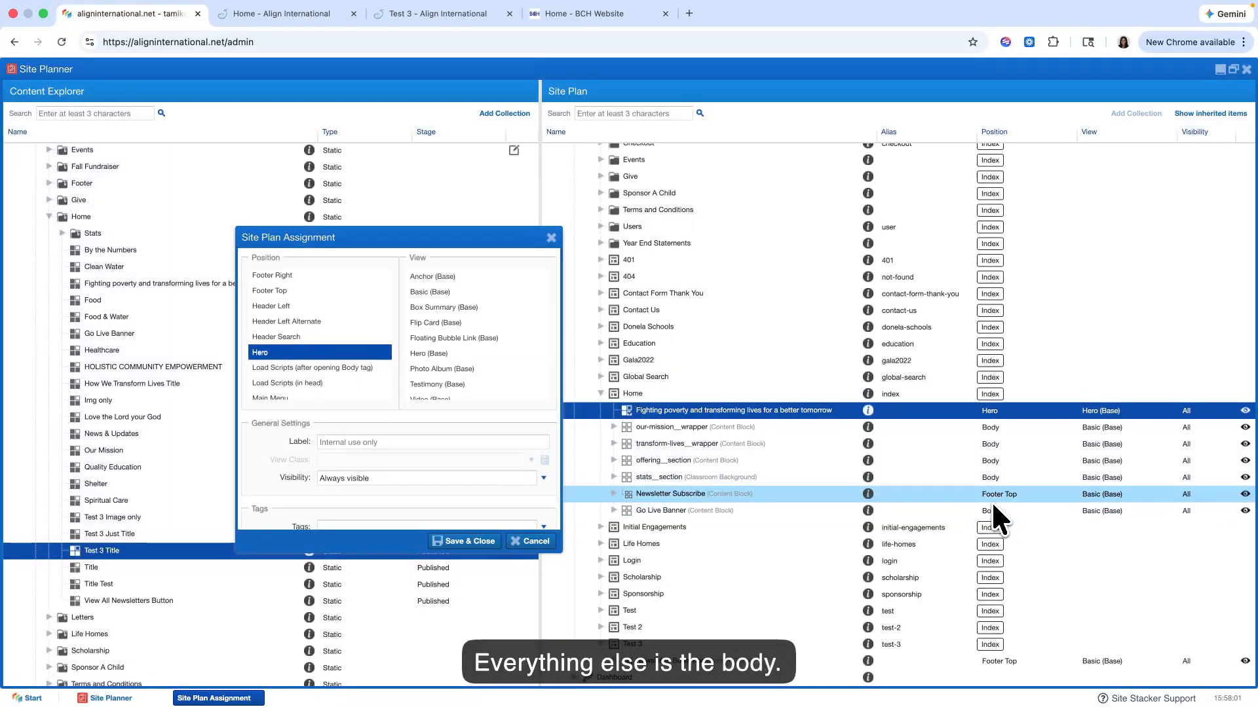
Step: Compare the position and view options for the Test 3 Title assignment and choose Basic (Base) as its view
scroll(309, 329, down, 2)
scroll(301, 320, up, 3)
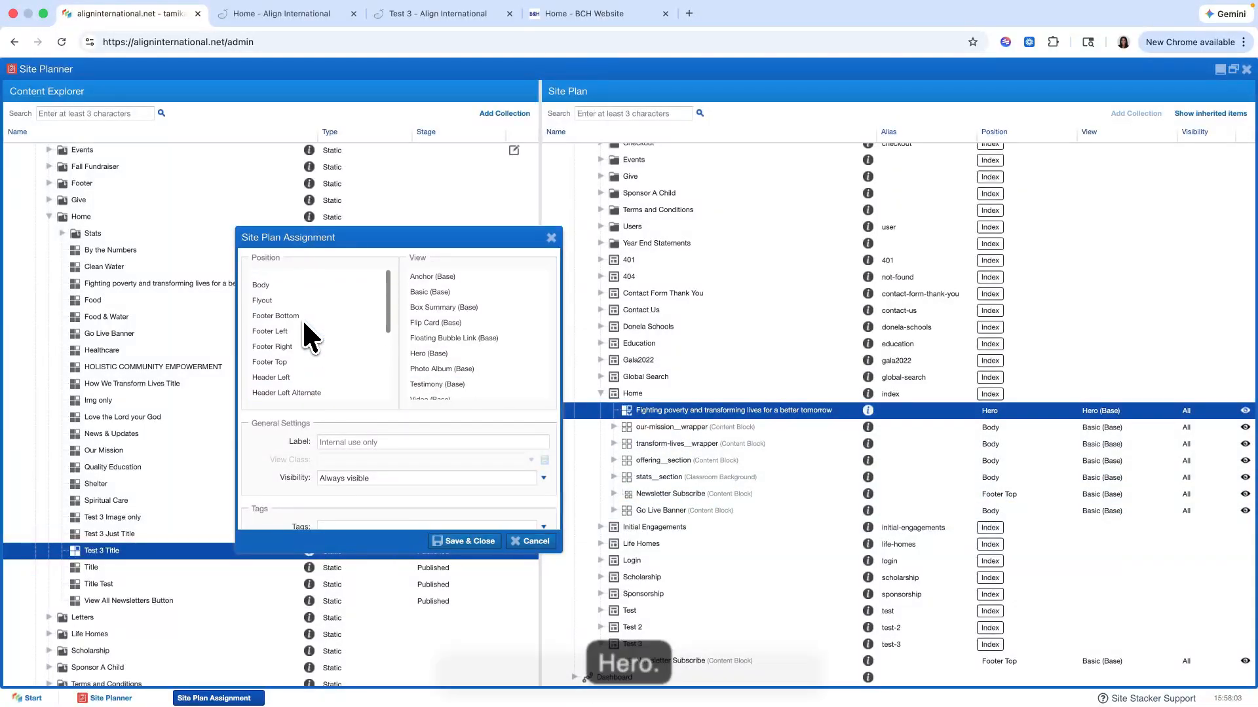
scroll(288, 355, down, 1)
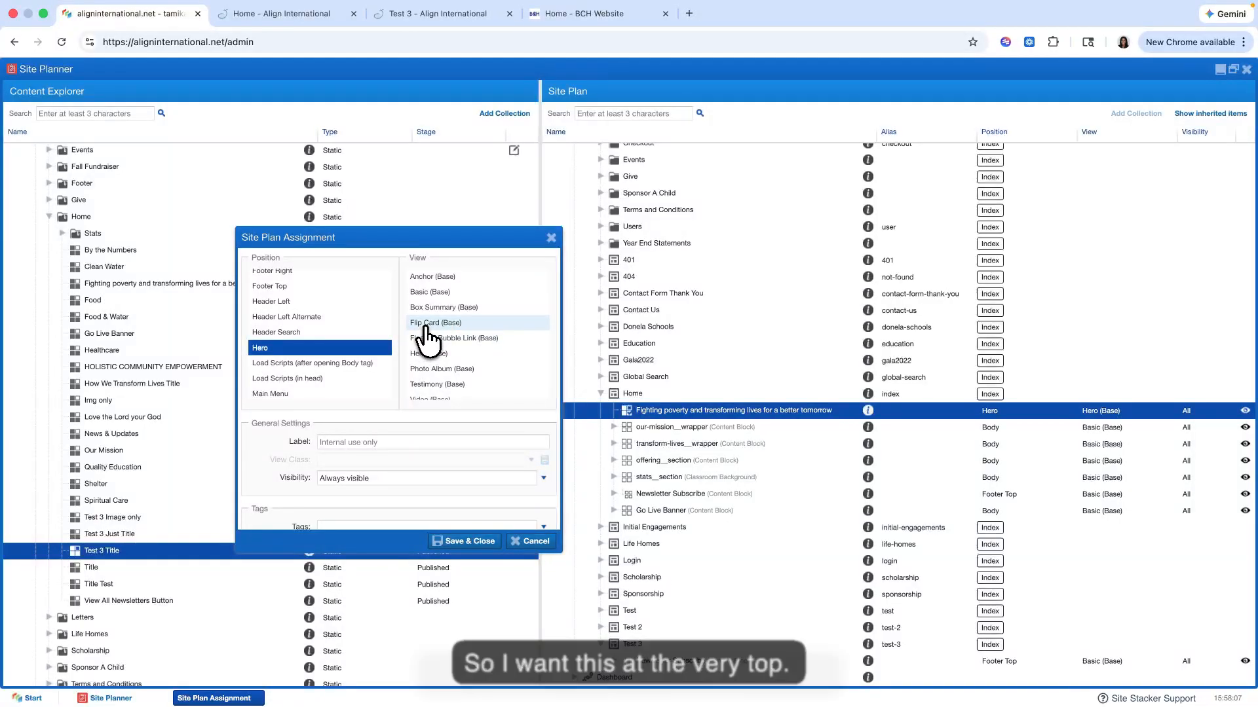
scroll(450, 338, down, 2)
scroll(449, 337, up, 2)
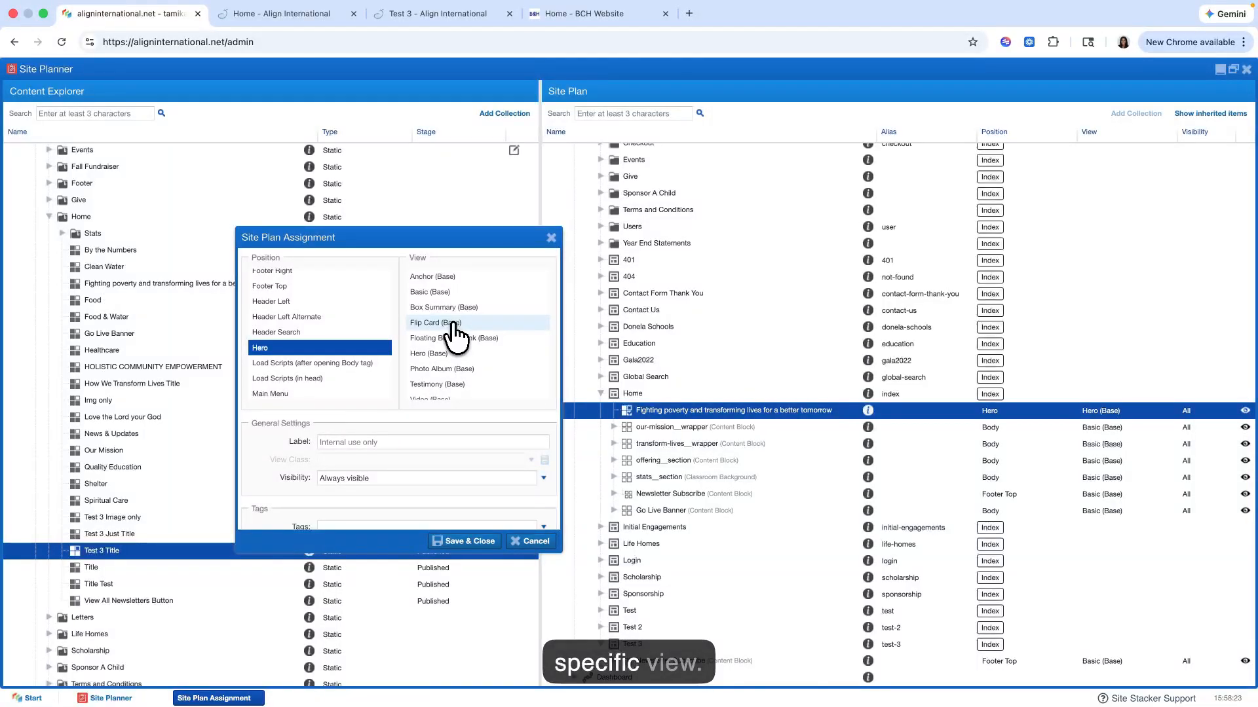
scroll(437, 338, down, 2)
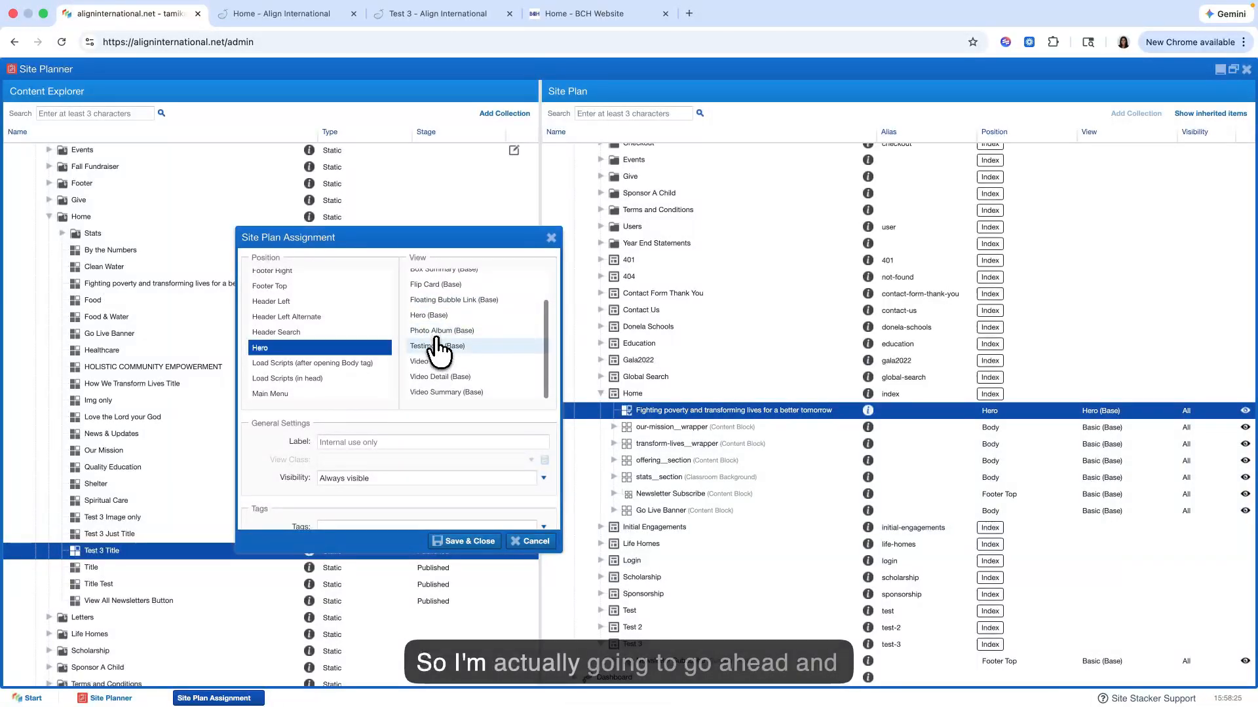
scroll(436, 339, up, 2)
click(446, 295)
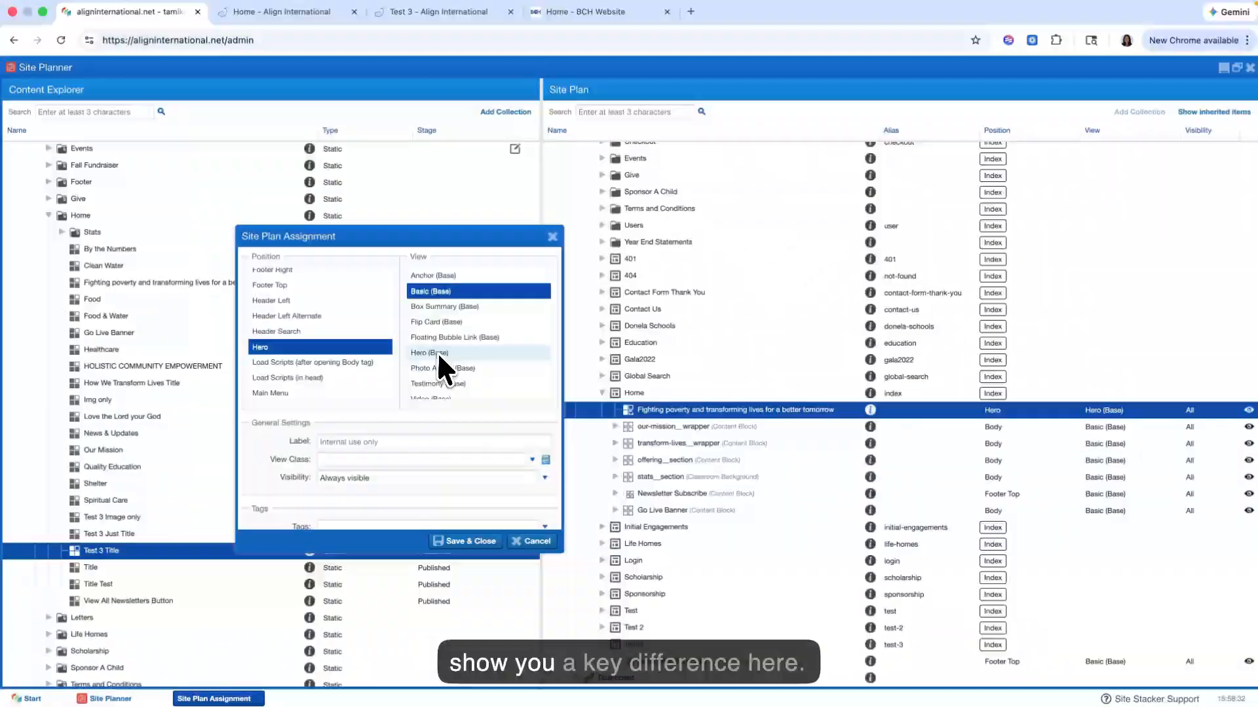
Step: Add the Text Center alignment class to the assignment's view classes
scroll(438, 351, down, 2)
click(371, 459)
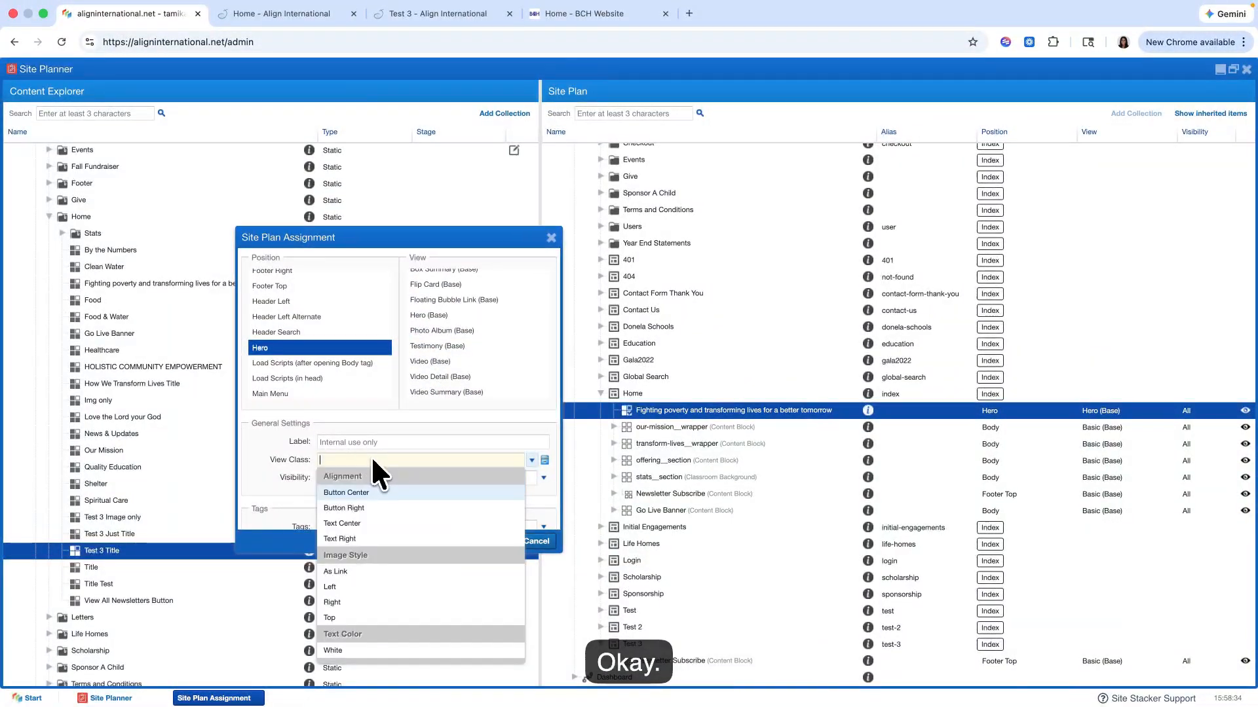
click(367, 524)
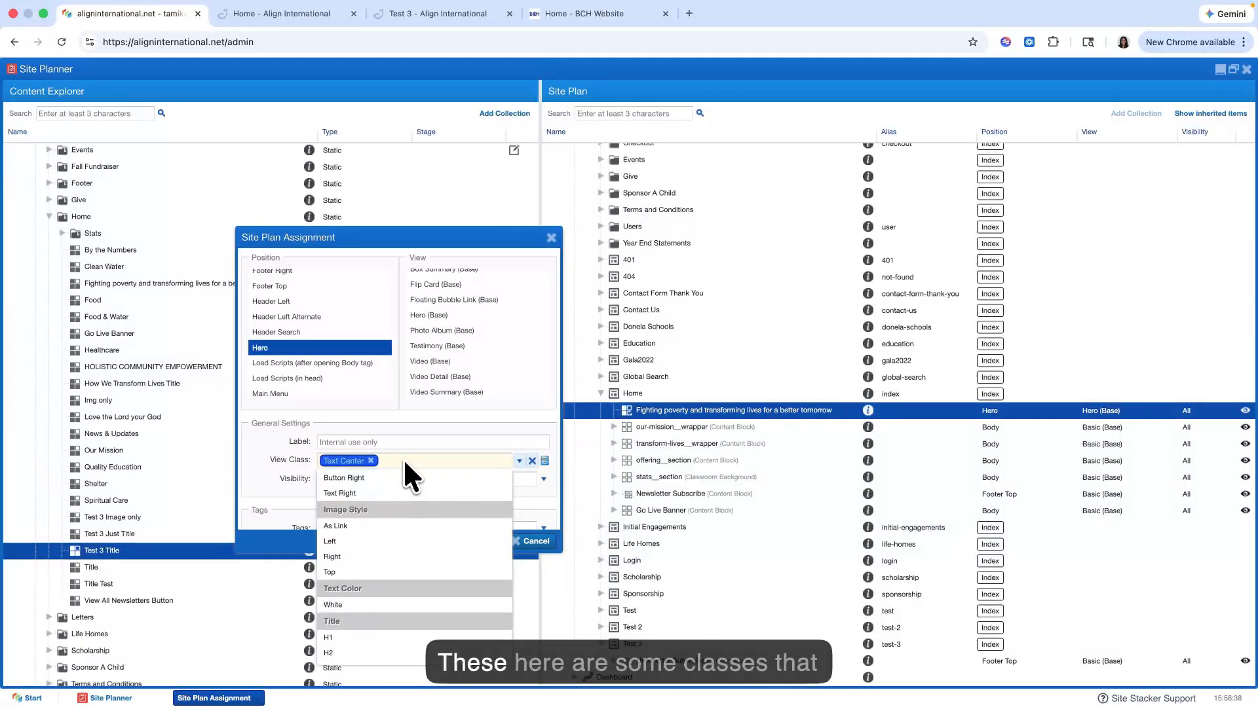
click(451, 458)
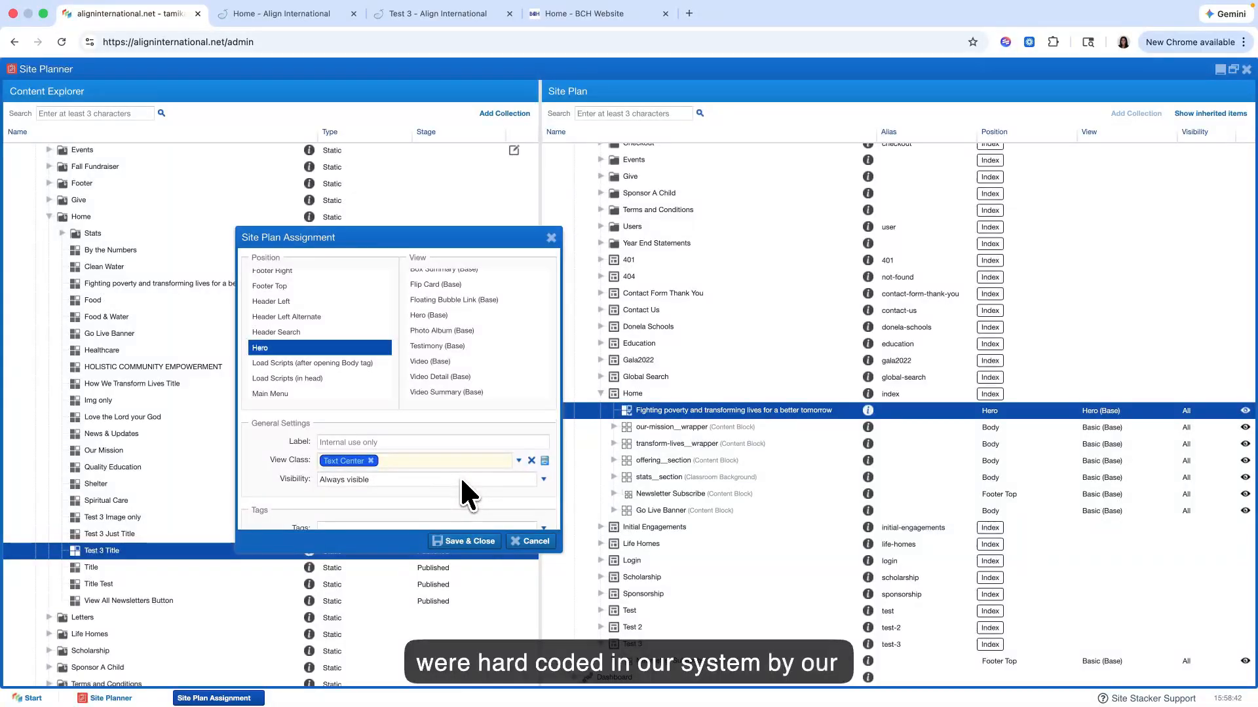
click(459, 470)
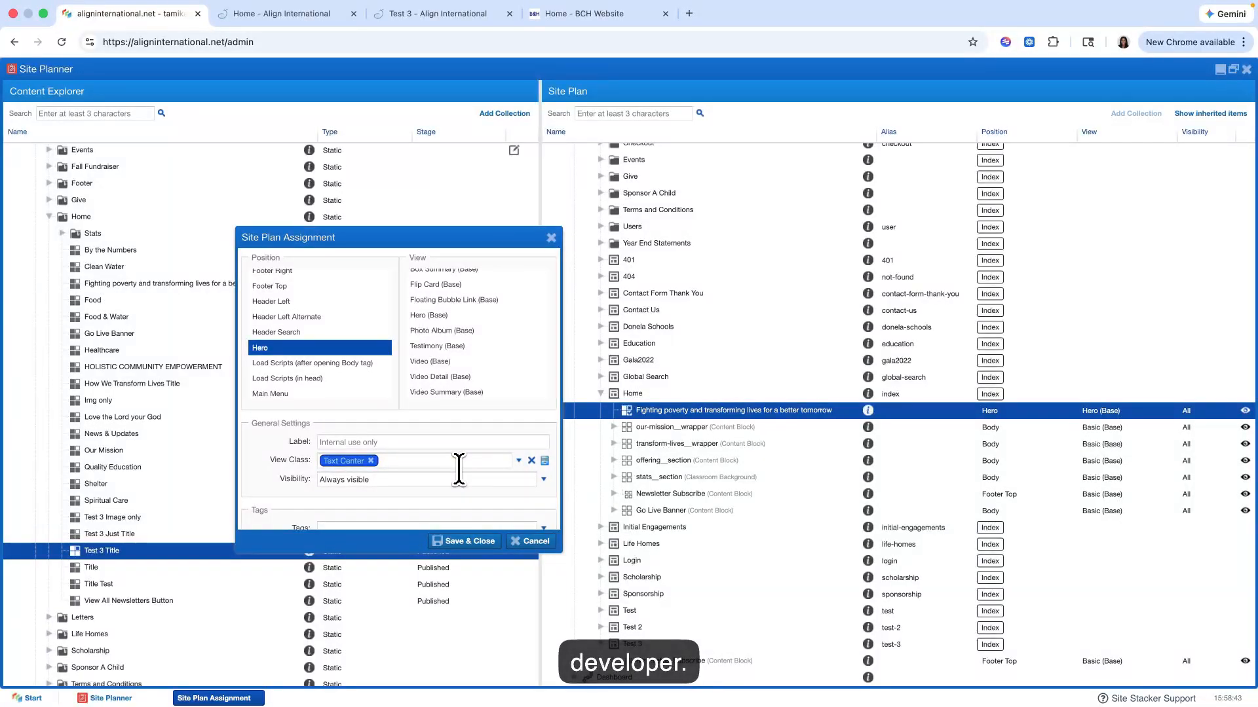
Step: Look through the available view classes and add the White text color class and the H1 title class
click(518, 461)
scroll(437, 545, down, 5)
scroll(434, 549, up, 5)
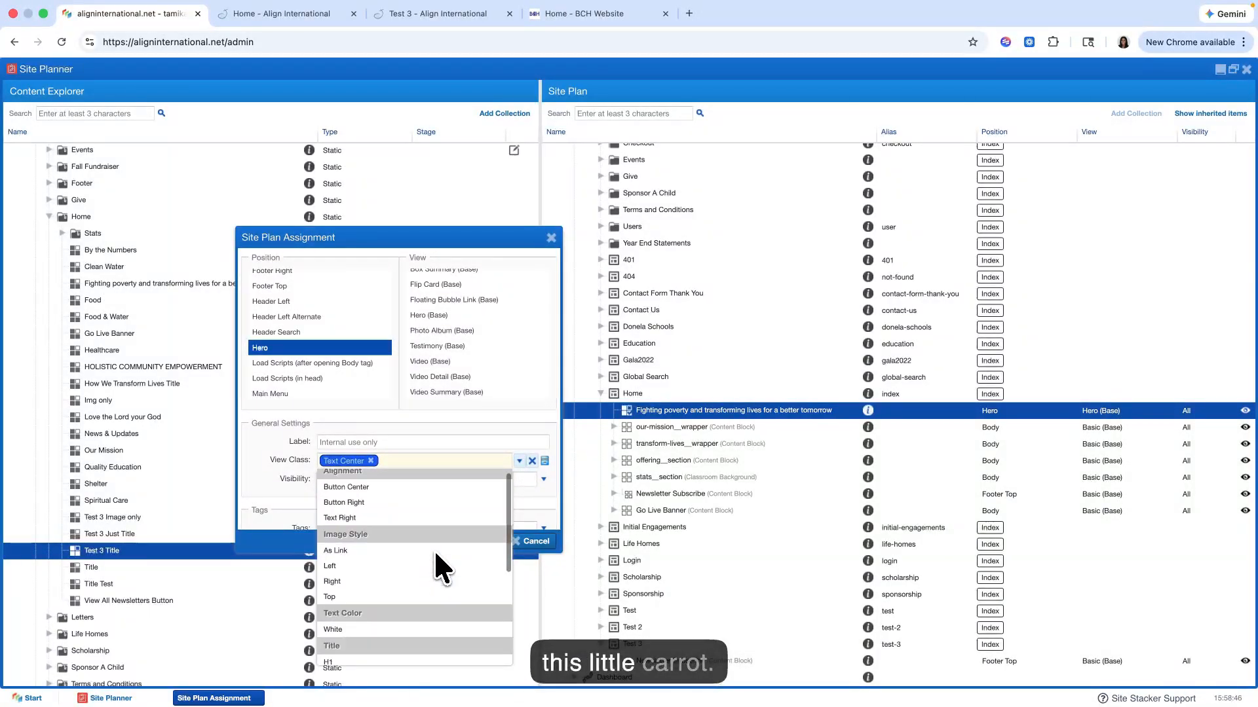
click(443, 459)
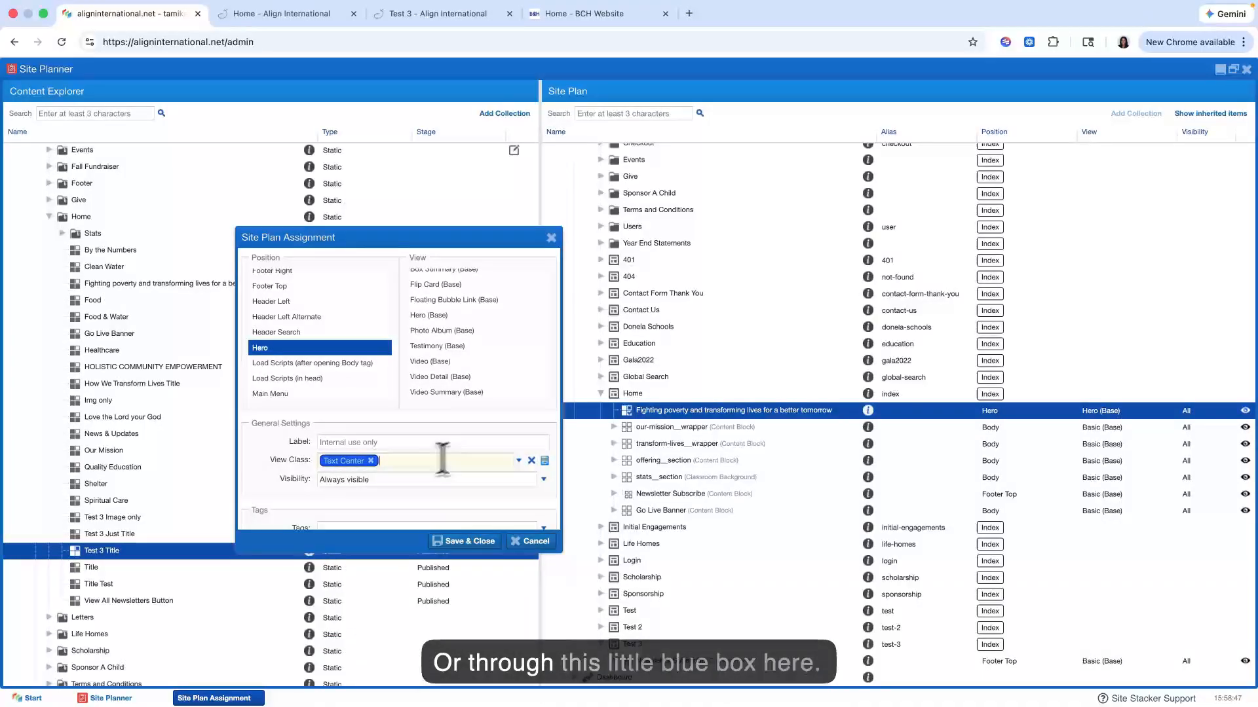
click(544, 461)
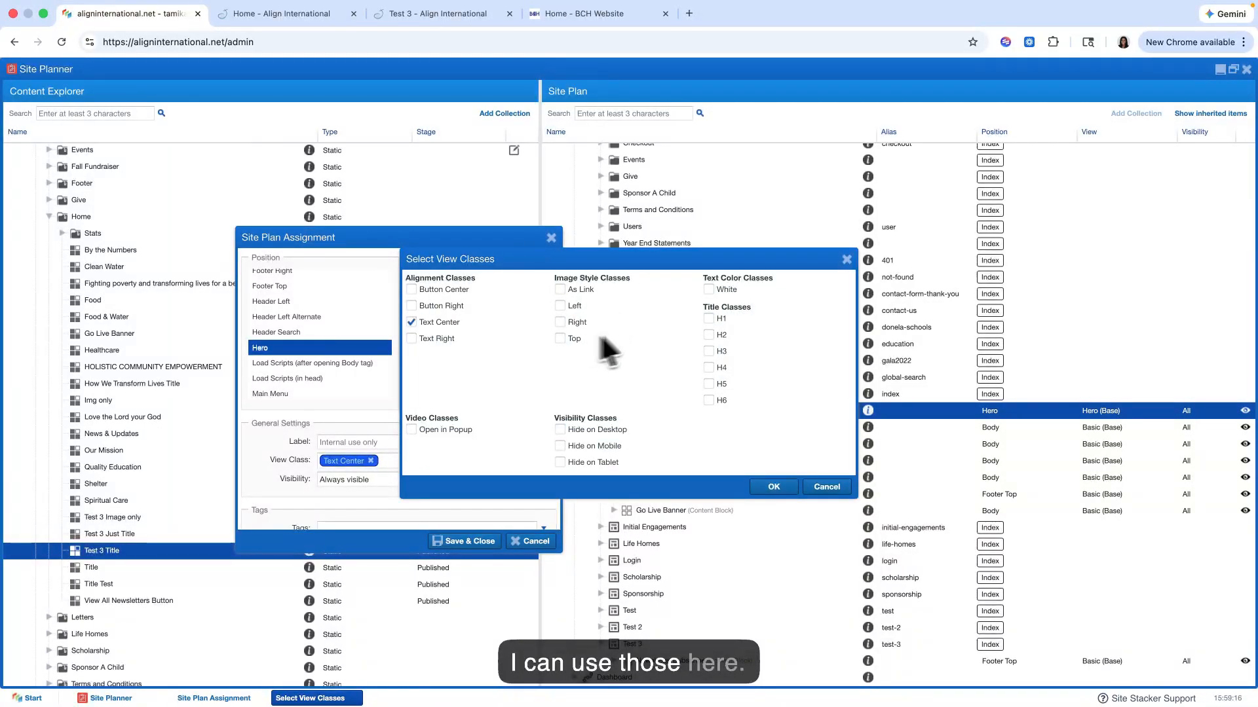
click(709, 290)
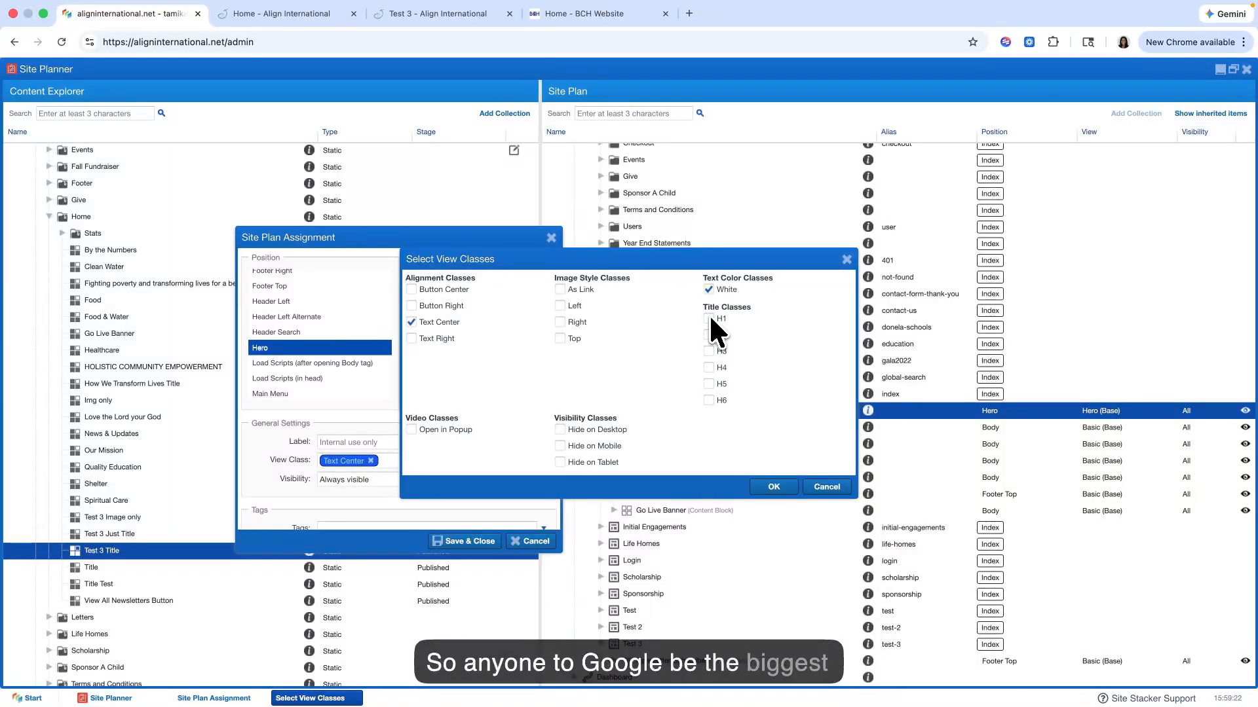
click(709, 318)
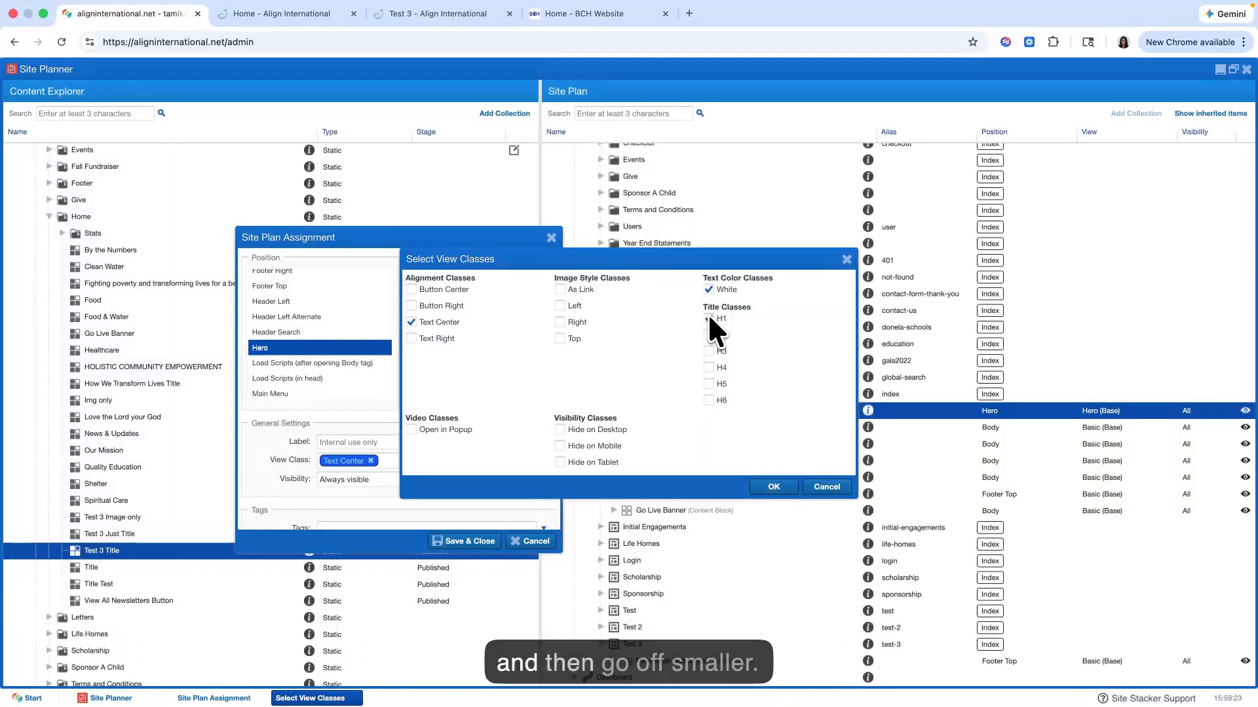
click(769, 488)
Step: Save the Test 3 Title assignment and switch to the live Test 3 page in the browser
scroll(452, 479, down, 5)
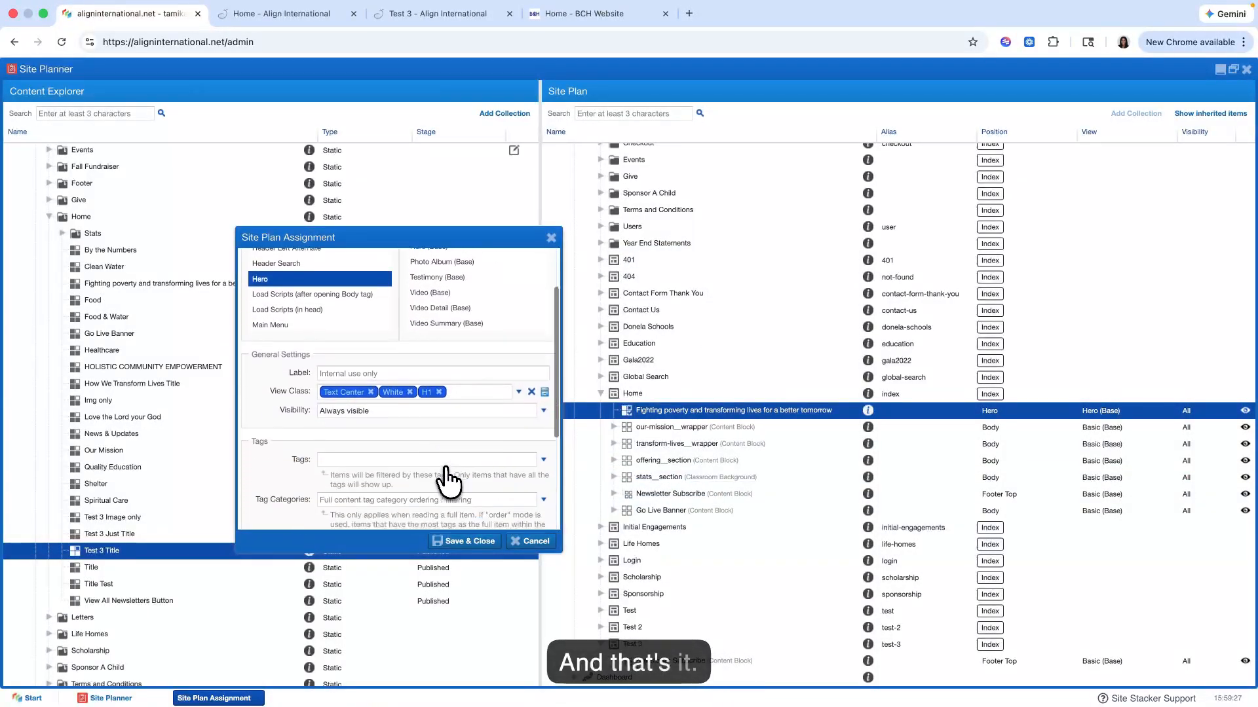
scroll(443, 477, up, 5)
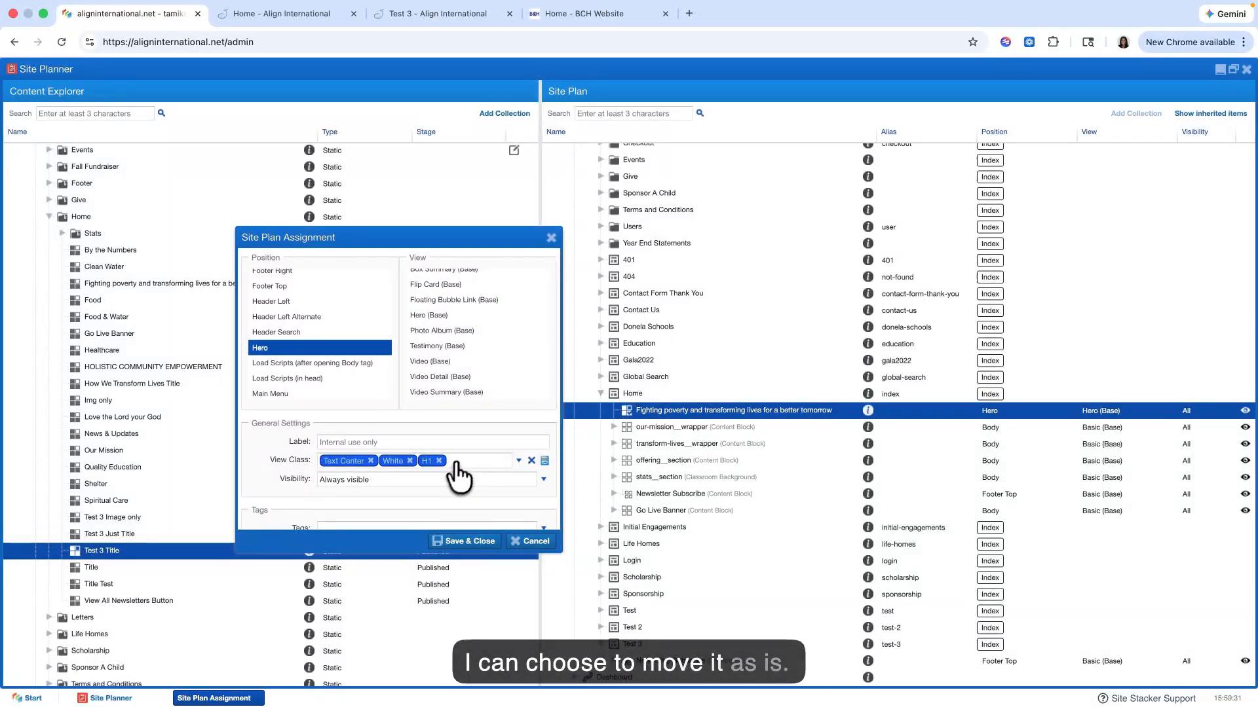
click(462, 543)
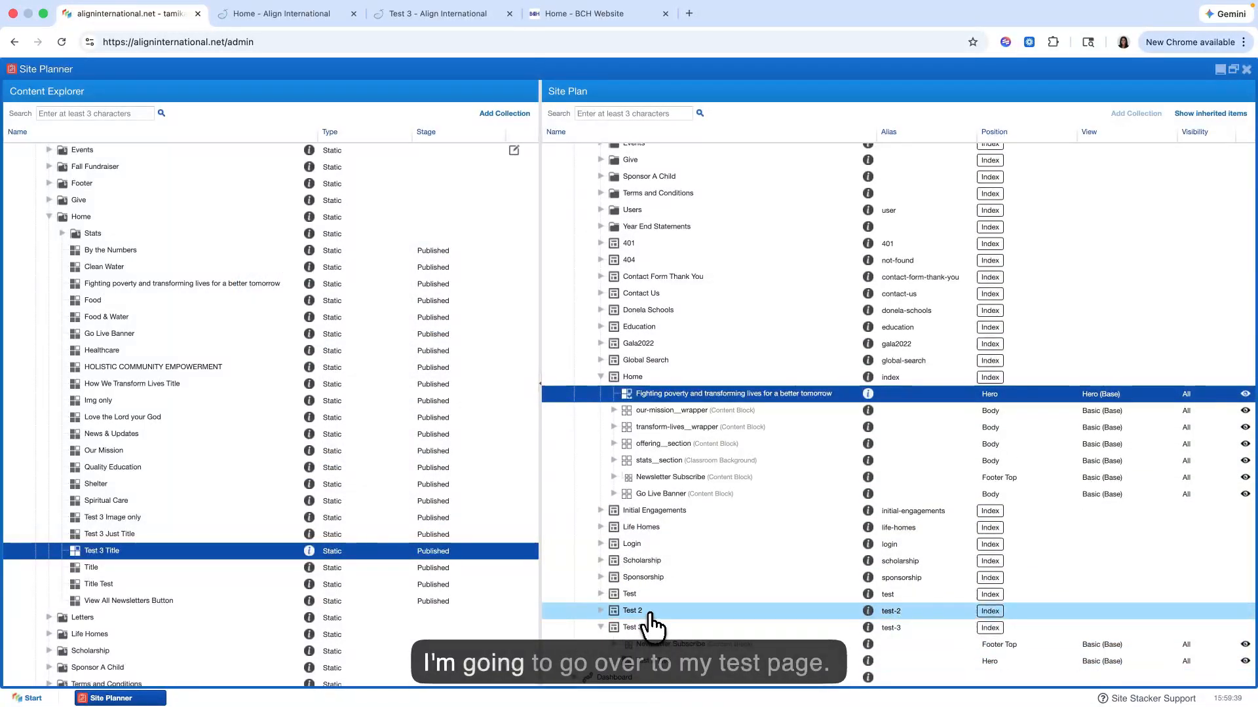
click(399, 17)
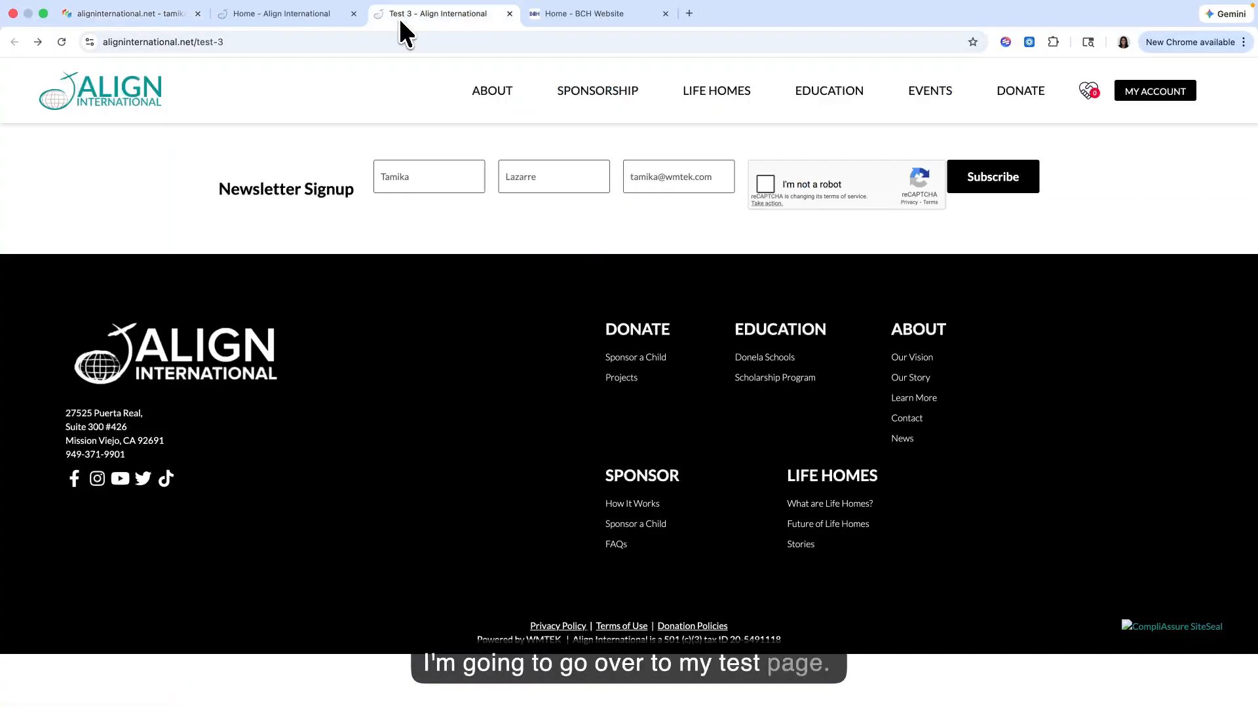
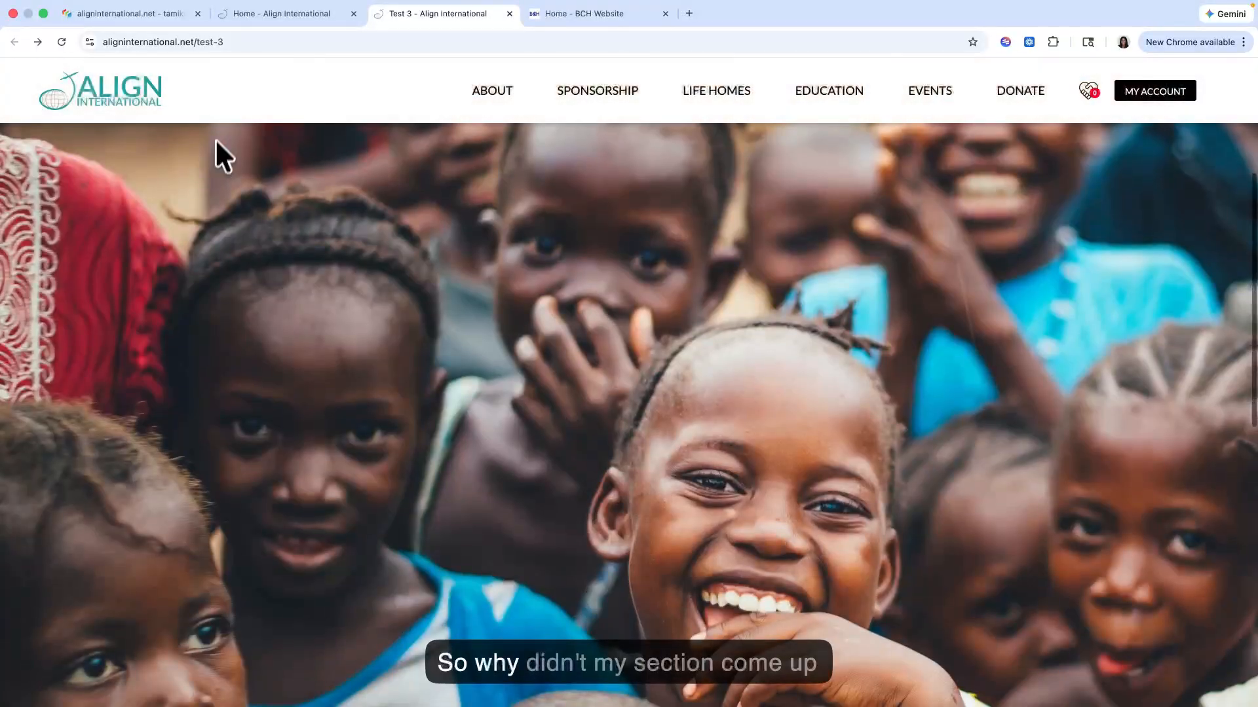
Step: Compare how text sits over the hero image on the home page with the image on the live Test 3 page
click(270, 31)
scroll(267, 196, up, 7)
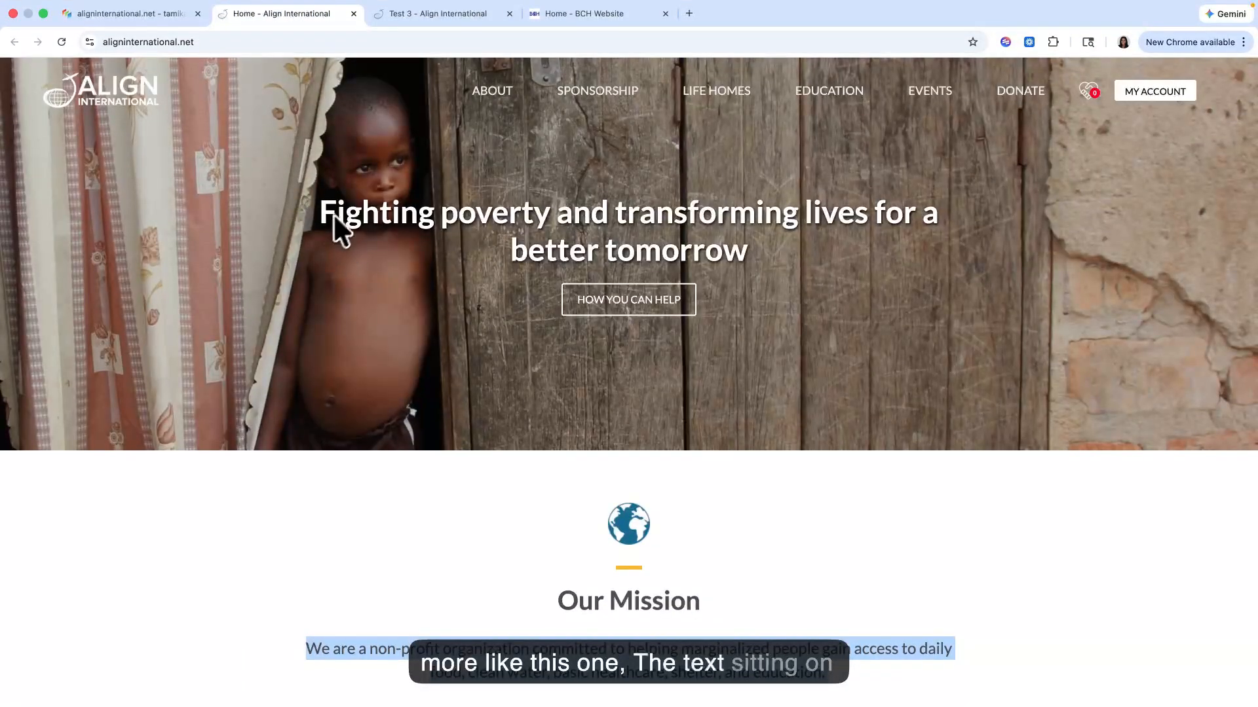
click(426, 16)
scroll(373, 289, down, 10)
scroll(374, 289, up, 8)
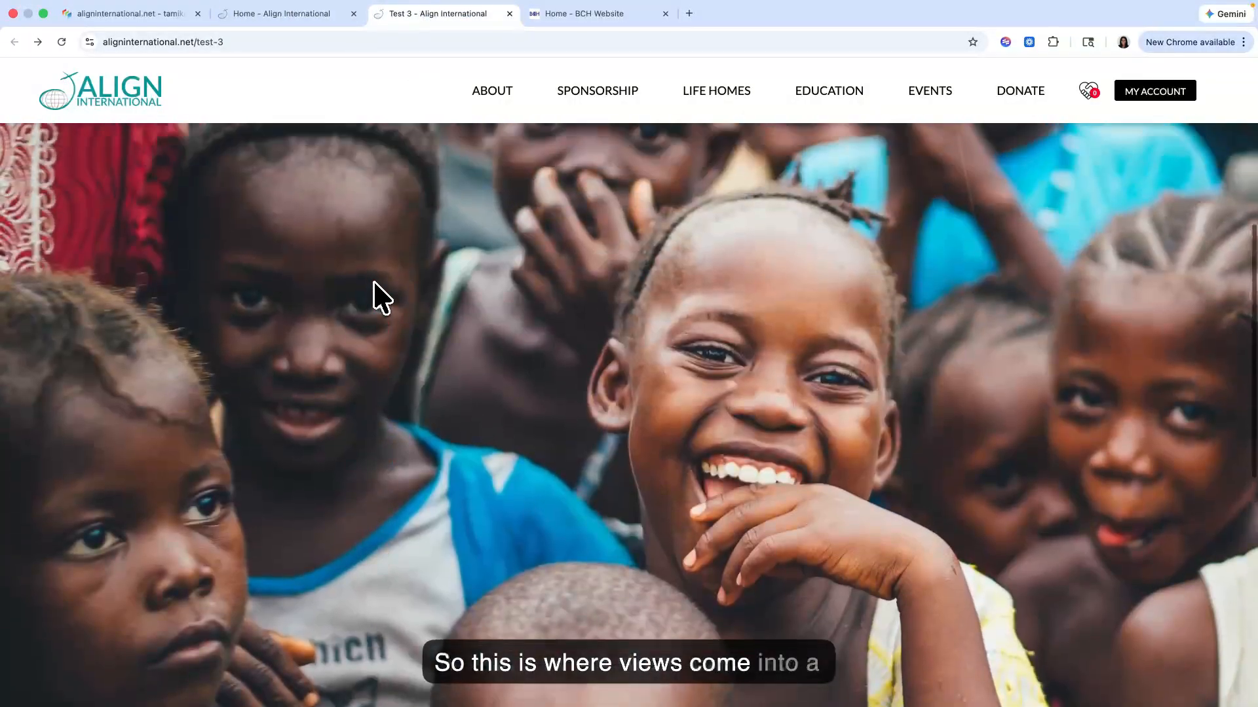
scroll(367, 324, up, 5)
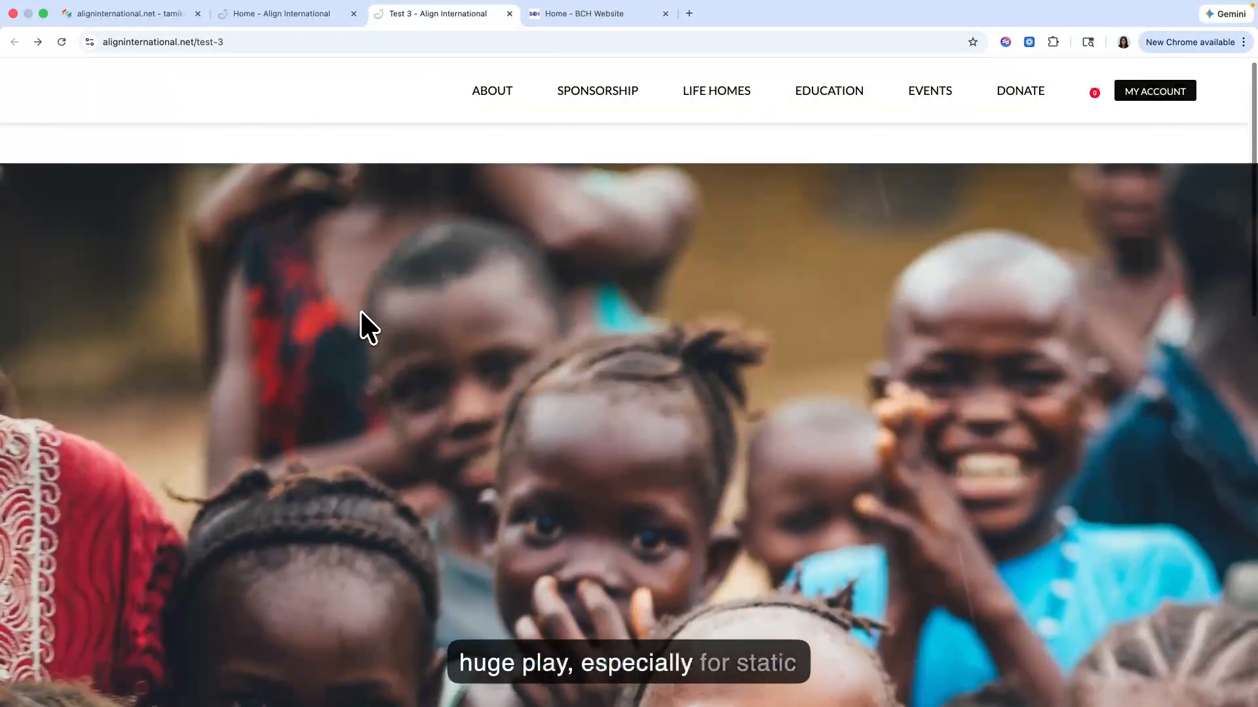
scroll(369, 327, down, 8)
Step: Examine the home page's static content sections, including the Our Mission and Shelter text, icons, images and buttons
key(ctrl+shift+Tab)
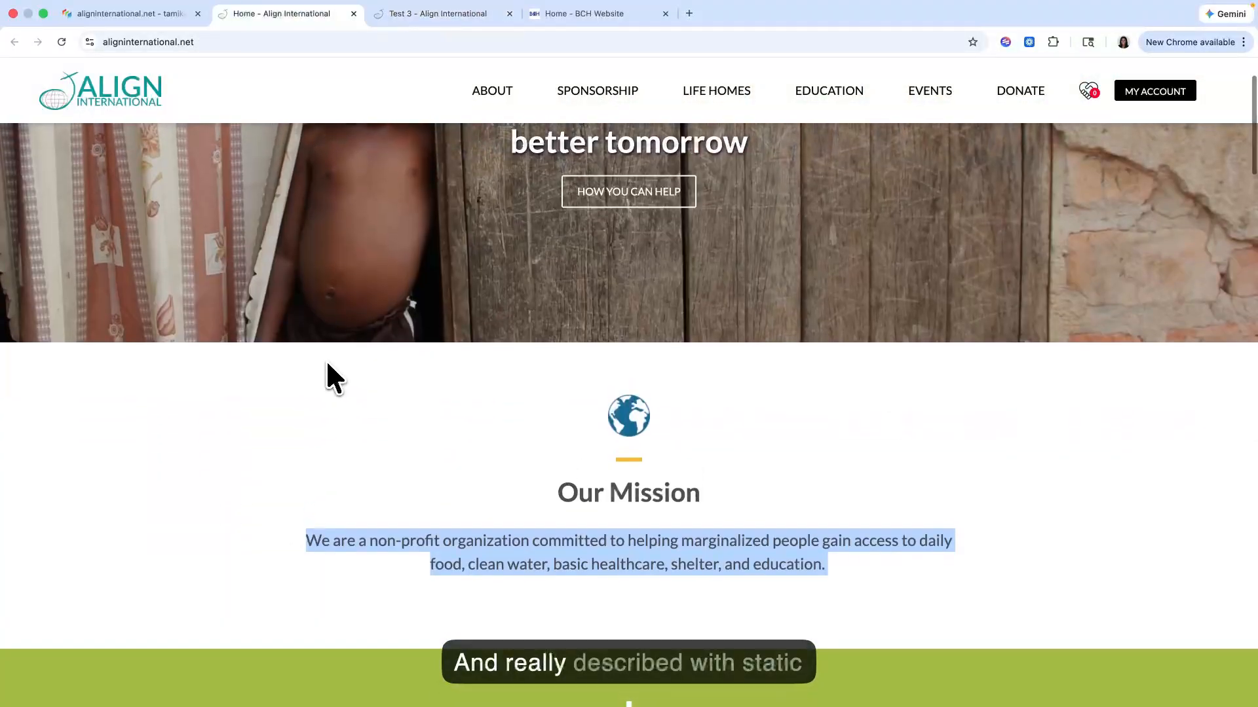
scroll(323, 363, down, 2)
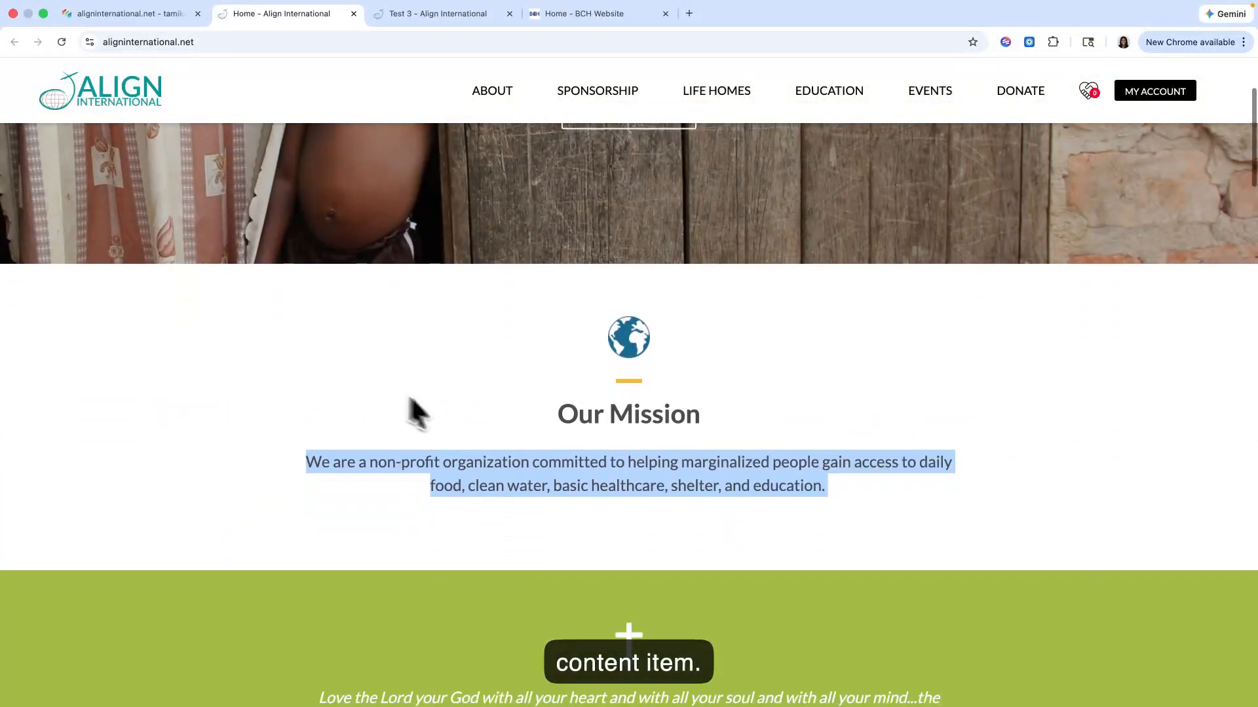
drag(556, 414, 760, 445)
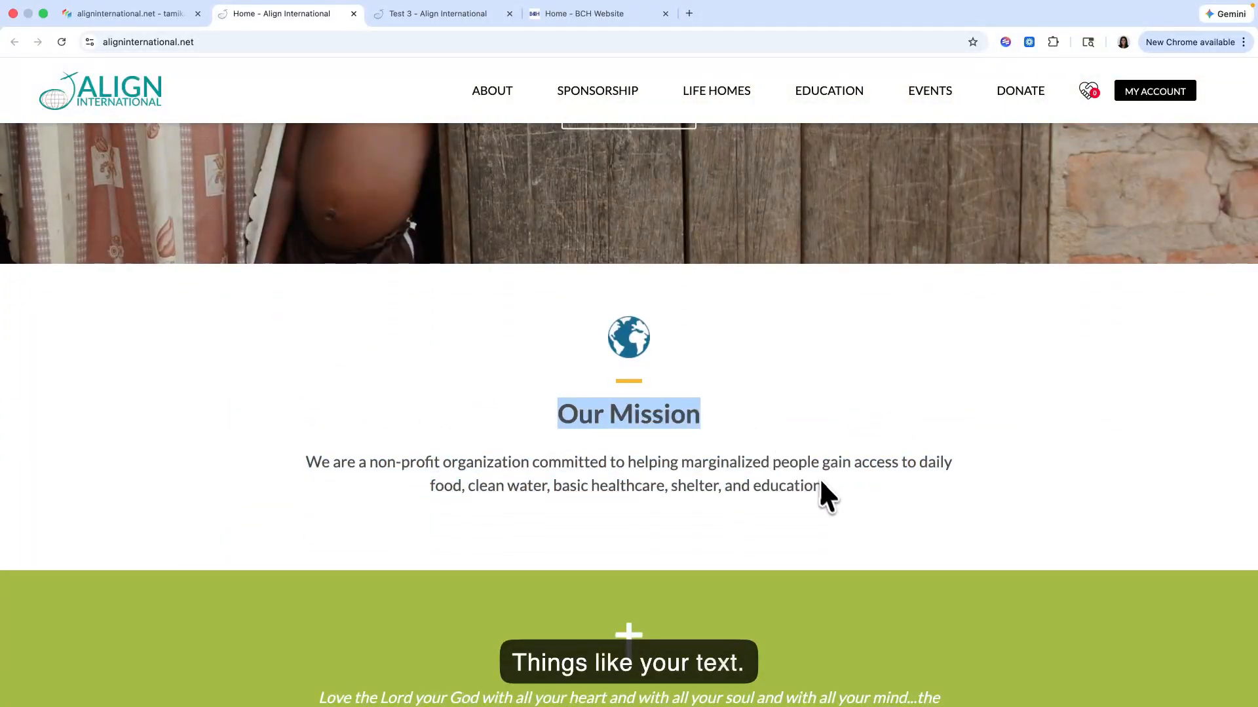
drag(822, 486, 446, 488)
click(663, 372)
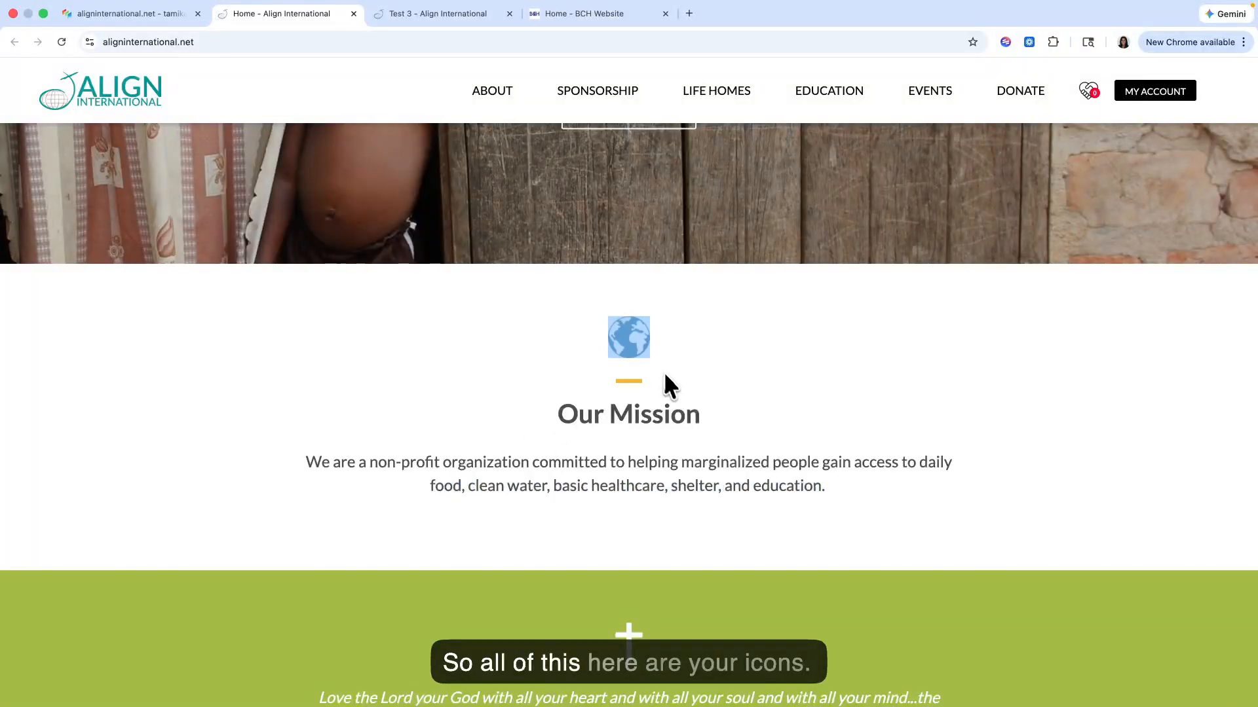
scroll(665, 372, down, 5)
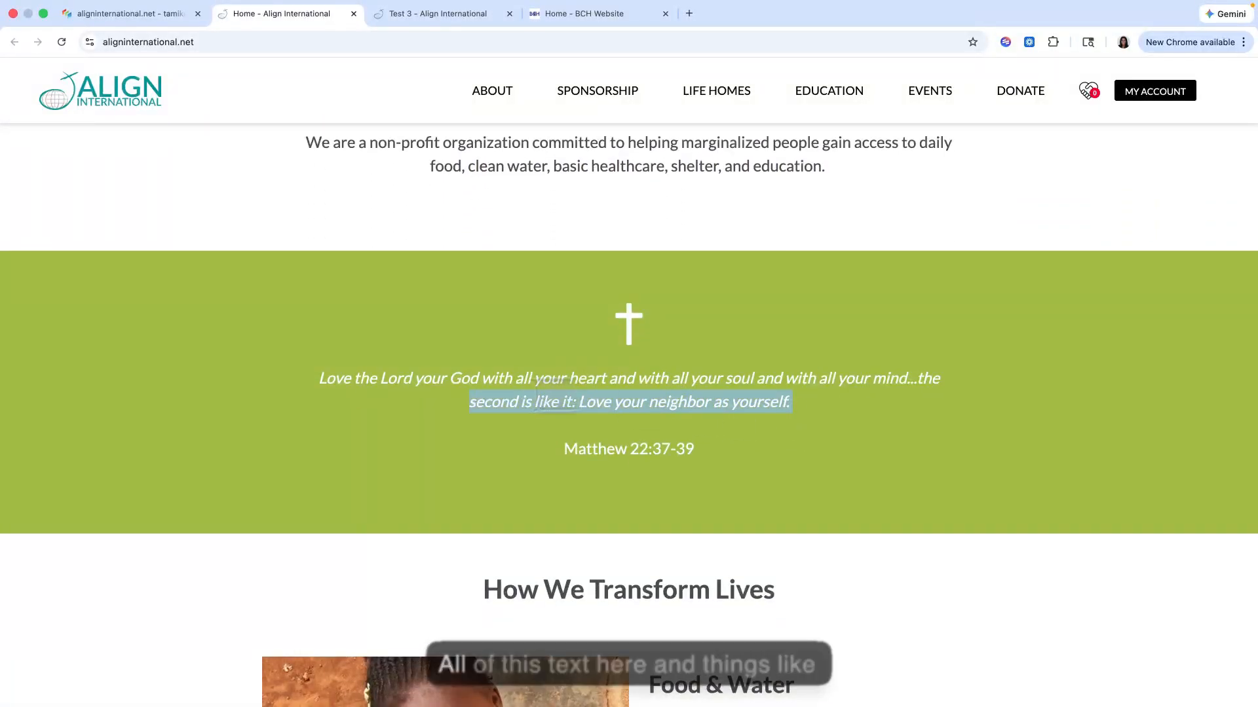
scroll(443, 399, down, 6)
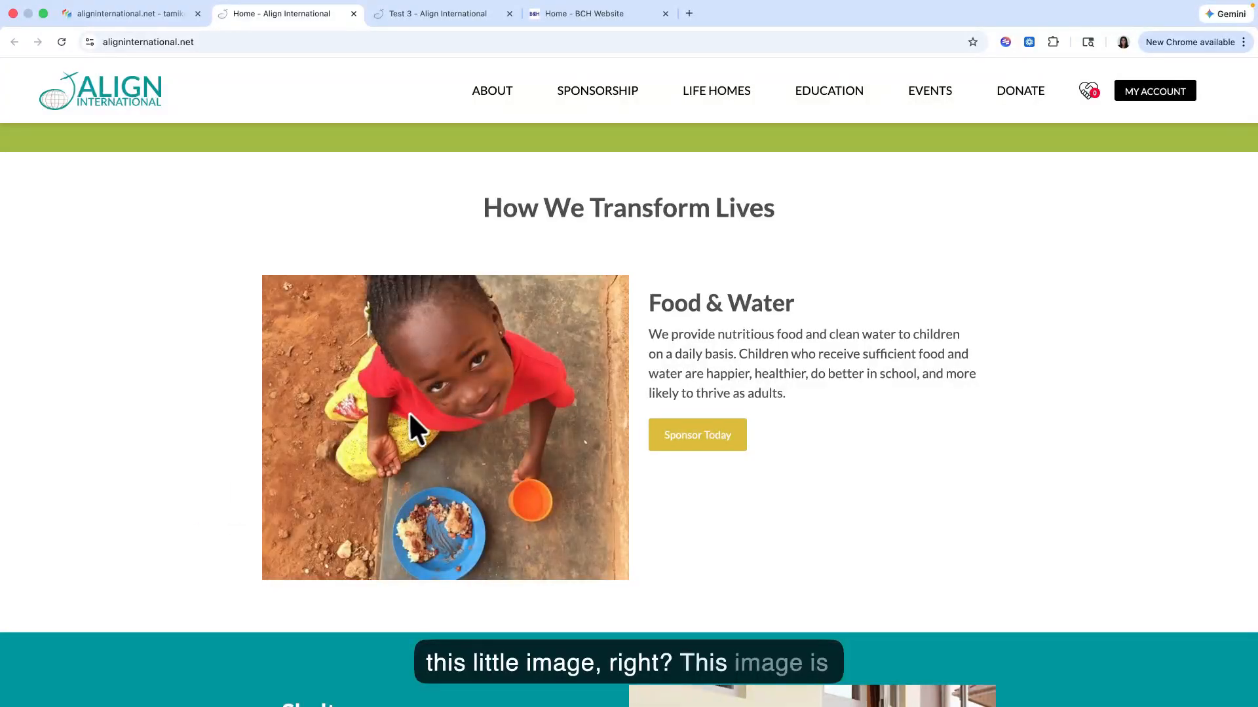
scroll(410, 426, down, 7)
scroll(418, 409, up, 3)
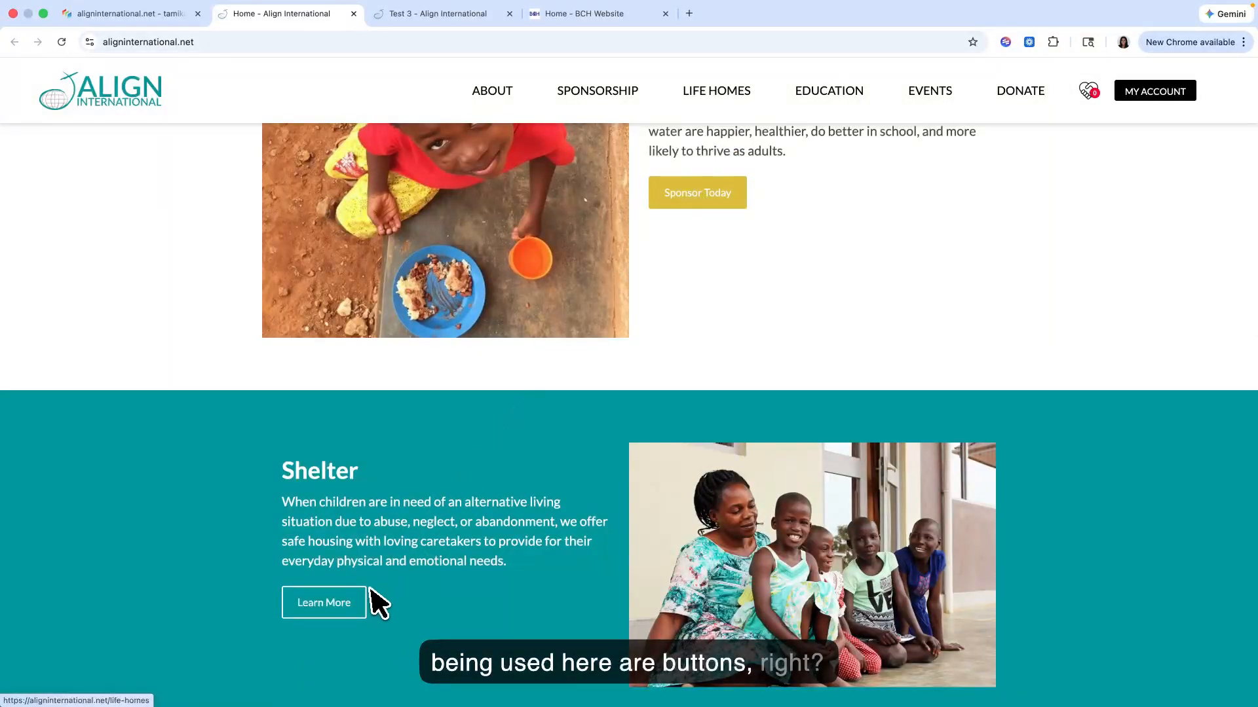
scroll(410, 527, down, 3)
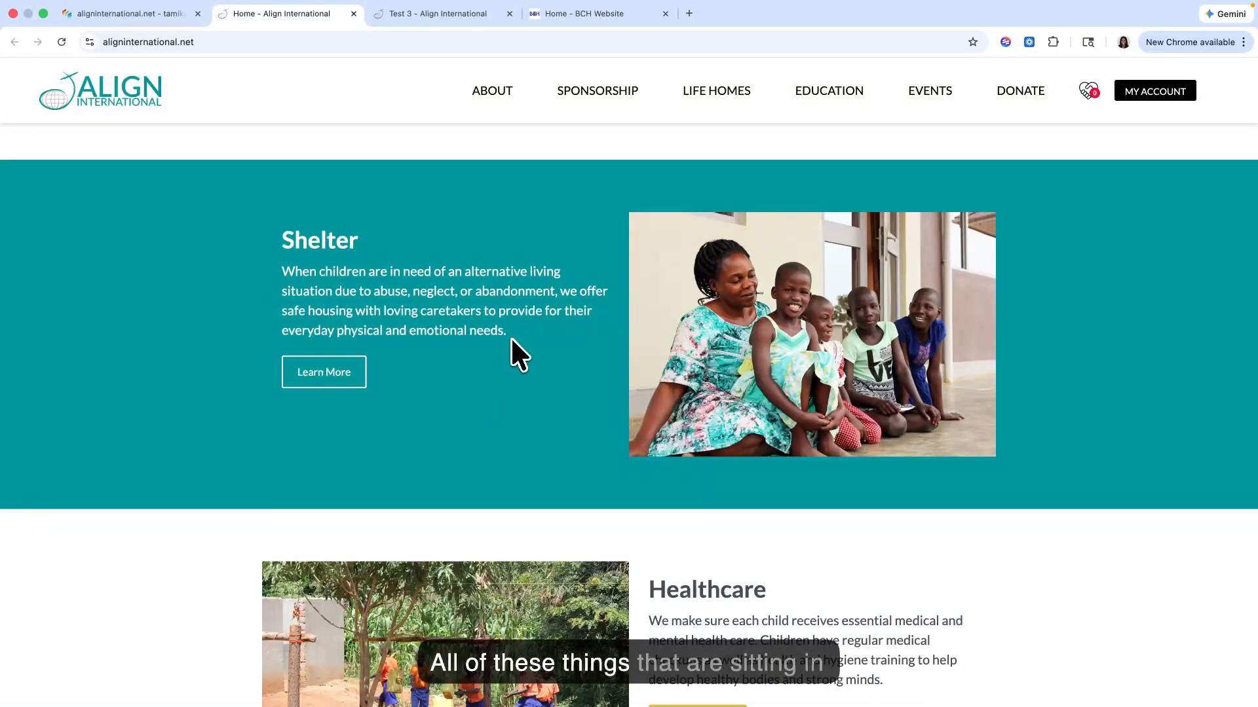
drag(432, 311, 283, 267)
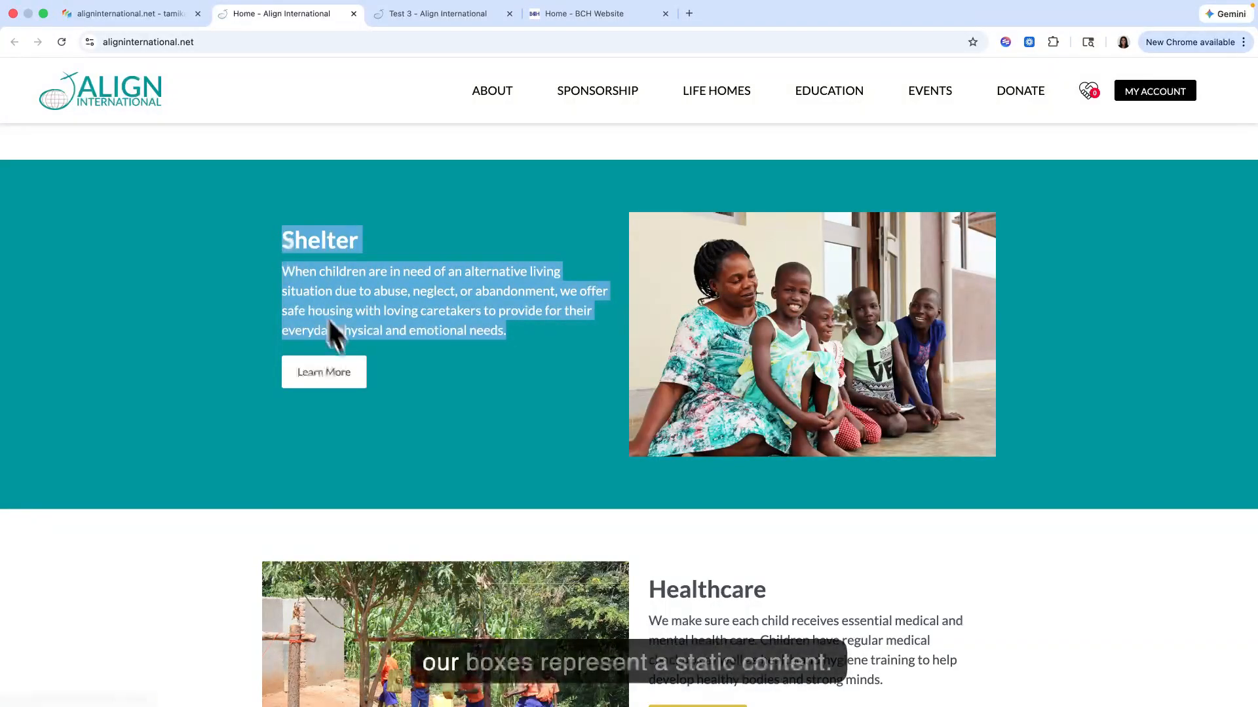
scroll(351, 370, down, 9)
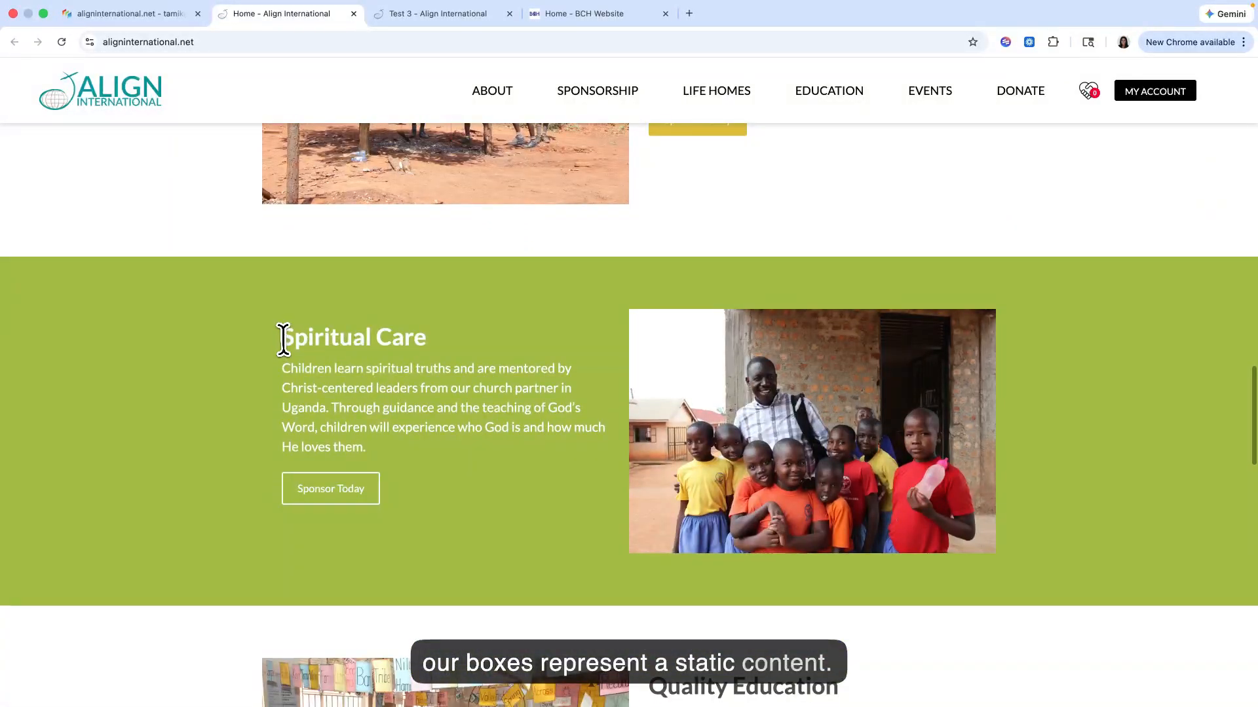
scroll(376, 449, up, 10)
Step: Remove the White class from the Test 3 Title assignment's view classes in the Site Planner and save it
click(446, 14)
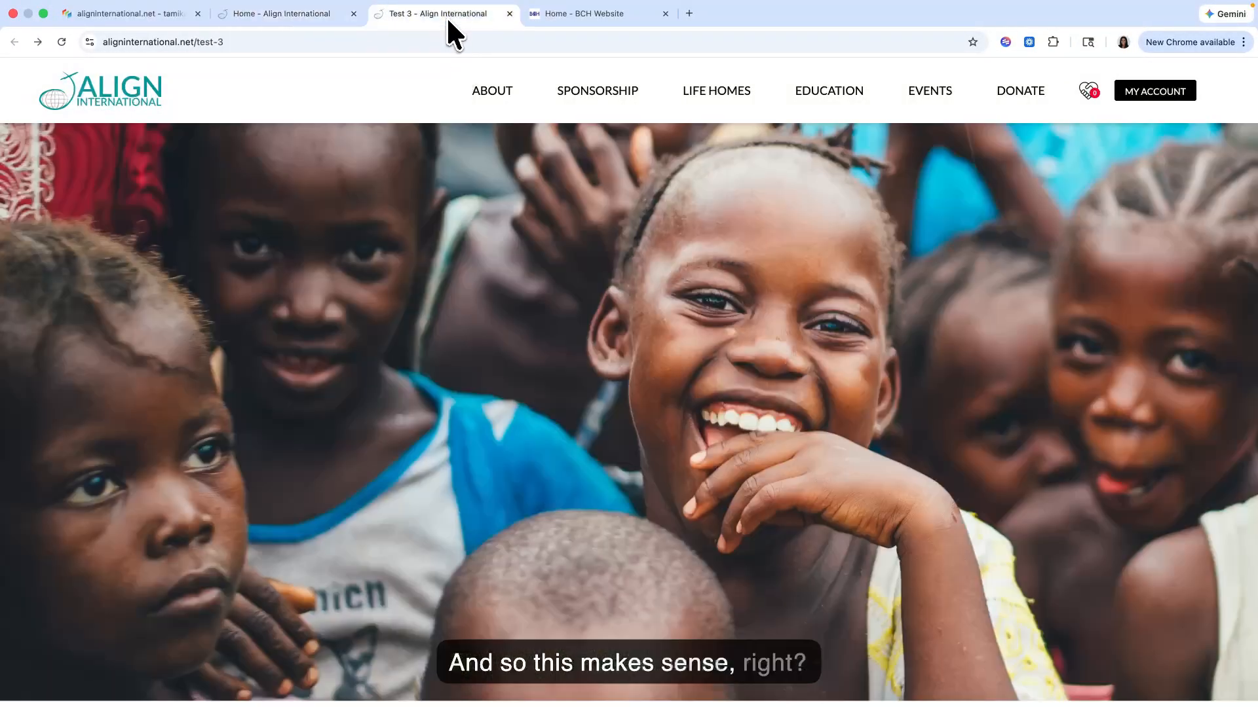
scroll(408, 317, up, 5)
scroll(393, 327, down, 6)
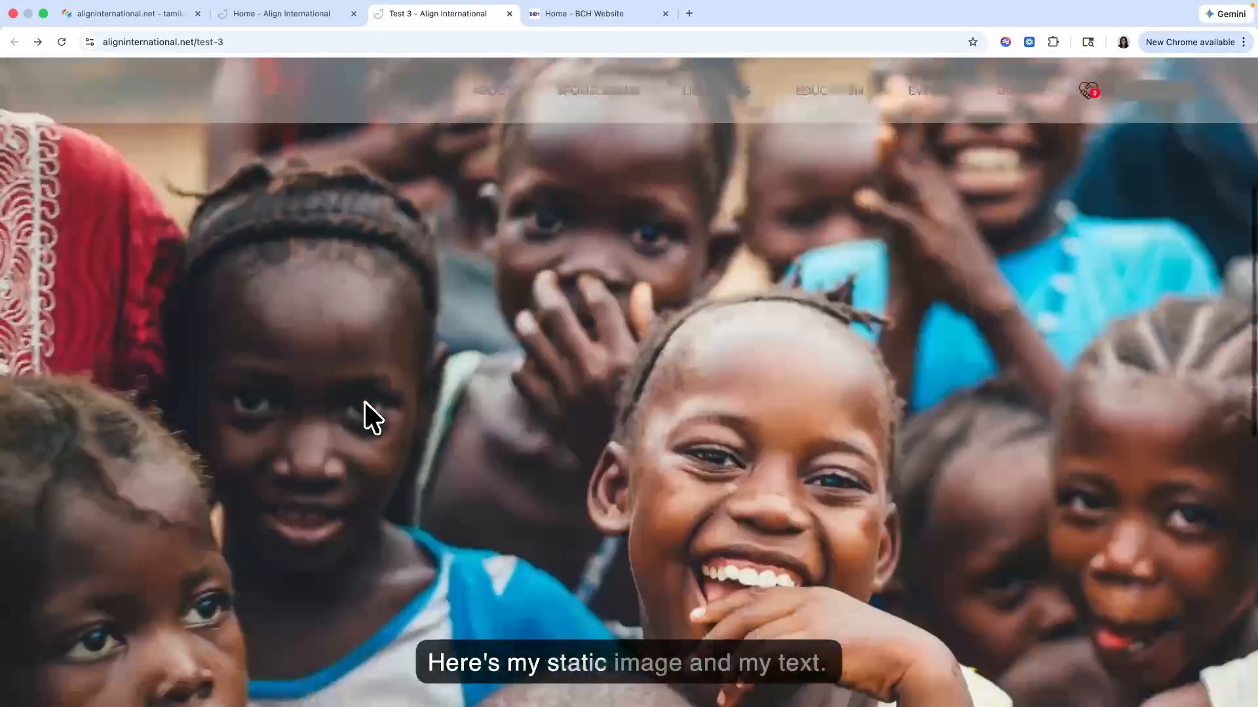
scroll(336, 367, up, 5)
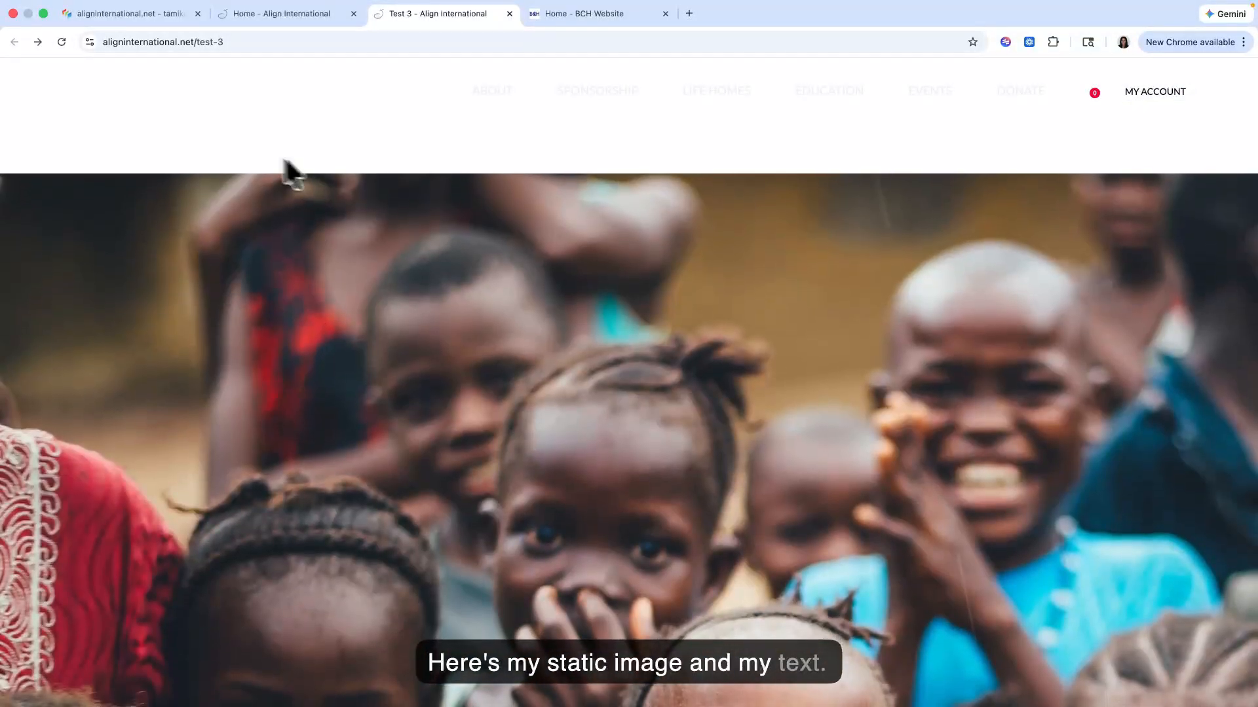
click(120, 15)
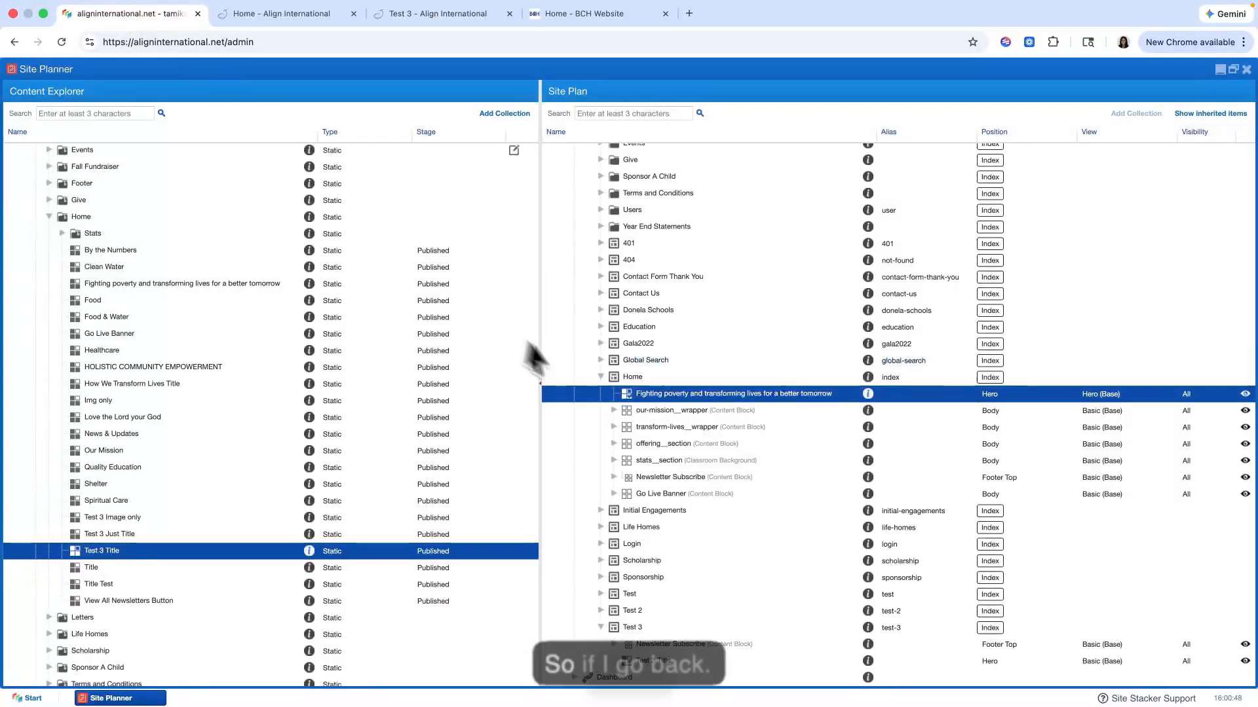
double_click(630, 663)
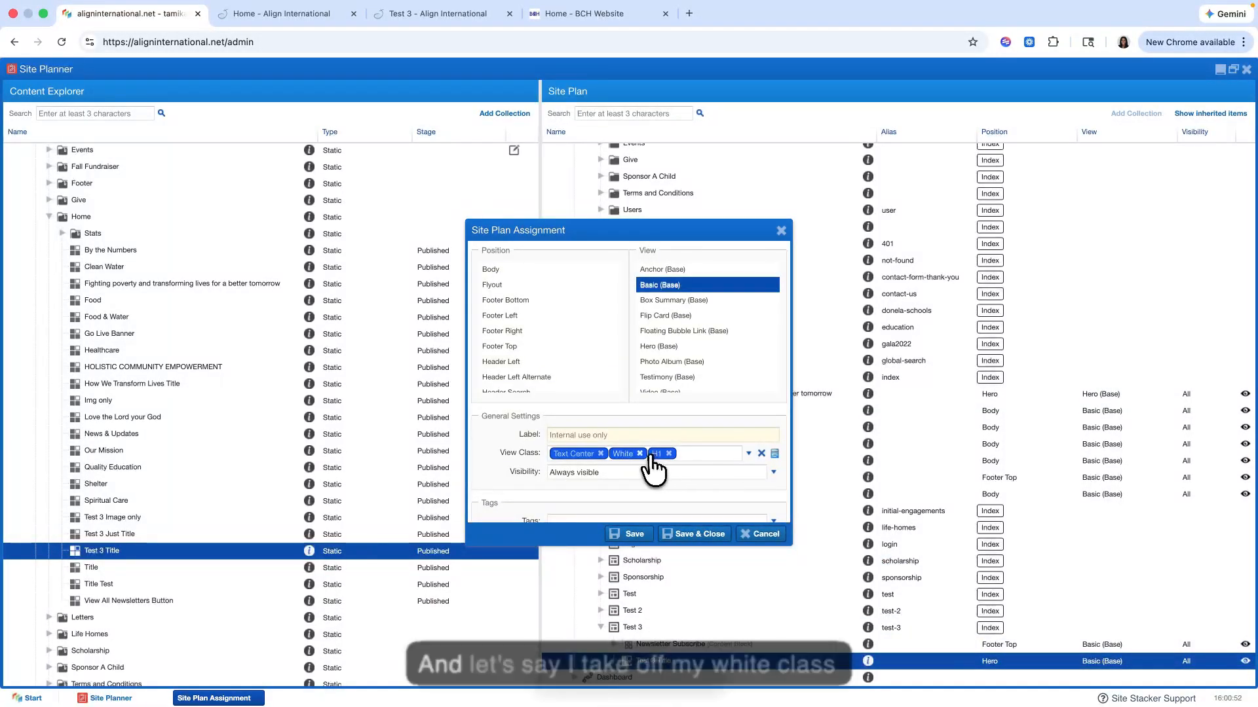
click(634, 535)
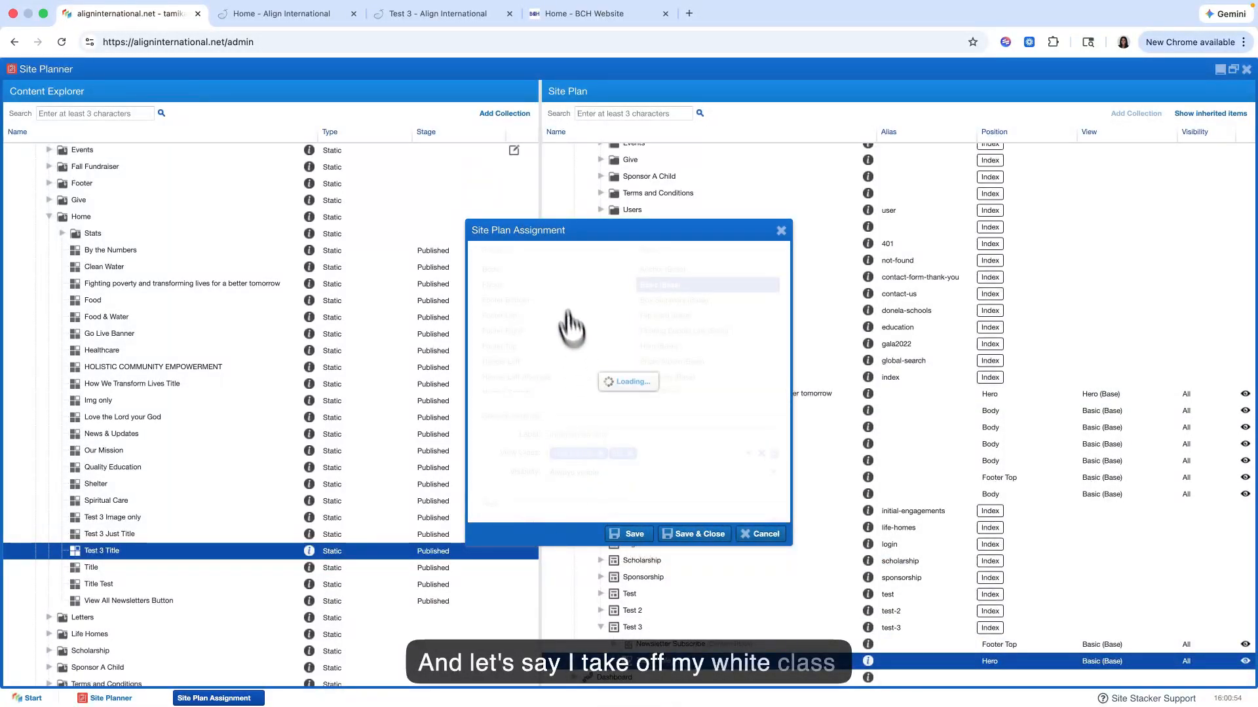
Step: Examine the title, text, button and image placement on the live Test 3 page and compare it with the home page's hero
click(437, 13)
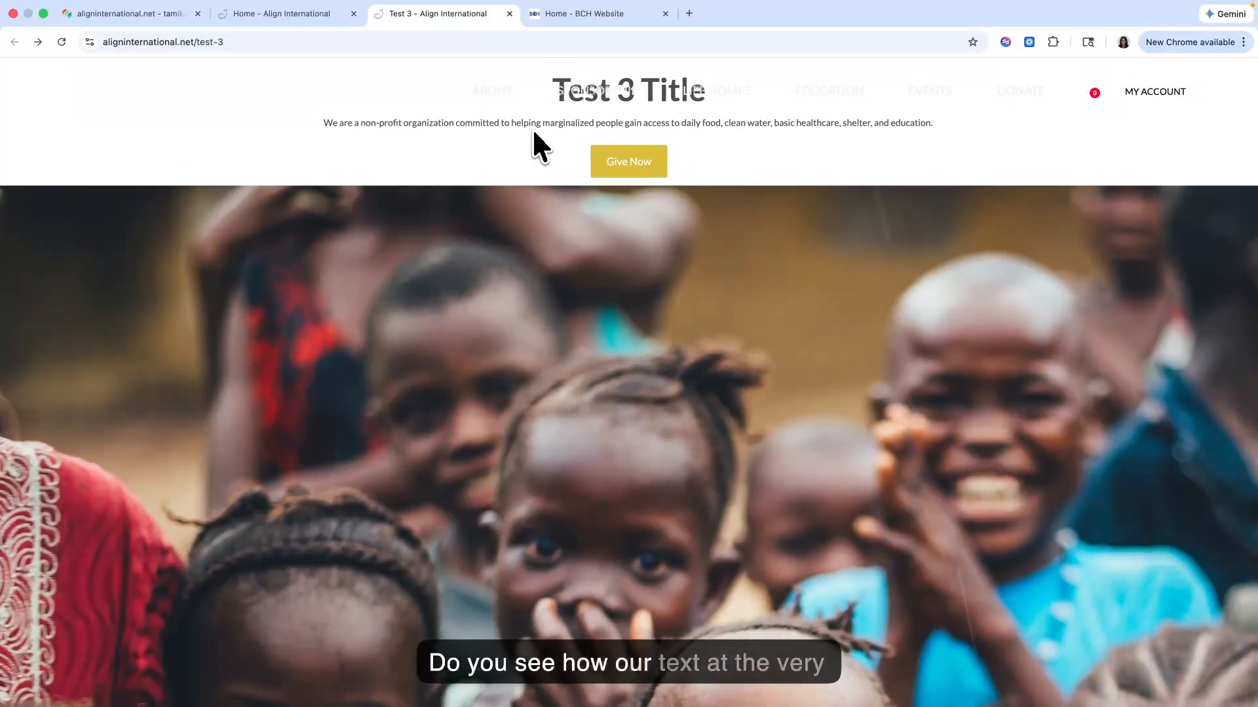
scroll(534, 132, down, 1)
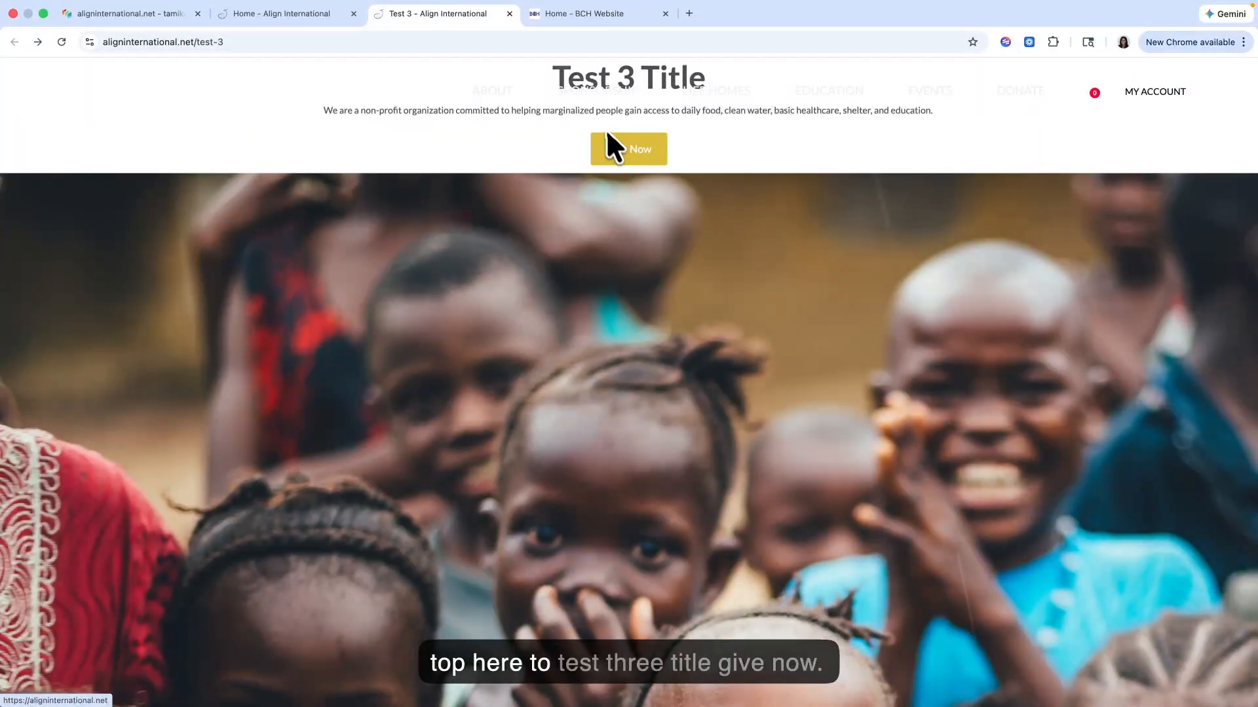
scroll(579, 301, down, 3)
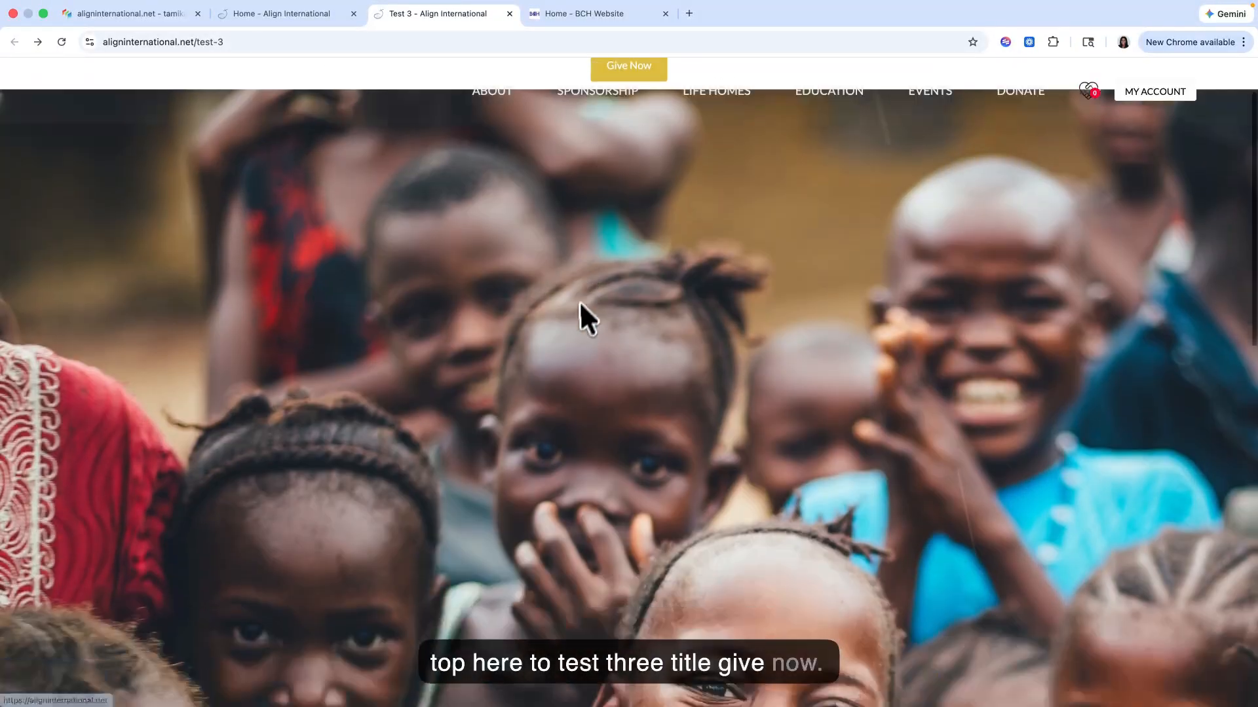
scroll(577, 312, down, 9)
scroll(577, 313, up, 11)
scroll(576, 313, down, 7)
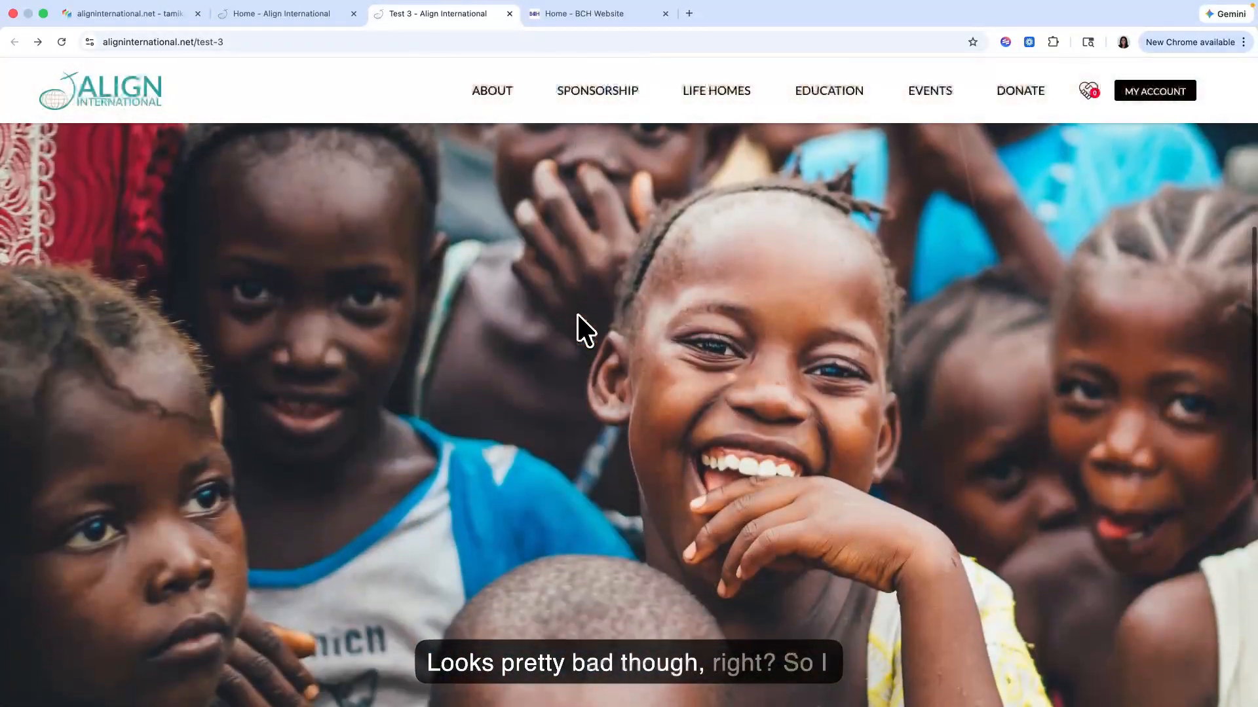
scroll(576, 314, up, 5)
mouse_move(599, 115)
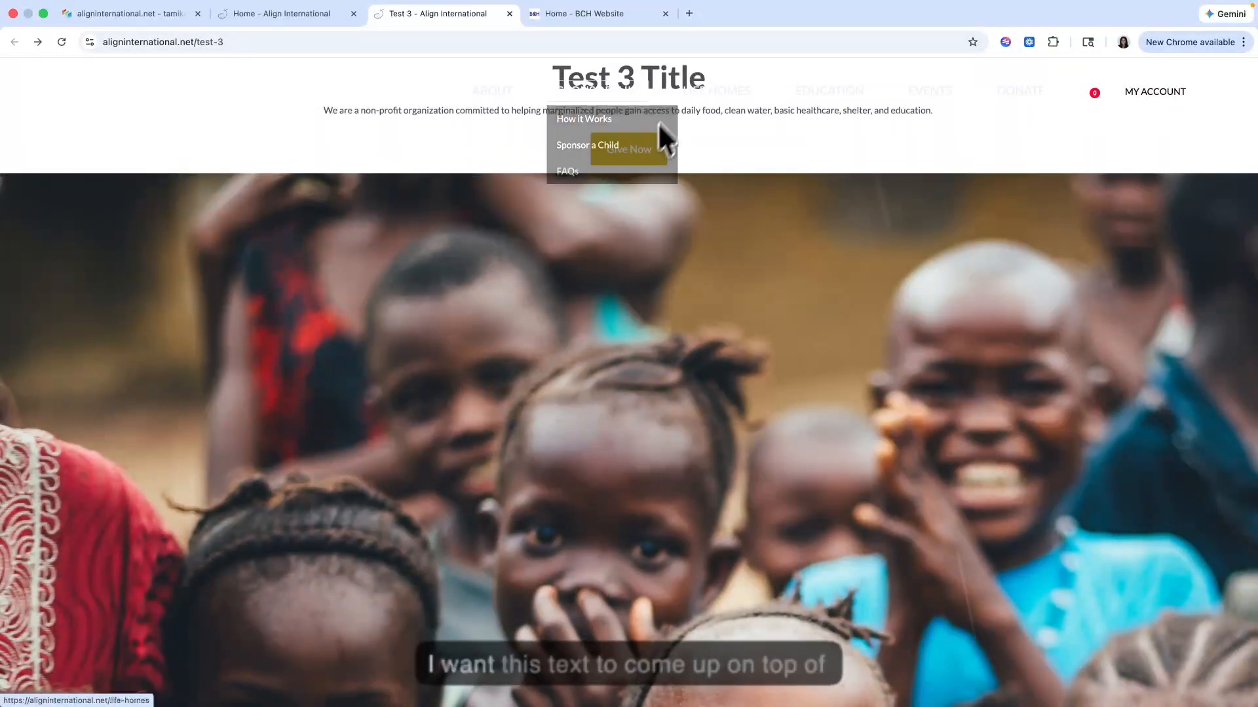
scroll(639, 393, down, 5)
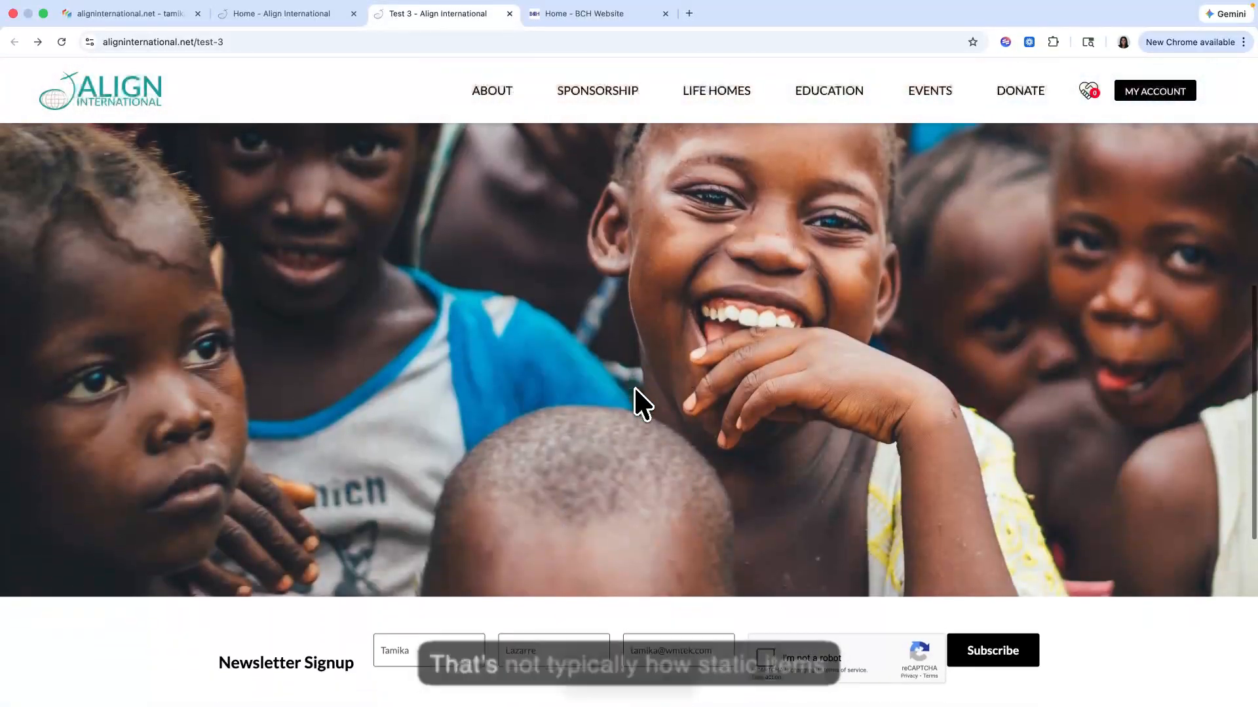
scroll(634, 389, up, 8)
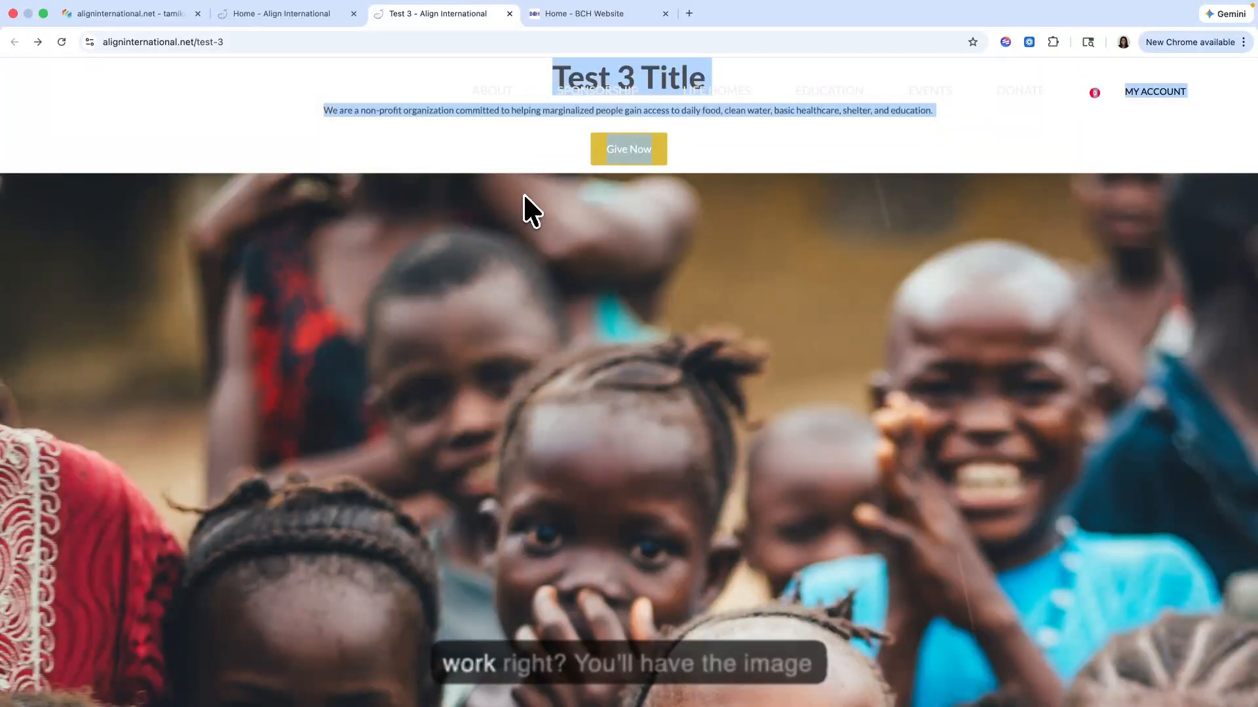
scroll(523, 192, down, 5)
scroll(452, 301, up, 5)
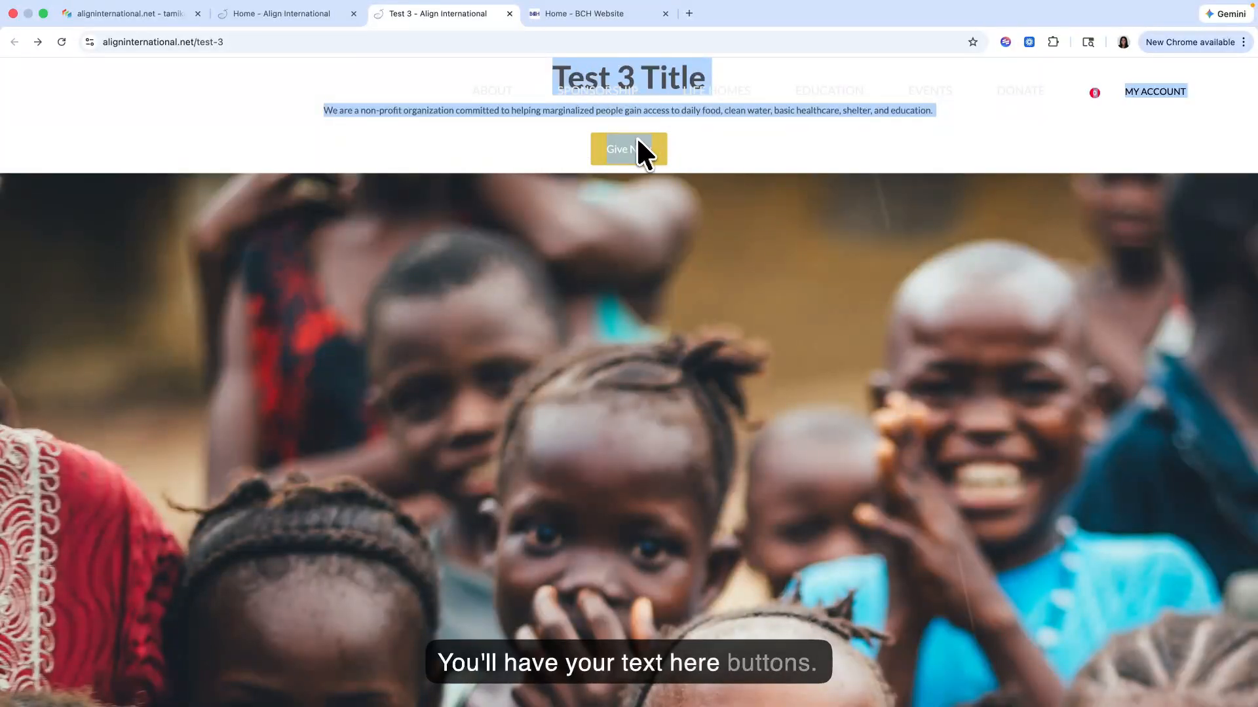
scroll(714, 167, down, 10)
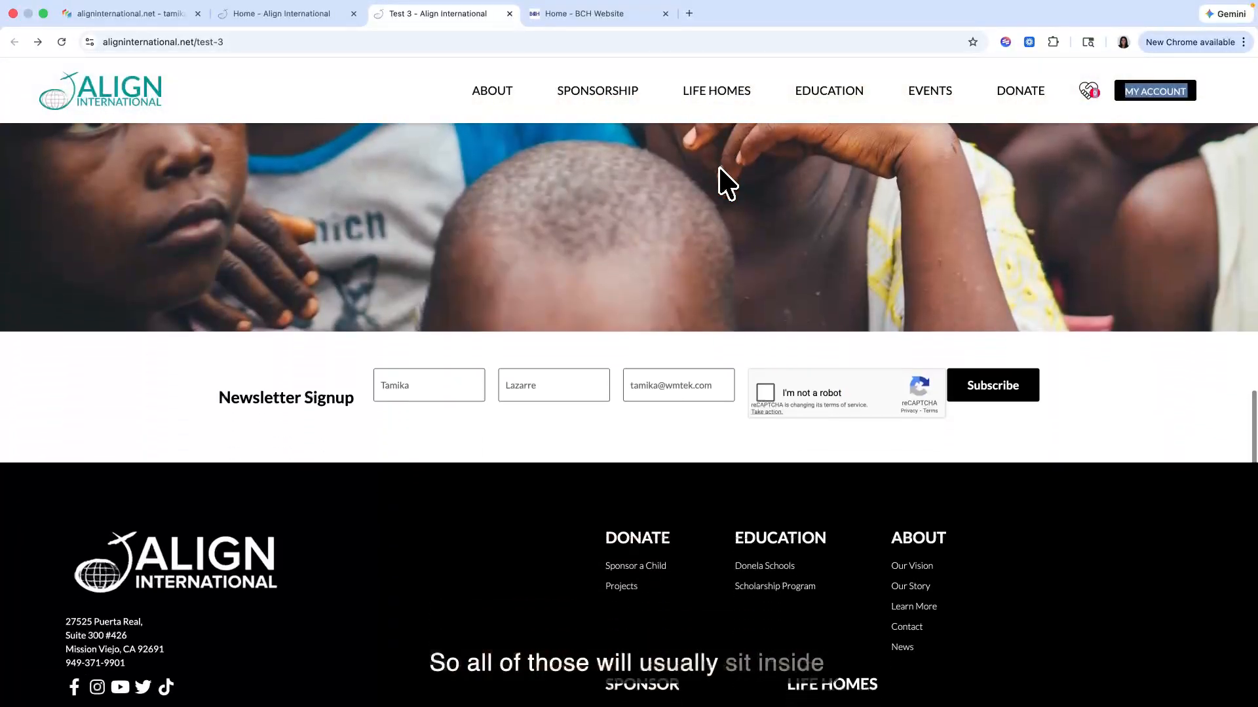
scroll(718, 167, up, 3)
scroll(719, 167, up, 6)
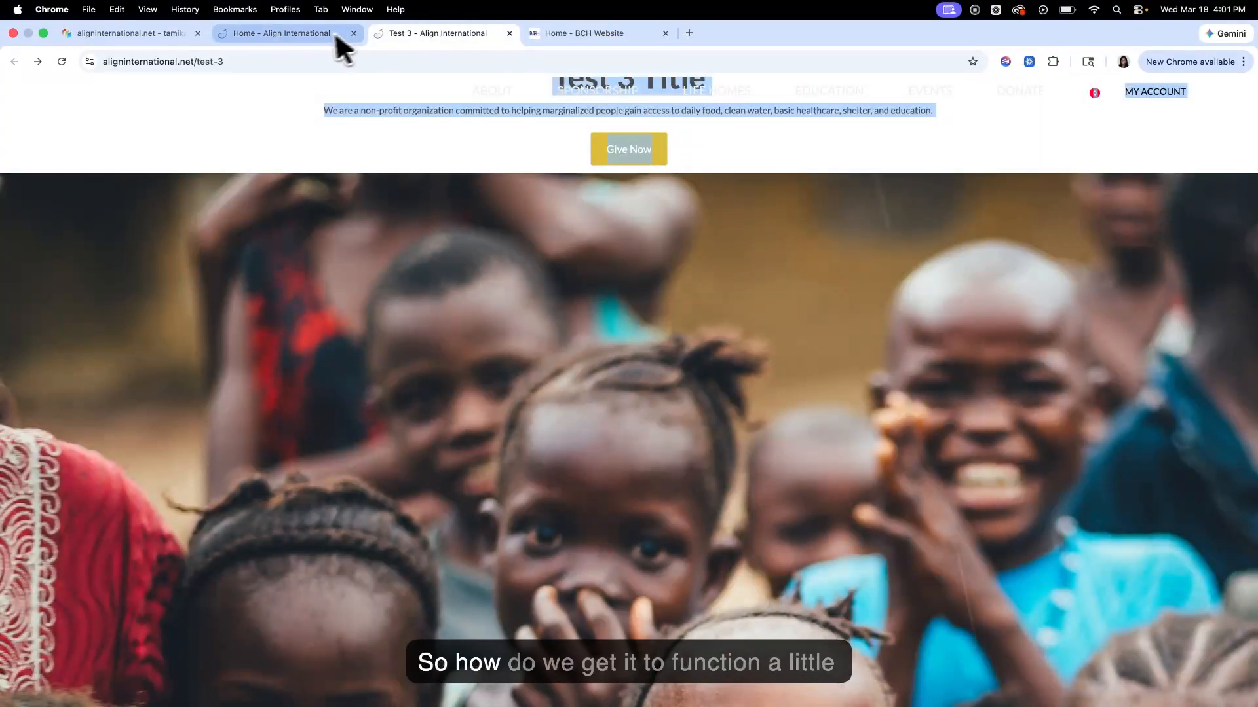
click(313, 37)
scroll(360, 262, up, 10)
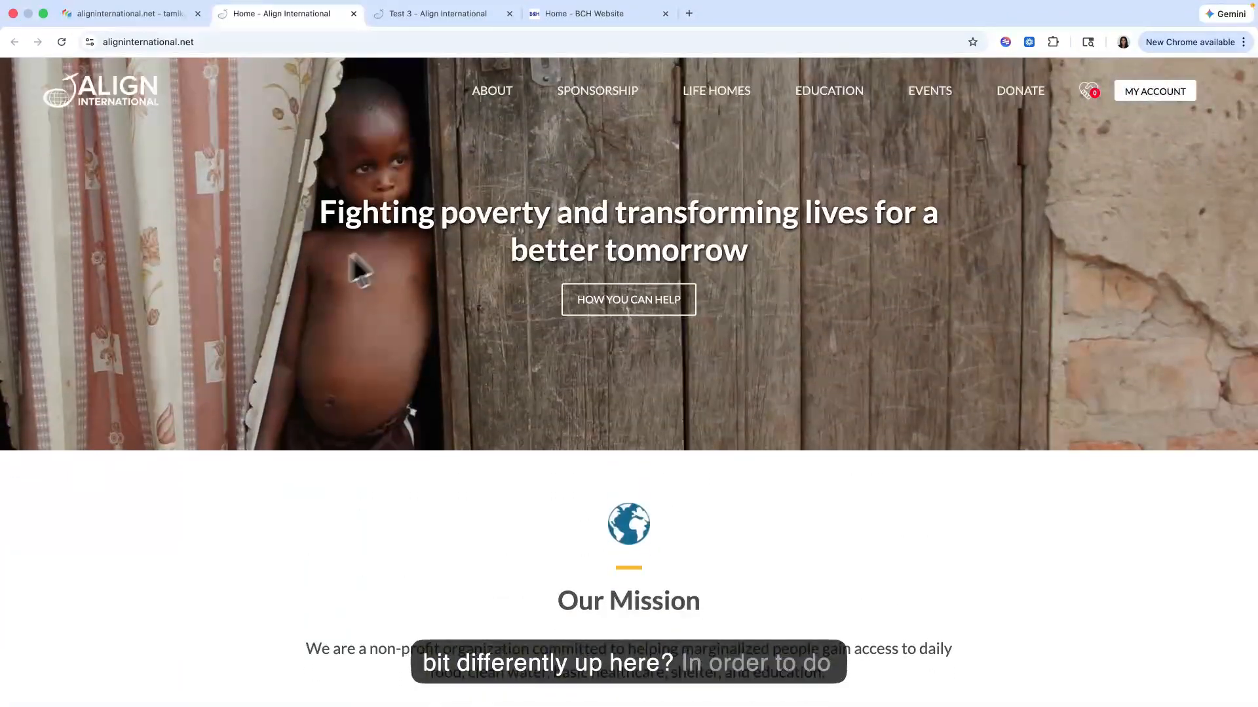
Step: Set the Test 3 Title assignment's view to Hero (Base) and its position to Hero
click(146, 15)
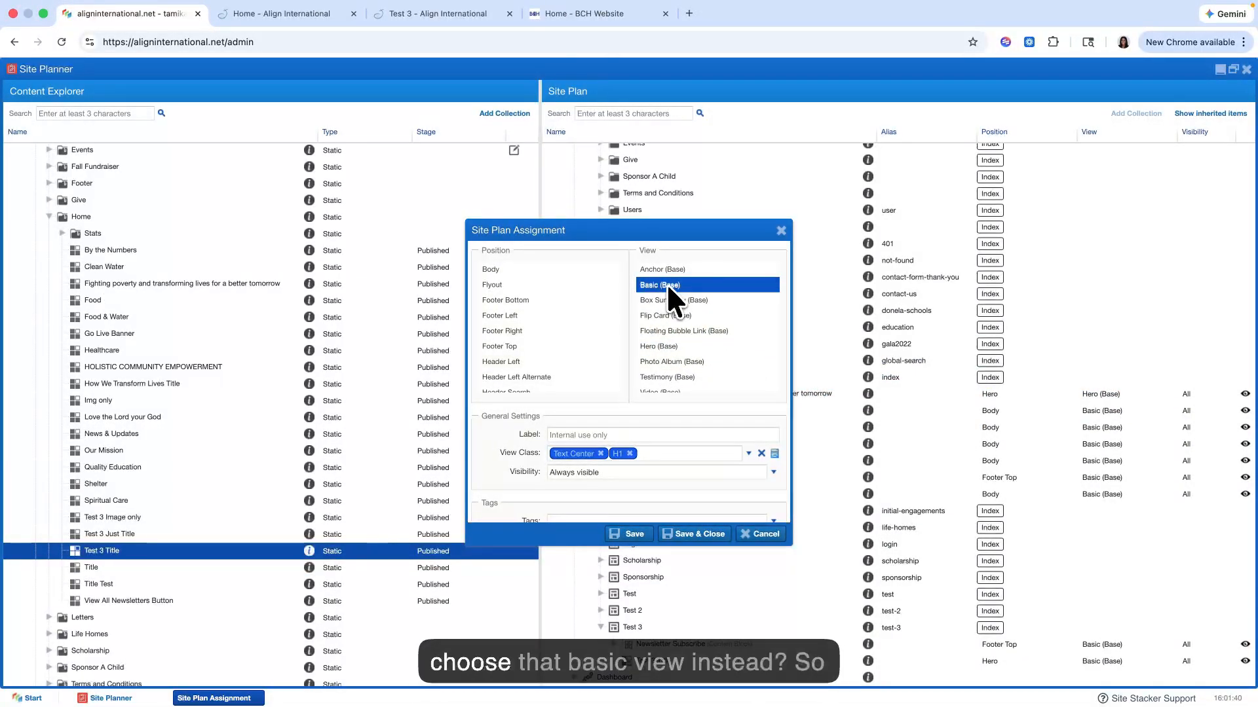
click(653, 348)
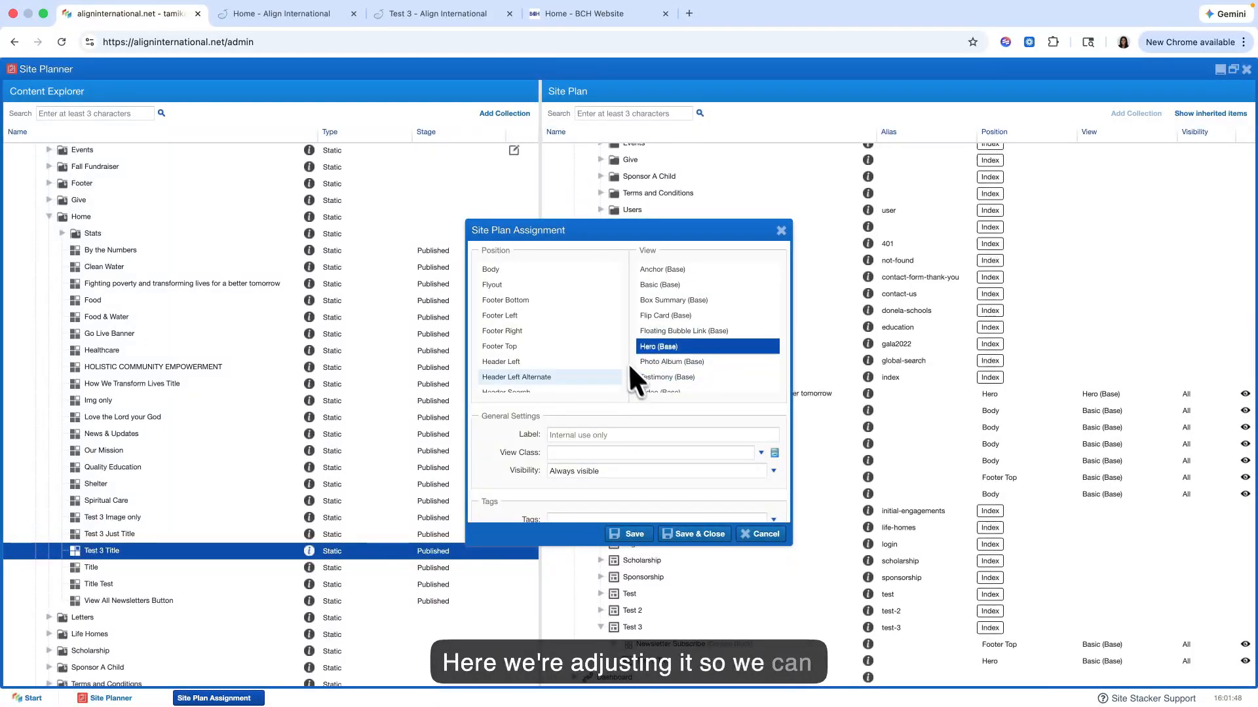
scroll(609, 347, down, 3)
click(594, 331)
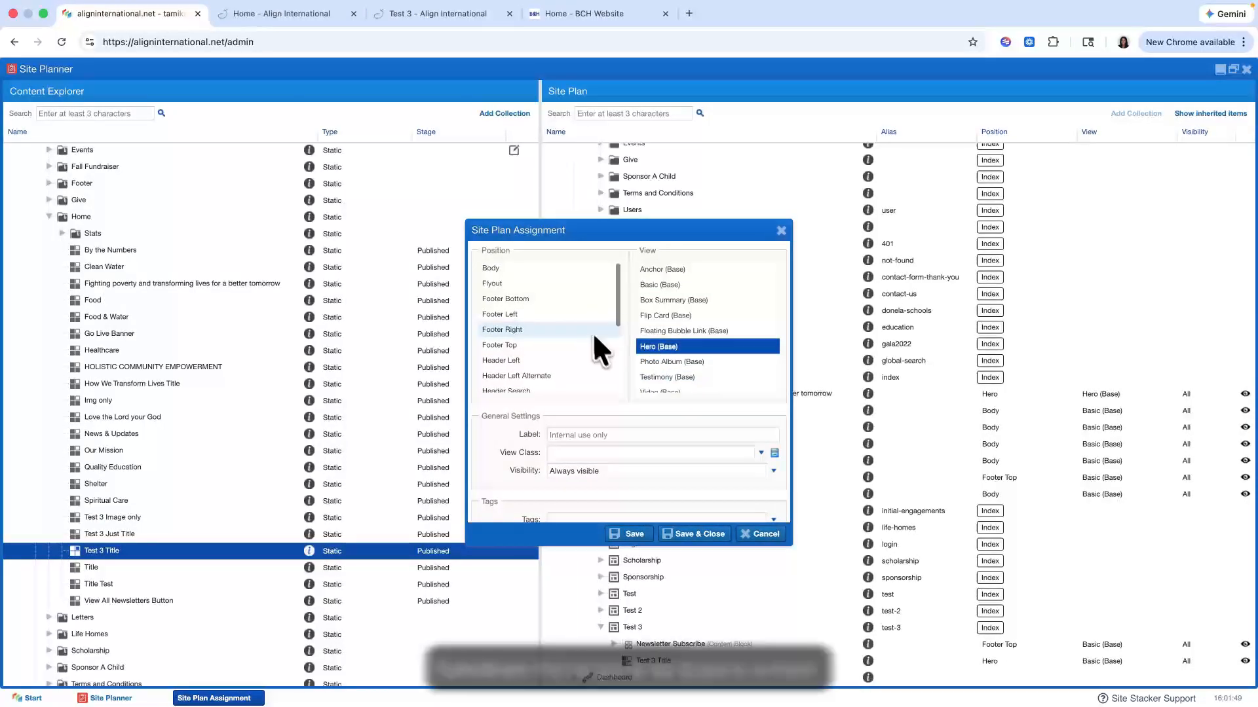
Step: Add the view classes Disable Background Resize, Parallax and Height 3 (Normal) to the Test 3 Title assignment, and save it
click(616, 452)
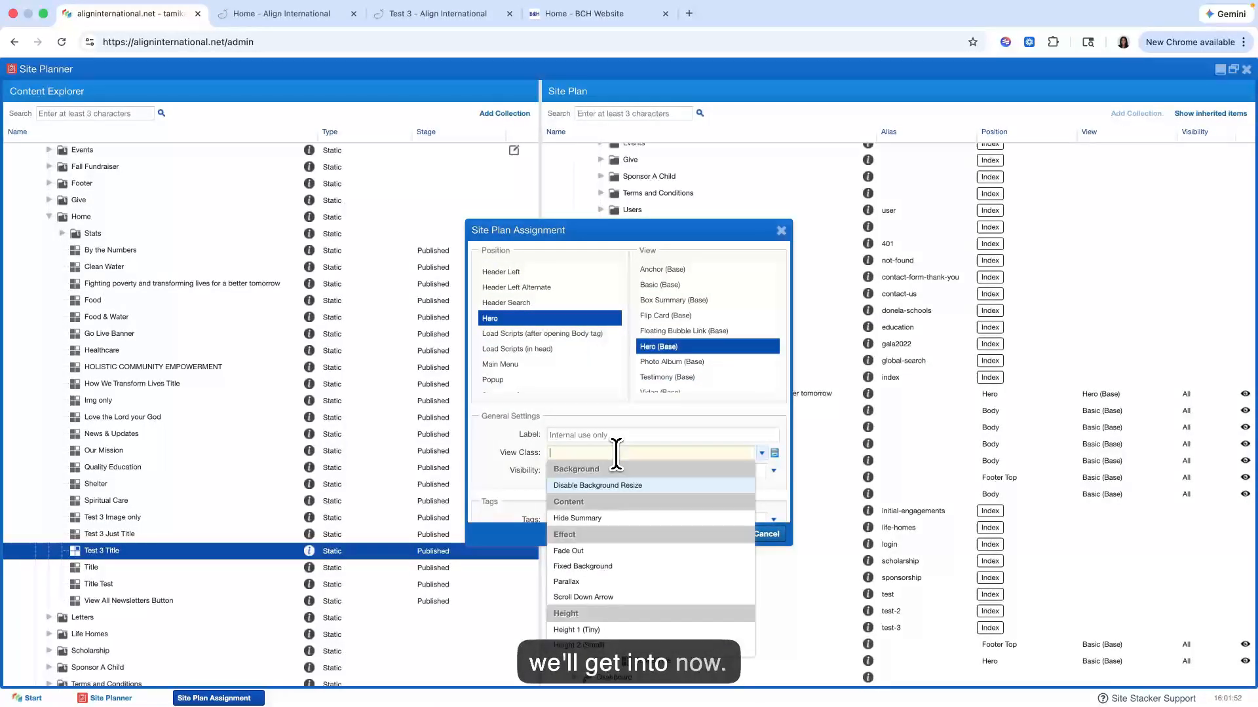
click(612, 488)
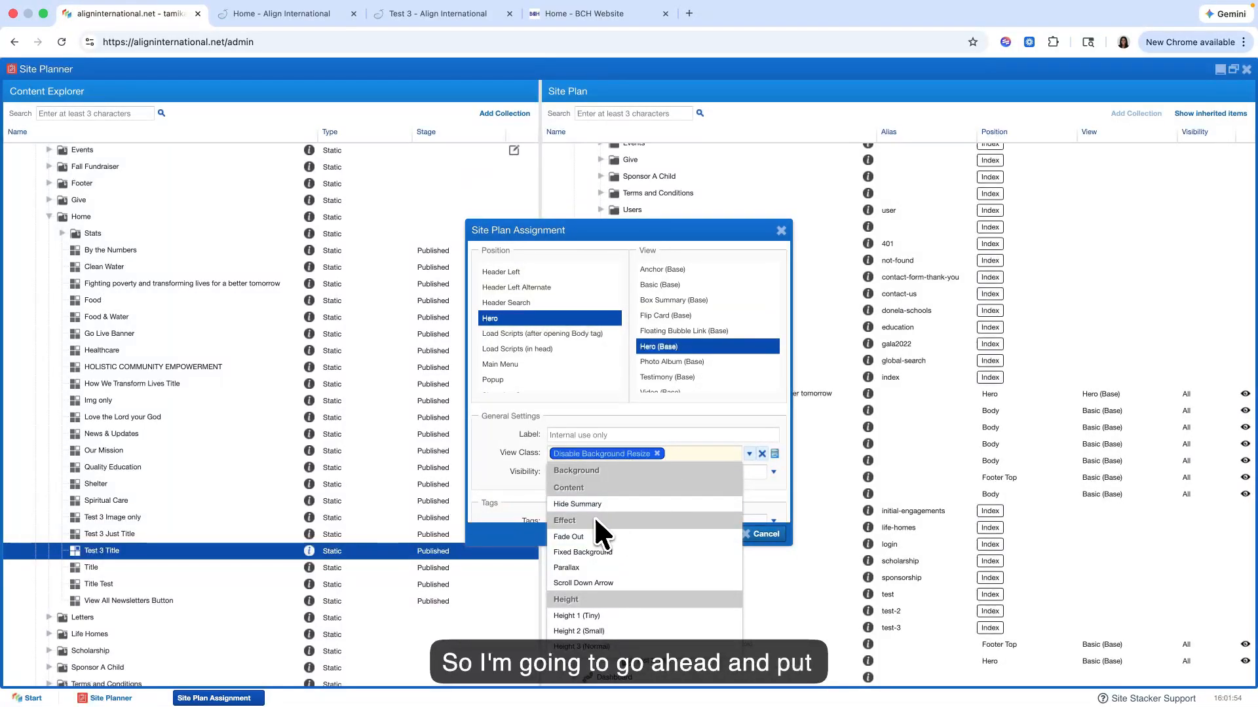
scroll(592, 547, down, 1)
scroll(597, 524, down, 1)
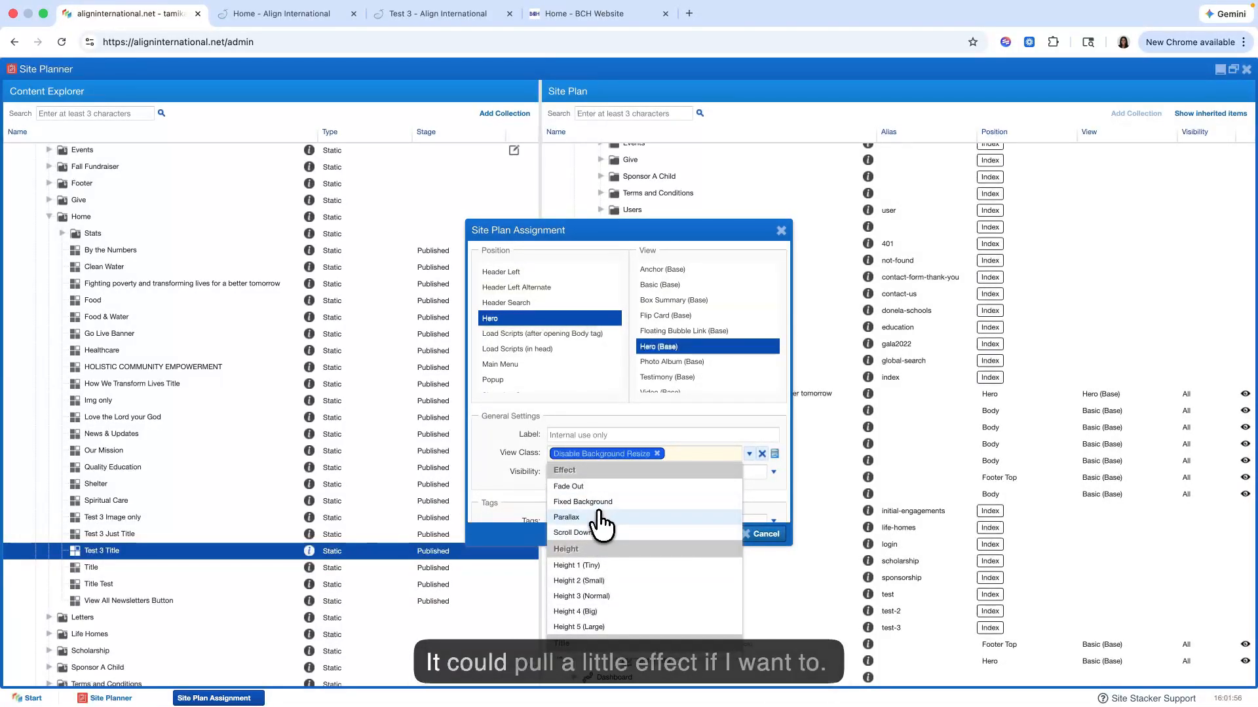
click(597, 517)
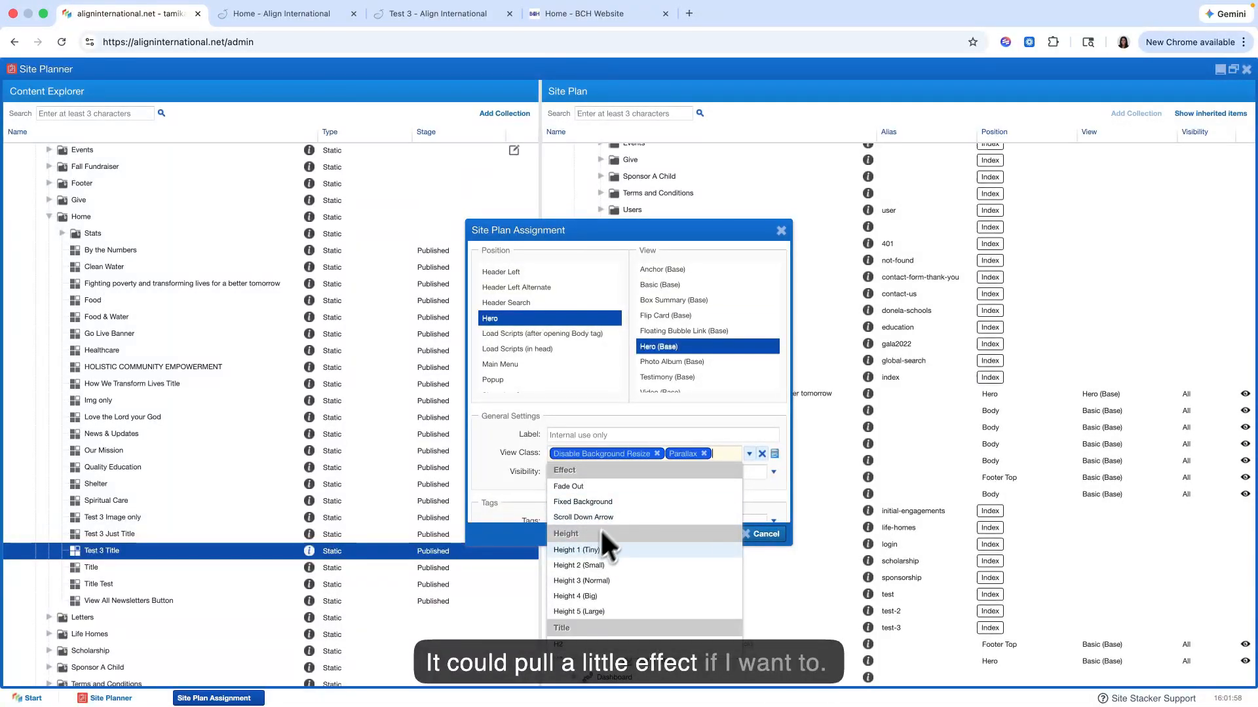
scroll(621, 549, down, 1)
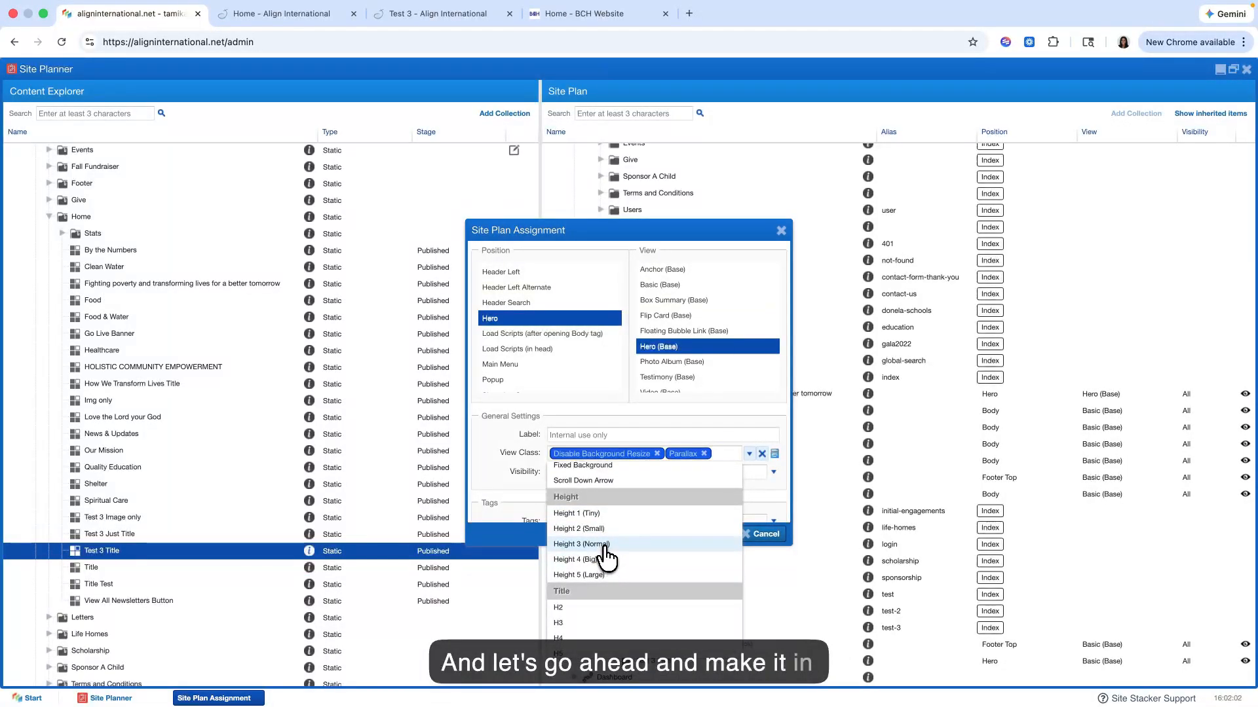
click(603, 547)
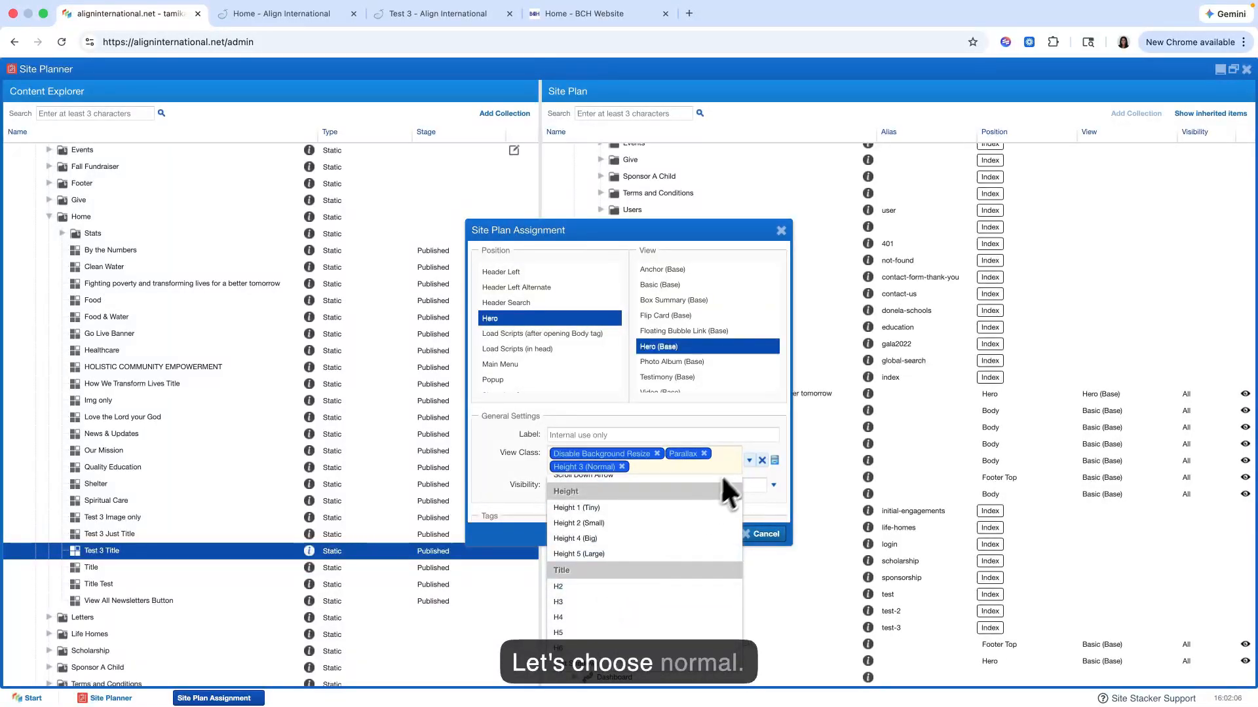
click(748, 466)
click(694, 534)
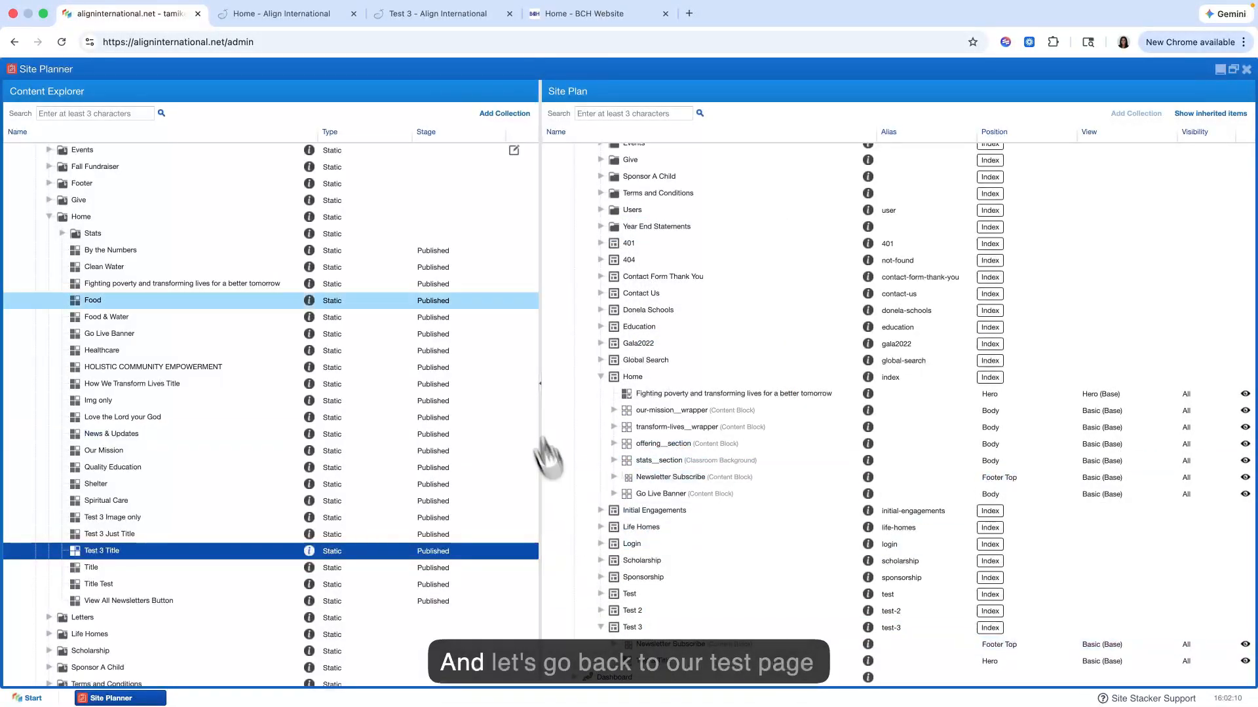
Step: Examine the hero's title, button and image on the live Test 3 page and compare it with the home page's hero
click(414, 11)
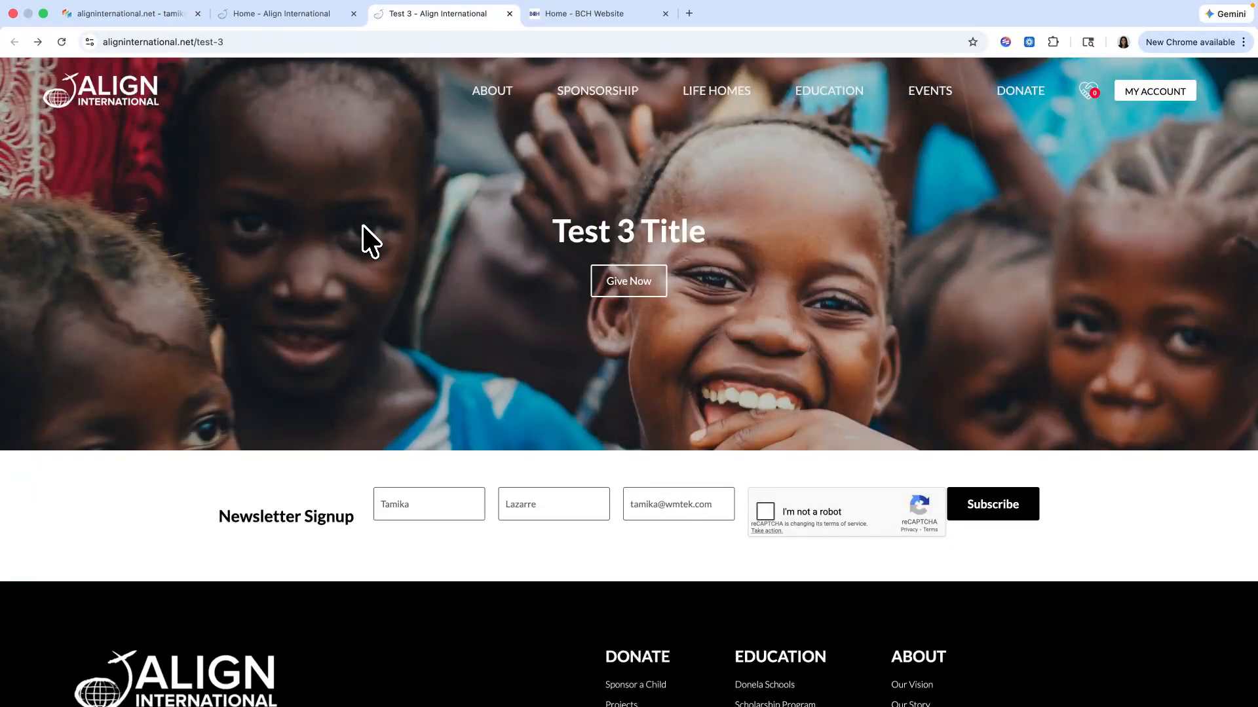
scroll(699, 254, down, 2)
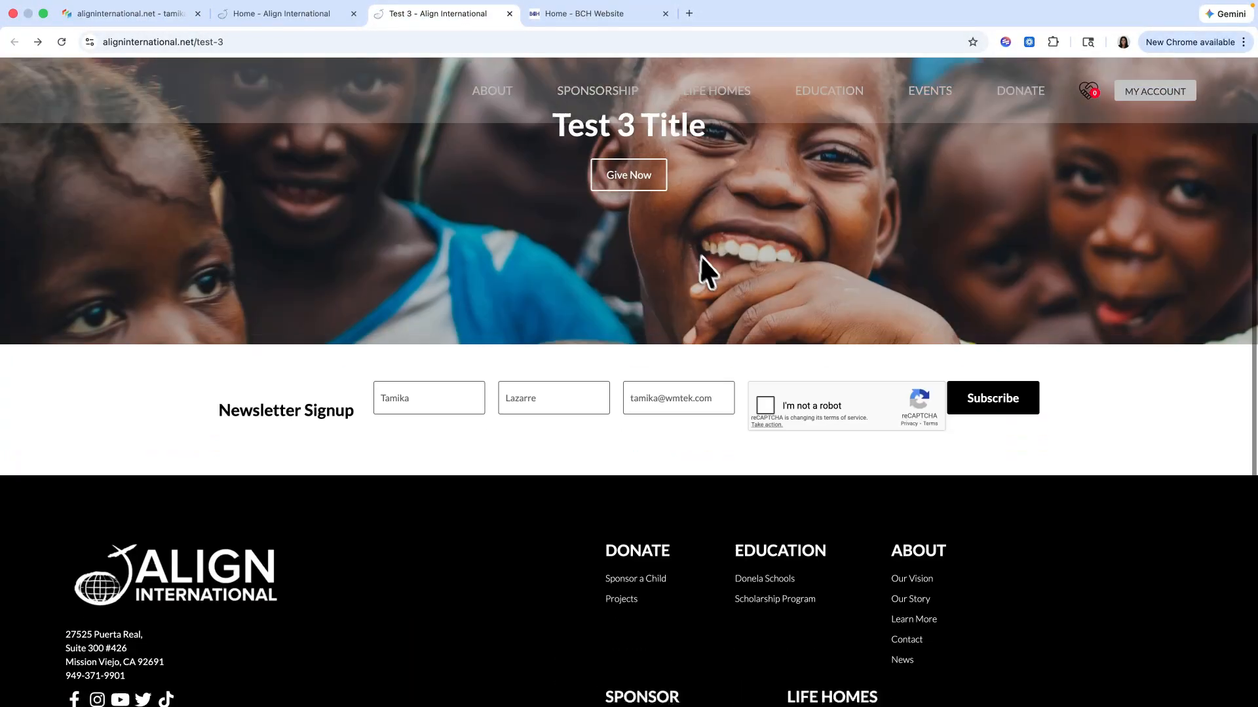
scroll(708, 288, up, 3)
click(262, 20)
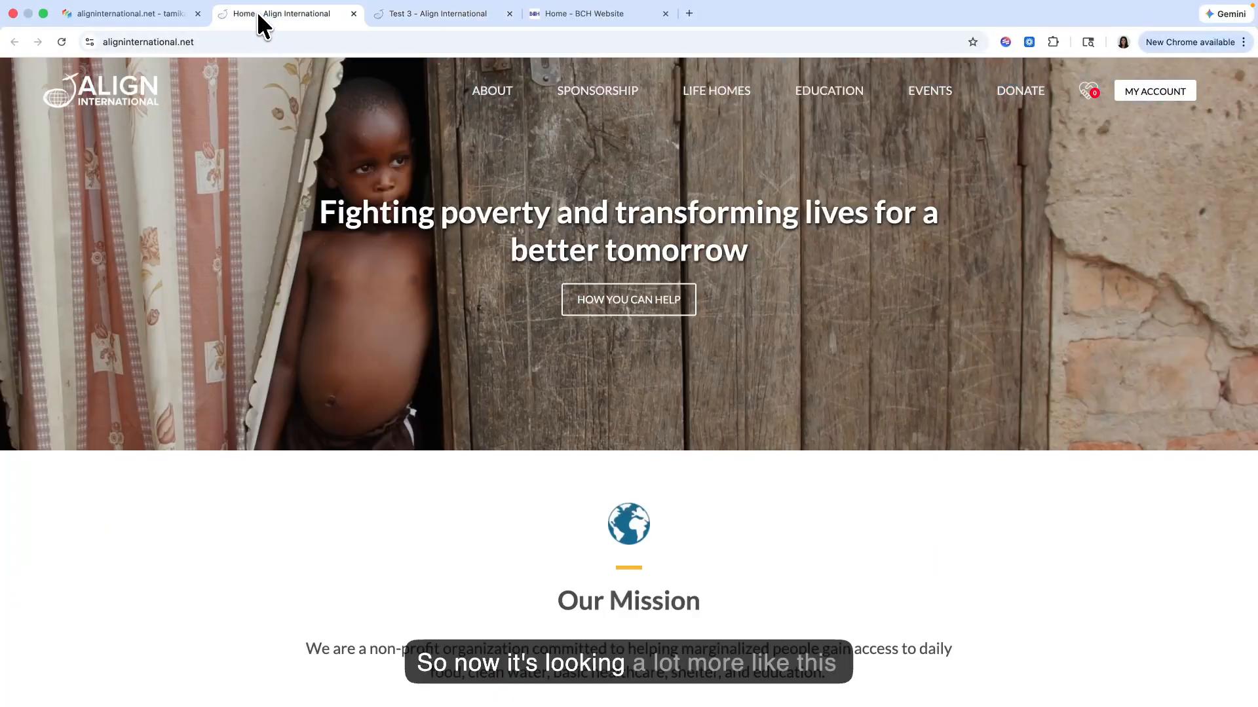
click(449, 16)
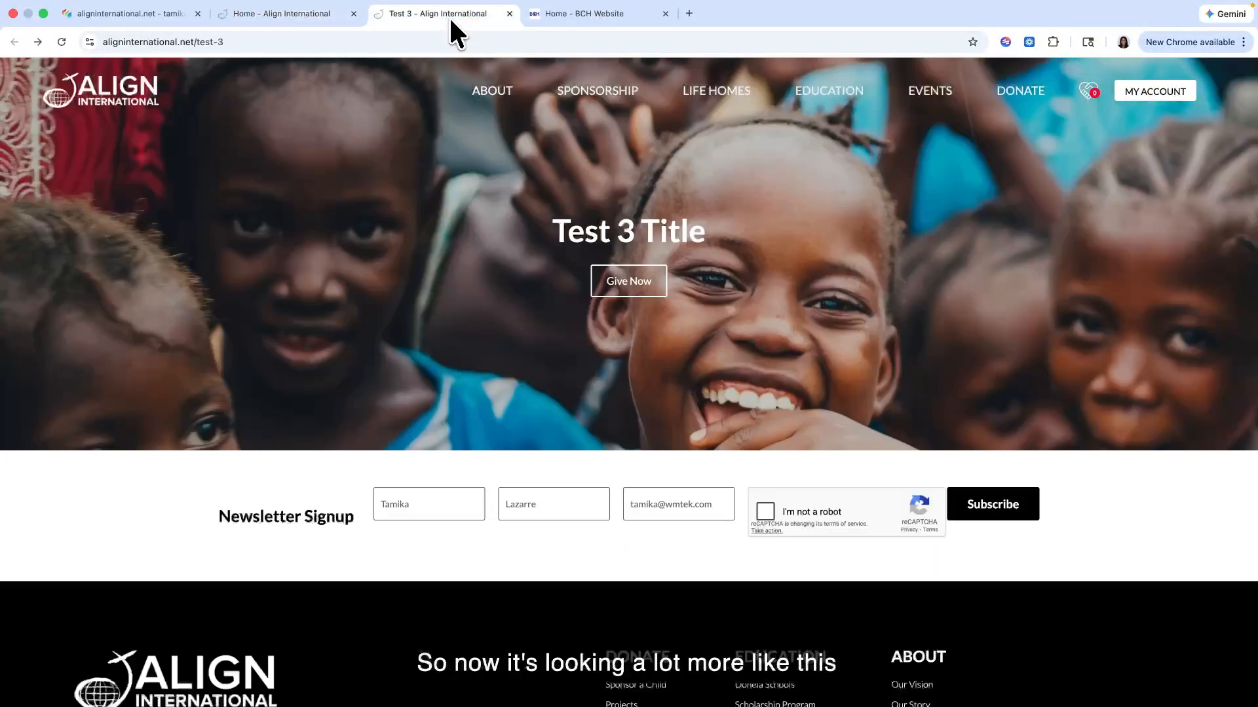
drag(528, 209, 717, 325)
click(682, 290)
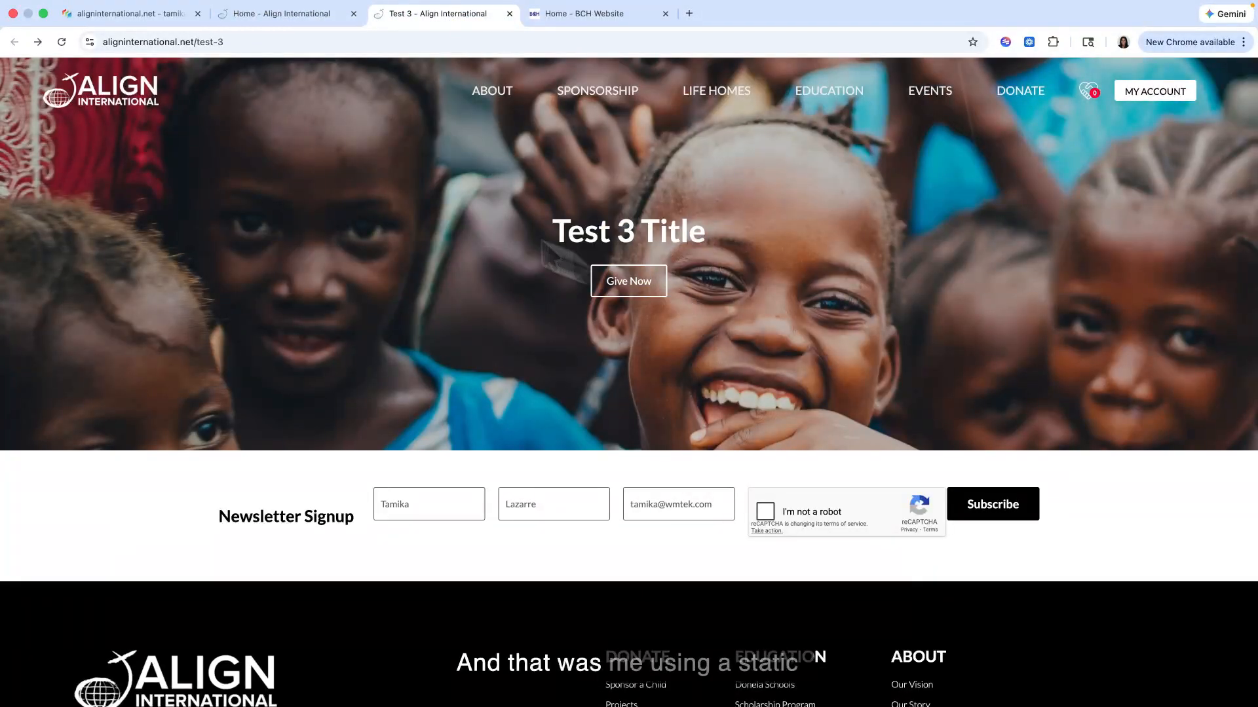
click(265, 12)
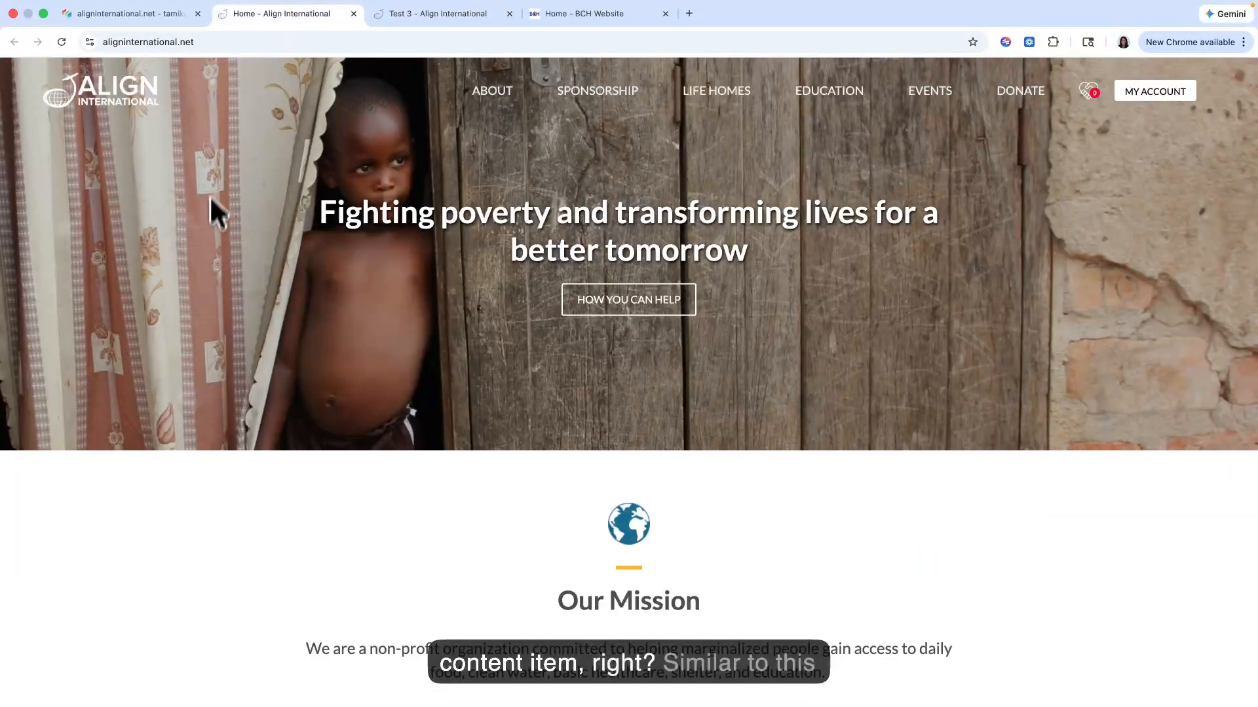
Step: Examine the static content nested in the home page's our-mission__wrapper in the Site Plan, including the globe icon and hr-line blocks
click(171, 19)
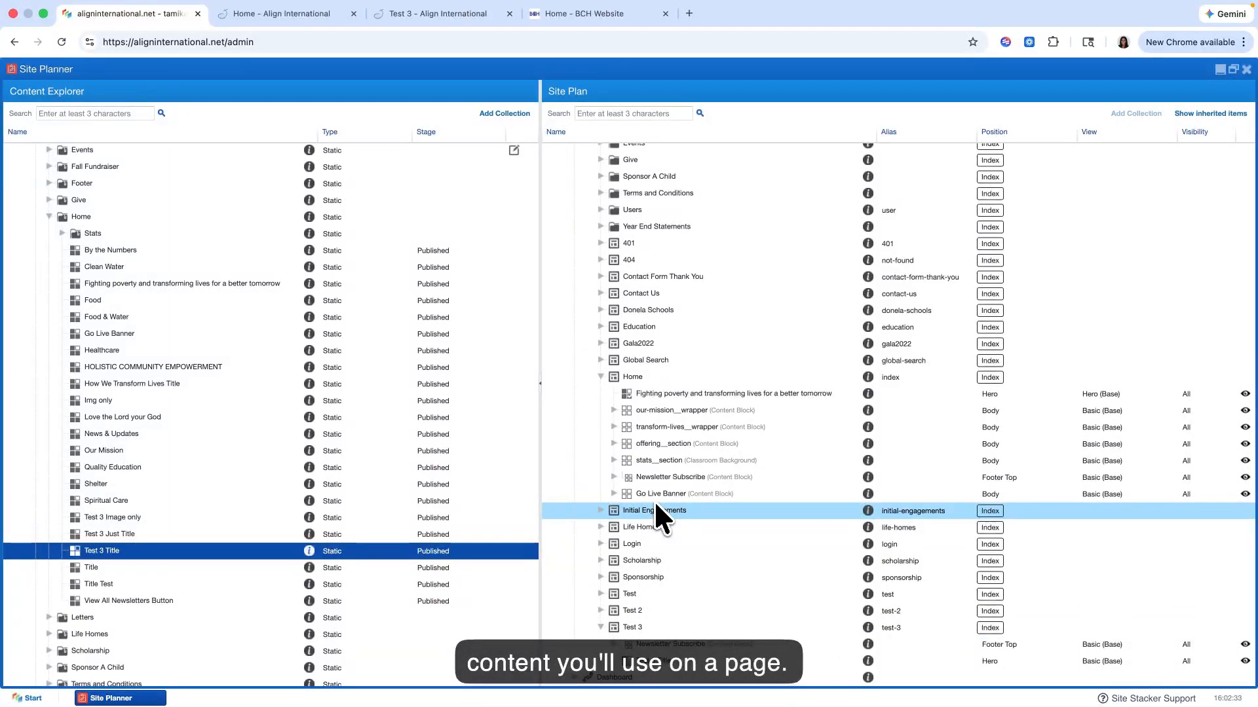
click(614, 411)
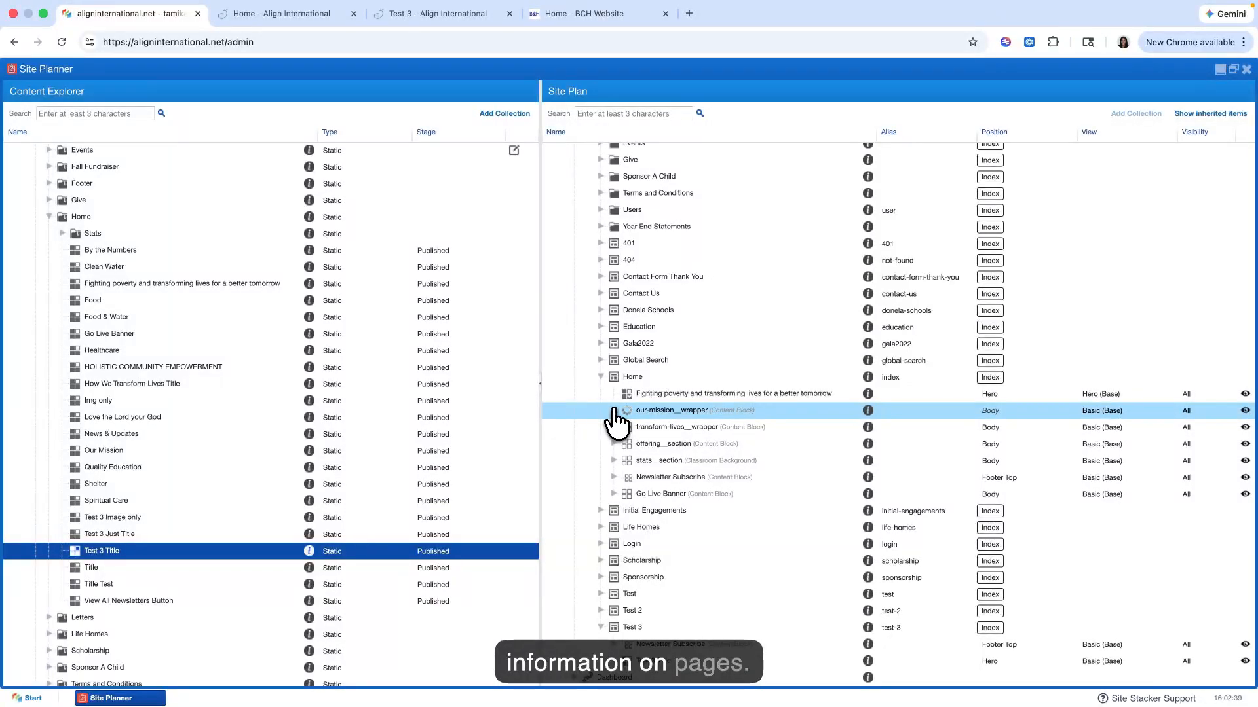
click(627, 427)
click(640, 443)
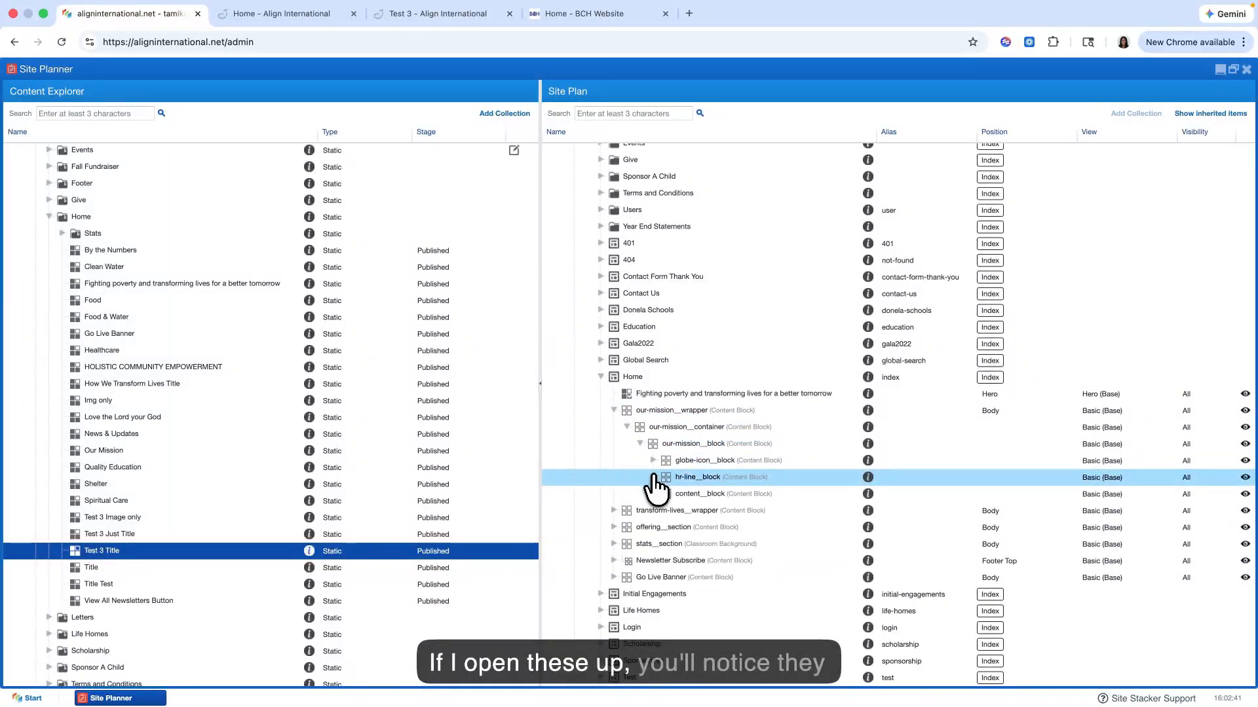
click(651, 478)
click(653, 460)
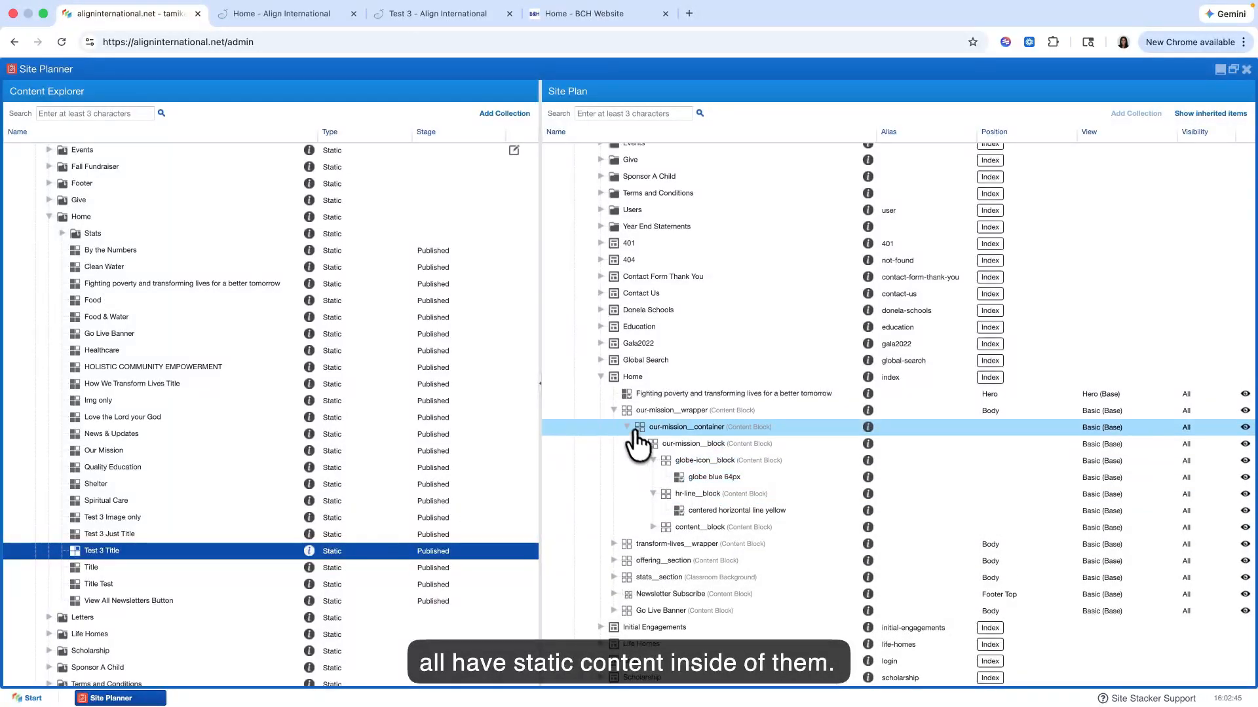
click(614, 411)
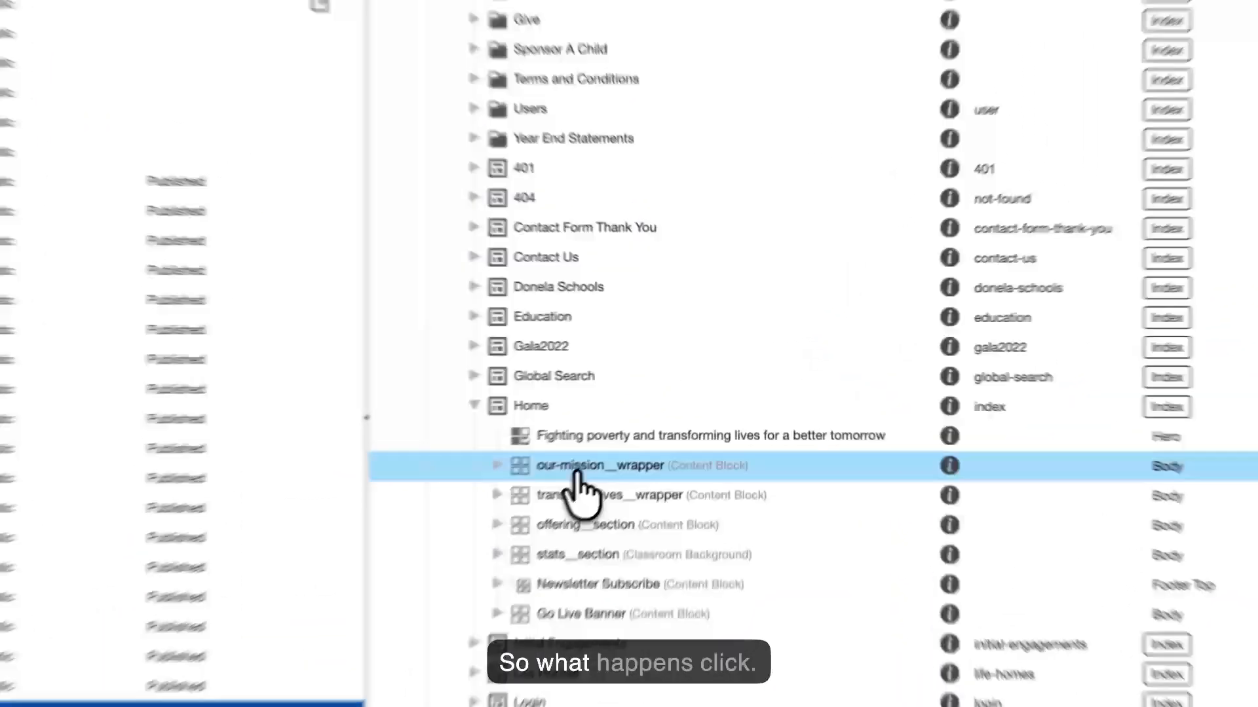
Step: Locate the source wrapper of the home page's our-mission__wrapper in the Content Explorer and examine the 10 Wrapper collection
click(664, 411)
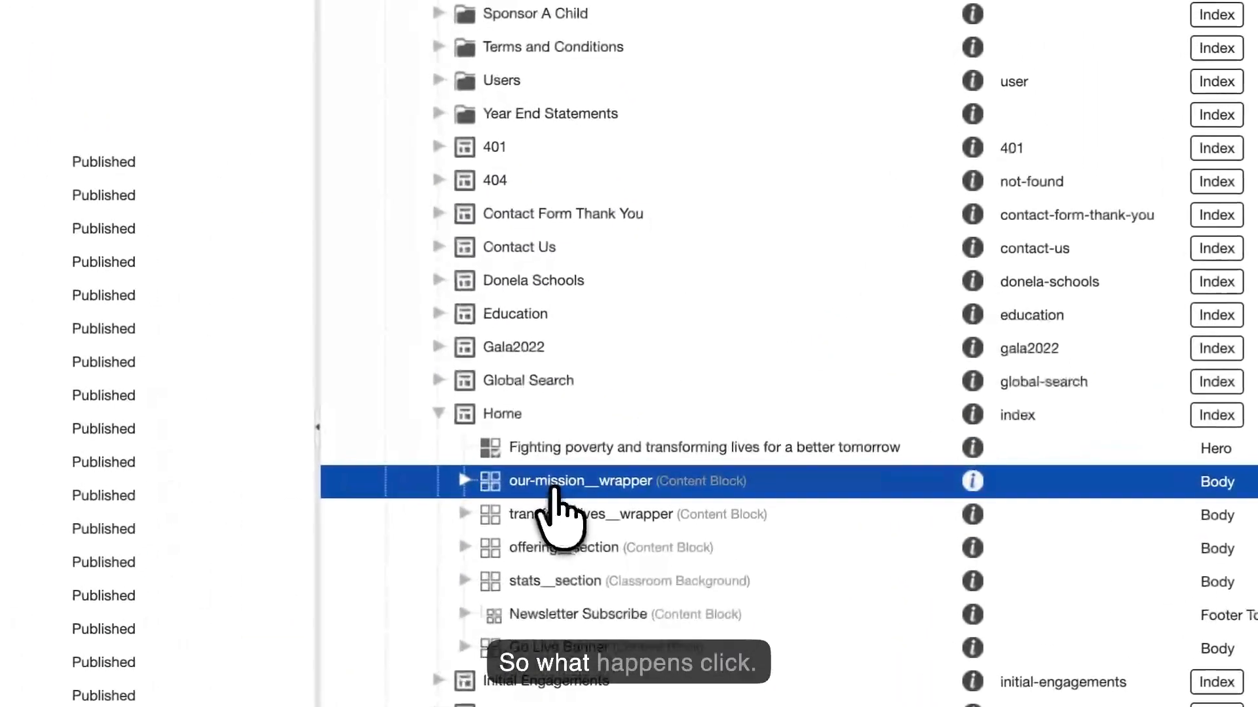
right_click(567, 486)
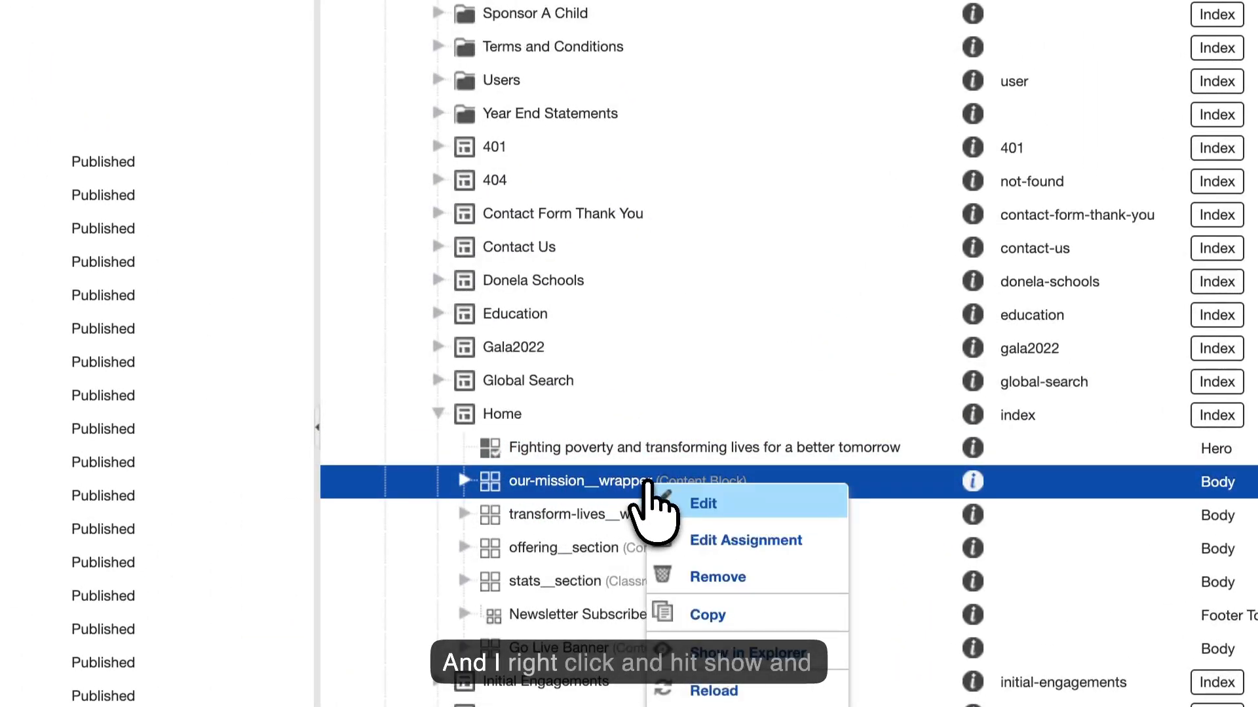
click(734, 648)
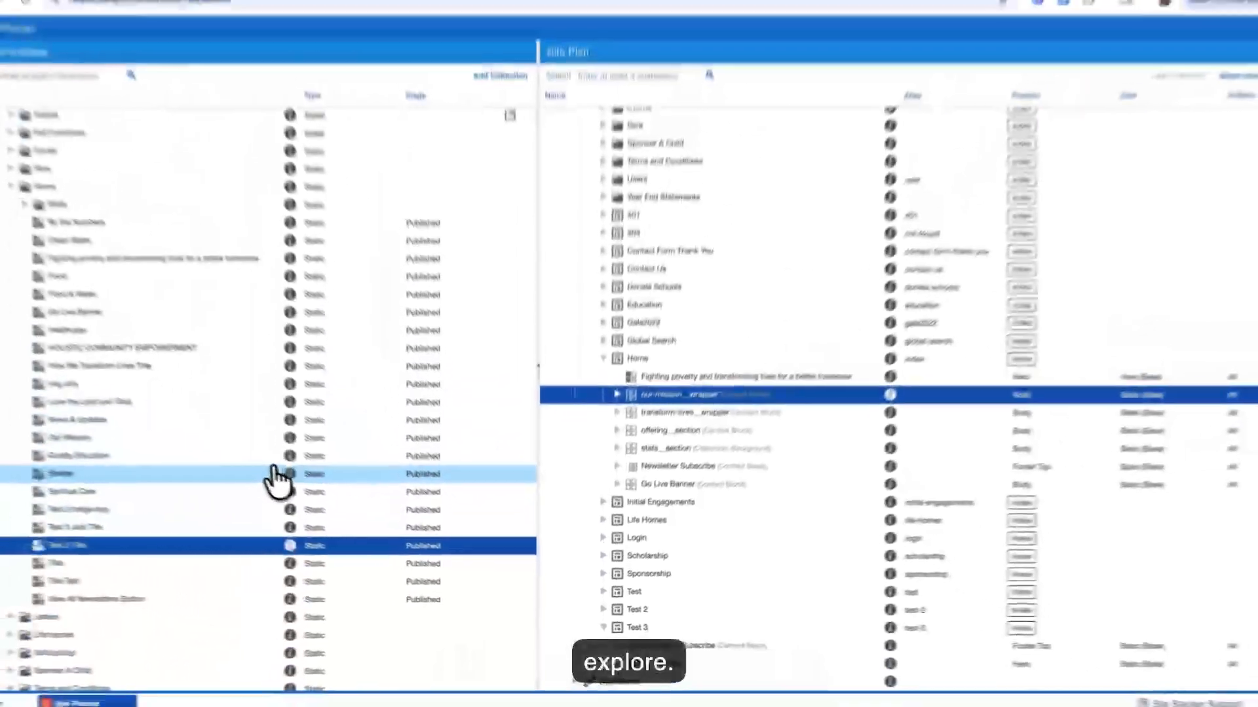
scroll(290, 488, down, 3)
scroll(290, 488, down, 3)
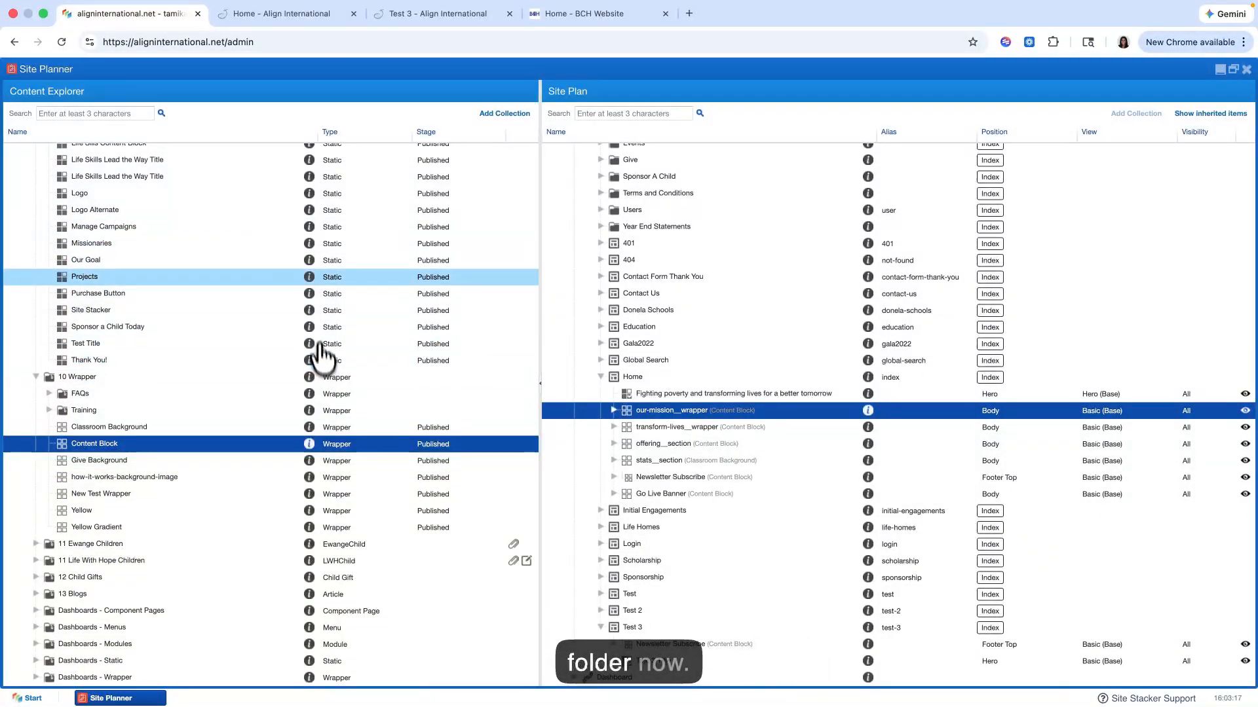
scroll(288, 373, up, 2)
scroll(261, 362, down, 2)
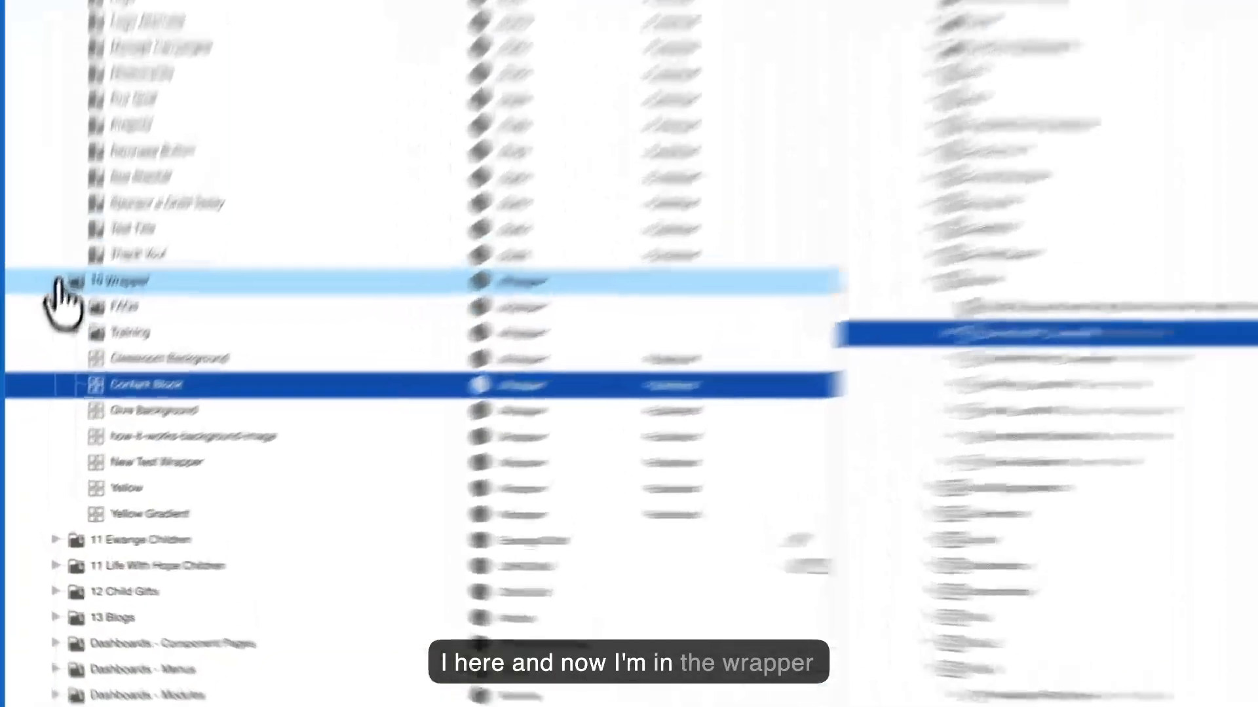
click(36, 377)
click(71, 503)
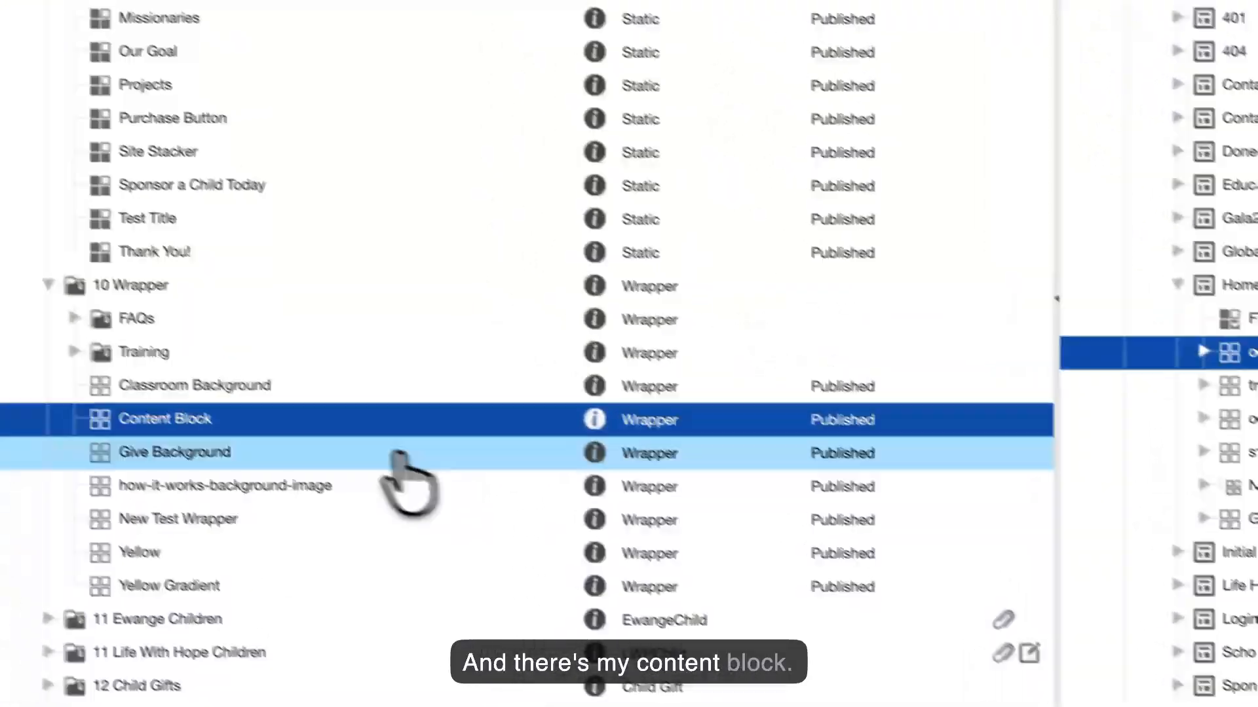
Step: Open the Content Block wrapper, examine its title and image settings, and close it without changes
right_click(312, 331)
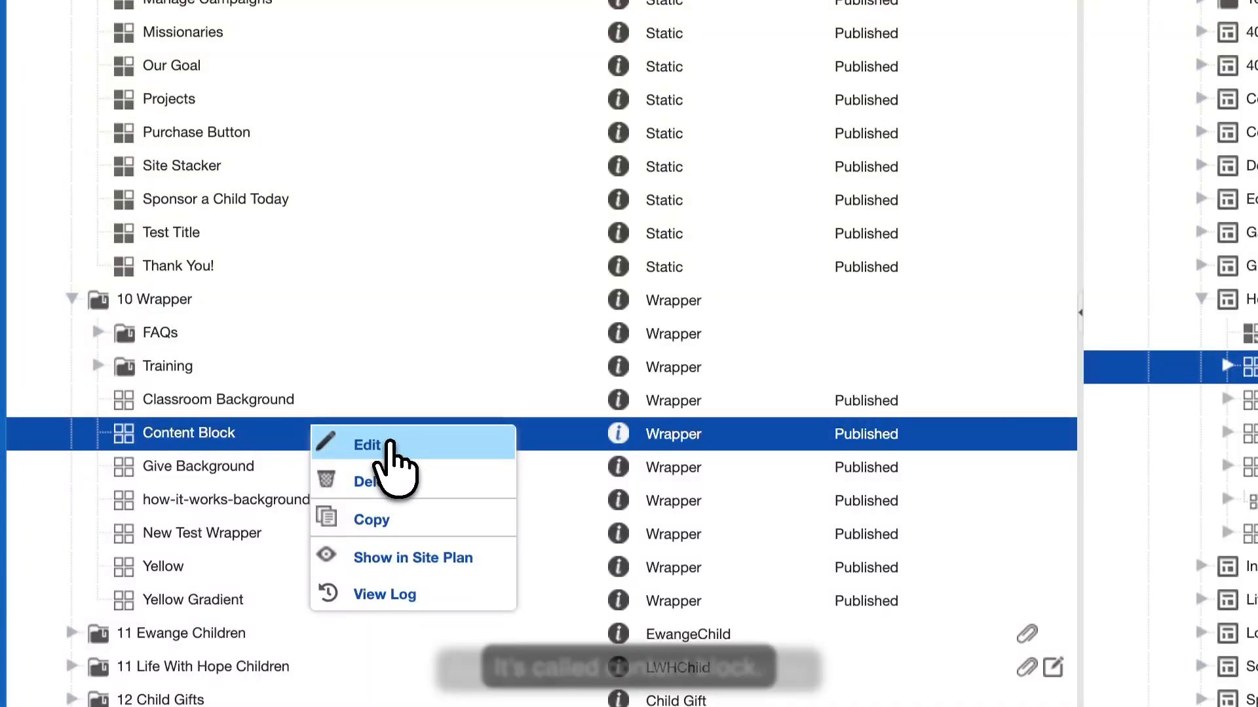
click(392, 448)
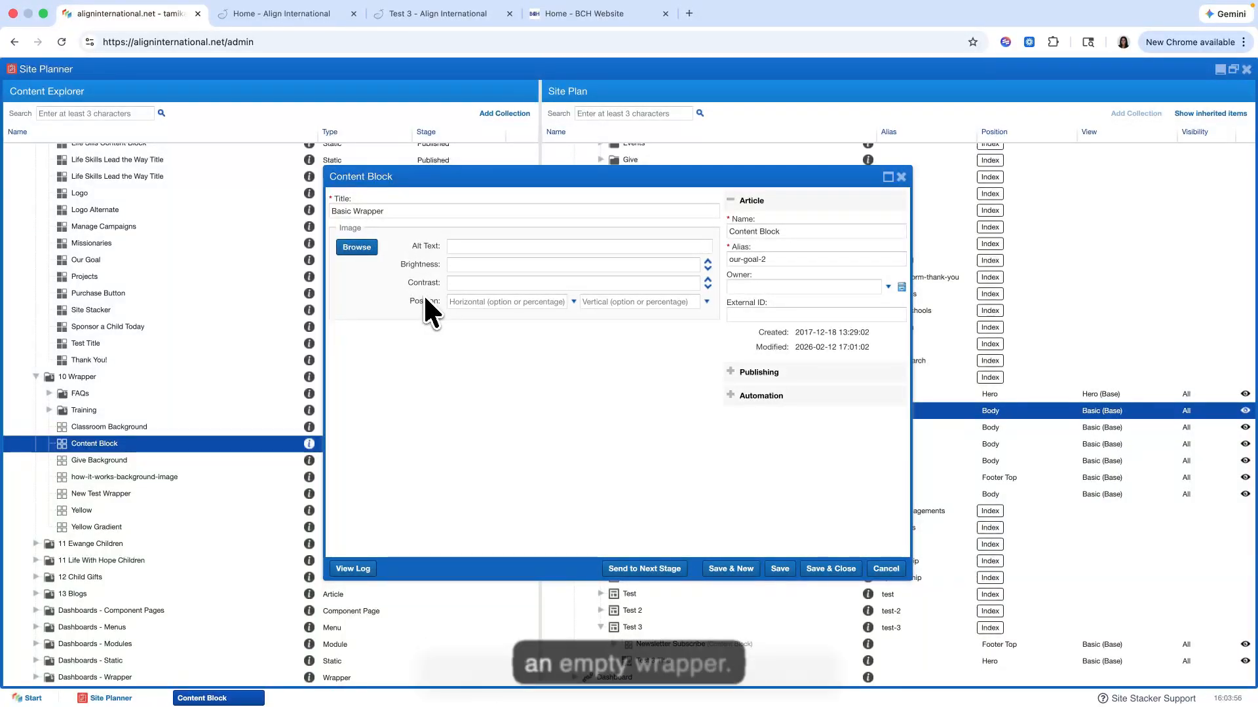
click(901, 177)
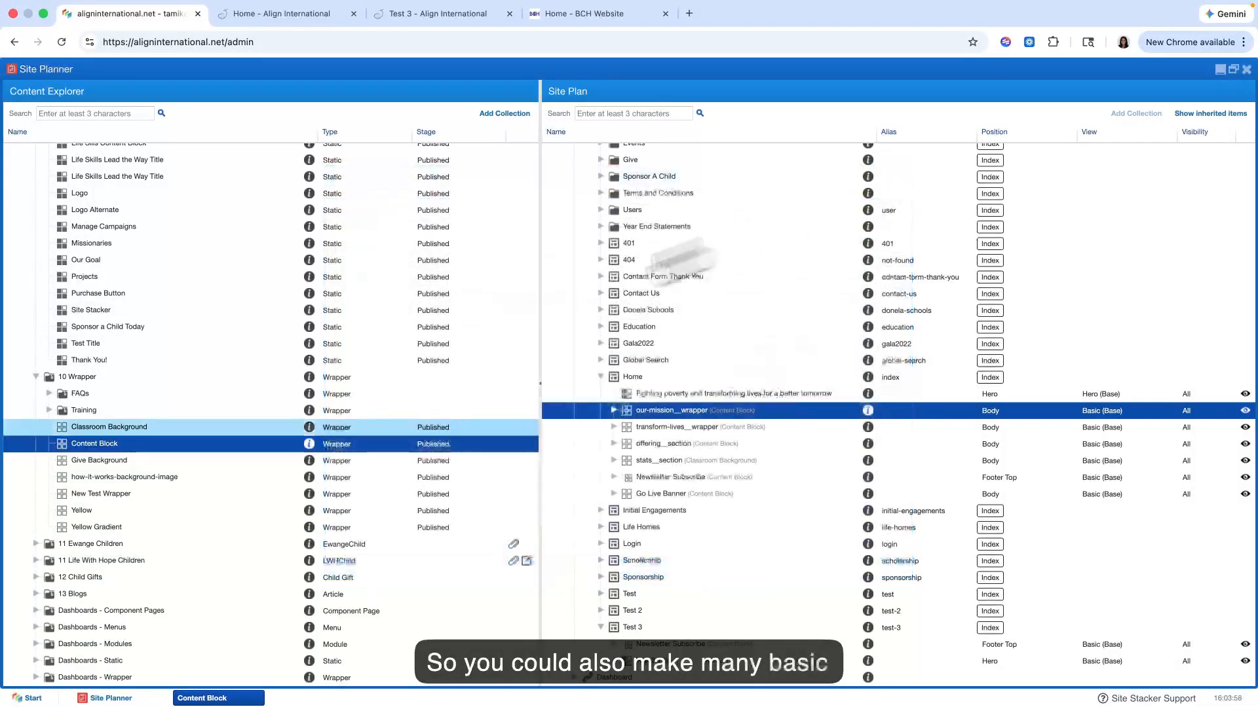
right_click(114, 447)
click(134, 461)
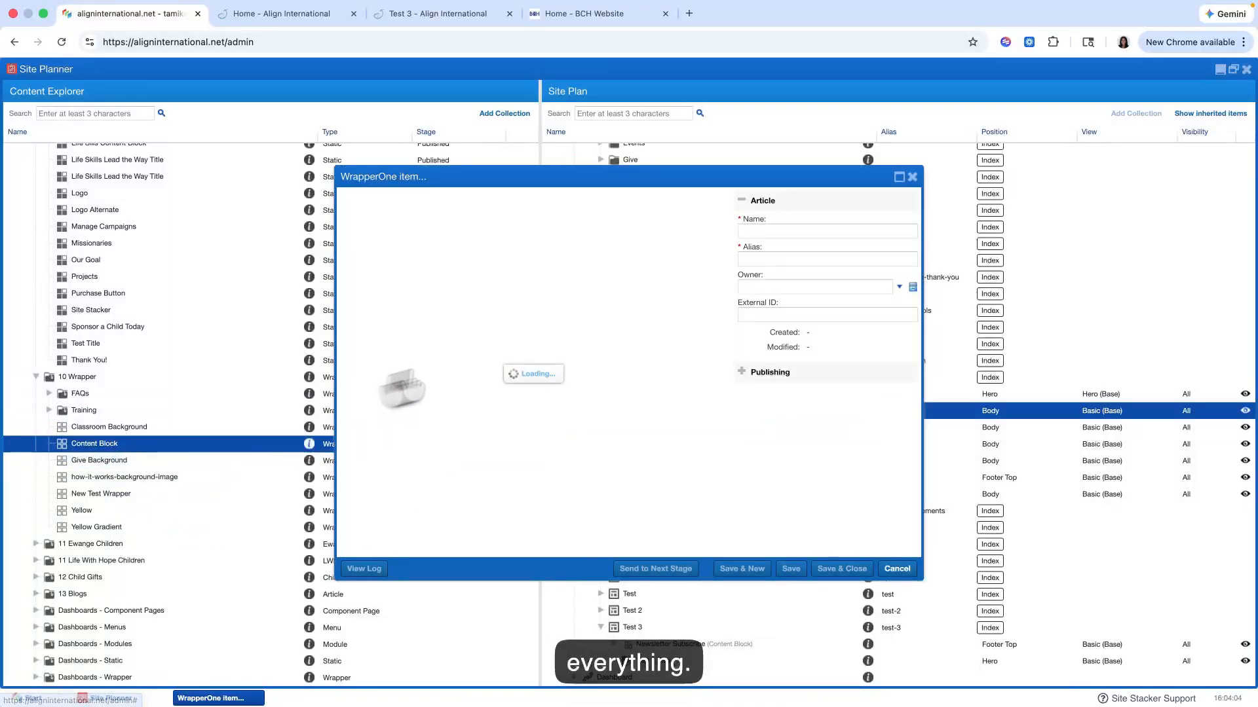
click(911, 177)
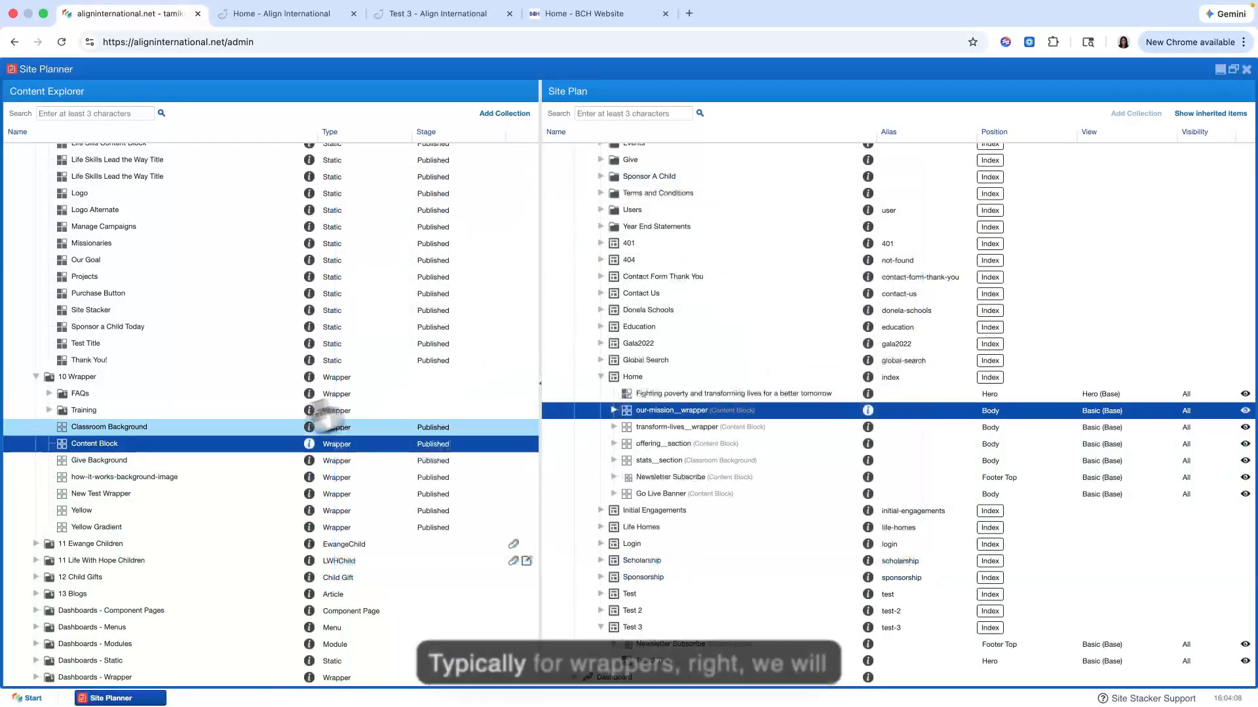
Step: Open the Classroom Background wrapper and examine the image attached to it
click(131, 427)
right_click(136, 427)
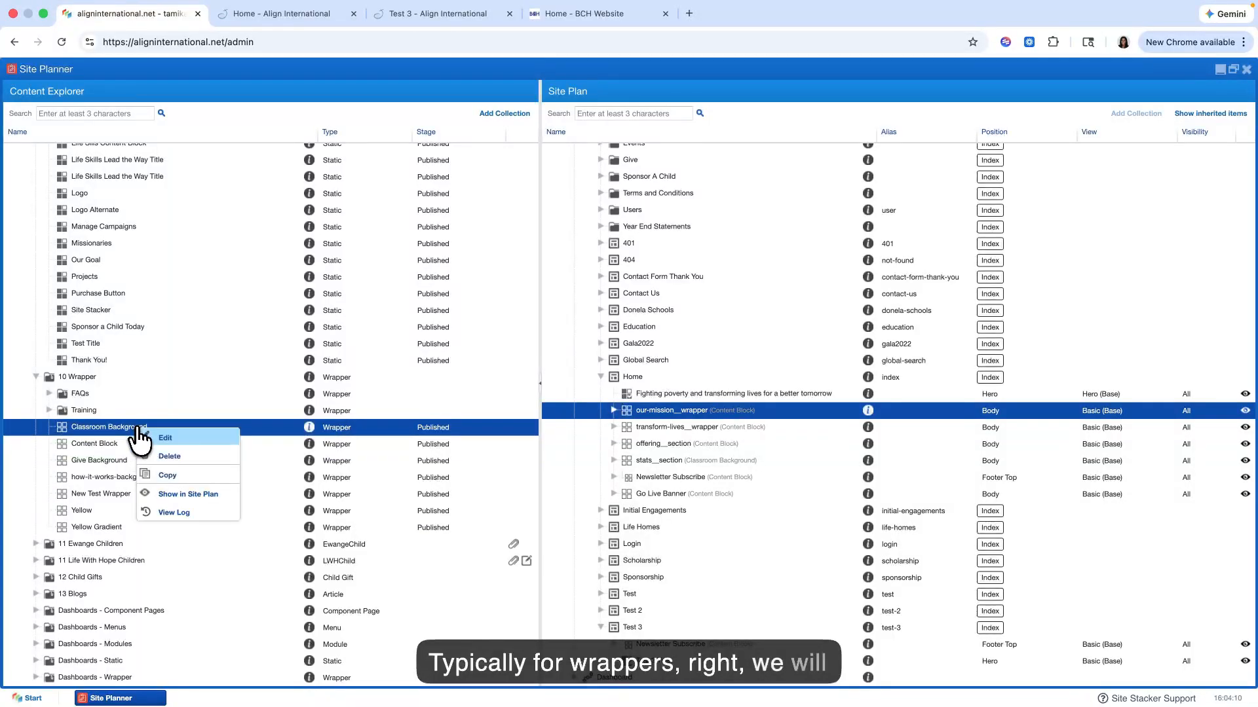
click(157, 437)
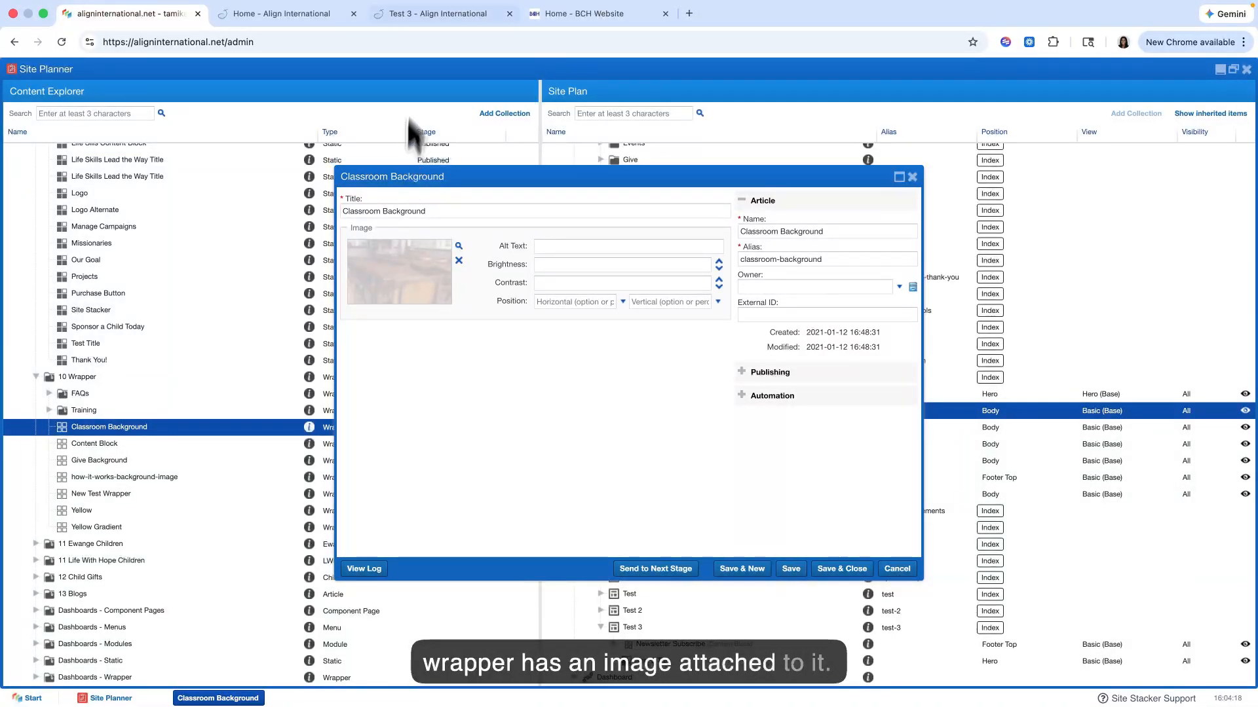
Step: Examine the section backgrounds down the live home page, from the hero through Our Mission, Shelter and Spiritual Care to News & Updates
click(284, 18)
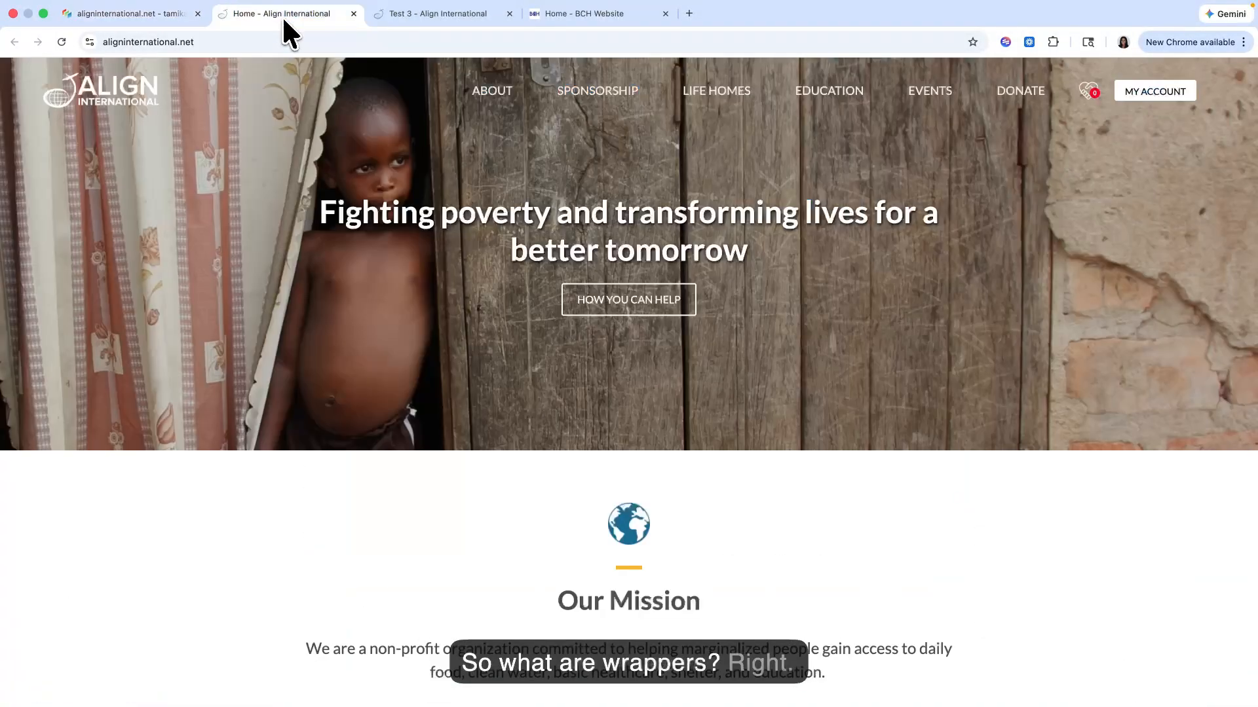
scroll(262, 321, down, 1)
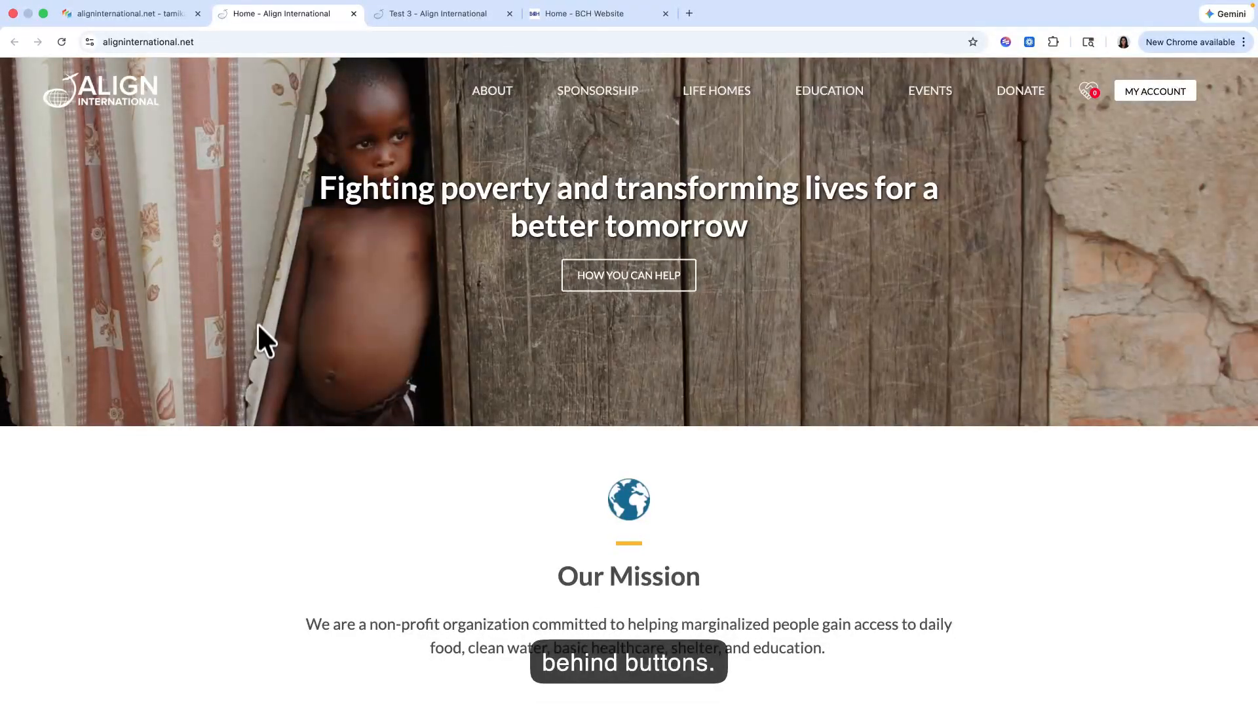
scroll(257, 334, down, 5)
scroll(226, 347, down, 2)
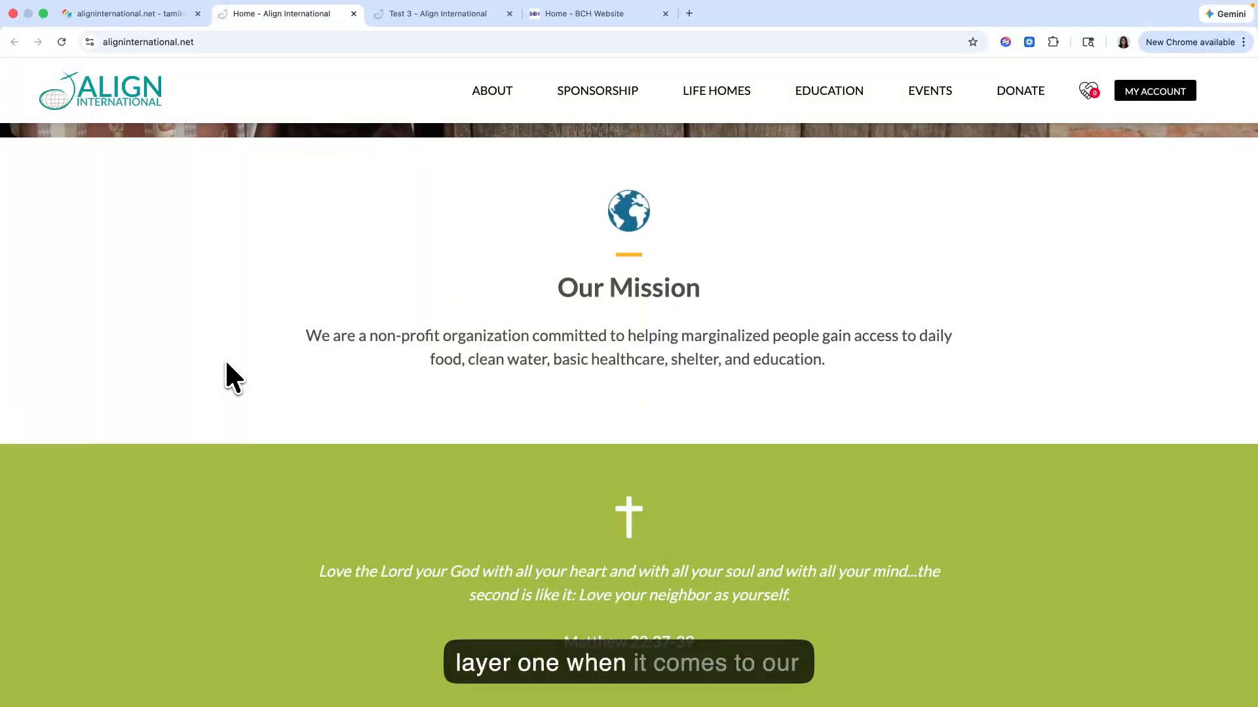
scroll(225, 367, up, 5)
scroll(216, 367, down, 5)
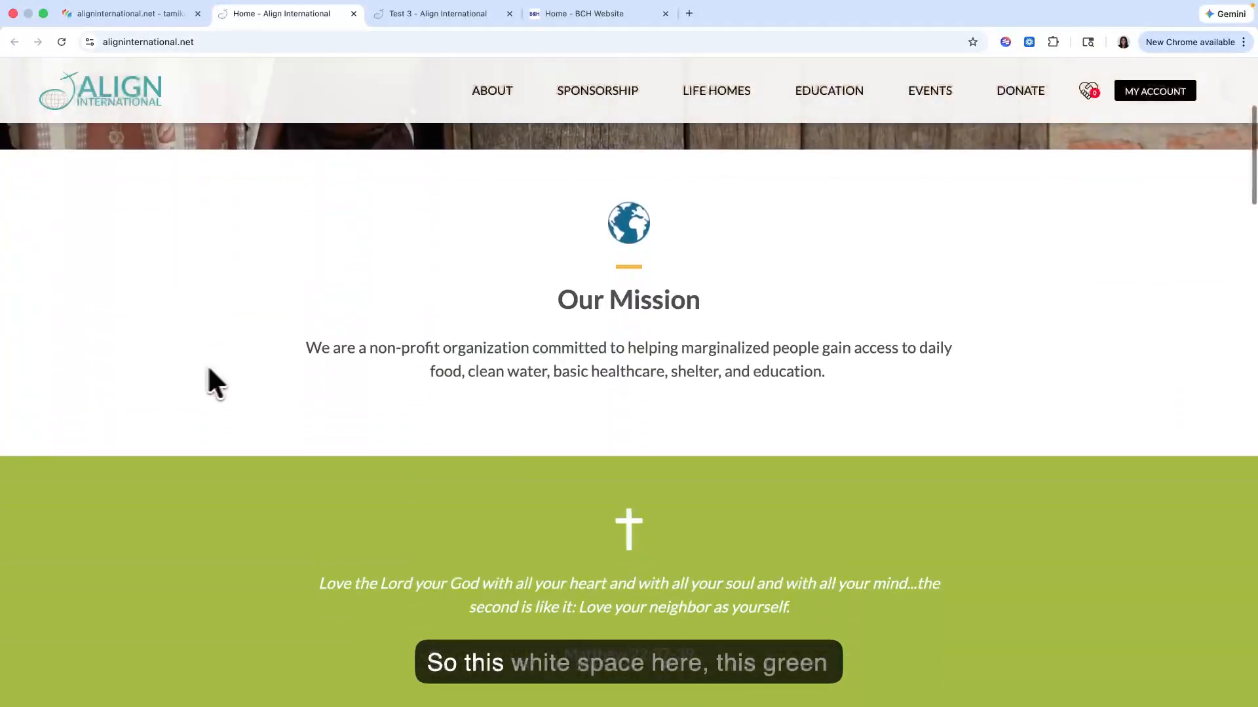
scroll(185, 340, down, 4)
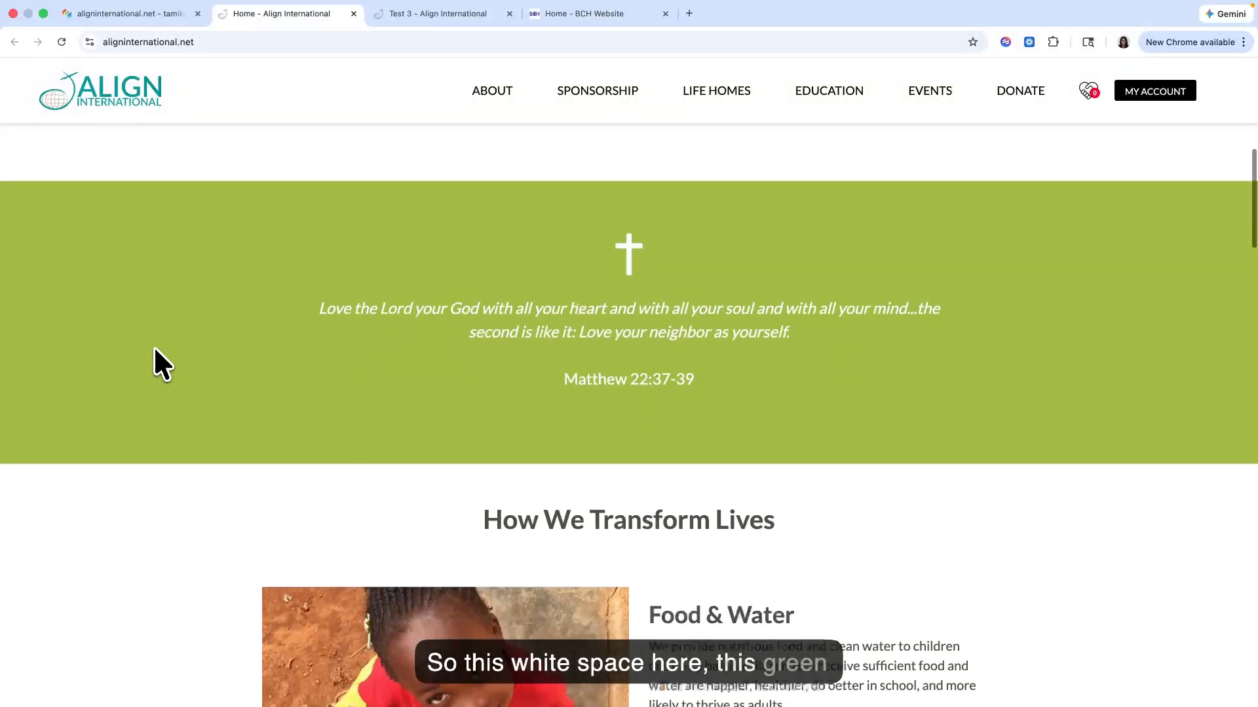
scroll(154, 346, down, 6)
scroll(61, 367, down, 5)
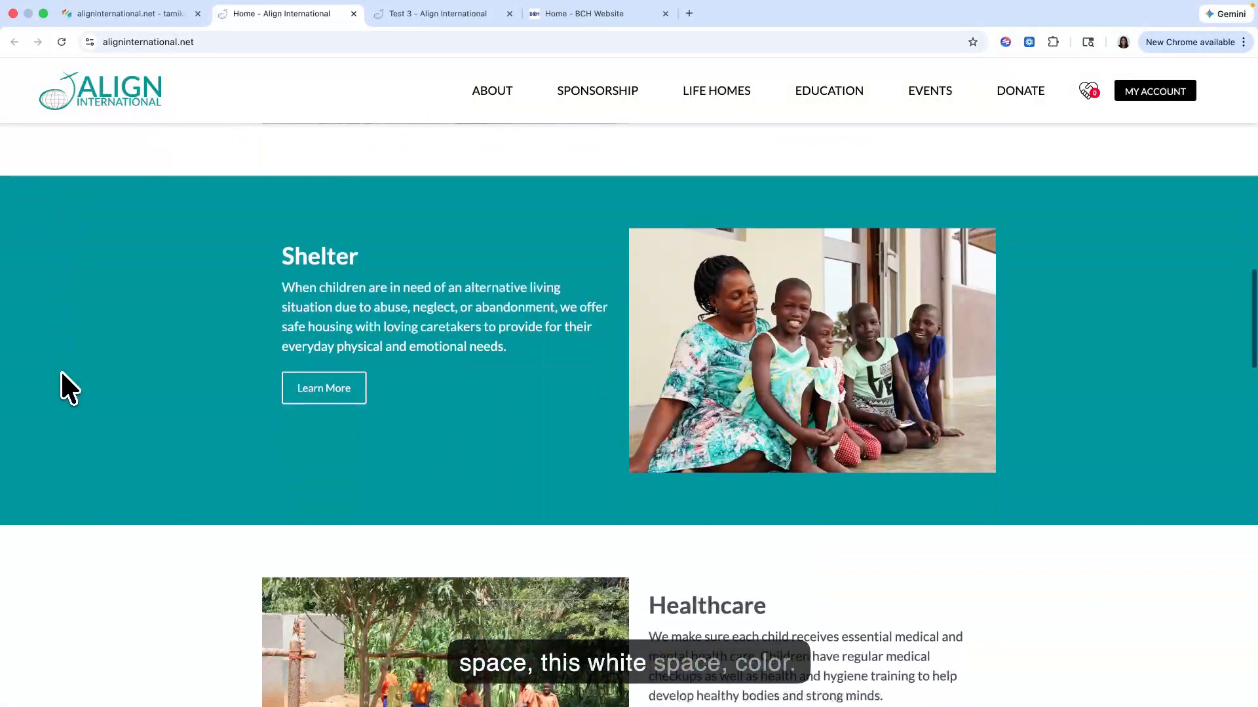
scroll(61, 372, up, 2)
scroll(134, 367, down, 10)
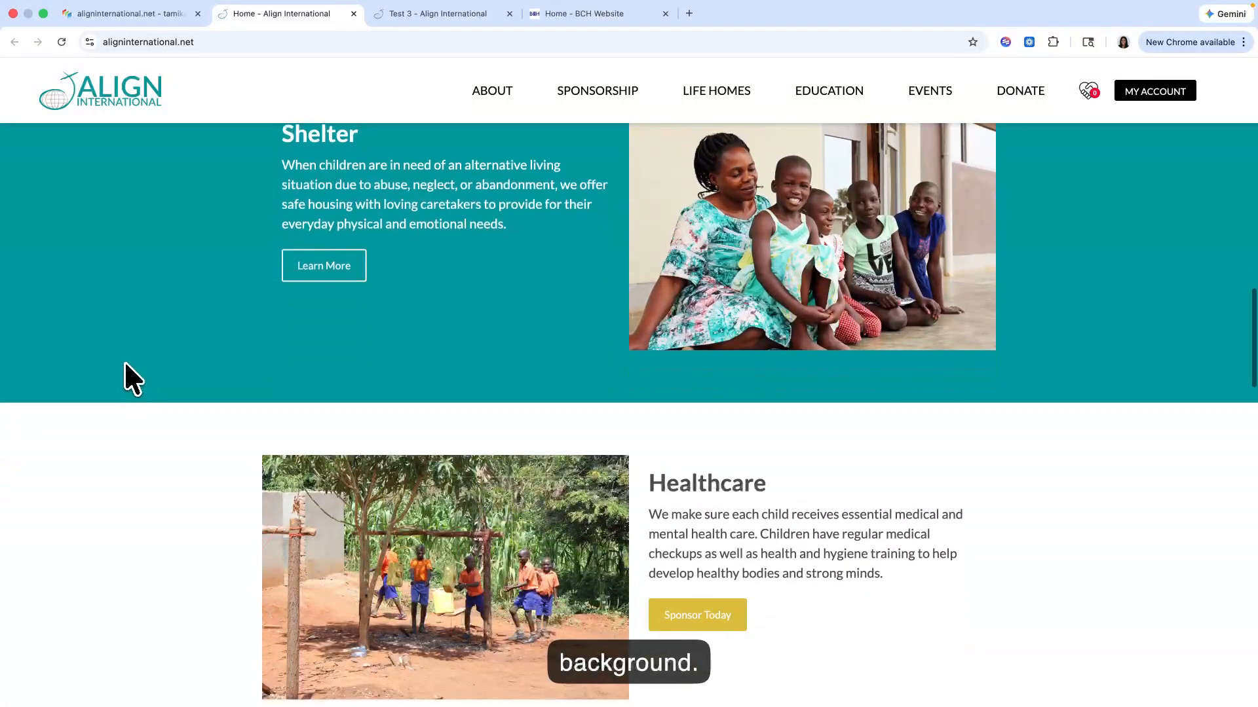
scroll(108, 378, down, 10)
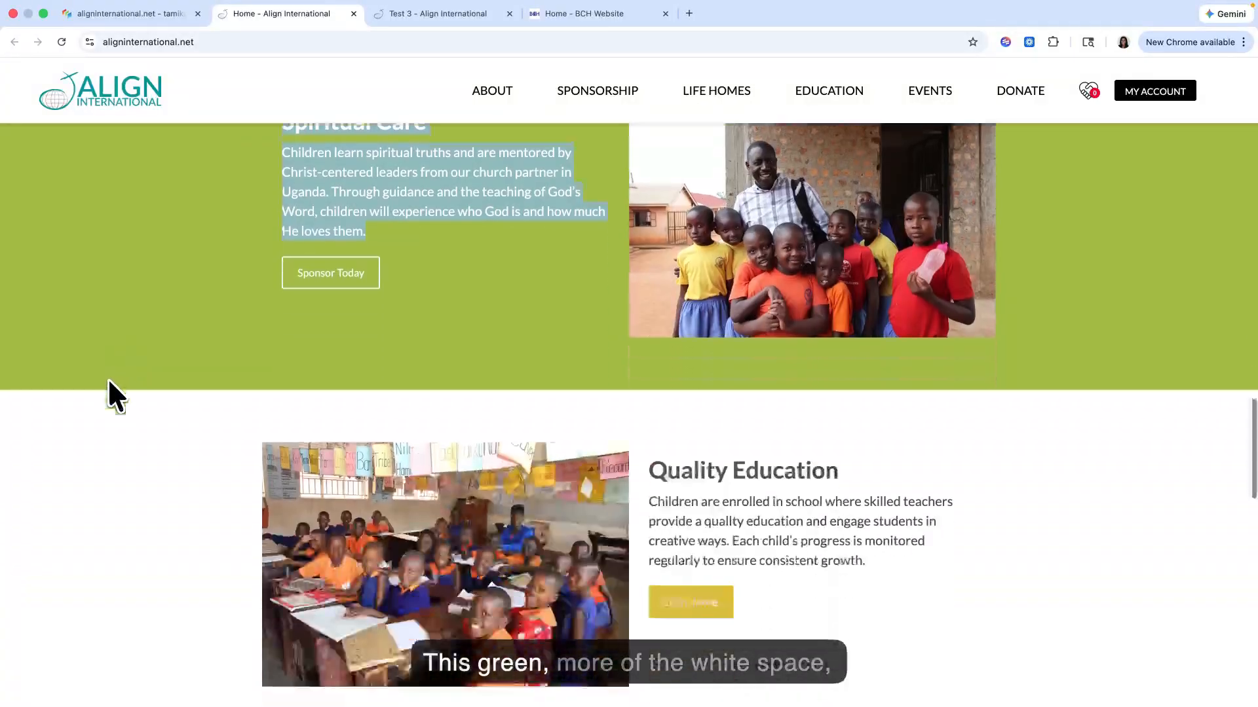
scroll(108, 377, down, 2)
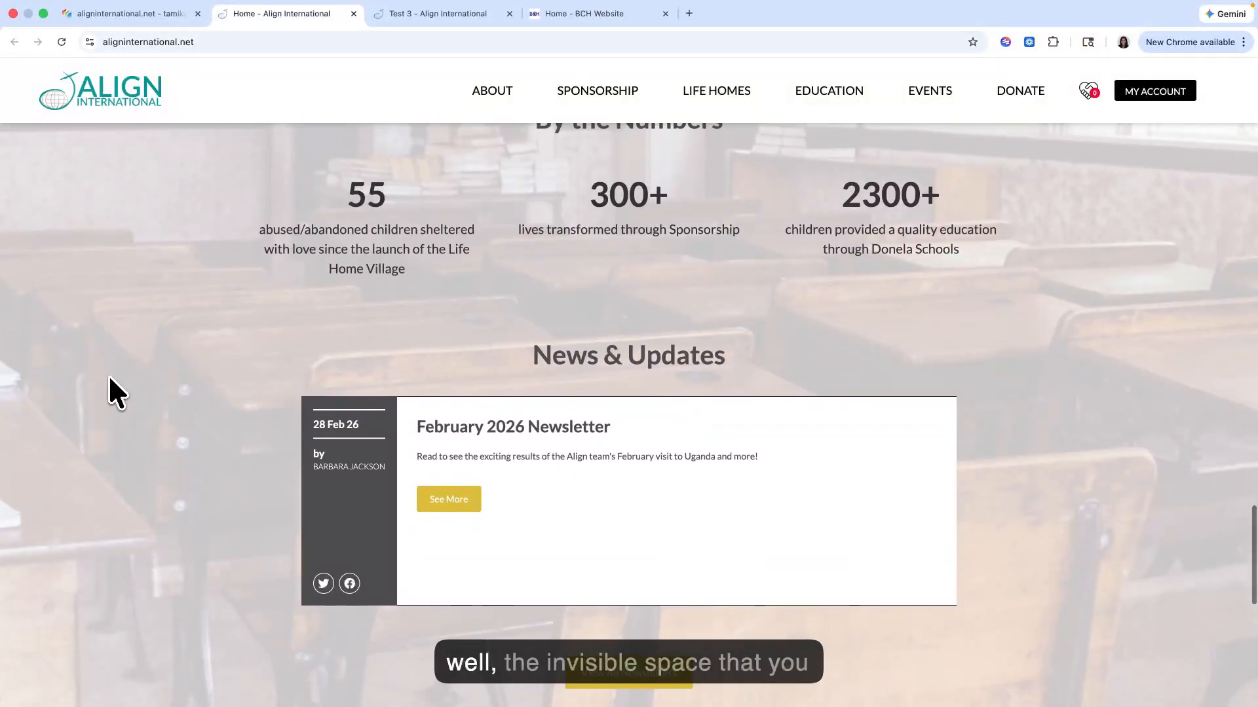
Step: Compare the background behind the home page's By the Numbers and News & Updates sections with the image in the Classroom Background wrapper
scroll(112, 387, up, 2)
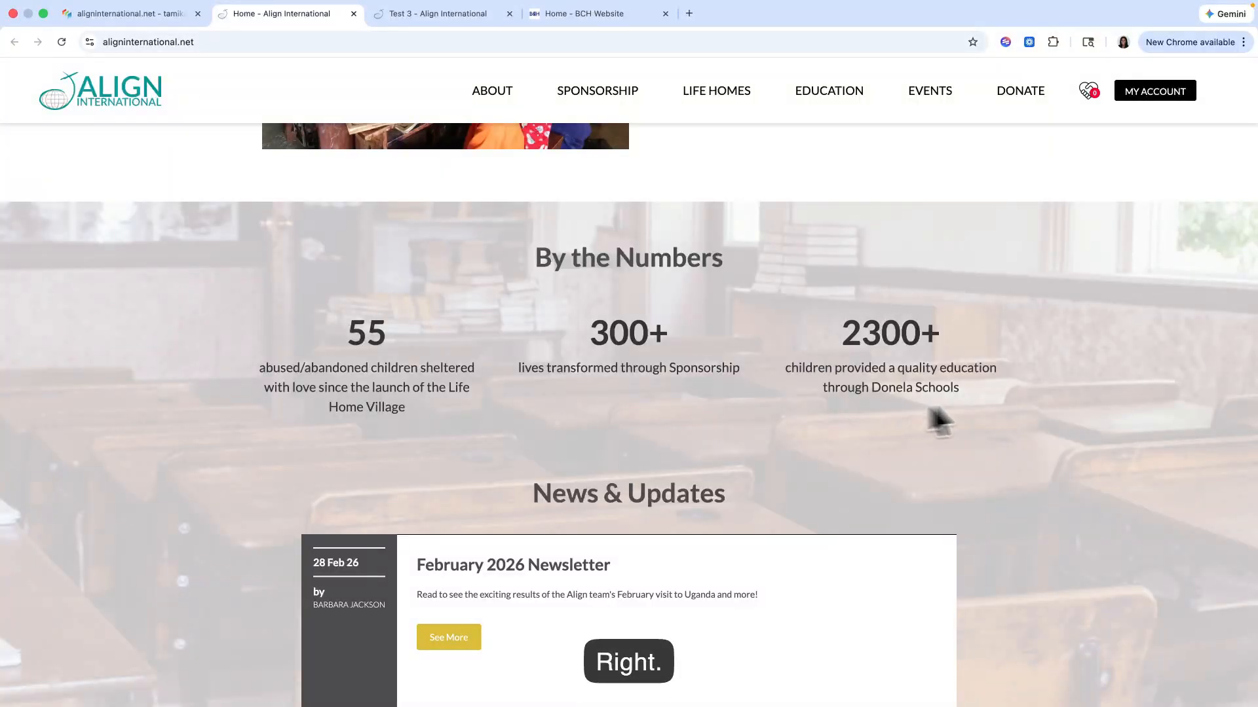
scroll(1044, 348, down, 2)
scroll(1044, 347, up, 2)
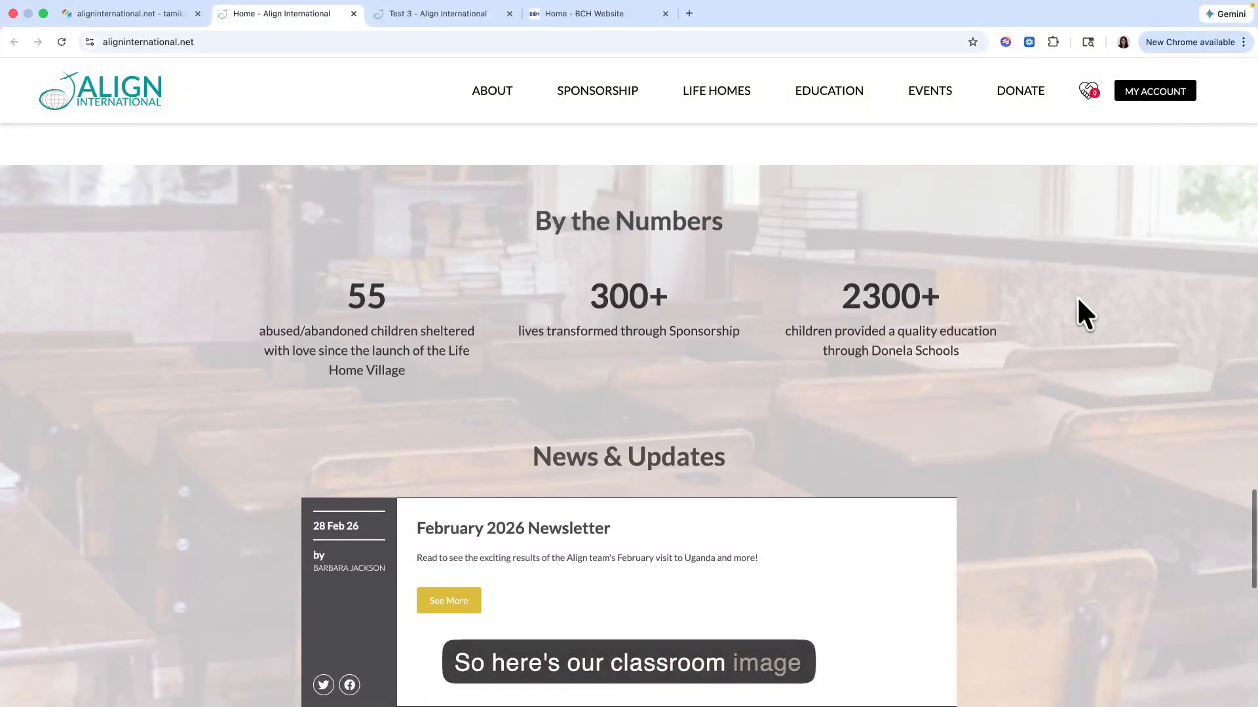
scroll(996, 337, down, 2)
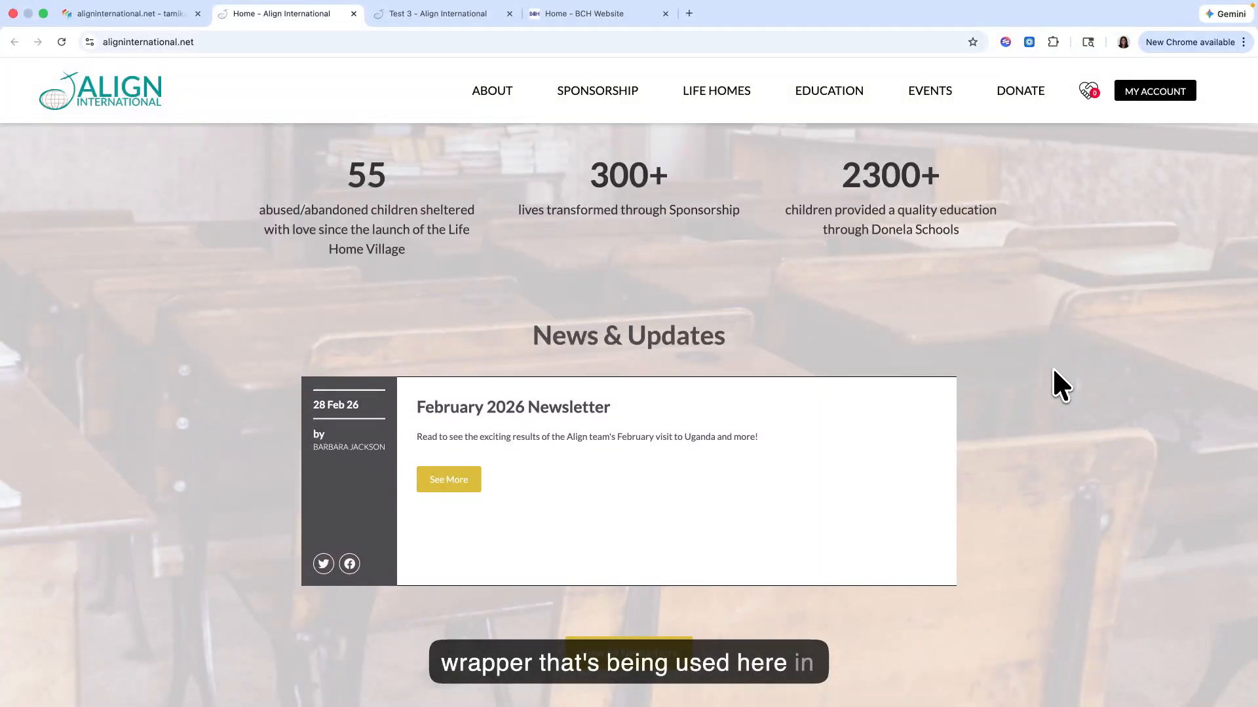
click(156, 16)
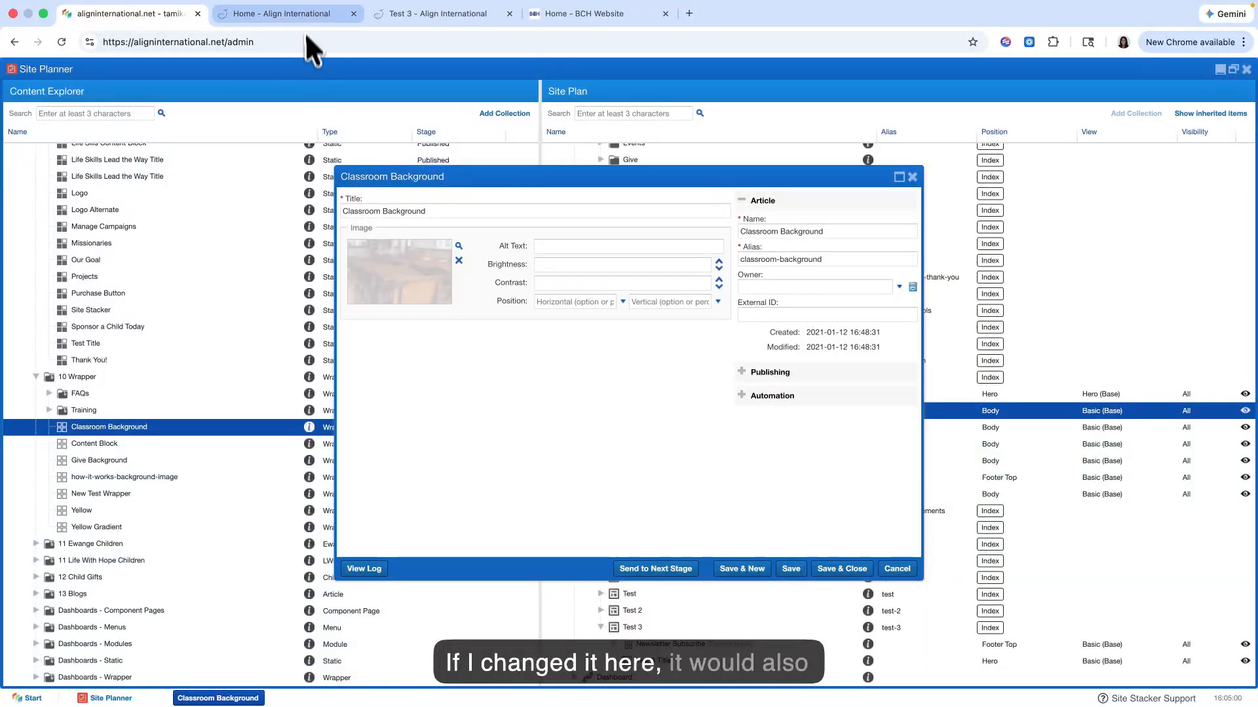
click(315, 15)
scroll(191, 314, down, 4)
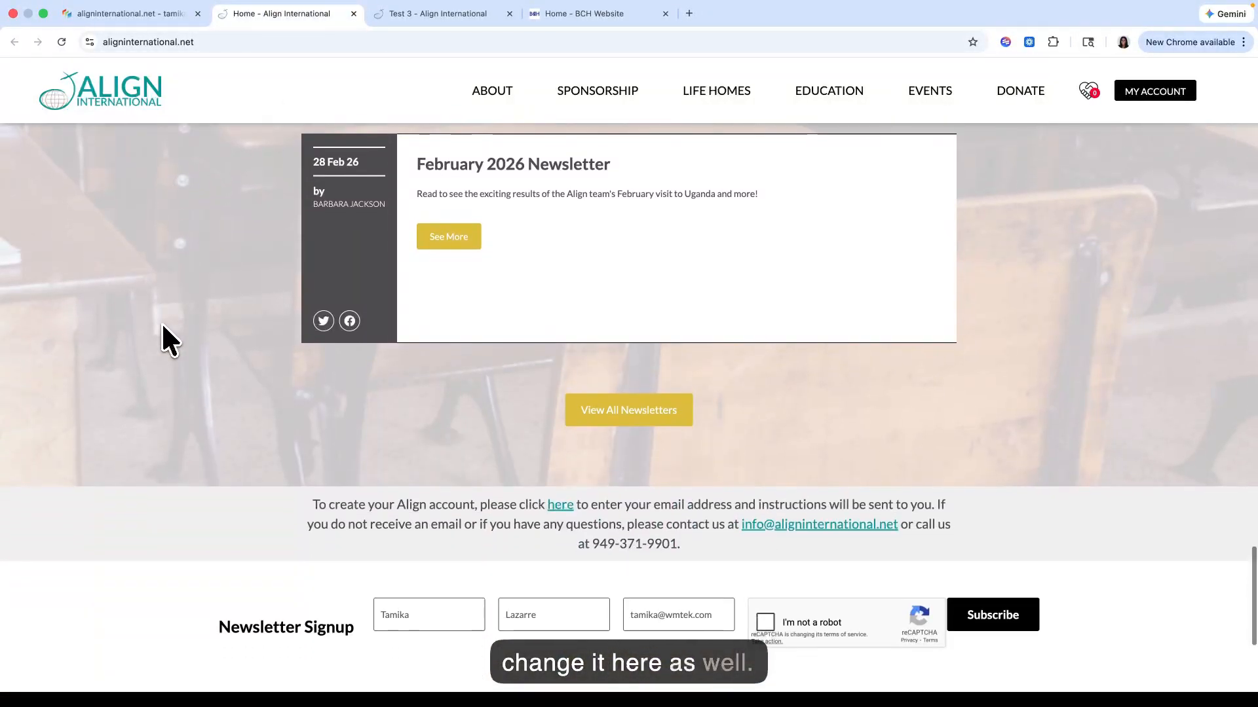
scroll(163, 336, up, 5)
scroll(182, 354, up, 3)
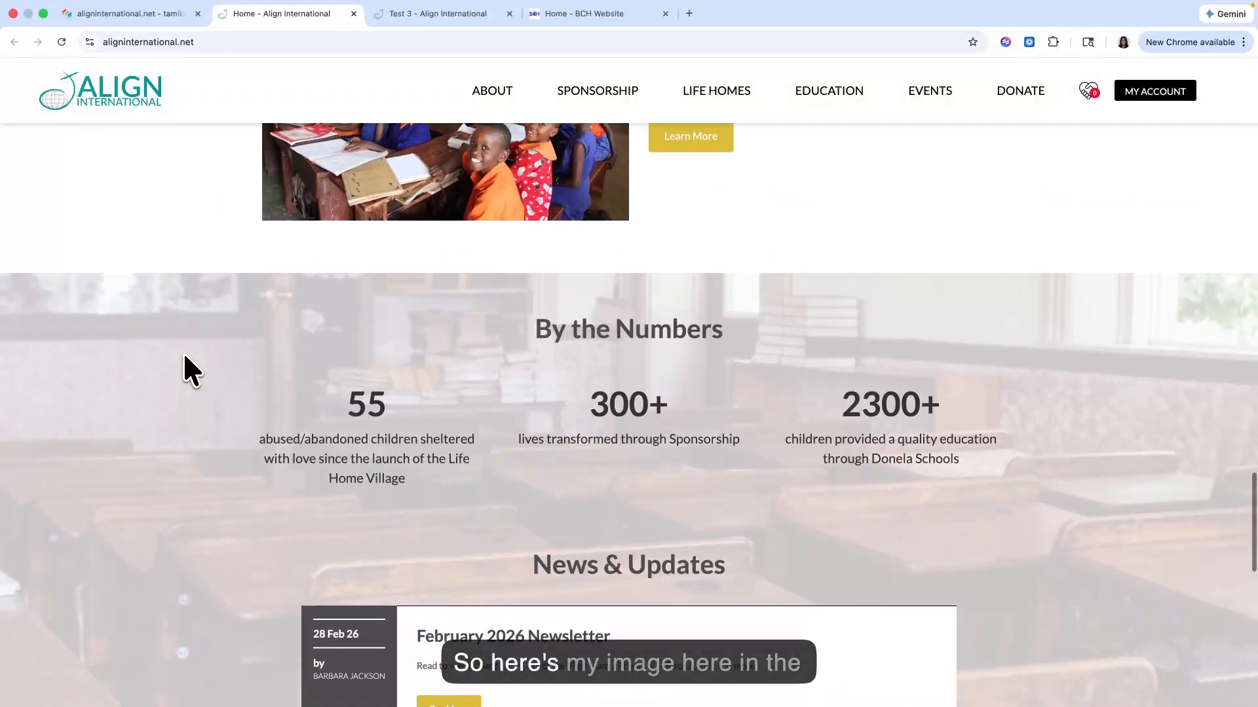
scroll(183, 352, down, 7)
scroll(183, 352, up, 2)
scroll(184, 356, up, 5)
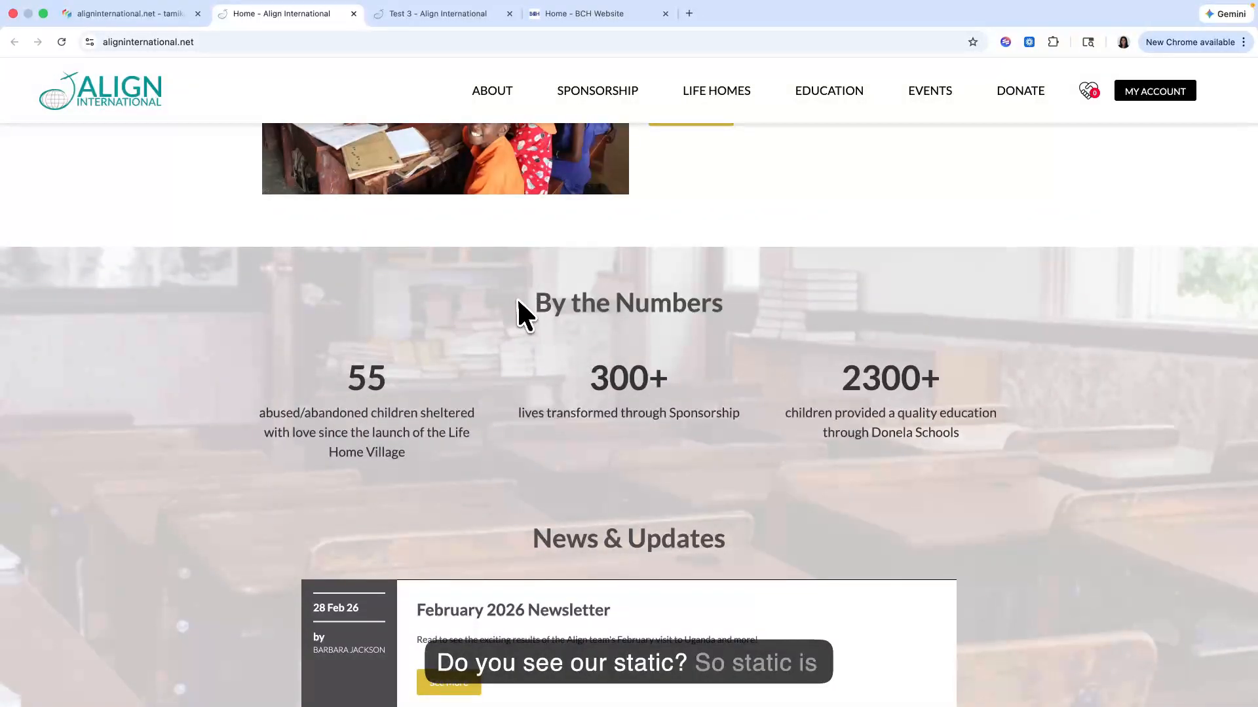
Step: Examine the static content layered over the classroom background, from the By the Numbers figures to the newsletter block
drag(517, 303, 916, 438)
click(875, 474)
scroll(875, 473, down, 5)
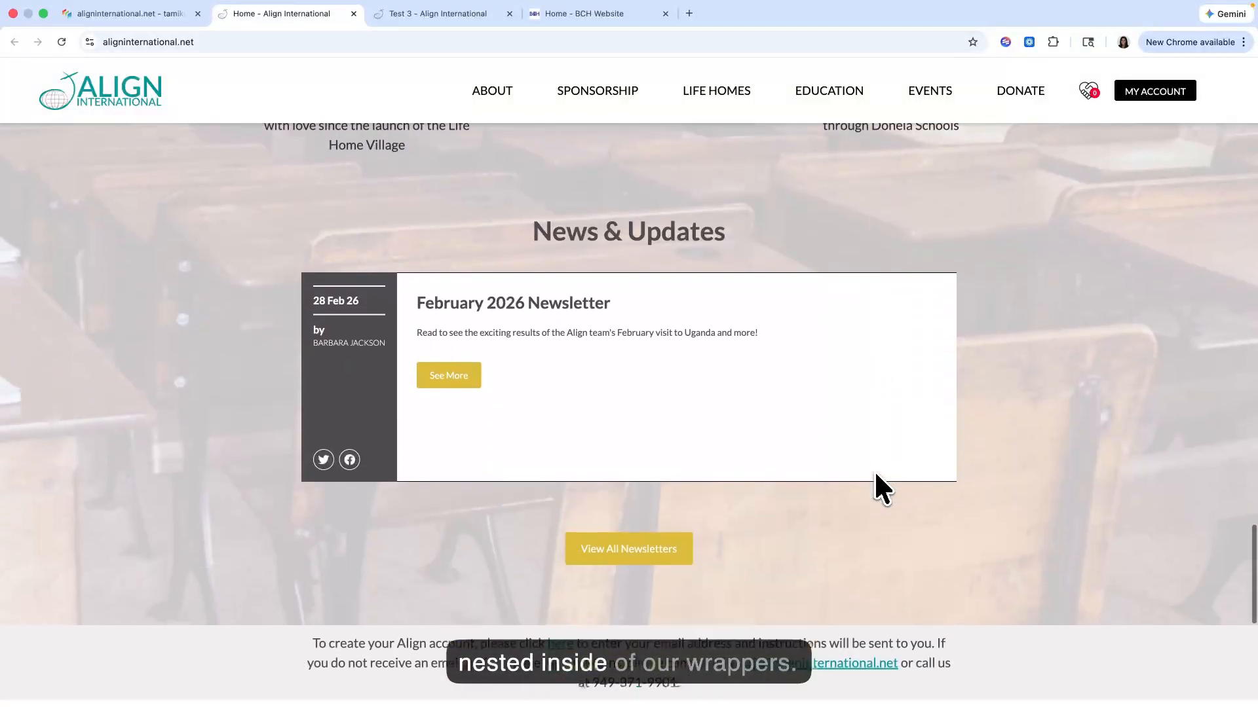
scroll(876, 474, up, 4)
scroll(987, 411, up, 1)
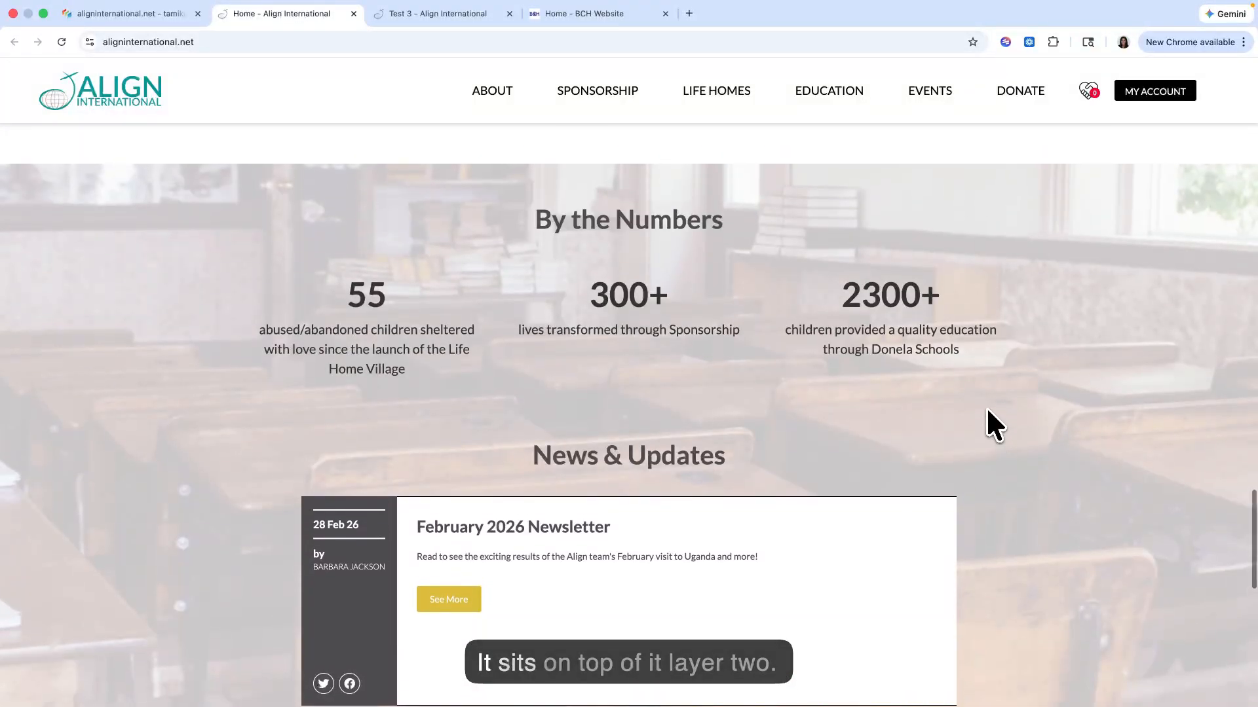
scroll(993, 426, down, 3)
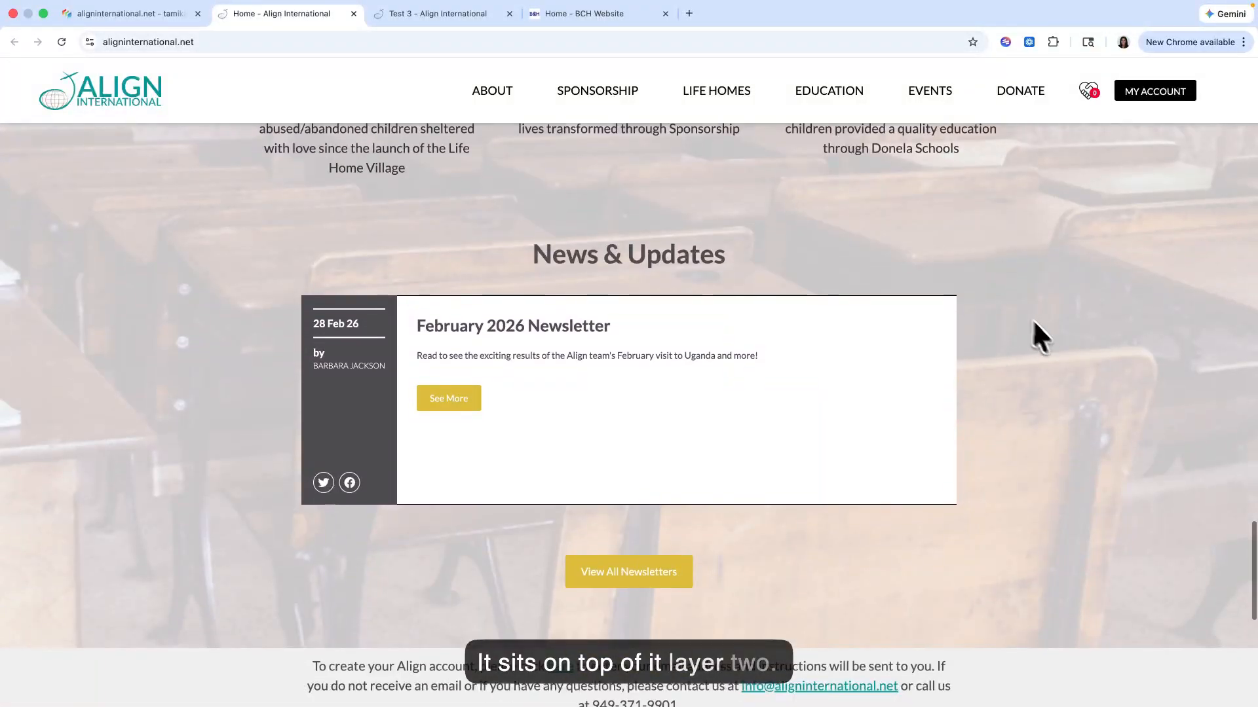
Step: Examine the home page's hero and the Our Mission section below it as examples of static items with and without a wrapper
scroll(1034, 332, up, 10)
scroll(1084, 355, up, 15)
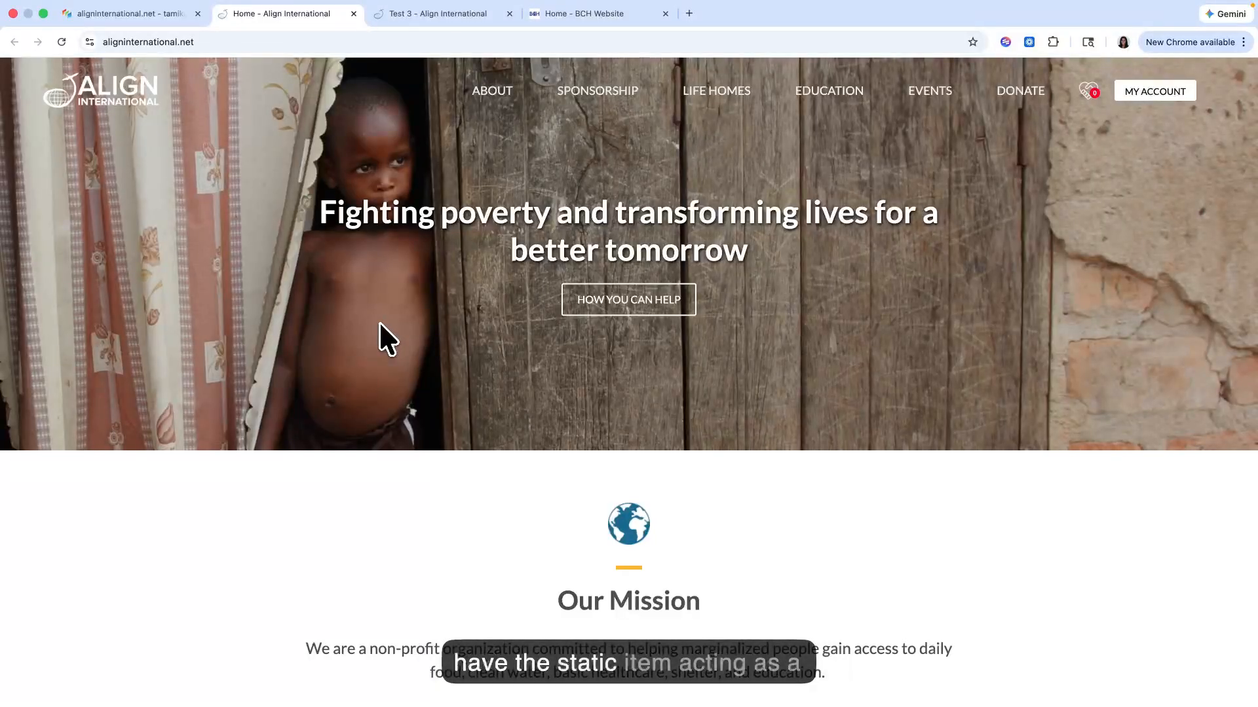
scroll(366, 345, down, 3)
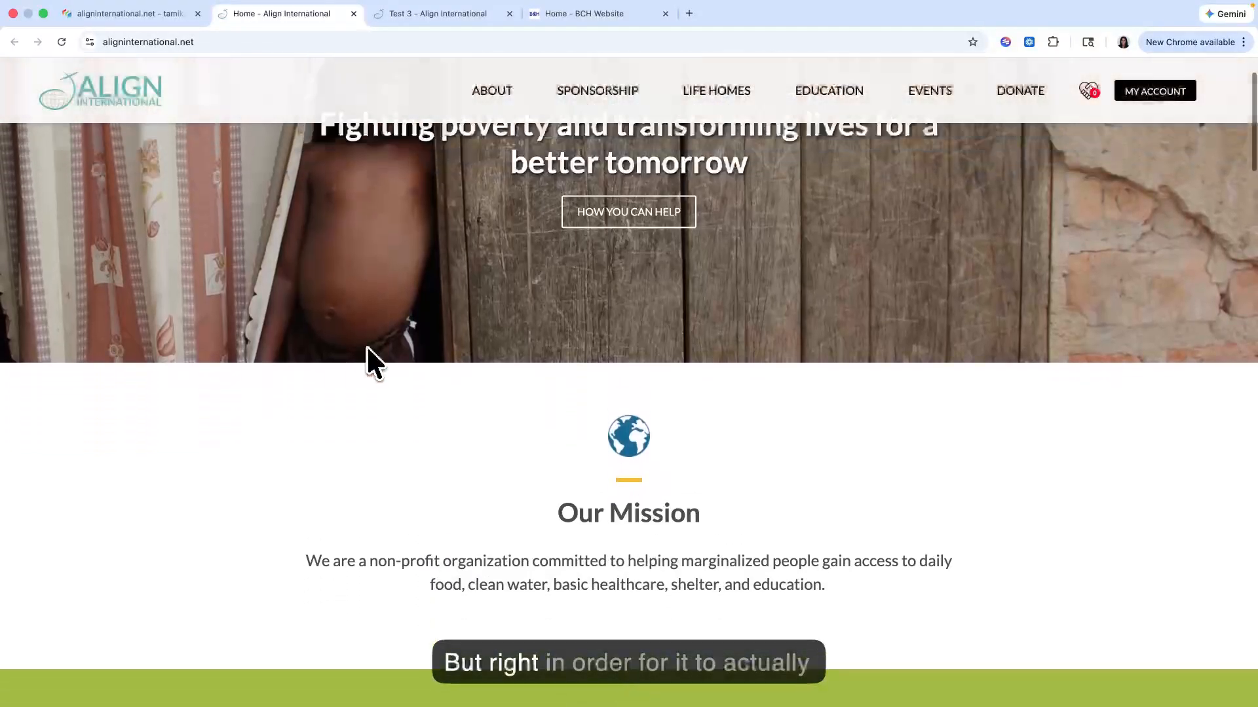
scroll(366, 346, up, 3)
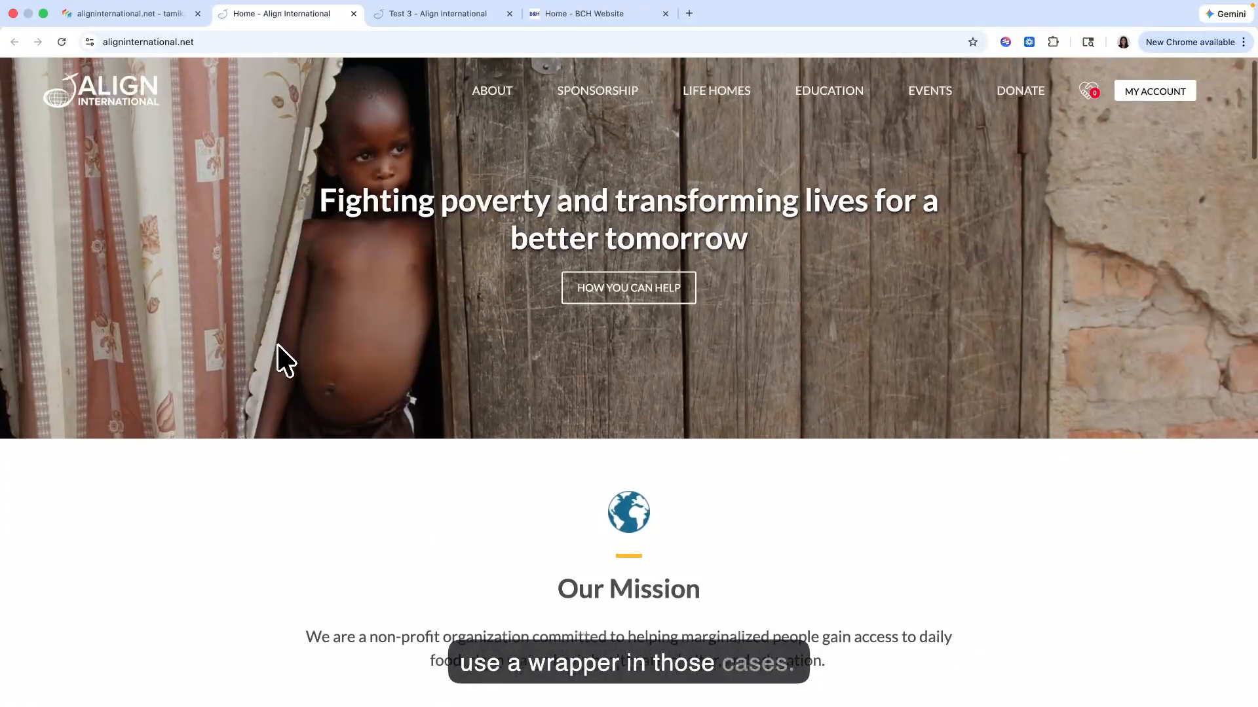
scroll(278, 342, down, 10)
scroll(278, 347, down, 20)
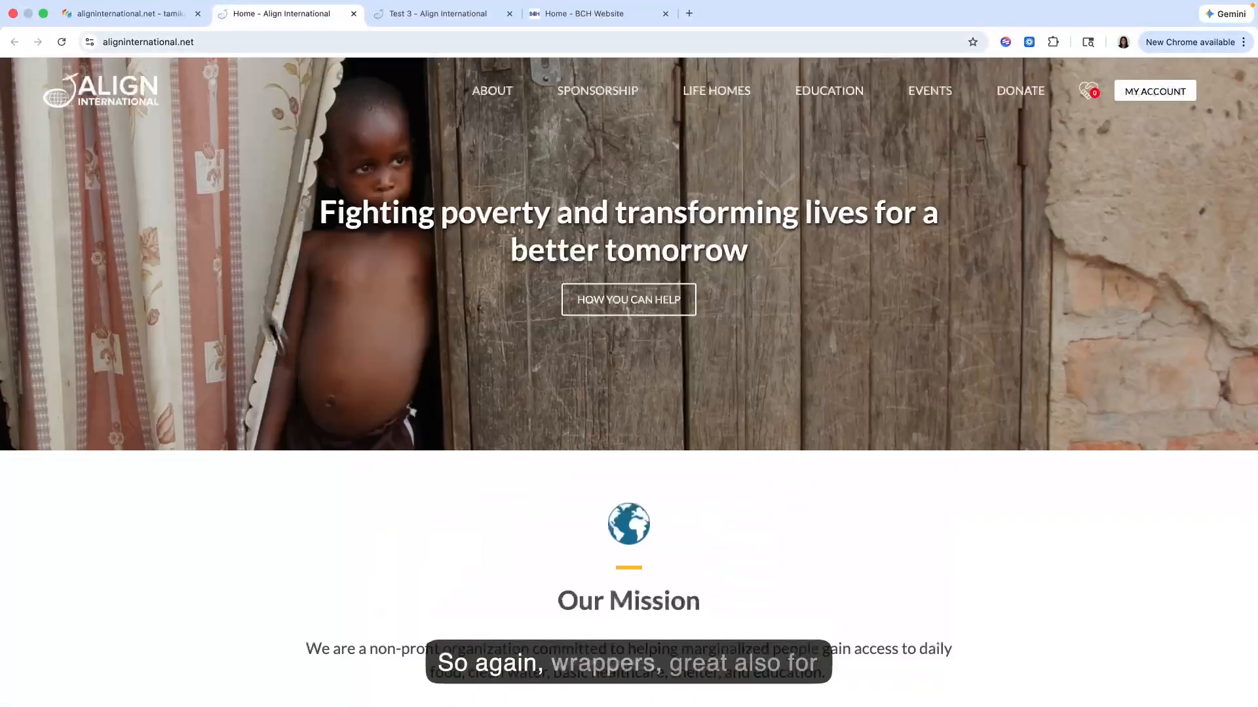
Step: Close the Classroom Background wrapper without changes and review the background colours around the home page's Bible verse section
click(164, 14)
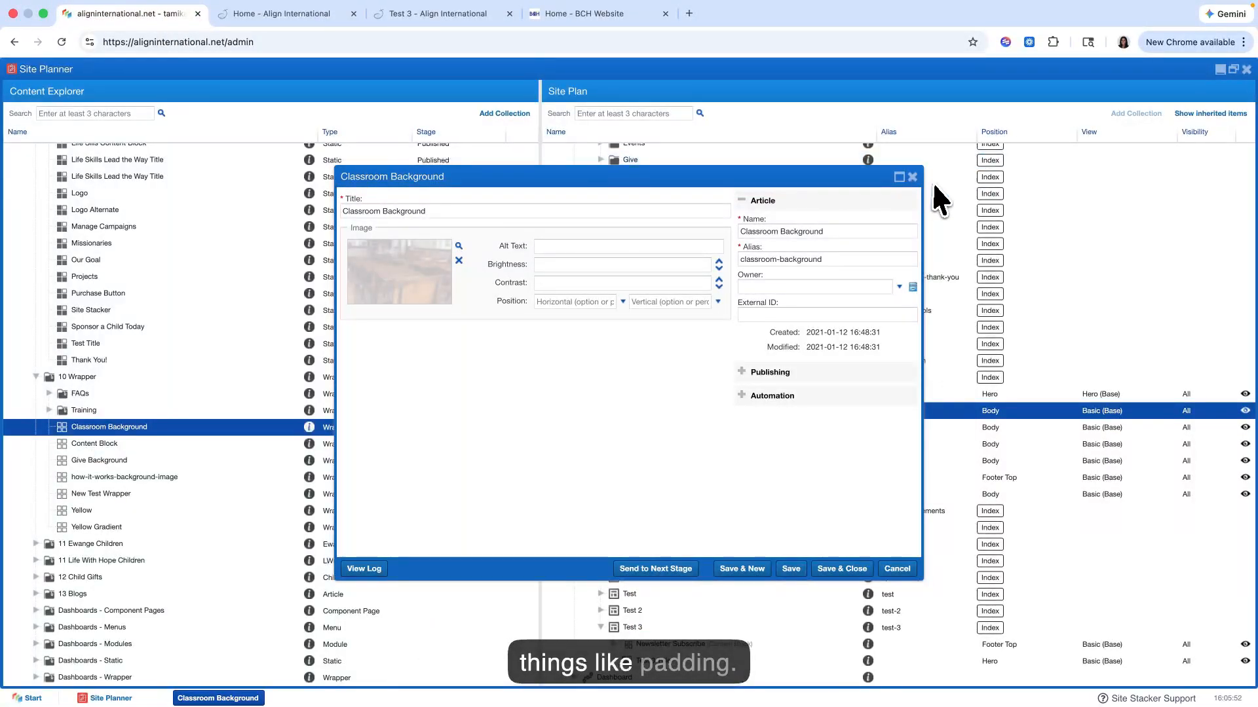
click(912, 178)
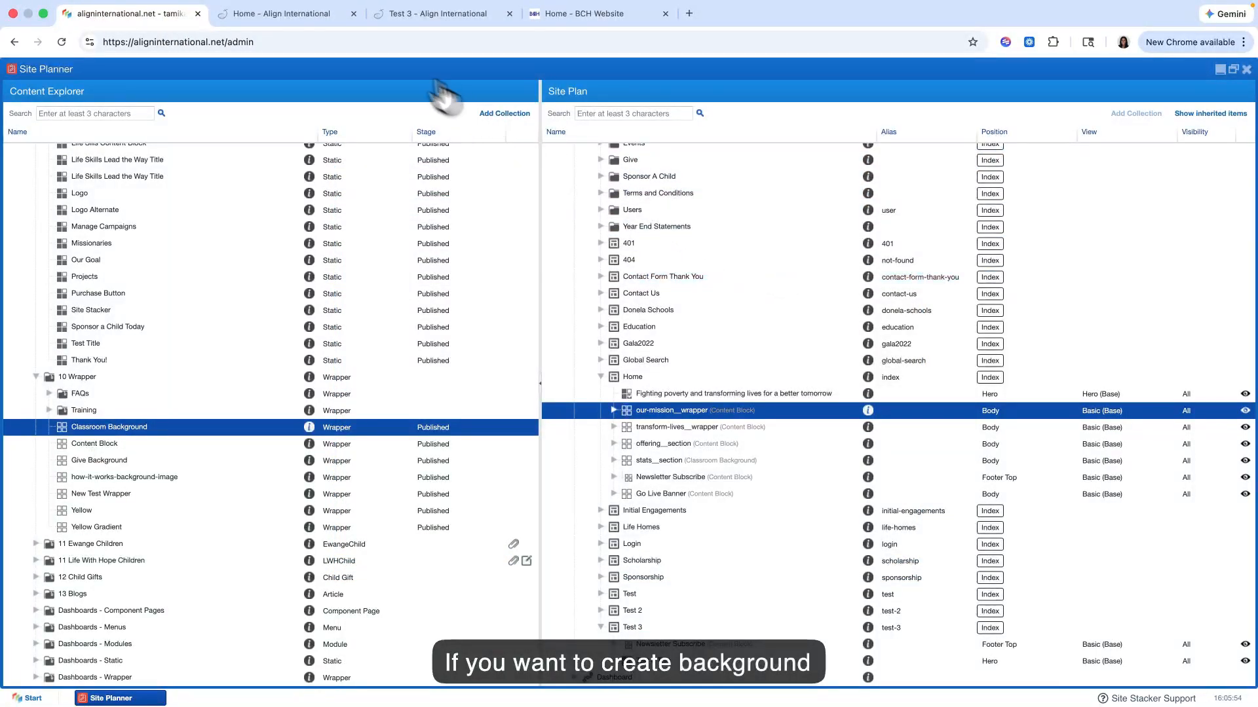
click(326, 14)
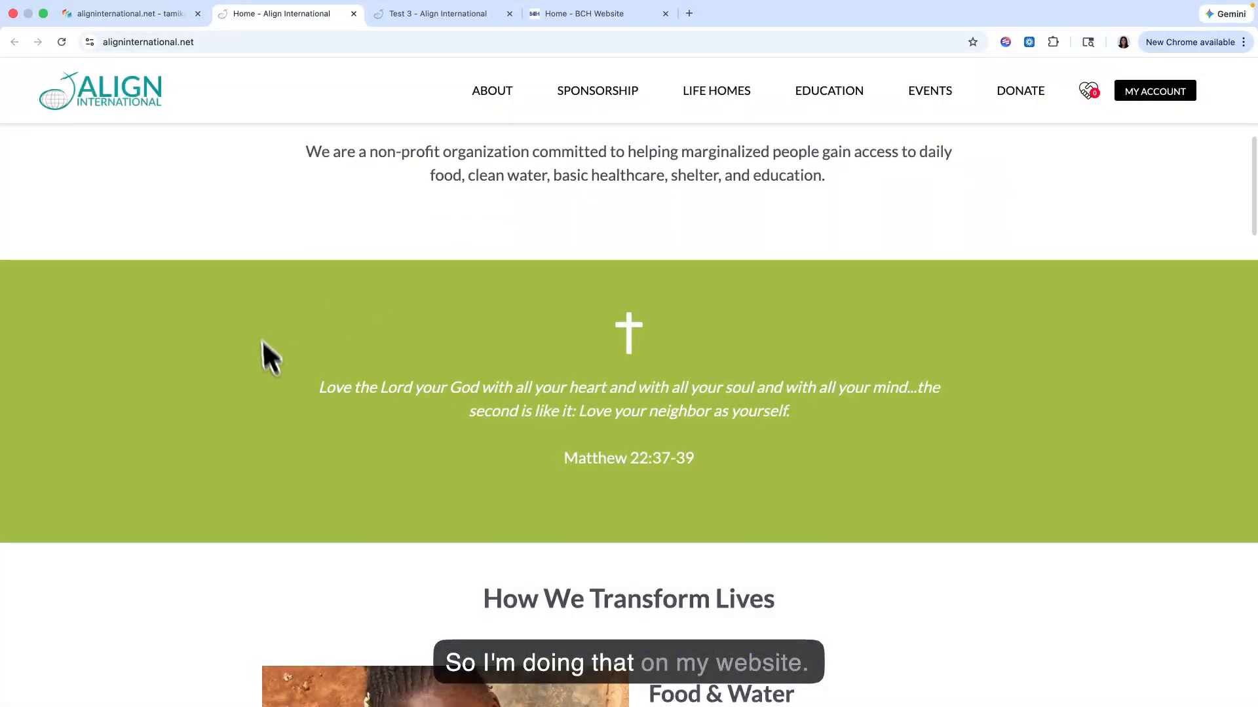
click(133, 15)
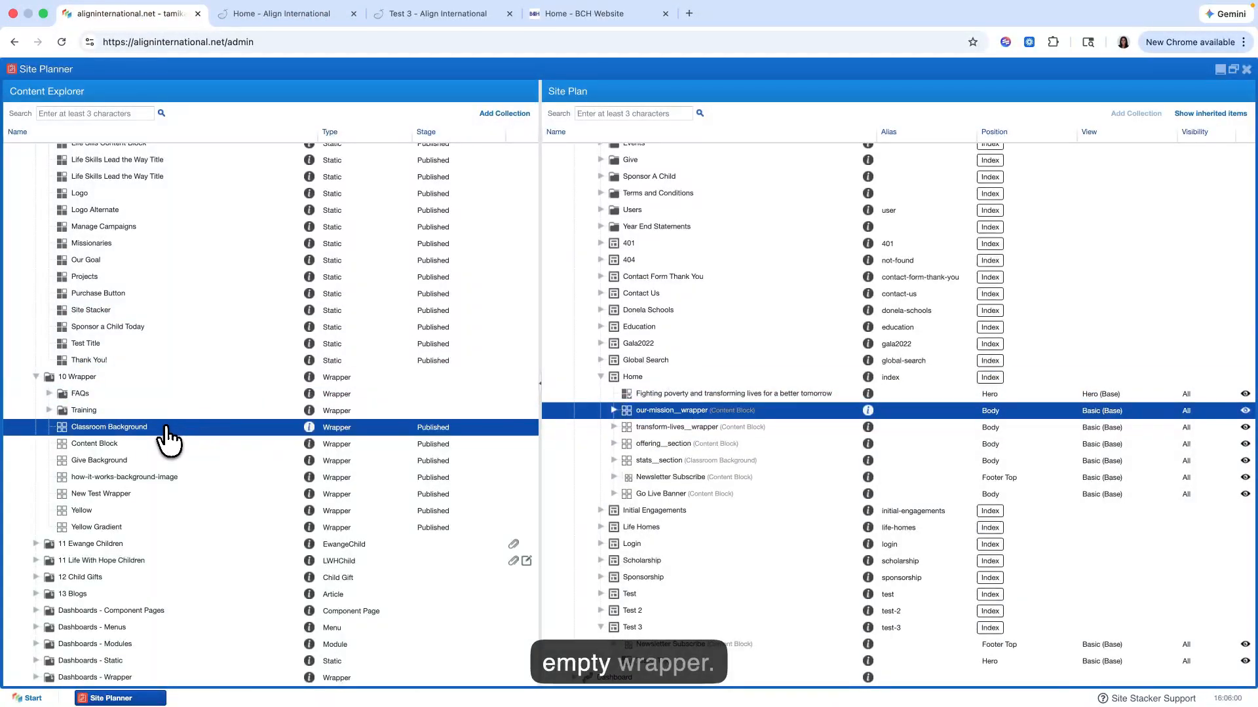
Step: Examine where the Content Block wrapper is reused in the Home page's Site Plan, including transform-lives__wrapper
click(152, 443)
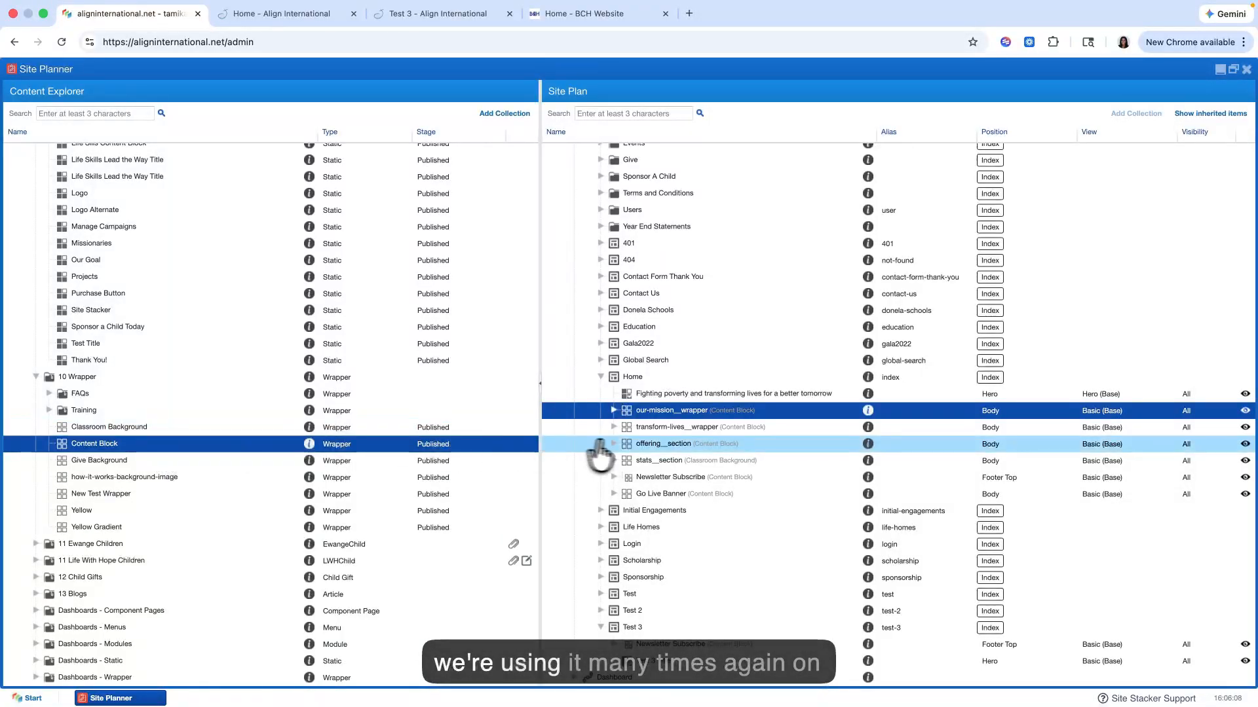
click(689, 428)
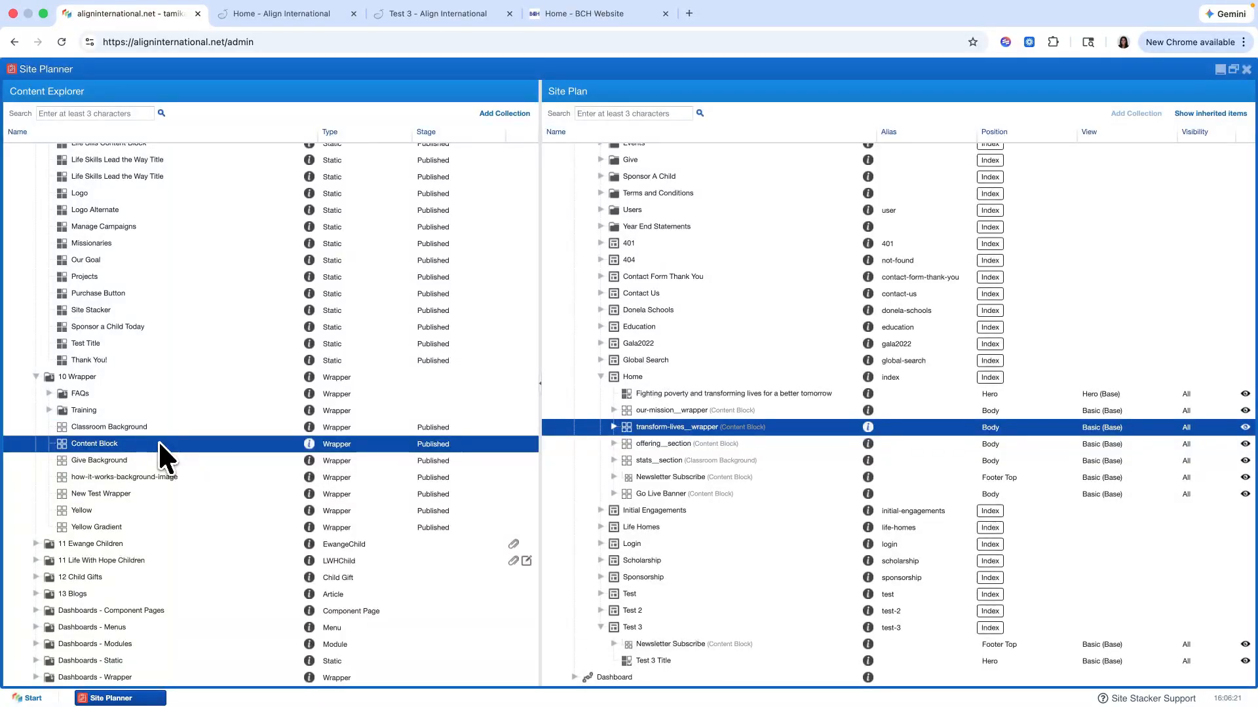
Step: Assign the Content Block wrapper to the Test 3 page in the Body position with the Basic (Base) view
drag(681, 645, 662, 635)
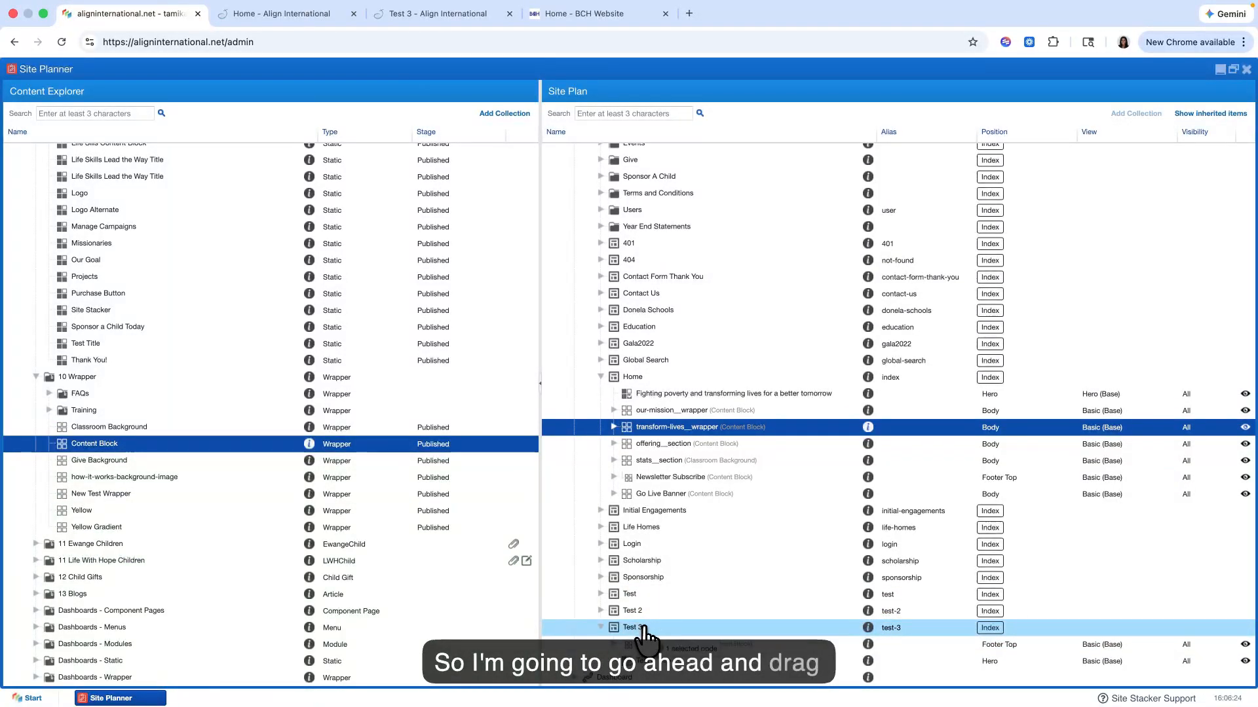
drag(645, 634, 644, 632)
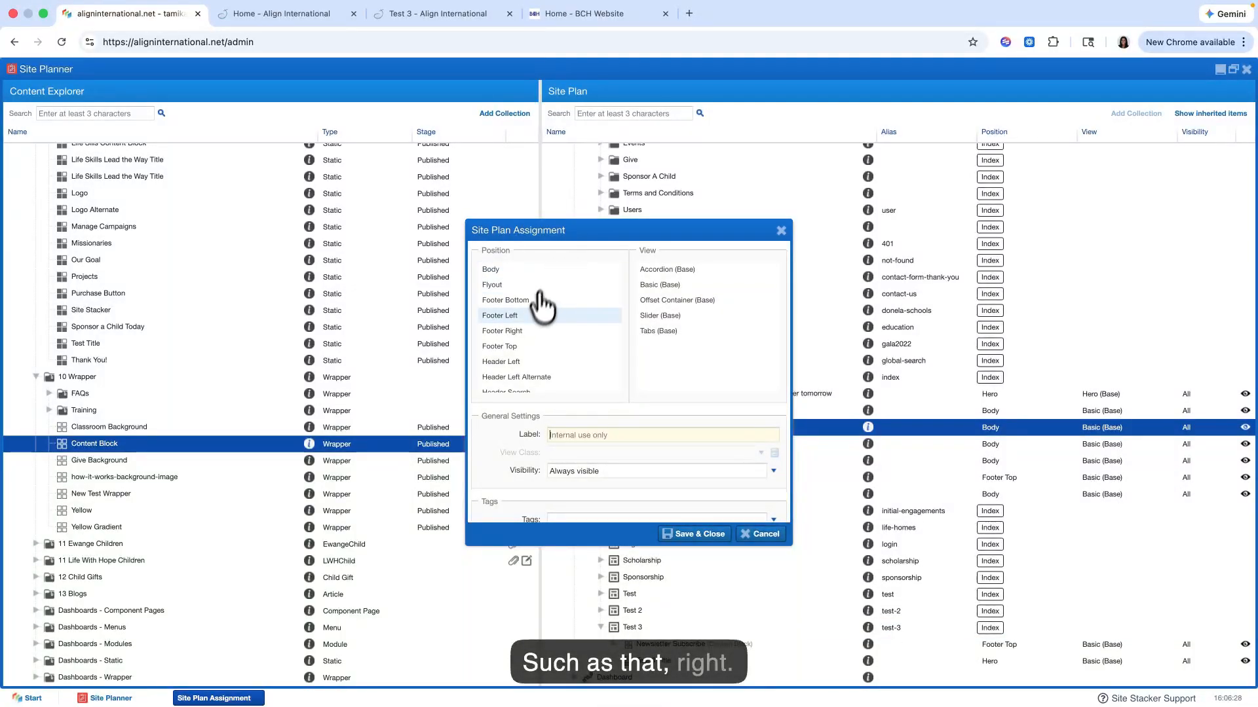
click(519, 270)
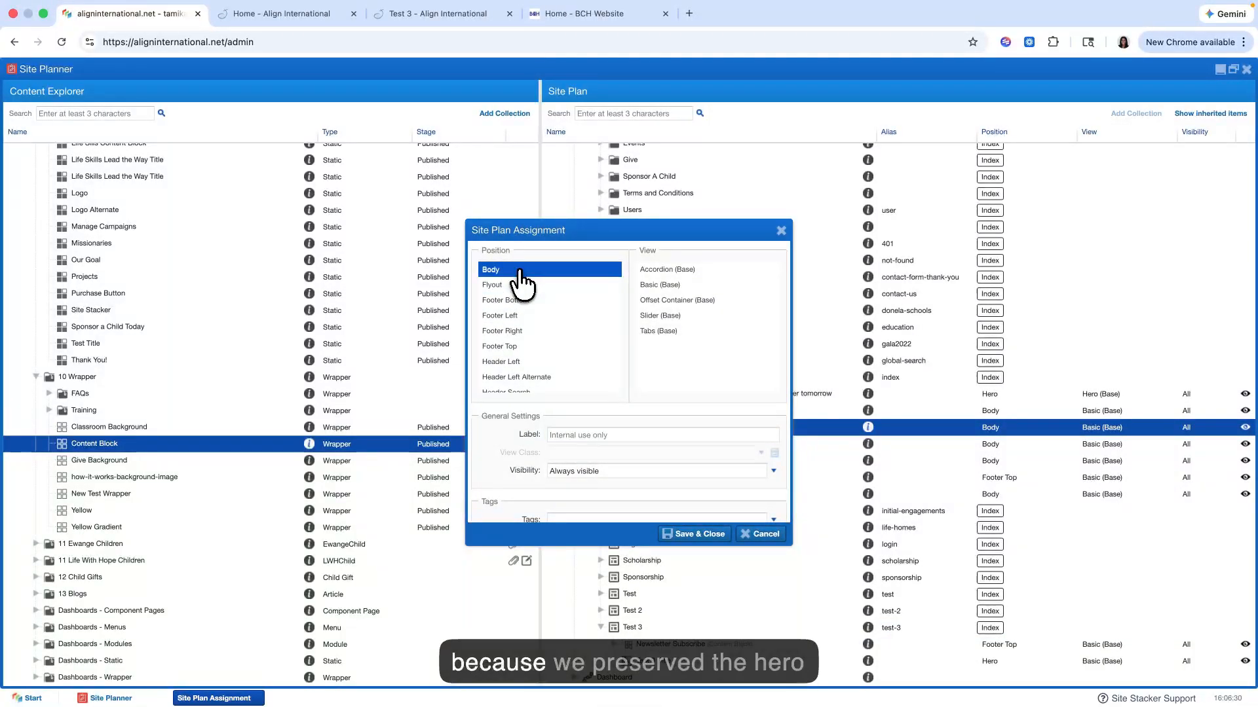
scroll(552, 350, down, 4)
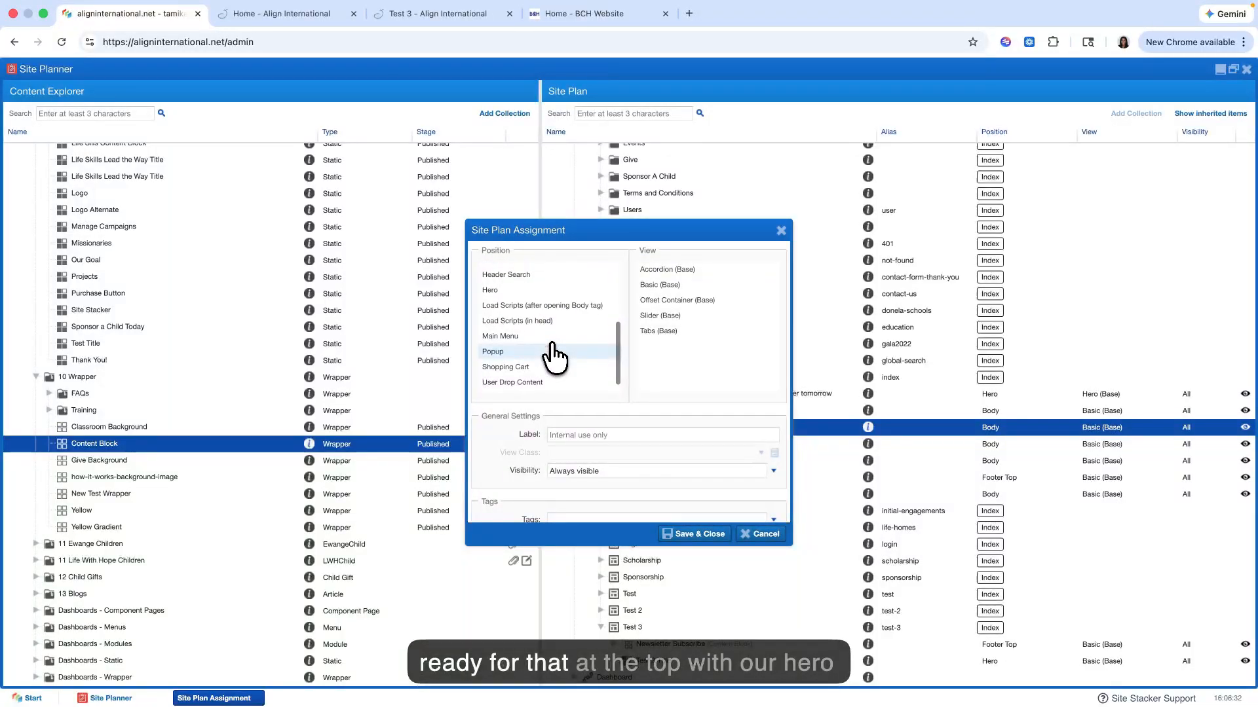
scroll(552, 357, up, 2)
scroll(552, 354, up, 2)
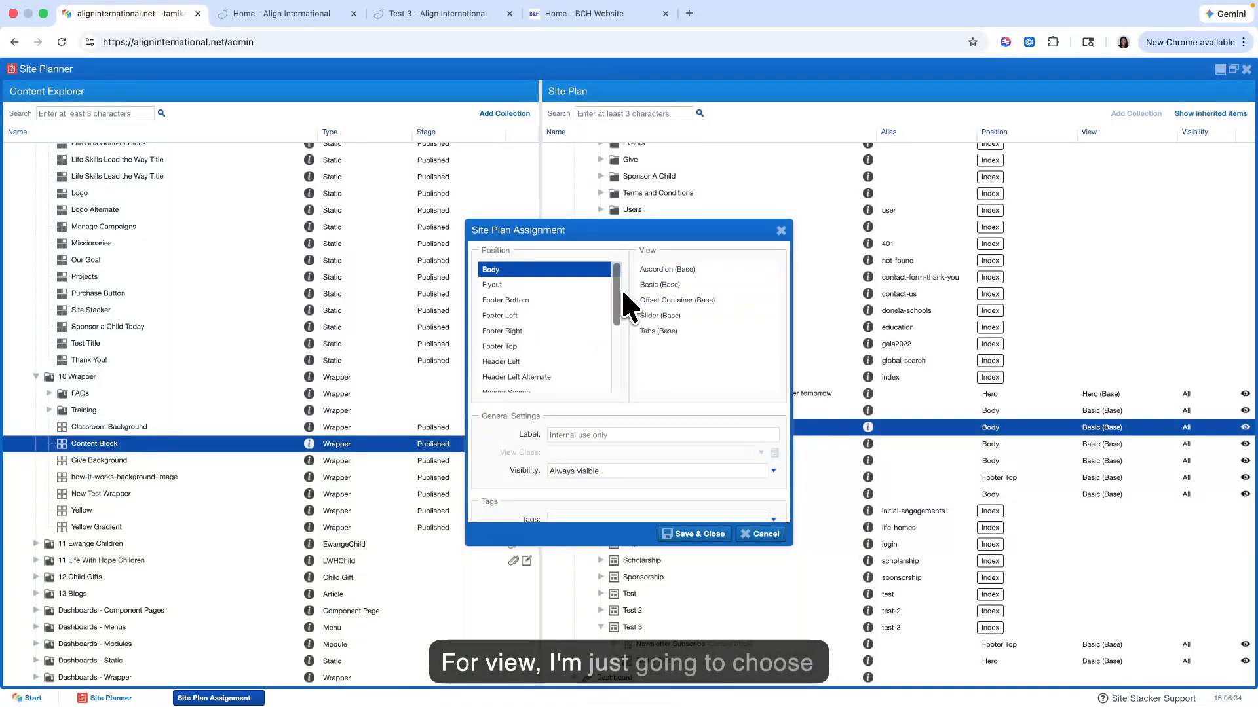
click(662, 286)
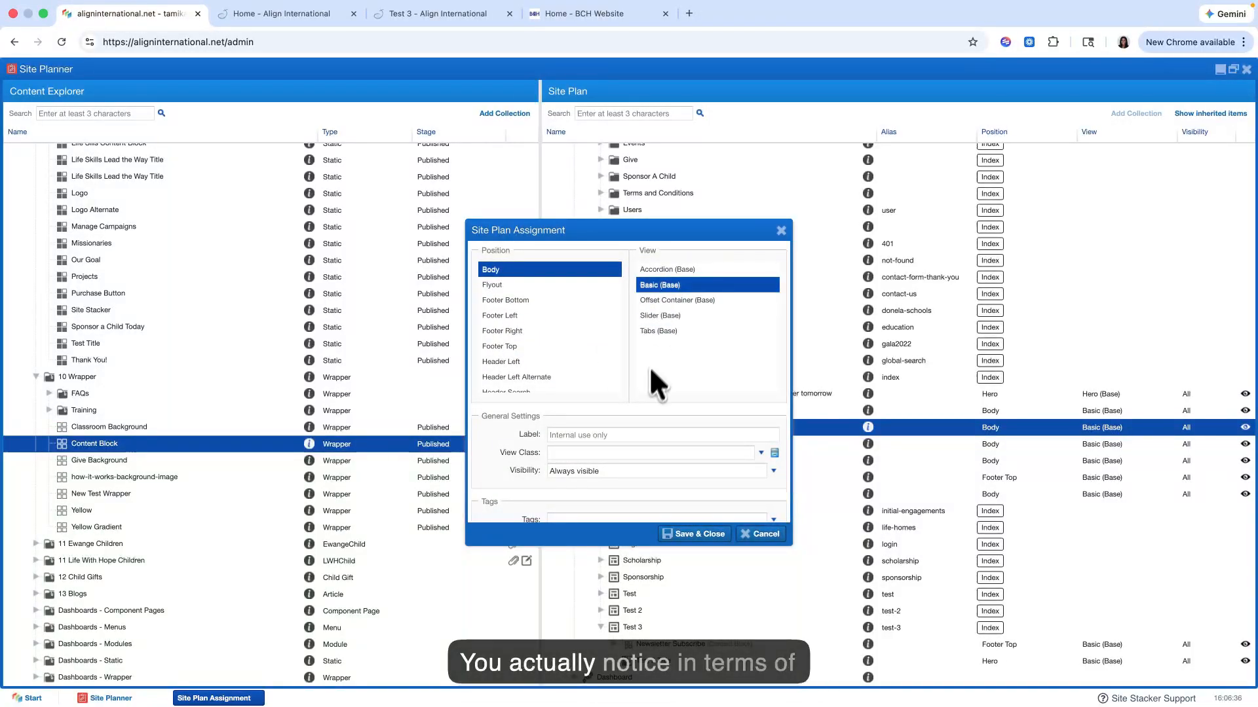
Step: Examine the view classes available for the Content Block wrapper, from background and container width to padding and shaping
click(775, 453)
scroll(704, 398, down, 5)
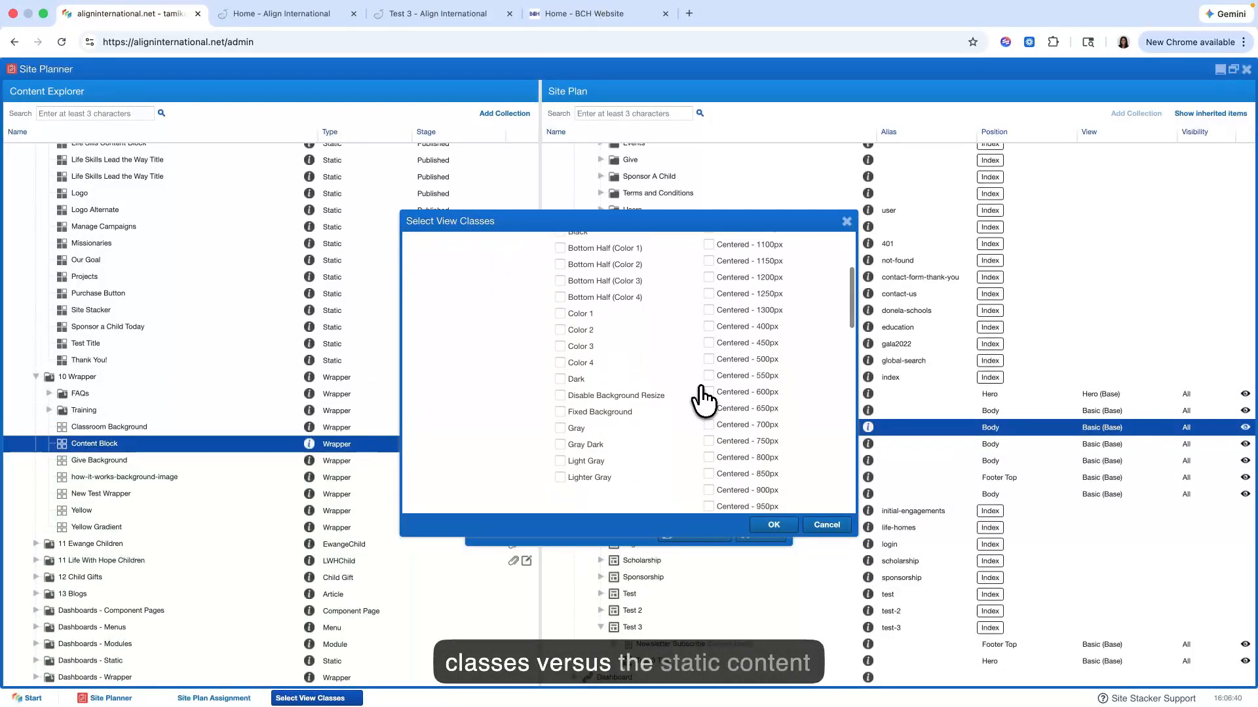
scroll(704, 399, down, 10)
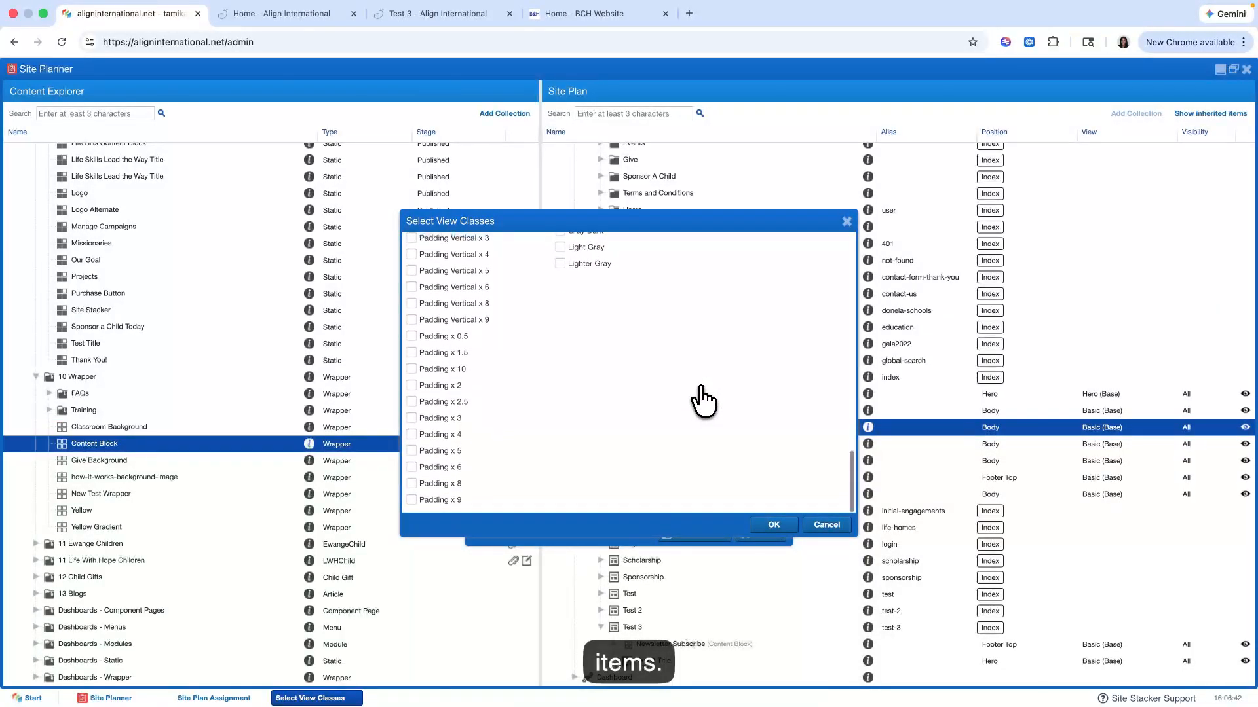
scroll(704, 400, up, 6)
scroll(702, 395, down, 10)
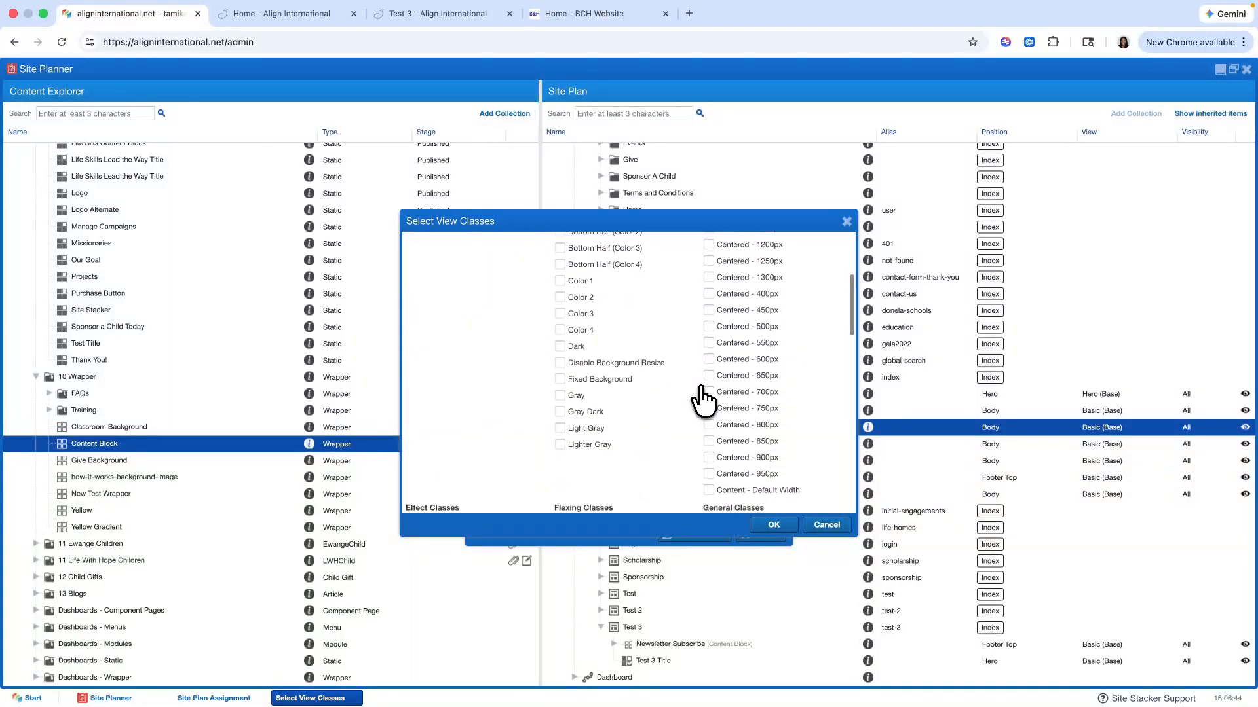
scroll(619, 362, up, 15)
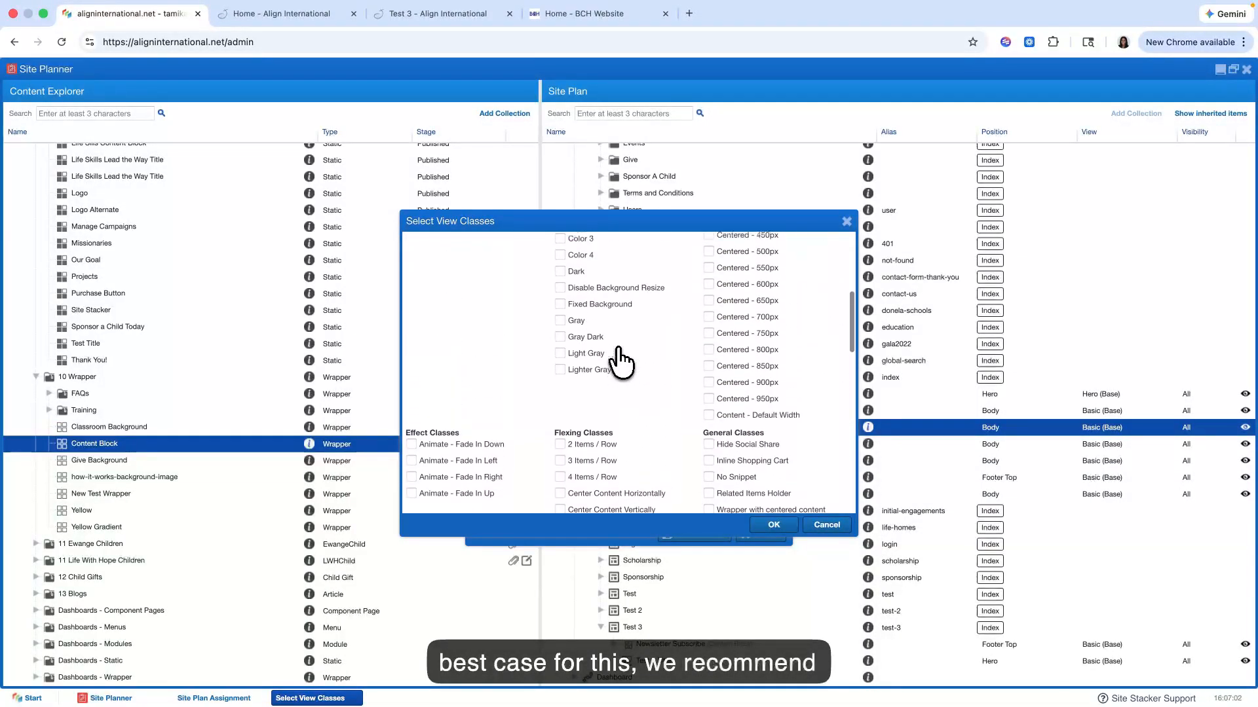
scroll(619, 363, down, 12)
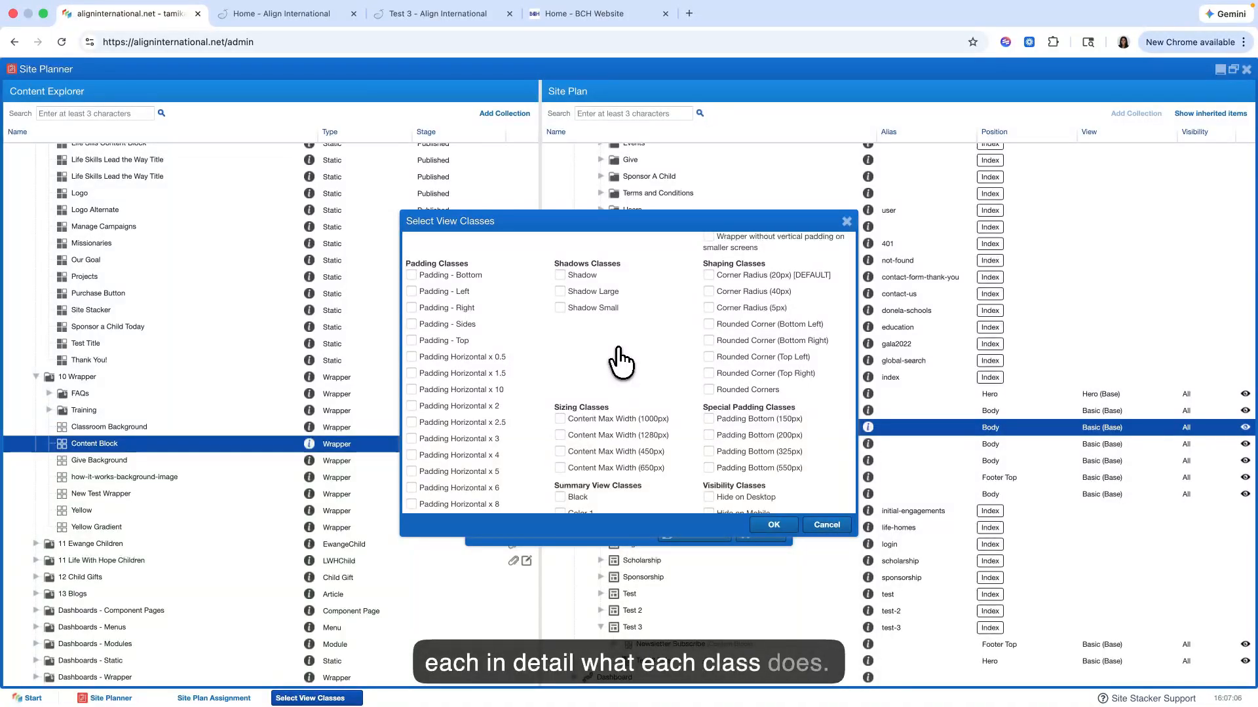
scroll(620, 360, down, 6)
Step: Add the Padding Horizontal x 5 view class to the Content Block wrapper
scroll(543, 411, up, 10)
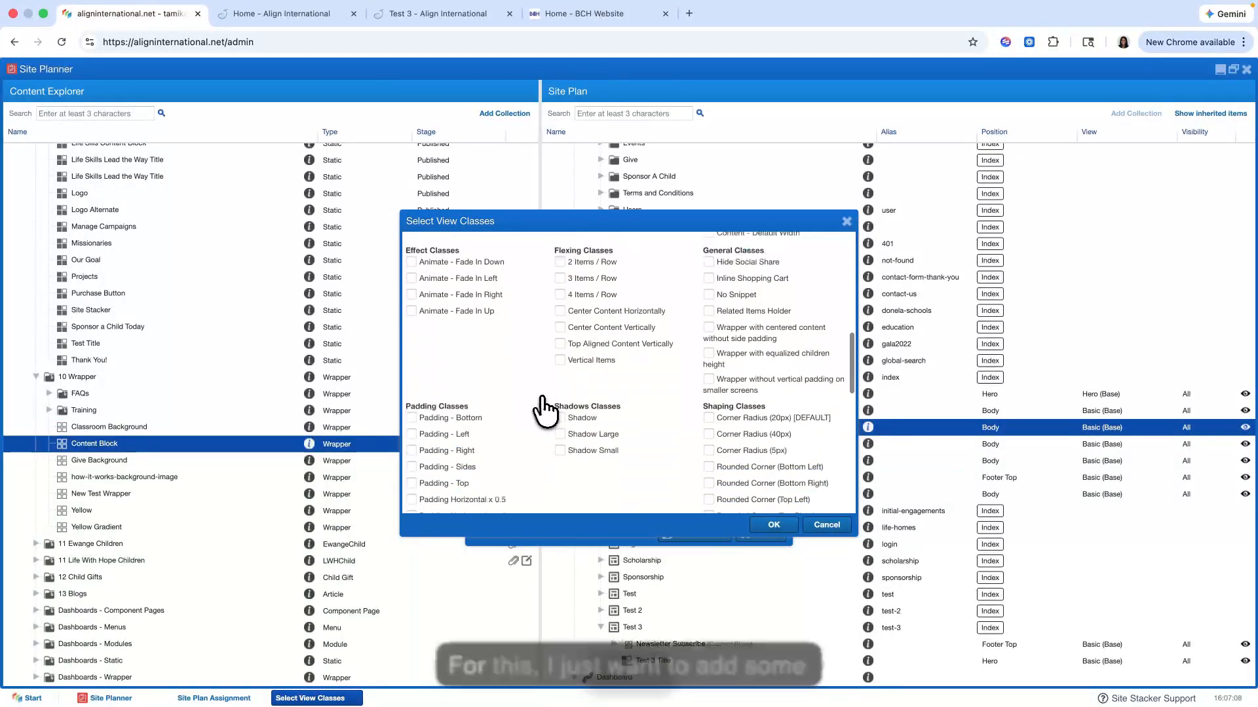
scroll(542, 411, down, 3)
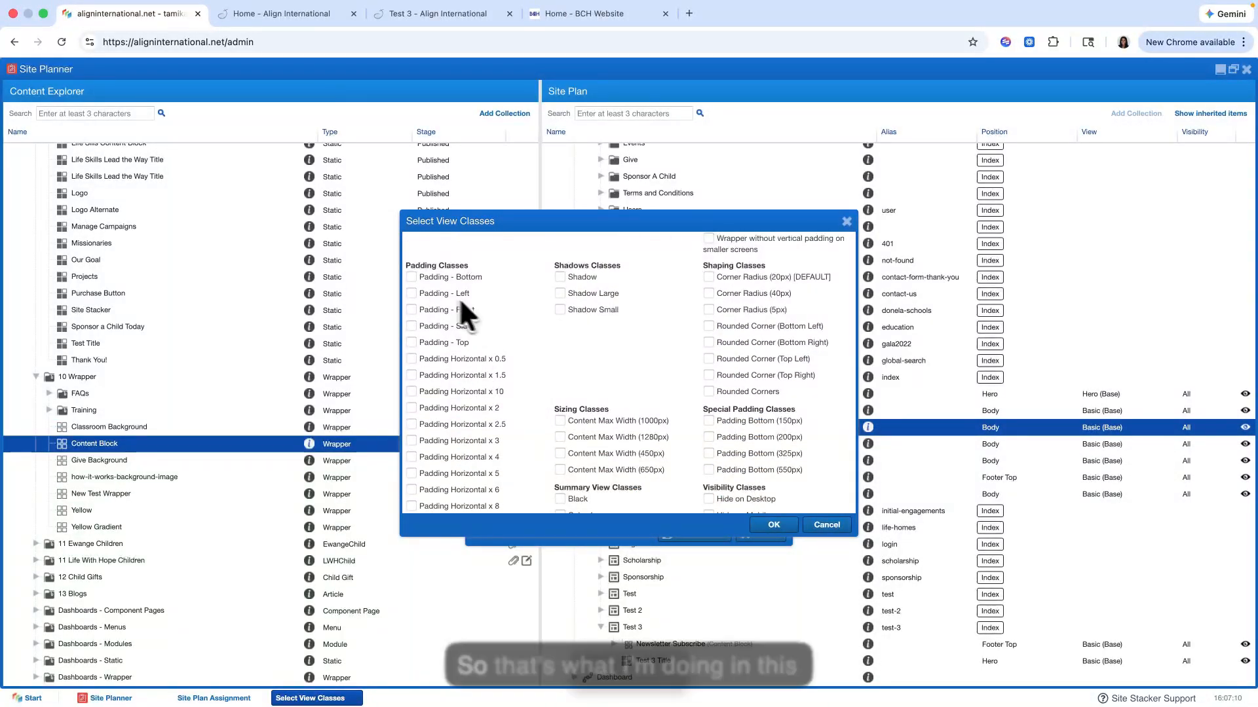
scroll(471, 412, down, 3)
scroll(470, 425, up, 2)
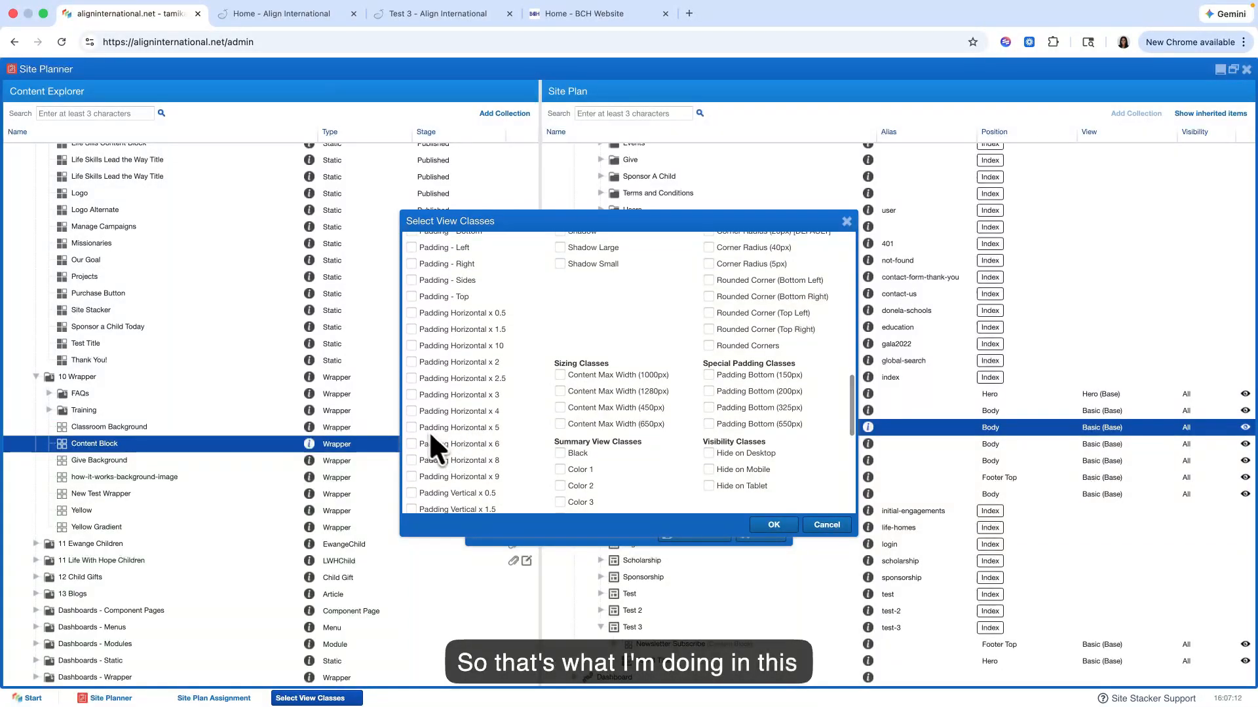
click(411, 428)
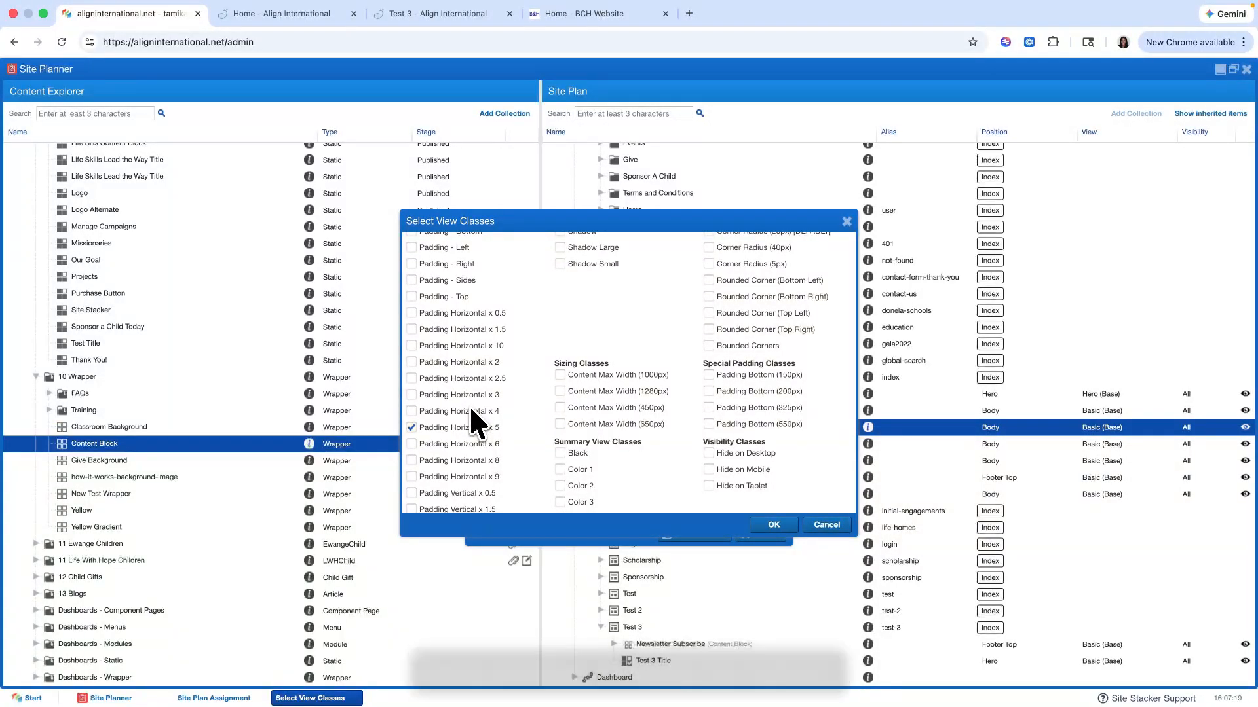
Step: Add the Padding - Sides, Padding - Top, Padding - Bottom and Padding Vertical x 6 view classes to the wrapper
scroll(469, 404, up, 3)
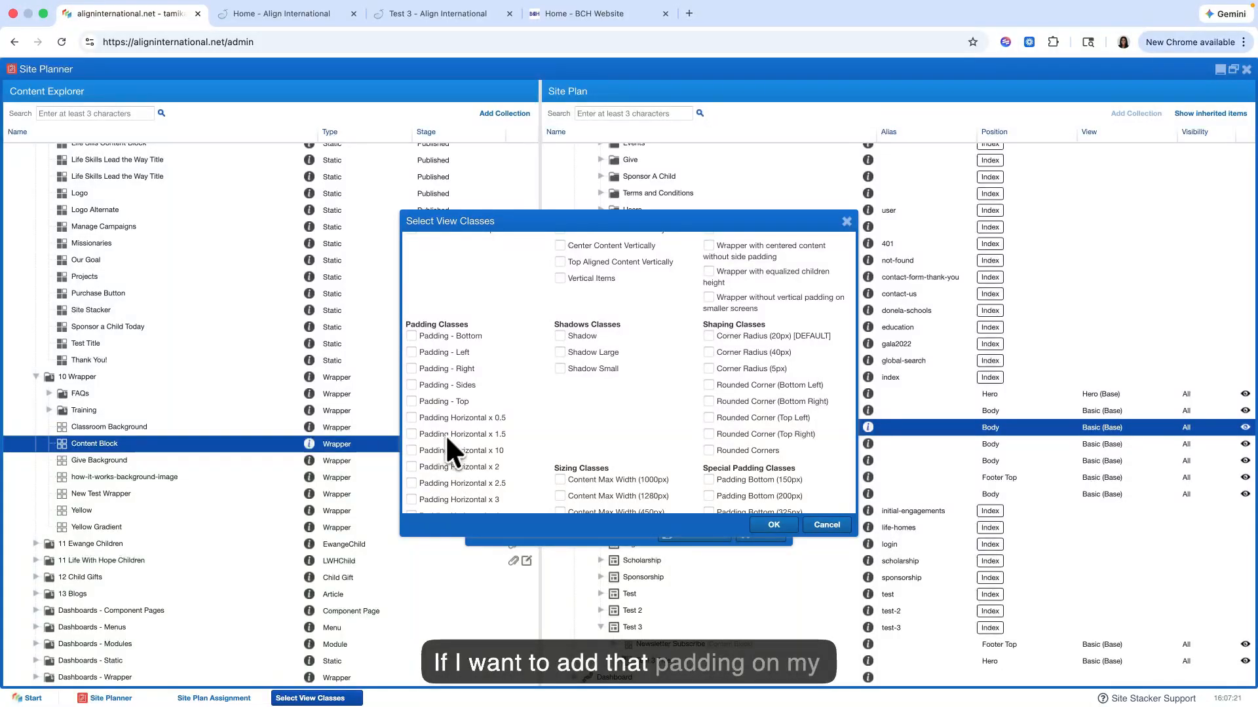
click(282, 13)
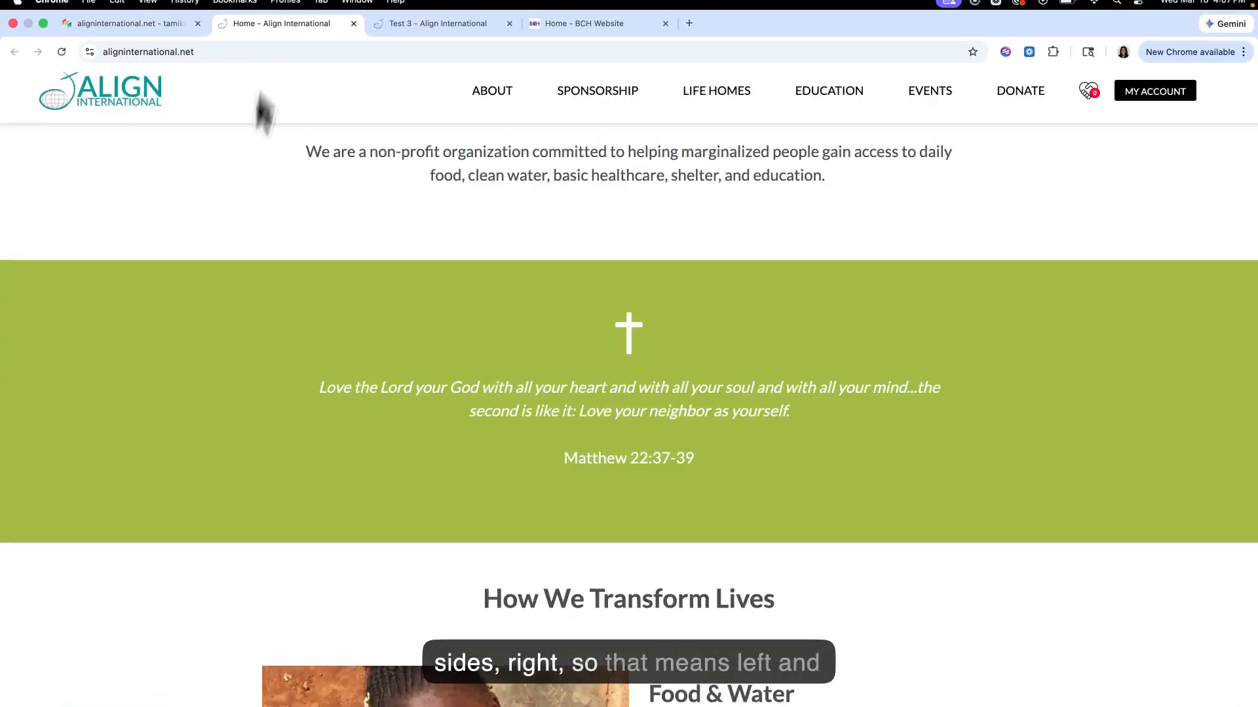
click(137, 13)
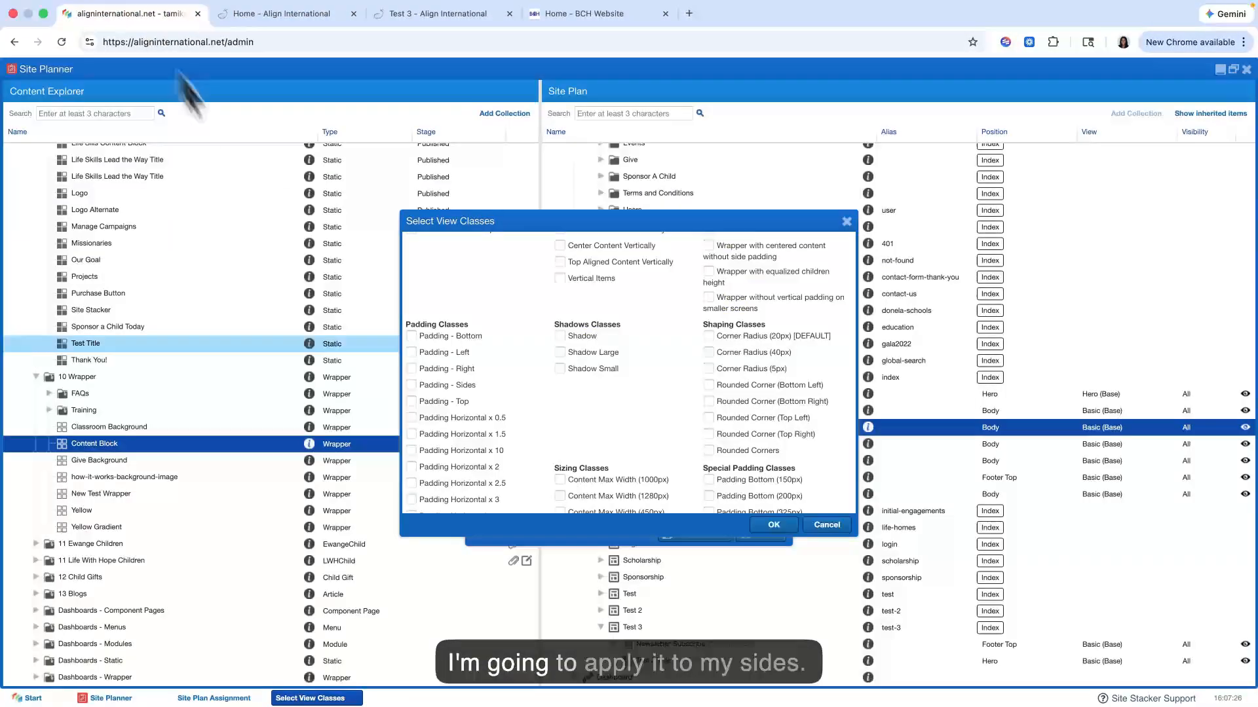
click(411, 384)
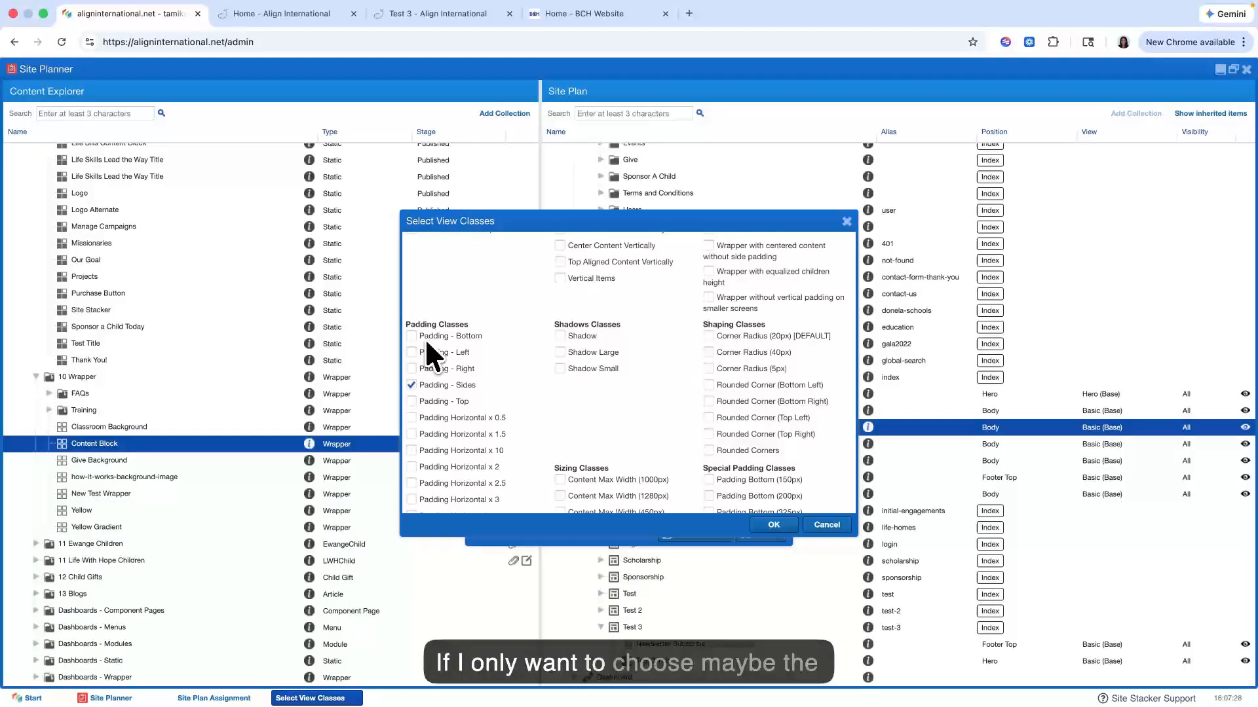
click(411, 401)
scroll(426, 370, down, 5)
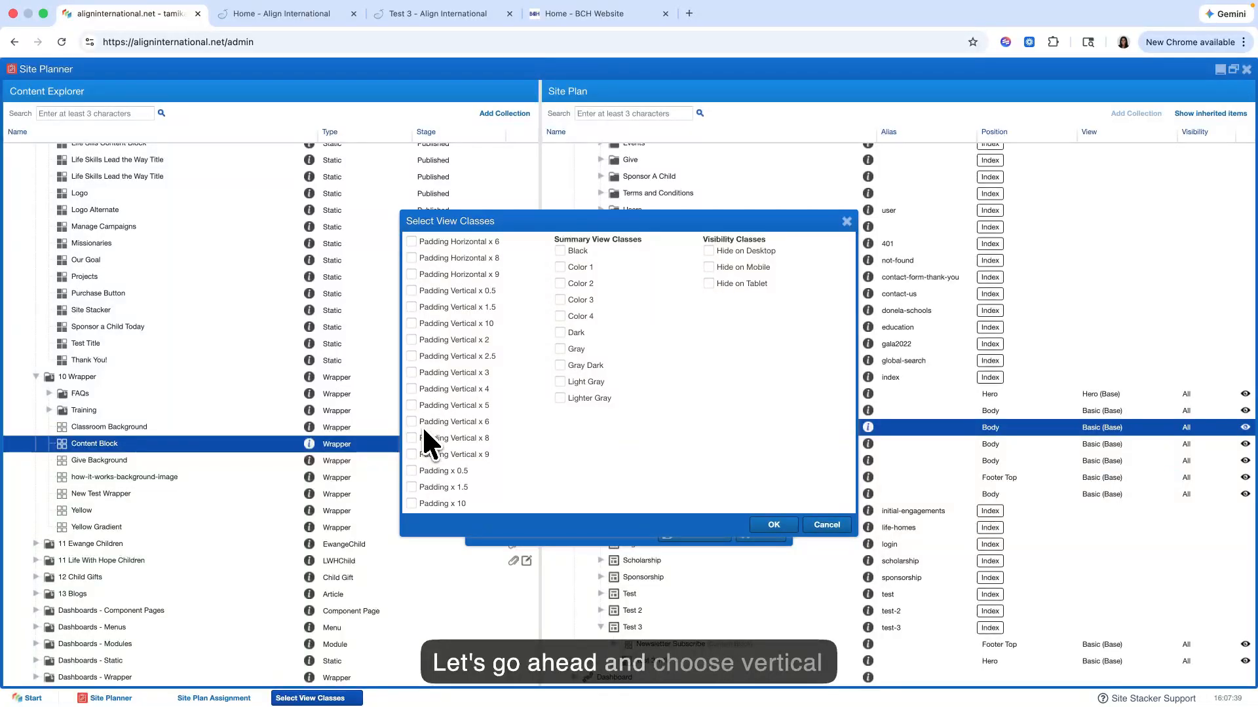
scroll(592, 367, up, 5)
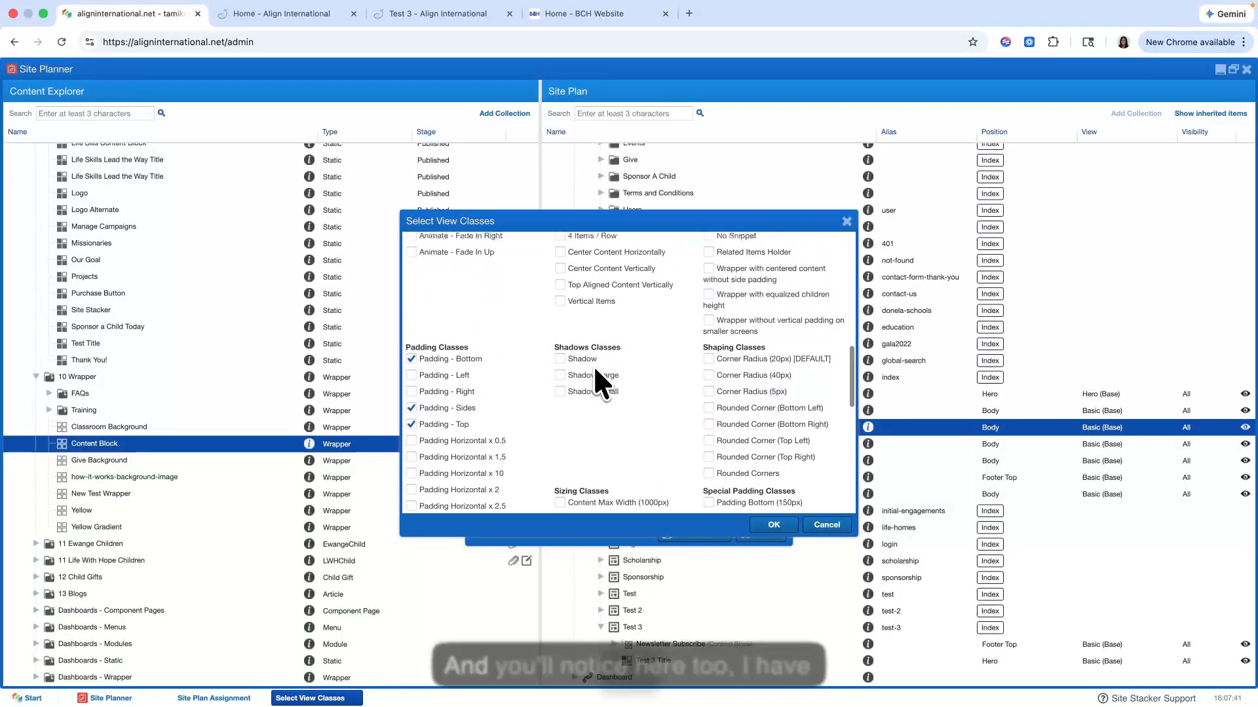
Step: Add the Color 3 background class to the wrapper
scroll(594, 364, up, 15)
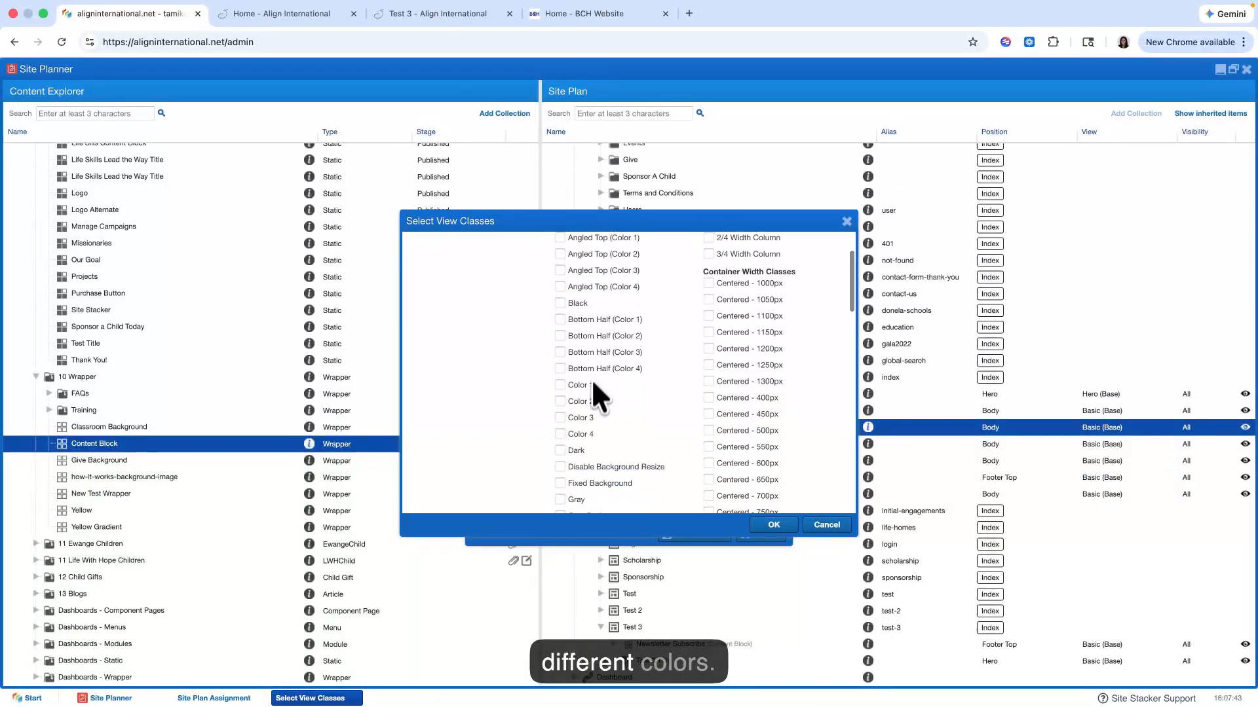
click(561, 418)
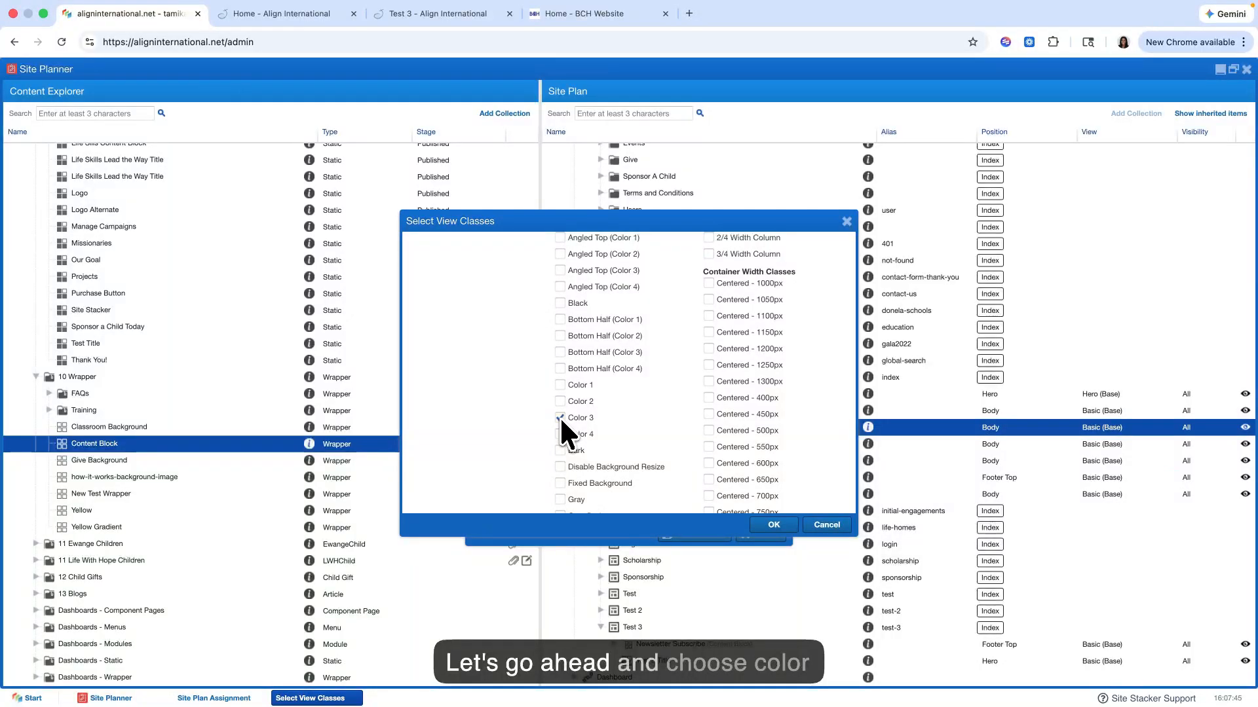
scroll(592, 390, up, 3)
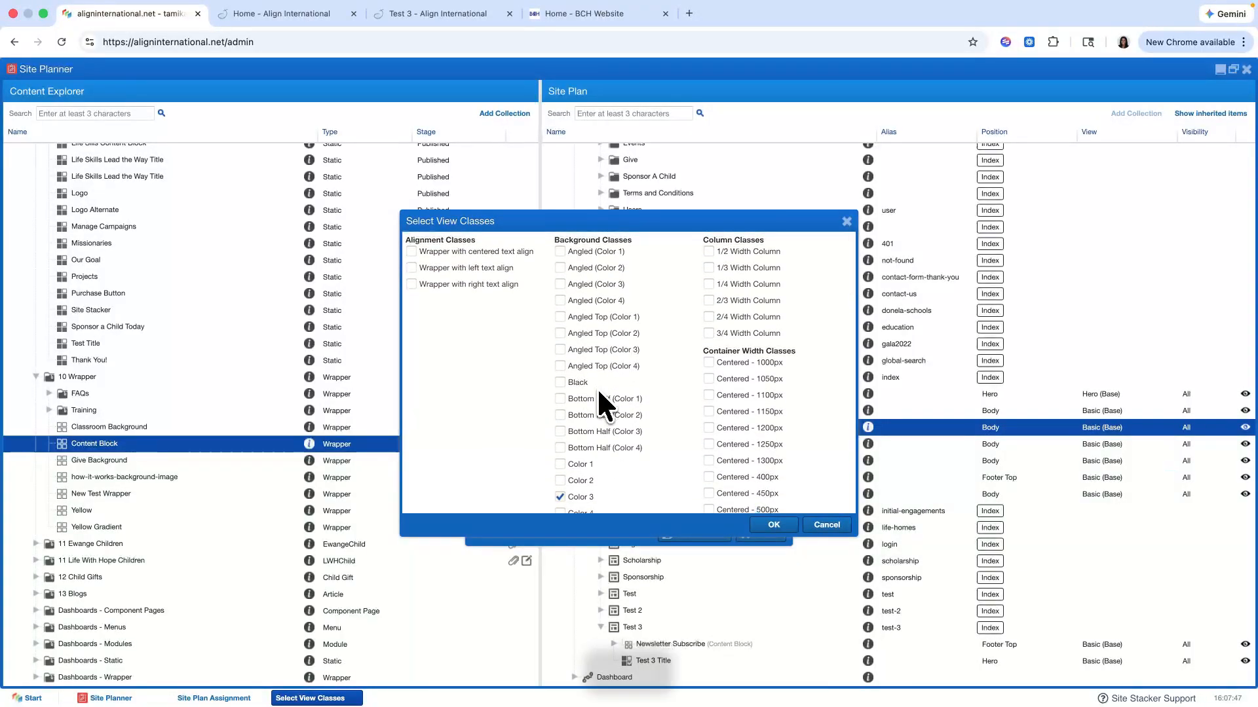
scroll(596, 387, down, 2)
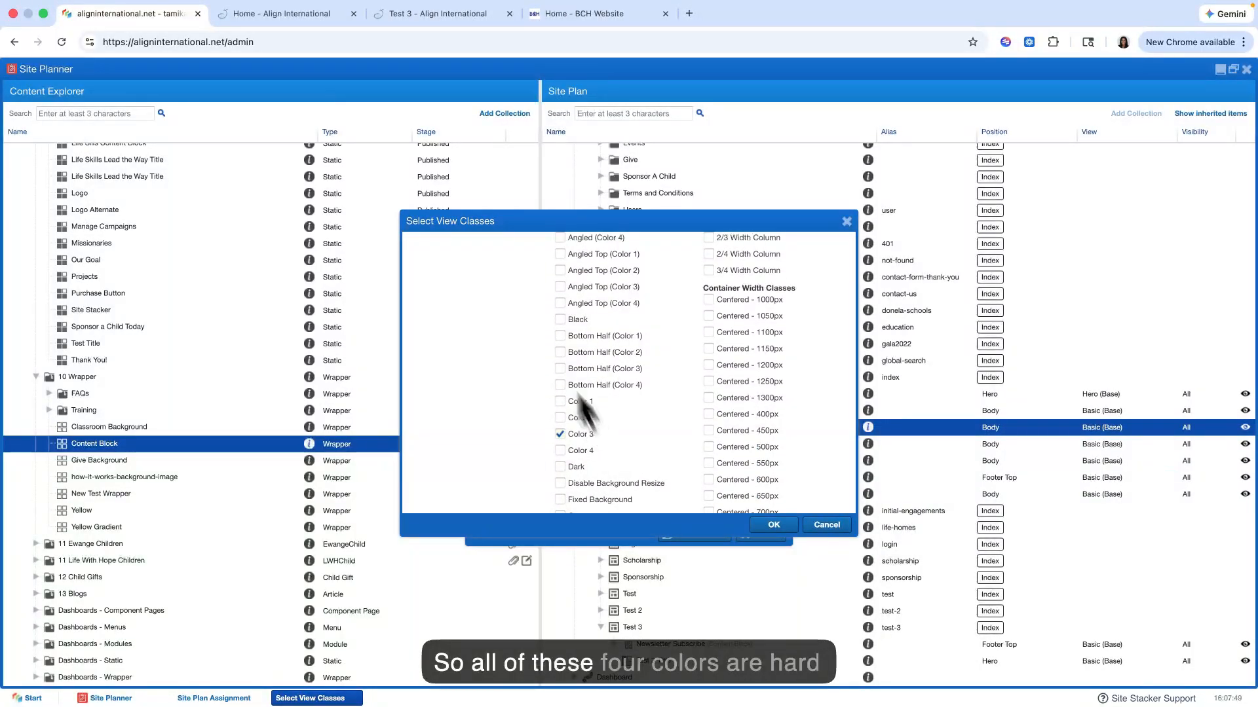
Step: Examine the coloured section backgrounds on the live home page and compare them with the wrapper's background classes
click(303, 20)
scroll(359, 280, down, 10)
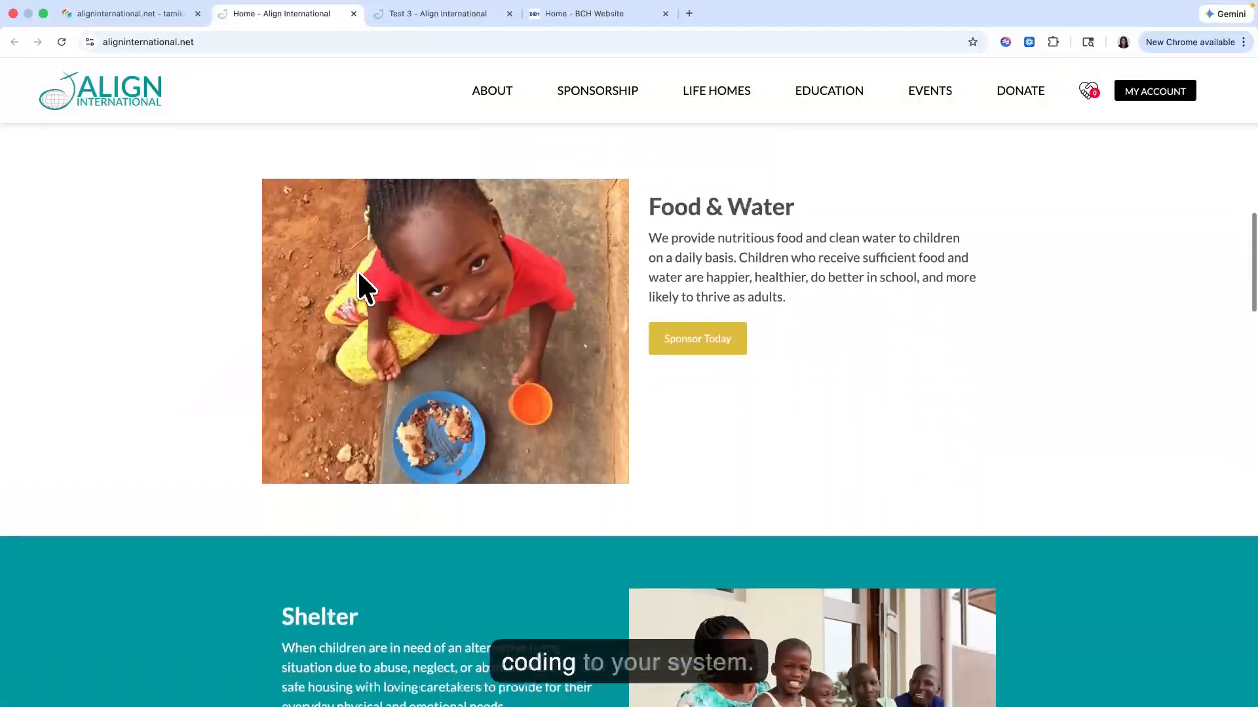
scroll(225, 302, up, 15)
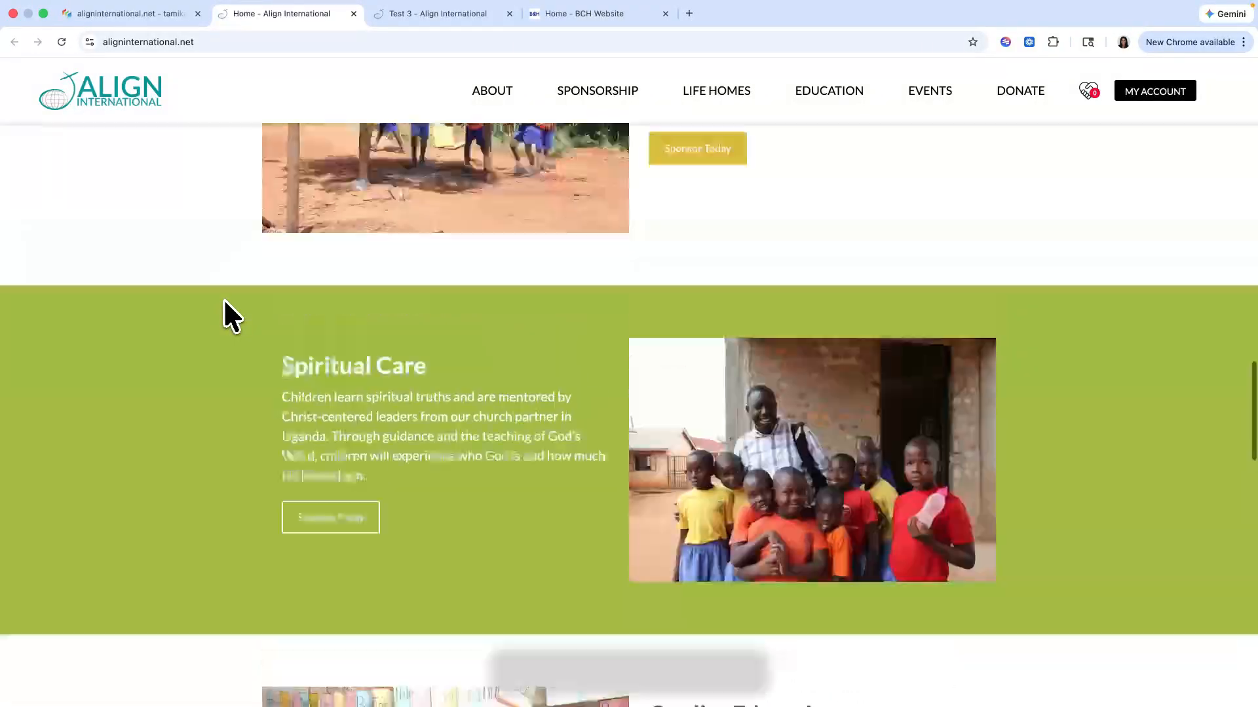
scroll(225, 302, up, 3)
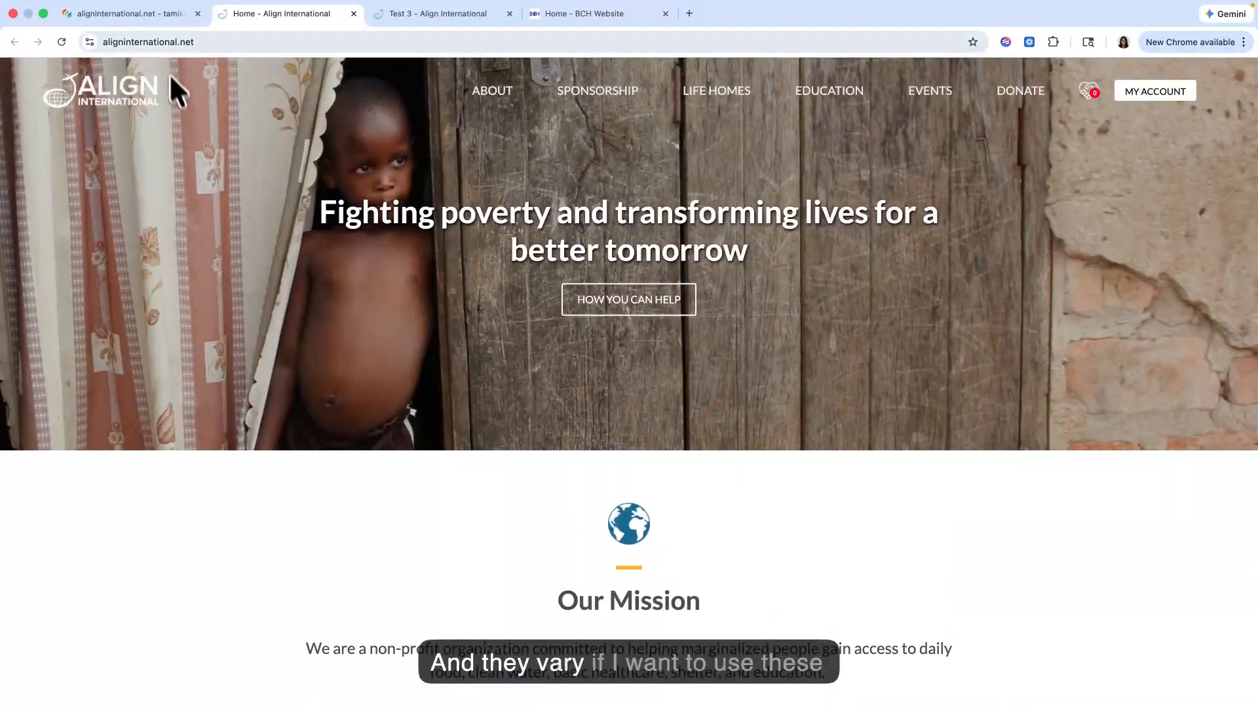
click(152, 15)
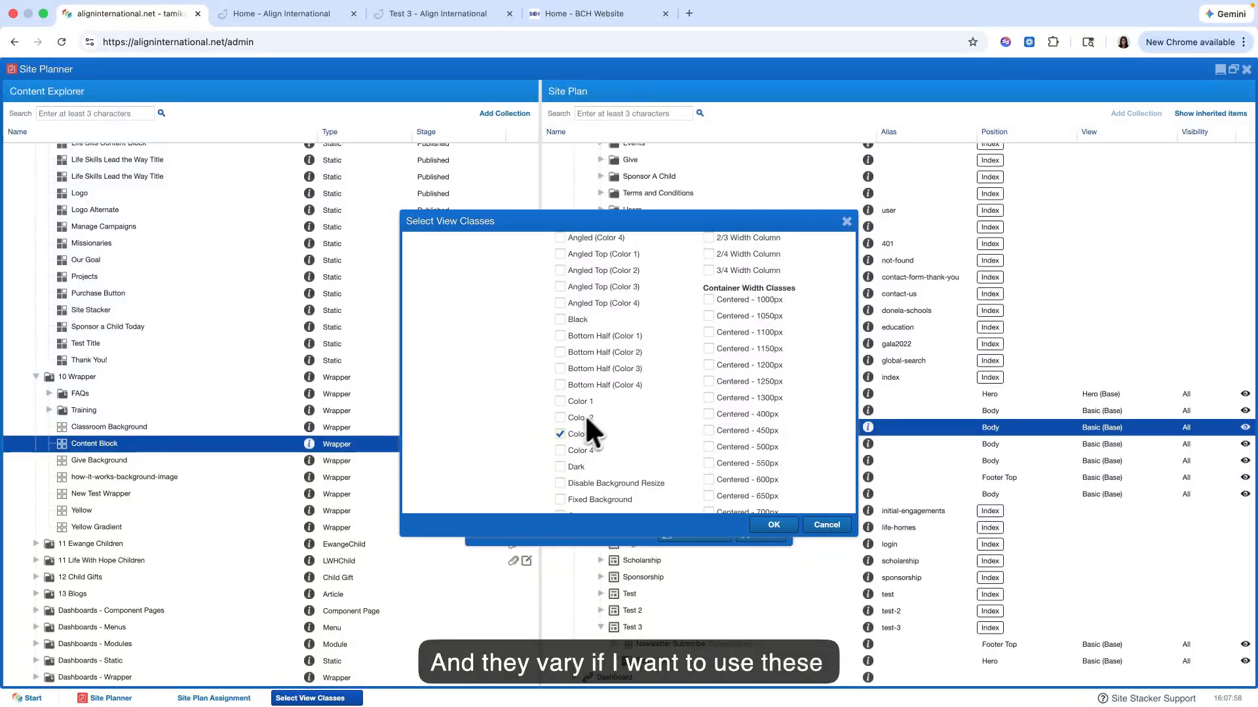
scroll(583, 419, up, 5)
scroll(583, 418, down, 6)
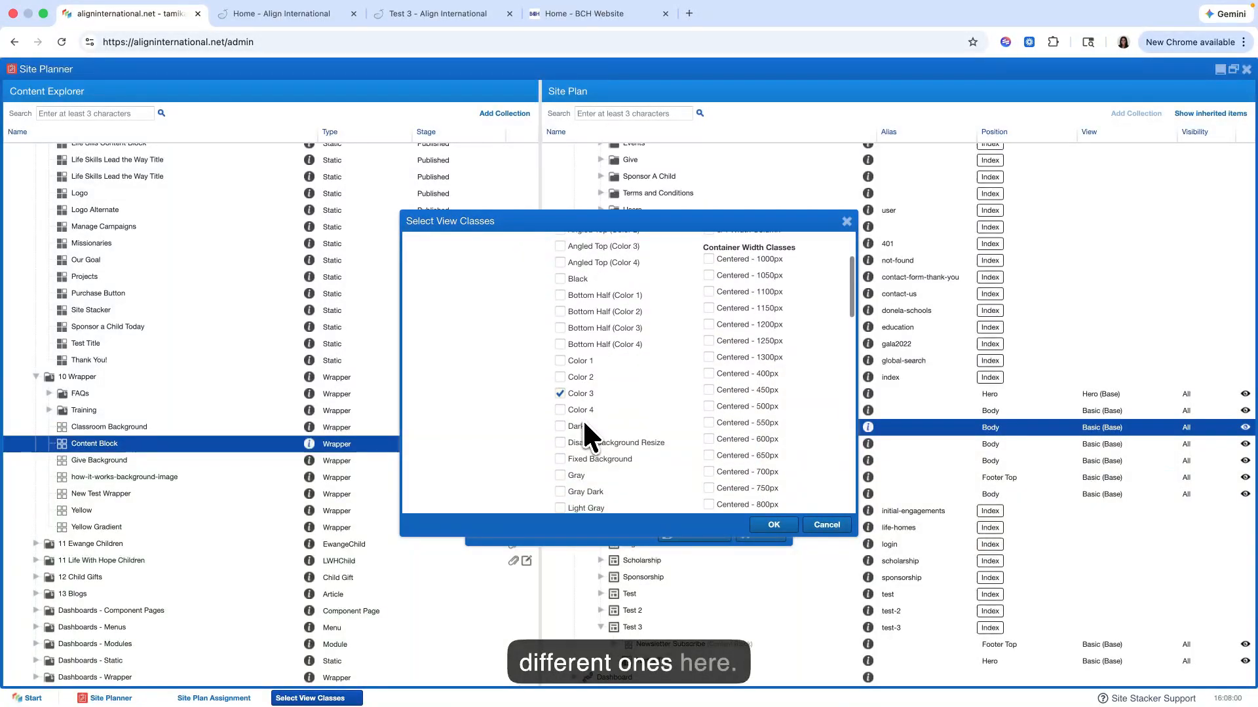
scroll(583, 418, down, 3)
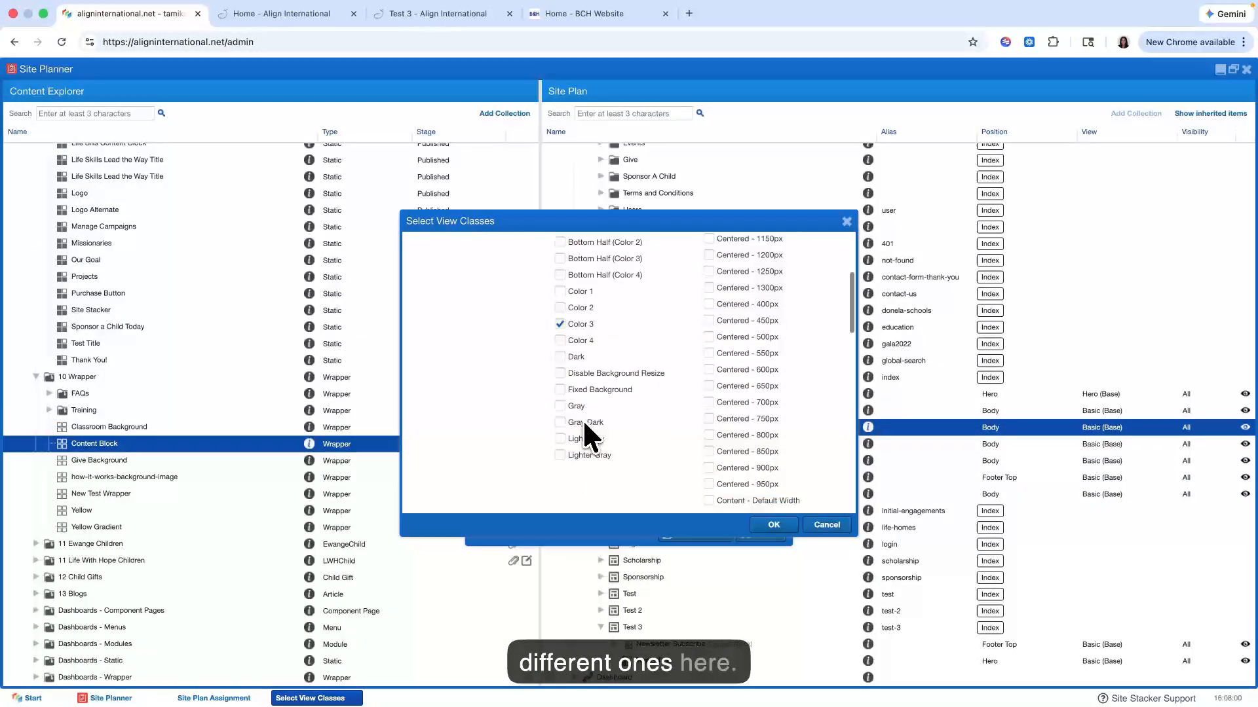
Step: Accept the selected view classes and save the Test 3 wrapper assignment with the label New container
click(774, 526)
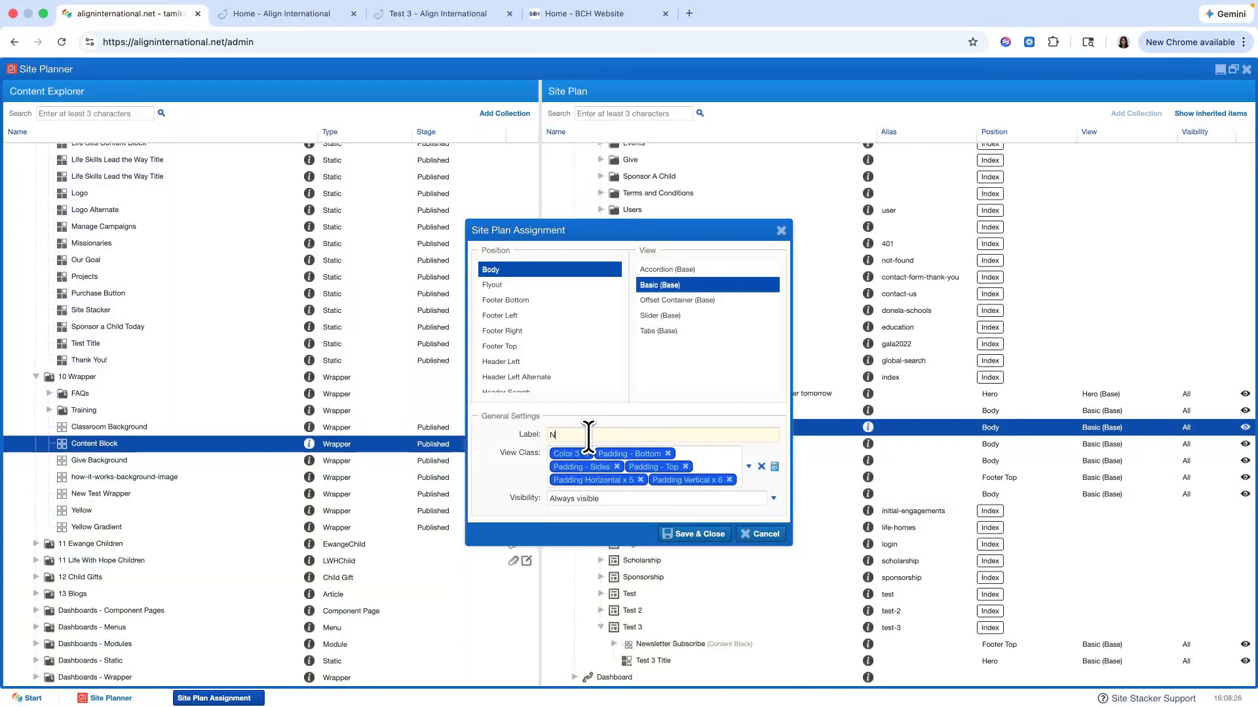
text(ew container)
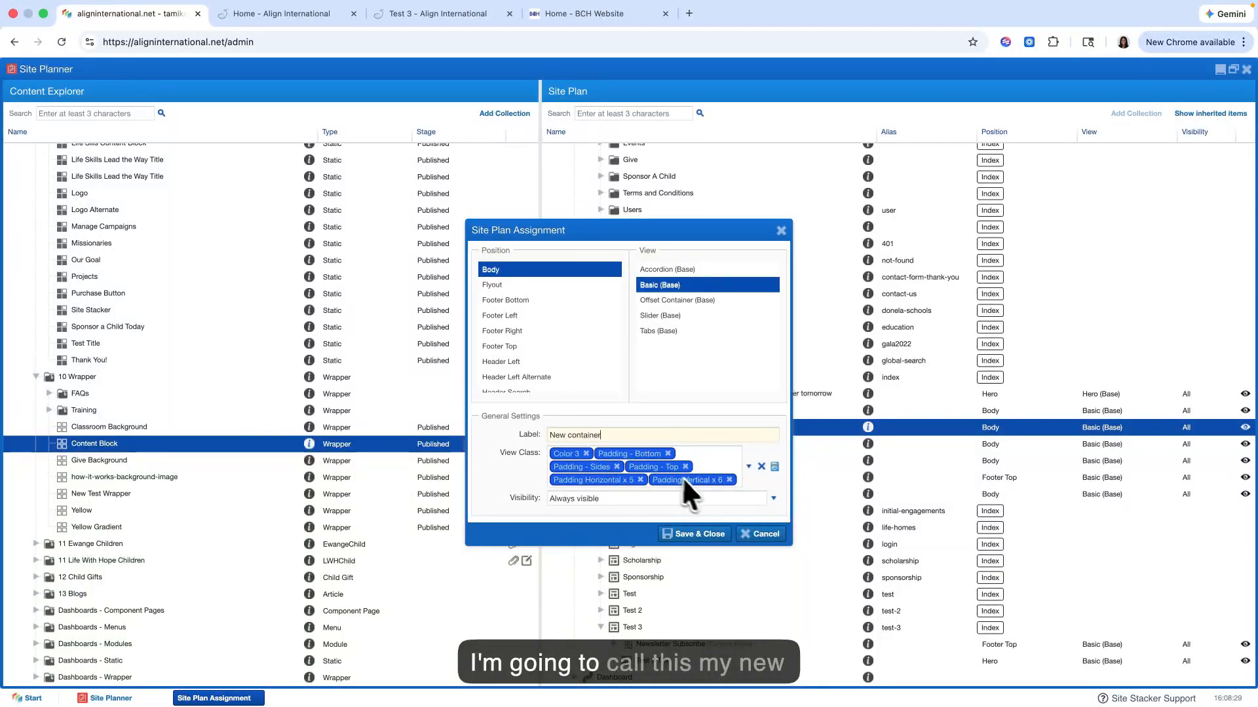
click(695, 534)
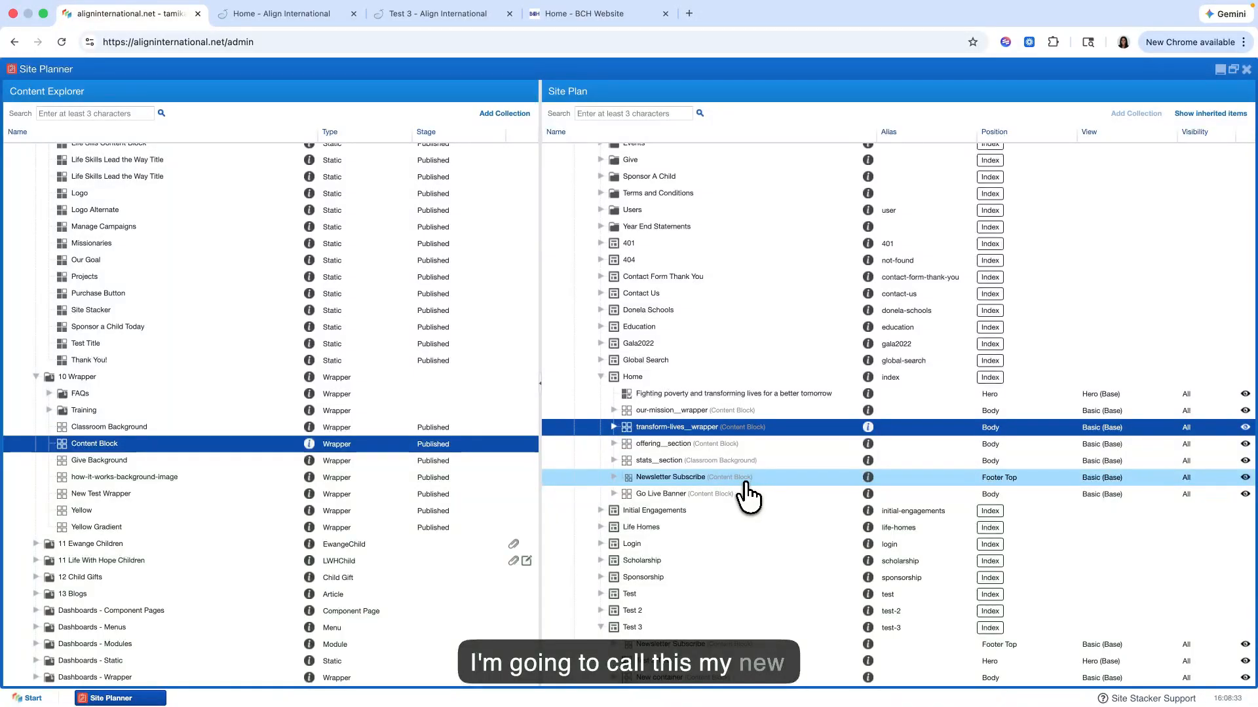
scroll(684, 597, down, 2)
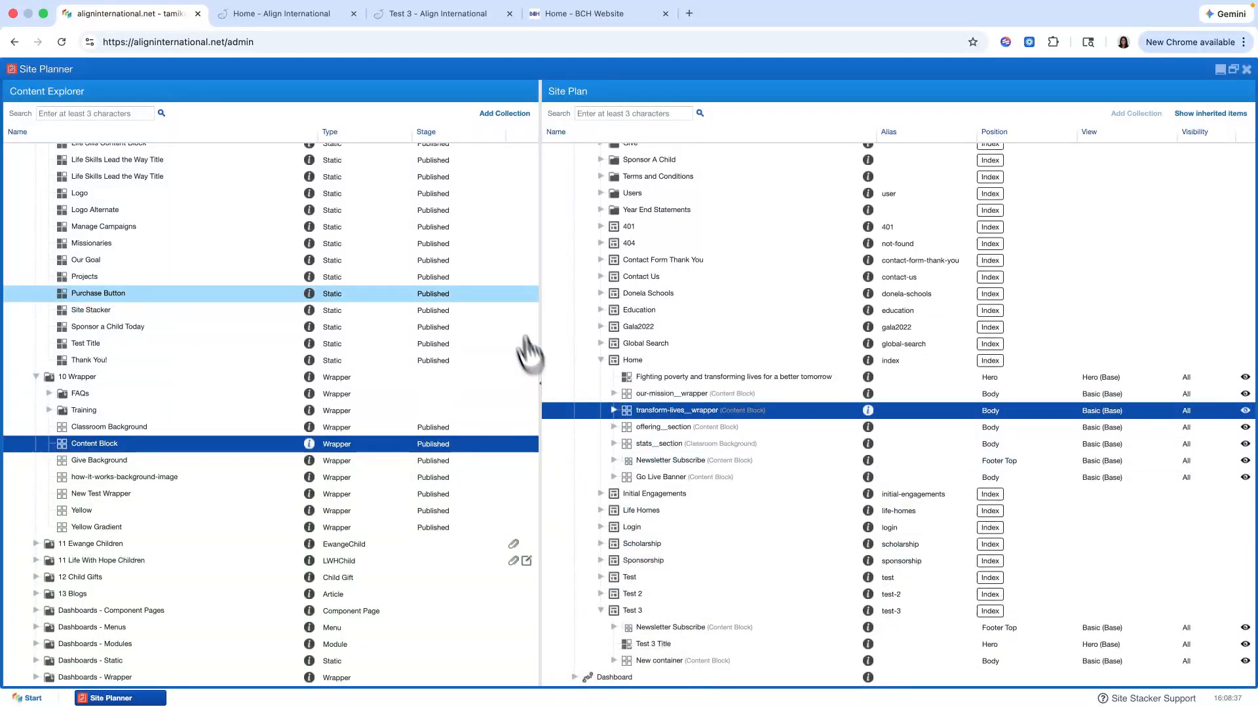
Step: View the live Test 3 page to check the coloured wrapper section below the hero
click(432, 14)
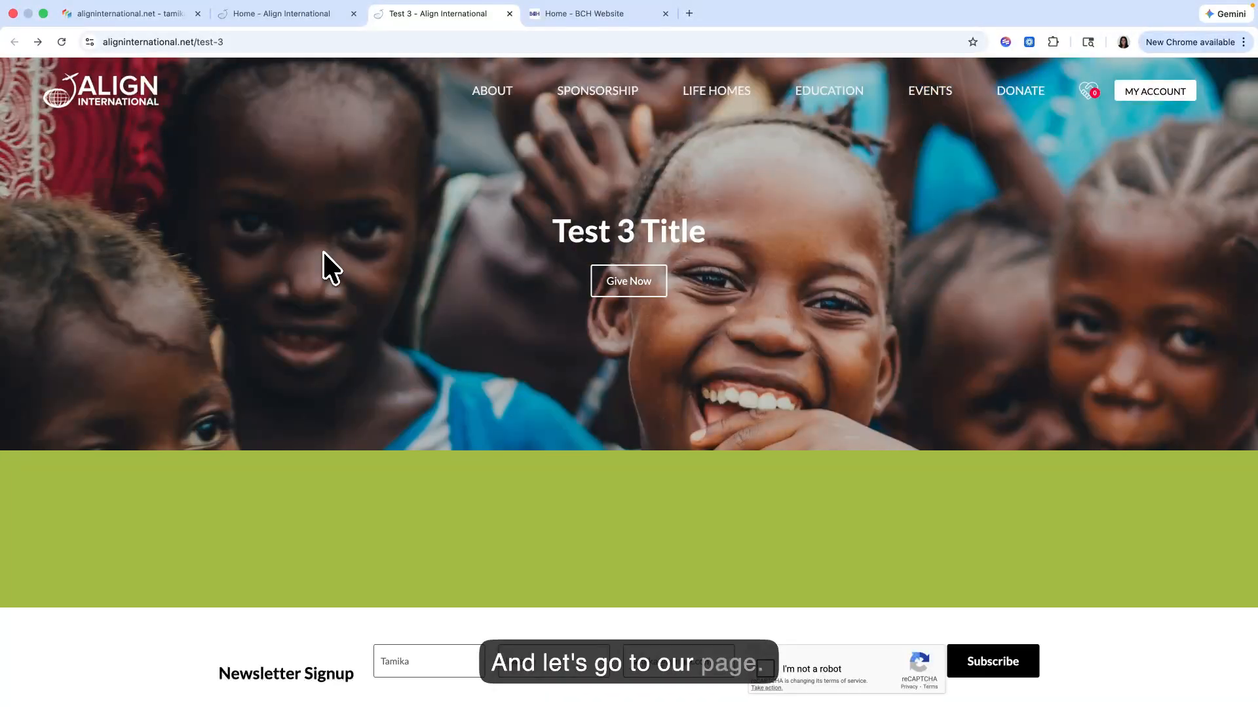
scroll(324, 251, down, 2)
scroll(347, 389, up, 2)
scroll(328, 413, down, 1)
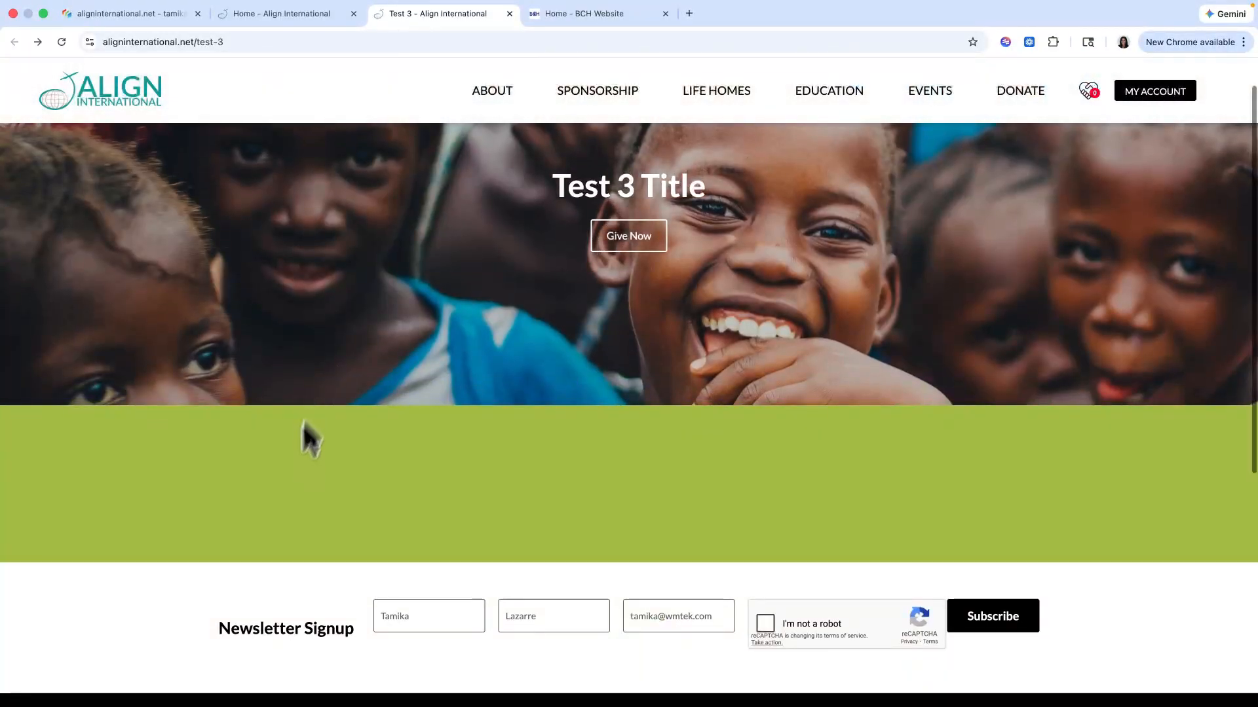
scroll(243, 472, up, 1)
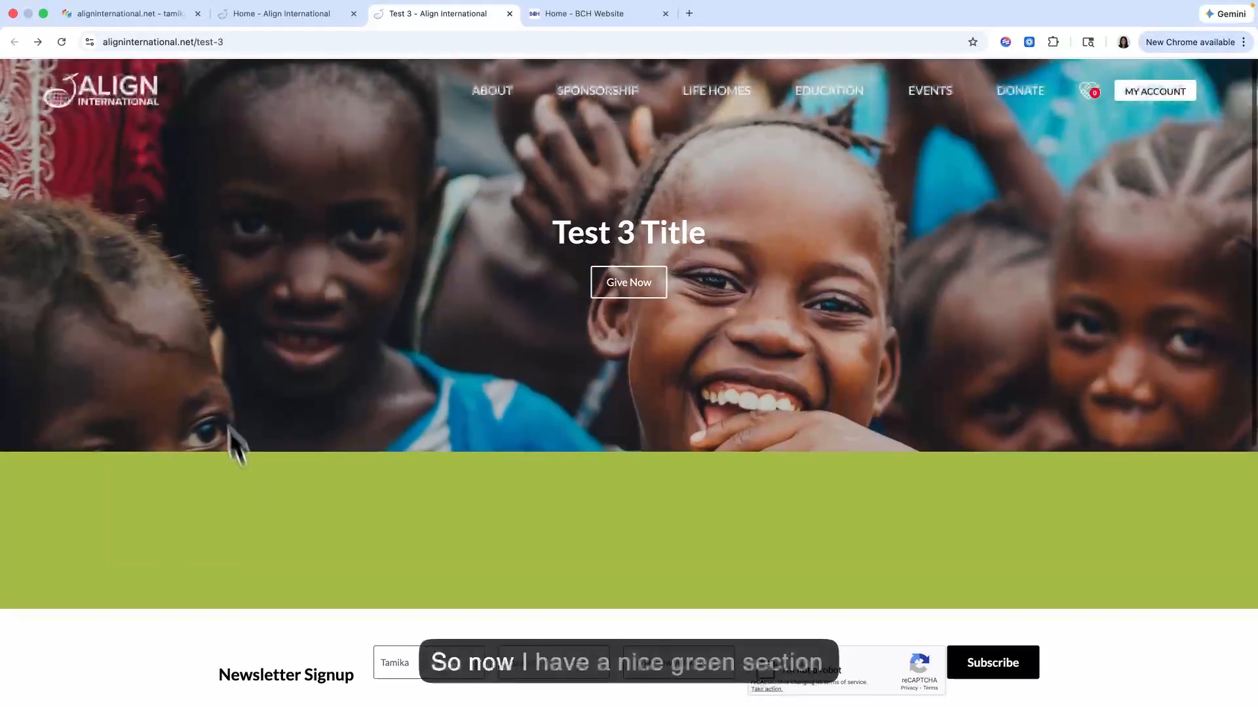
Step: Replace the Color 3 view class with Color 2 on Test 3's New container wrapper and save the assignment
click(151, 13)
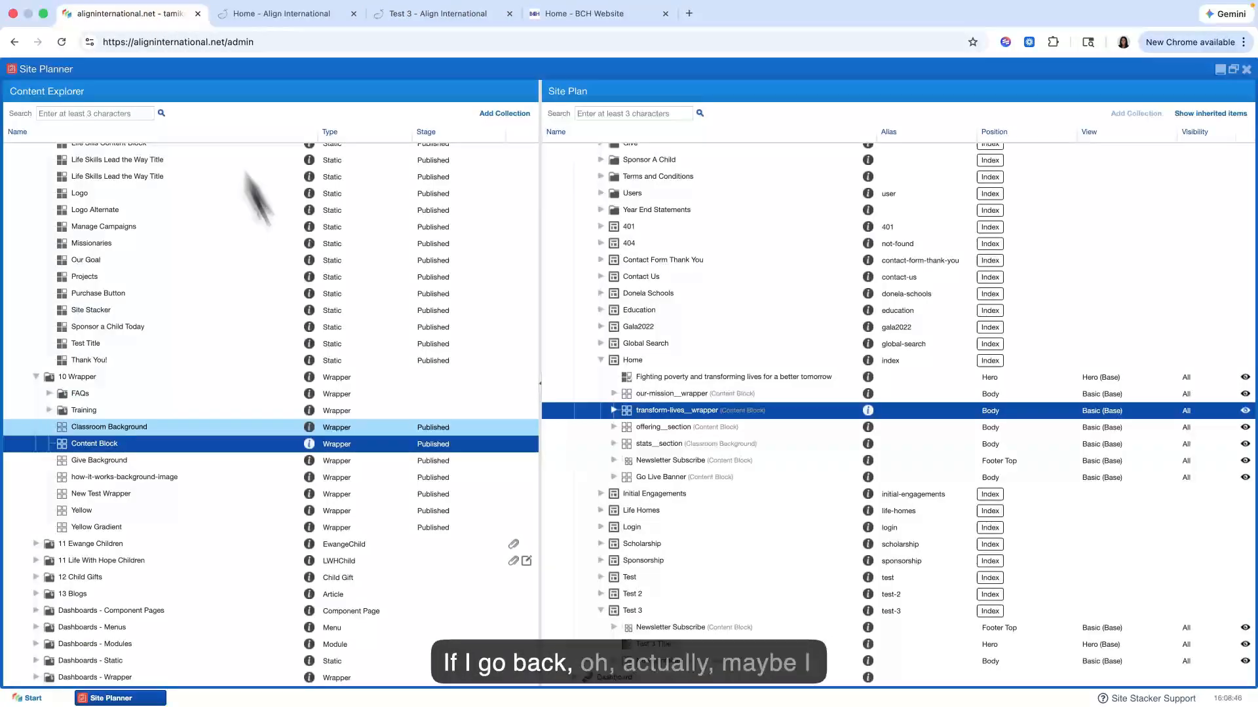
right_click(632, 663)
click(684, 563)
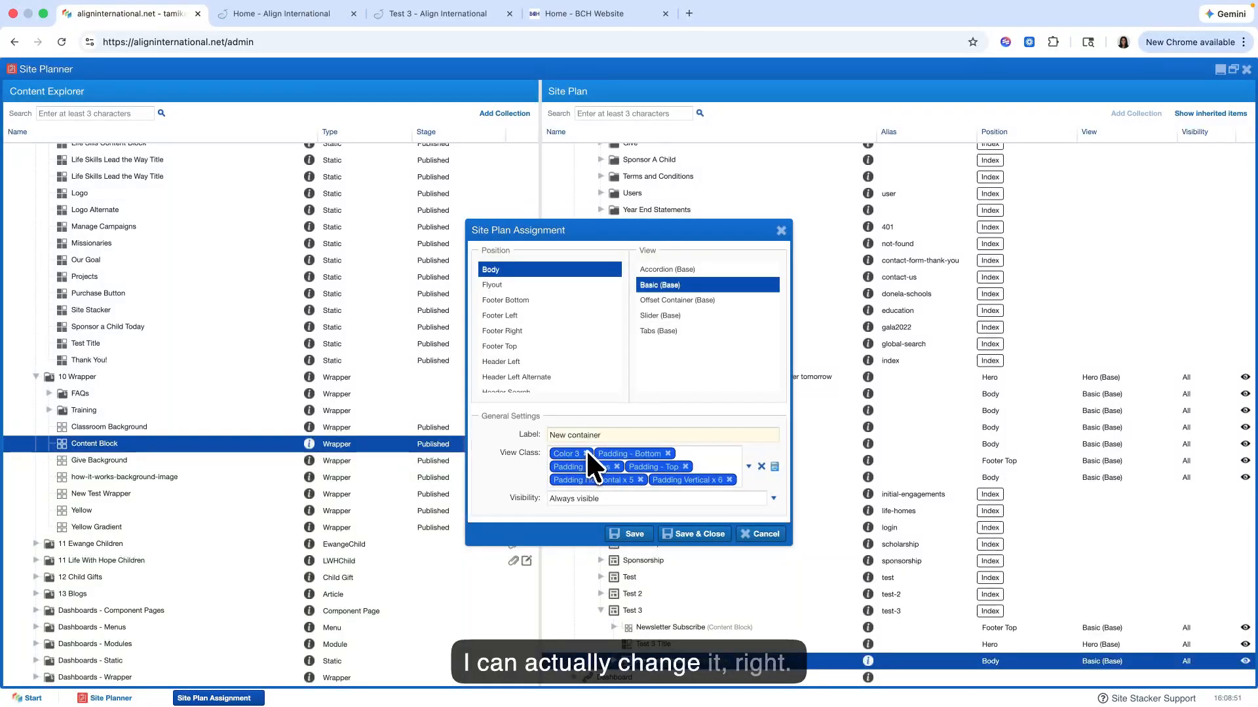
click(588, 453)
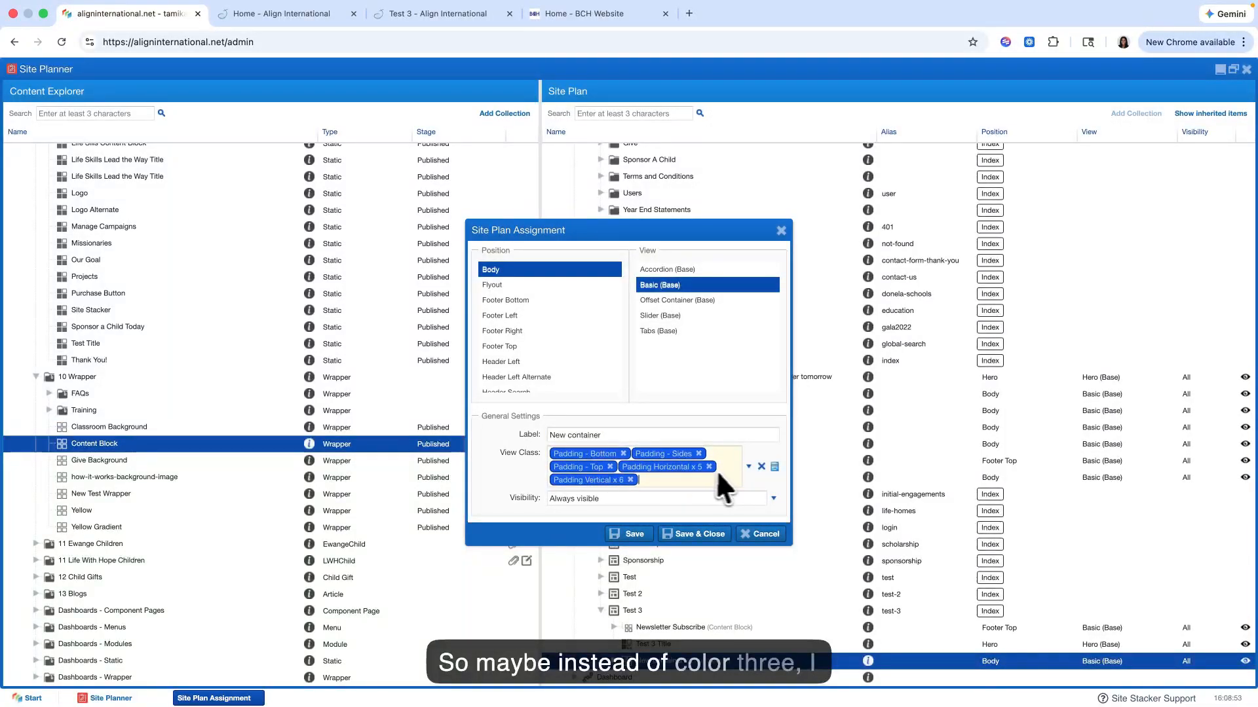
click(748, 467)
scroll(634, 607, down, 2)
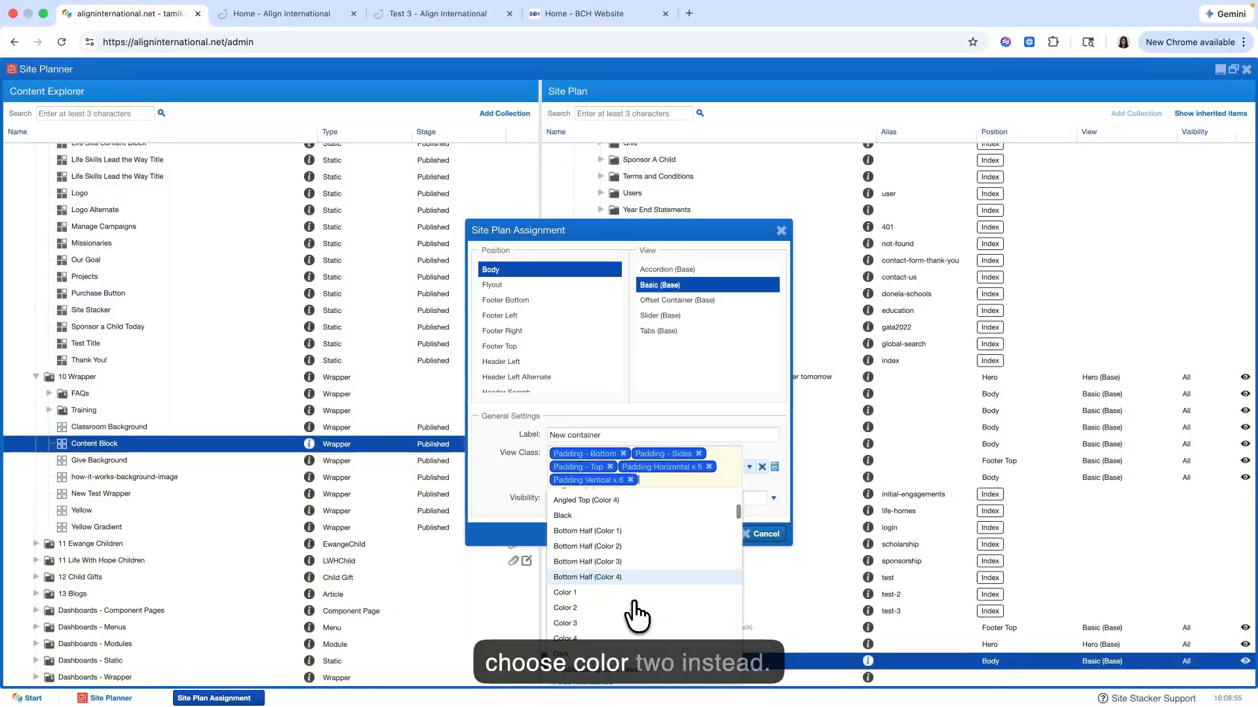
click(613, 608)
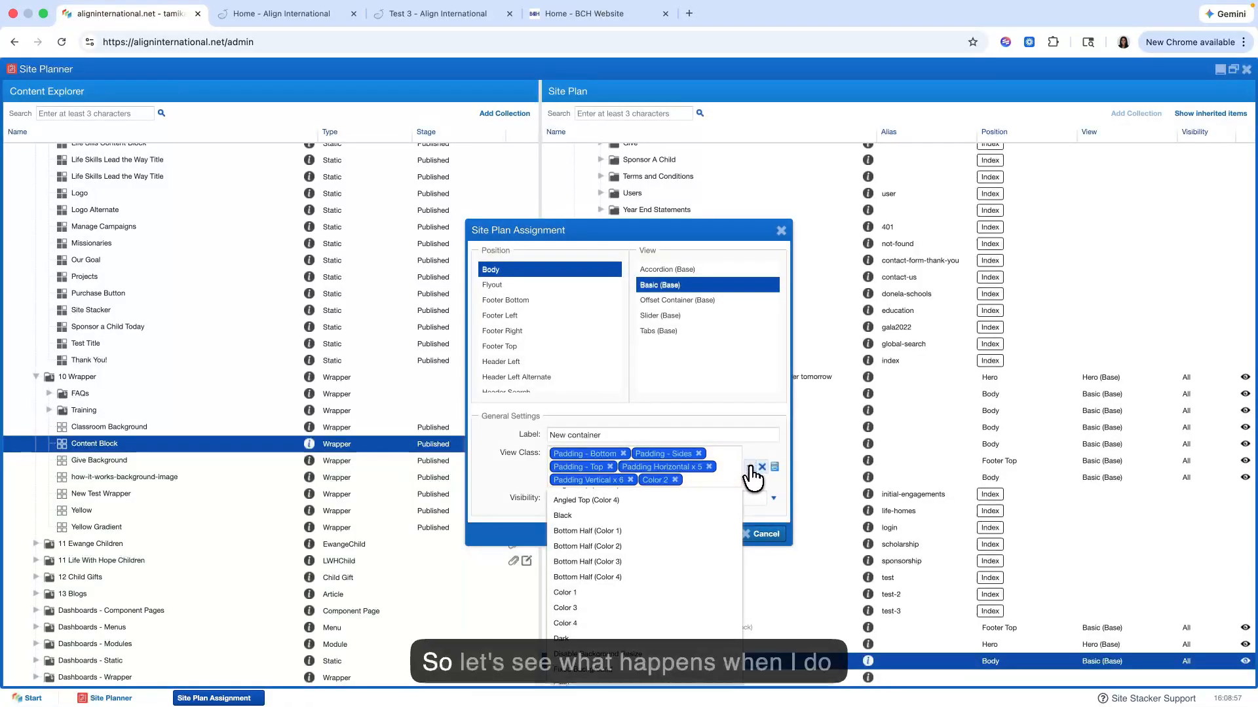
click(748, 467)
click(646, 528)
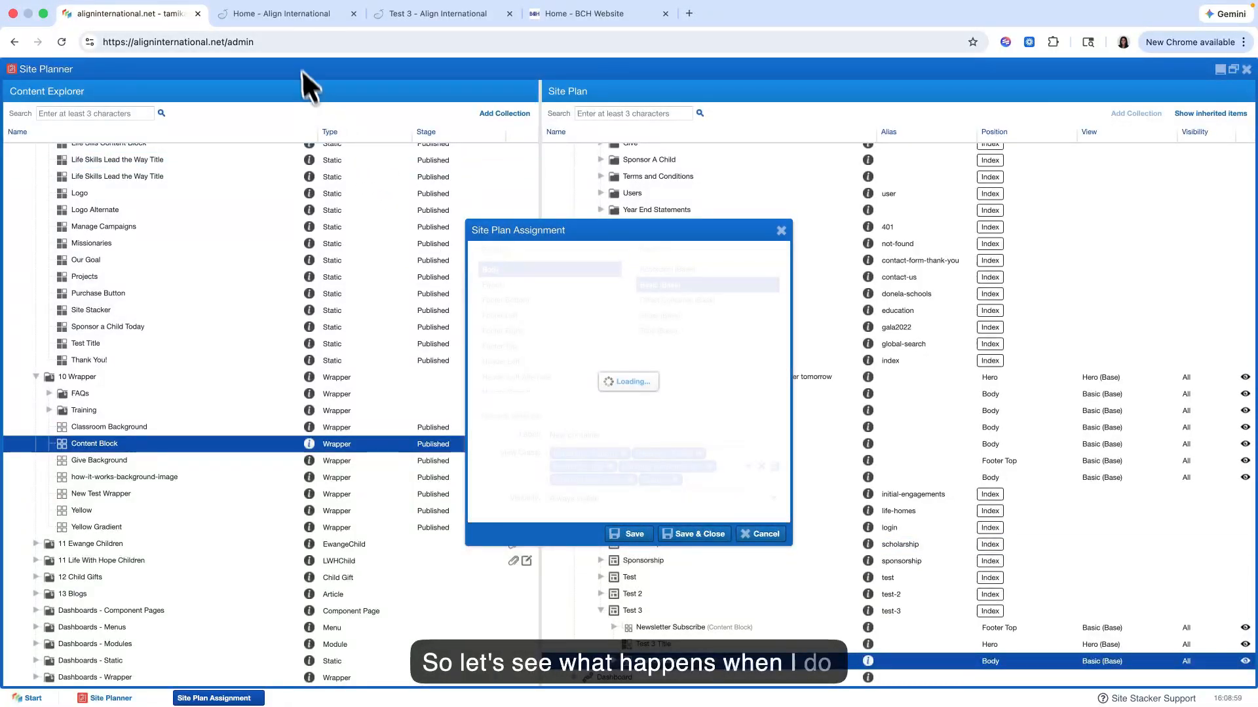
Step: Check the wrapper's changed background on the live Test 3 page, then save and close its site plan assignment
click(435, 16)
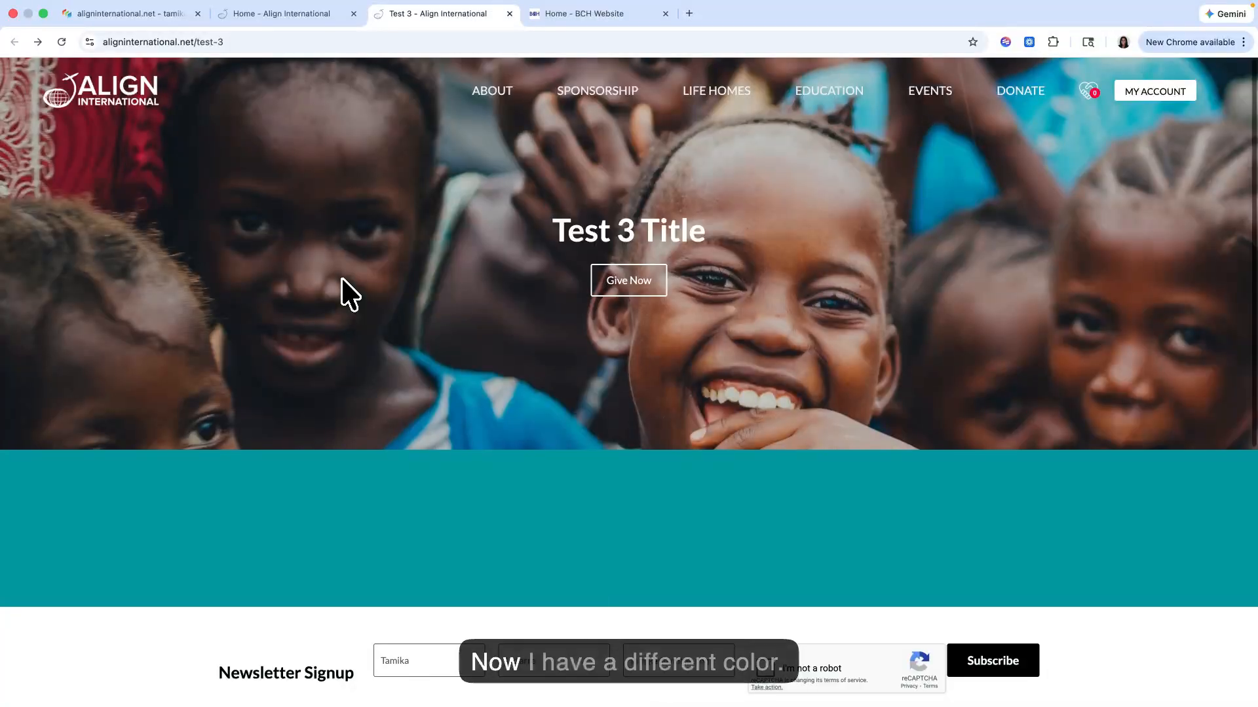
scroll(326, 364, down, 4)
scroll(324, 359, up, 4)
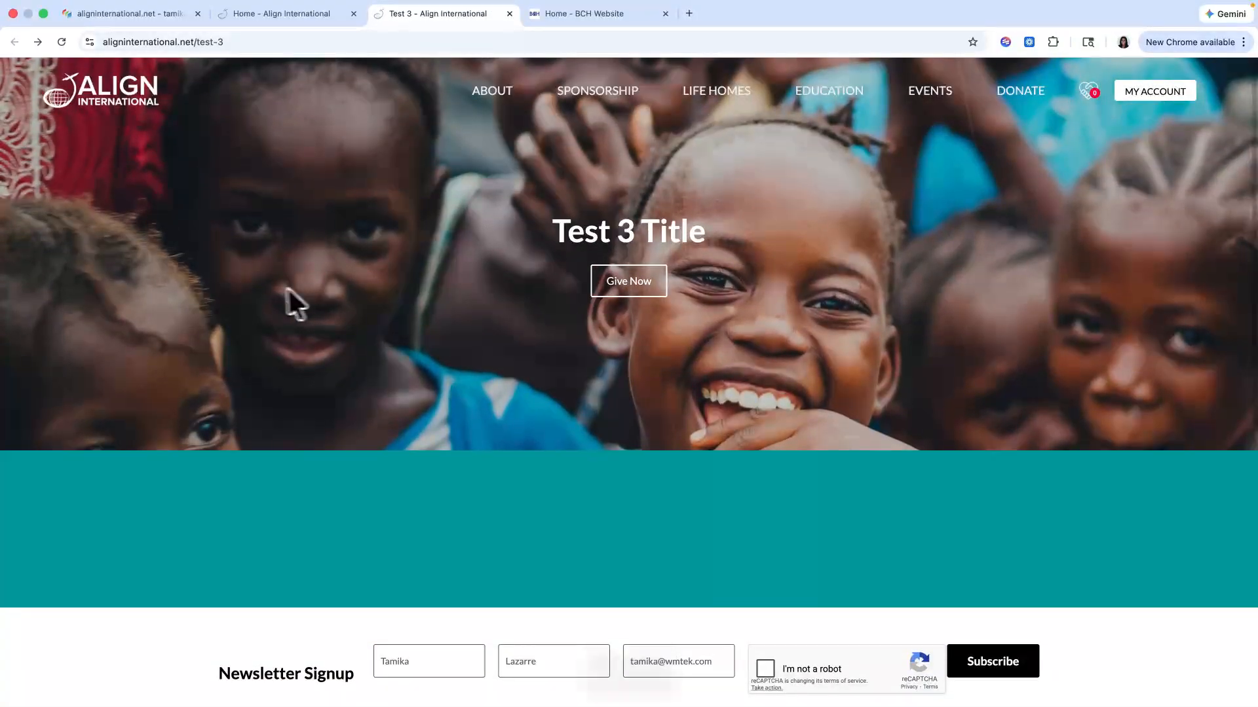
click(171, 13)
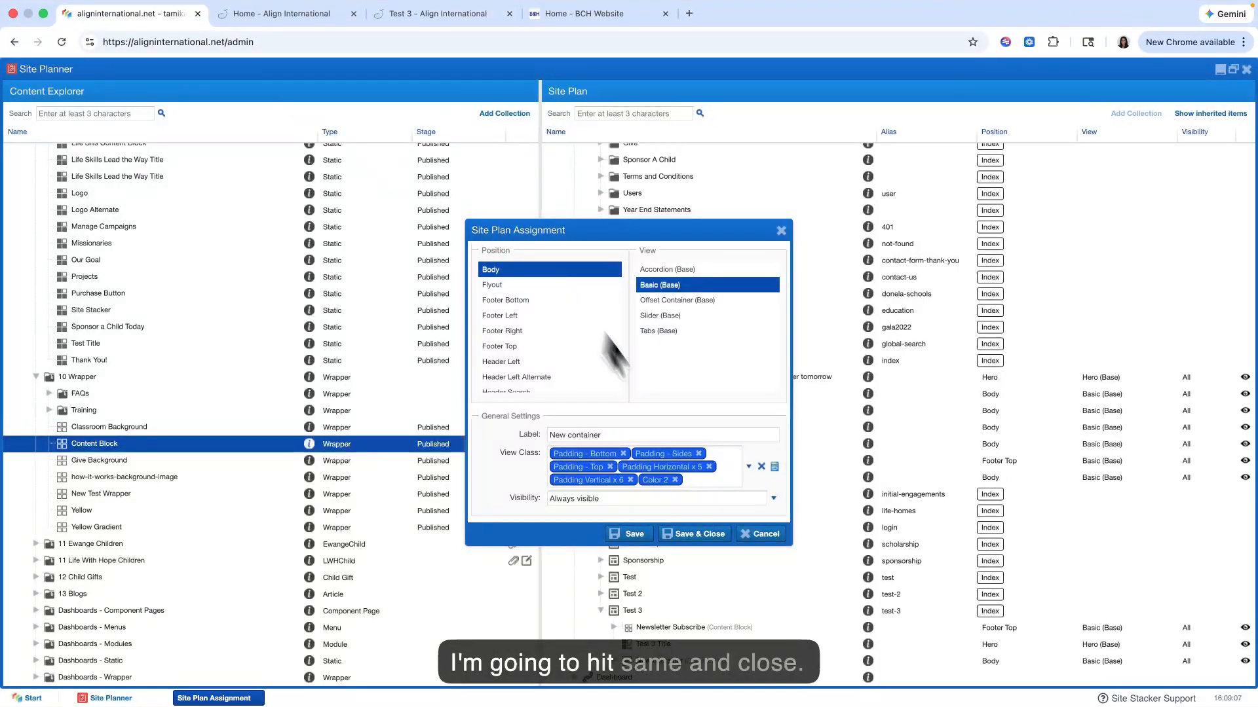
click(711, 542)
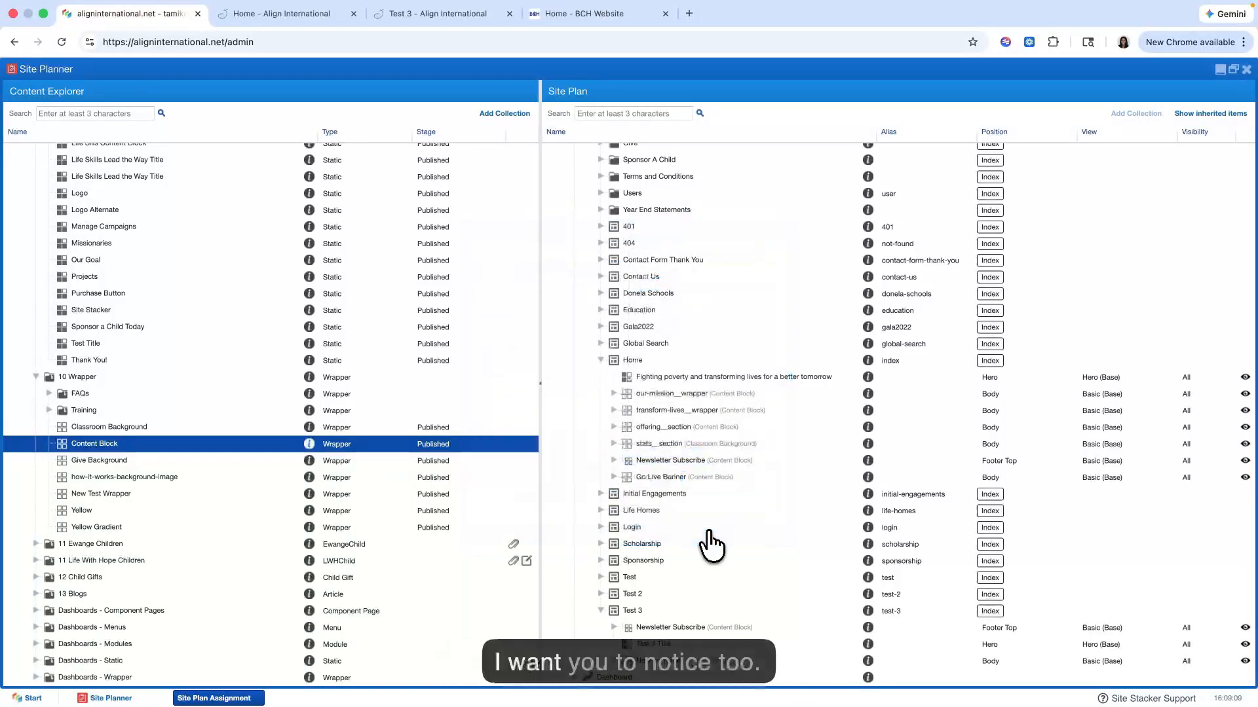
Step: Examine how the hero image moves against the coloured wrapper while scrolling the live Test 3 page
click(401, 16)
scroll(376, 415, down, 3)
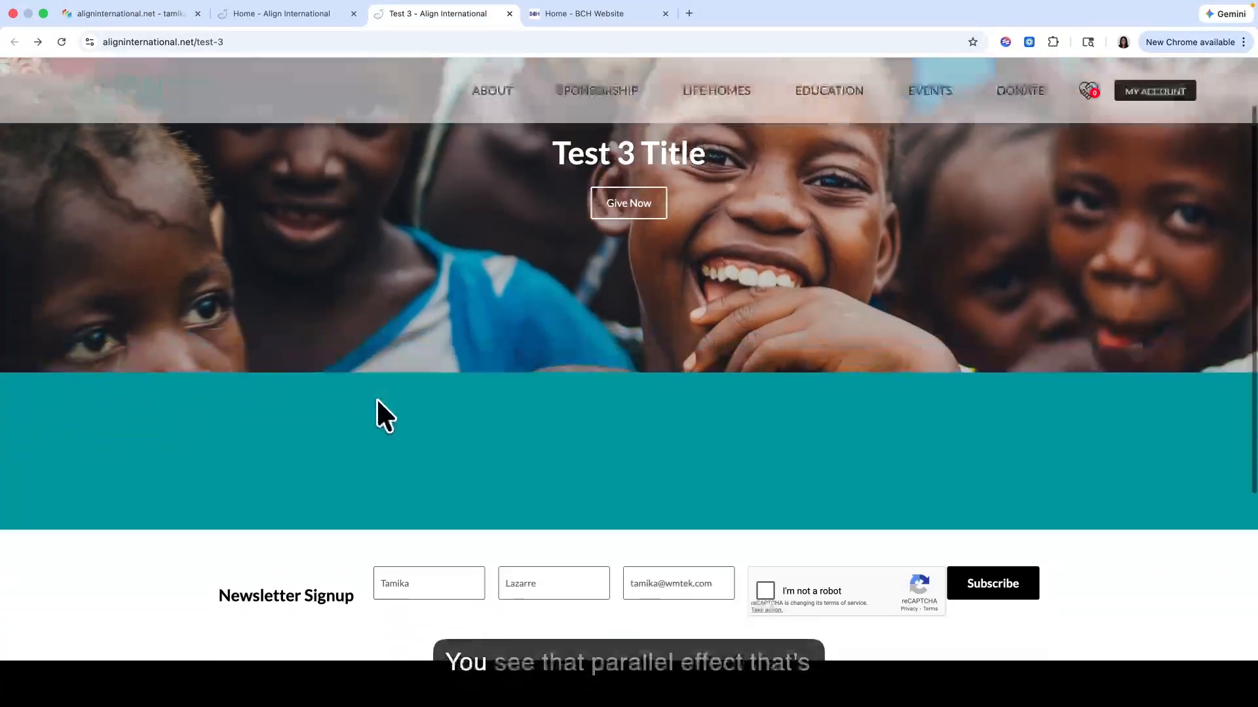
scroll(387, 356, down, 1)
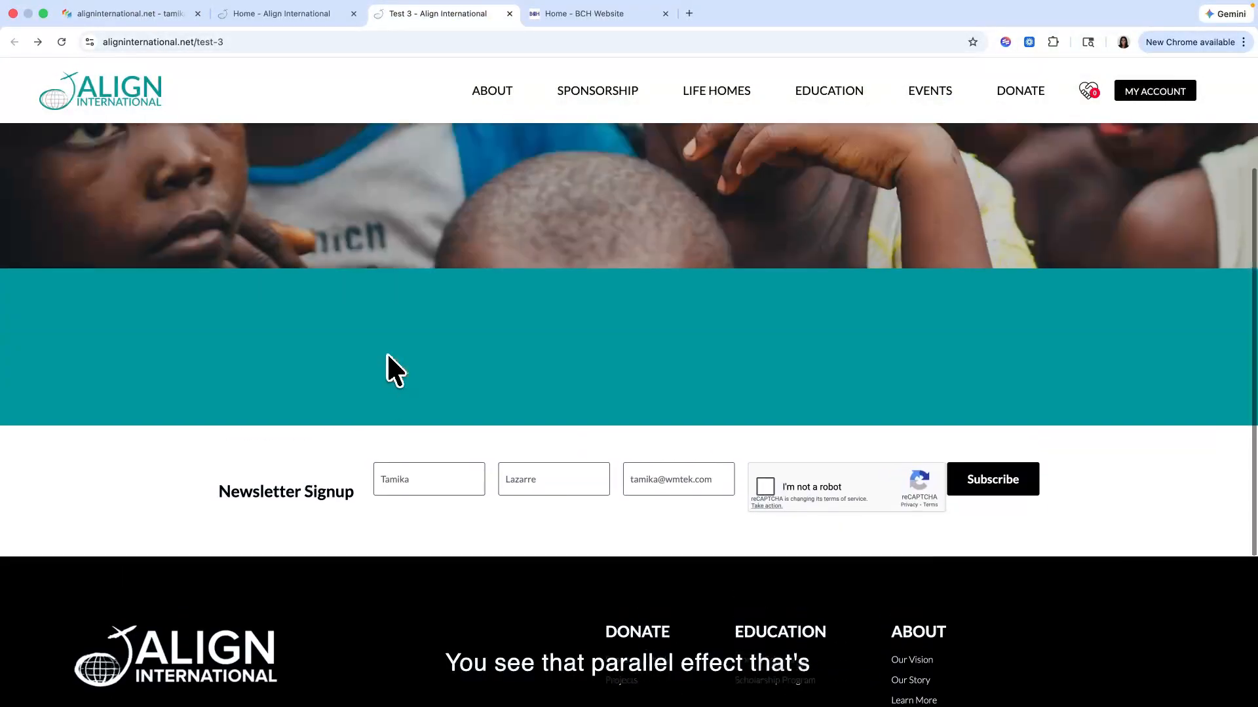
scroll(386, 354, up, 3)
scroll(386, 353, down, 1)
scroll(386, 354, up, 1)
scroll(386, 354, down, 3)
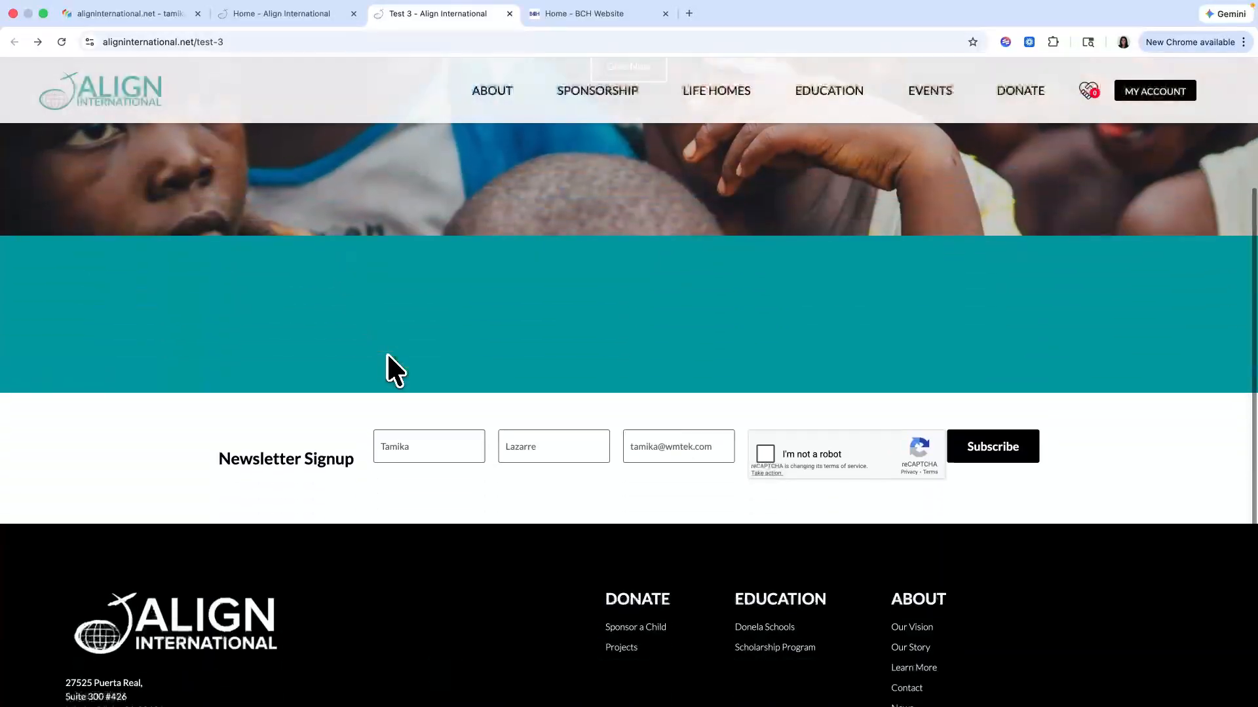
scroll(386, 354, up, 3)
scroll(386, 353, down, 2)
scroll(386, 354, up, 1)
scroll(386, 353, down, 1)
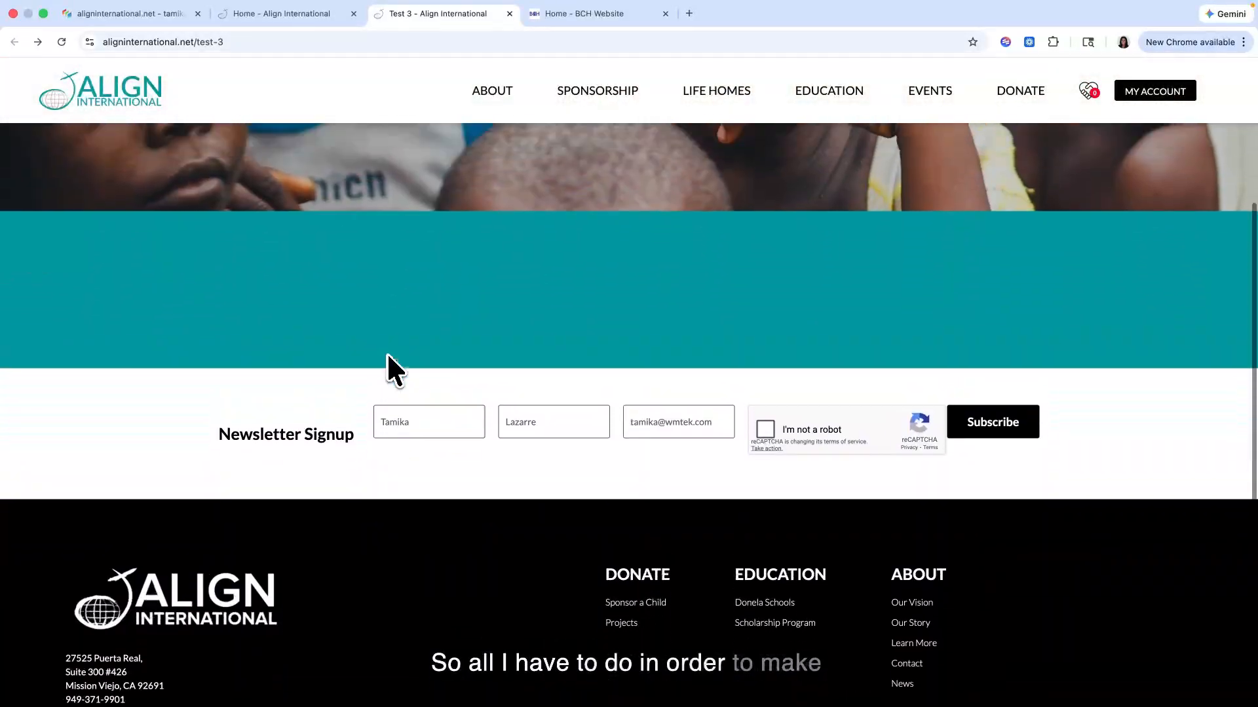
scroll(386, 353, up, 3)
scroll(386, 357, down, 1)
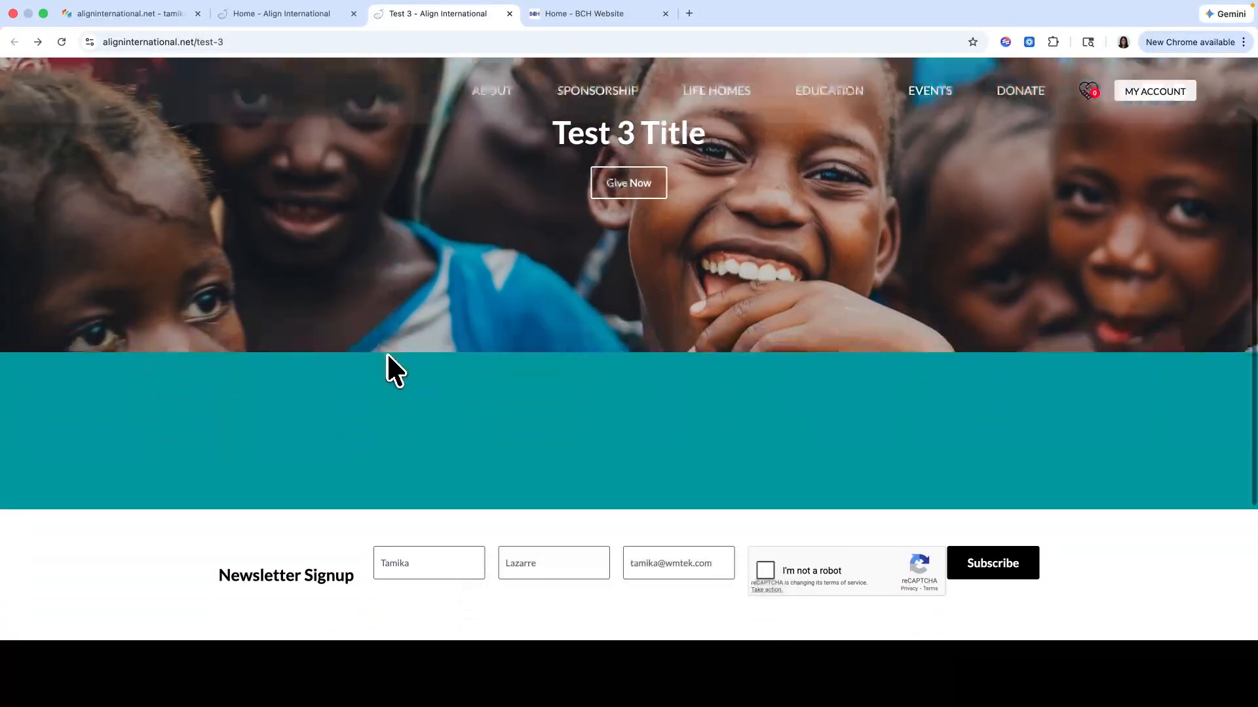
scroll(387, 365, up, 1)
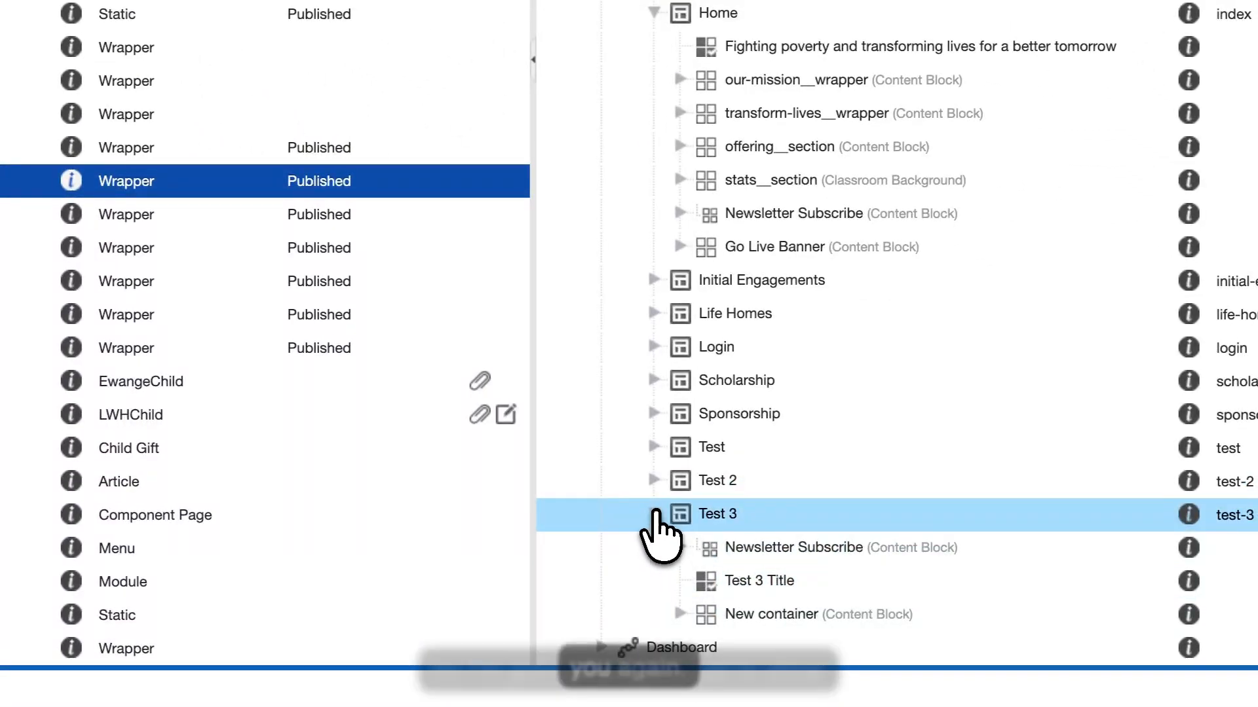
scroll(651, 524, up, 3)
scroll(655, 590, down, 3)
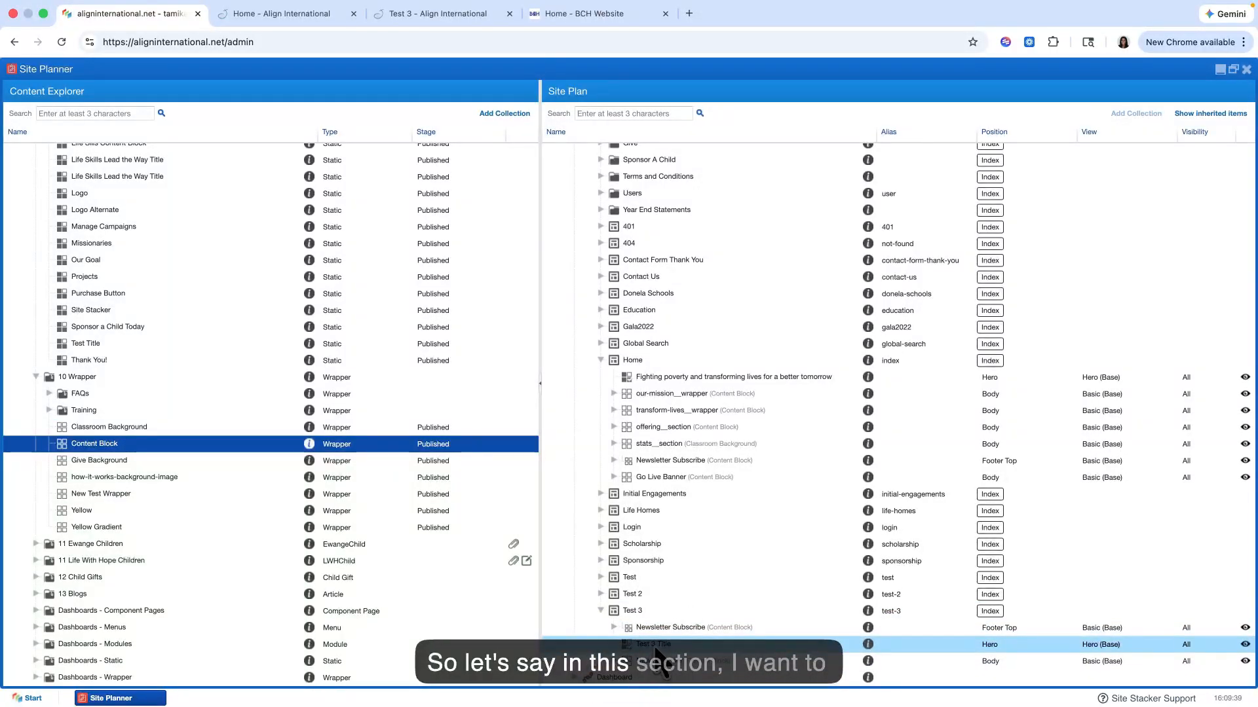
Step: Examine the image-and-text columns under How We Transform Lives on the live home page and compare with Test 3
click(631, 658)
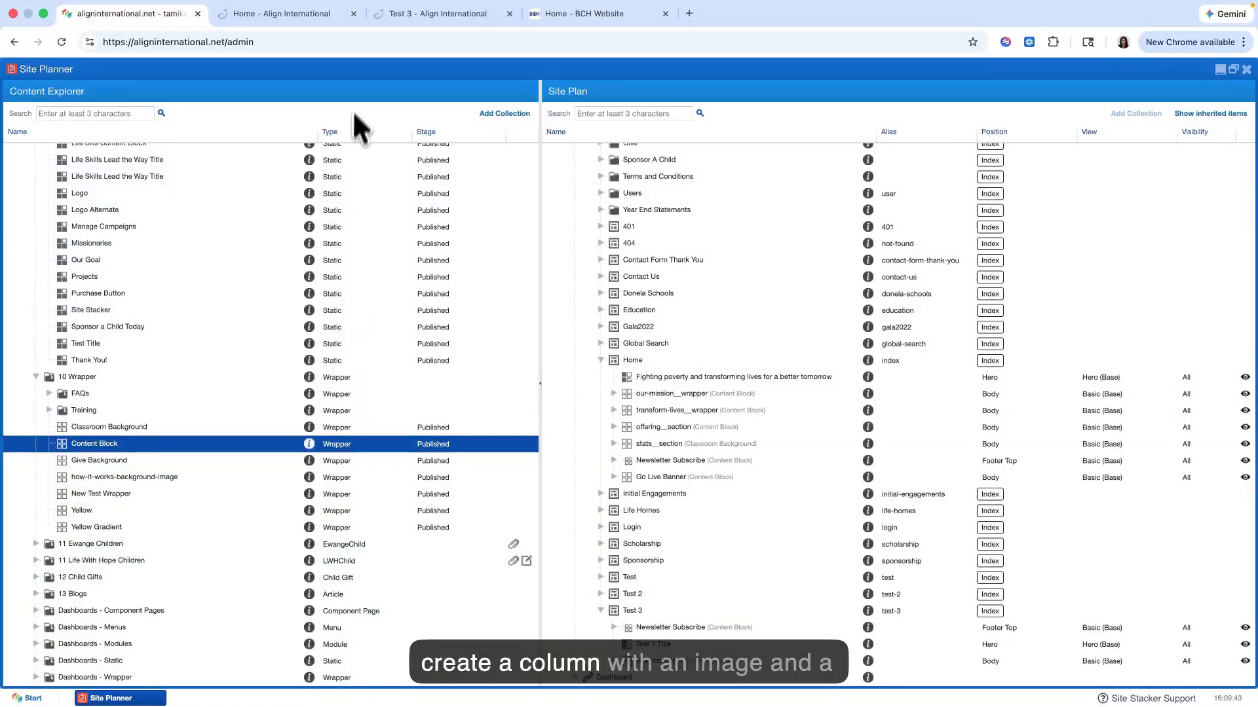
click(315, 16)
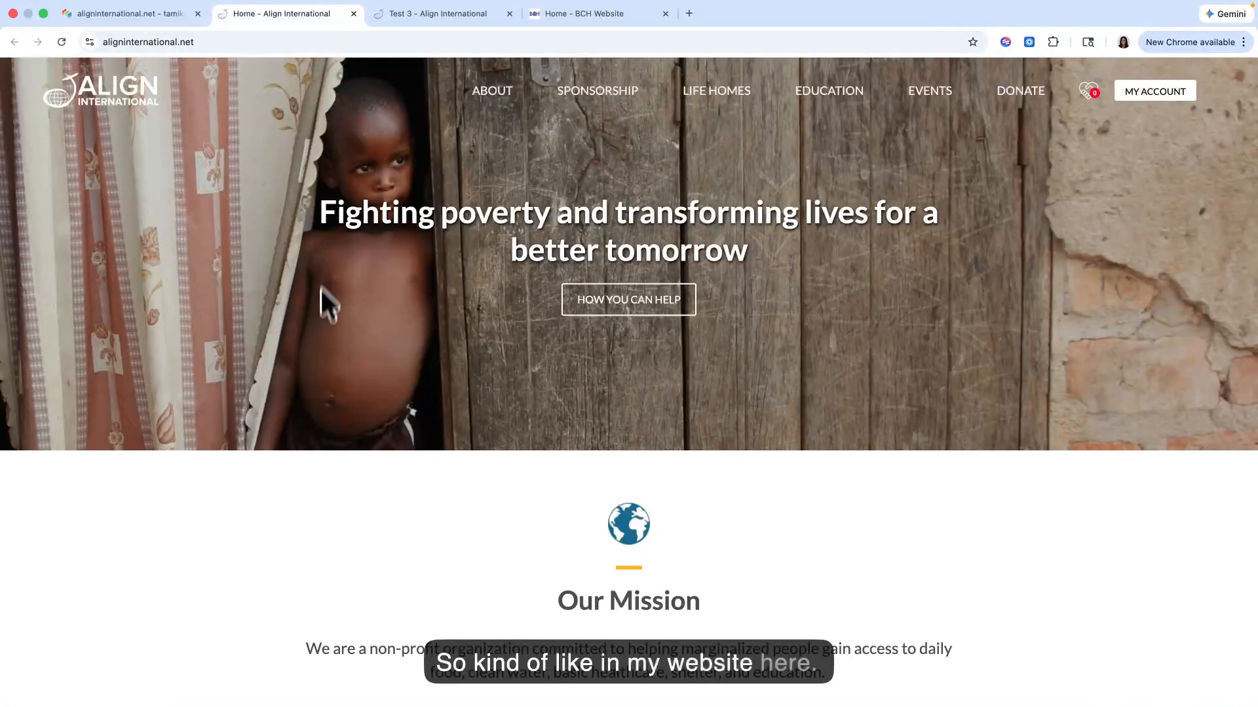
scroll(323, 303, down, 14)
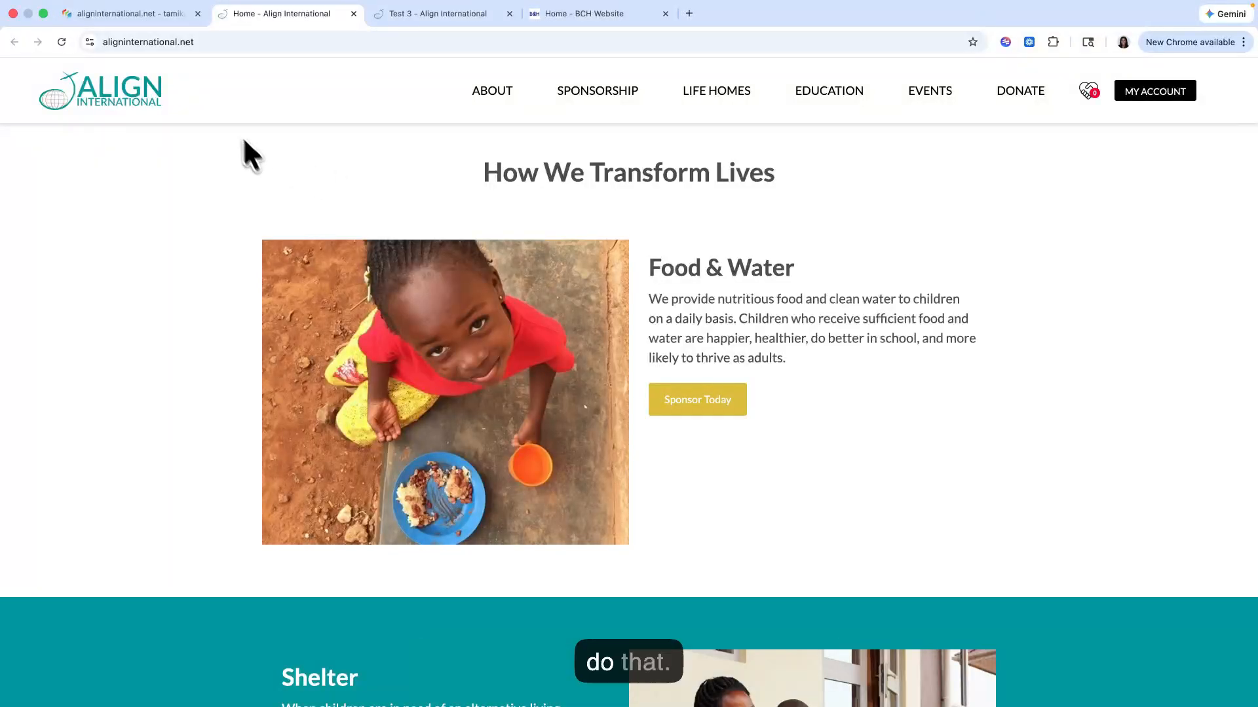
scroll(466, 298, down, 2)
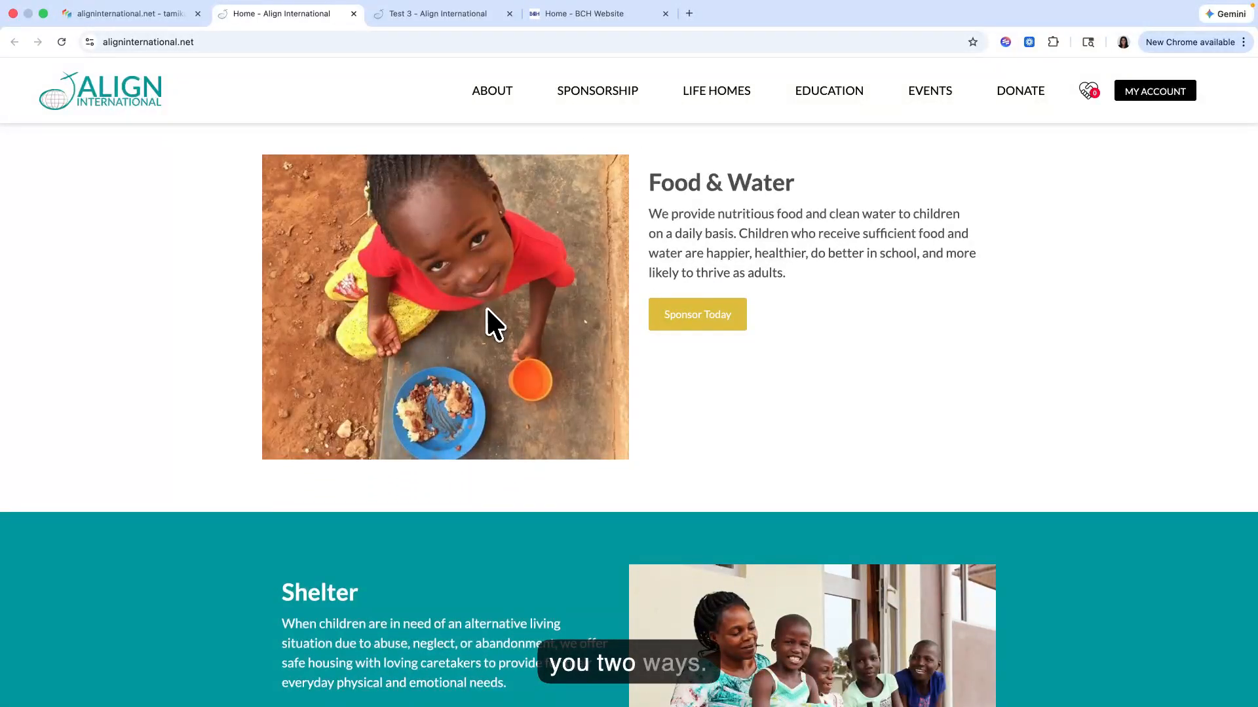
scroll(486, 308, up, 3)
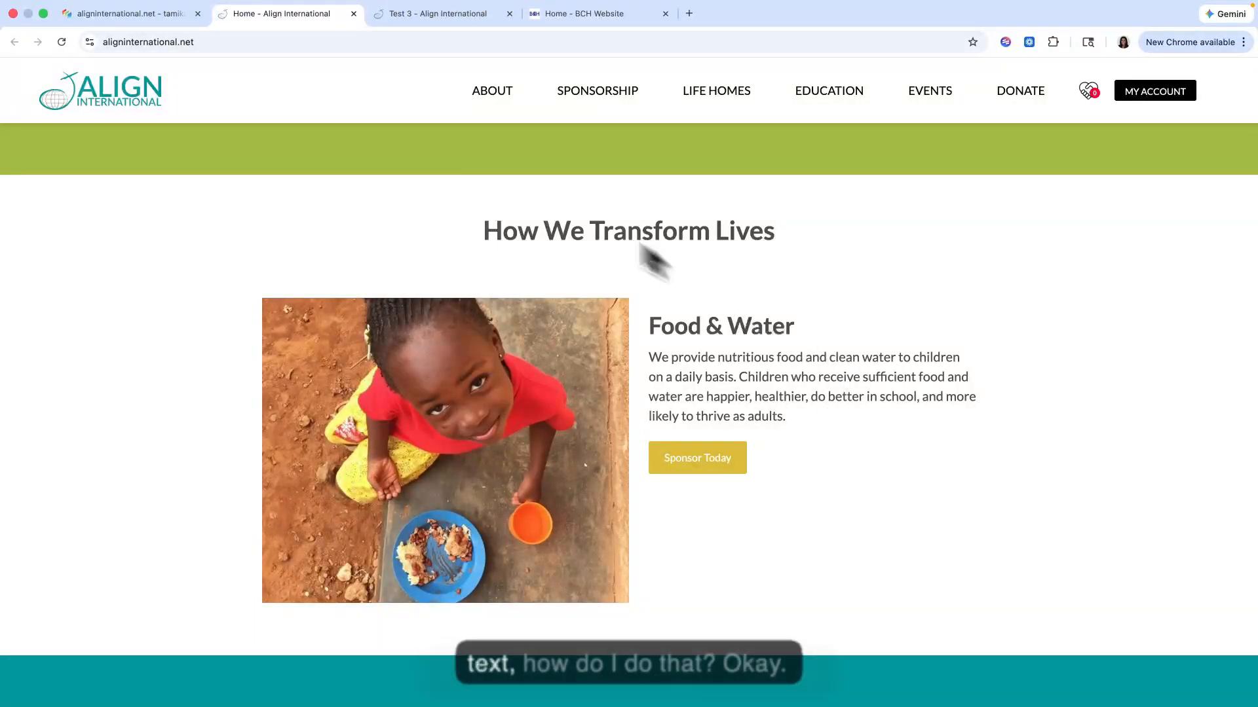
click(434, 13)
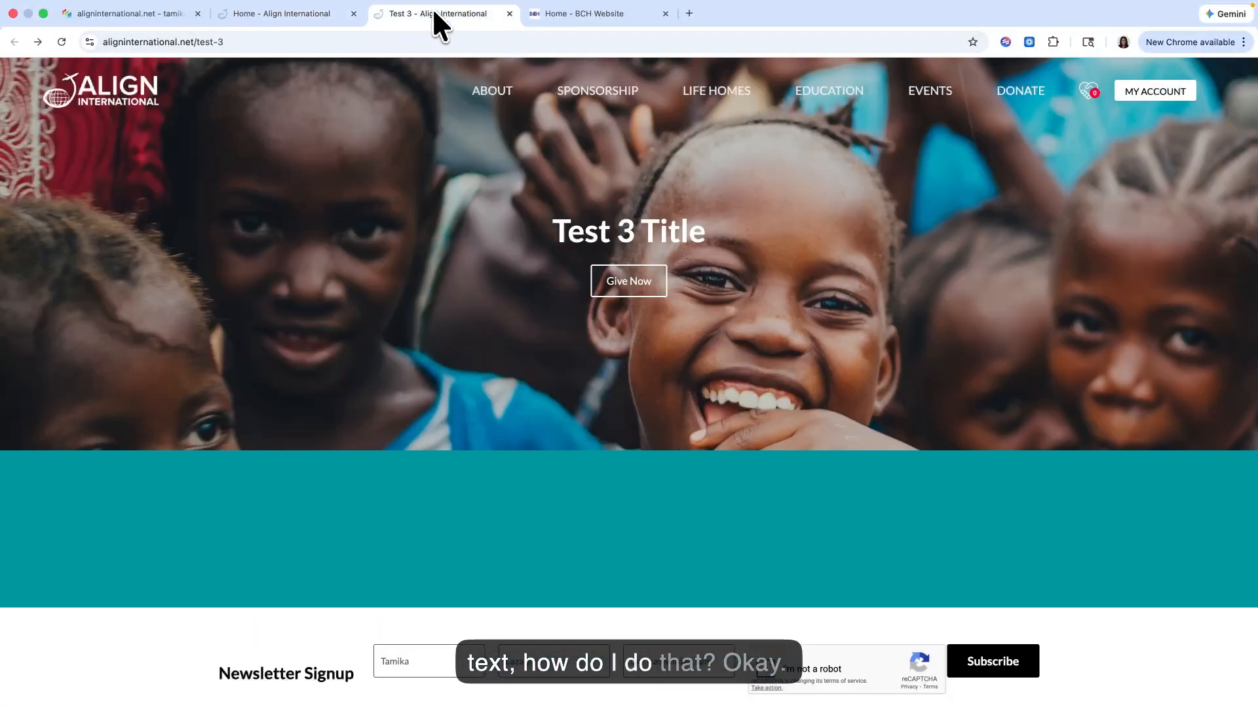
Step: Nest another Content Block wrapper inside Test 3's New container with the Basic (Base) view and the label Padding
click(94, 17)
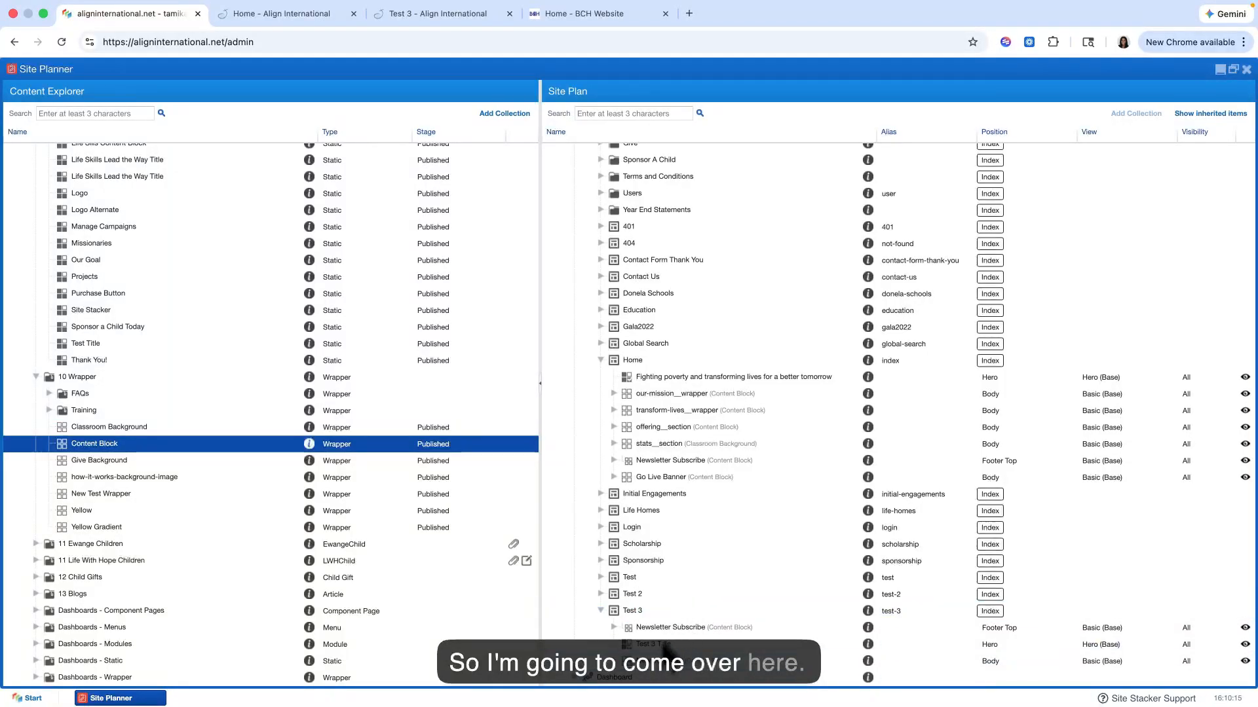
drag(169, 452, 674, 661)
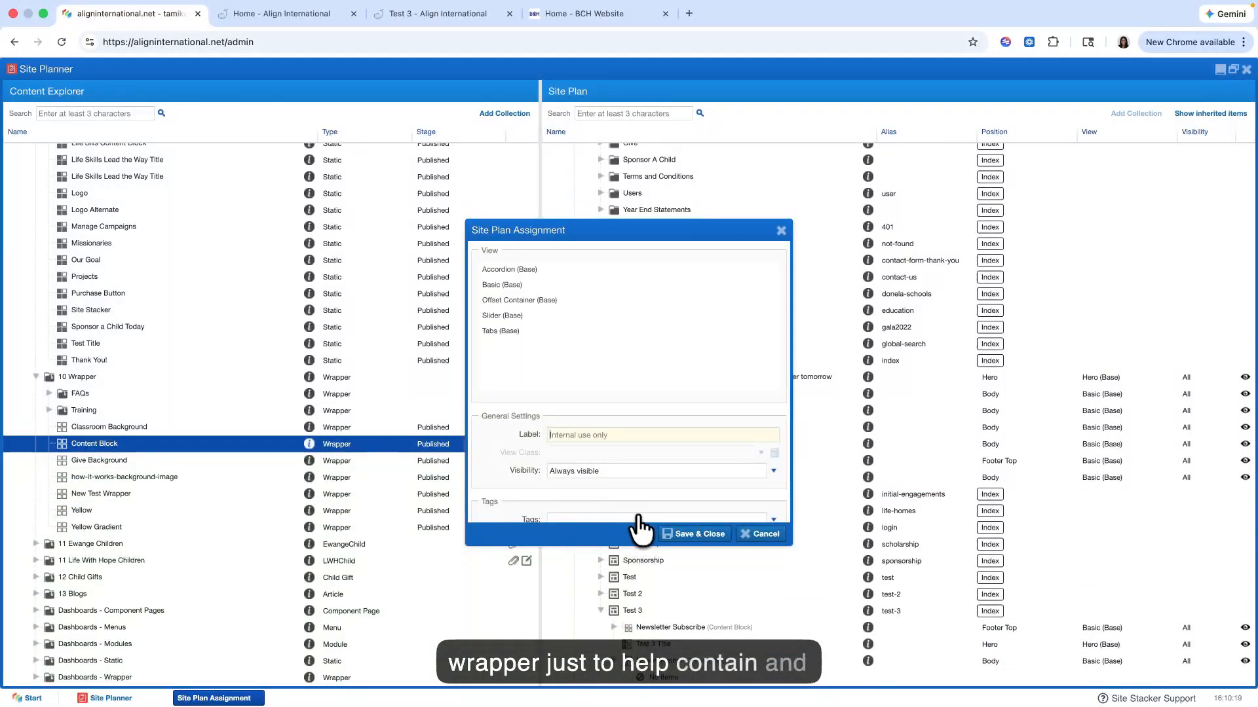
click(579, 286)
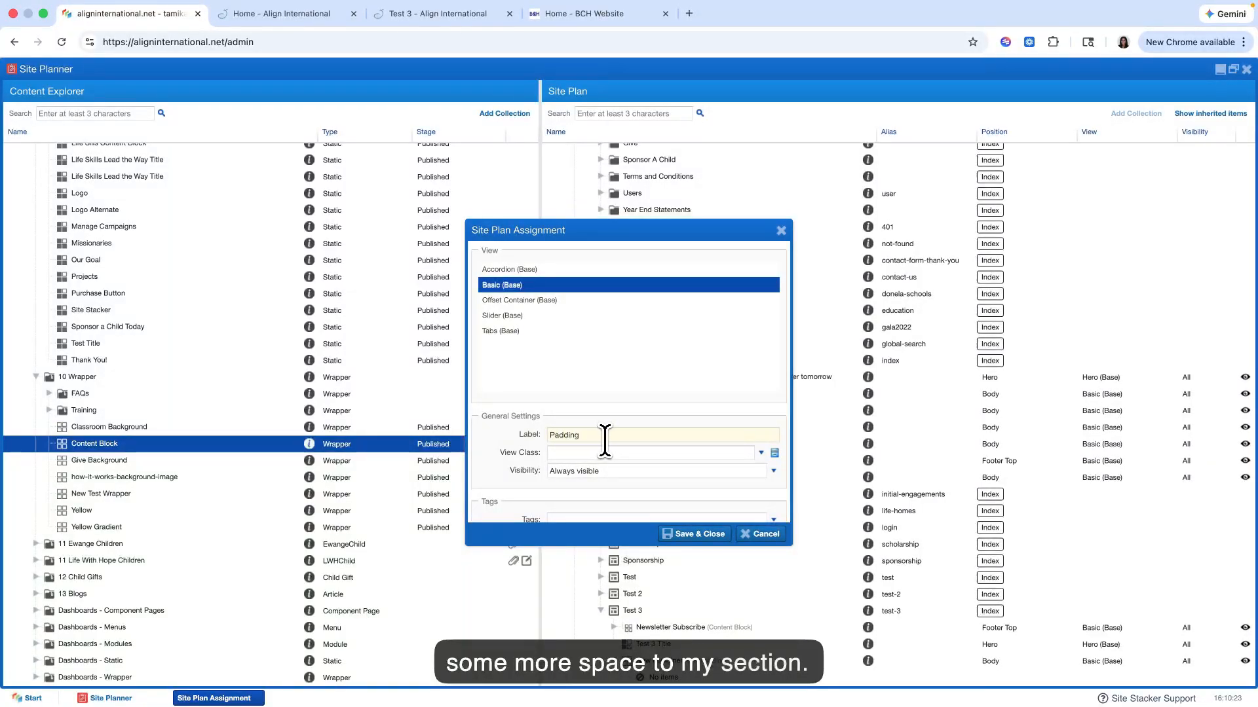
text(Padding)
Step: Give the Padding wrapper the view class Centered - 1300px, then save and close its site plan assignment
click(628, 453)
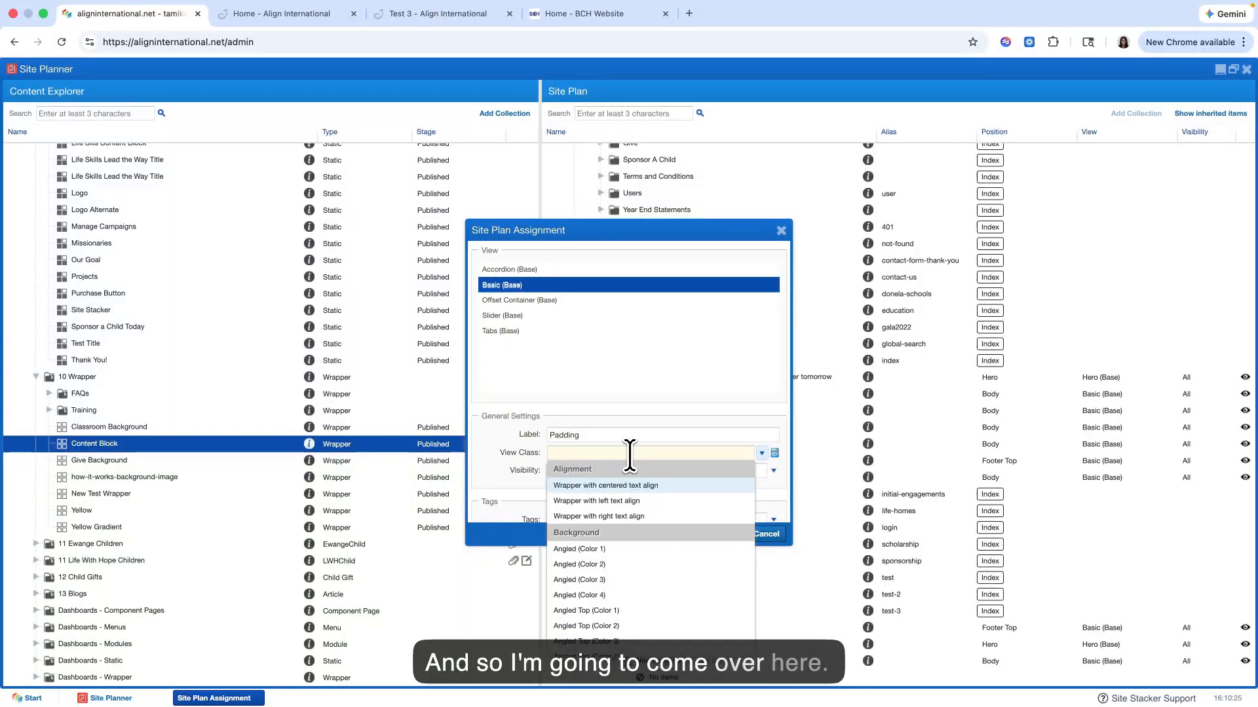
scroll(621, 558, down, 6)
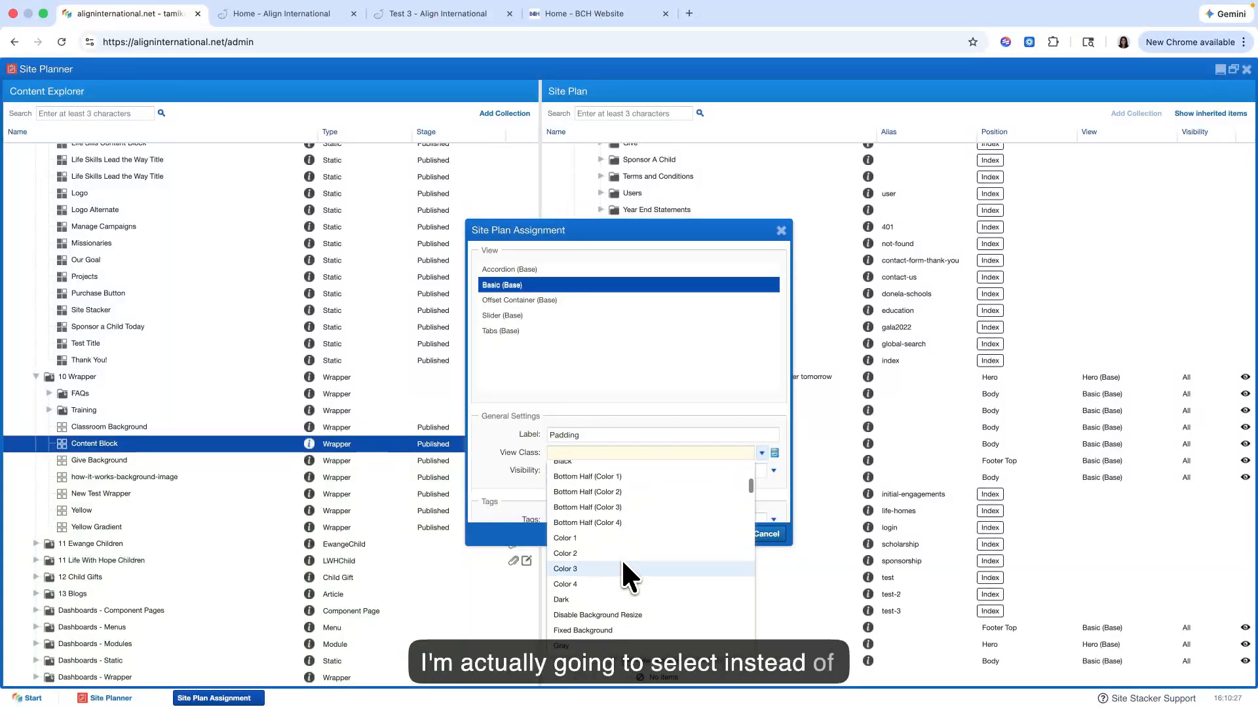
scroll(621, 558, down, 10)
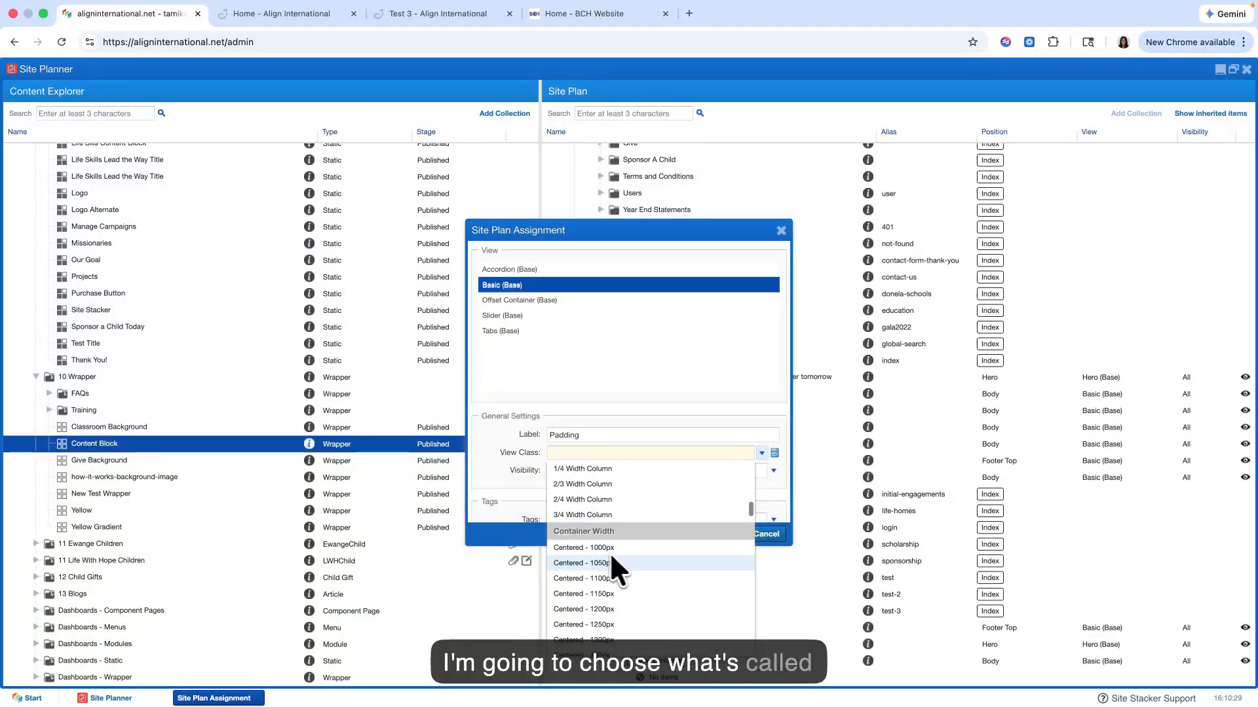
scroll(610, 563, down, 4)
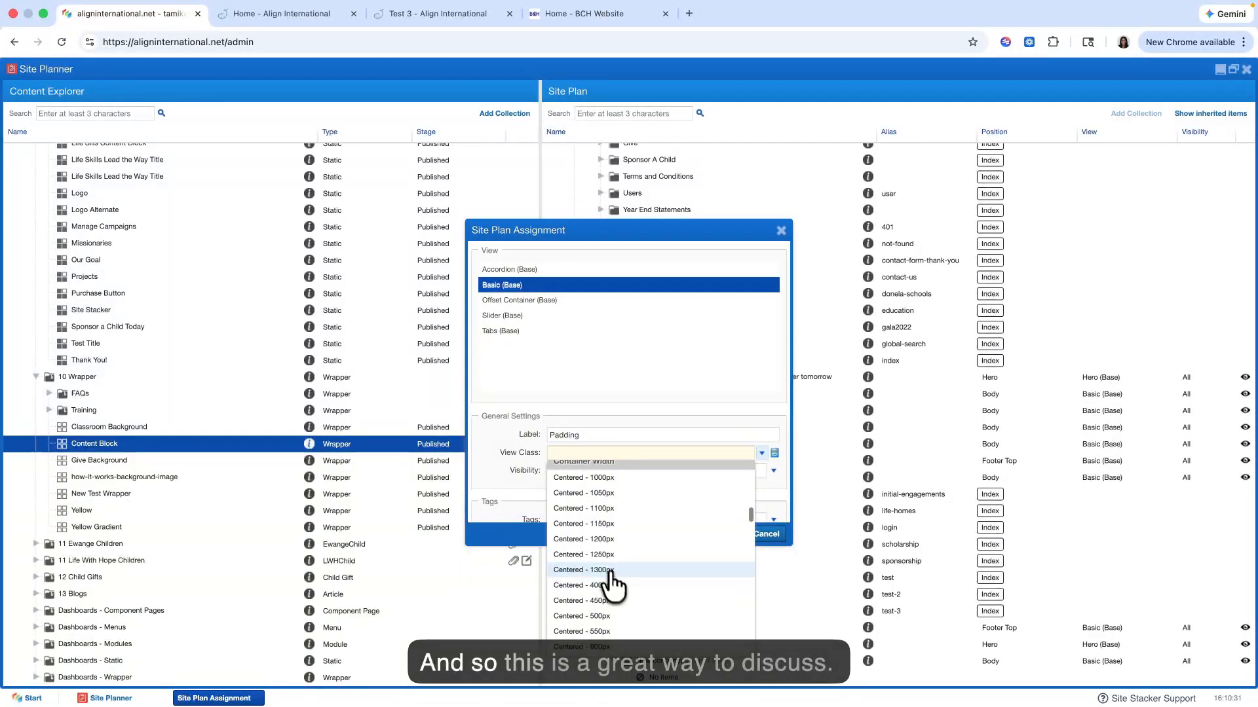
scroll(610, 581, up, 4)
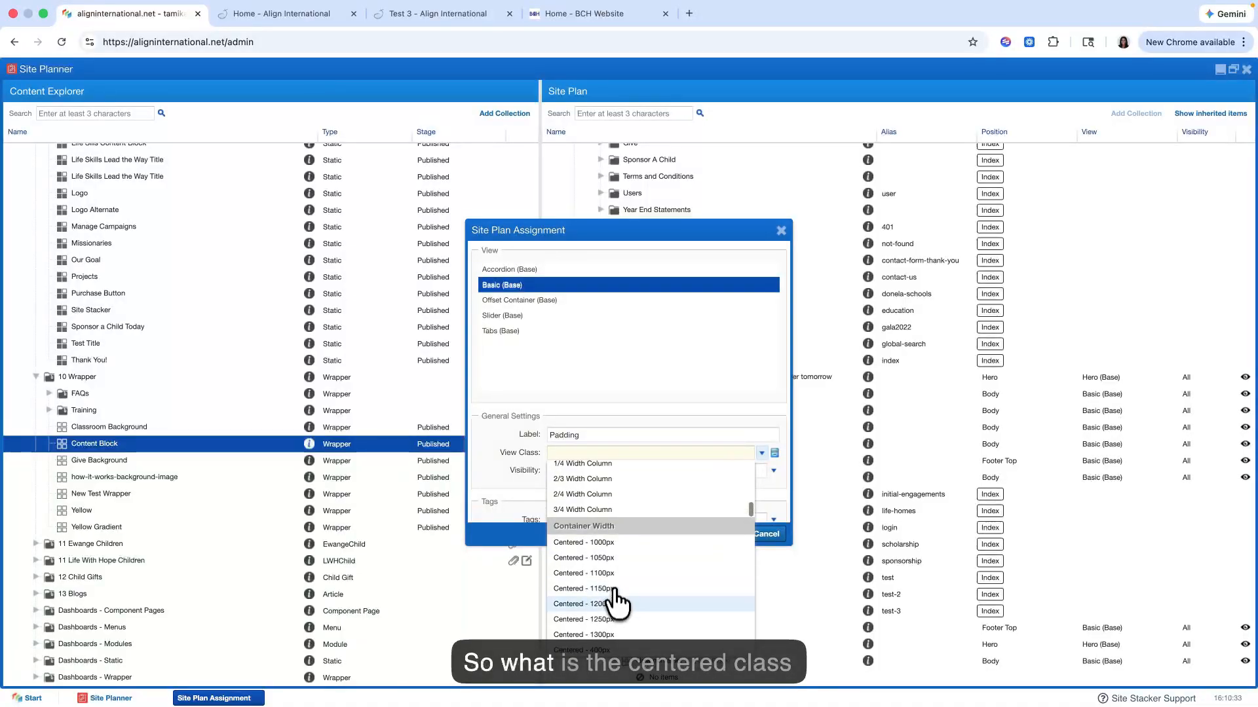
scroll(616, 601, down, 3)
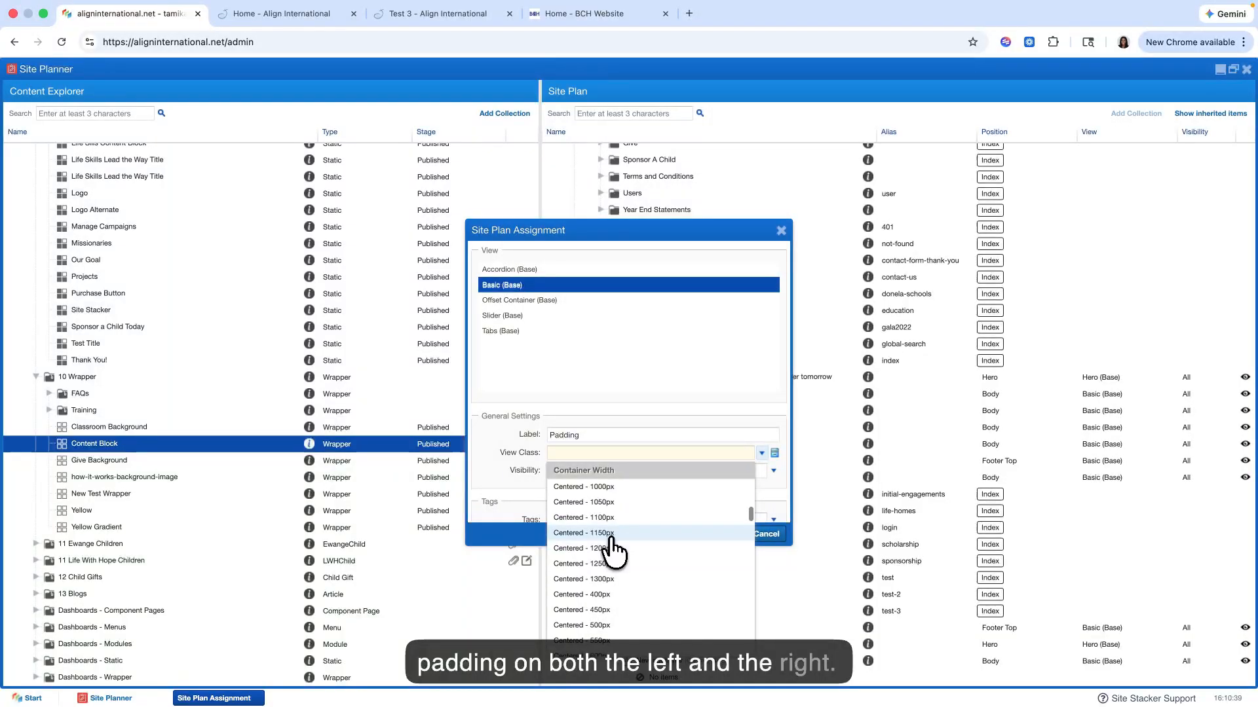
scroll(612, 547, down, 2)
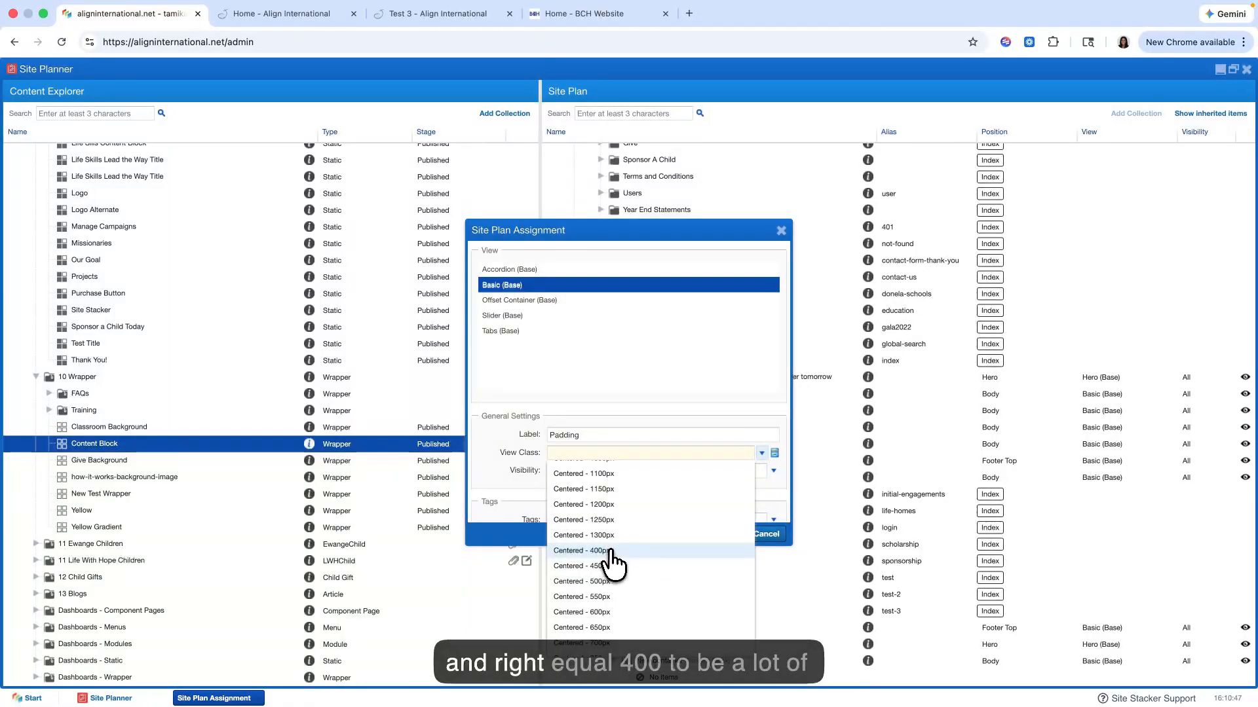
click(645, 535)
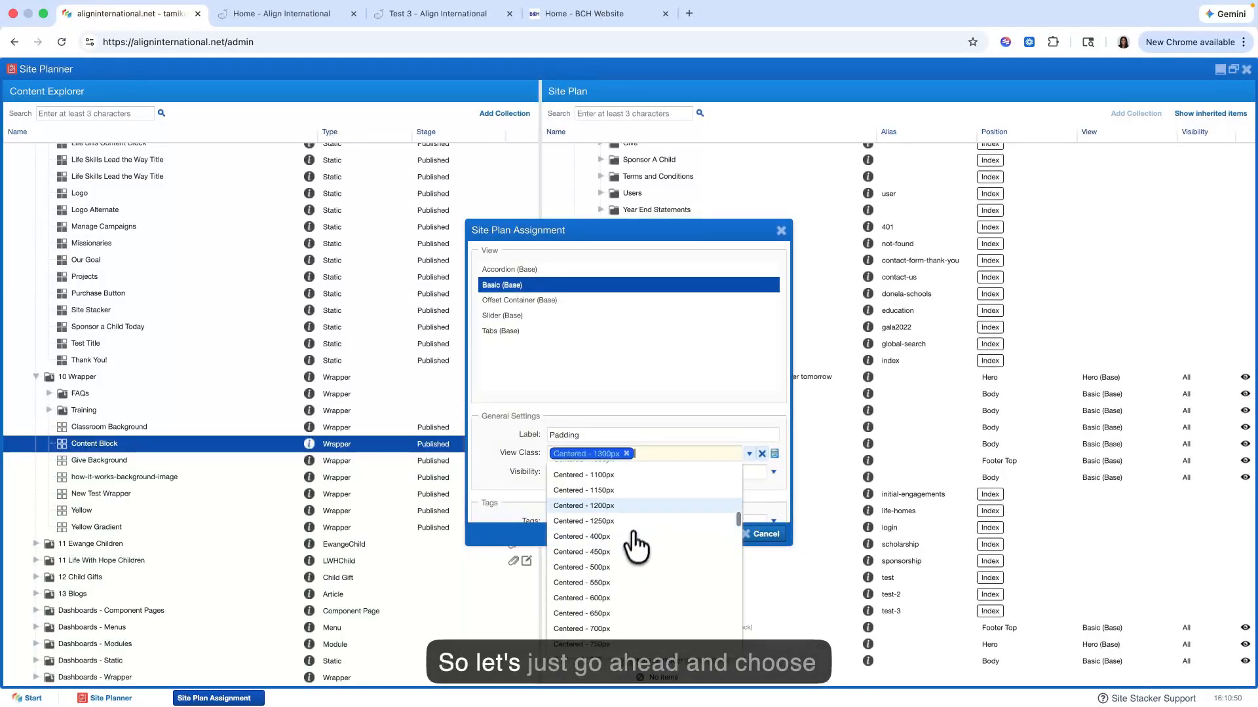
click(685, 453)
click(691, 535)
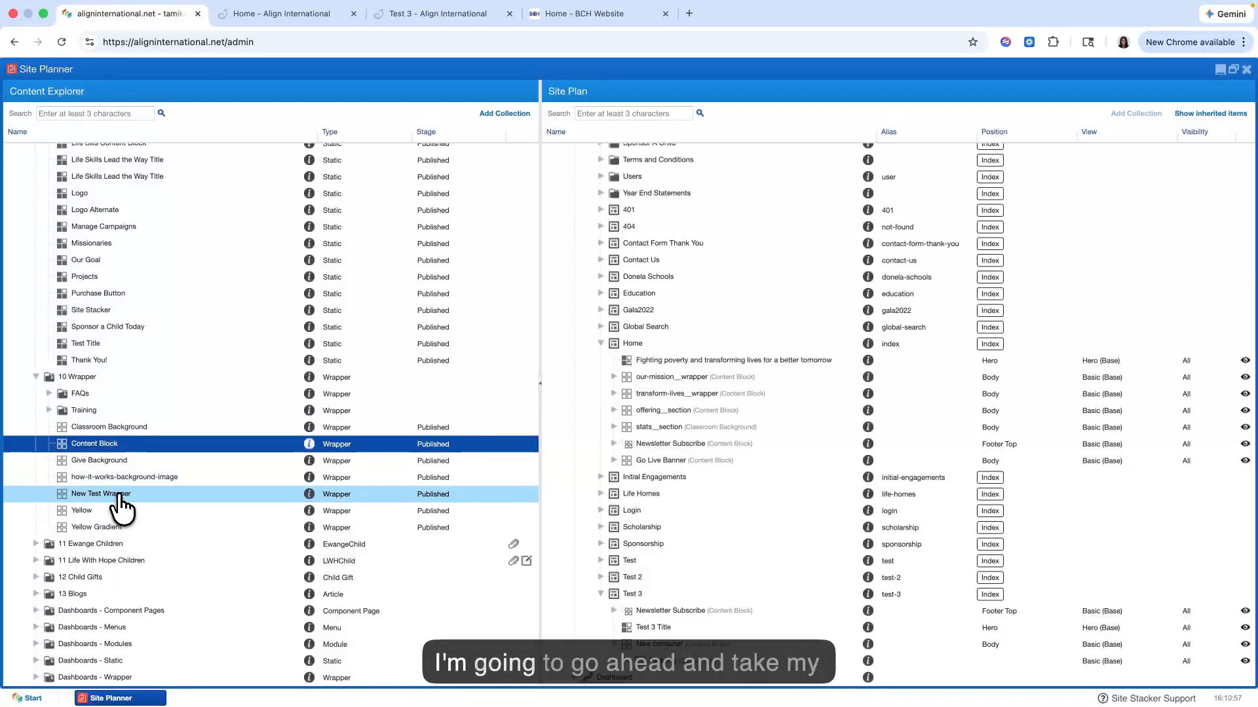
Step: Place the Test 3 Title static content inside Test 3's nested Padding wrapper with the Basic (Base) view
scroll(157, 421, up, 15)
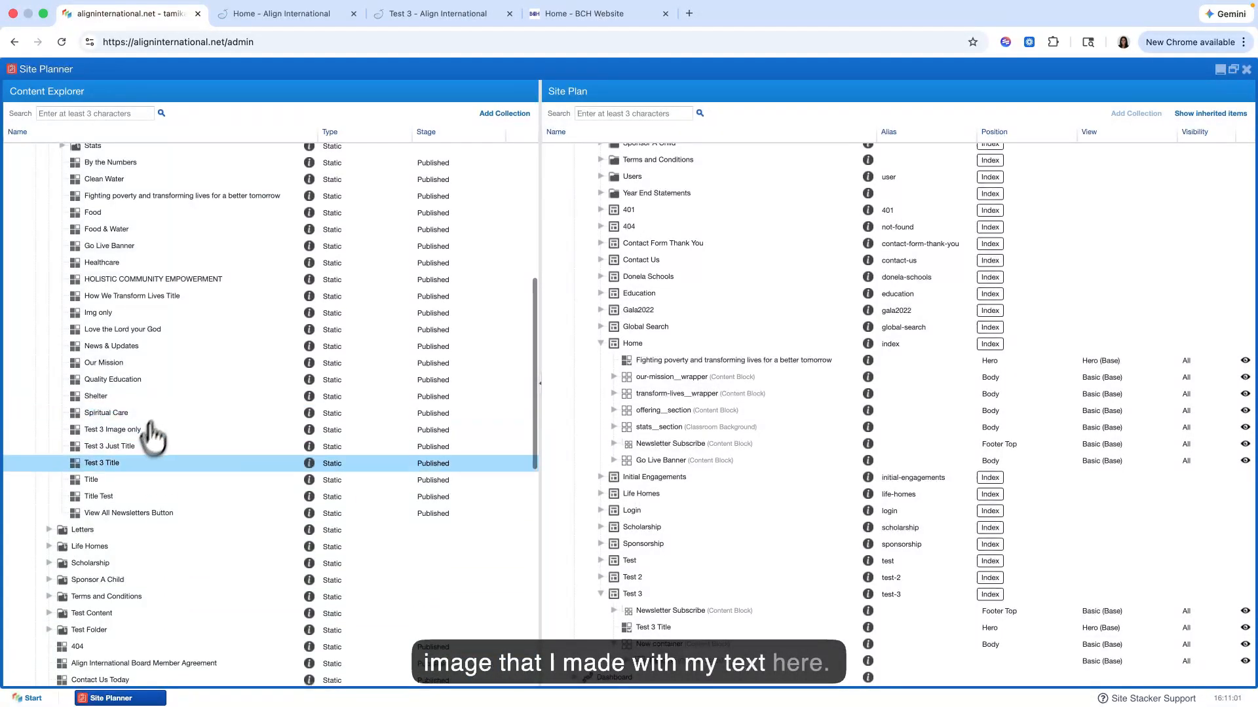
click(121, 467)
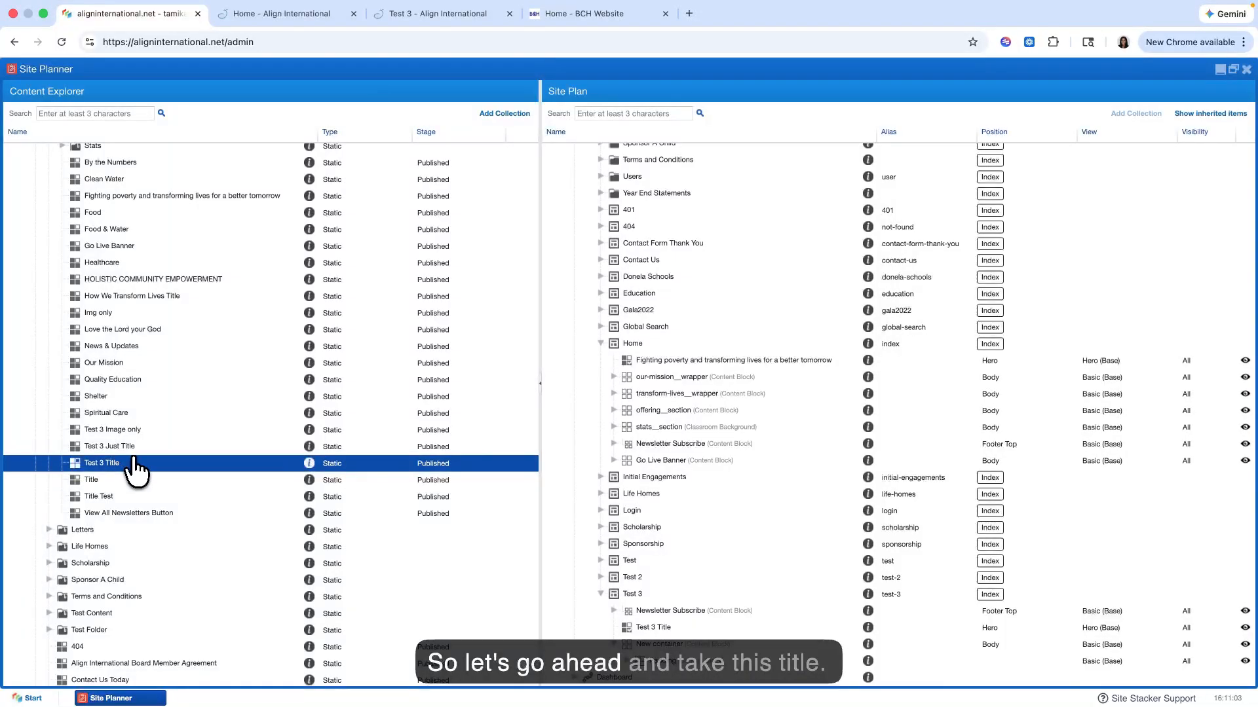
drag(213, 469, 673, 668)
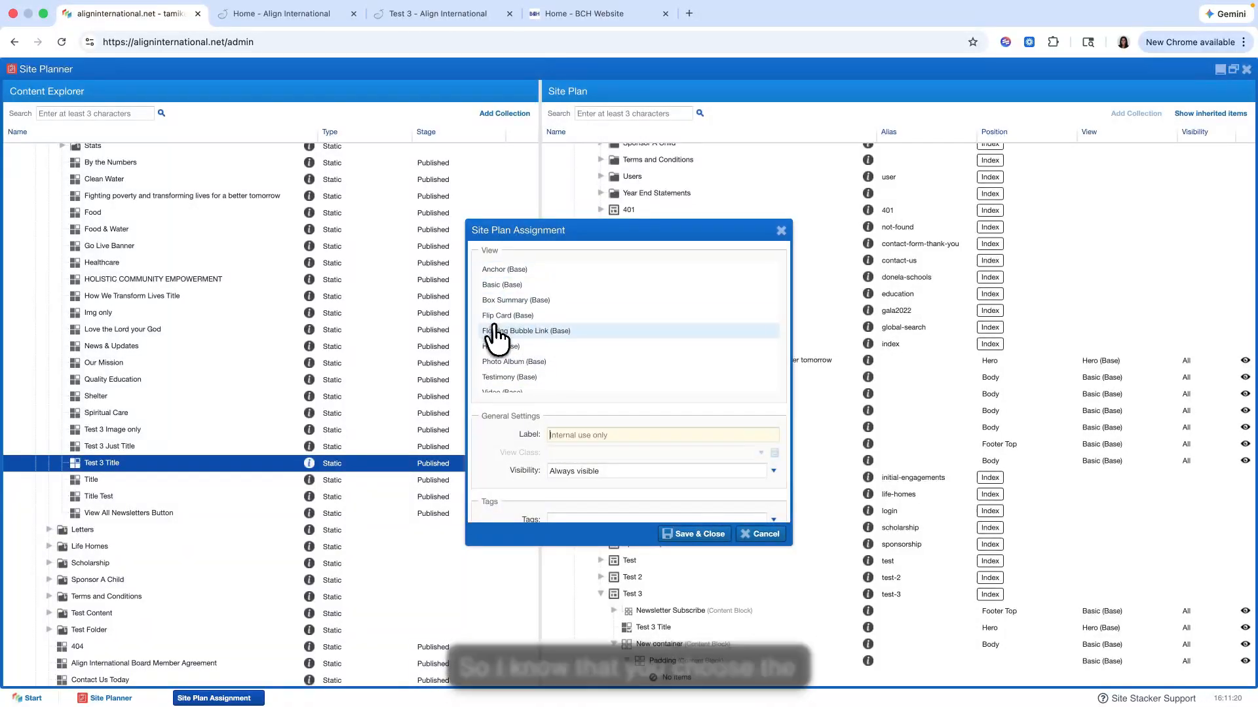
click(512, 285)
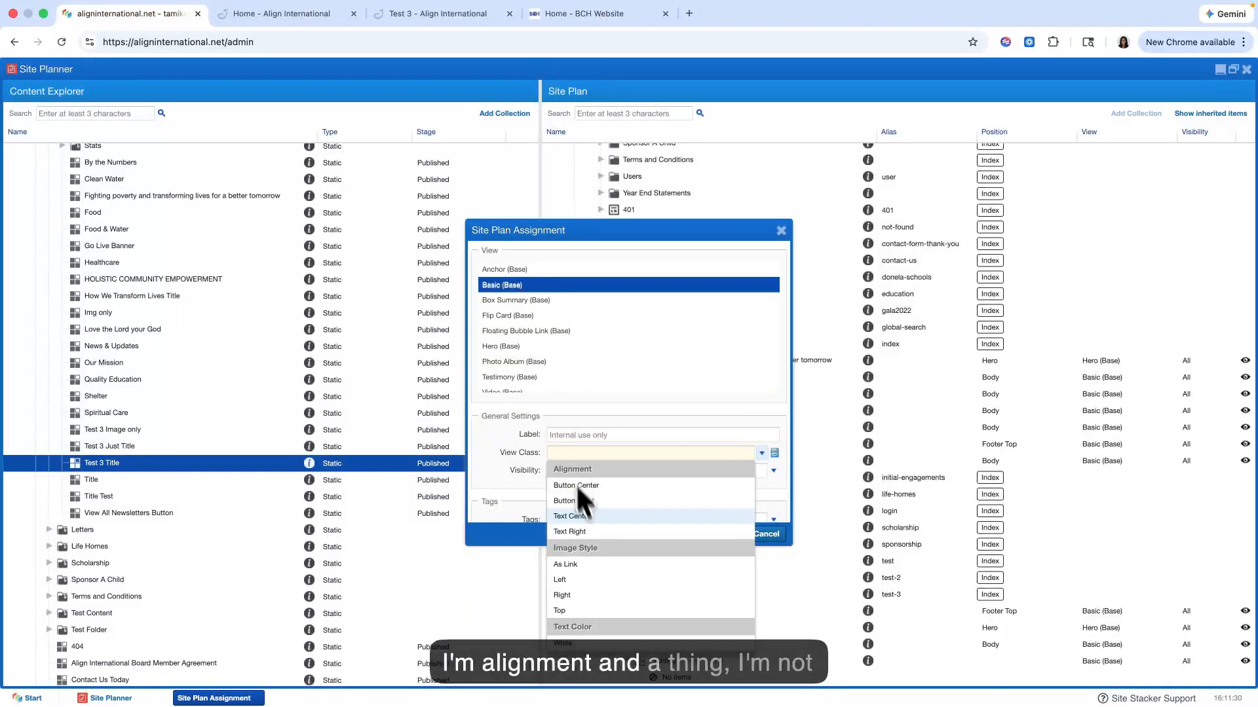
Step: Assign the title the view classes Right for the image style, White text color and H1, then save and close
scroll(616, 531, down, 2)
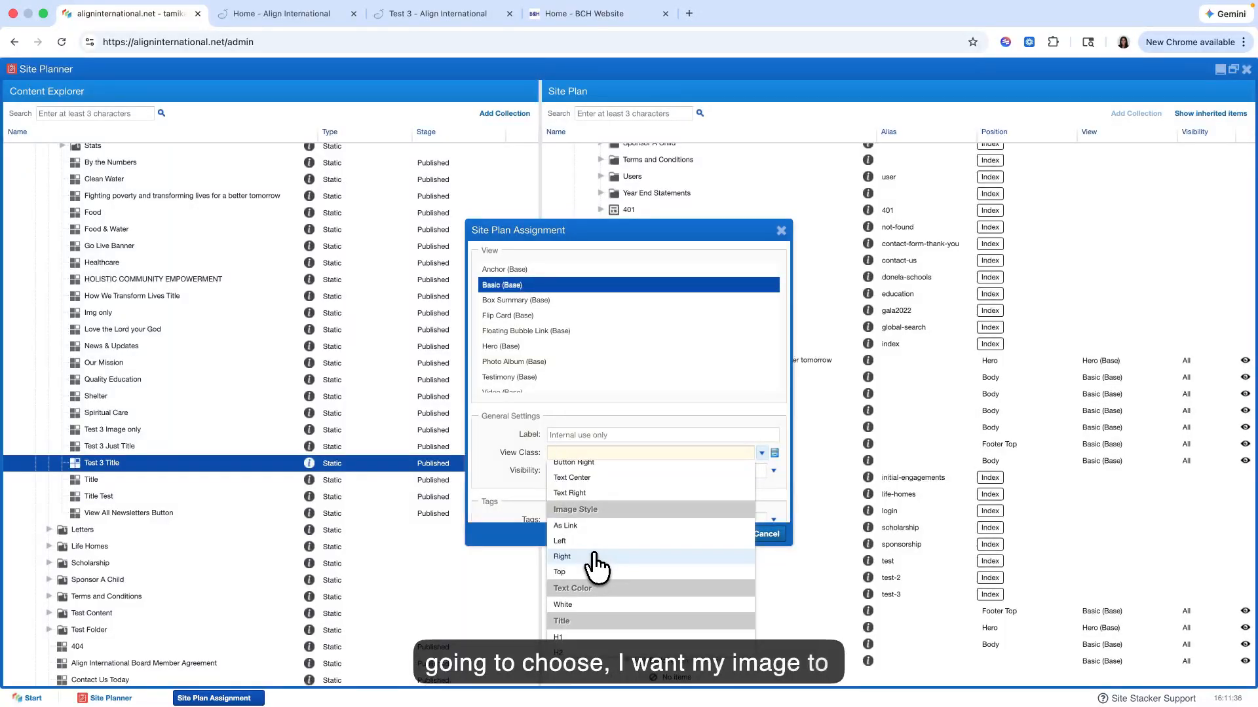
click(593, 557)
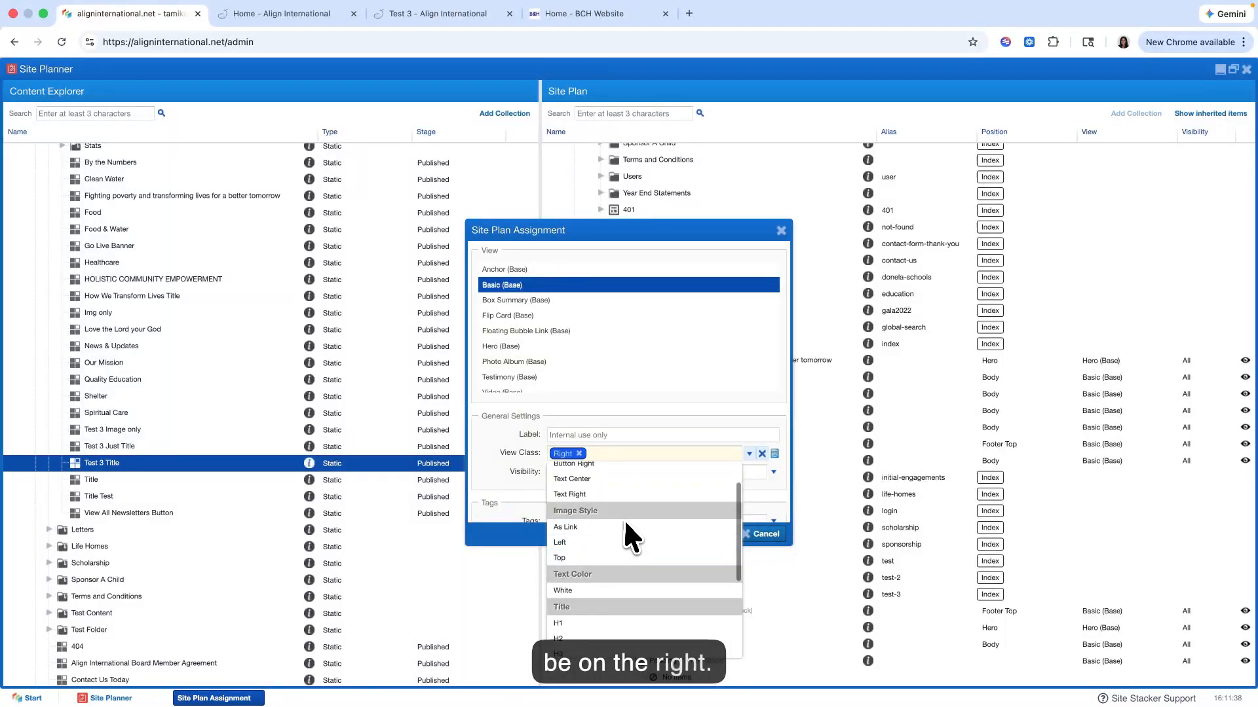
scroll(626, 518, down, 3)
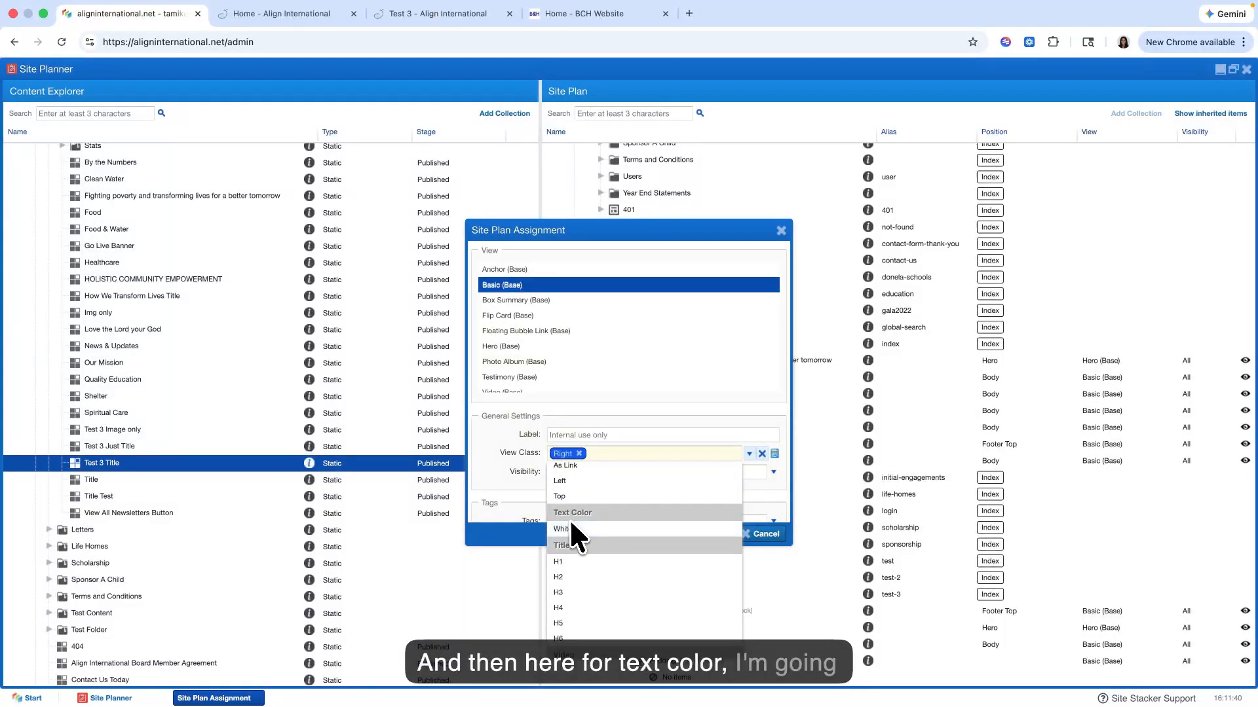
click(596, 530)
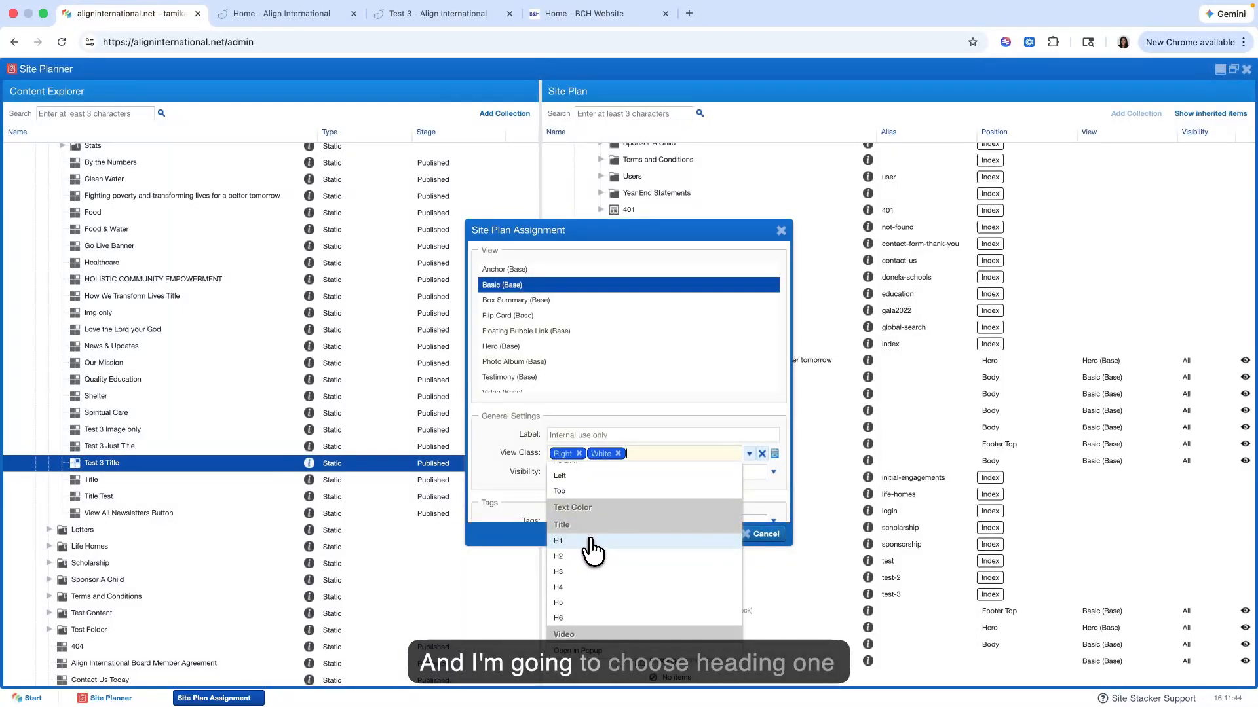
click(591, 542)
click(696, 453)
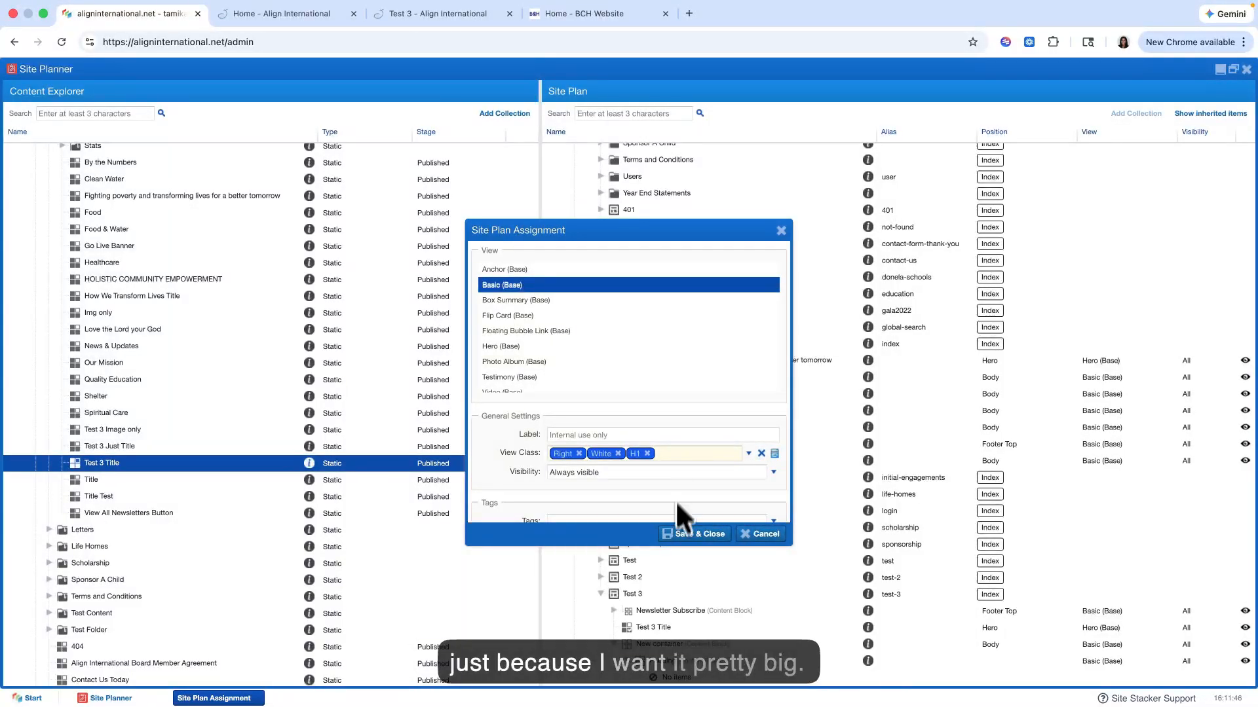
click(681, 536)
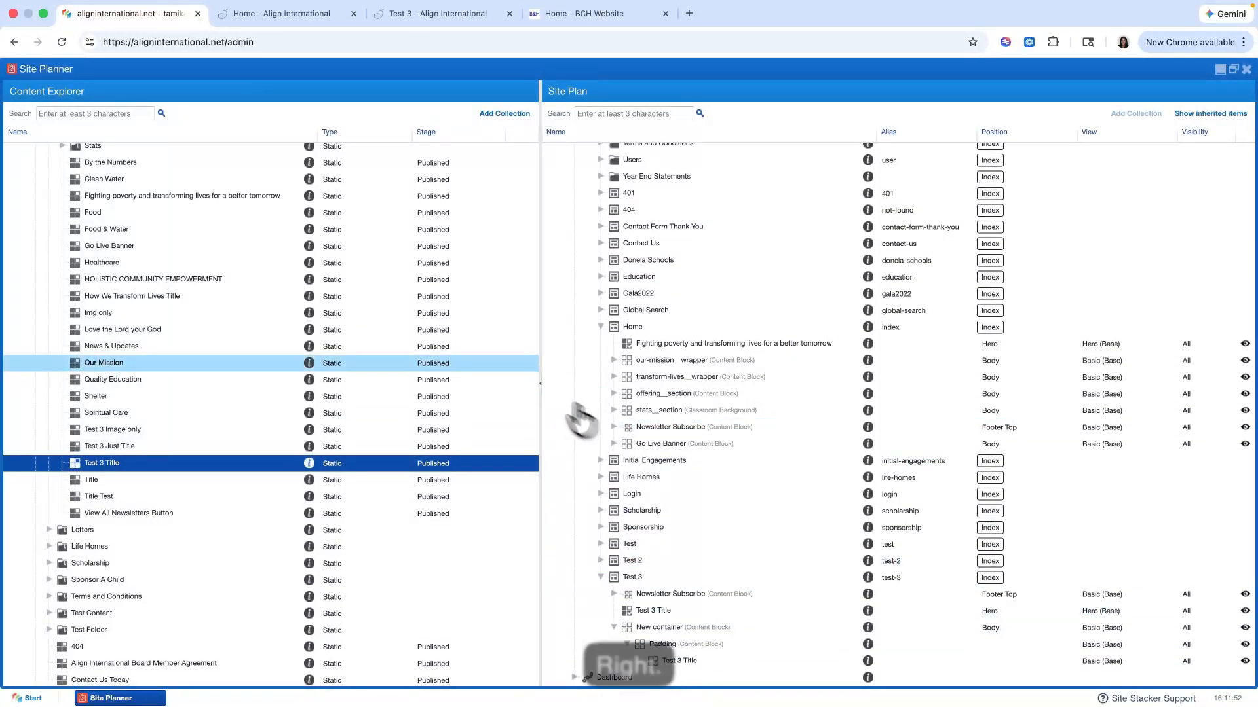
Step: Reload the live Test 3 page and examine the text and image layout inside the coloured wrapper
click(431, 14)
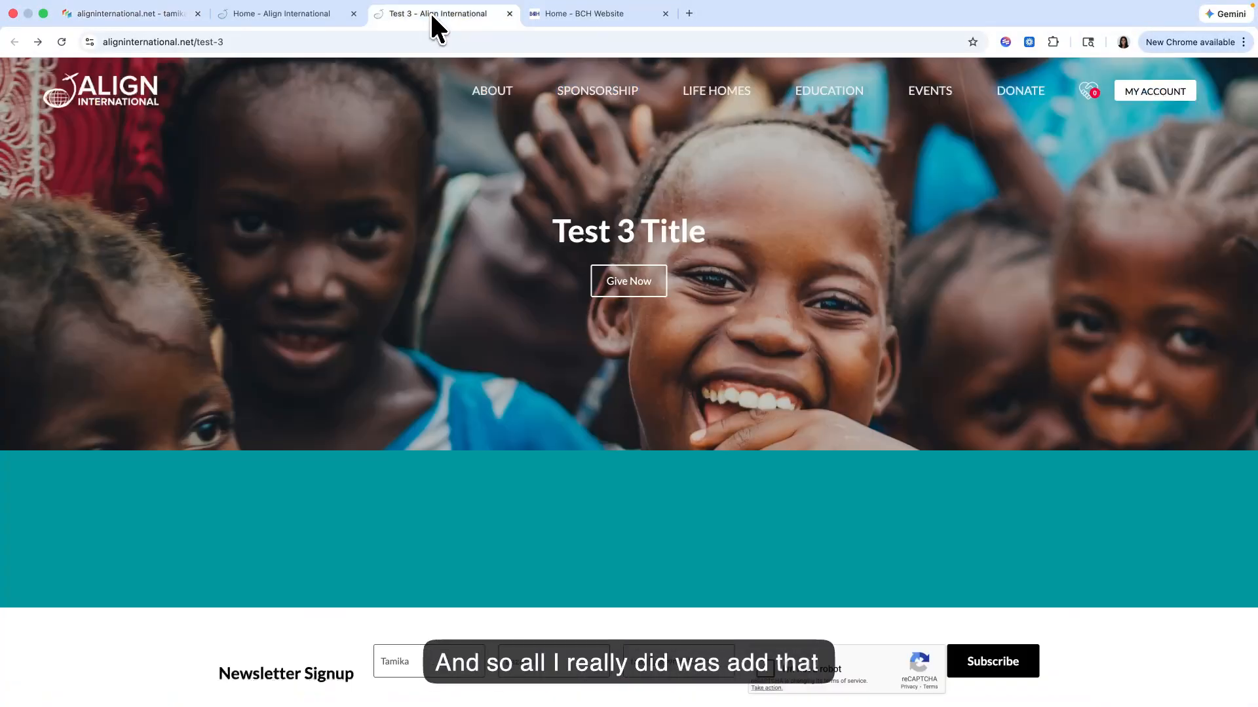
key(super+r)
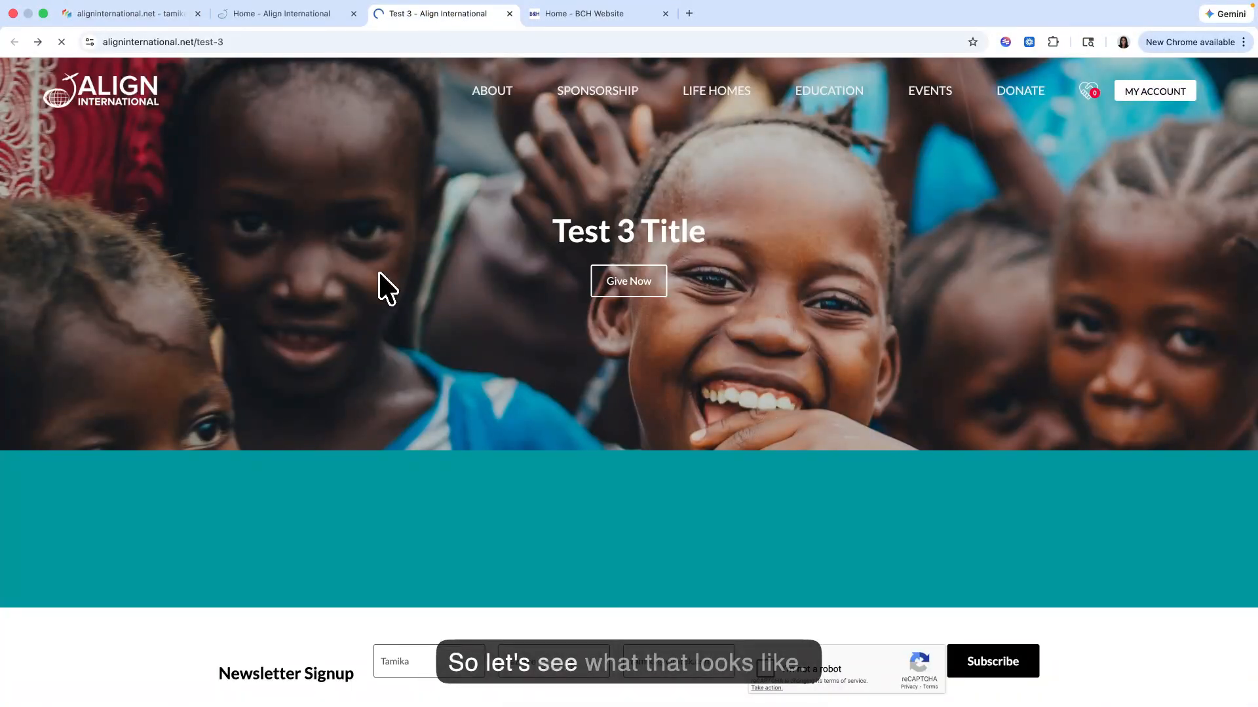
scroll(379, 273, down, 4)
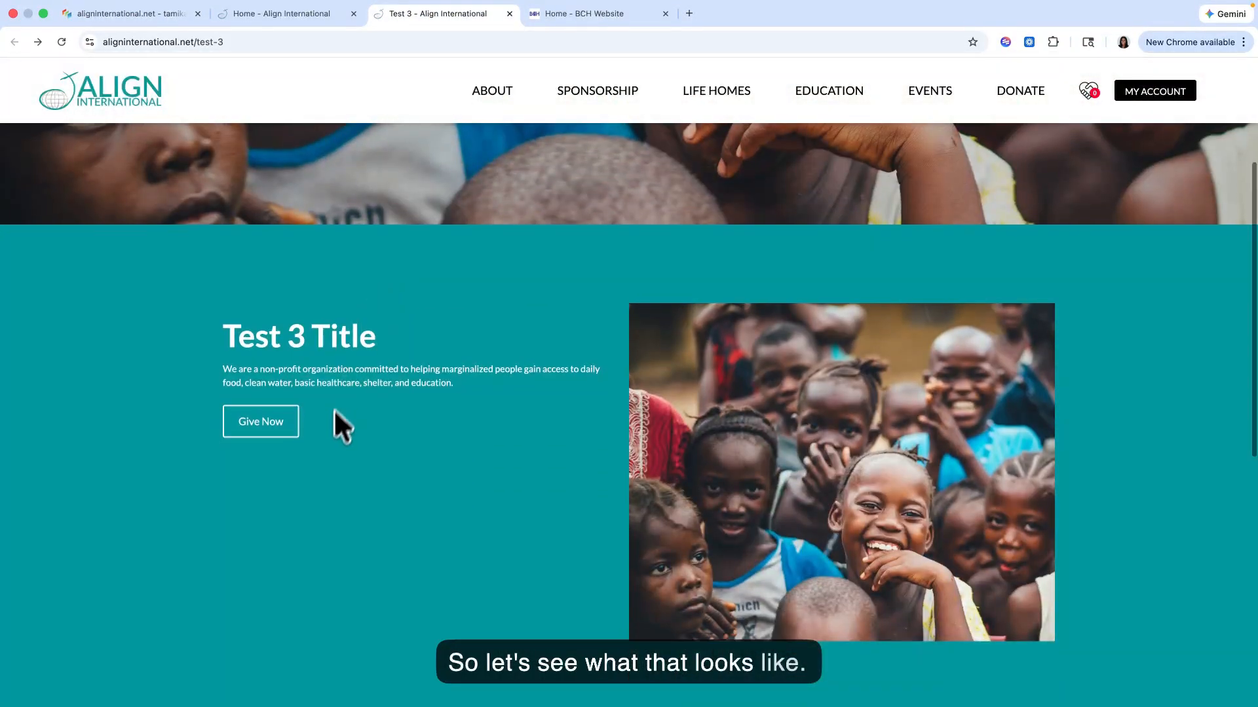
scroll(331, 433, down, 3)
scroll(334, 433, up, 3)
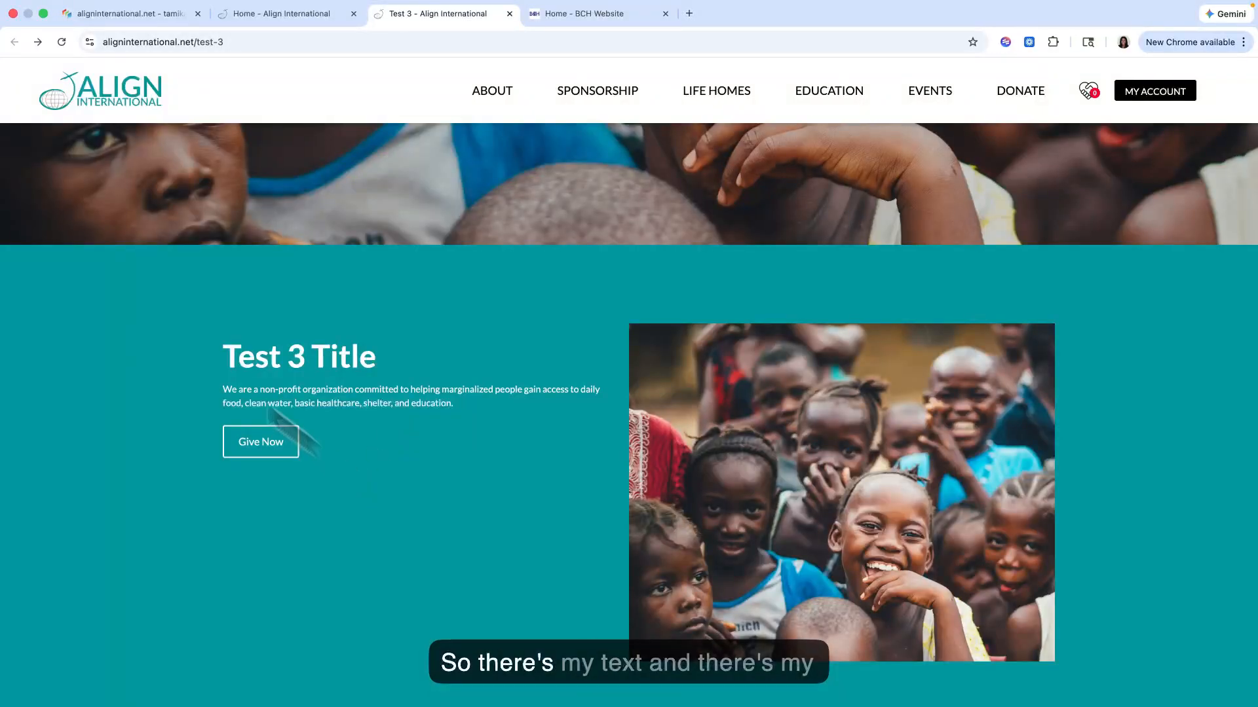
drag(315, 455, 219, 366)
click(418, 468)
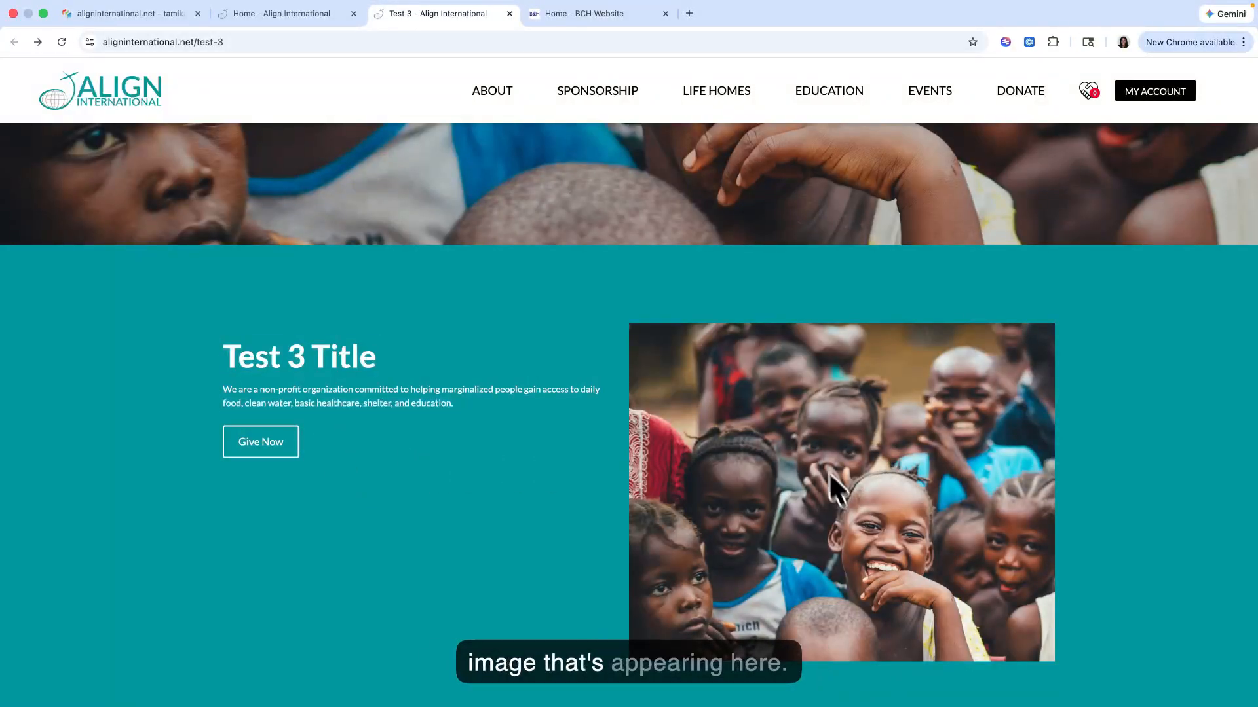
scroll(488, 528, down, 2)
scroll(488, 528, up, 1)
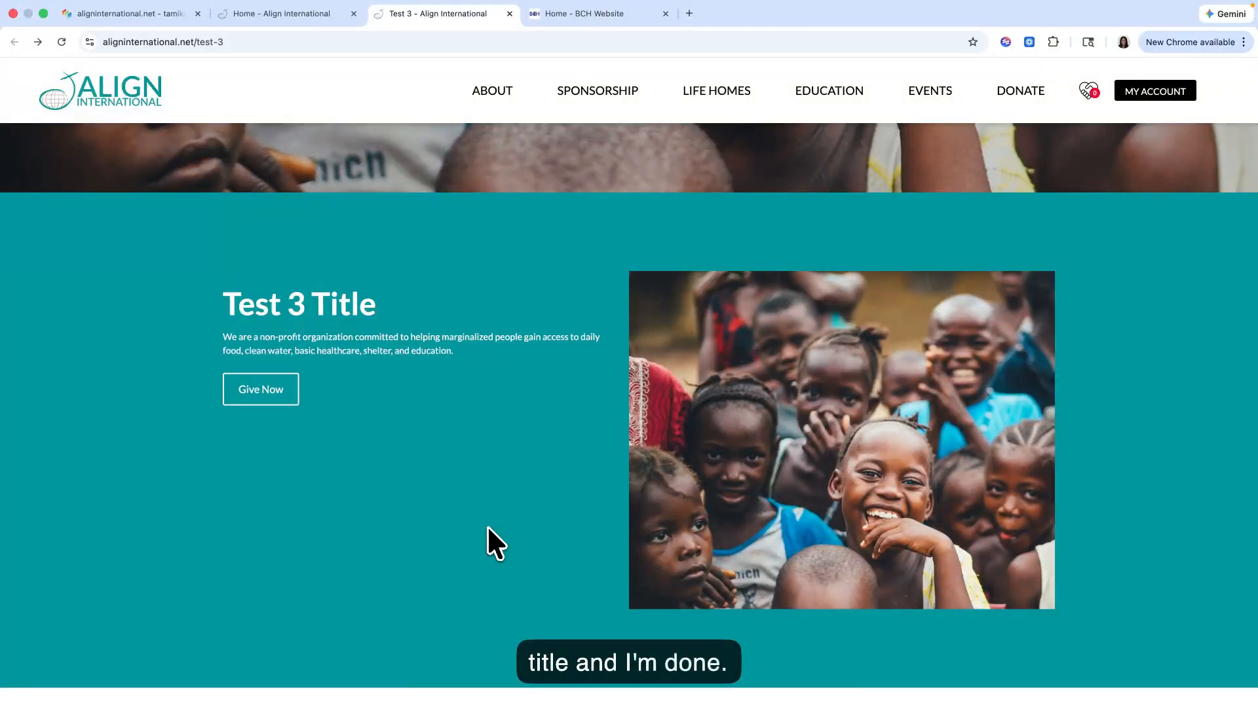
scroll(486, 525, down, 3)
scroll(486, 526, up, 6)
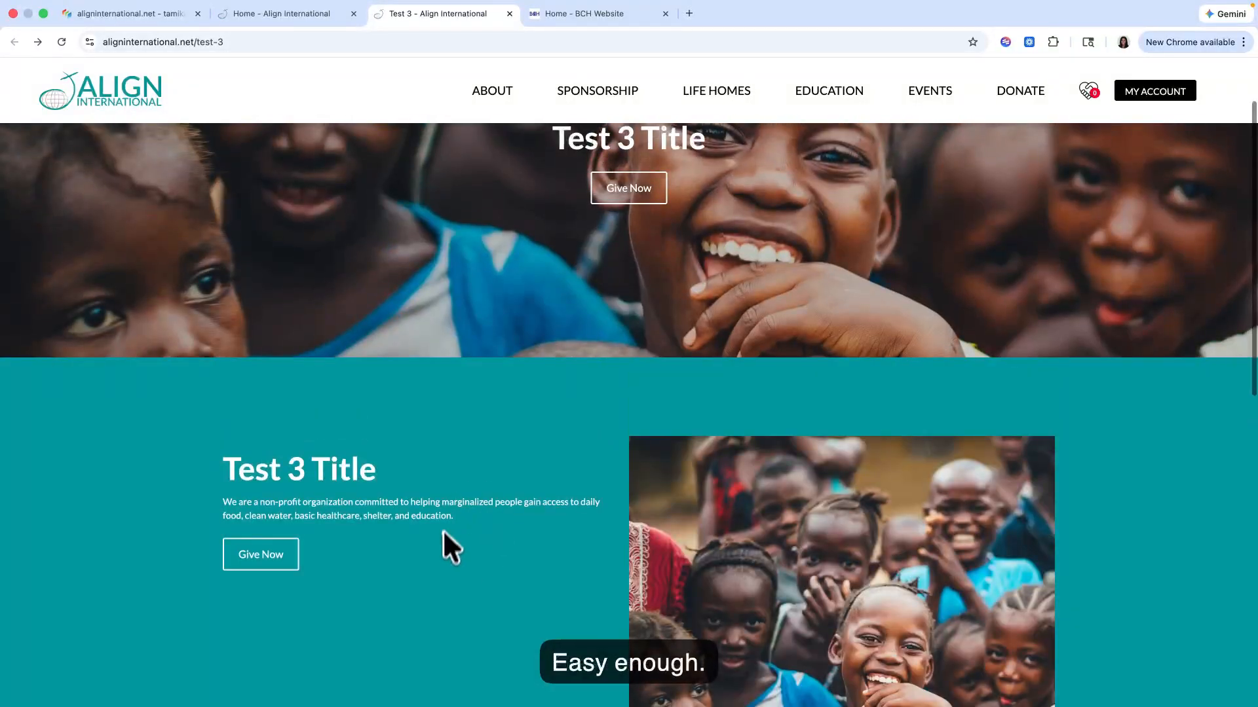
scroll(443, 537, down, 3)
scroll(441, 547, up, 2)
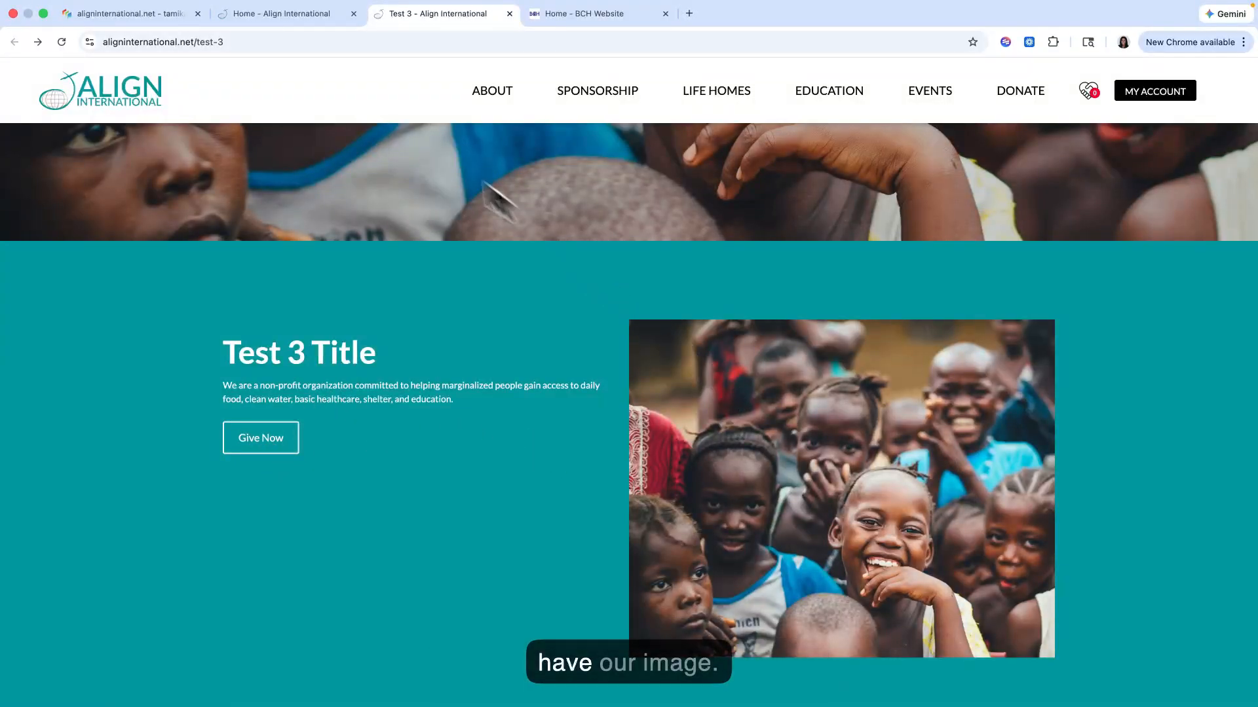
Step: Back in Site Planner, set the image style of the Test 3 Title inside Padding to Left and save its assignment
click(164, 21)
double_click(661, 663)
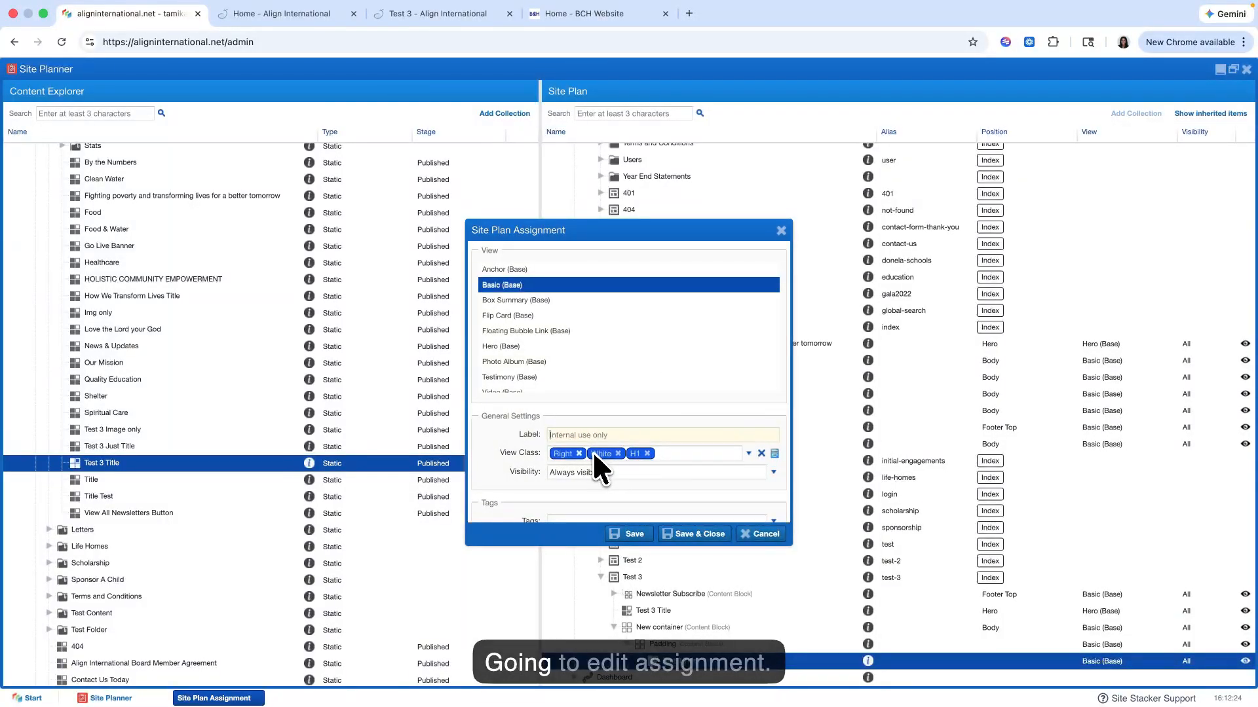
click(668, 453)
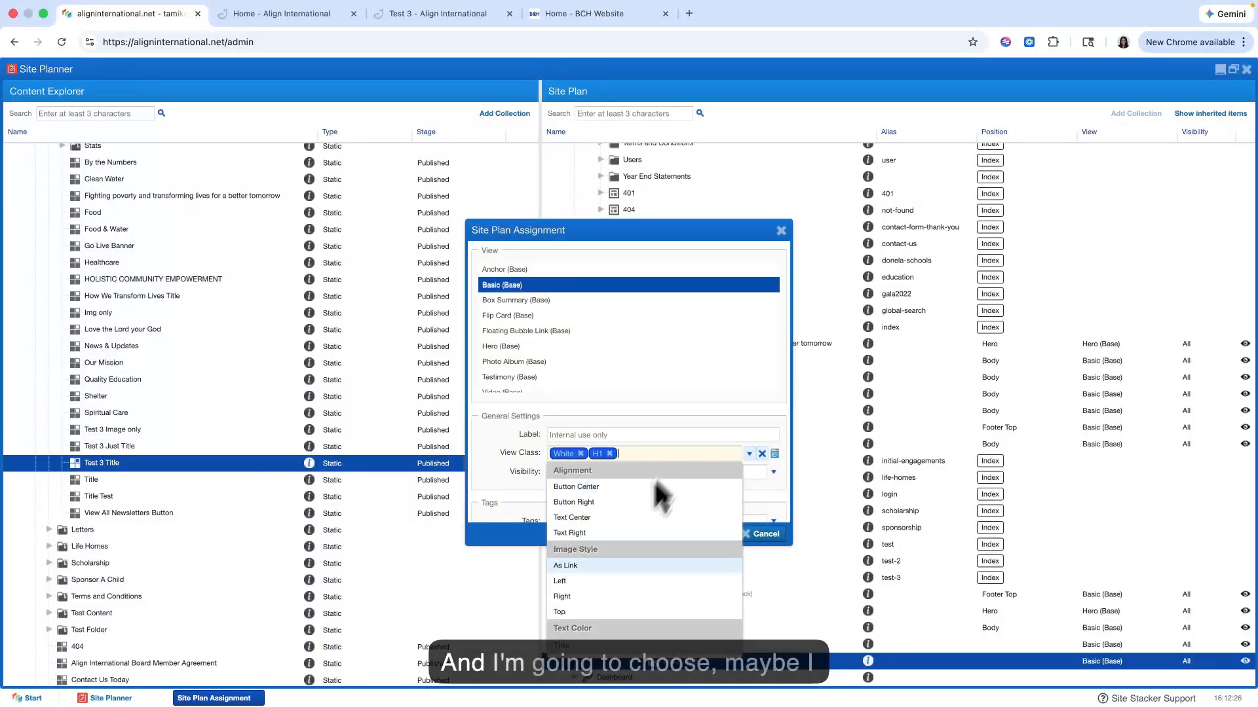
scroll(603, 571, down, 3)
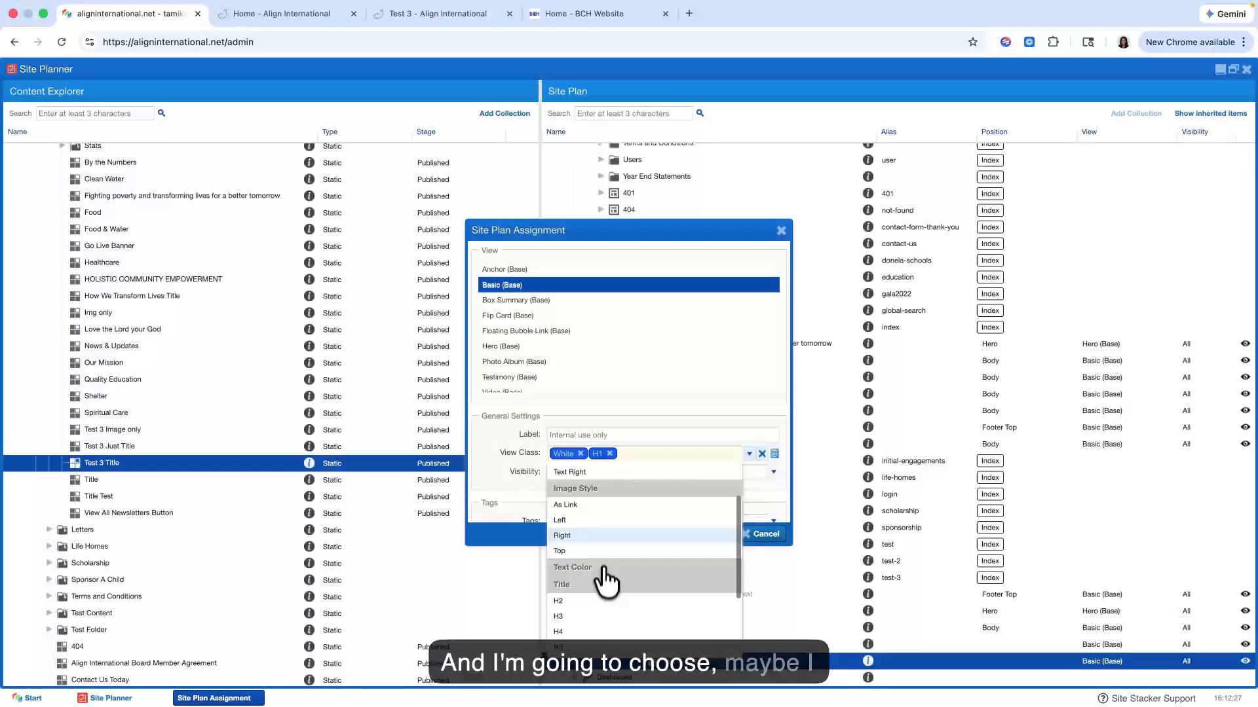
click(592, 521)
click(655, 499)
click(629, 534)
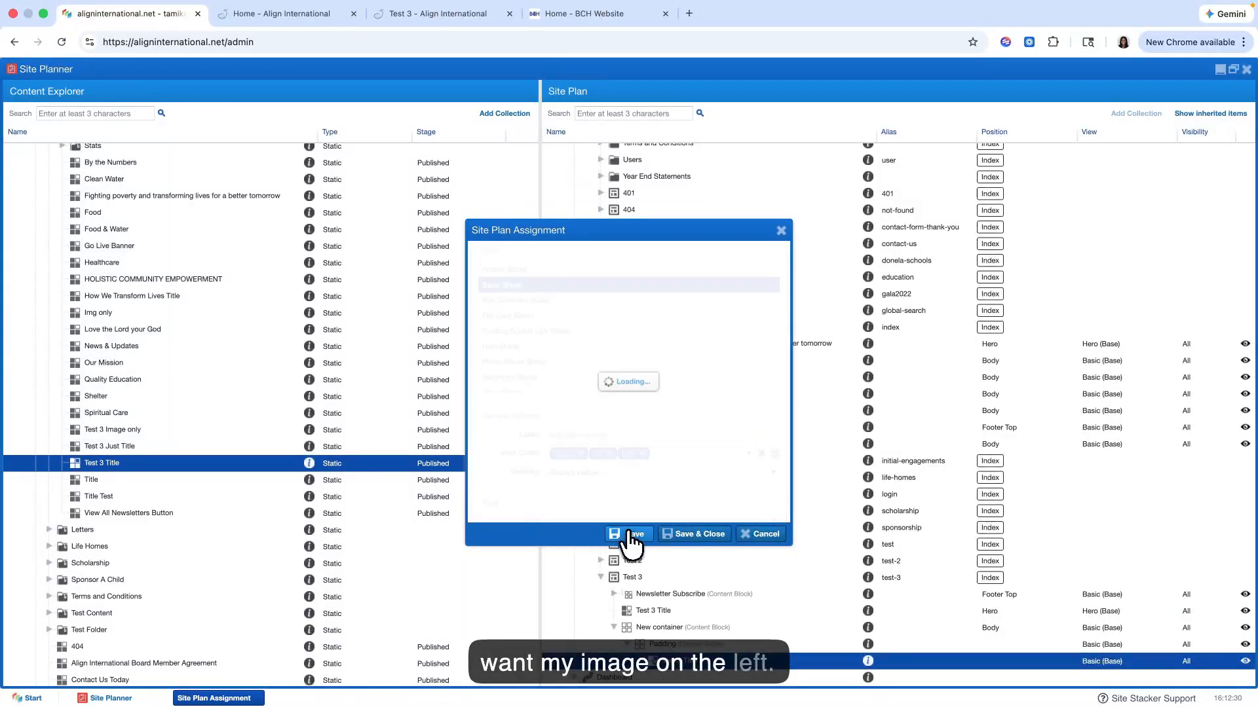
Step: Check the image and text order on the live Test 3 page, then save and close the title's site plan assignment
click(420, 14)
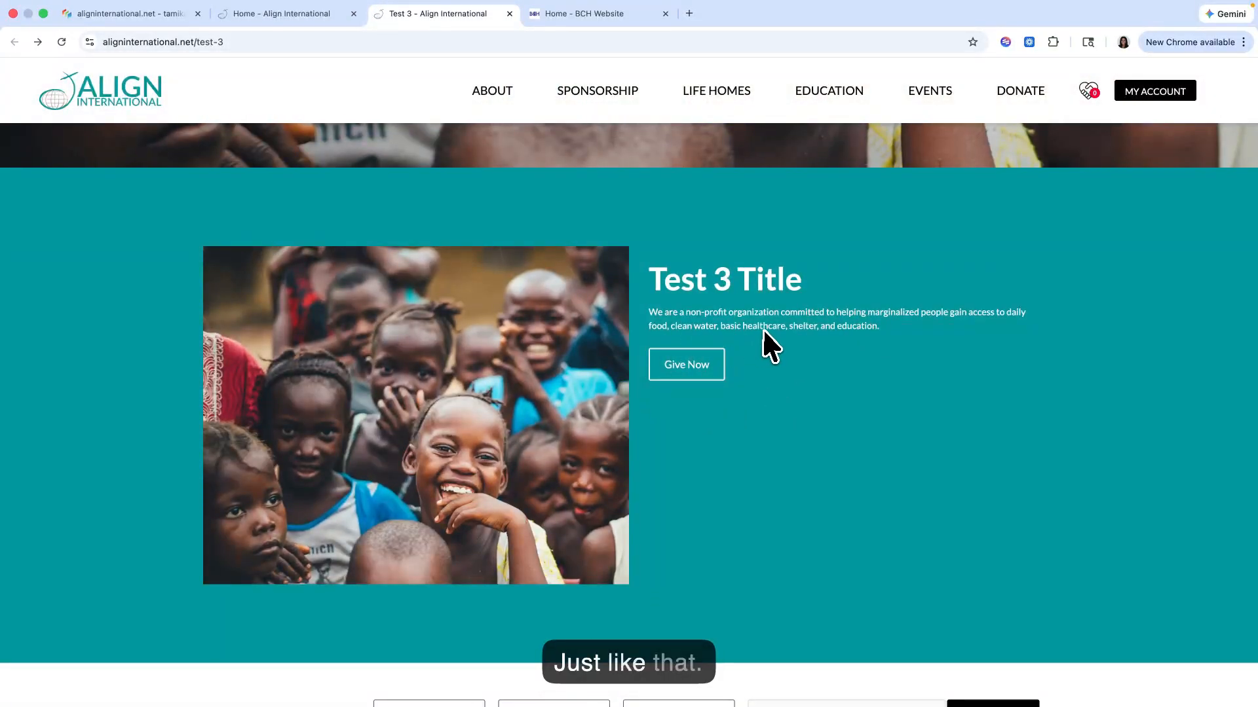
scroll(764, 328, up, 5)
scroll(763, 328, down, 5)
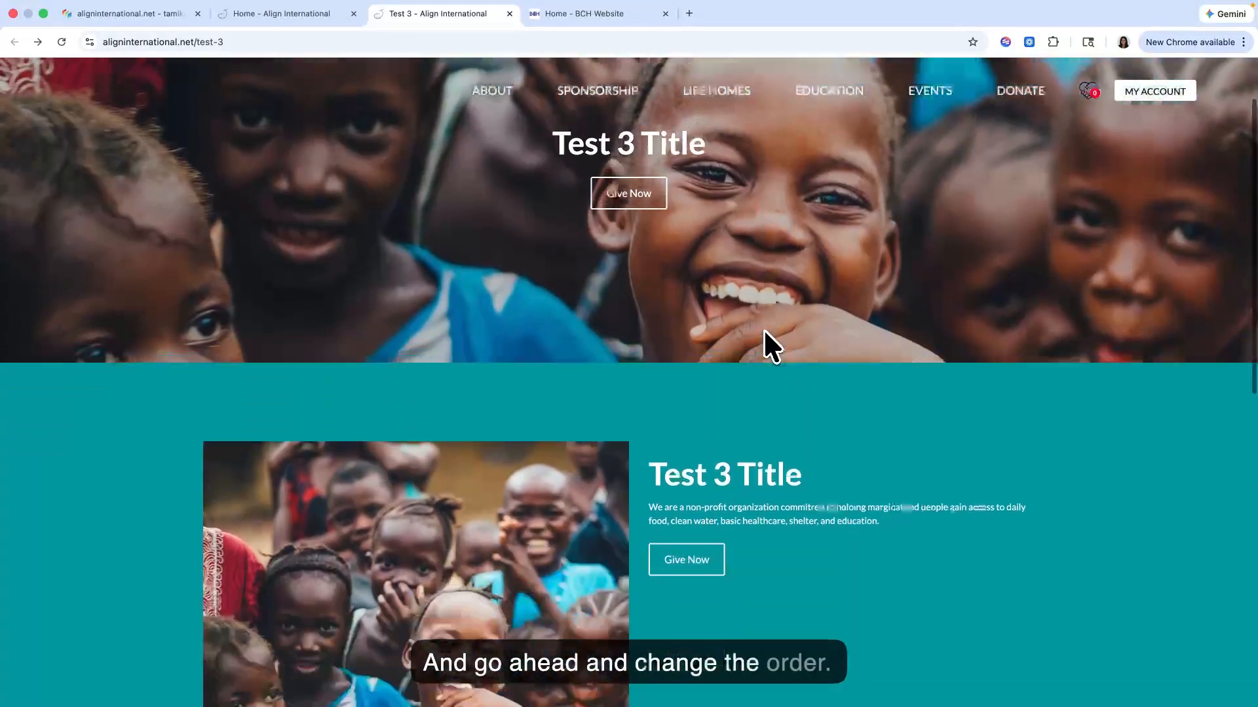
scroll(763, 328, up, 4)
click(111, 33)
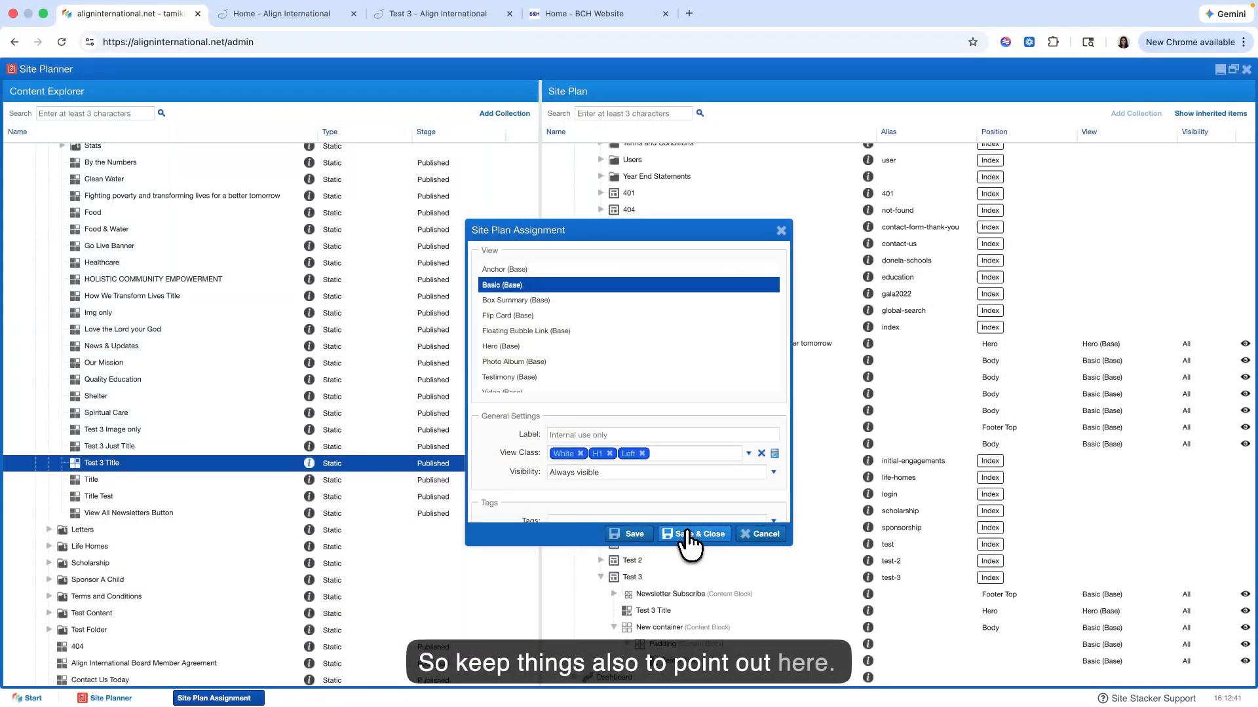
click(686, 534)
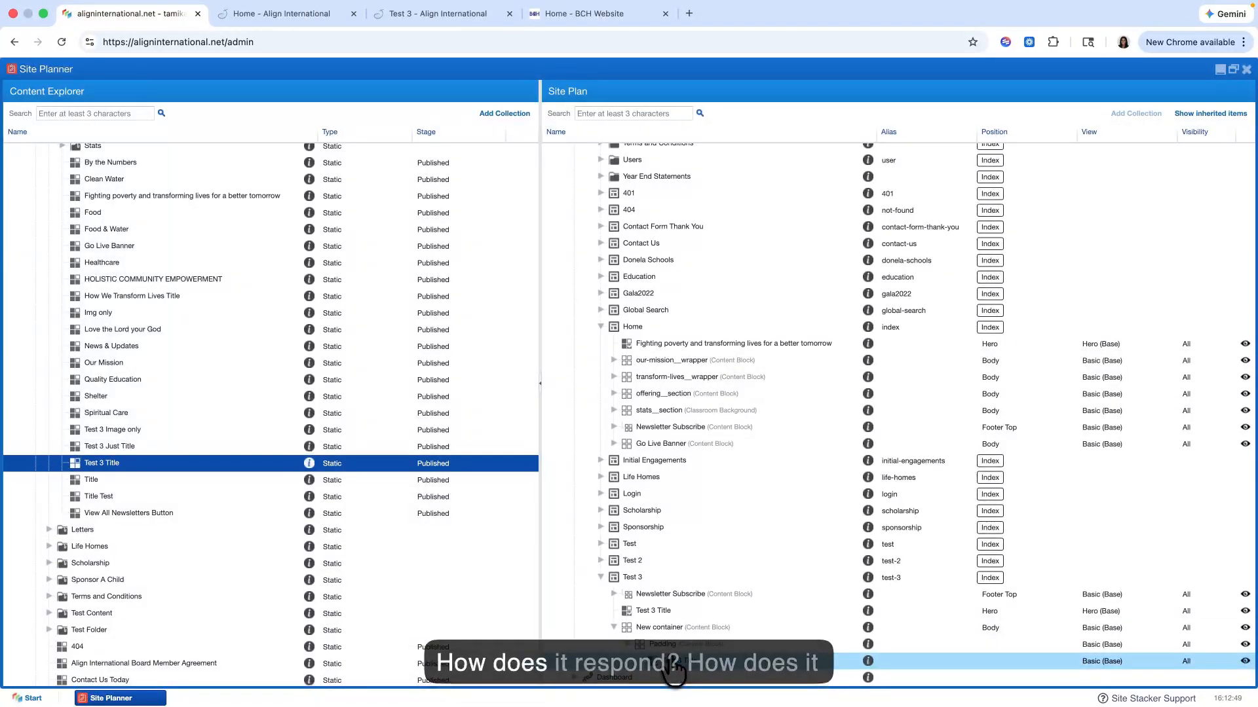
Step: Open the content of the Test 3 Title inside Padding for editing, examine its text, image and button fields, then save and close
right_click(689, 661)
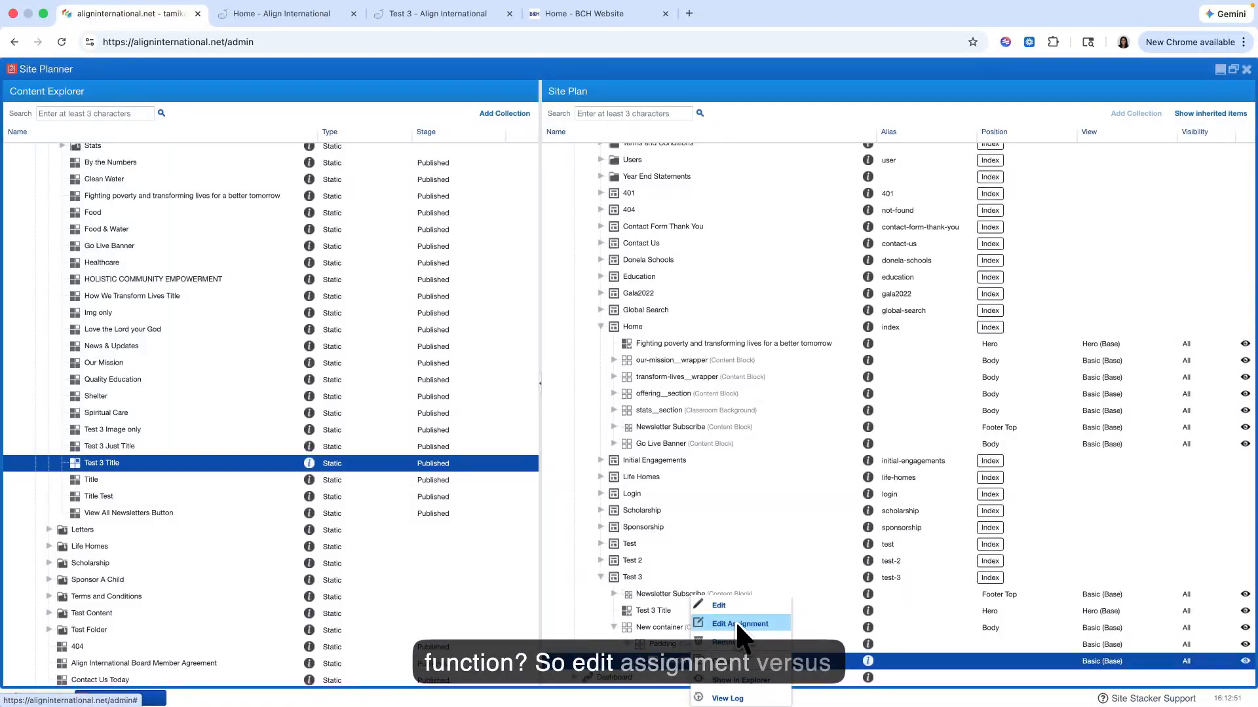
click(728, 606)
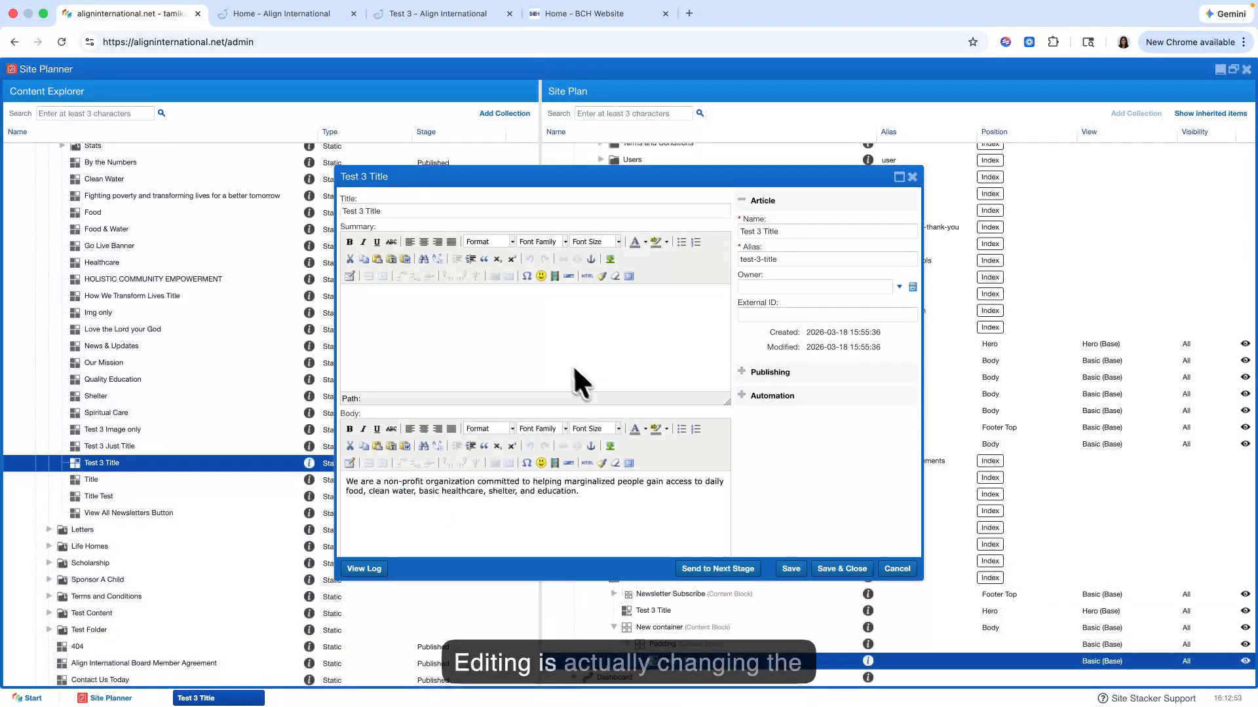
scroll(526, 345, down, 6)
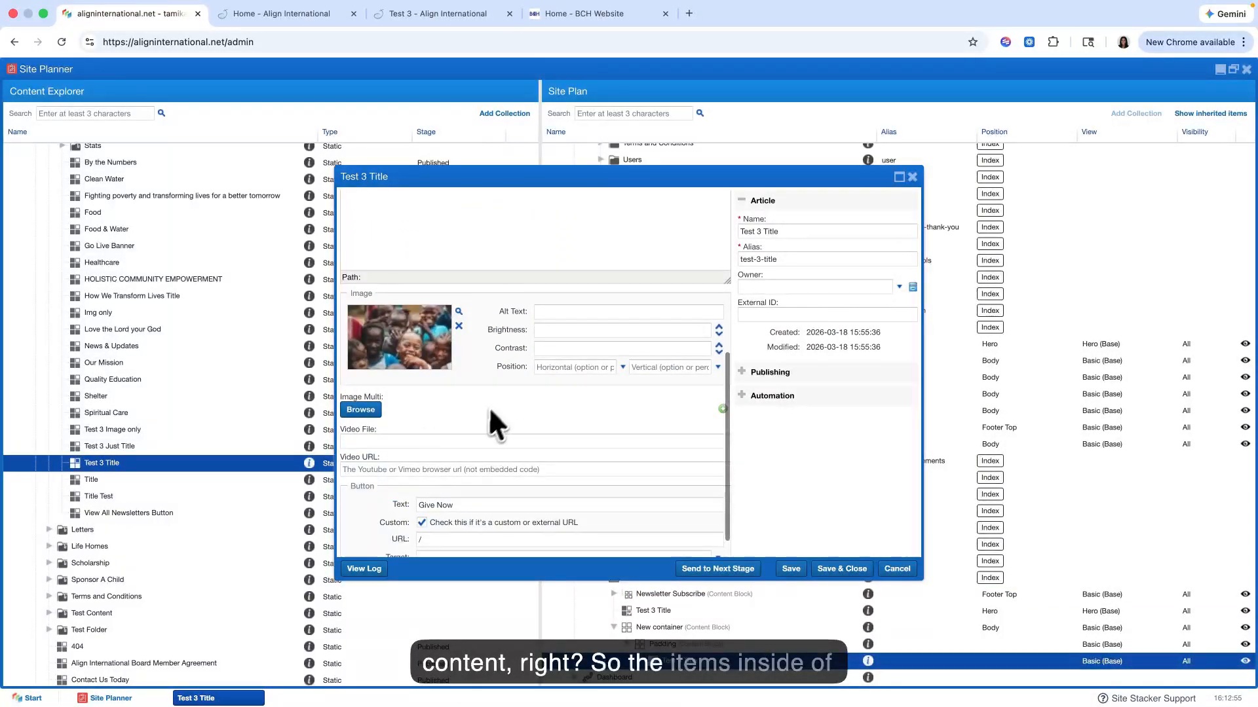
scroll(489, 407, up, 3)
scroll(488, 345, up, 3)
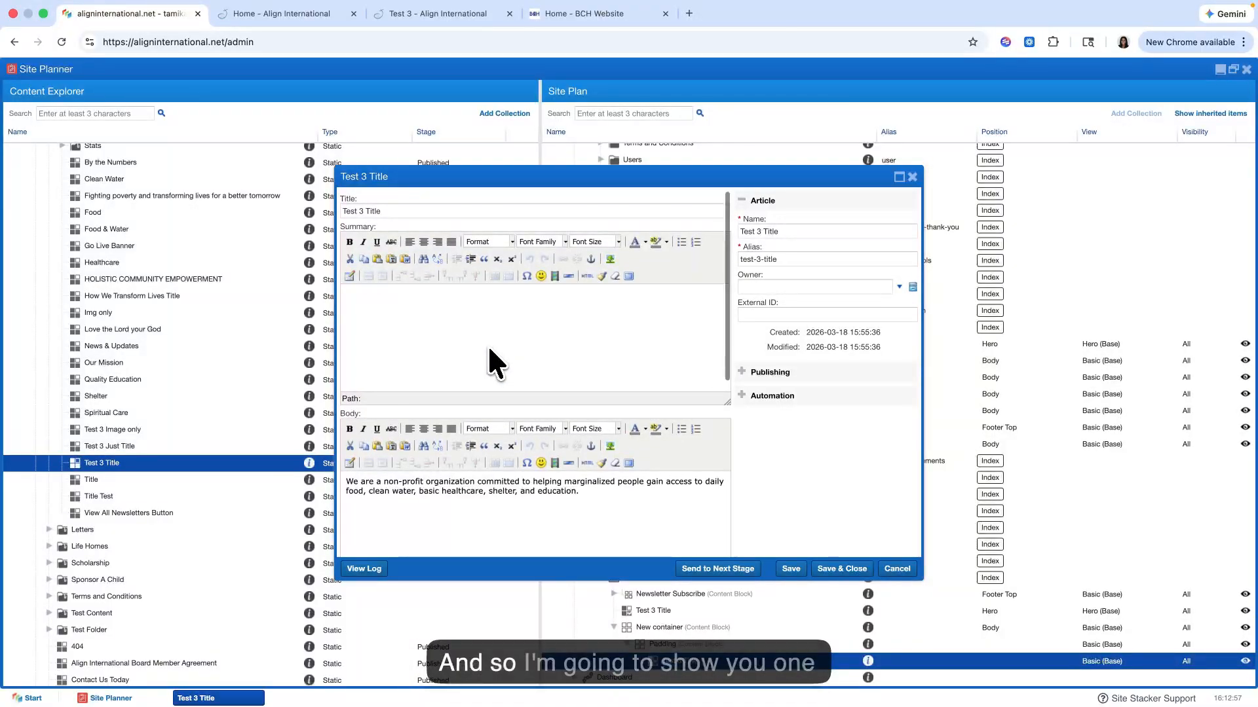
scroll(488, 344, down, 3)
scroll(489, 350, up, 3)
scroll(489, 350, down, 3)
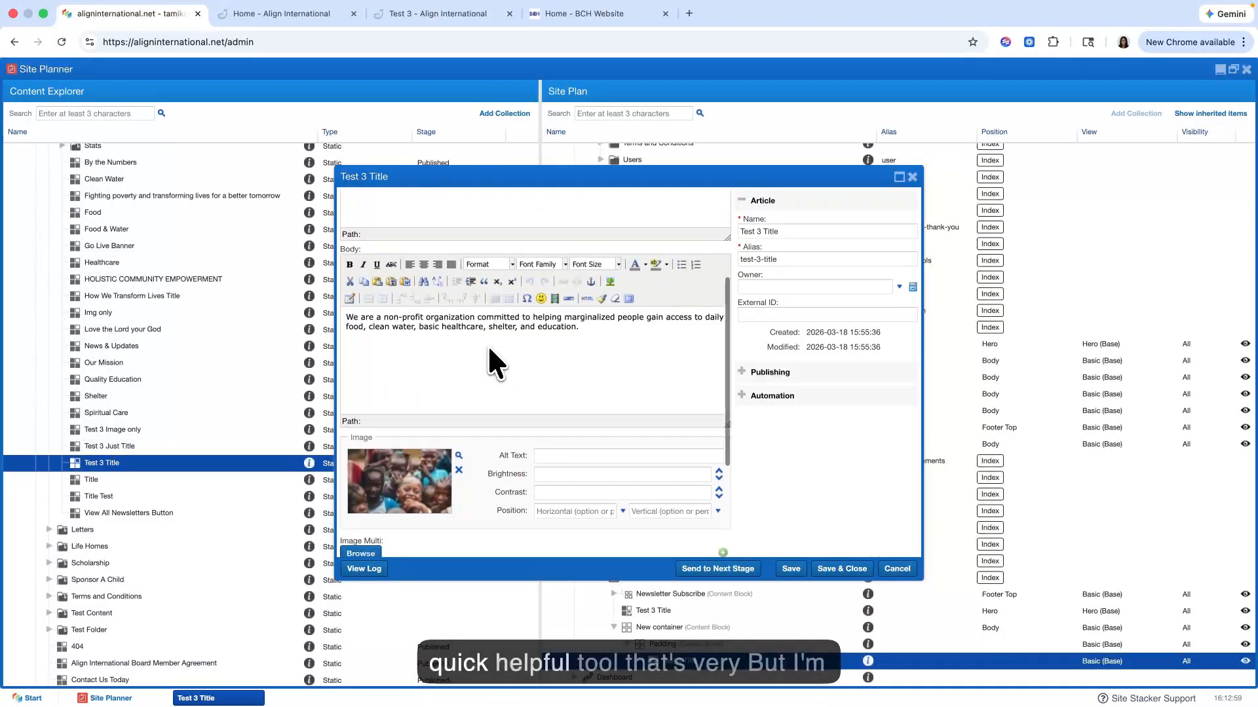
scroll(487, 344, up, 3)
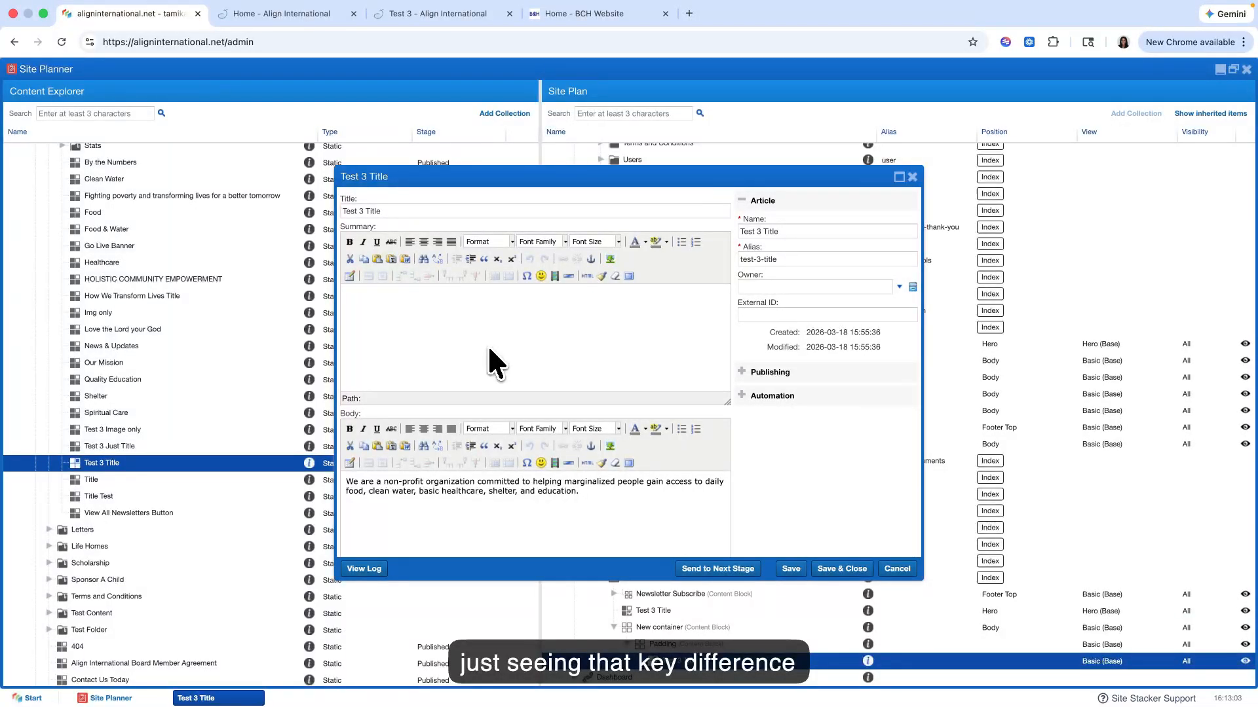
scroll(488, 345, down, 3)
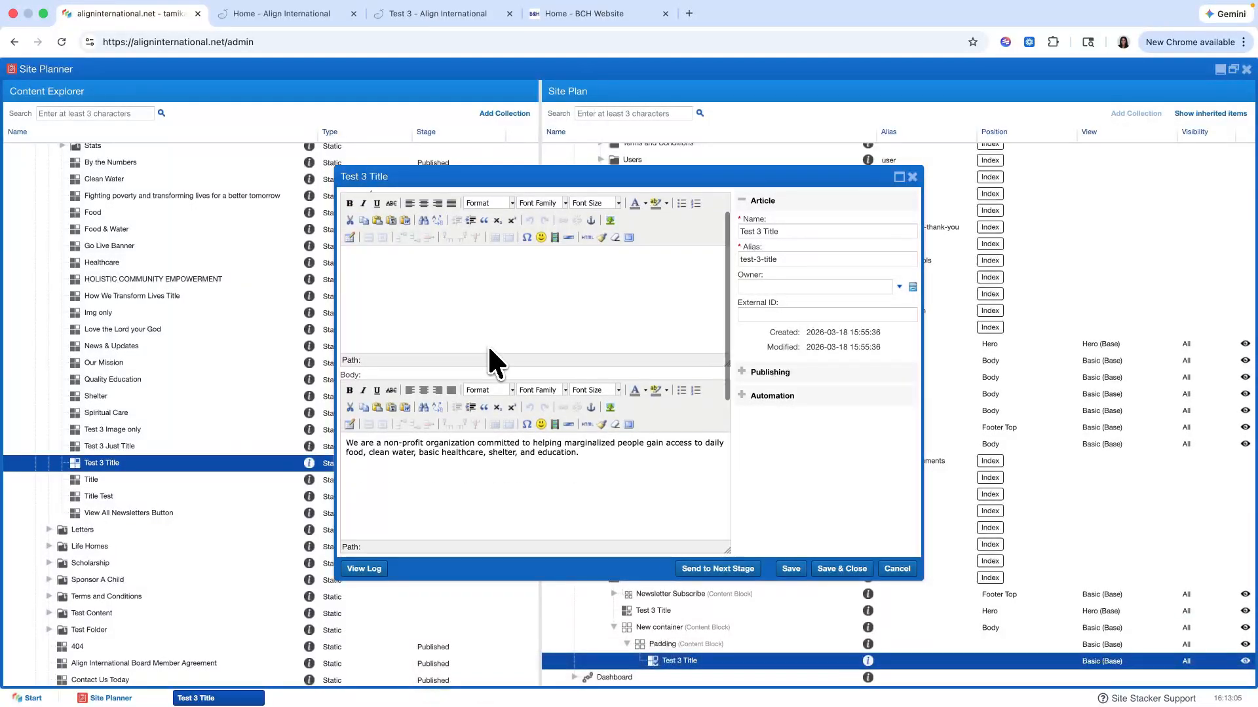
scroll(488, 340, down, 3)
scroll(477, 312, up, 5)
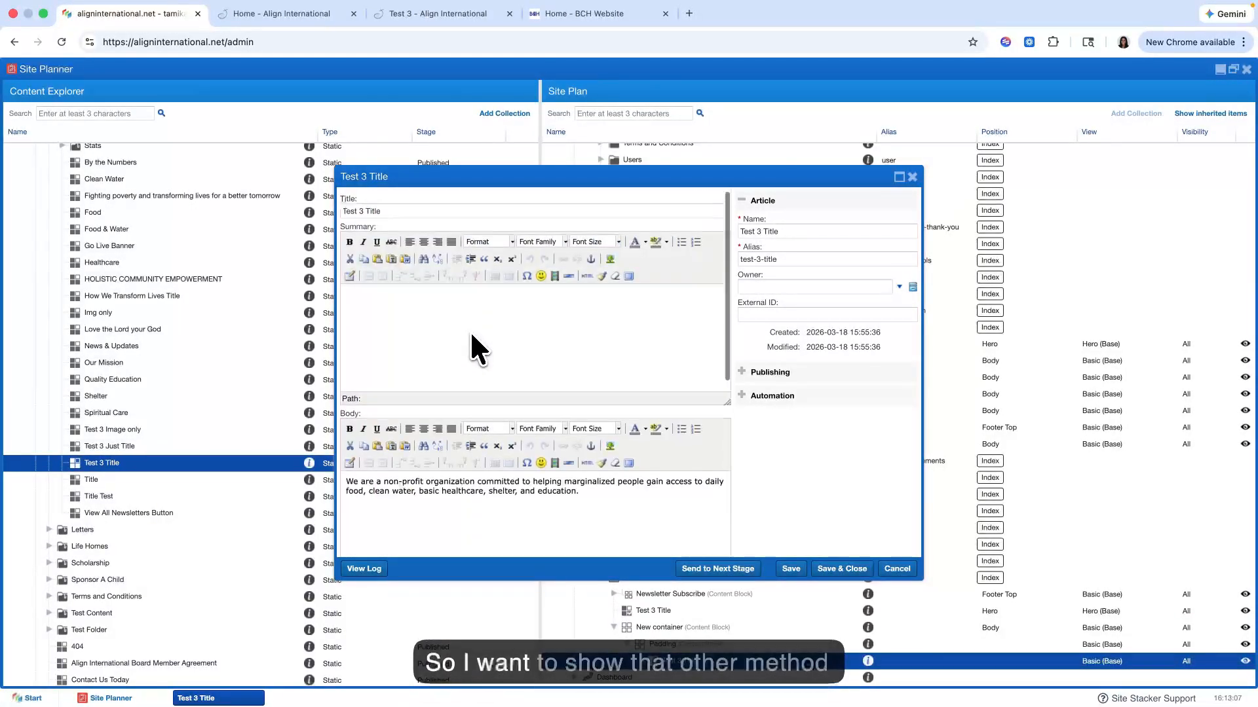
scroll(470, 330, down, 5)
scroll(470, 329, up, 5)
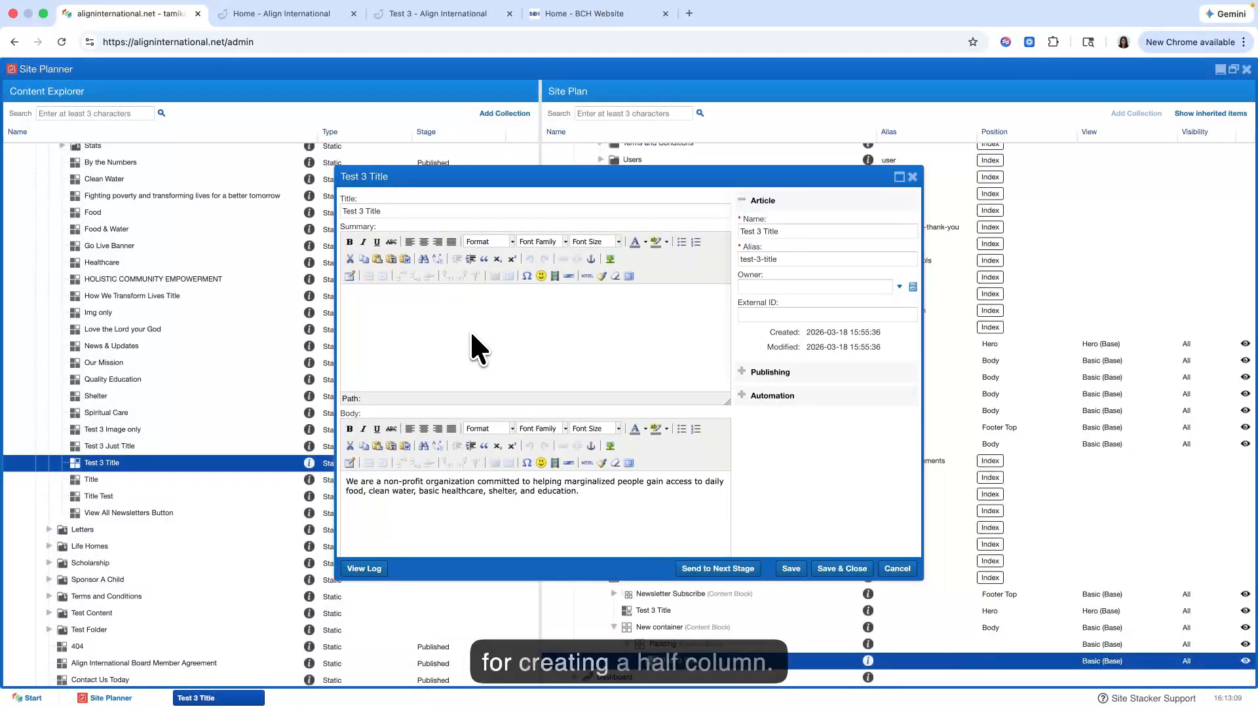
scroll(470, 329, down, 1)
scroll(470, 329, down, 3)
scroll(470, 329, up, 5)
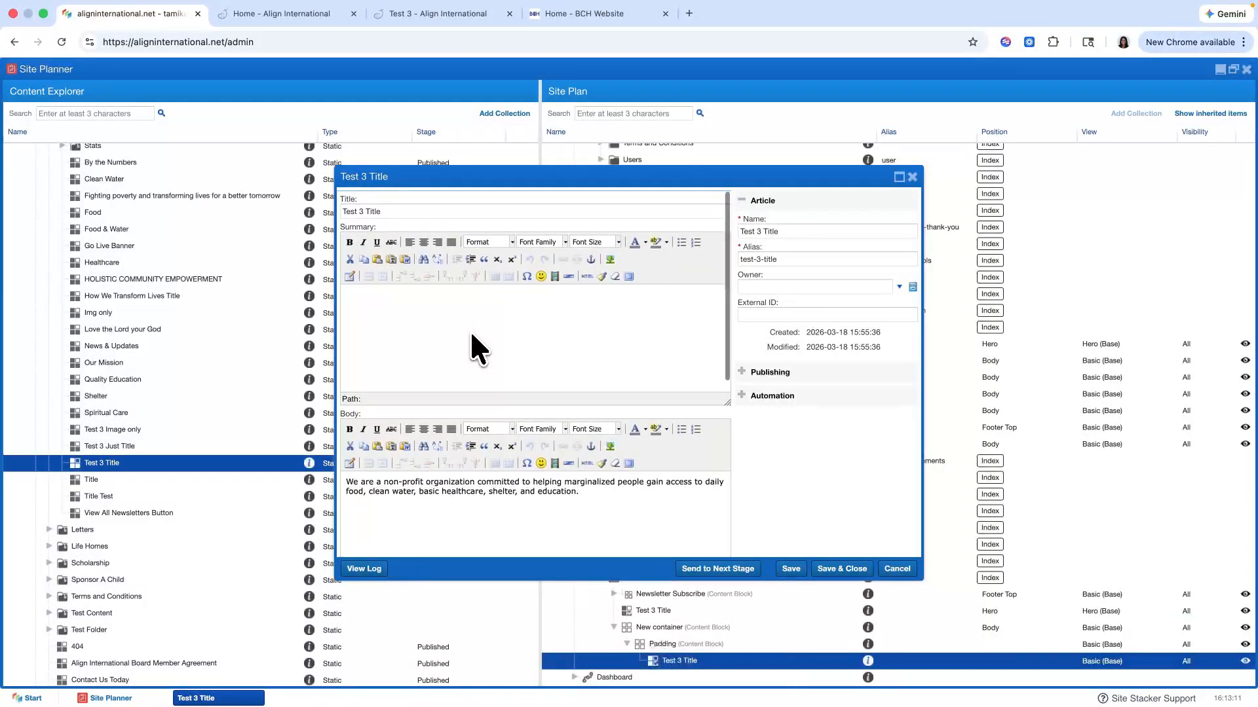
scroll(469, 329, down, 3)
click(832, 570)
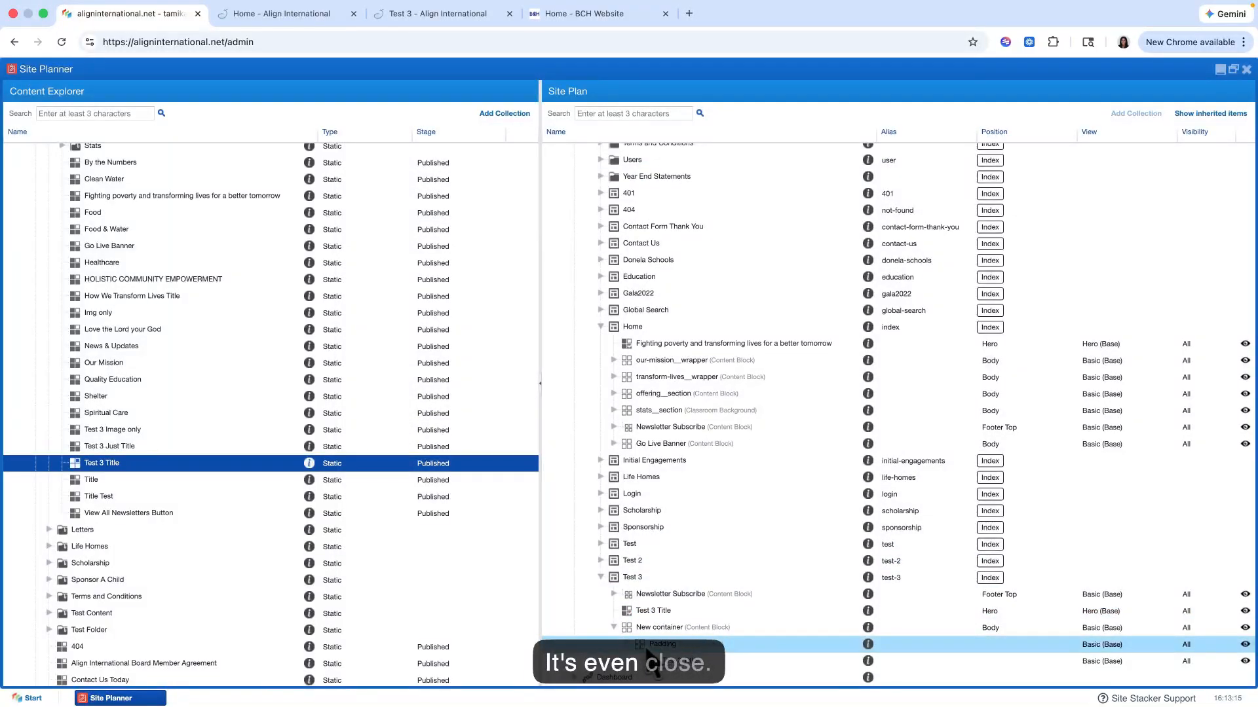
Step: Copy the New container block on the Test 3 page and paste the copy into the same page
scroll(650, 652, up, 1)
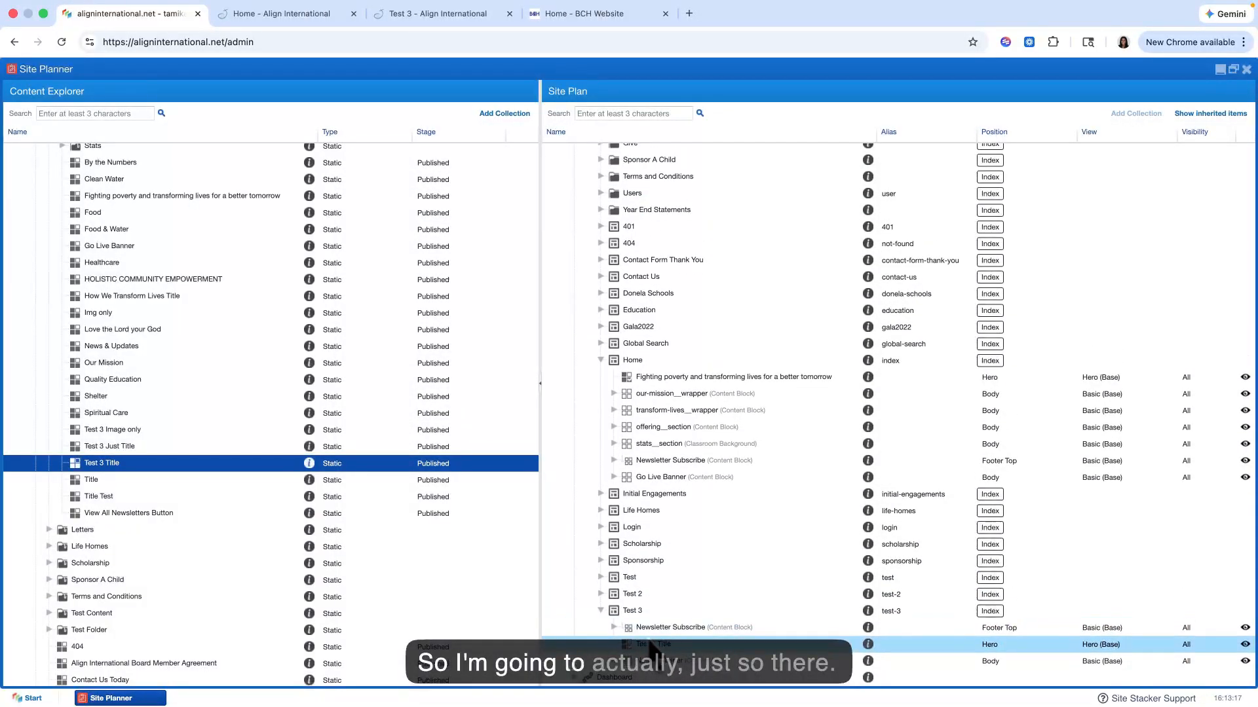
right_click(665, 662)
click(696, 603)
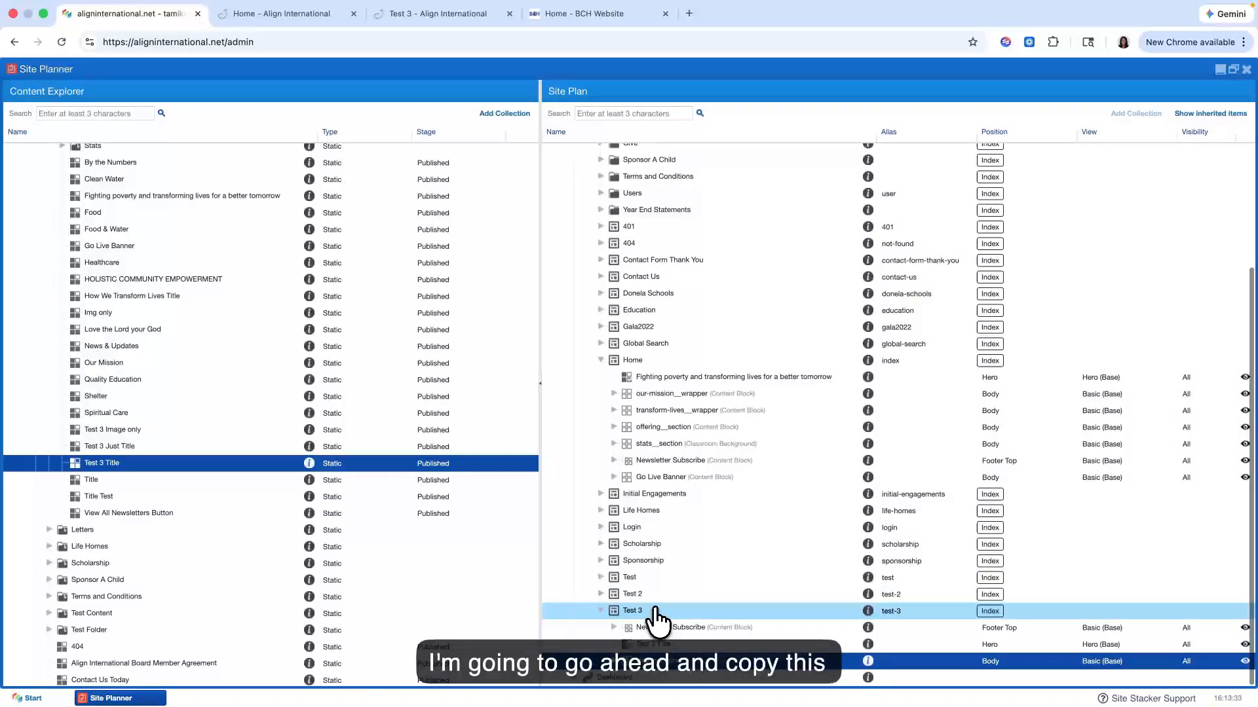
right_click(656, 612)
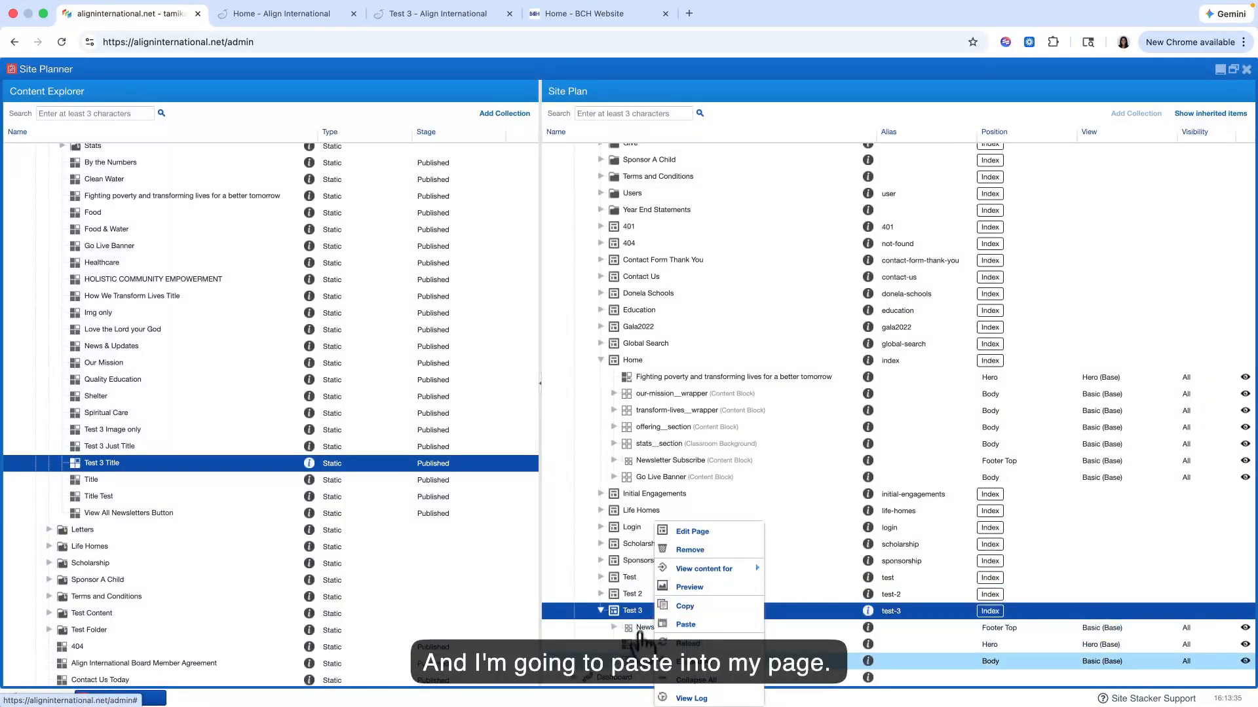
click(642, 622)
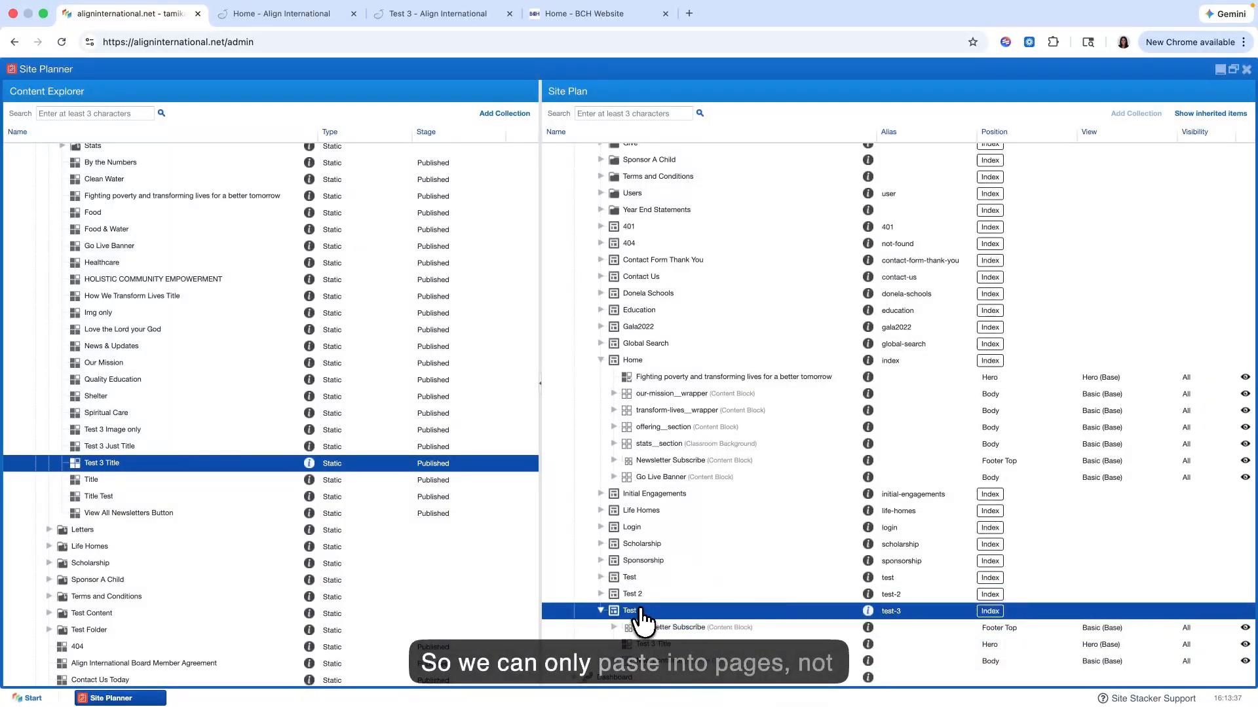
right_click(646, 662)
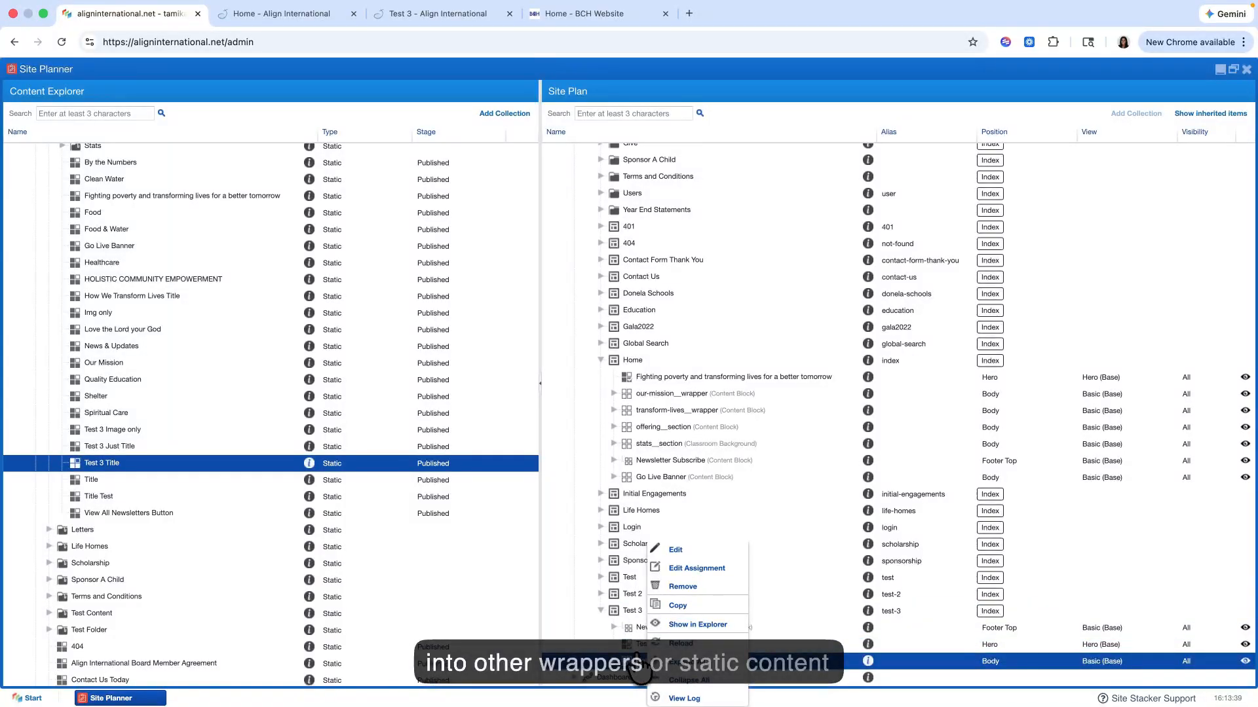
click(631, 612)
right_click(630, 610)
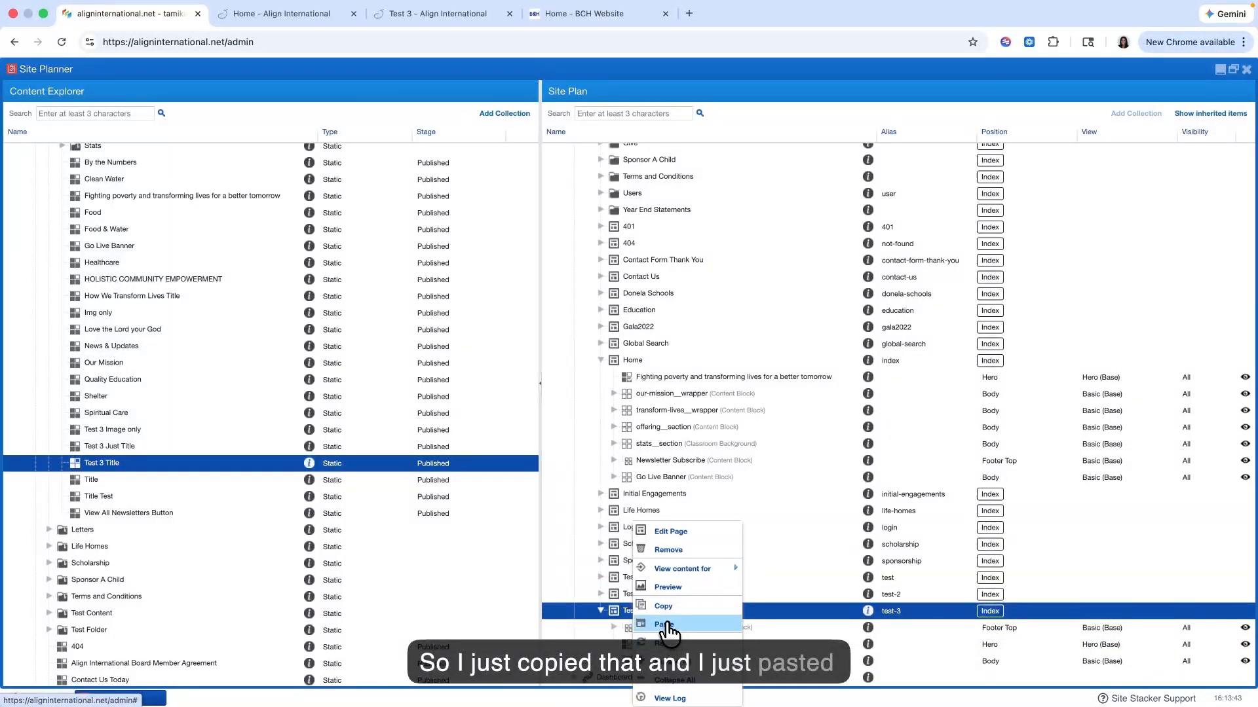
click(665, 625)
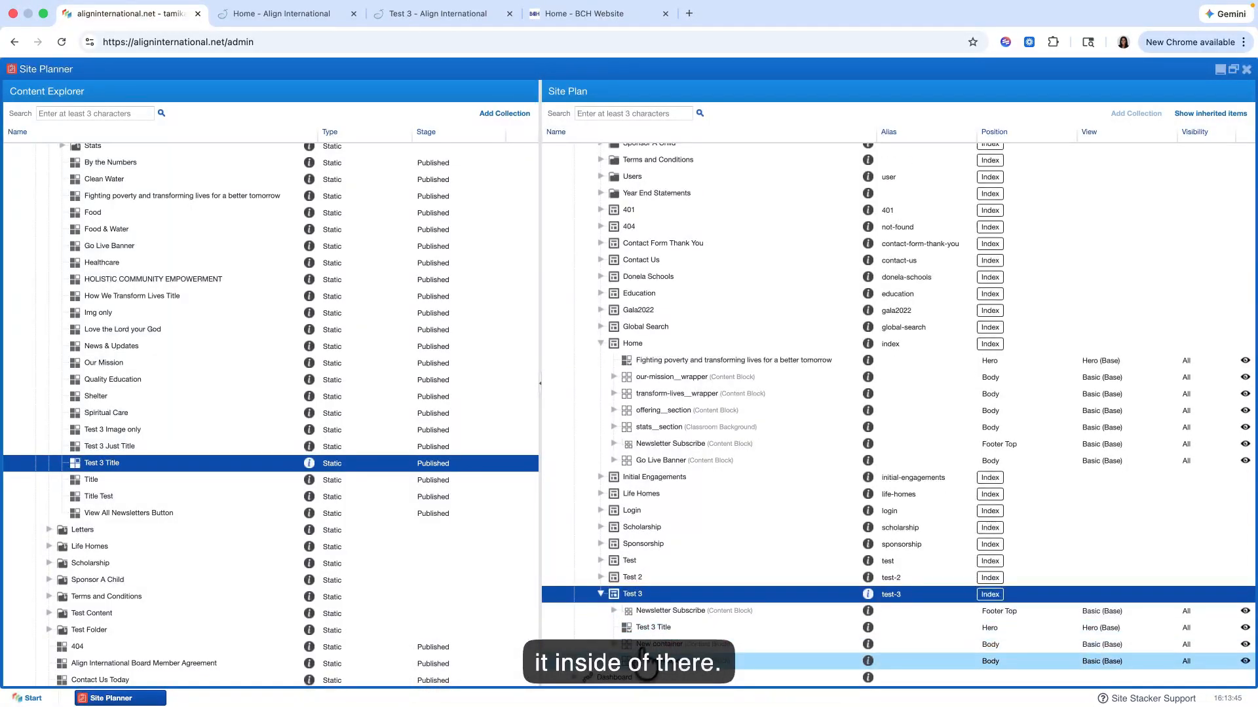
Step: Label the pasted container Last container, replace its Color 2 view class with another background colour, and save and close the assignment
double_click(647, 663)
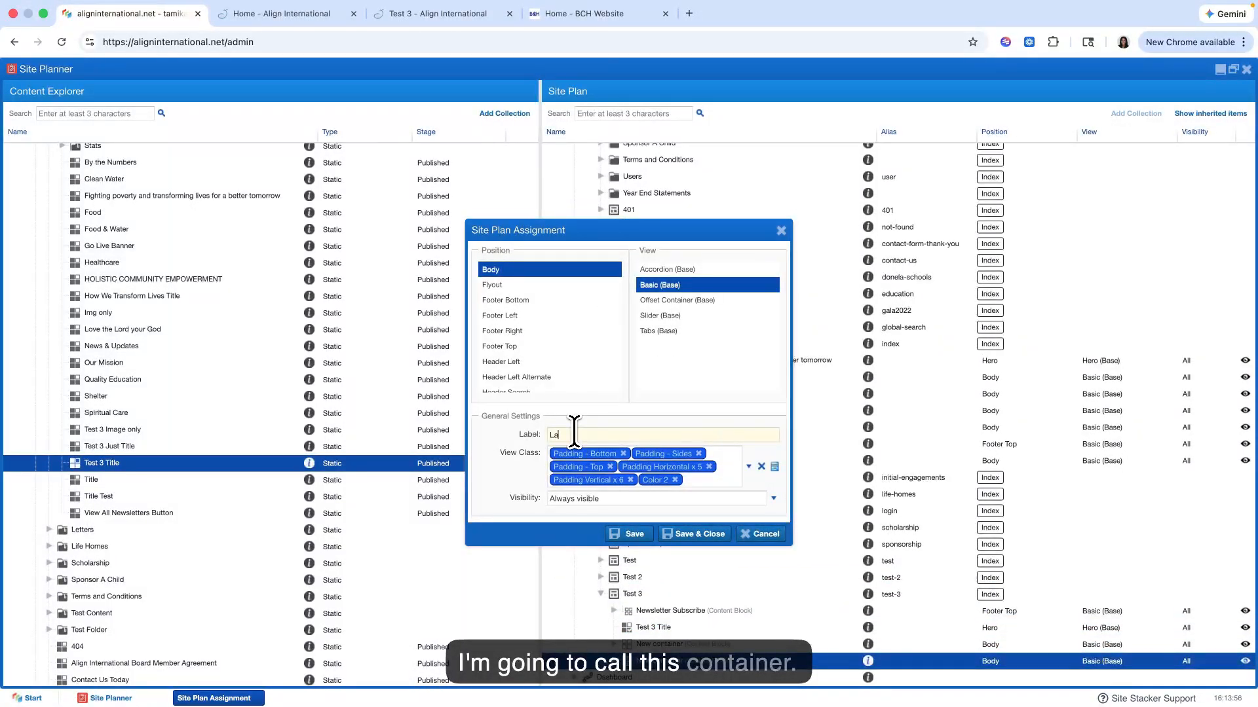
click(674, 479)
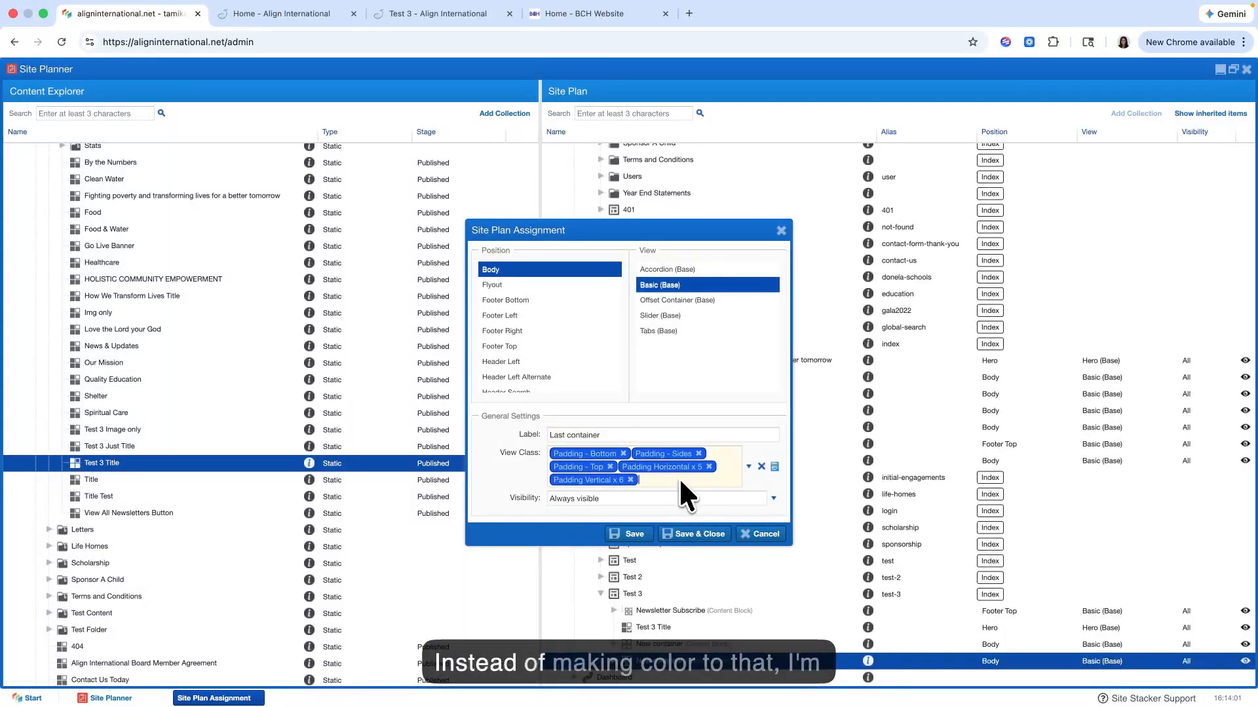
click(749, 474)
scroll(623, 604, down, 3)
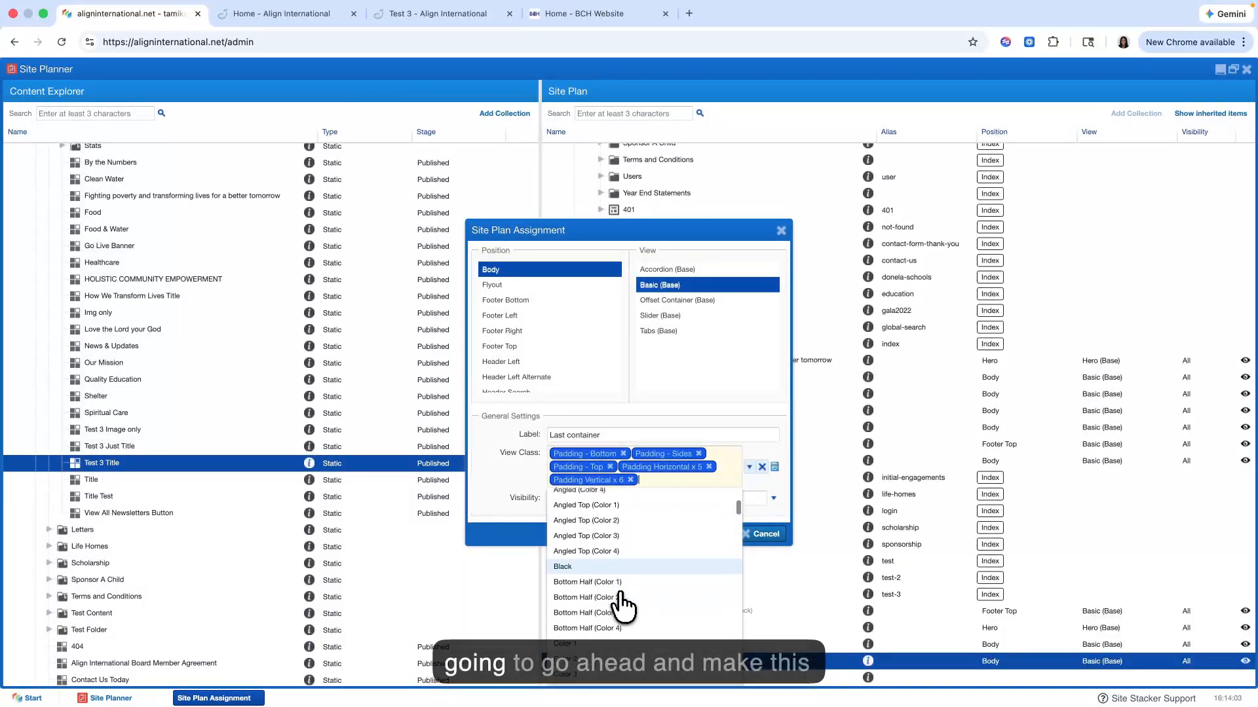
click(748, 468)
click(681, 534)
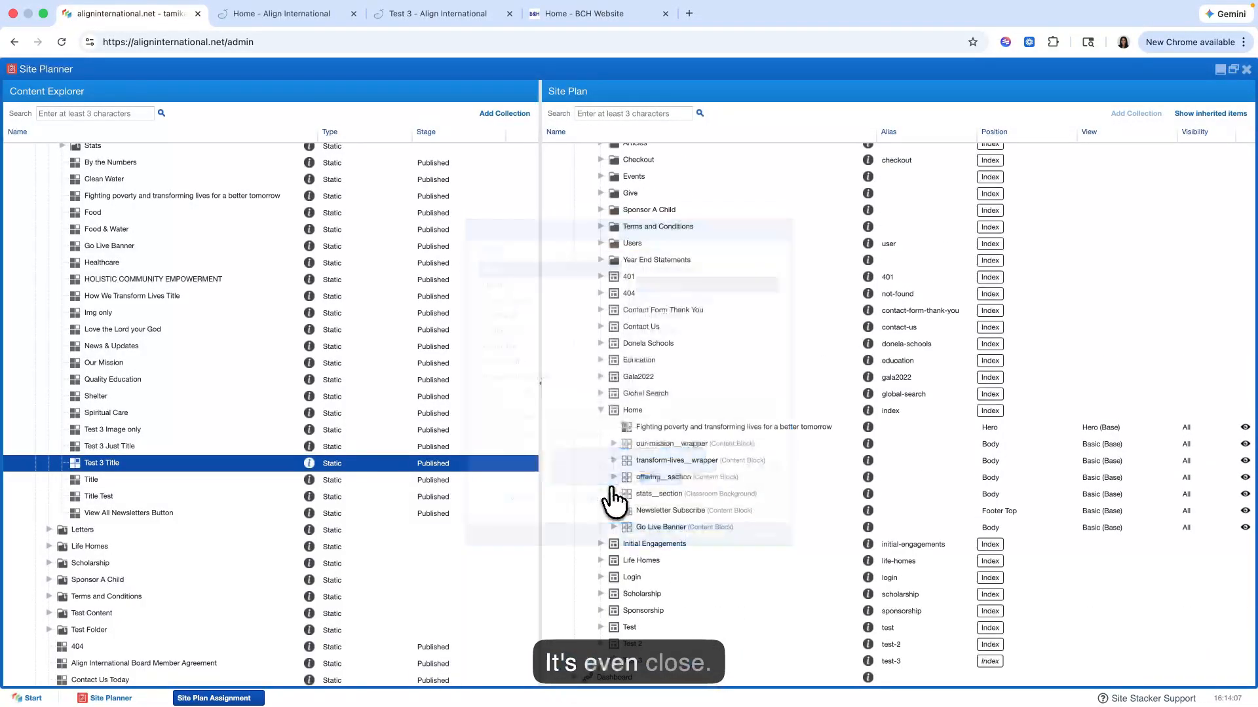
Step: Switch to the live Test 3 page and compare the copied container section with the original one above it
click(261, 15)
click(429, 15)
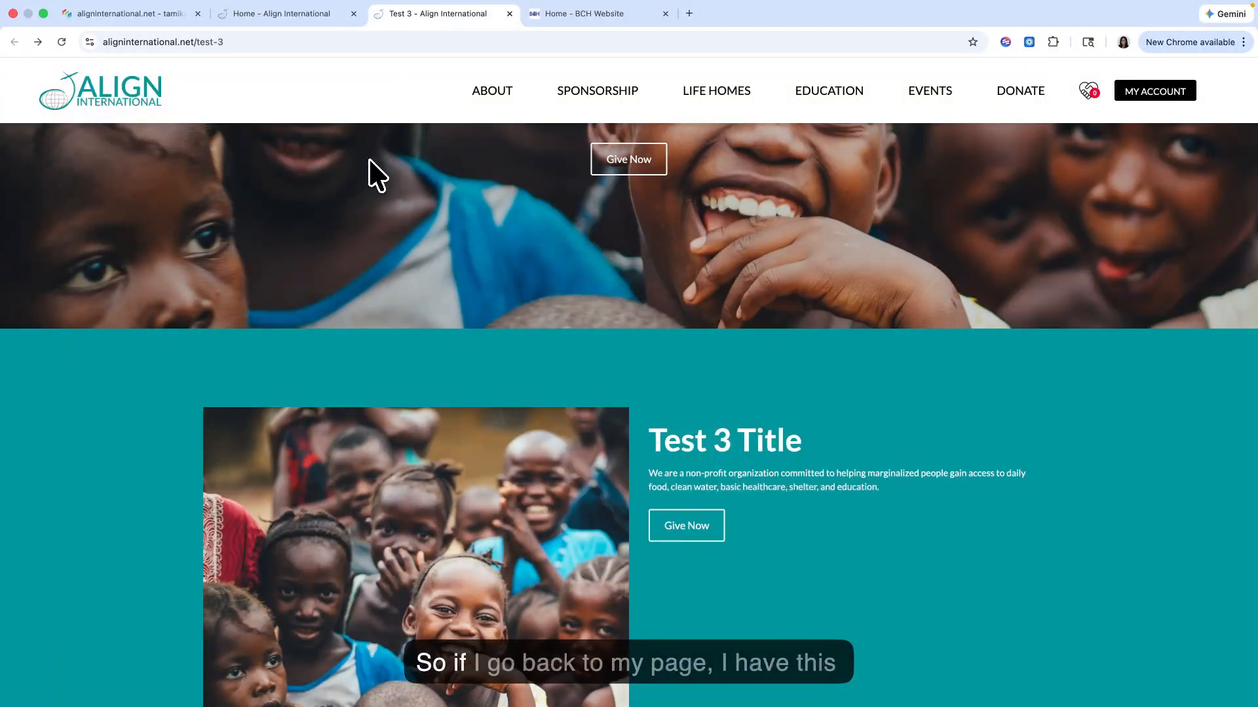
scroll(341, 276, down, 10)
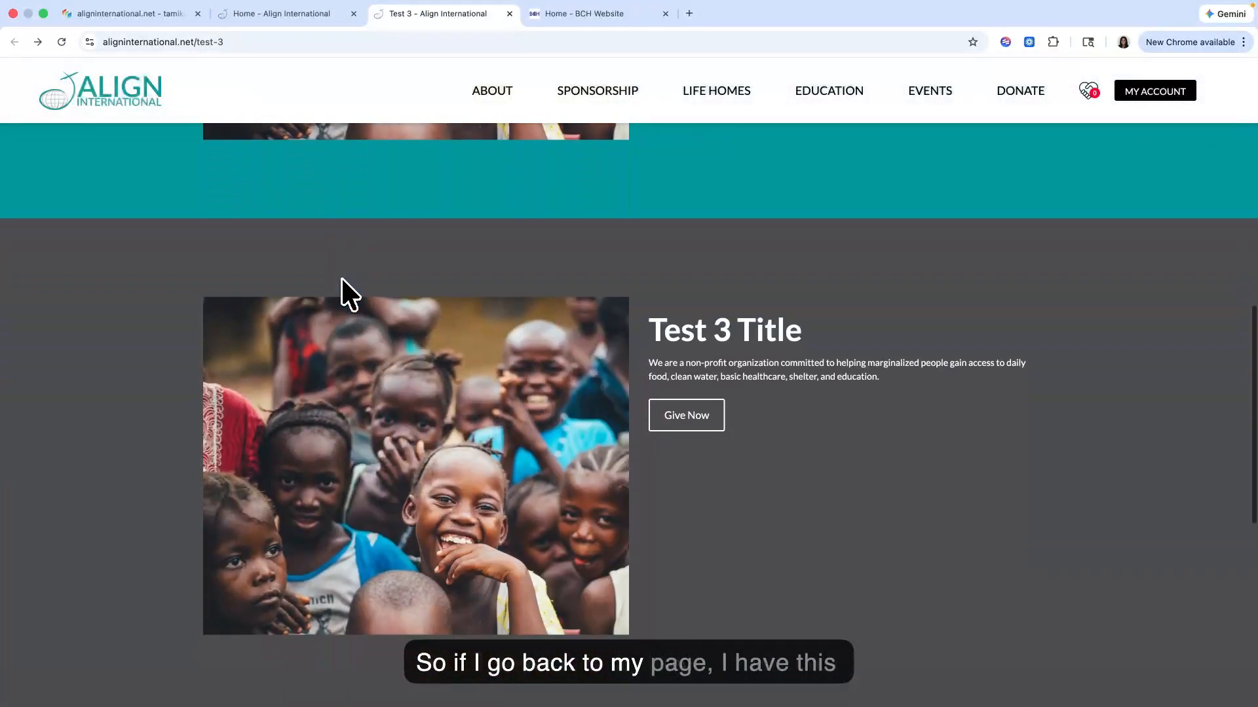
scroll(714, 308, down, 3)
scroll(733, 347, up, 2)
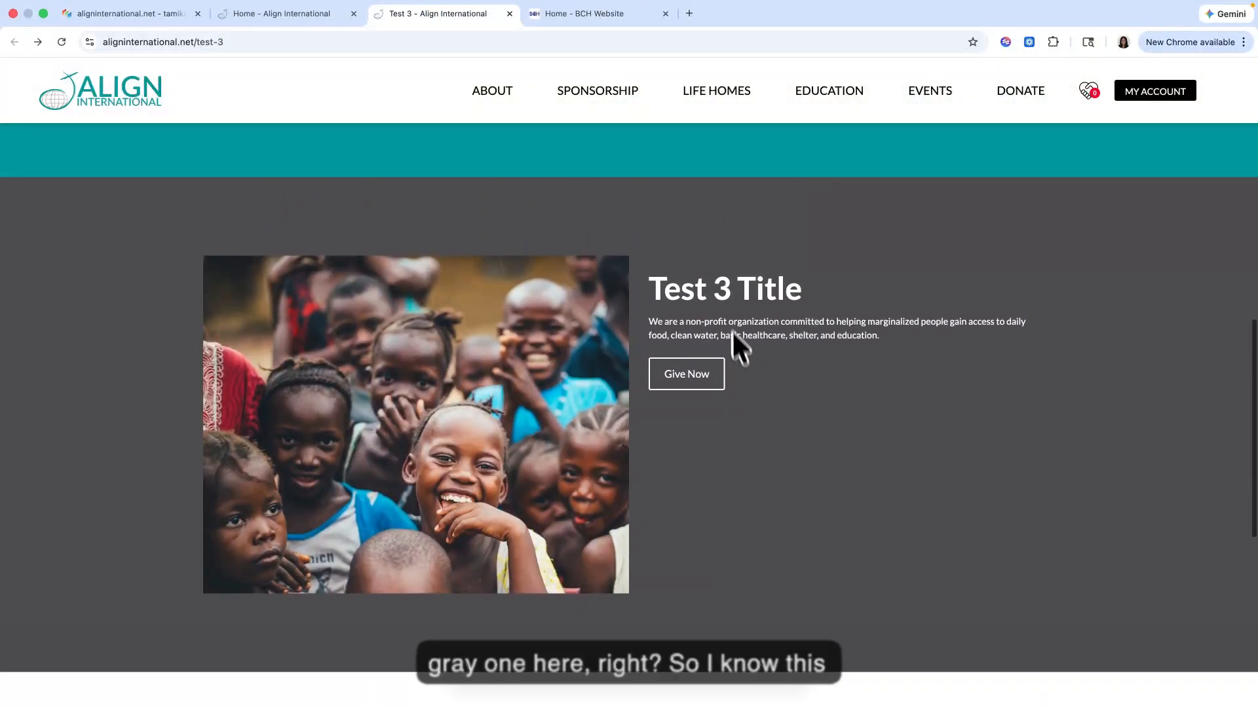
scroll(714, 401, up, 10)
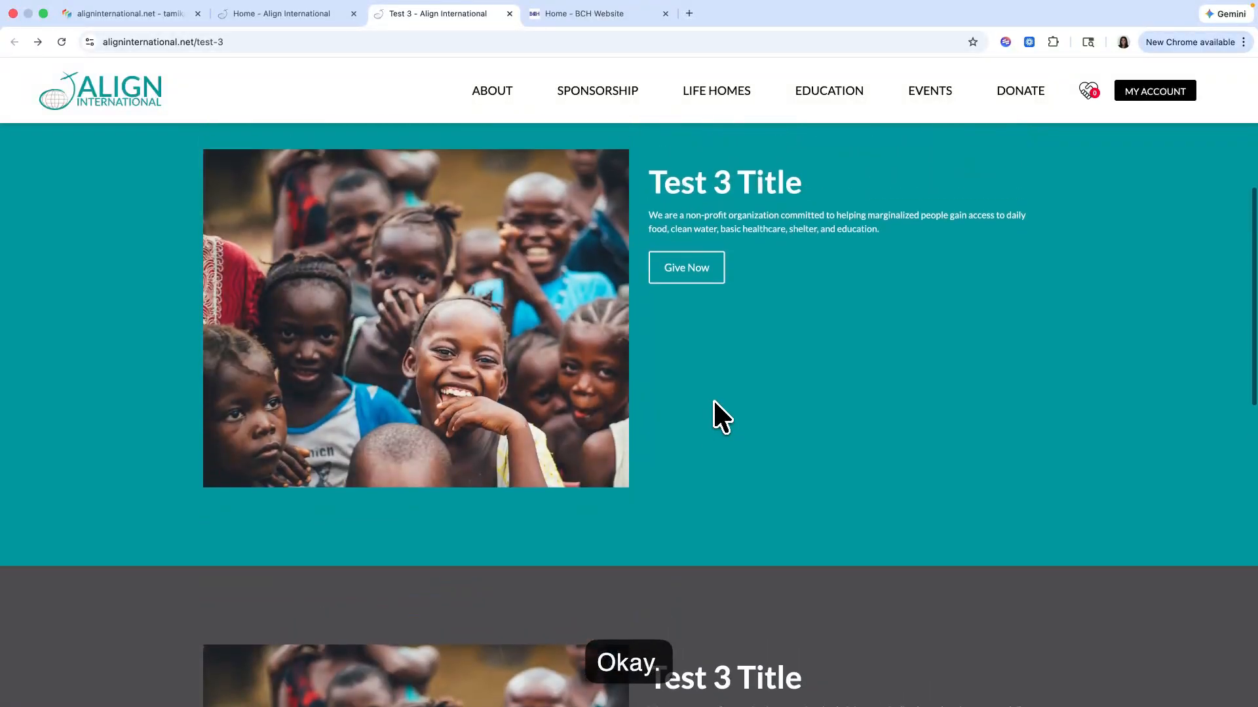
scroll(714, 402, down, 10)
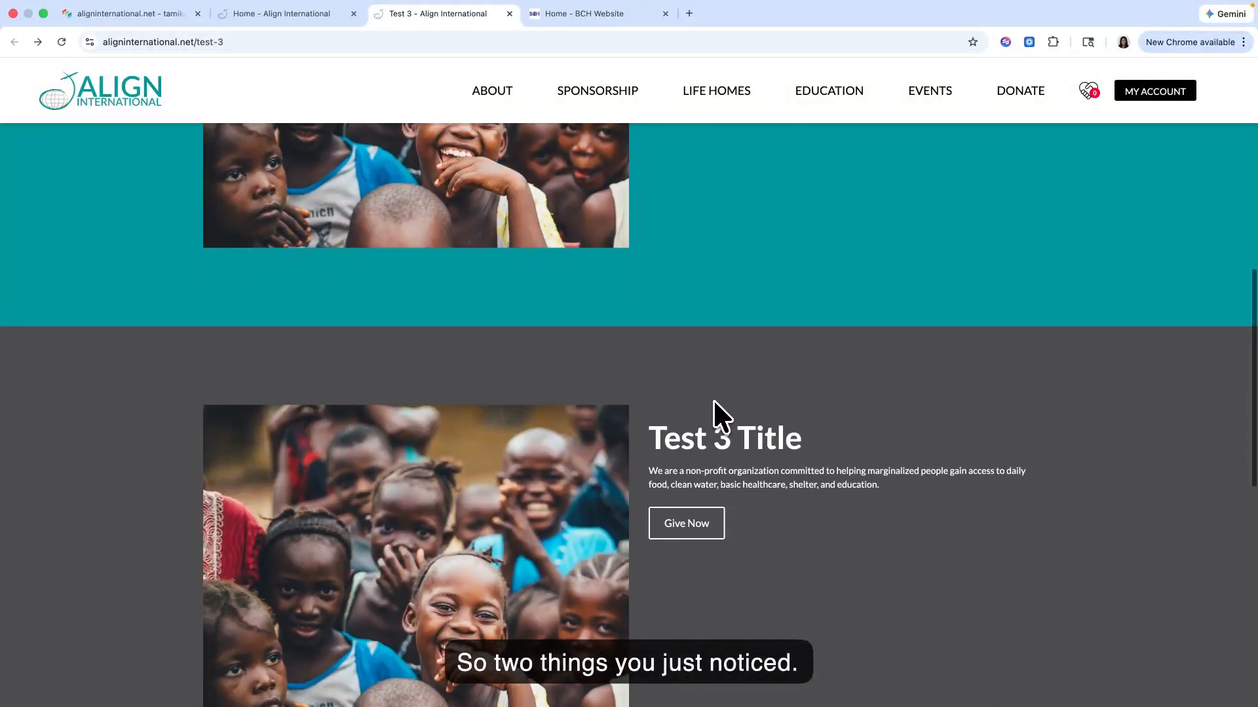
scroll(716, 404, up, 3)
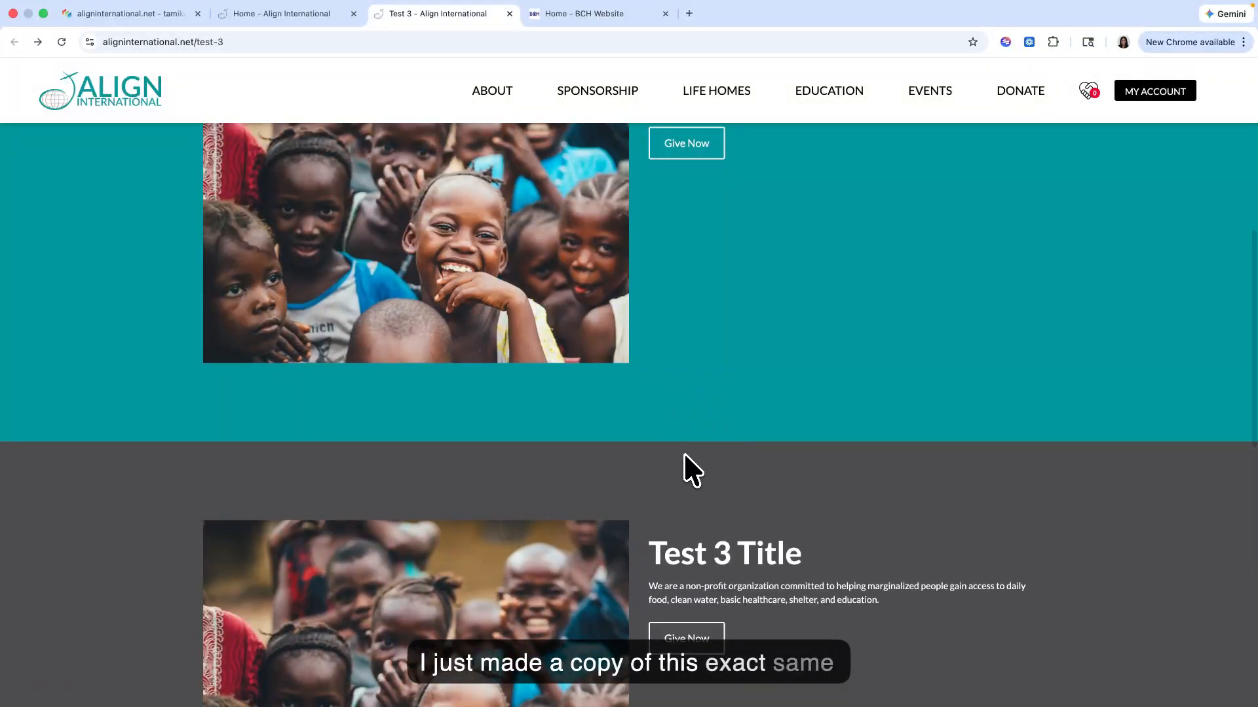
scroll(694, 406, up, 2)
scroll(682, 408, down, 8)
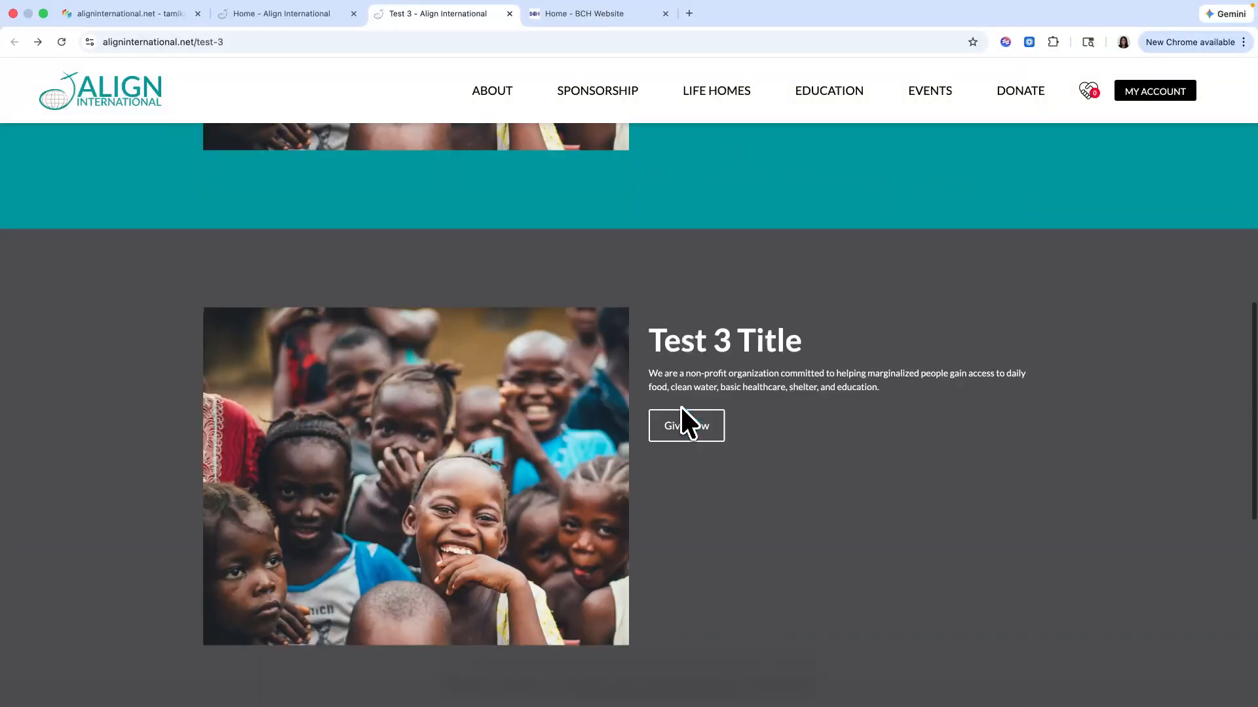
scroll(680, 406, up, 10)
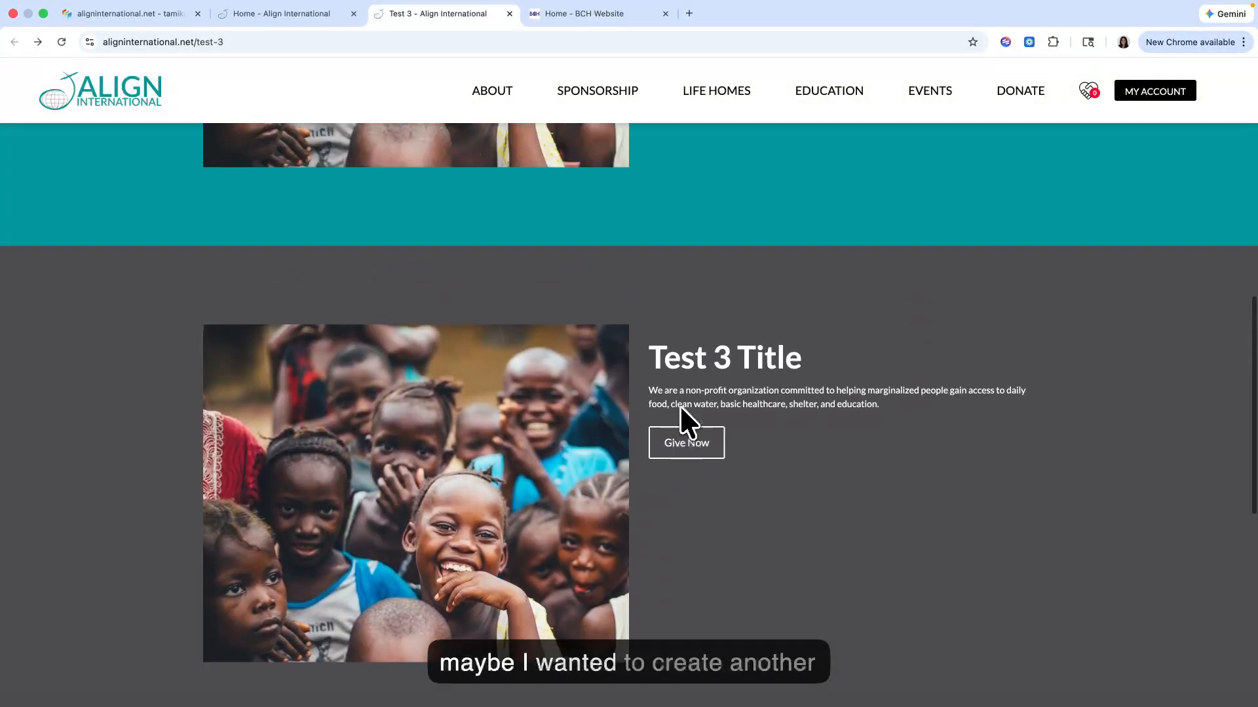
scroll(680, 406, up, 3)
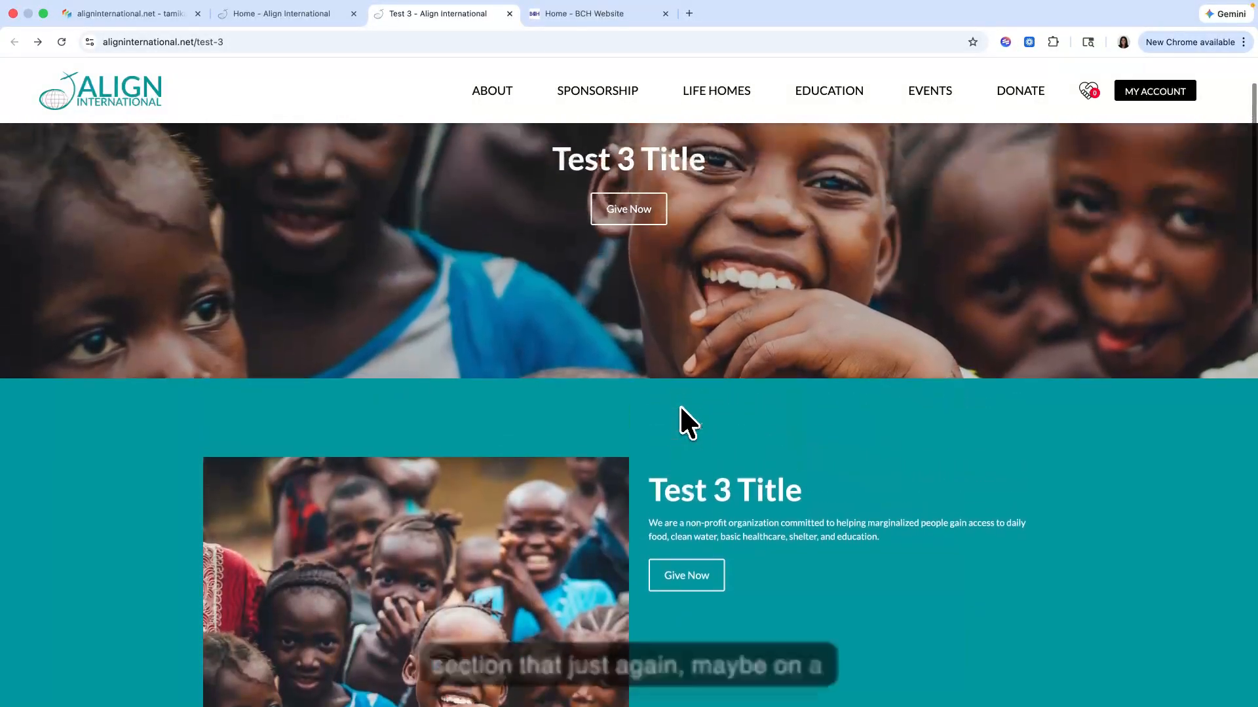
scroll(680, 406, down, 4)
scroll(678, 405, down, 8)
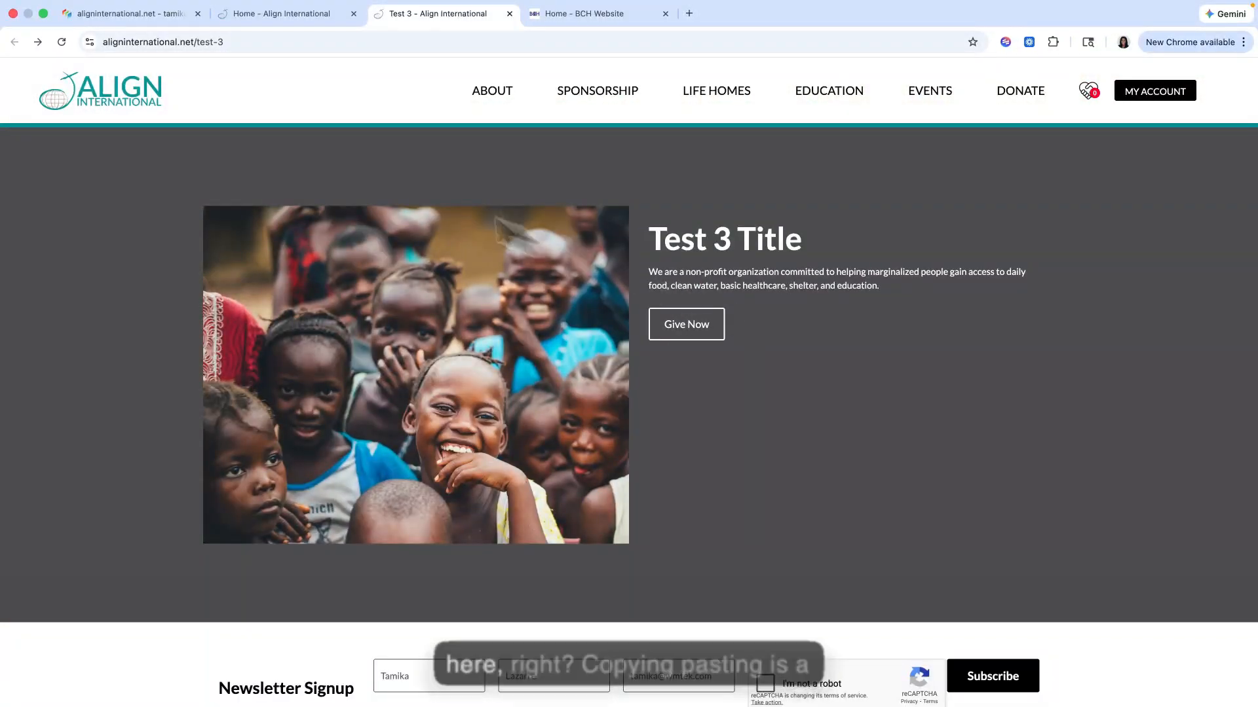
Step: Back in Site Planner, expand Last container, view the content of its nested Test 3 Title in the editor, and close it without saving
click(151, 15)
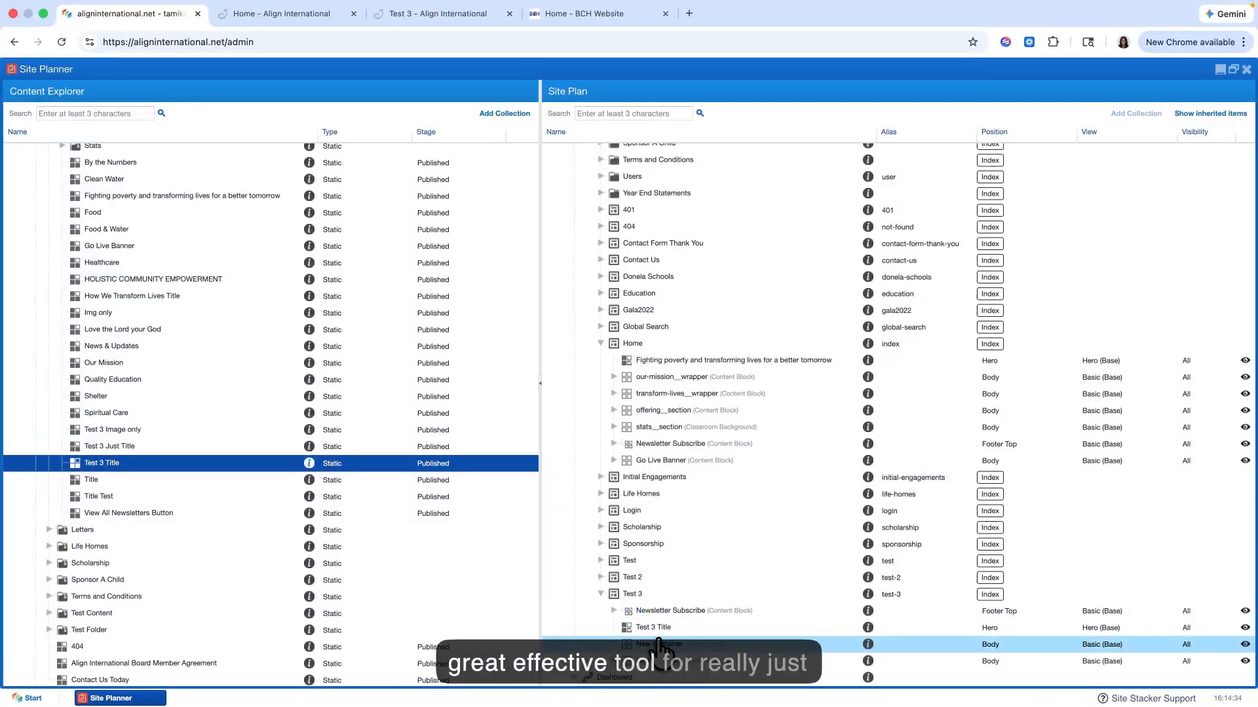
click(669, 593)
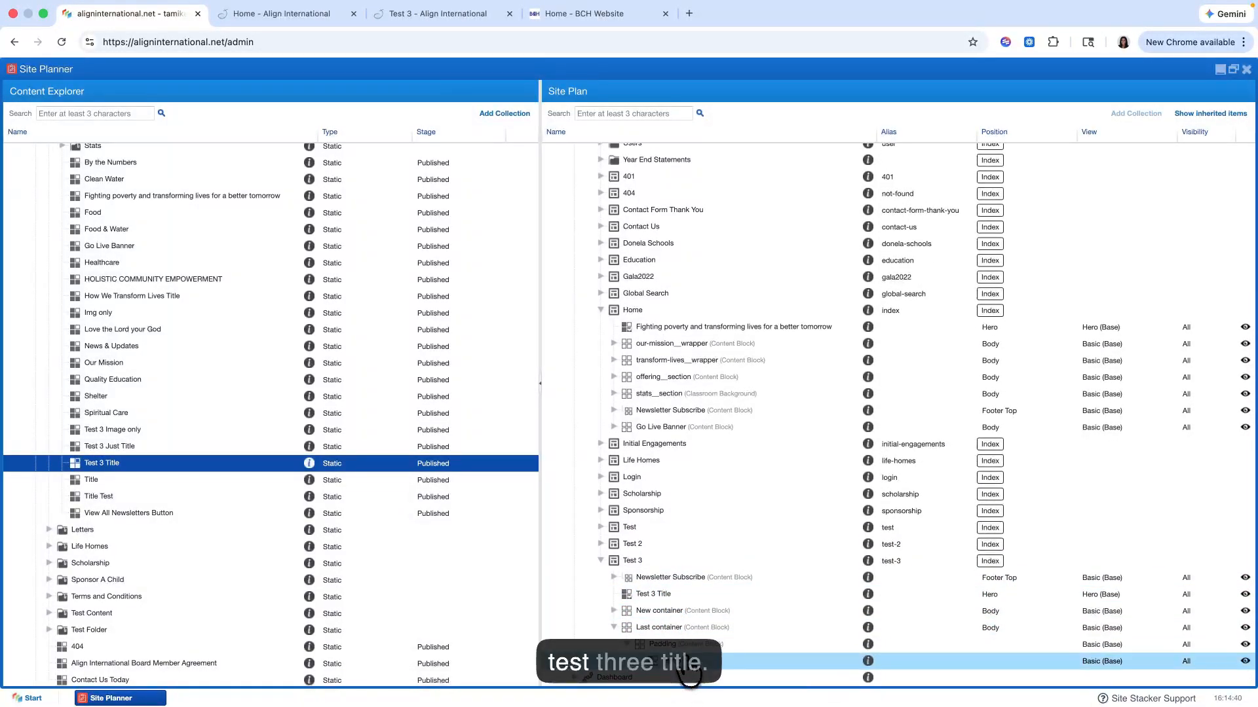
right_click(689, 670)
click(704, 601)
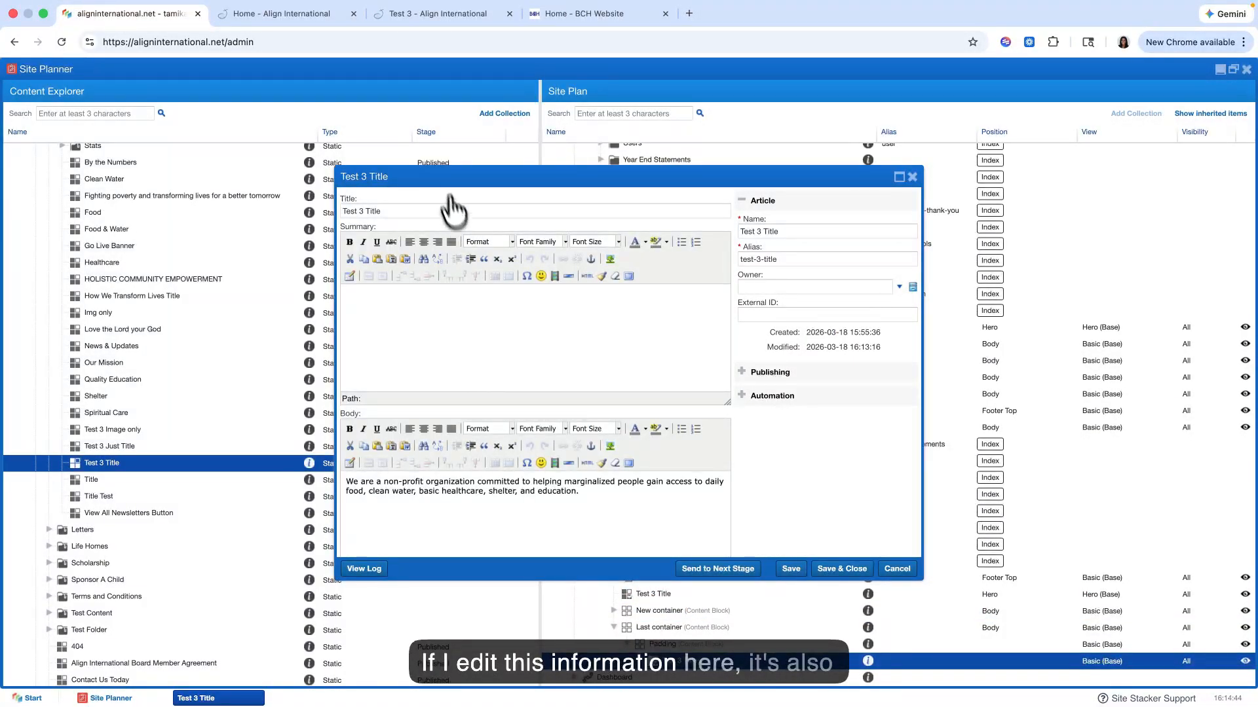
click(912, 177)
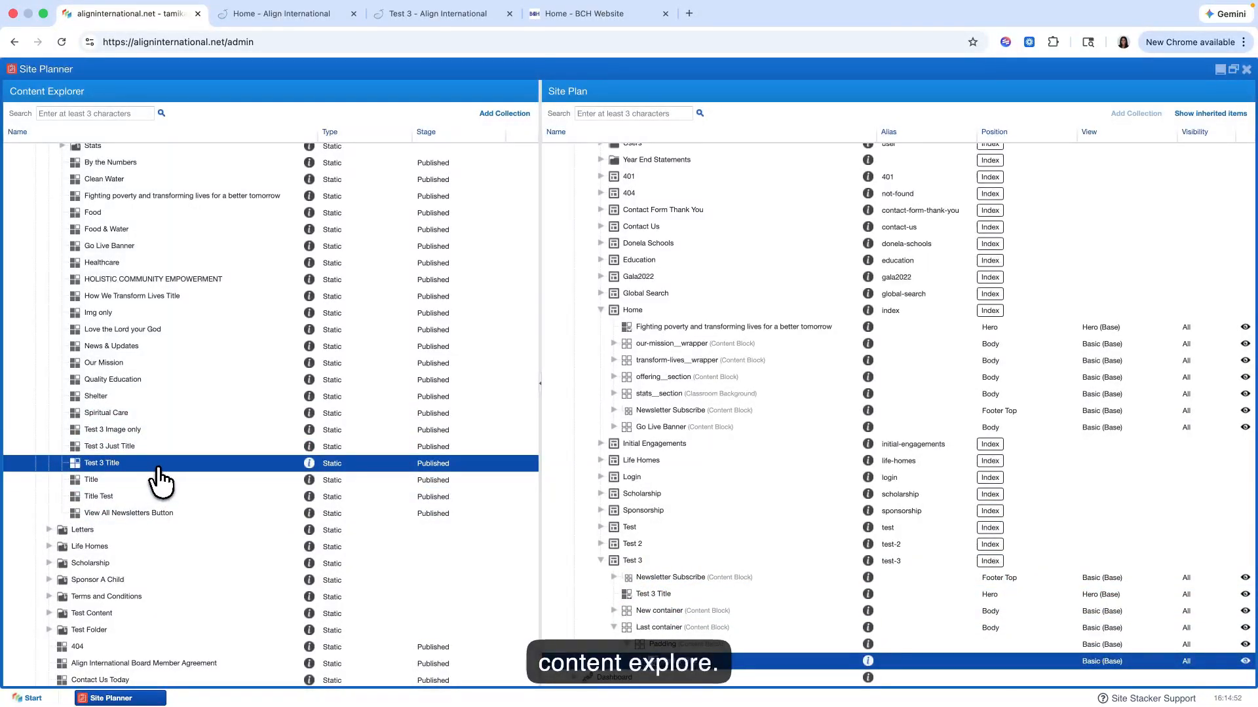
Step: View the same Test 3 Title article in the editor from the Content Explorer and close it without saving
right_click(131, 467)
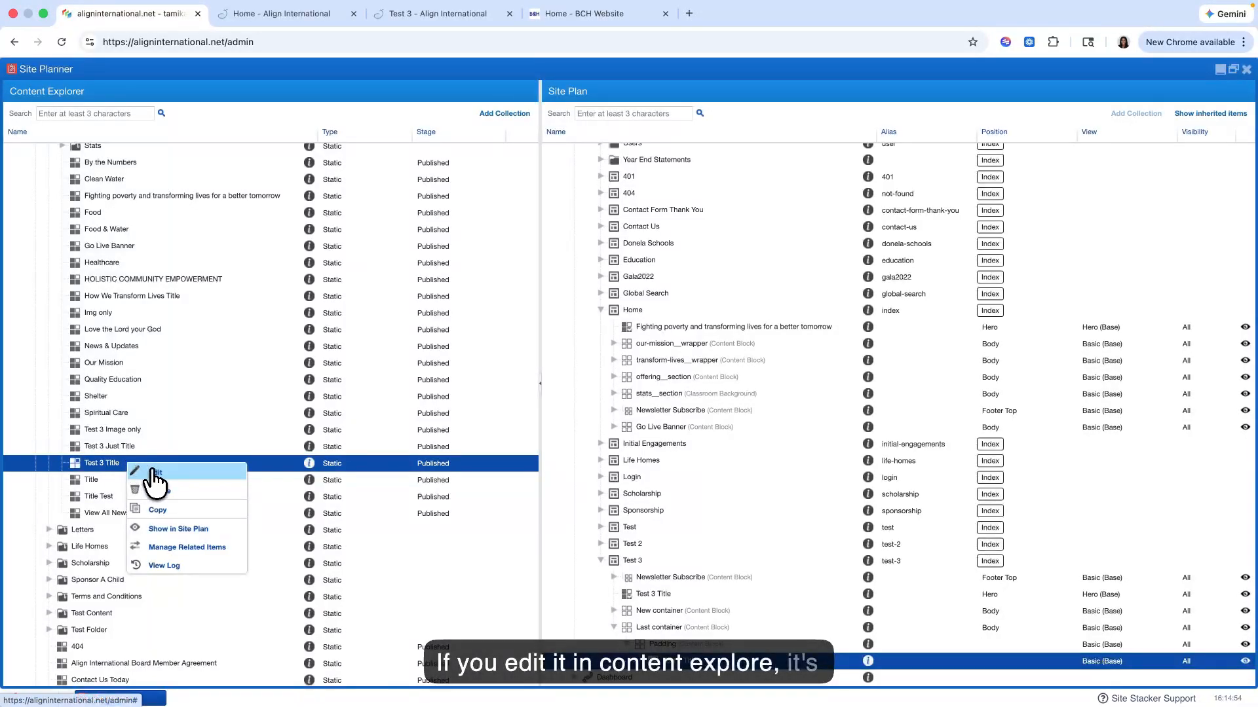
click(156, 475)
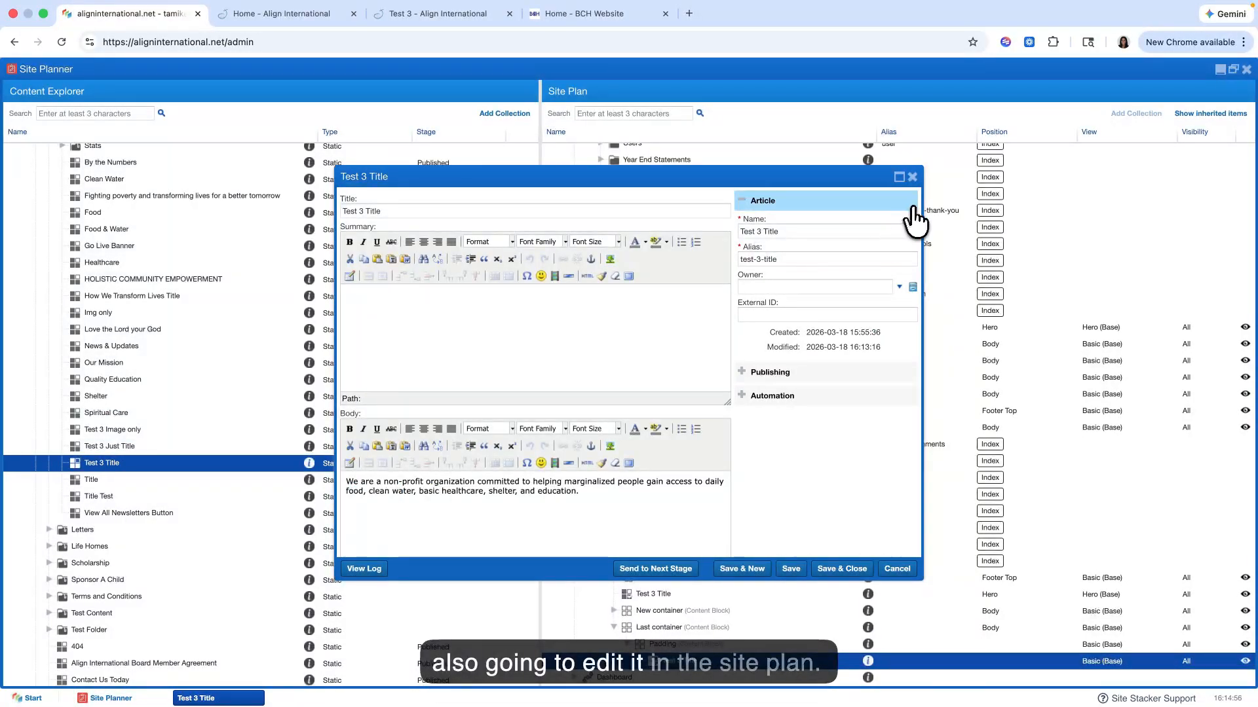
click(912, 177)
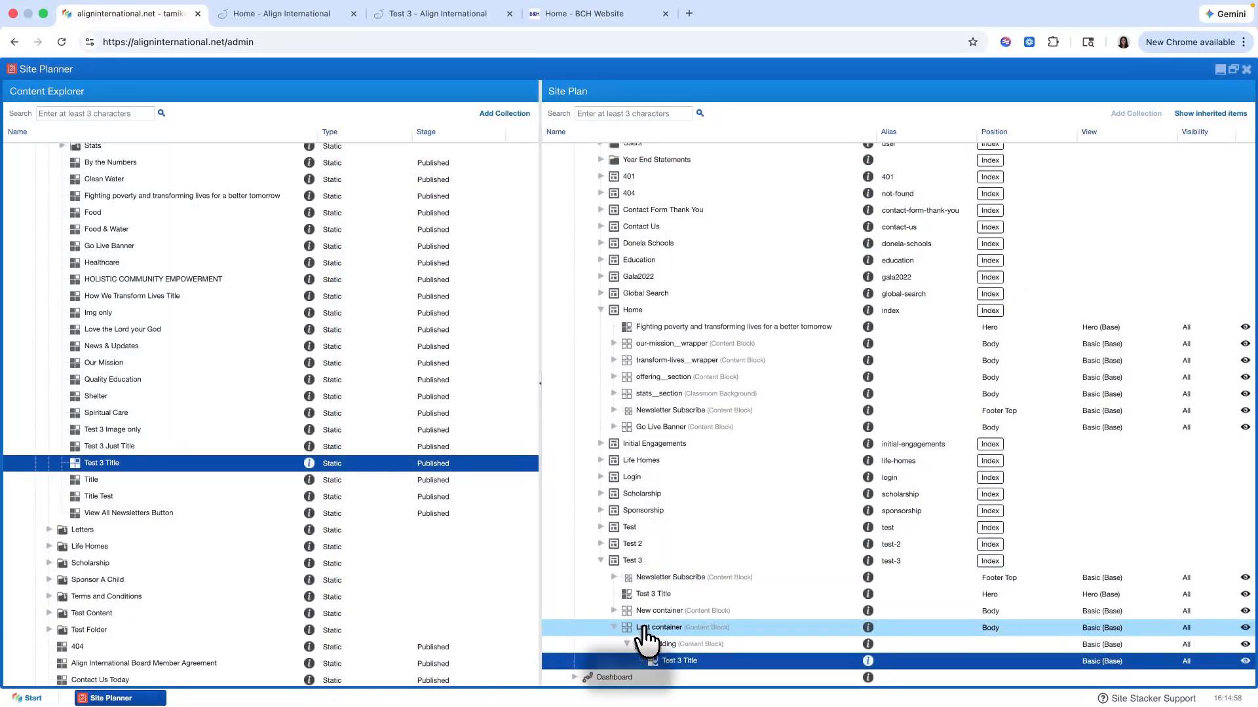
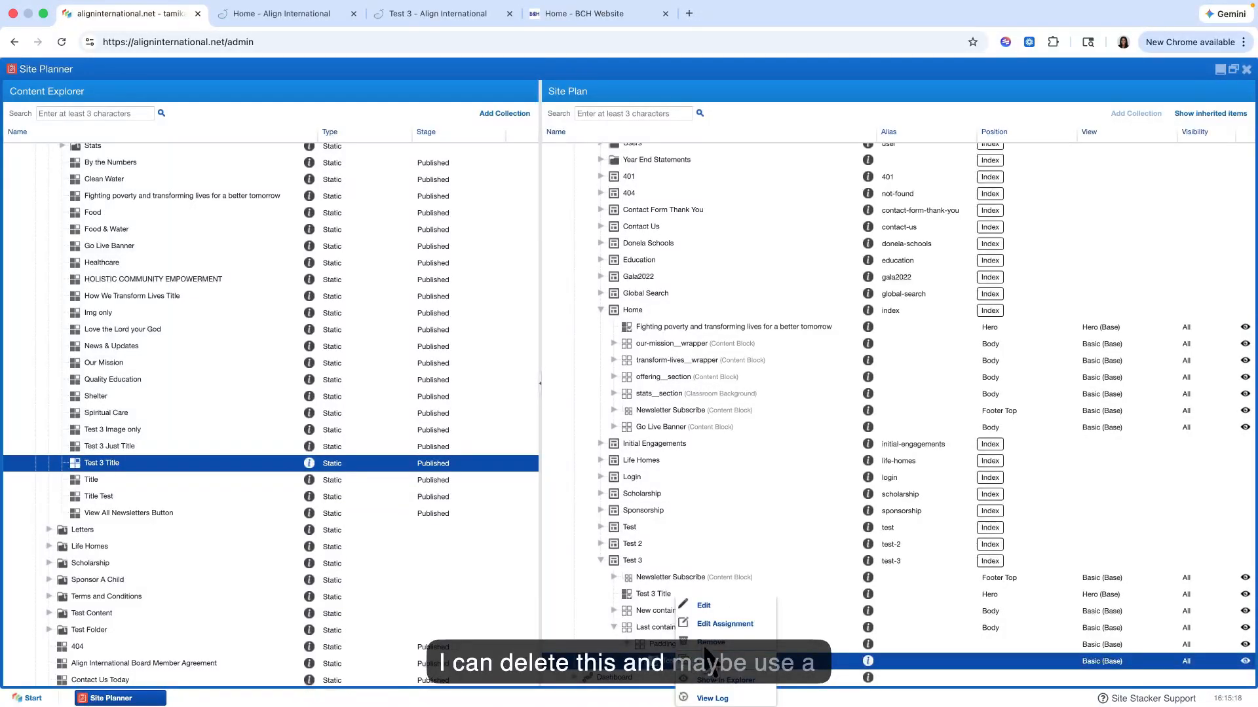
Step: Remove the Test 3 Title content from the Padding block nested in Last container and confirm the removal
click(705, 645)
click(600, 413)
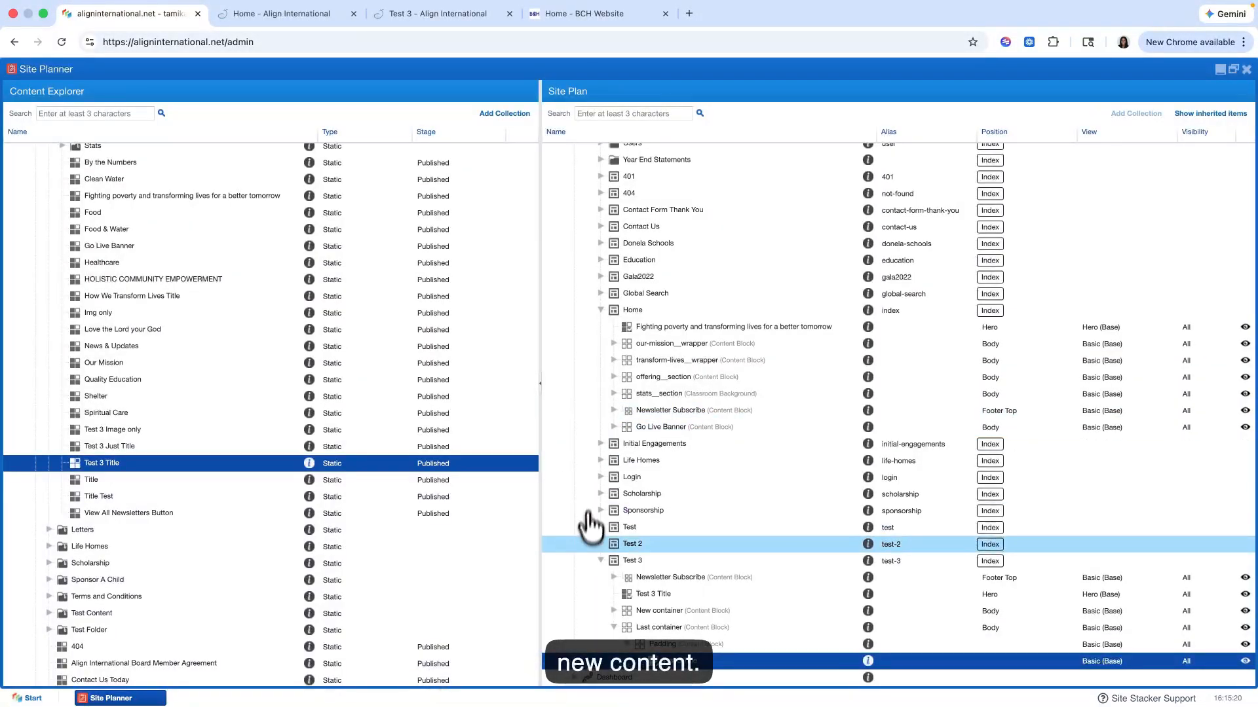
scroll(155, 464, up, 3)
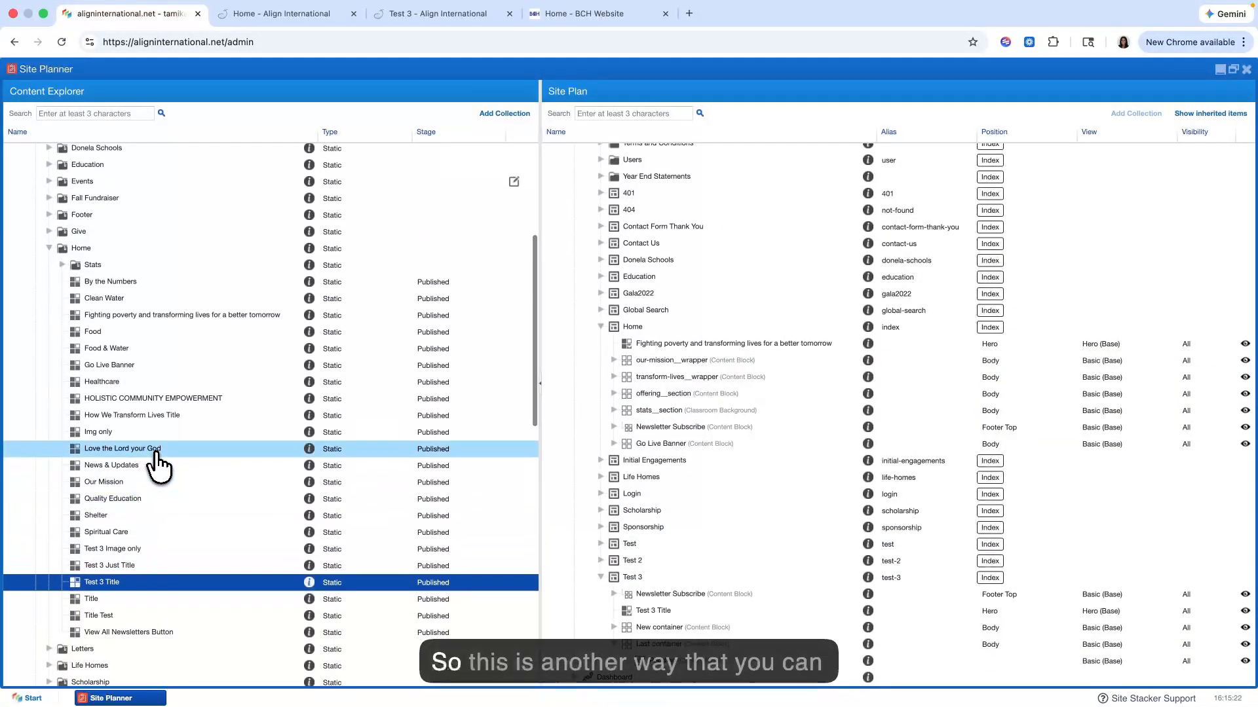
scroll(131, 514, down, 1)
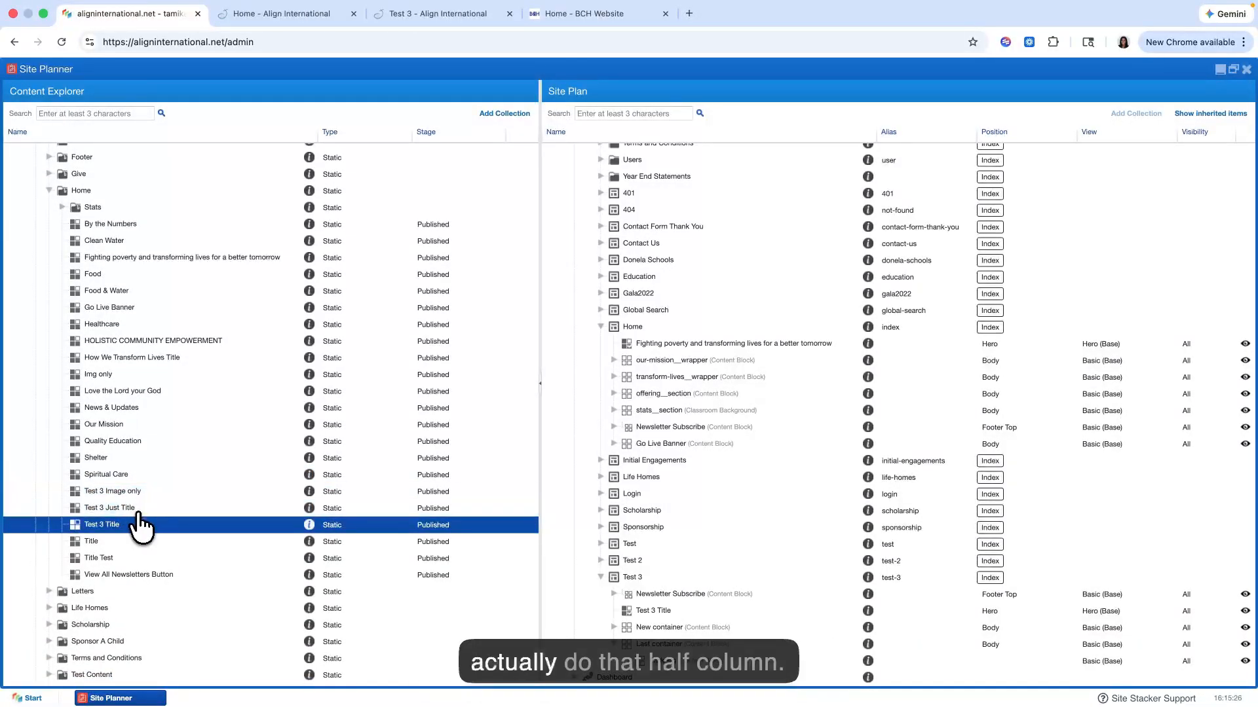
drag(135, 522, 671, 649)
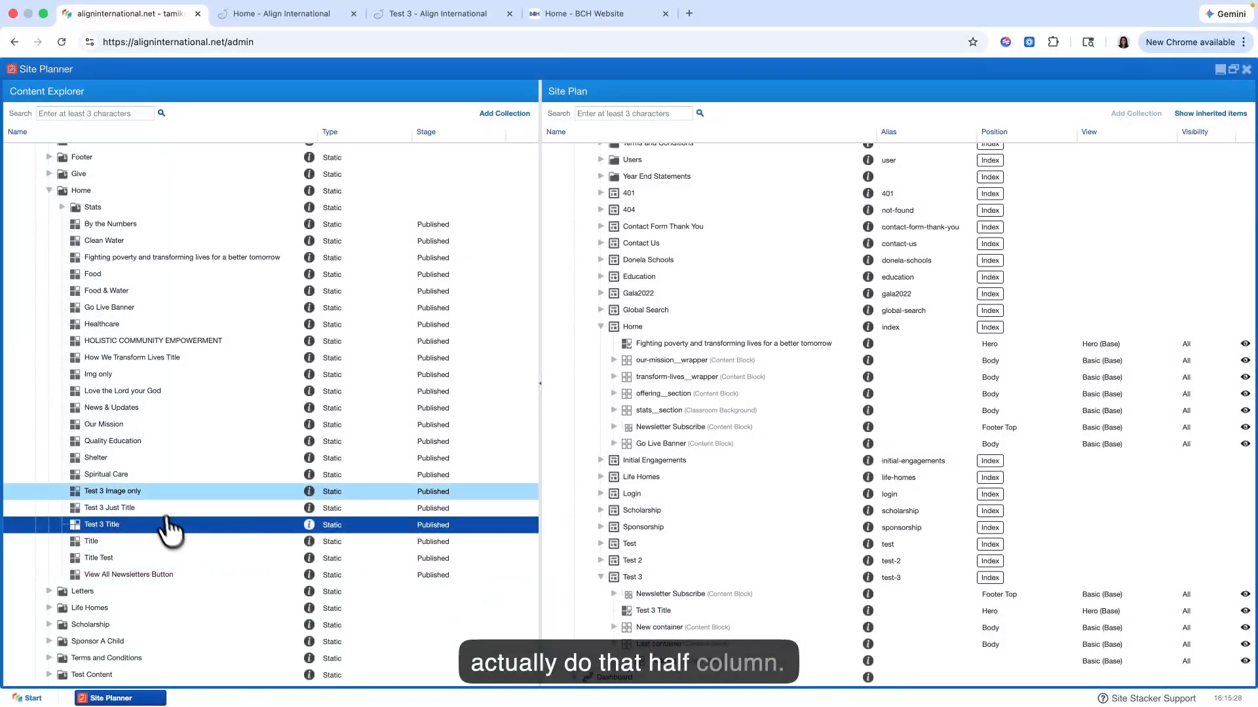
scroll(157, 503, up, 1)
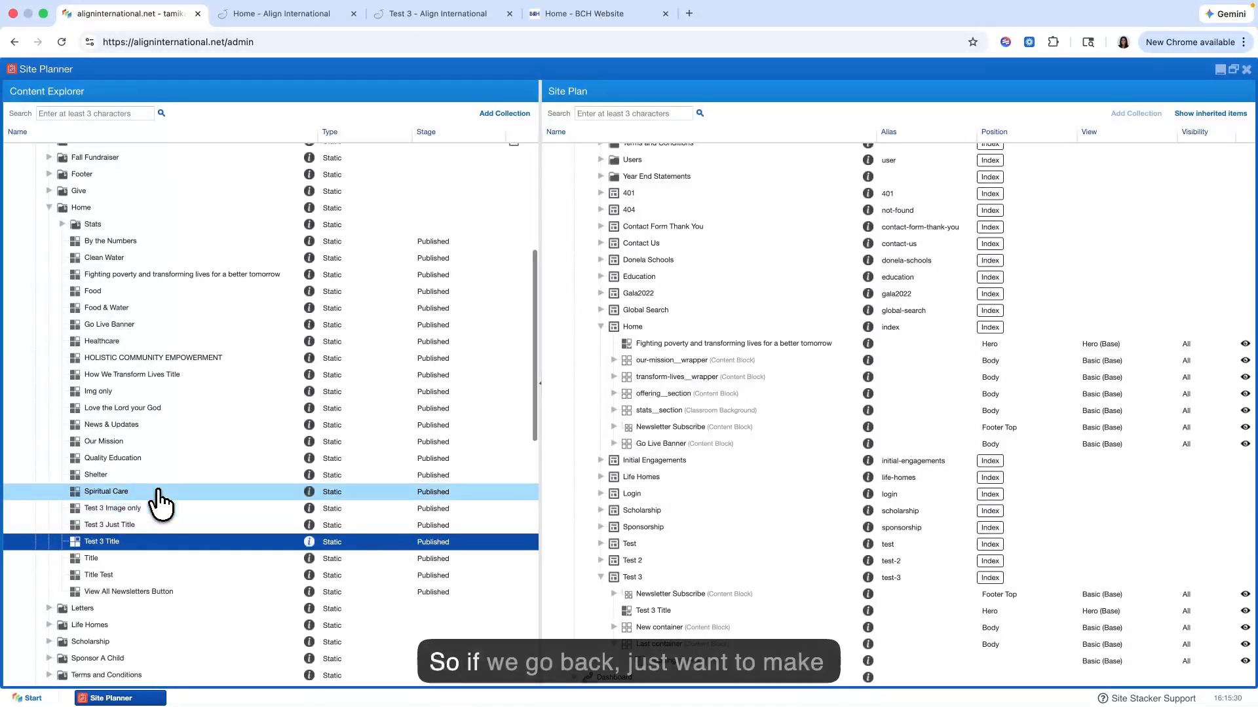
Step: Reload the live Test 3 page, check the Last container section for the removed content, and return to Site Planner
click(434, 14)
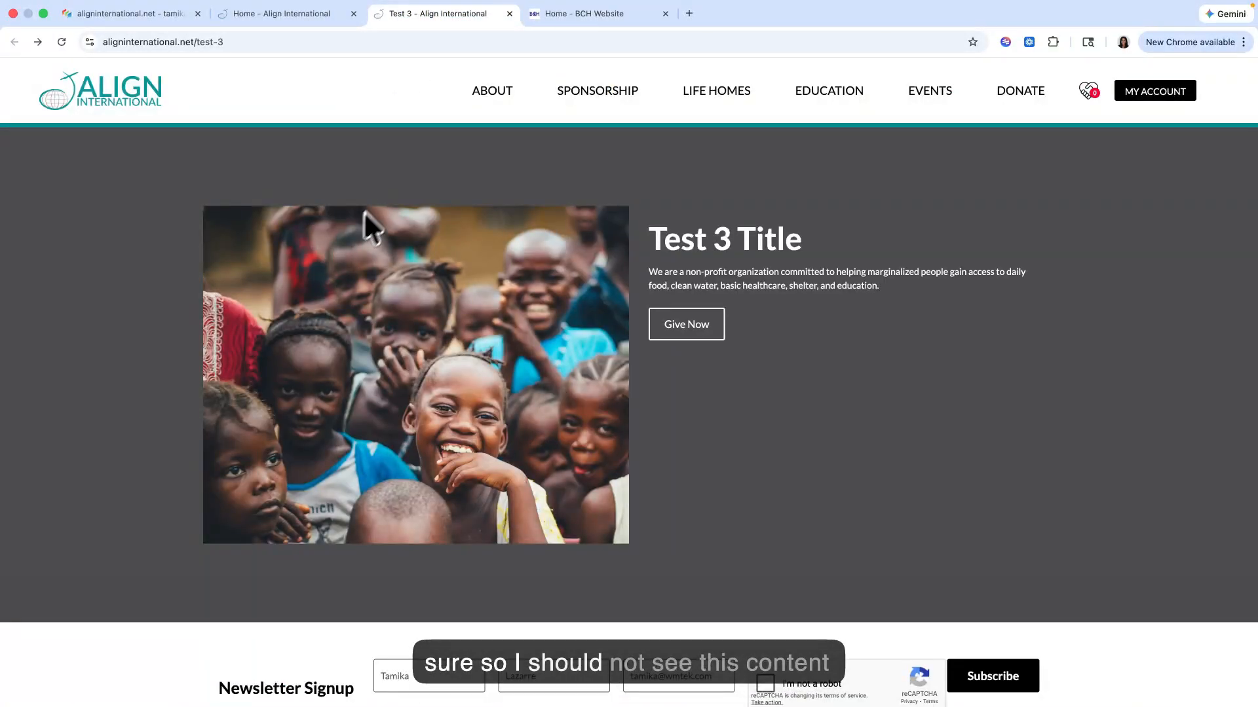
key(super+r)
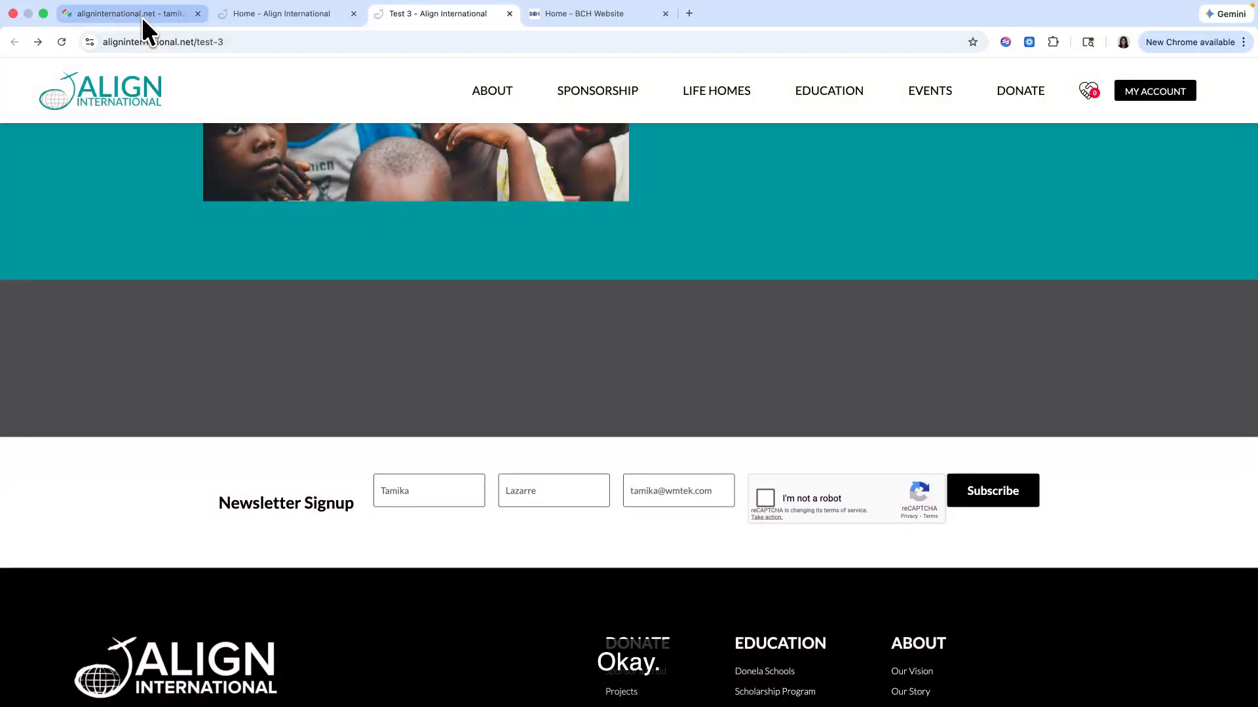
click(142, 14)
Step: Assign the Content Block wrapper from the 10 Wrapper folder inside Last container's Padding block, using the Basic (Base) view
scroll(164, 507, down, 10)
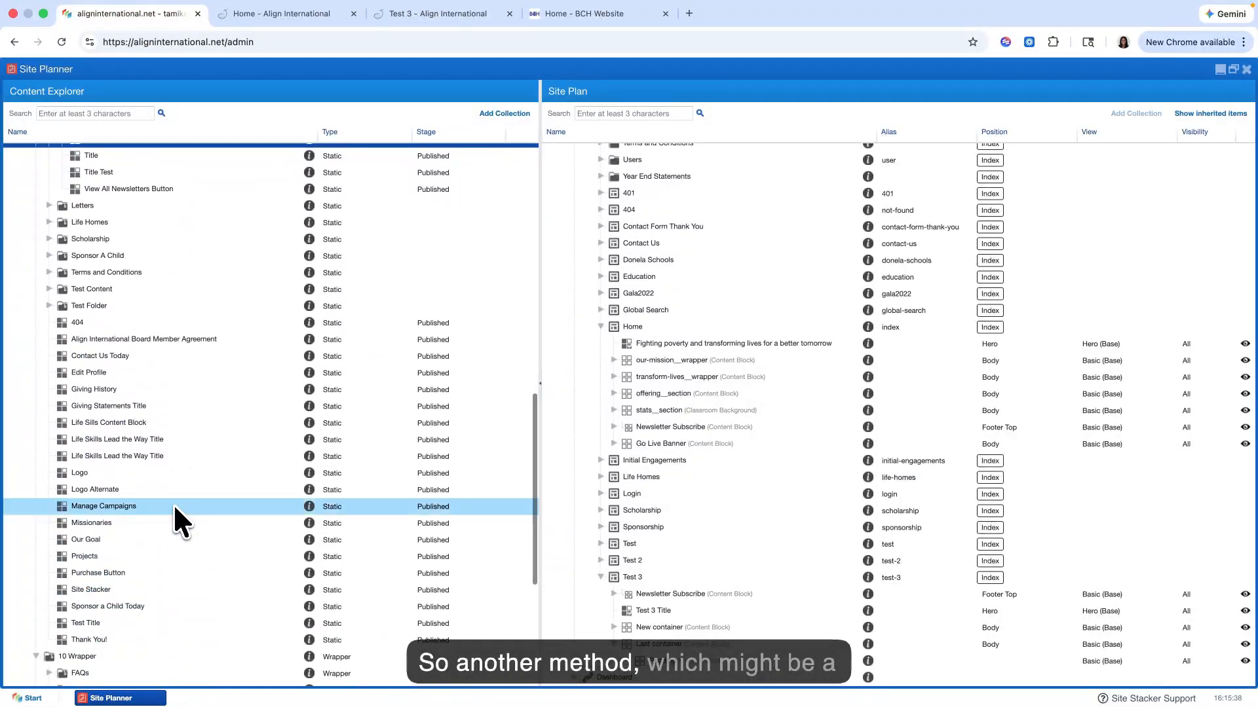
scroll(160, 542, down, 10)
scroll(161, 544, down, 3)
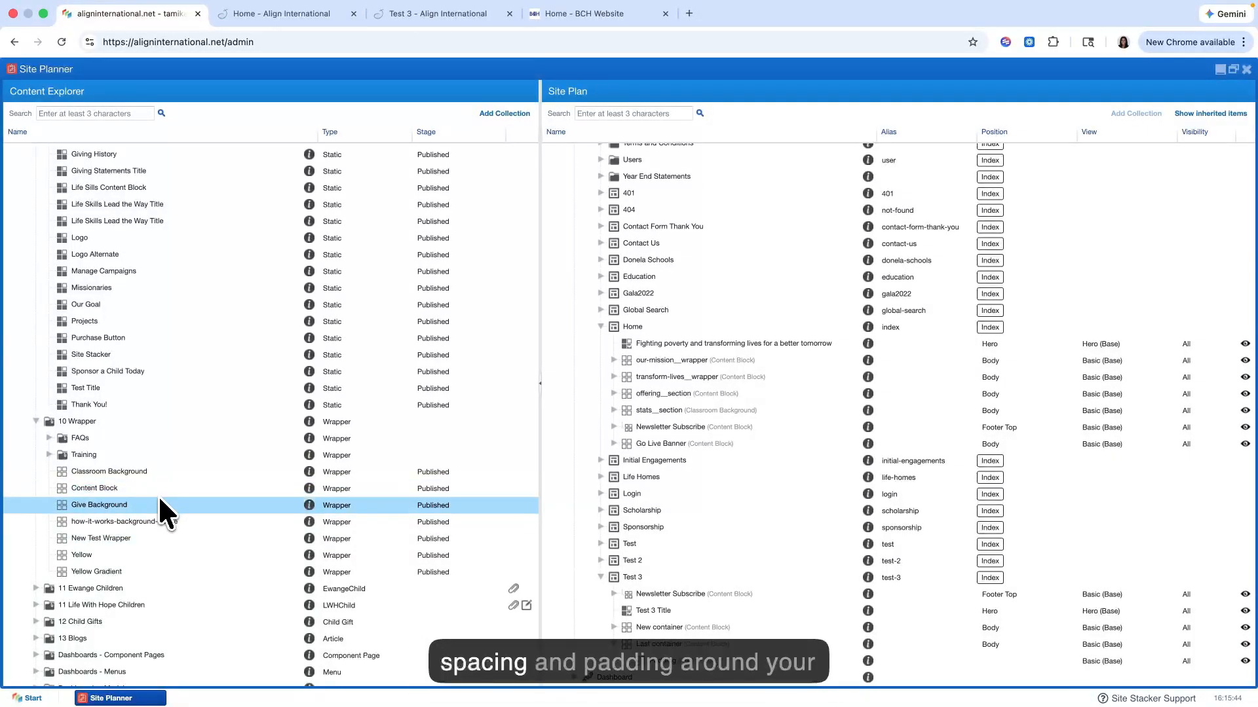
drag(162, 488, 670, 673)
click(581, 288)
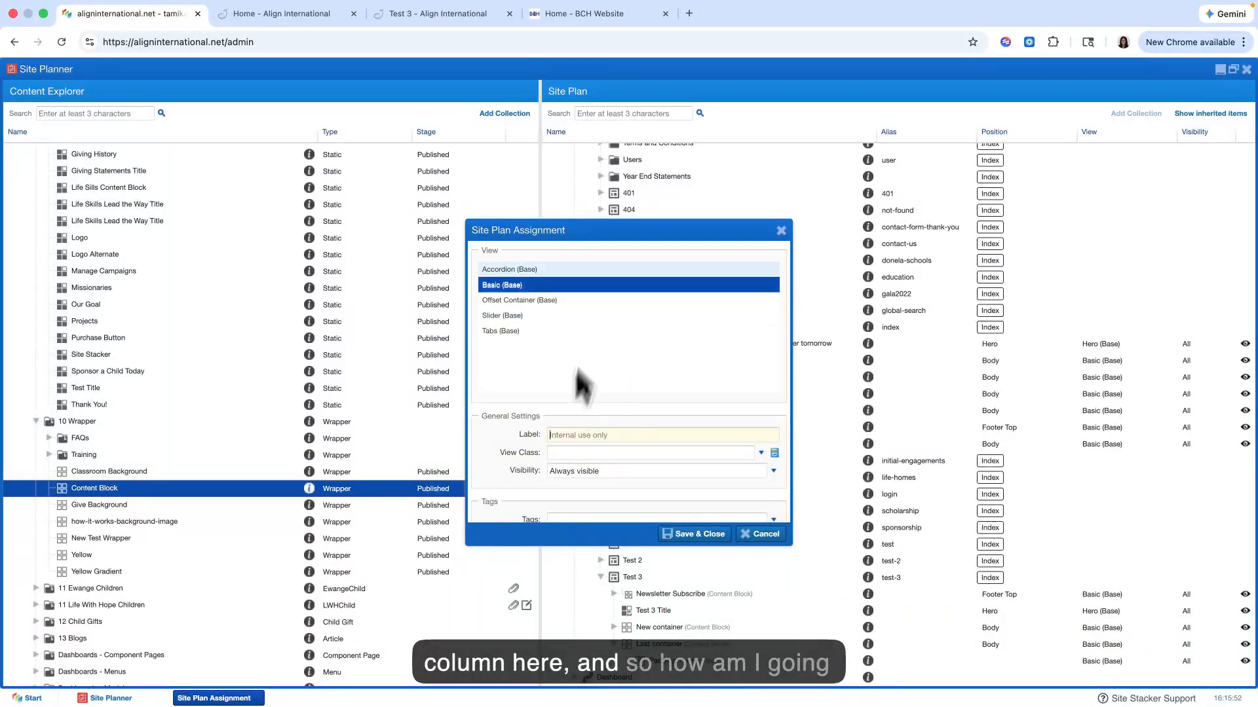
Step: Label the new Content Block assignment 1/2 col
drag(618, 235, 541, 235)
click(528, 438)
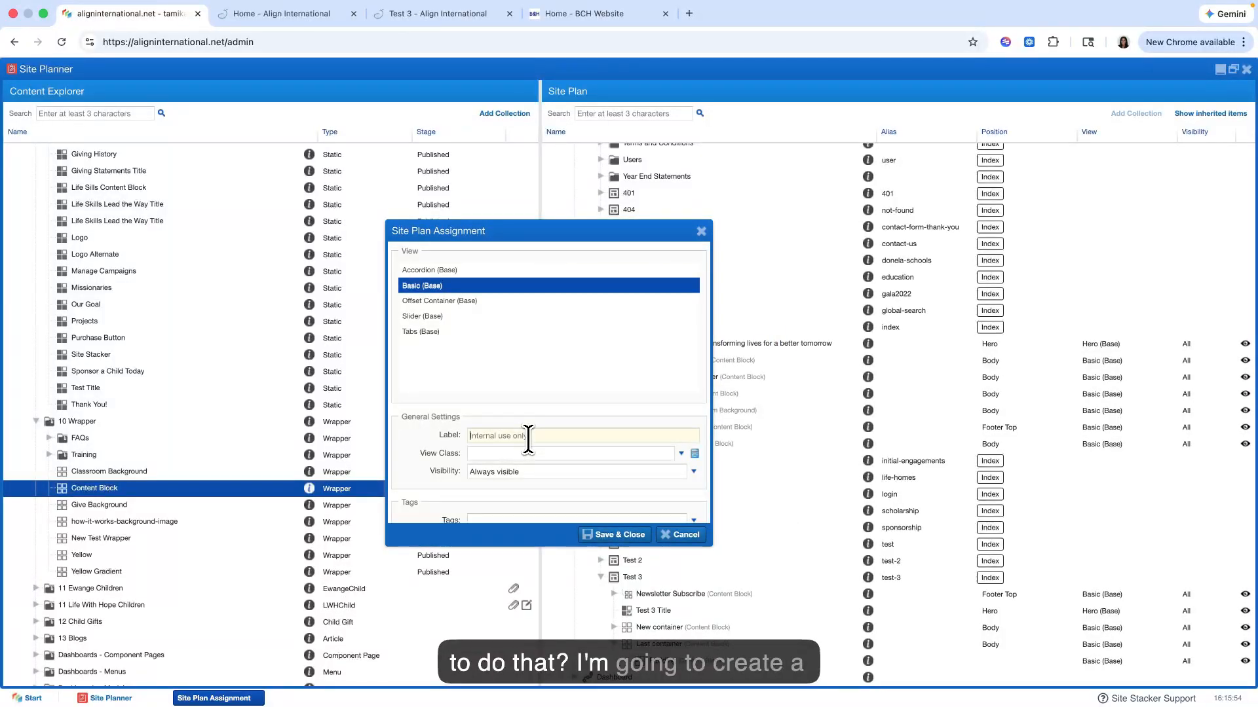
text(1/2 col)
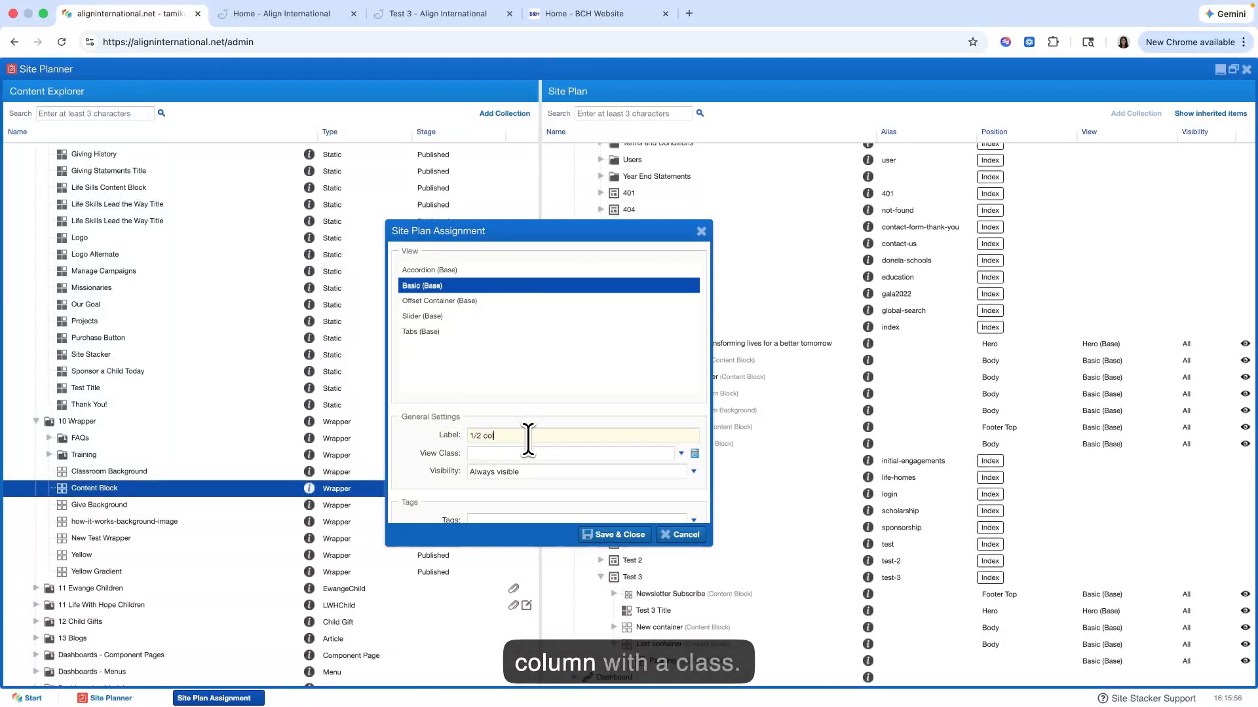
Step: Give the 1/2 col assignment the 1/2 Width Column view class
click(525, 453)
scroll(522, 552, down, 5)
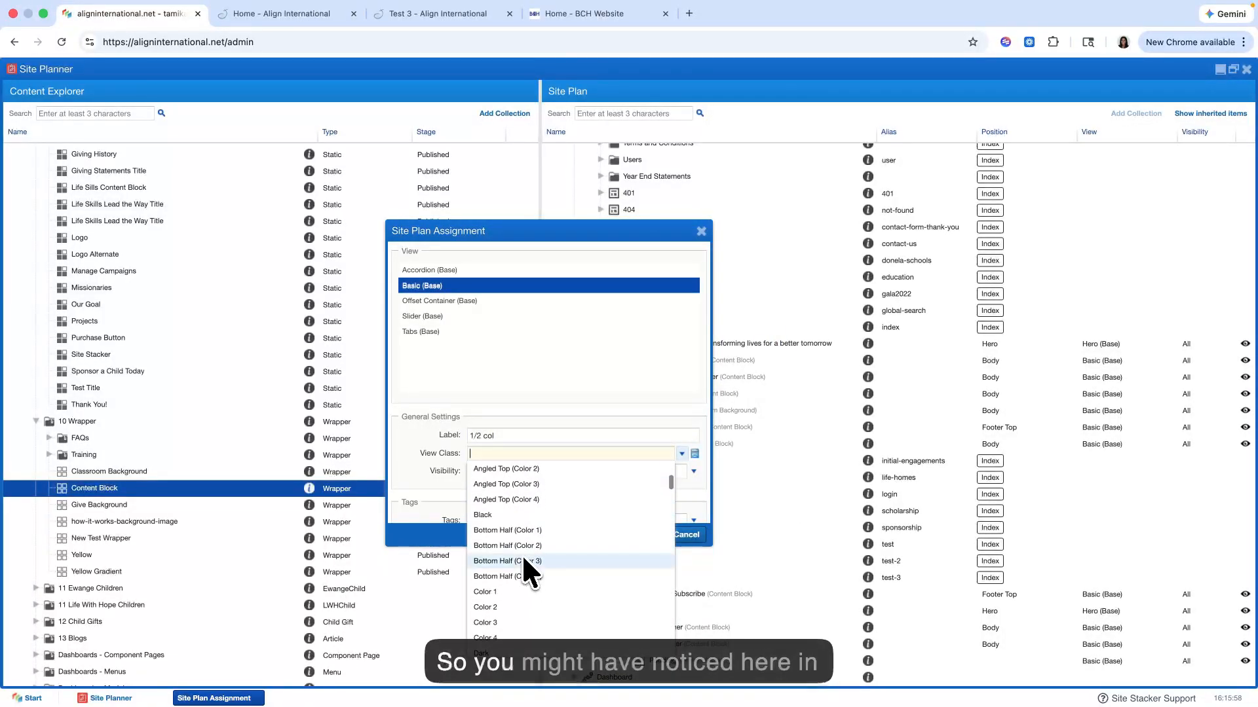
scroll(518, 563, down, 3)
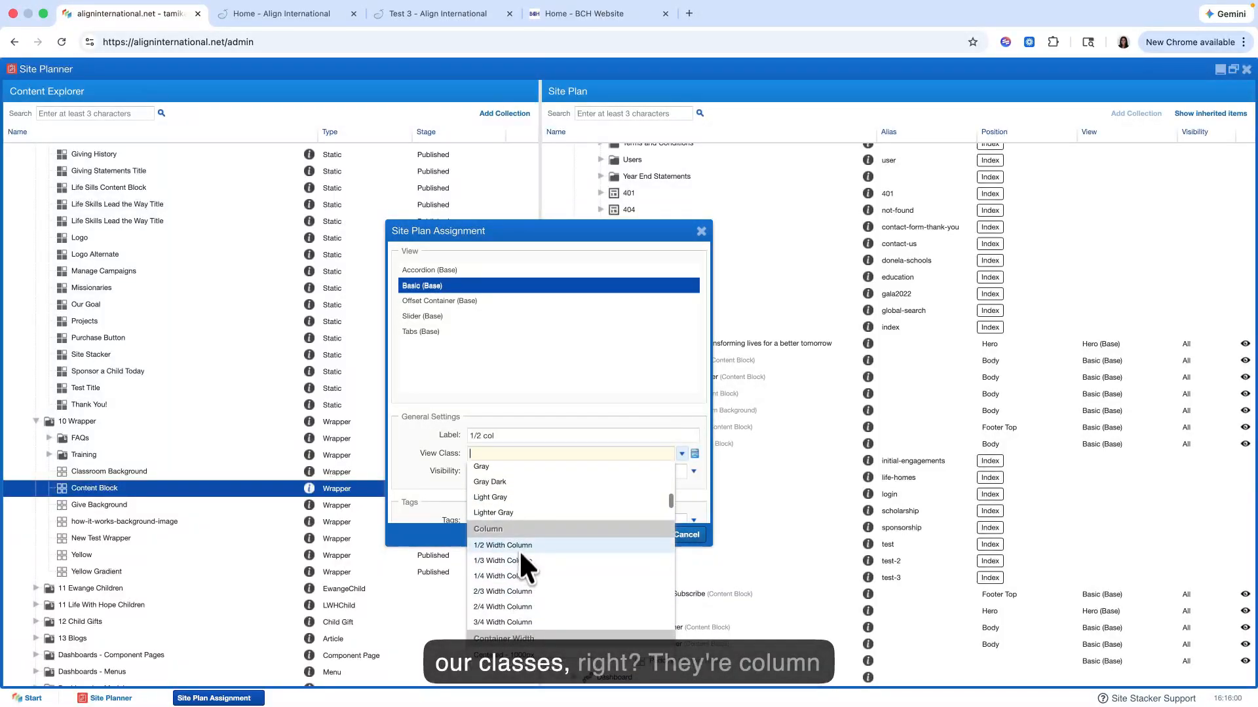
click(694, 453)
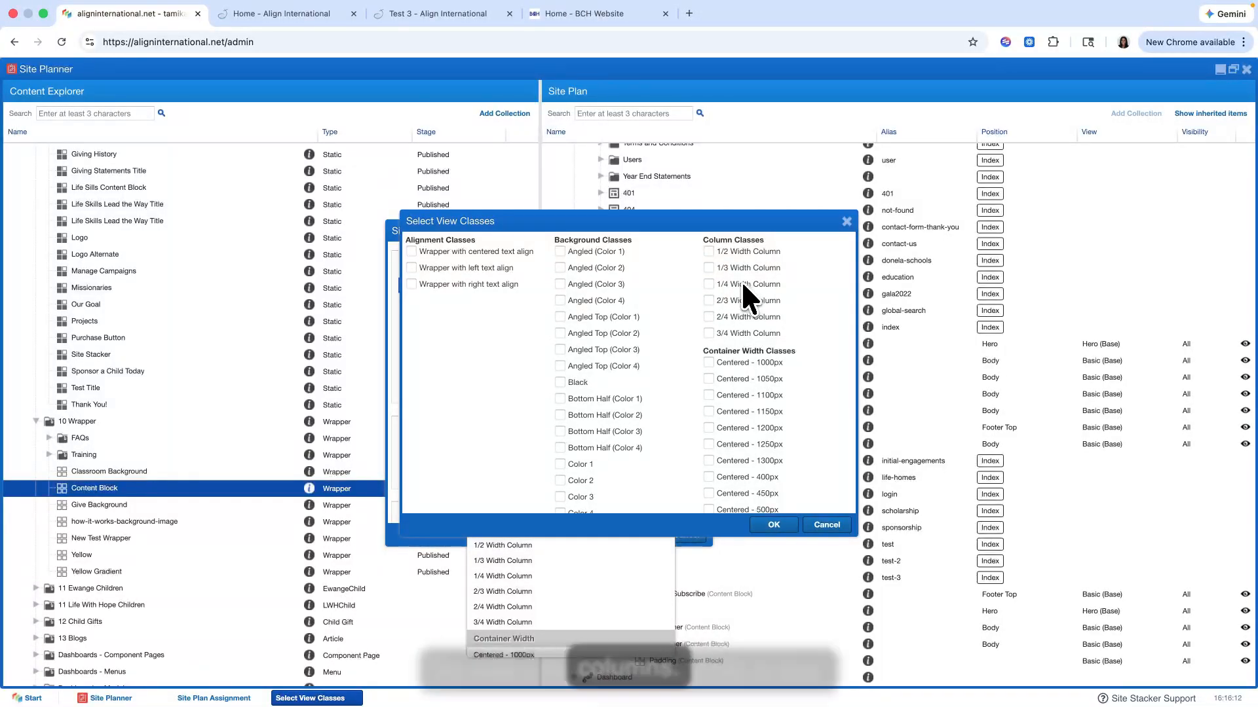
click(708, 251)
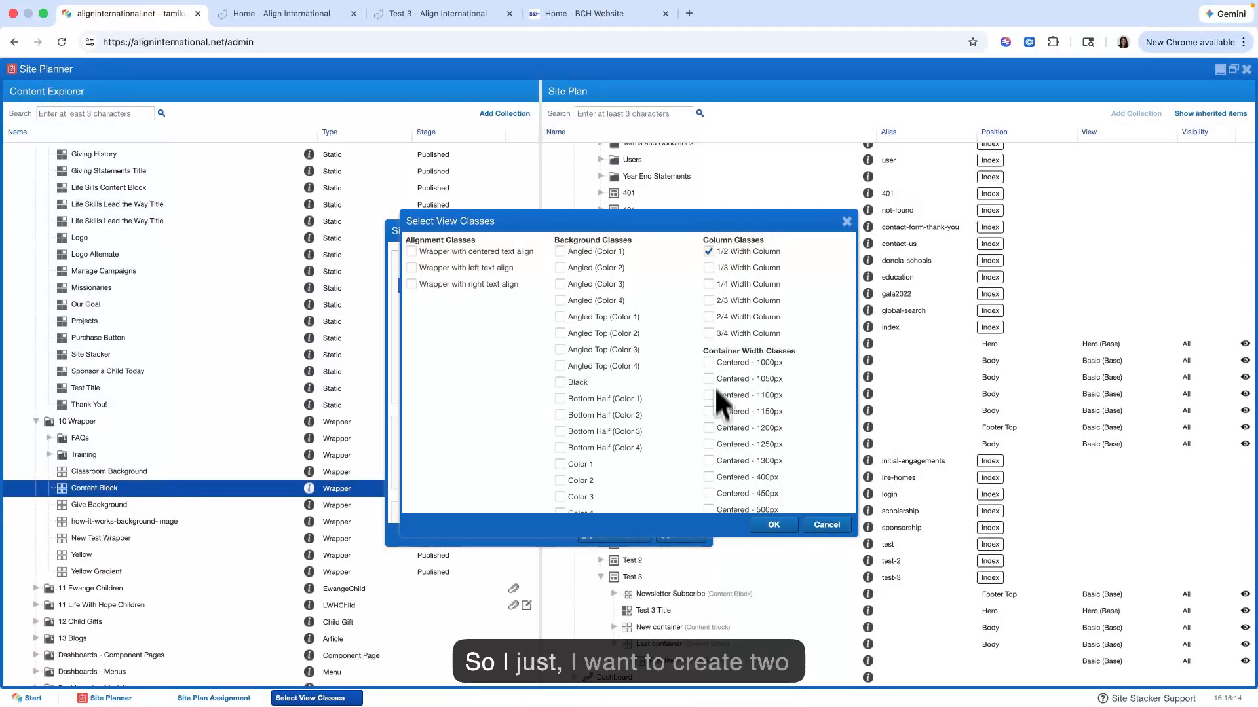
click(771, 526)
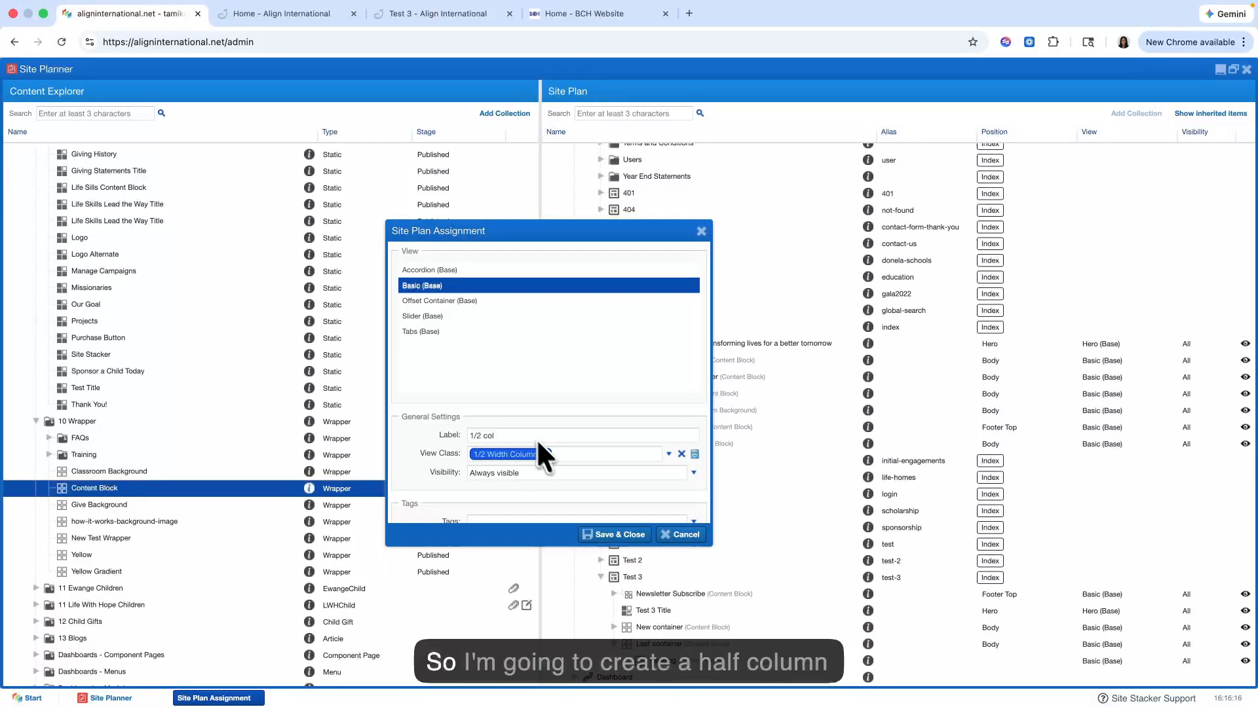
Step: Add the Padding - Sides, Bottom and Top, Padding Horizontal x 5 and a Padding Vertical class to 1/2 col, and save the assignment
click(608, 454)
scroll(562, 524, down, 10)
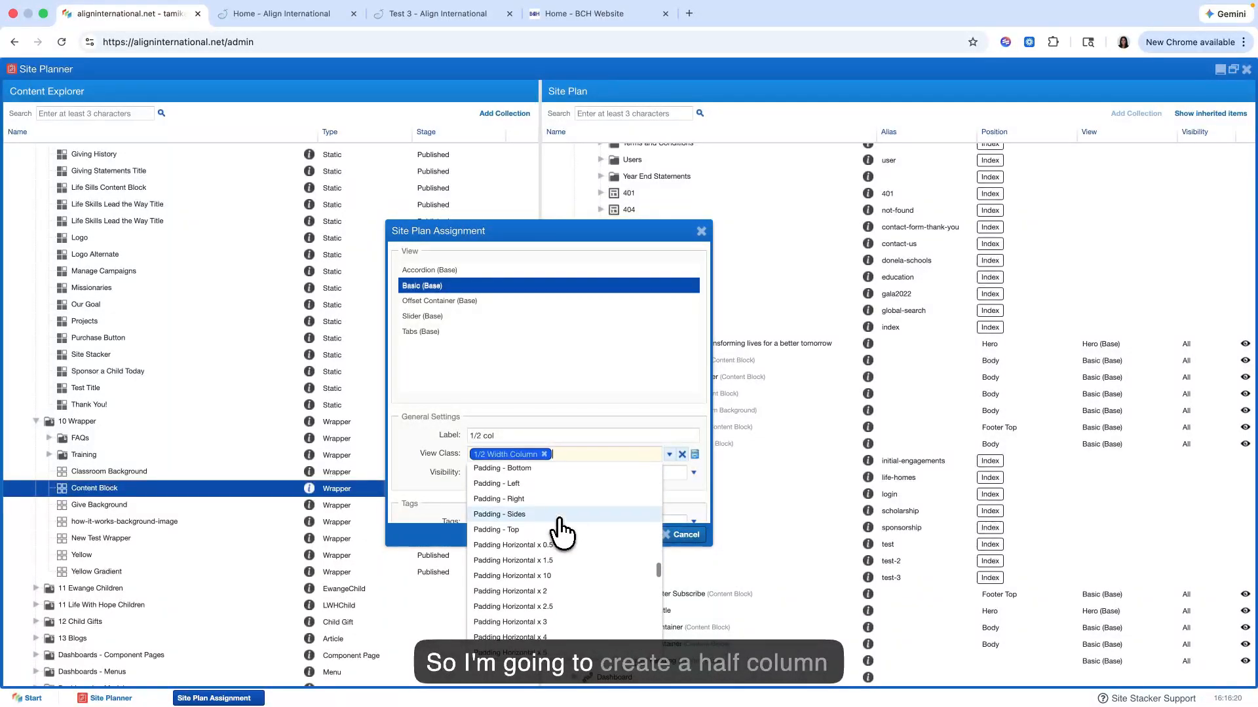
scroll(561, 532, down, 1)
scroll(551, 521, up, 2)
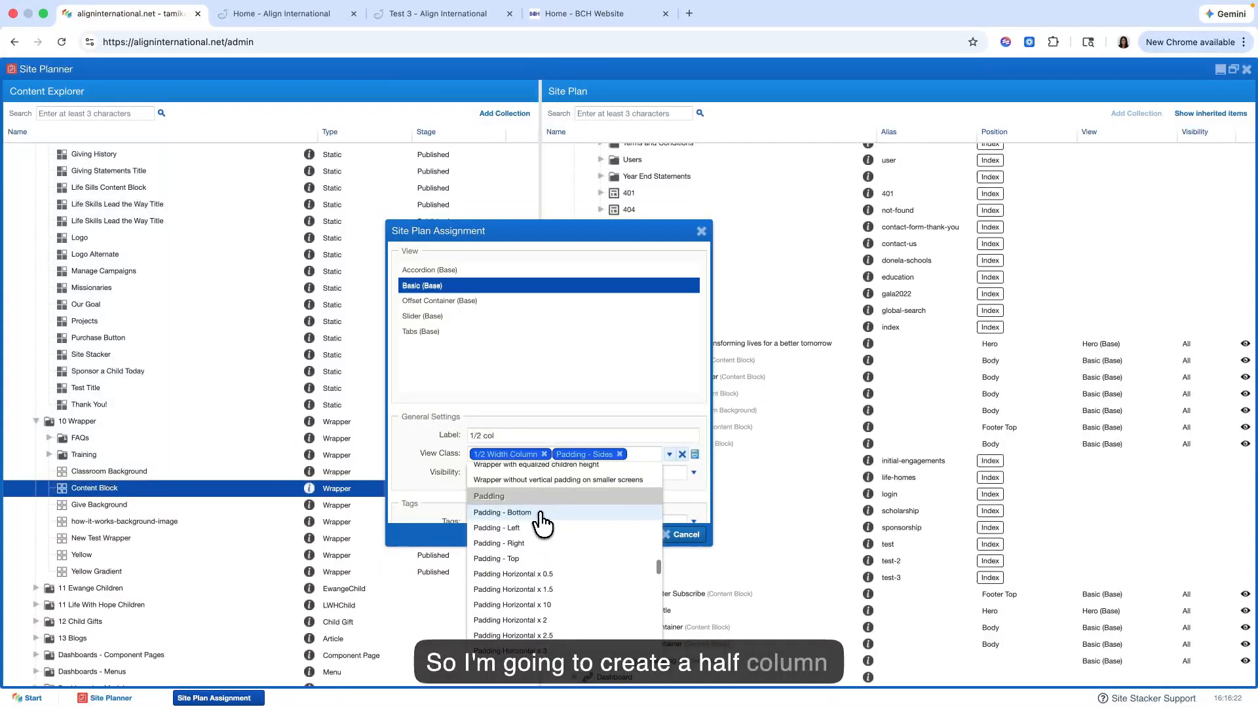
click(542, 513)
scroll(522, 566, down, 2)
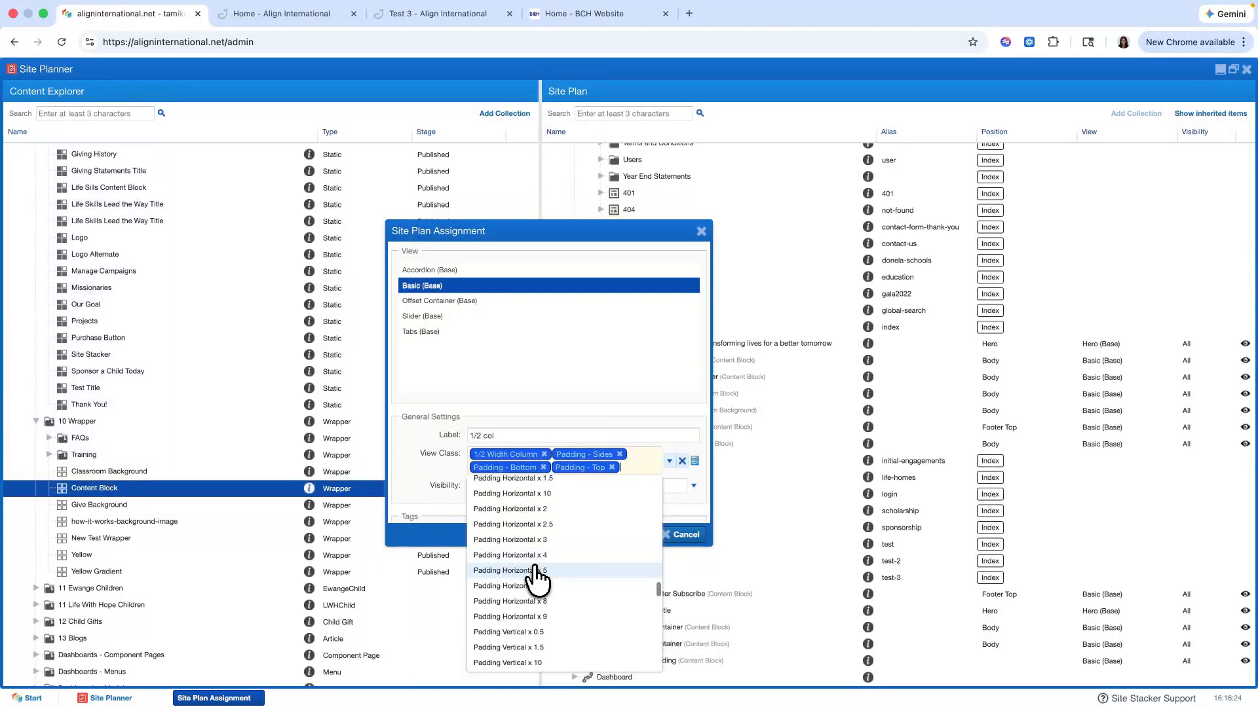
click(538, 581)
scroll(540, 583, down, 3)
click(538, 566)
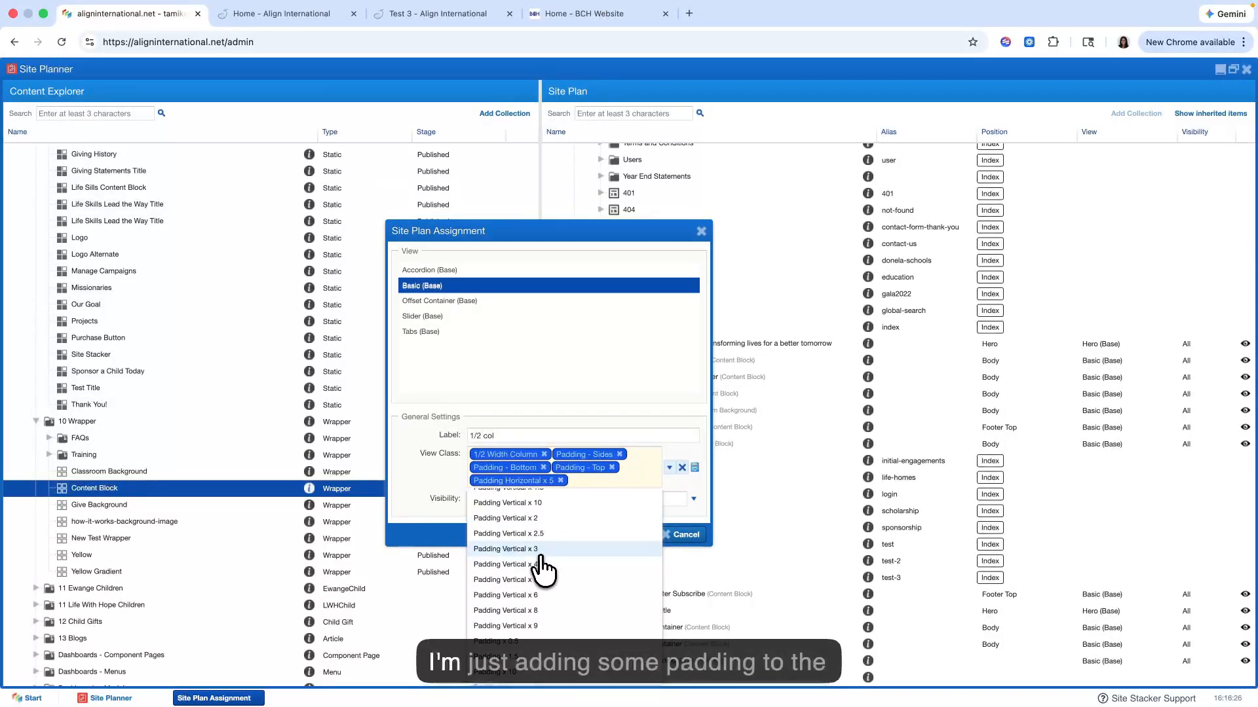
click(669, 467)
click(643, 535)
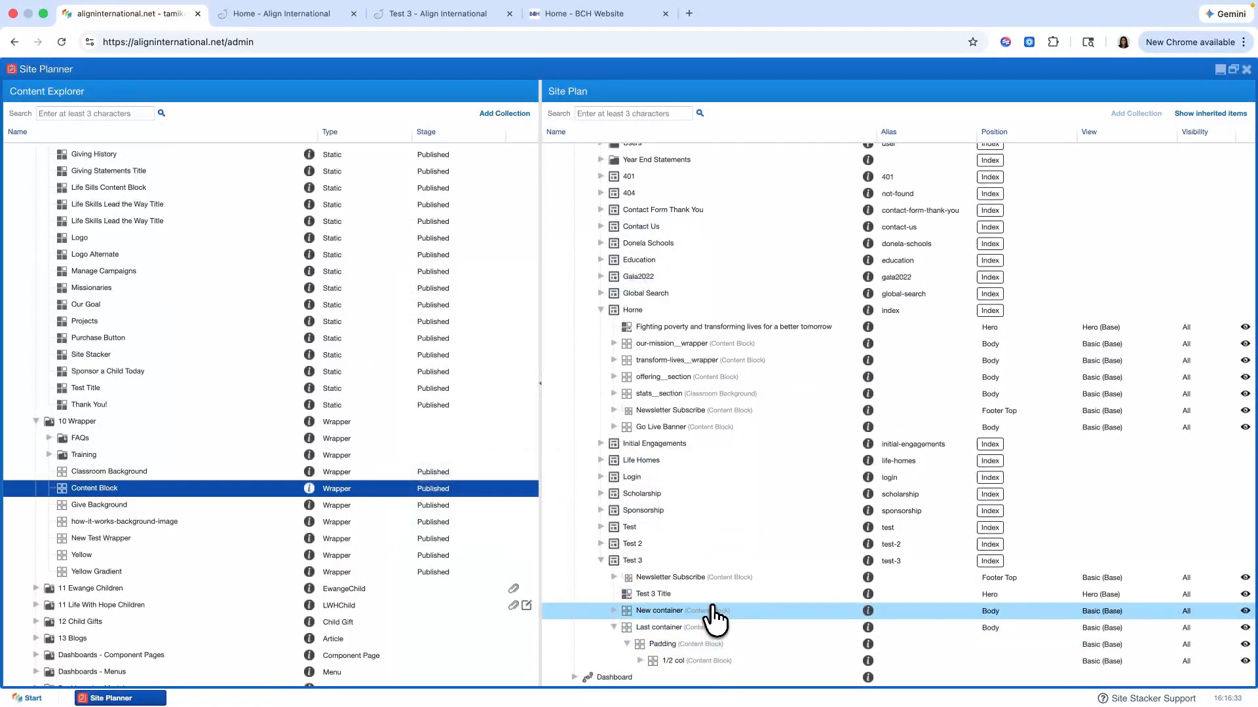
Step: Copy the 1/2 col block and paste the copy onto the Test 3 page
right_click(687, 665)
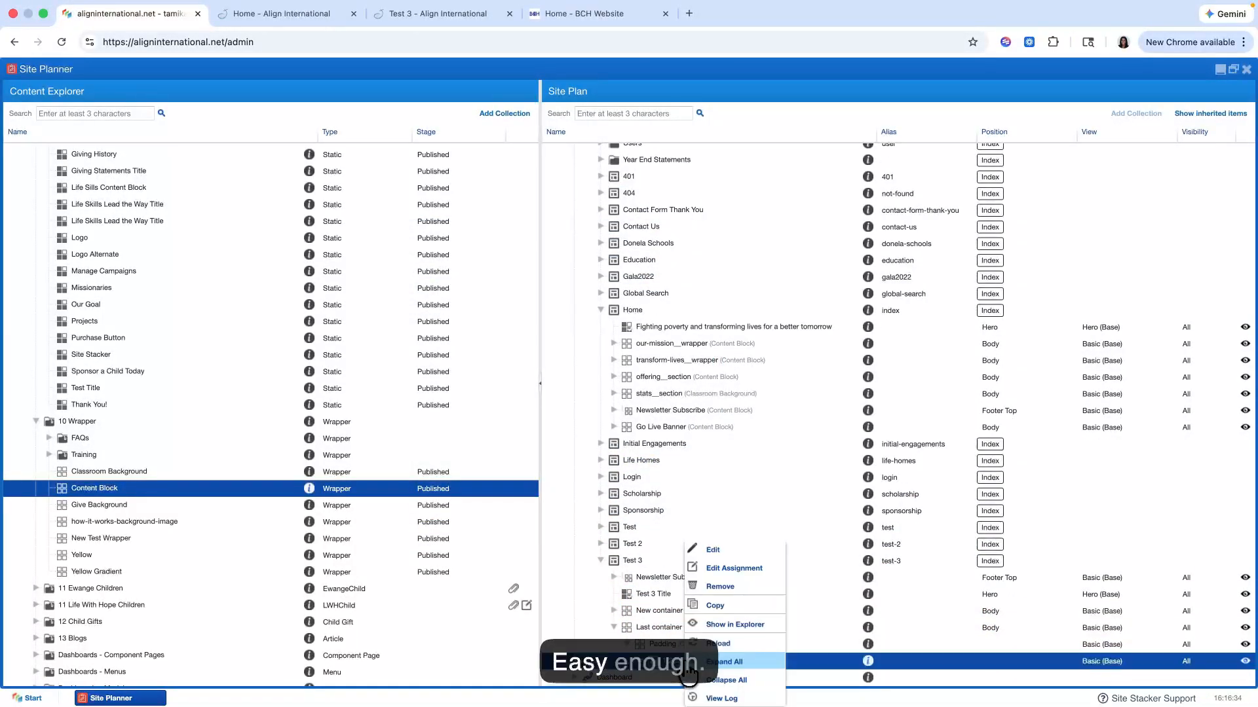
click(717, 606)
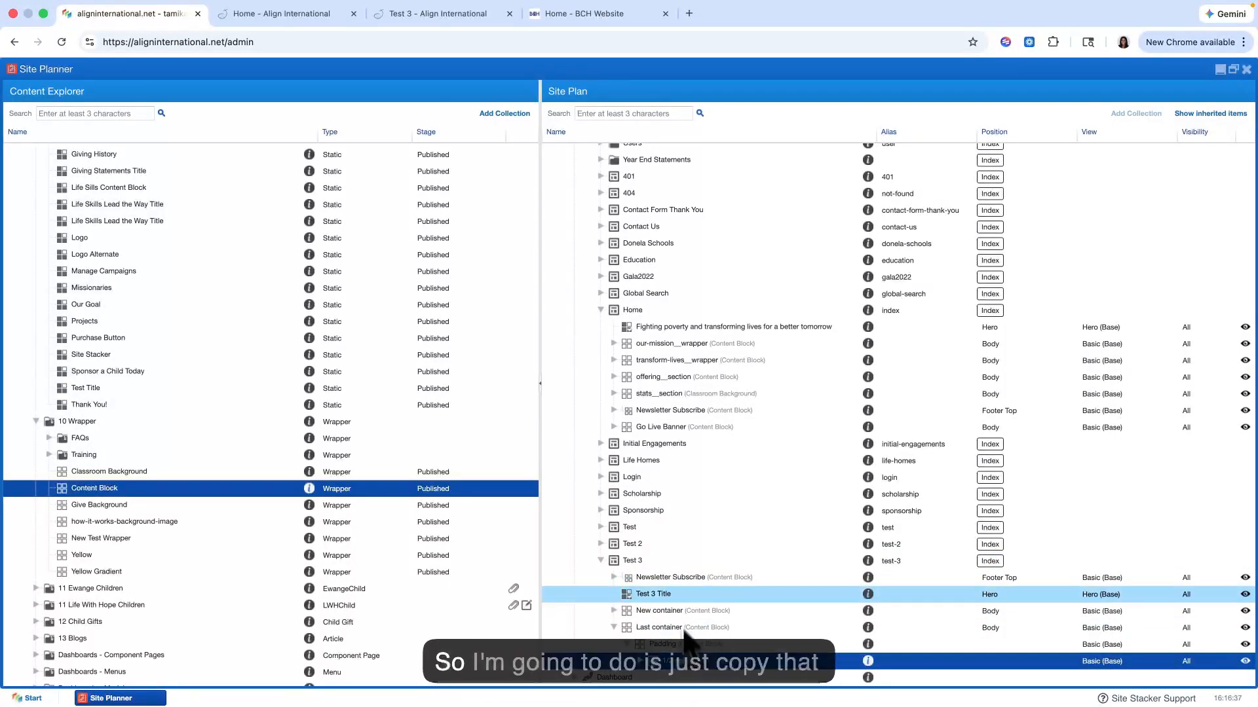
right_click(668, 565)
click(714, 625)
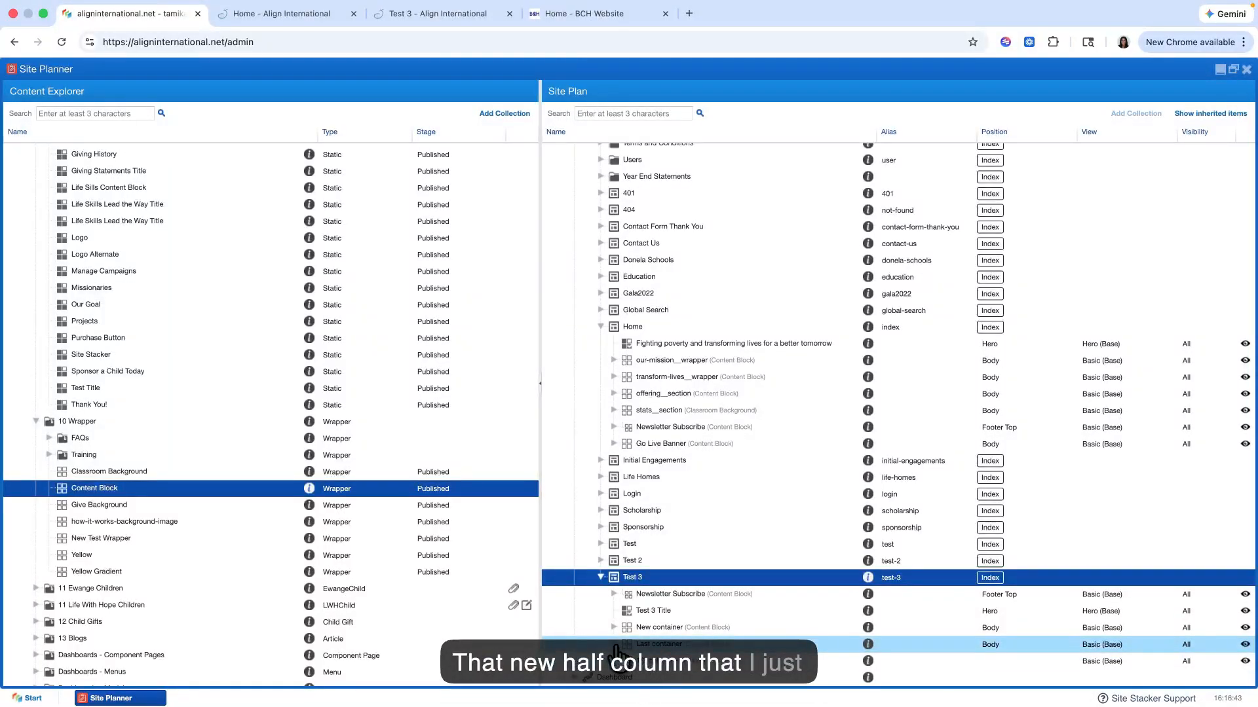
Step: Move the pasted 1/2 col block into the Padding block of Last container, alongside the original 1/2 col
scroll(645, 642, down, 1)
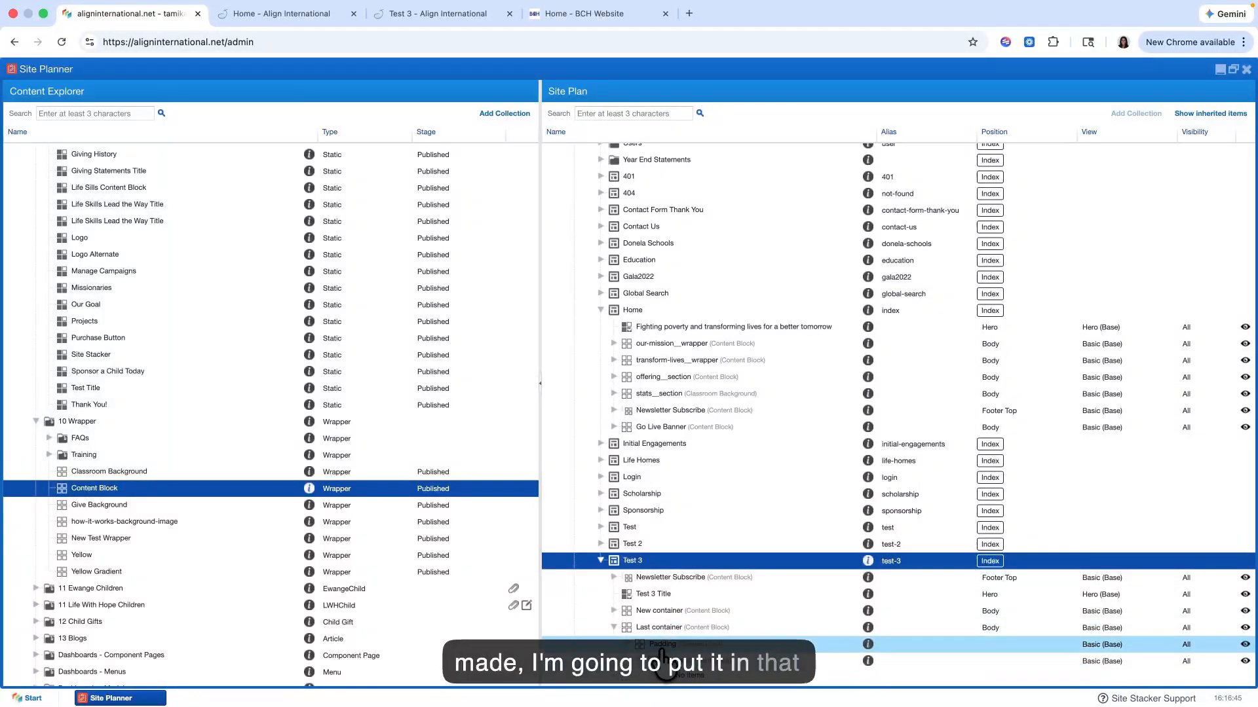
scroll(672, 652, down, 2)
drag(660, 663, 675, 624)
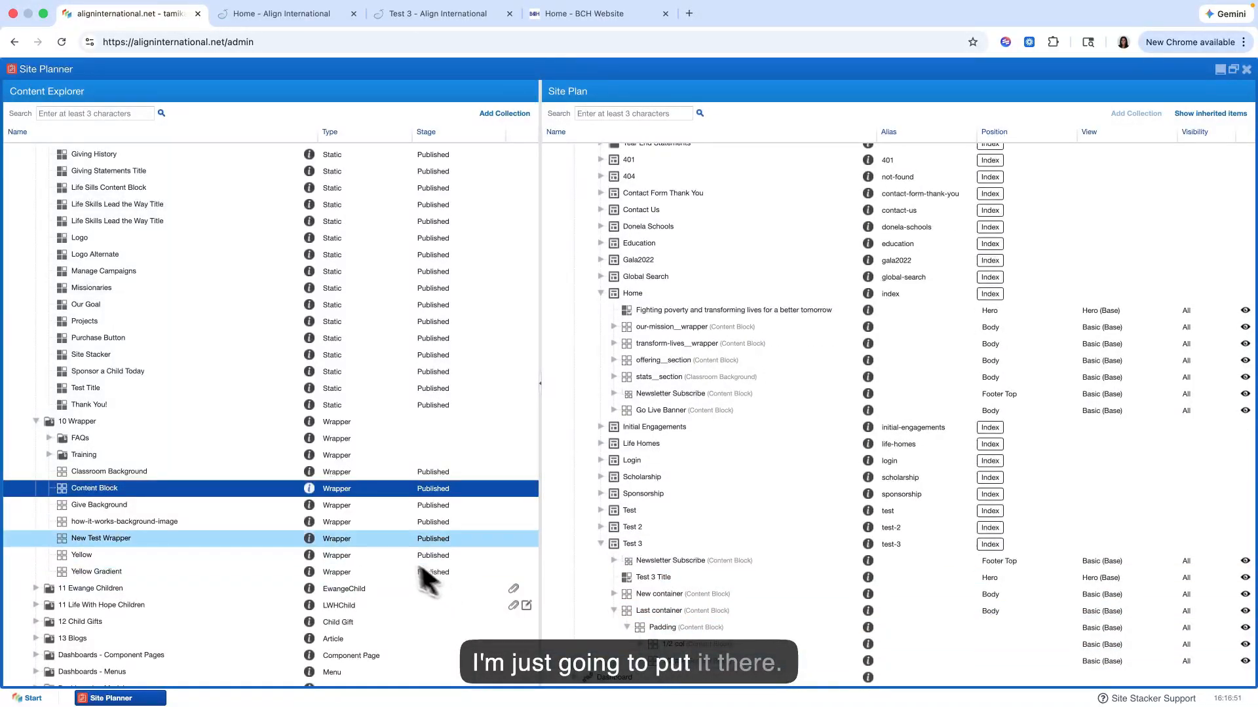
Step: Assign the Test 3 Title content from the Home folder inside the first 1/2 col block with the Basic (Base) view
scroll(277, 495, up, 15)
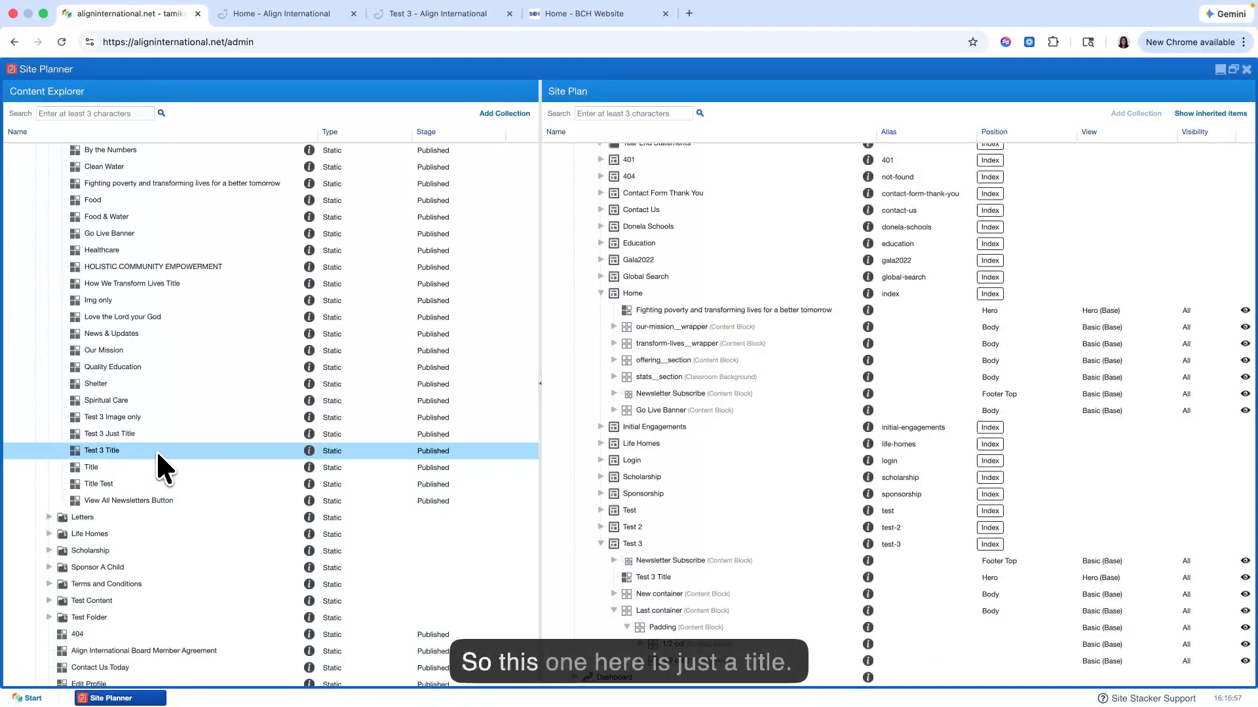
drag(145, 452, 704, 654)
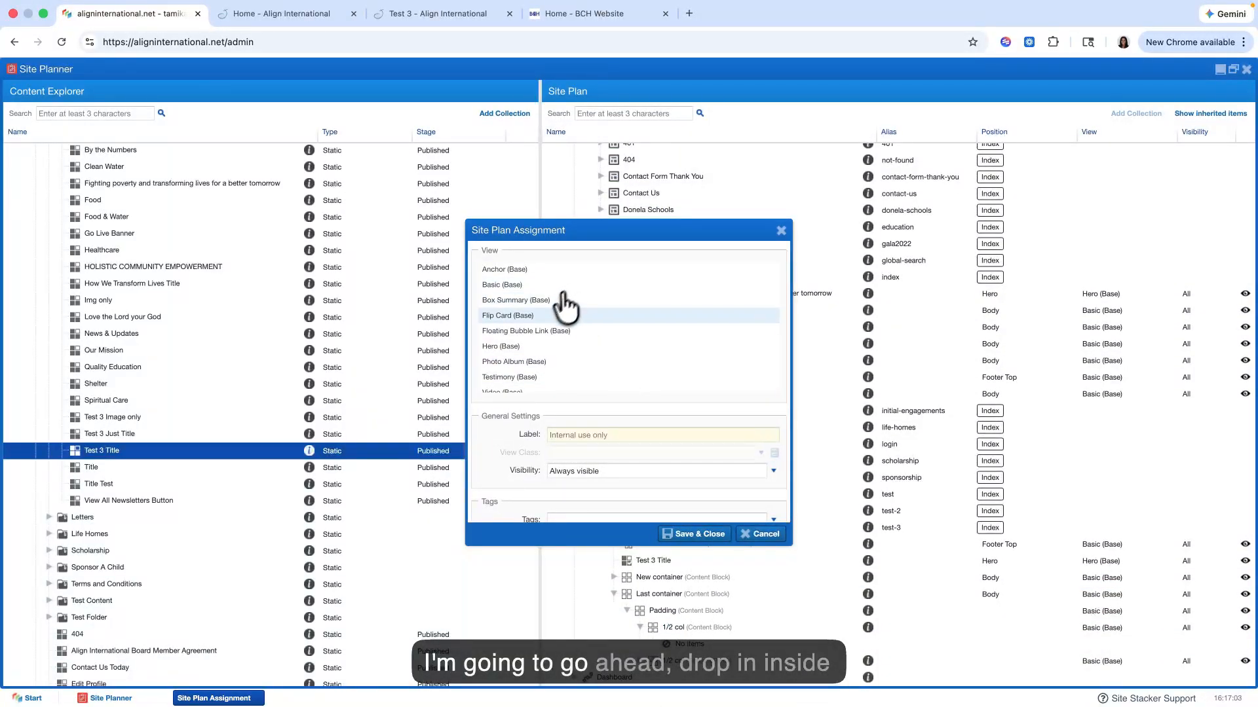
click(563, 286)
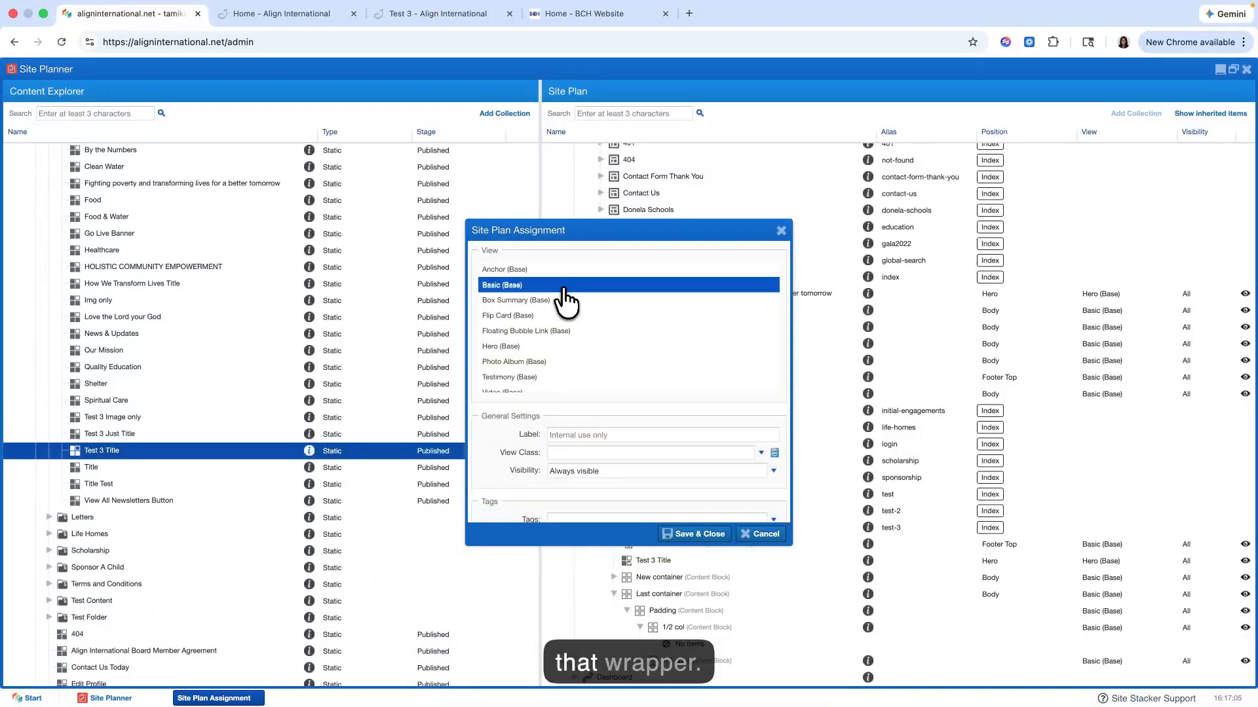
Step: Add the White text colour and H1 title view classes to the Test 3 Title assignment, and save and close it
click(583, 453)
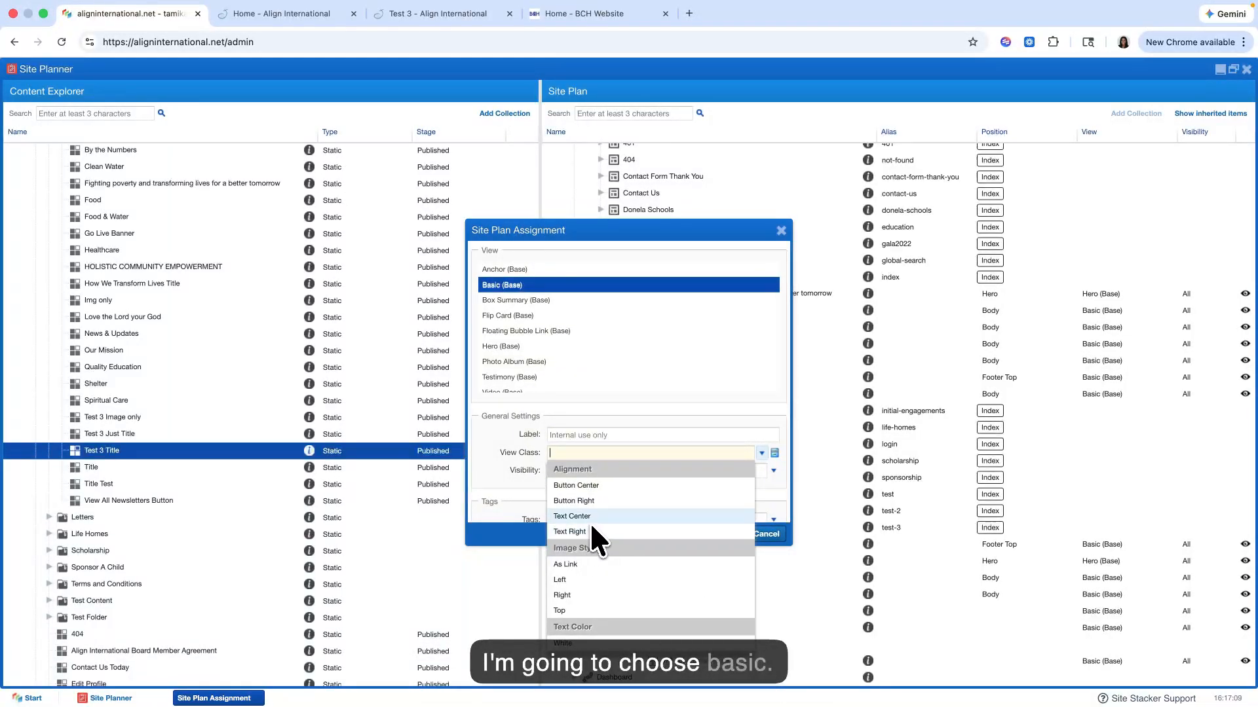
scroll(591, 519, down, 2)
scroll(591, 518, down, 2)
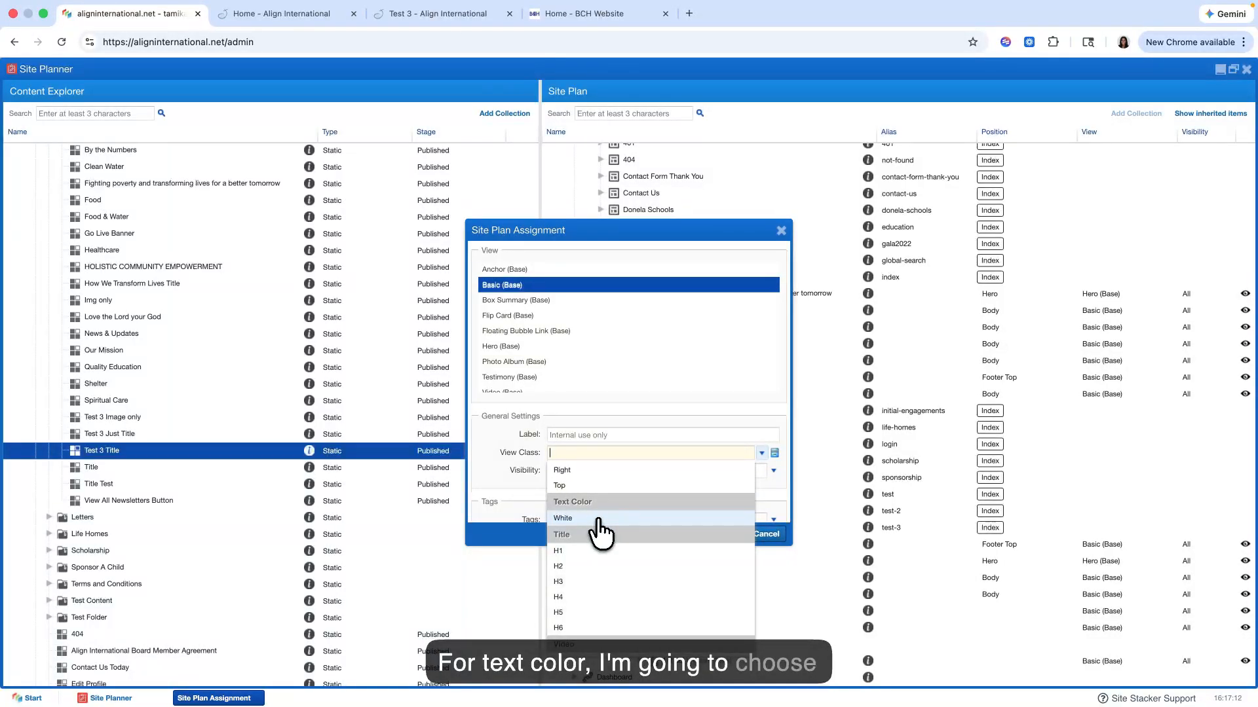
click(597, 519)
click(594, 539)
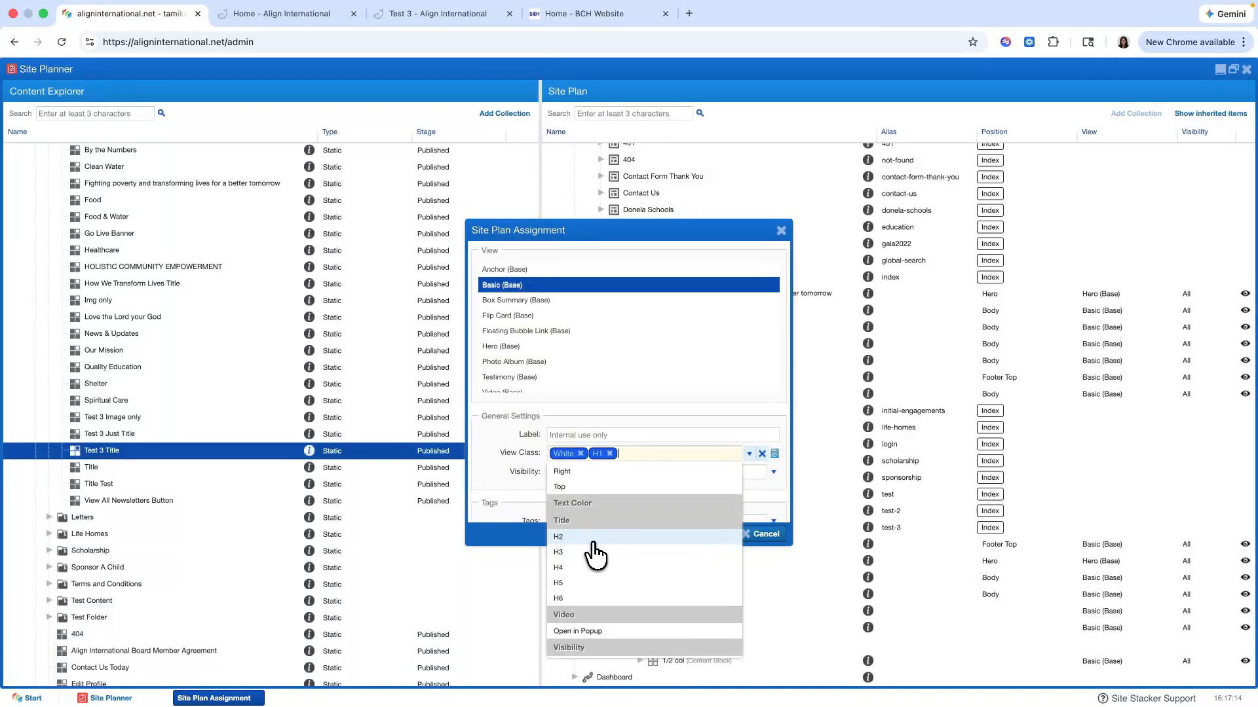
scroll(595, 557, up, 4)
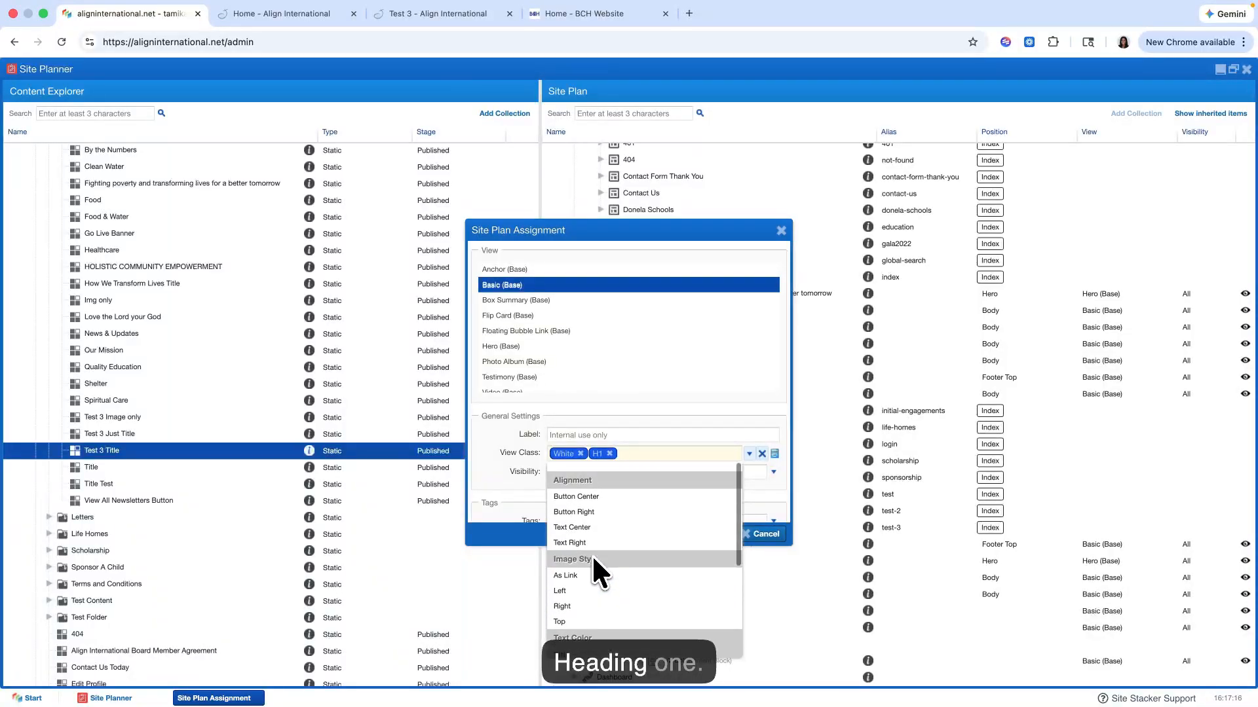
click(745, 454)
click(699, 533)
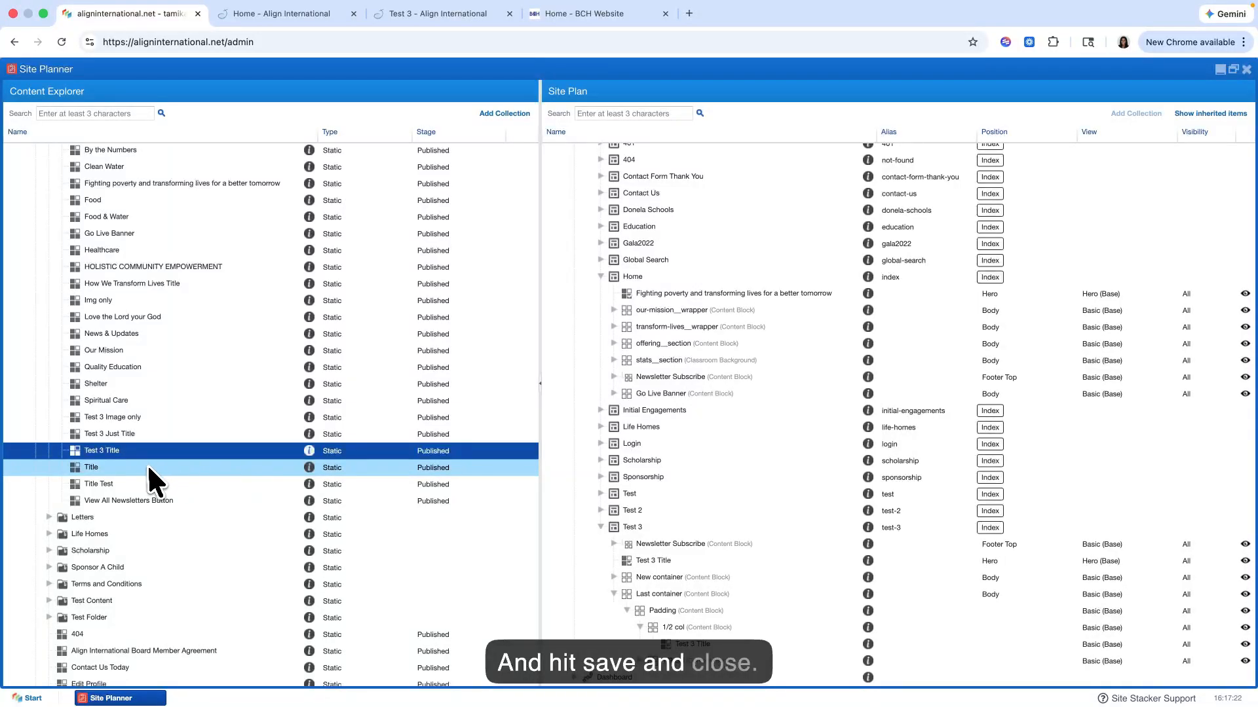
Step: Assign the Test 3 Image only content inside the second 1/2 col block with the Basic (Base) view and no view classes
drag(152, 419, 684, 678)
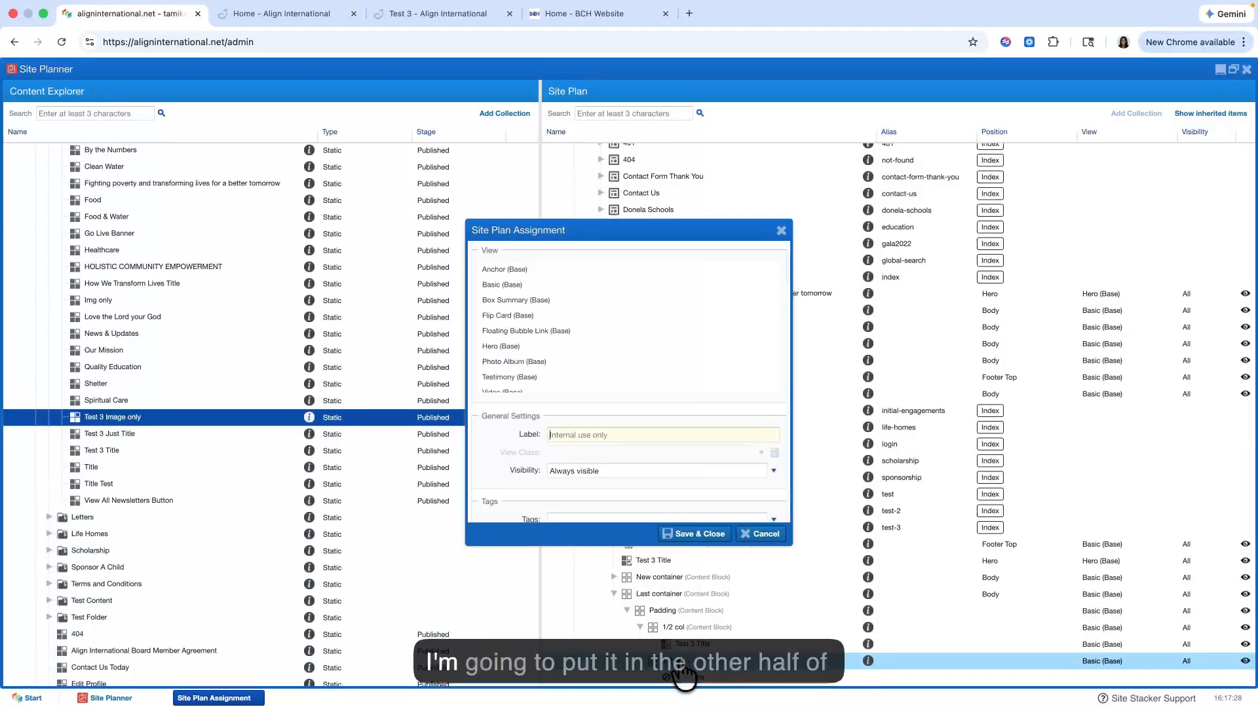
click(616, 286)
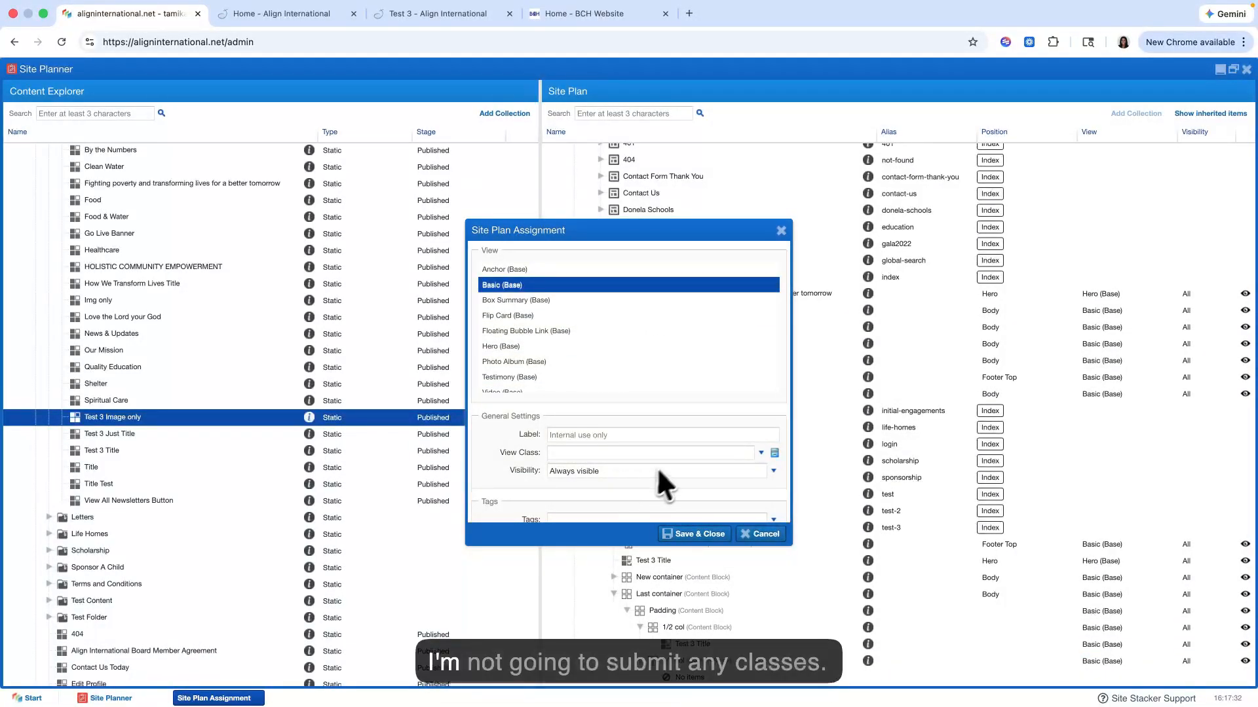
click(643, 454)
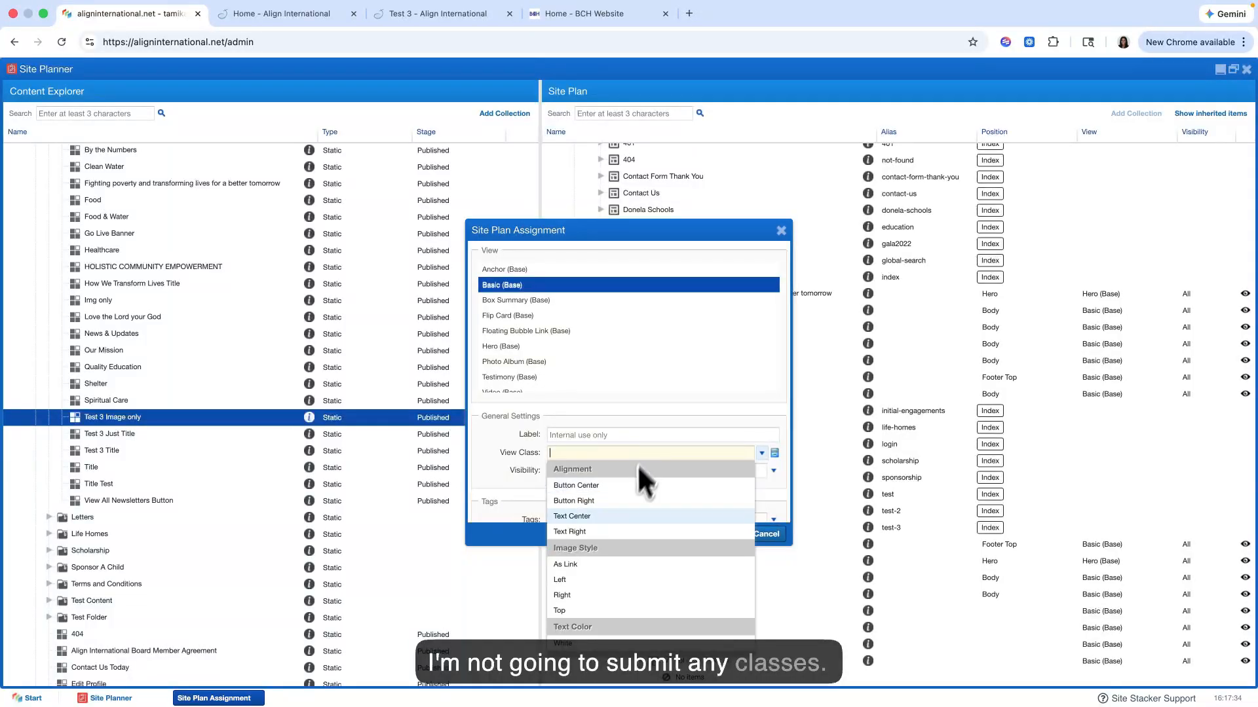
scroll(600, 544, down, 5)
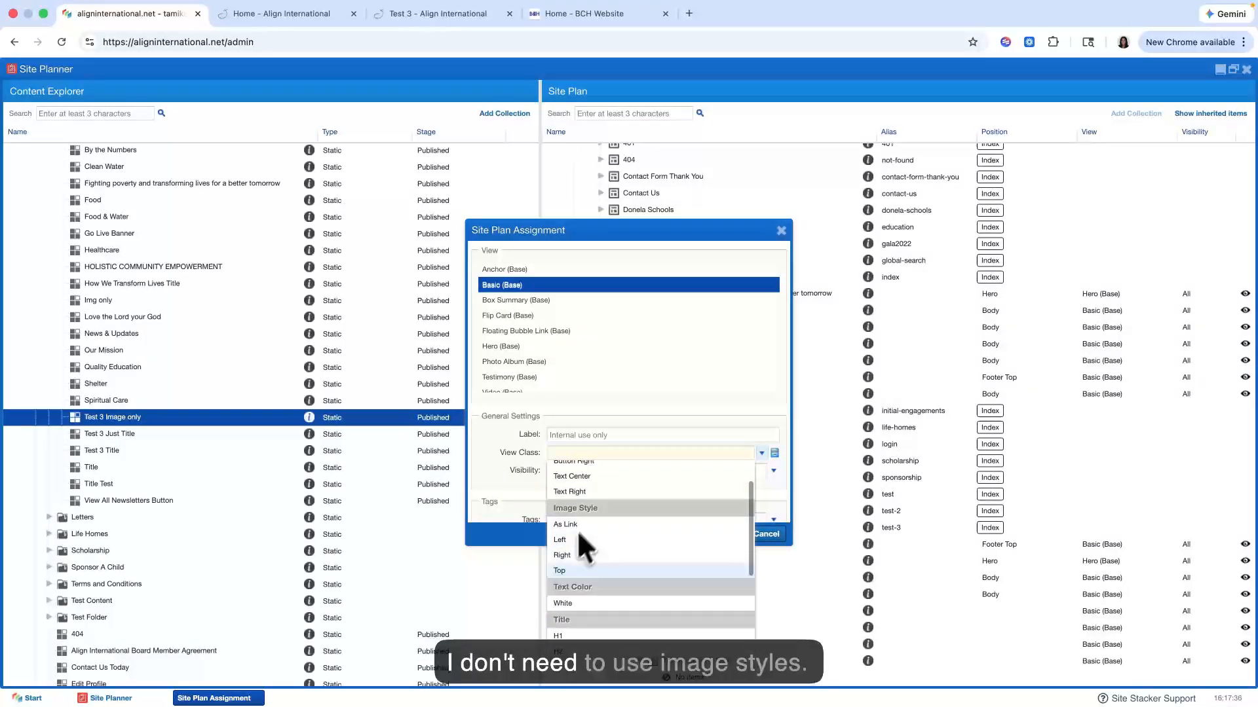
click(668, 455)
click(697, 533)
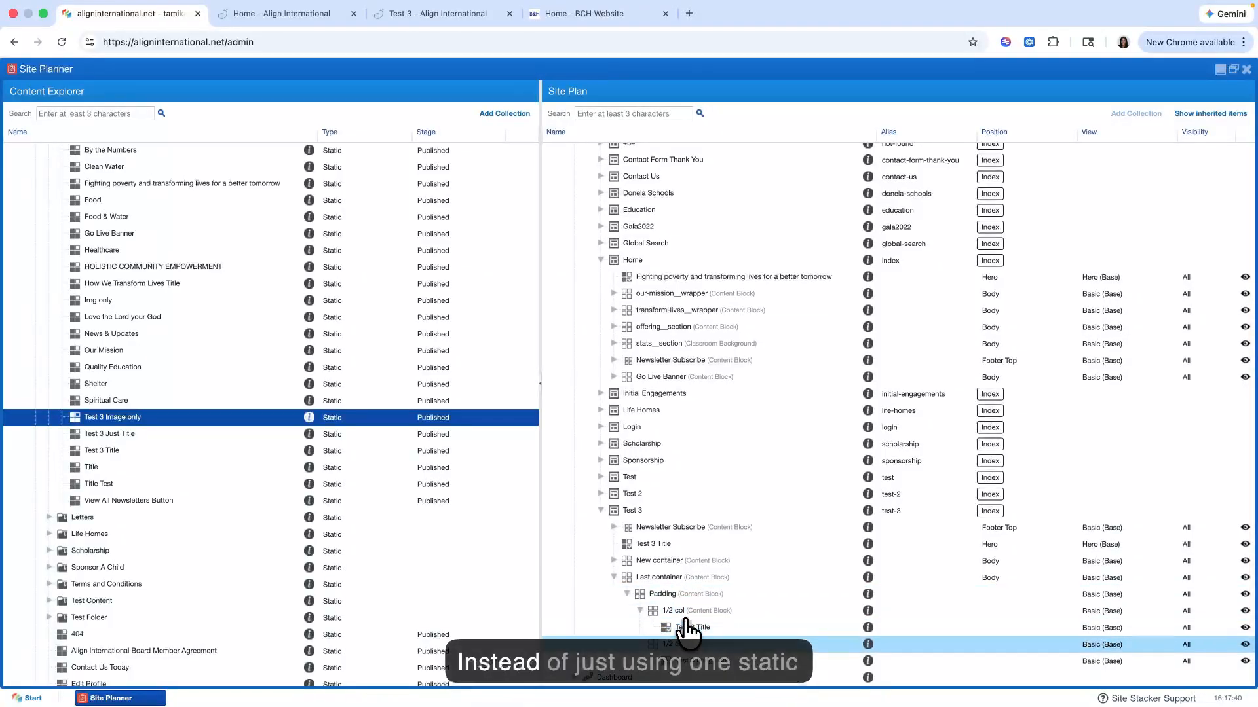
Step: Inspect New container's structure for comparison, and review the text and image columns on the live Test 3 page
click(615, 561)
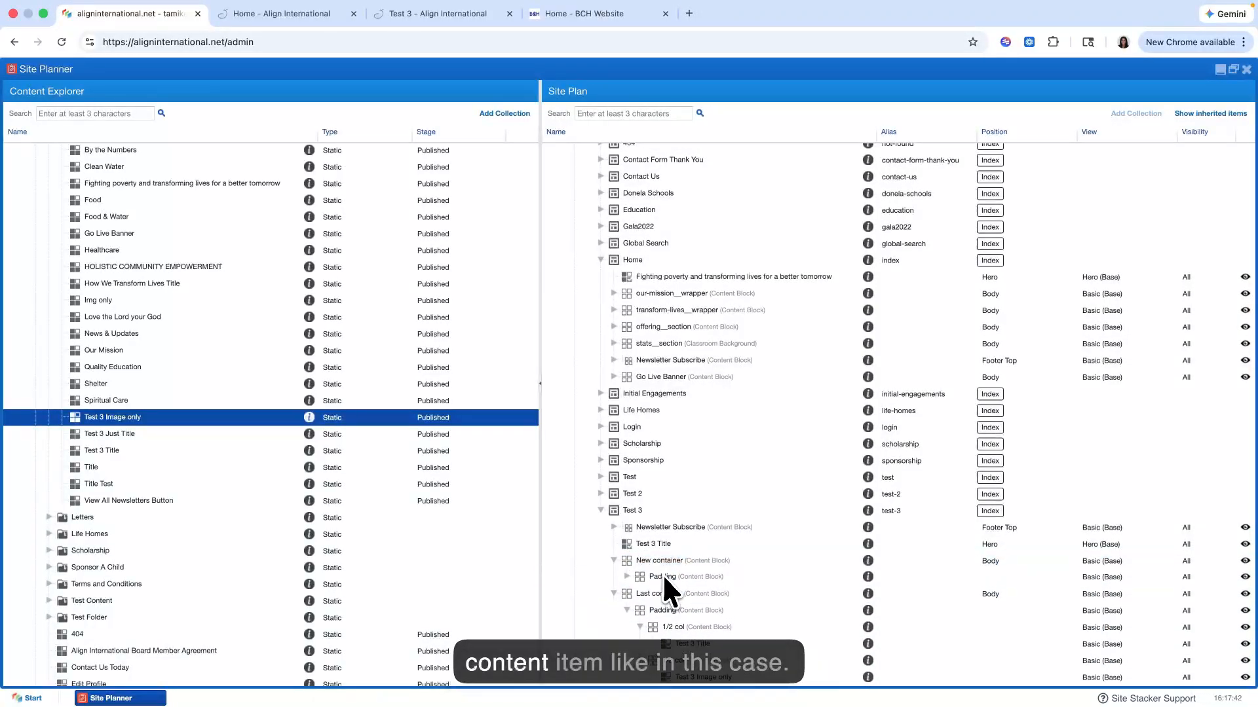
click(615, 560)
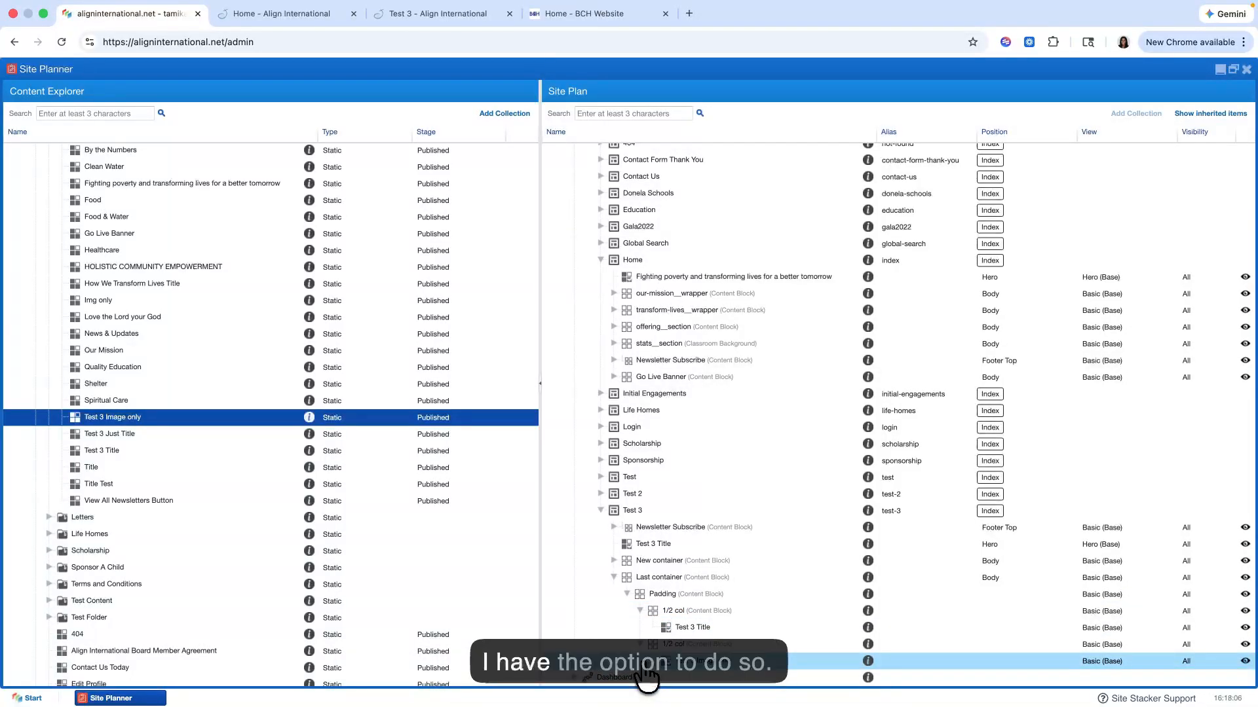
click(453, 15)
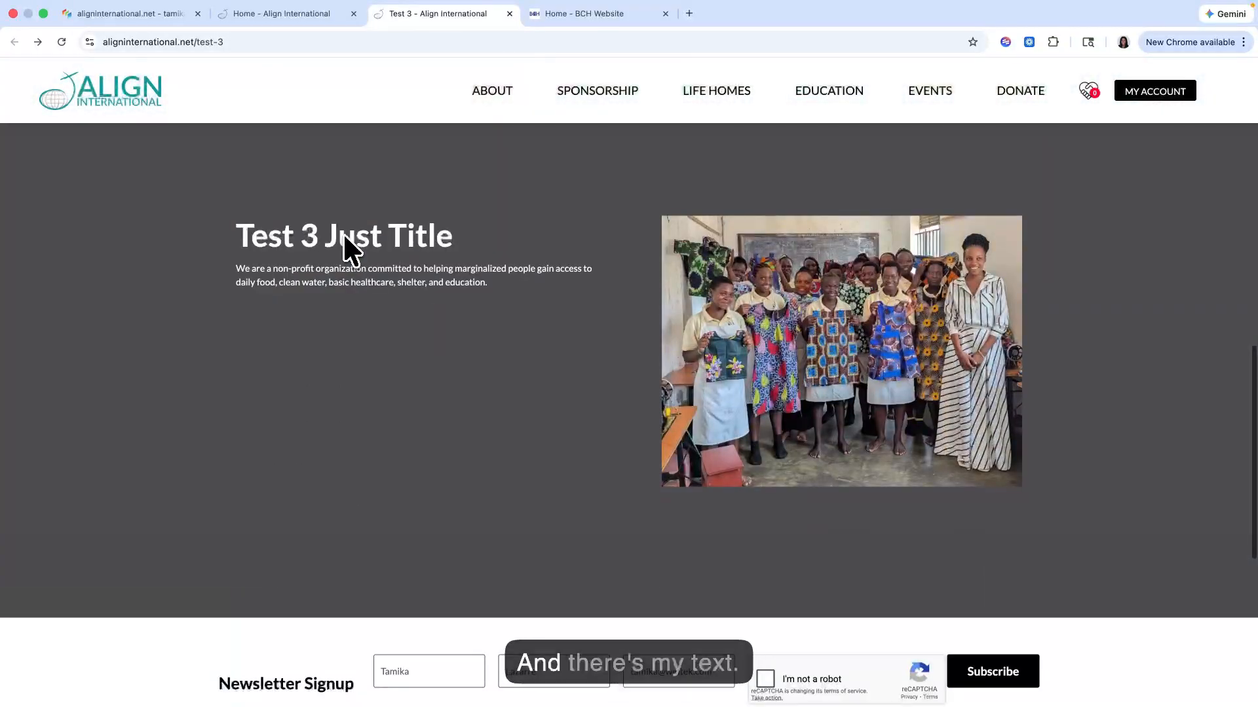
drag(226, 315, 501, 399)
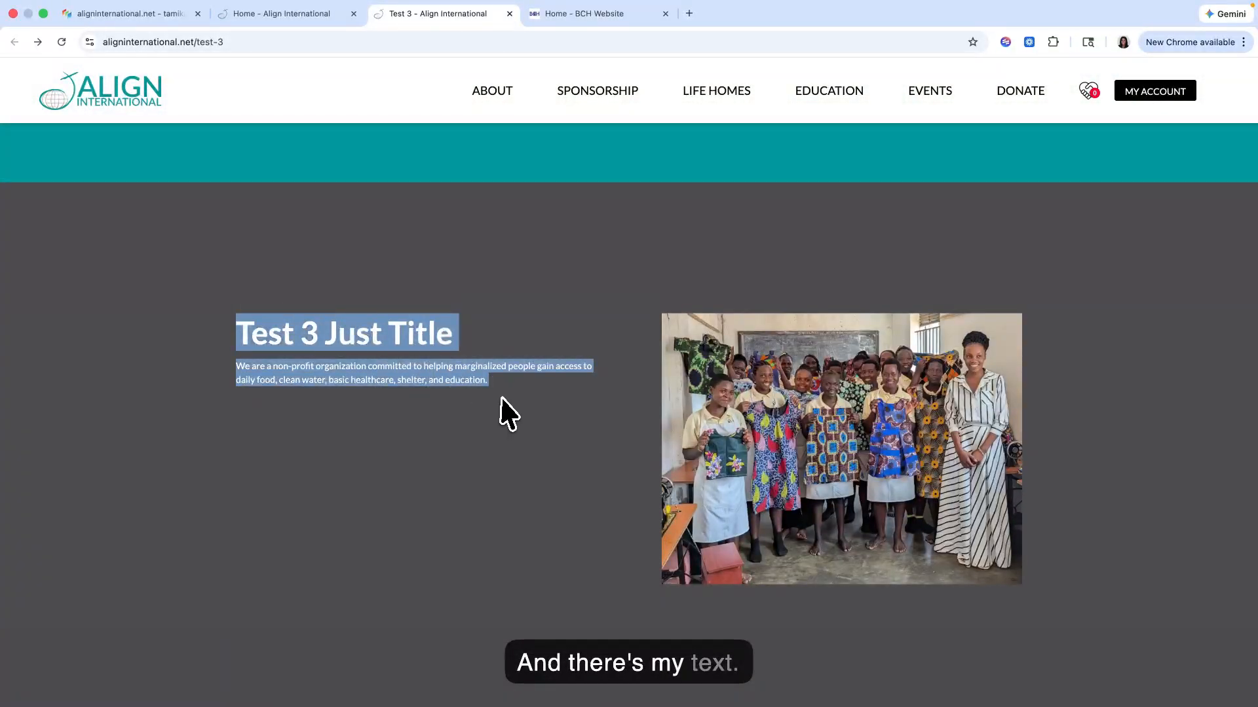
click(542, 418)
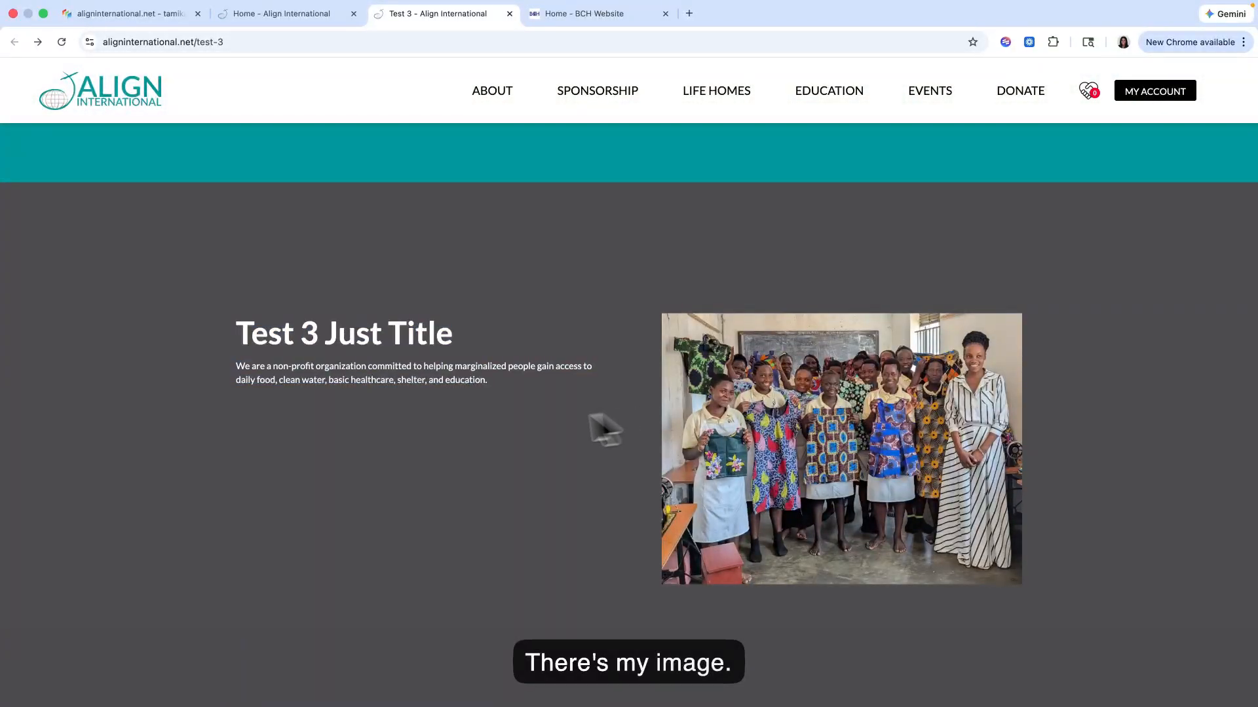
scroll(589, 415, down, 1)
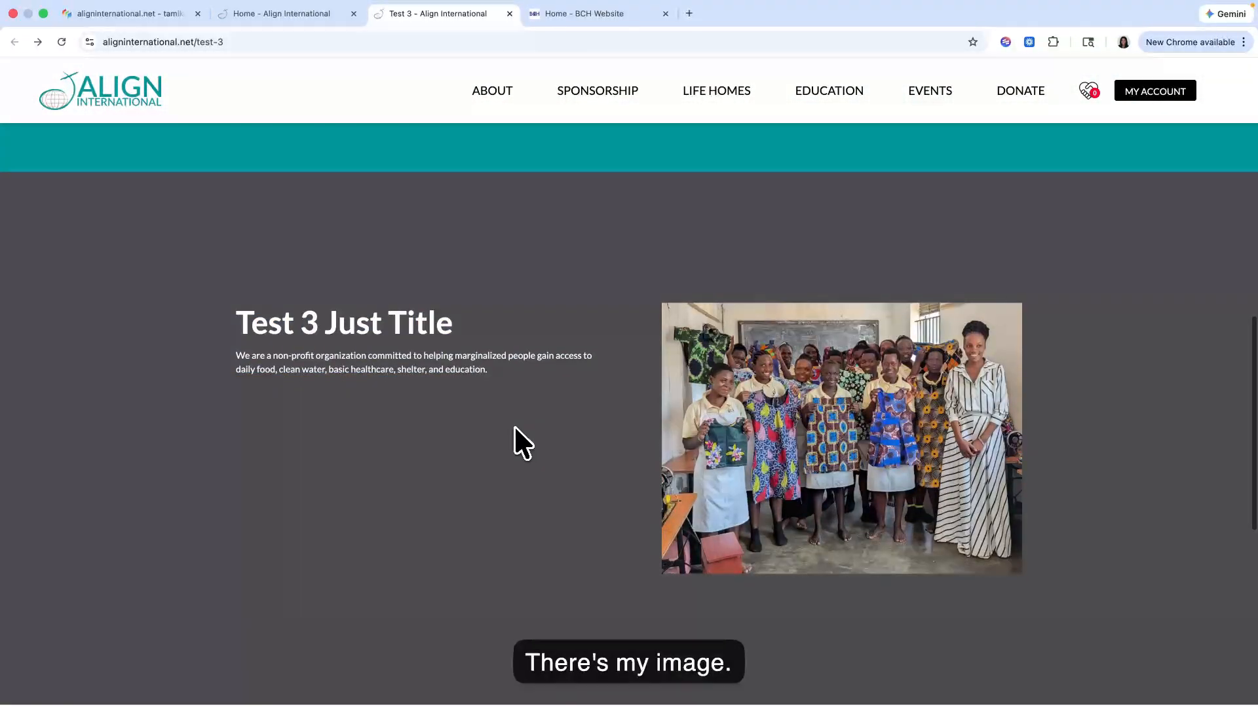
Step: Move the 1/2 col block holding Test 3 Just Title below the image column and label it 1/2 col Text
click(164, 15)
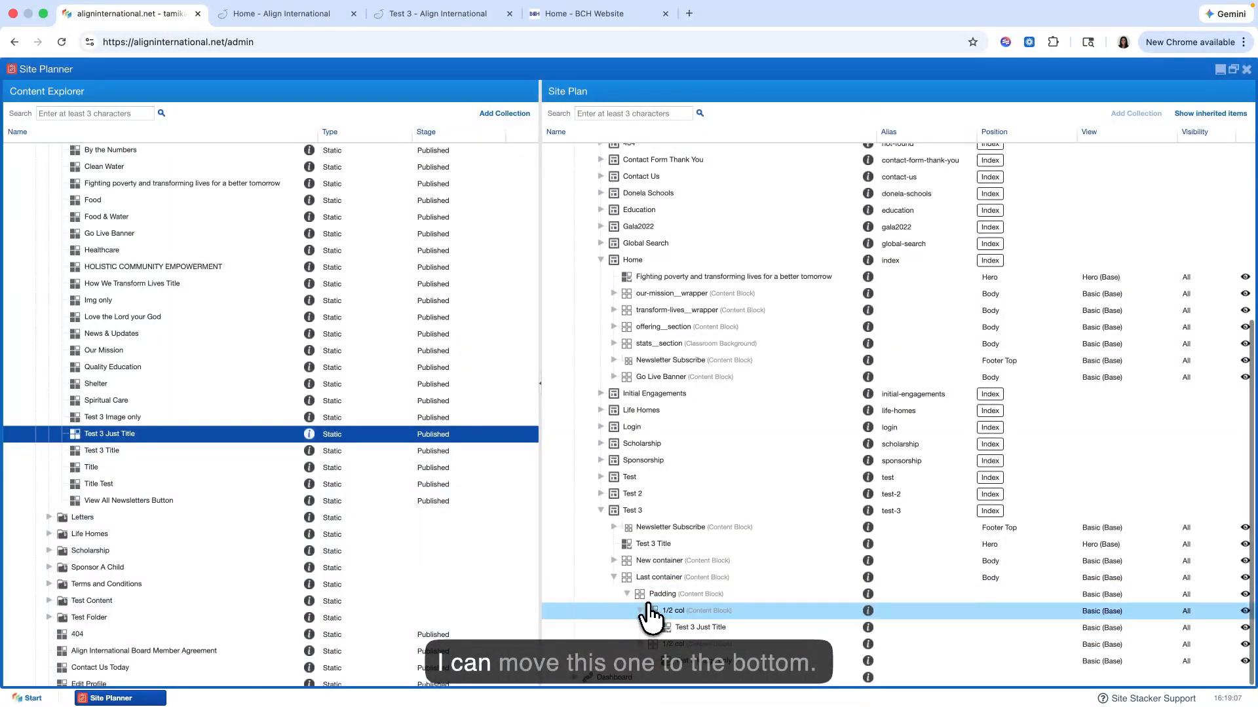
scroll(648, 616, up, 1)
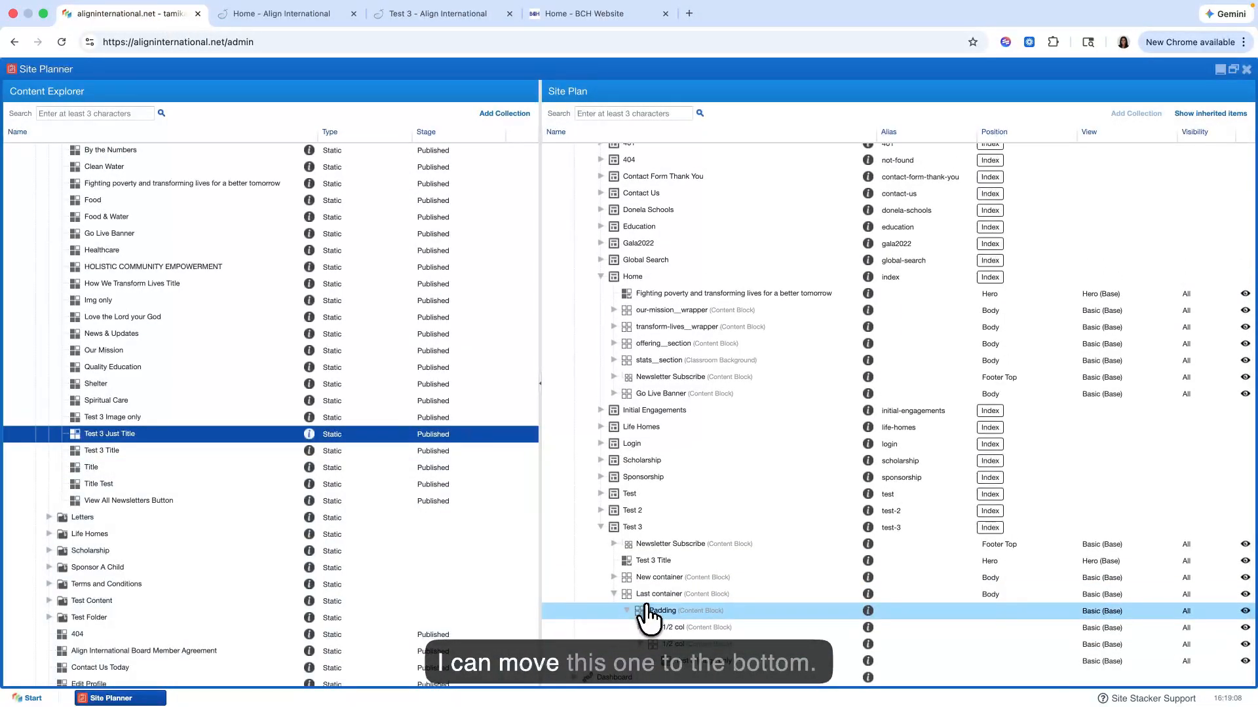
click(640, 645)
mouse_move(663, 646)
mouse_down()
mouse_move(662, 627)
mouse_move(654, 662)
mouse_up()
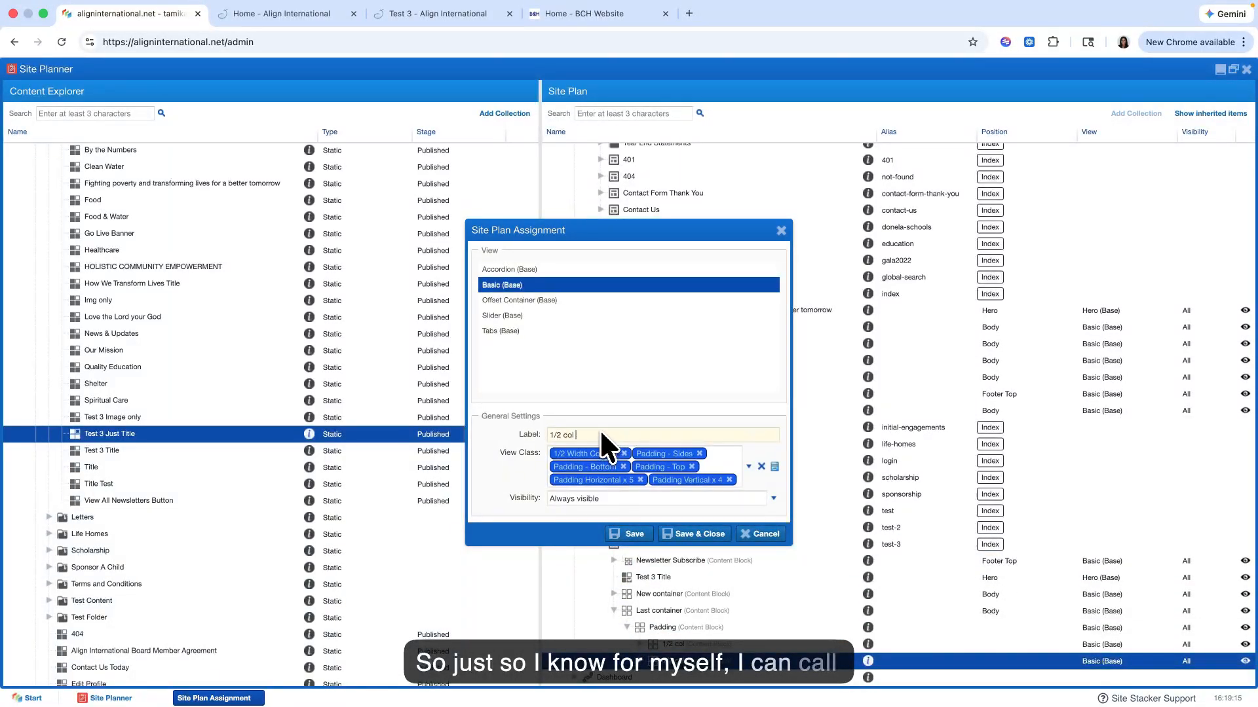
text(Text)
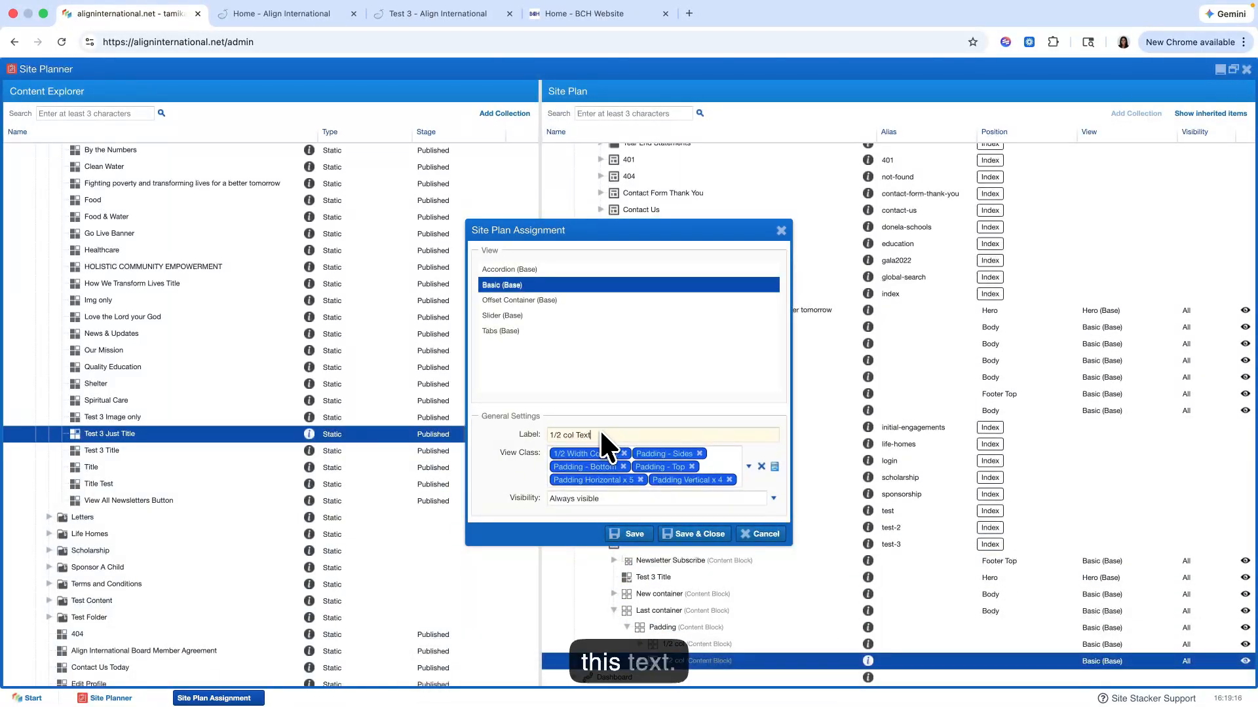
click(689, 534)
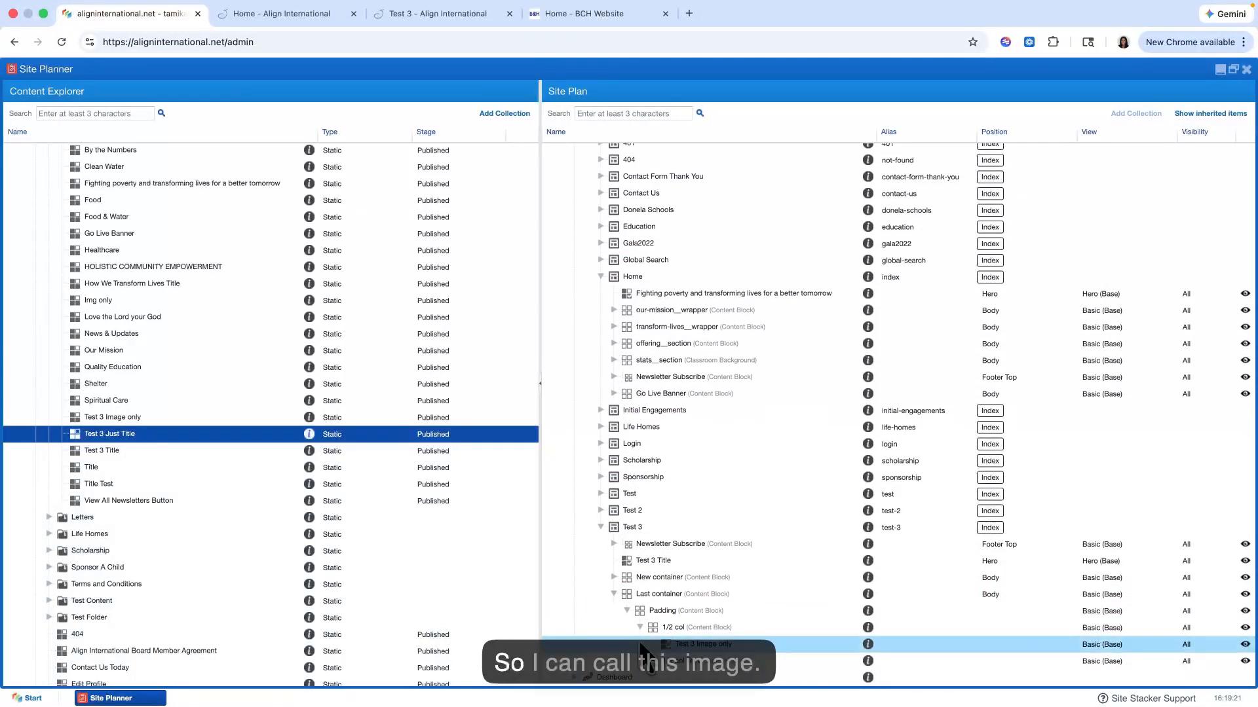
Step: Label the remaining 1/2 col block, which holds the image, 1/2 col Img and save it
click(654, 645)
double_click(654, 646)
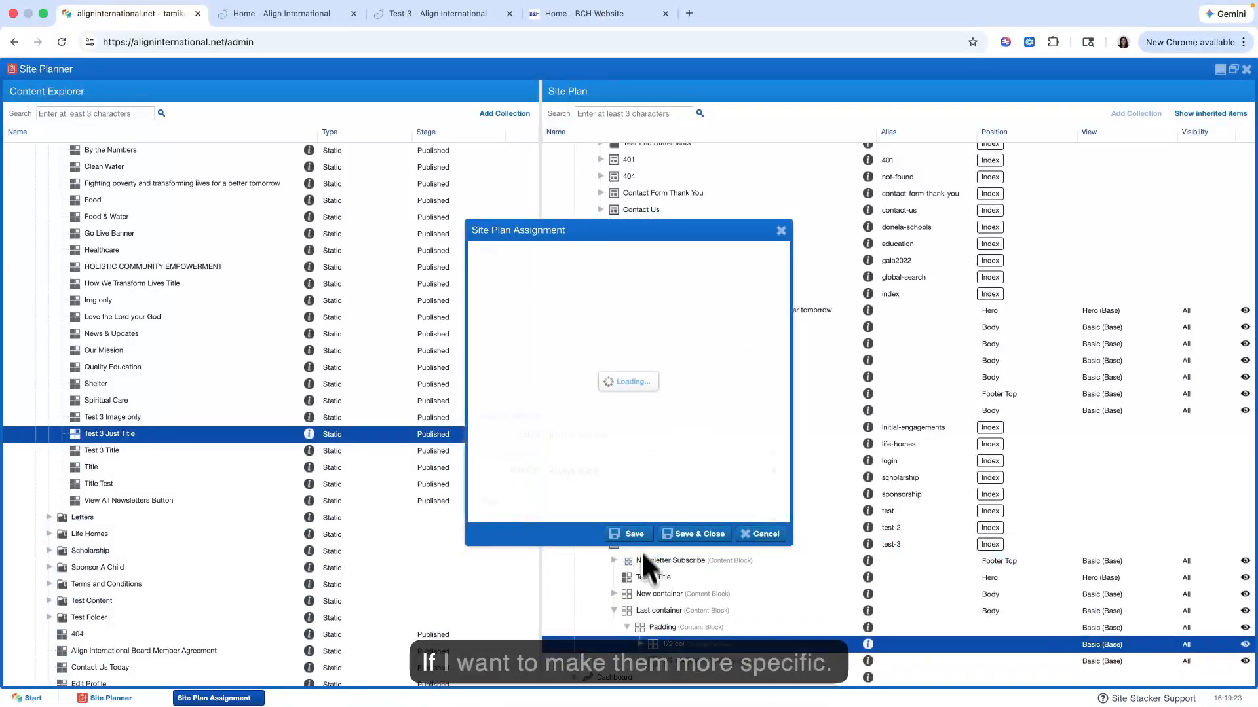
text(Img)
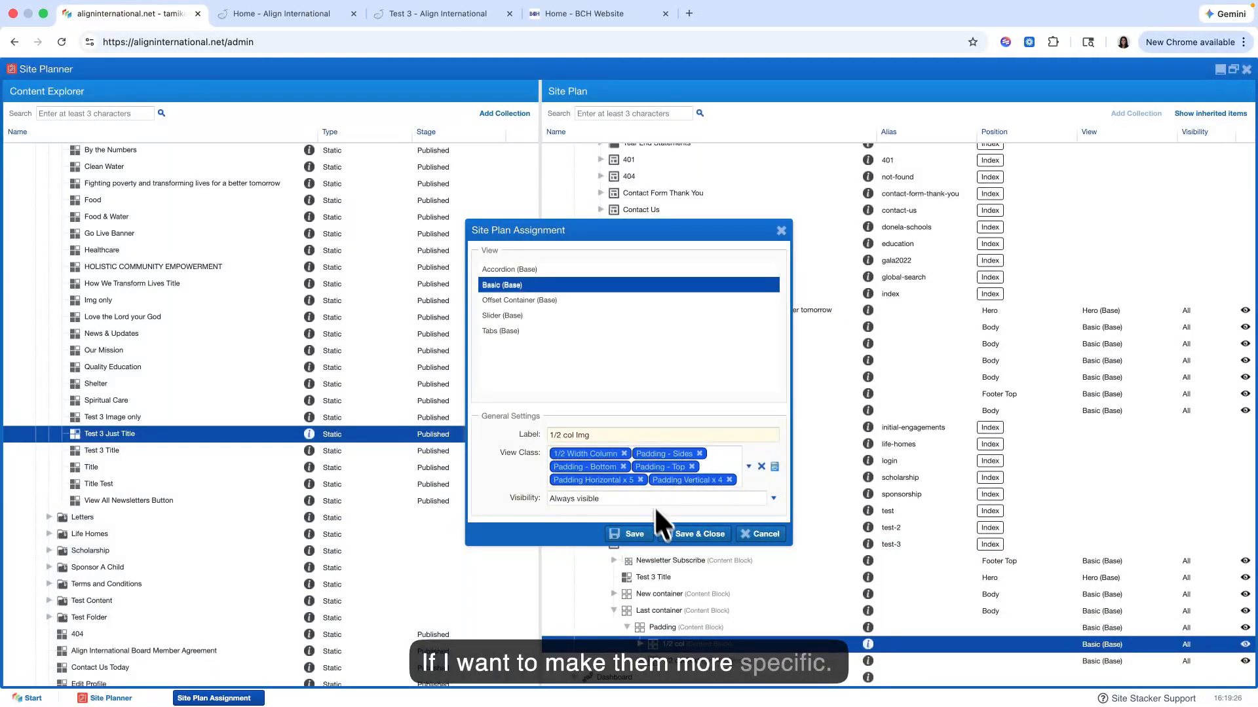
click(669, 543)
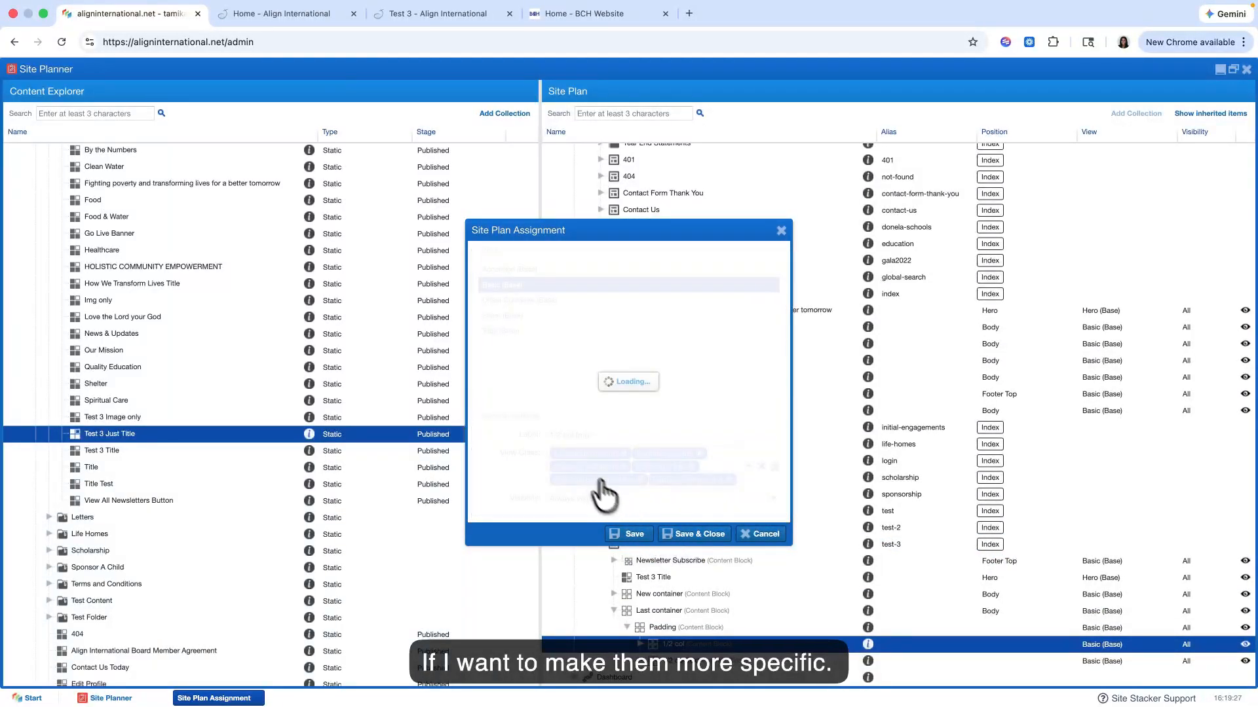
Step: Check the swapped columns on the live Test 3 page and return to the Site Planner
click(296, 15)
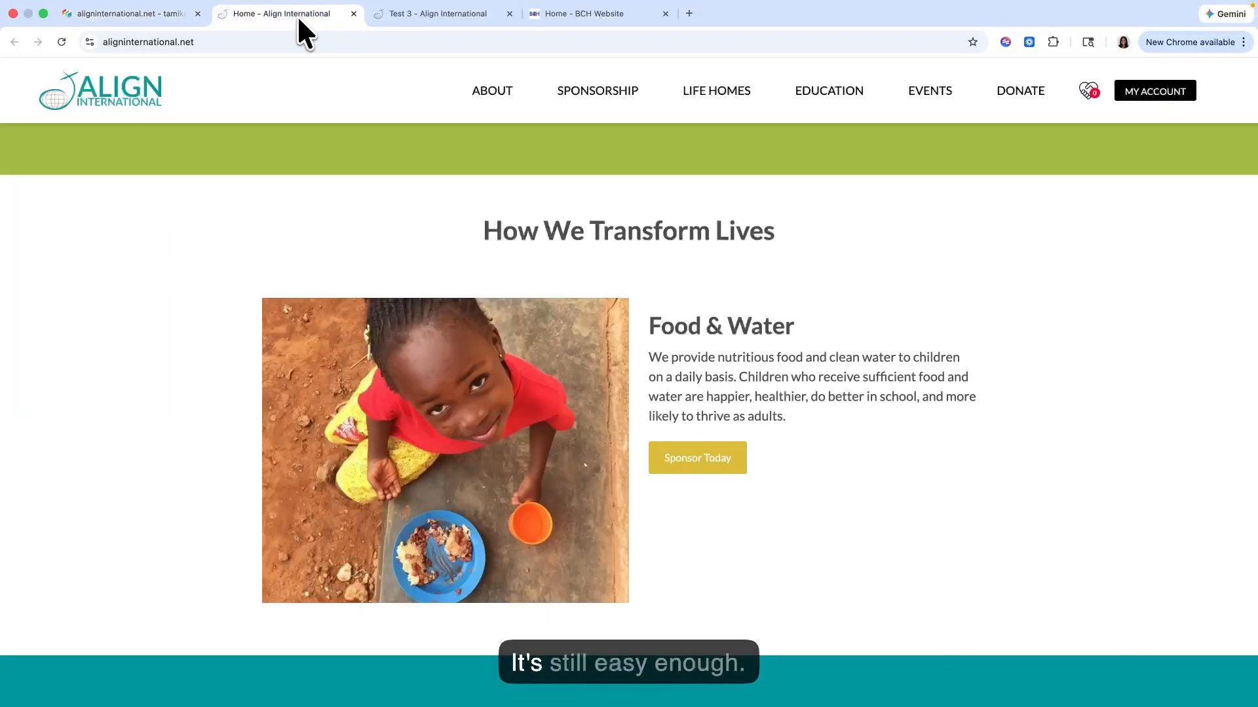
click(418, 14)
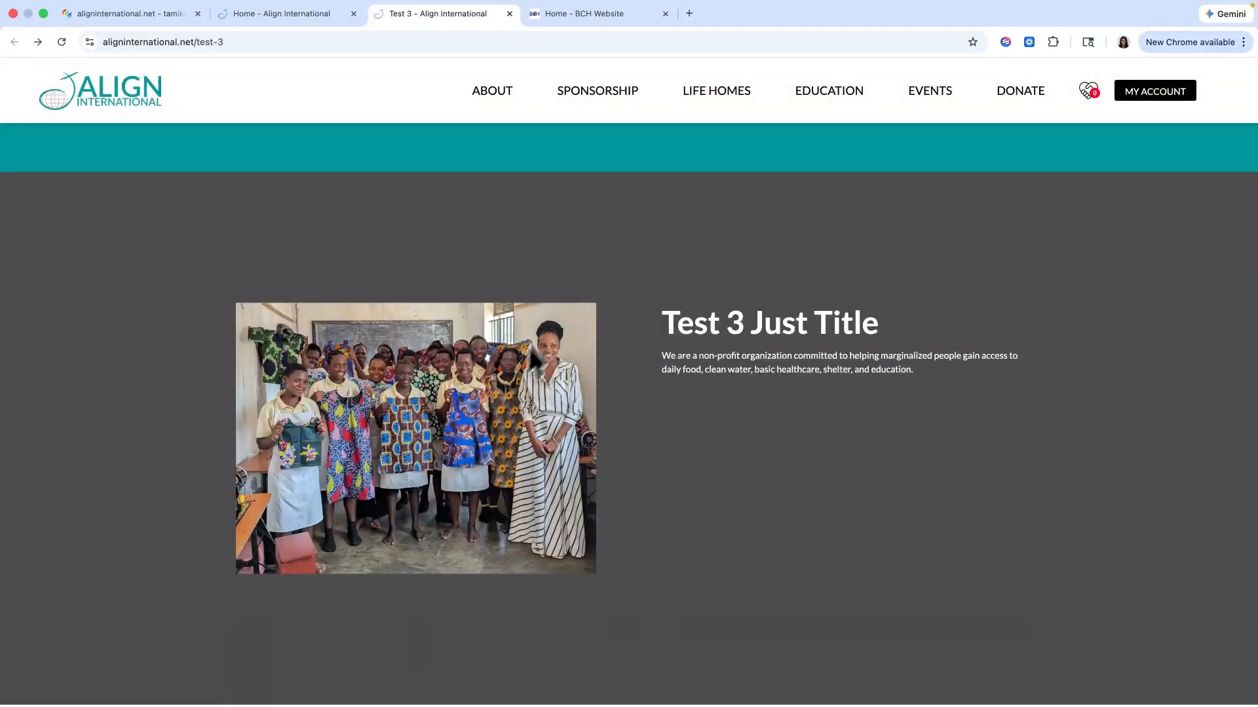
click(140, 18)
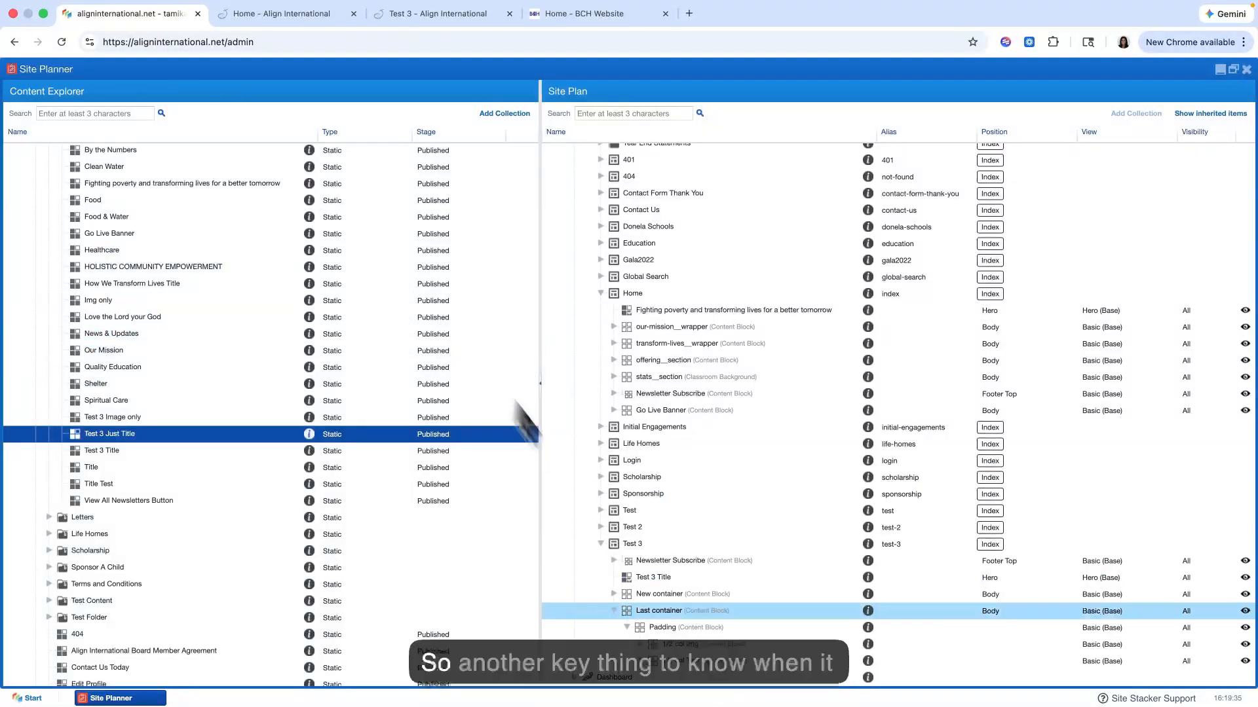
Step: Open Test 3 Image only from the 1/2 col Img block and insert the tennis-court group photo from File Manager into its Summary
scroll(649, 646, down, 1)
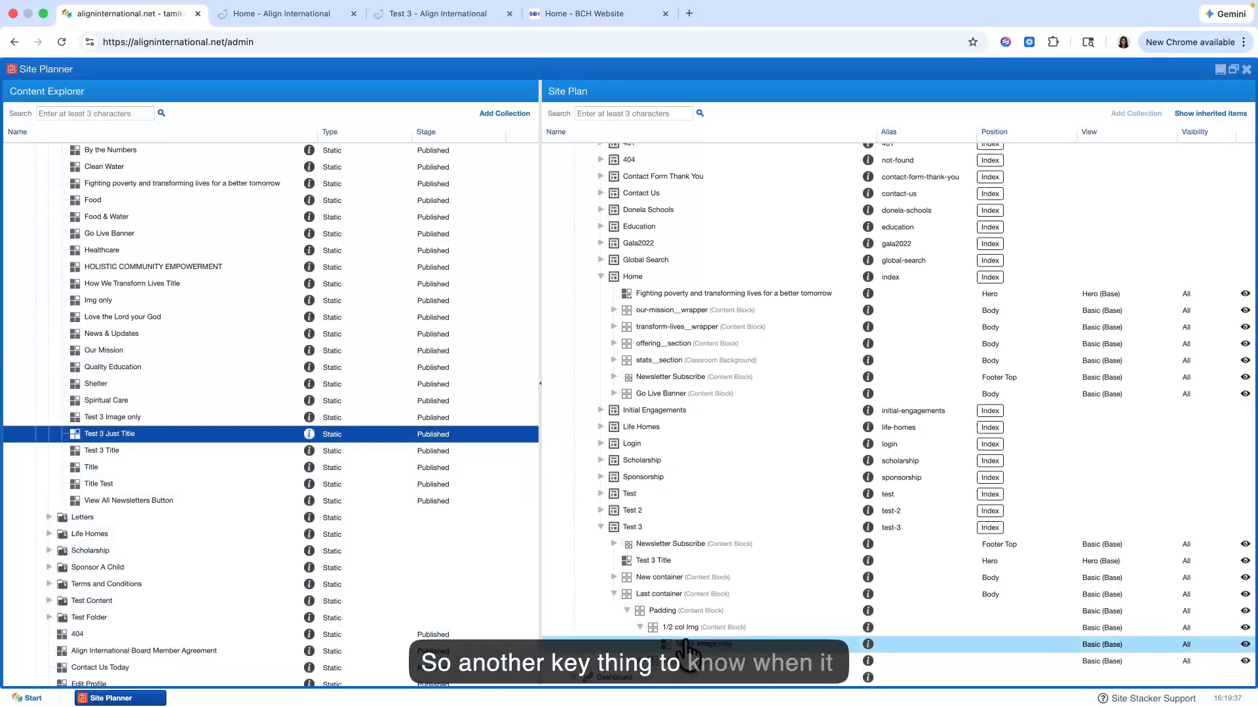
right_click(681, 645)
click(713, 614)
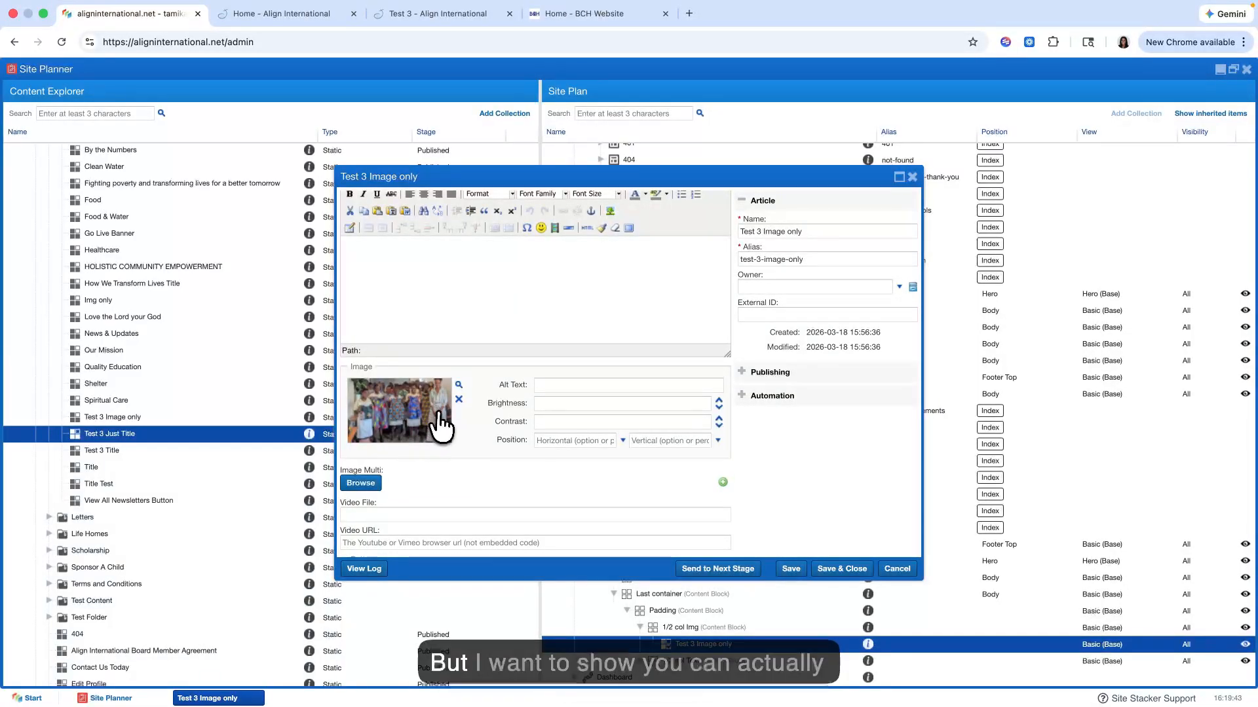
scroll(514, 400, up, 1)
scroll(514, 393, up, 3)
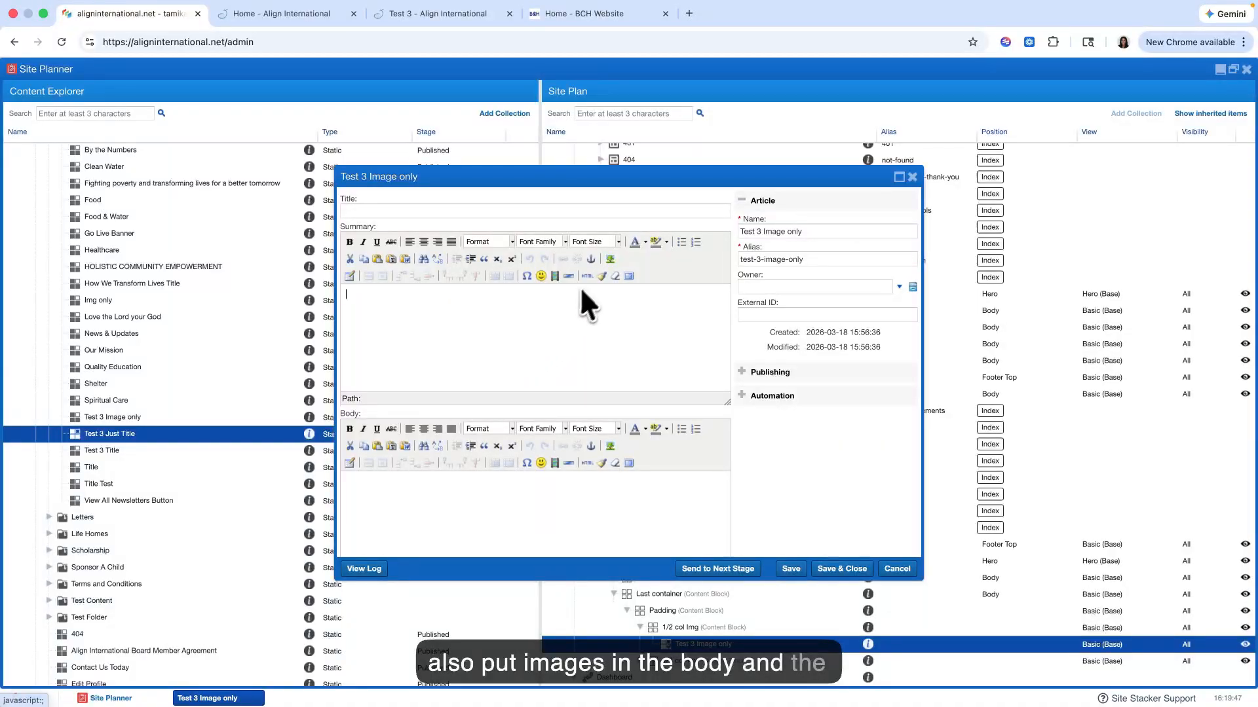
click(608, 259)
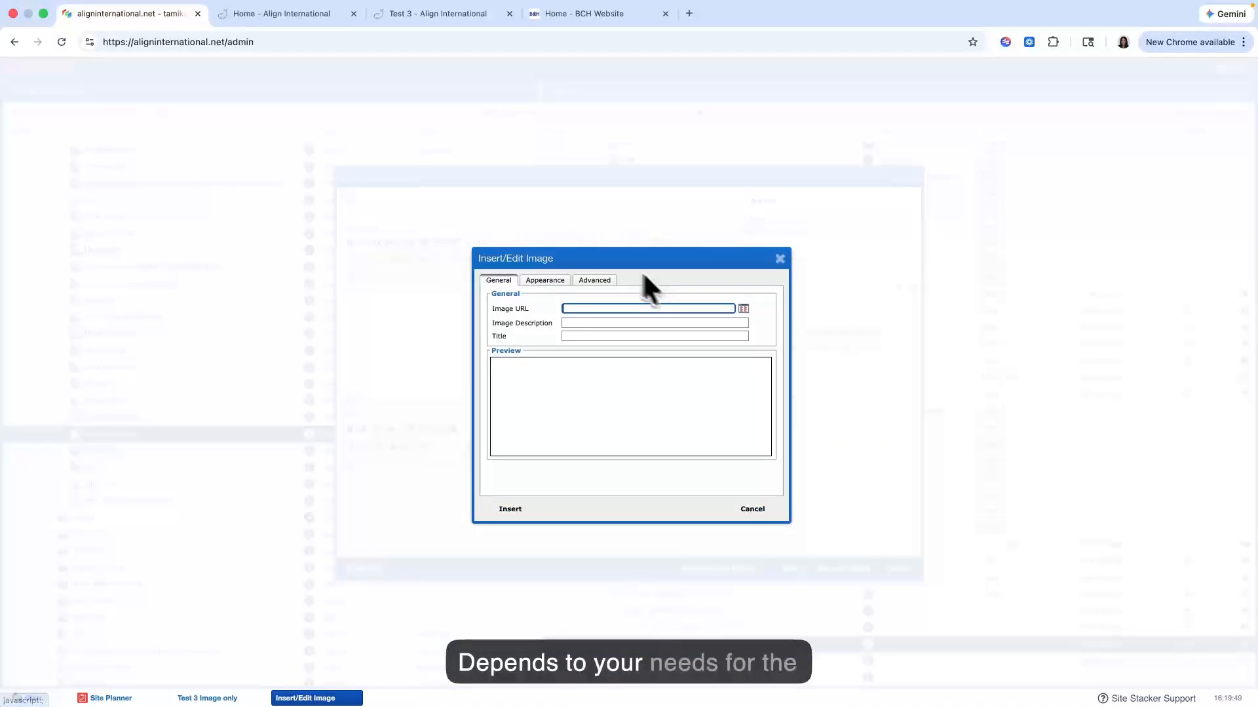
click(739, 308)
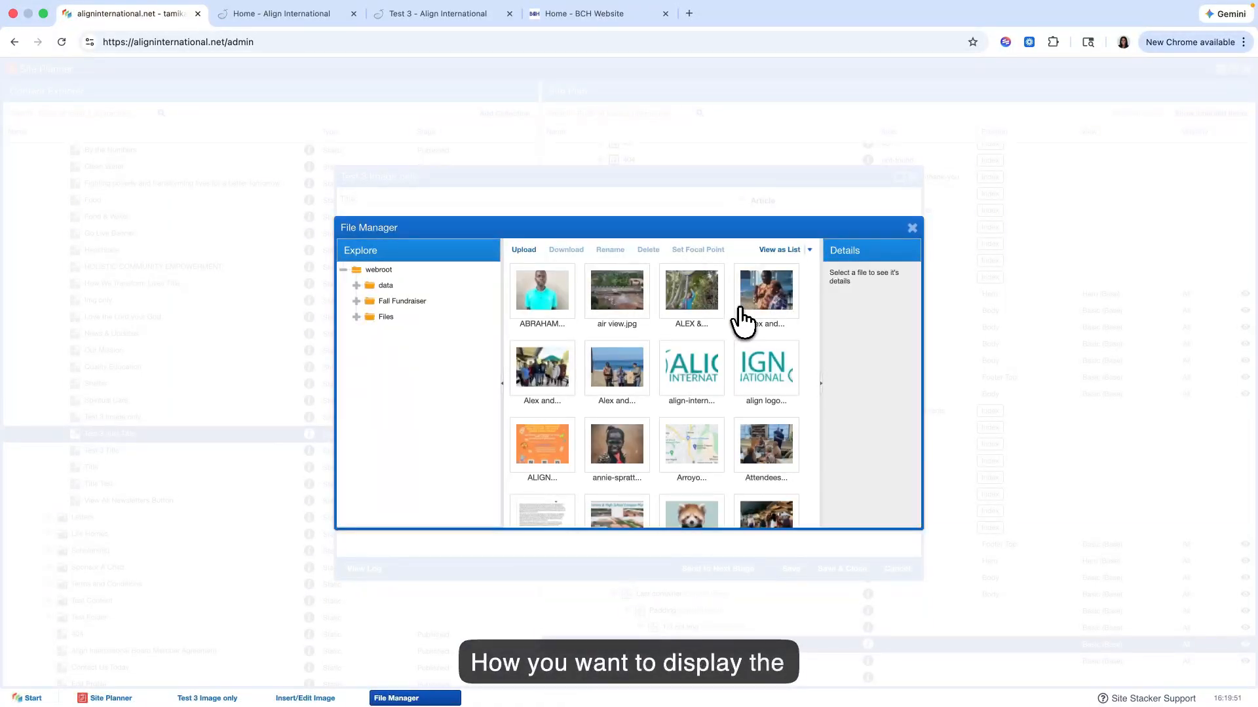
scroll(626, 396, down, 5)
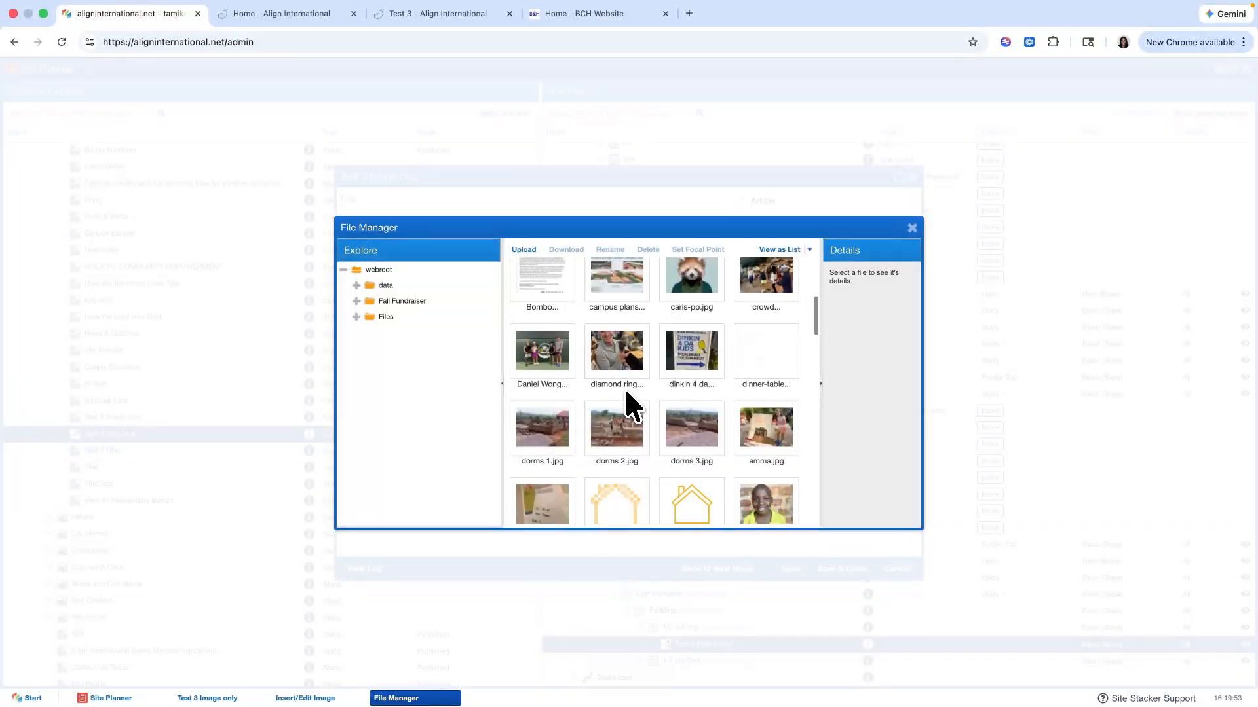
double_click(548, 357)
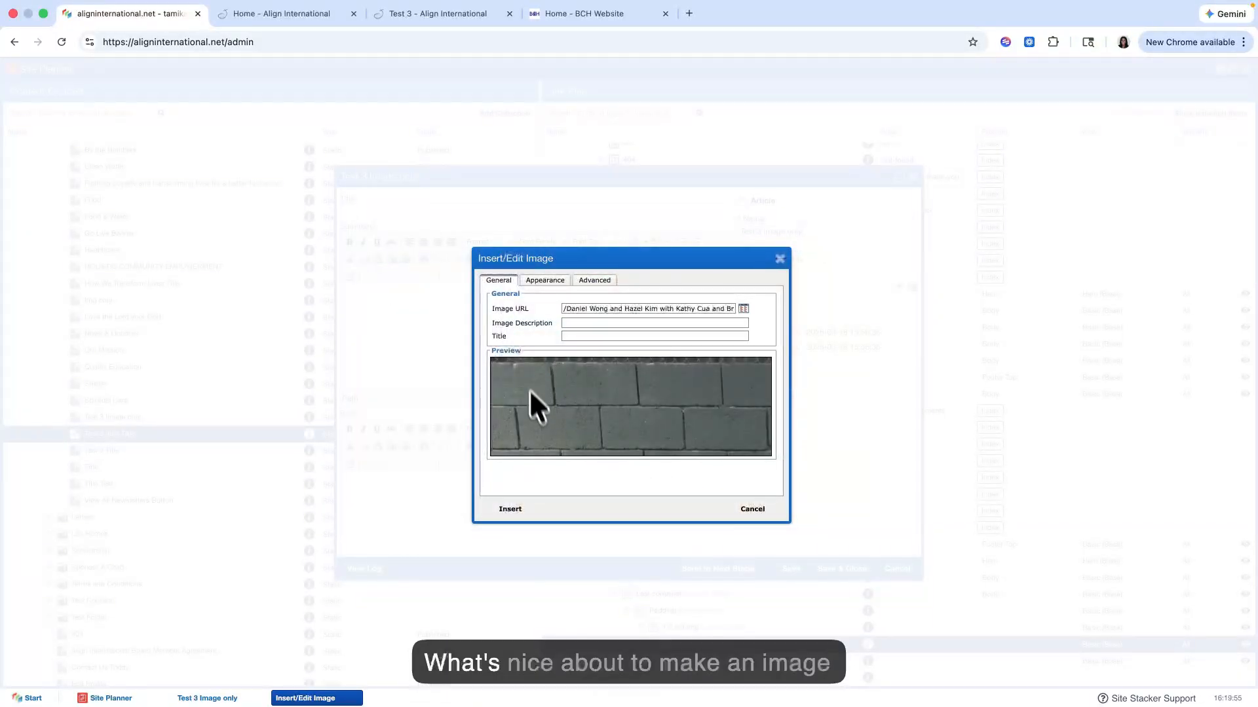
click(510, 509)
click(605, 431)
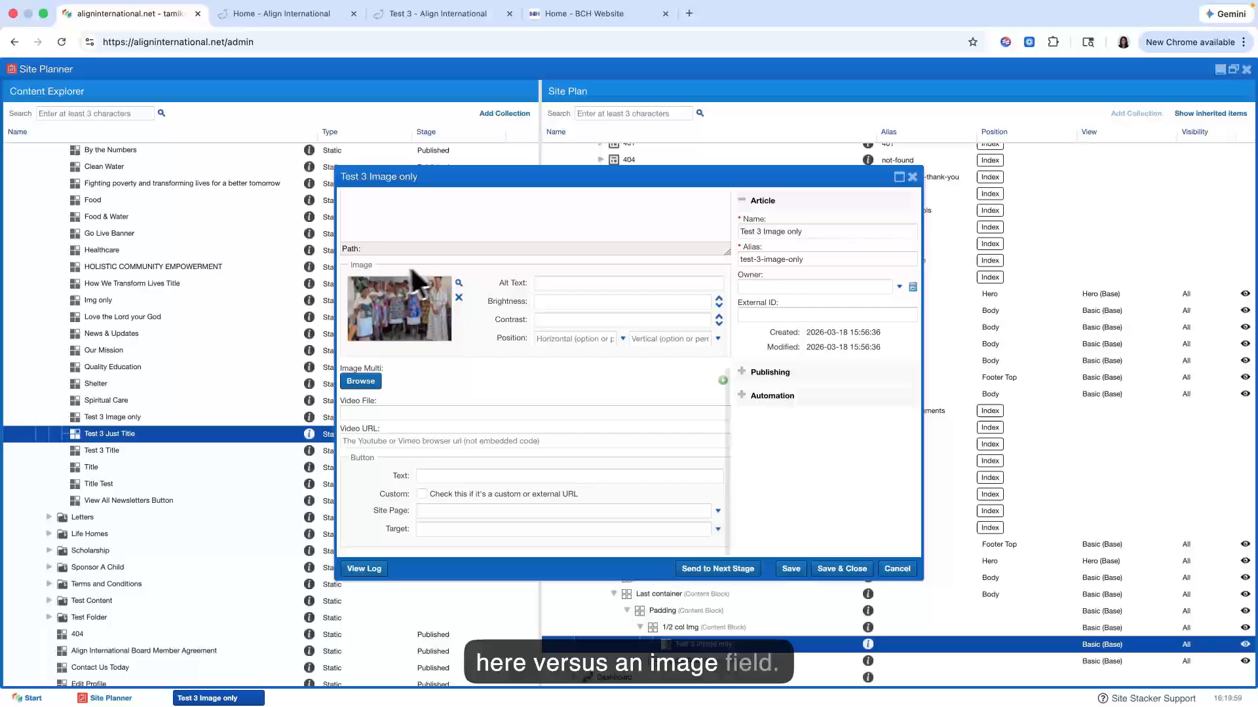
Step: Remove the picture from the Image field of Test 3 Image only, shrink the Summary photo to fit, and save the content
click(458, 298)
scroll(471, 313, up, 5)
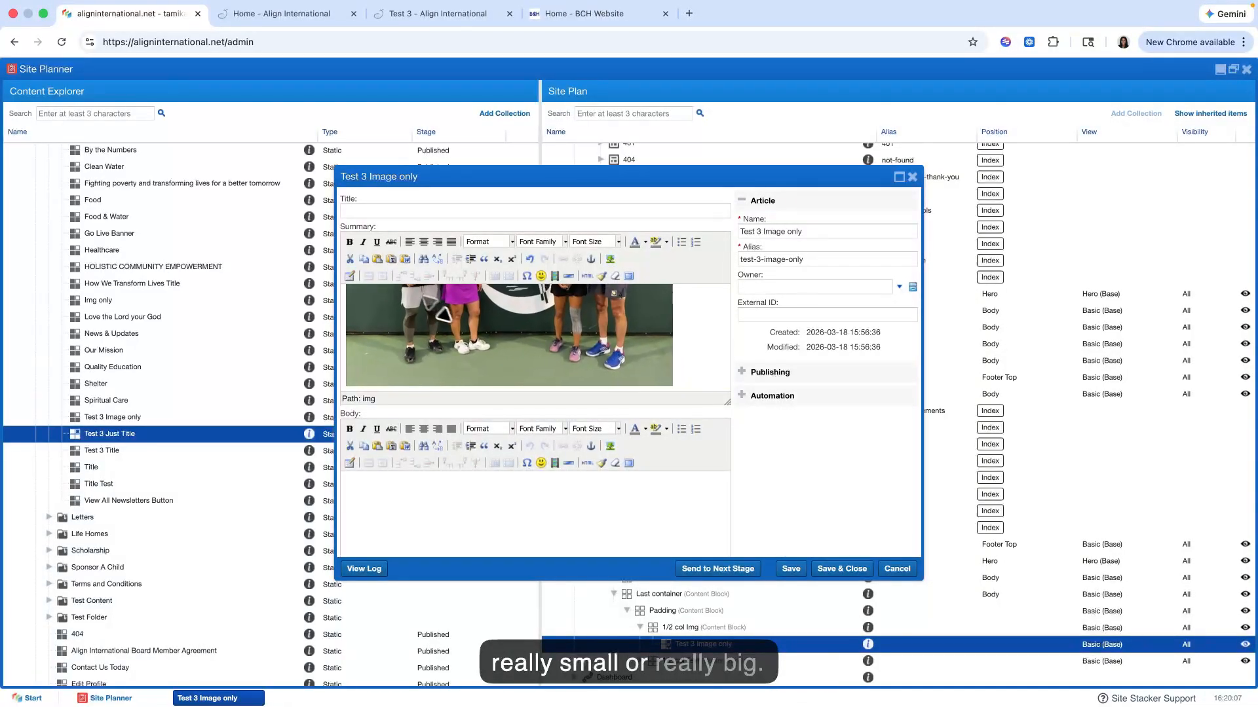
click(789, 570)
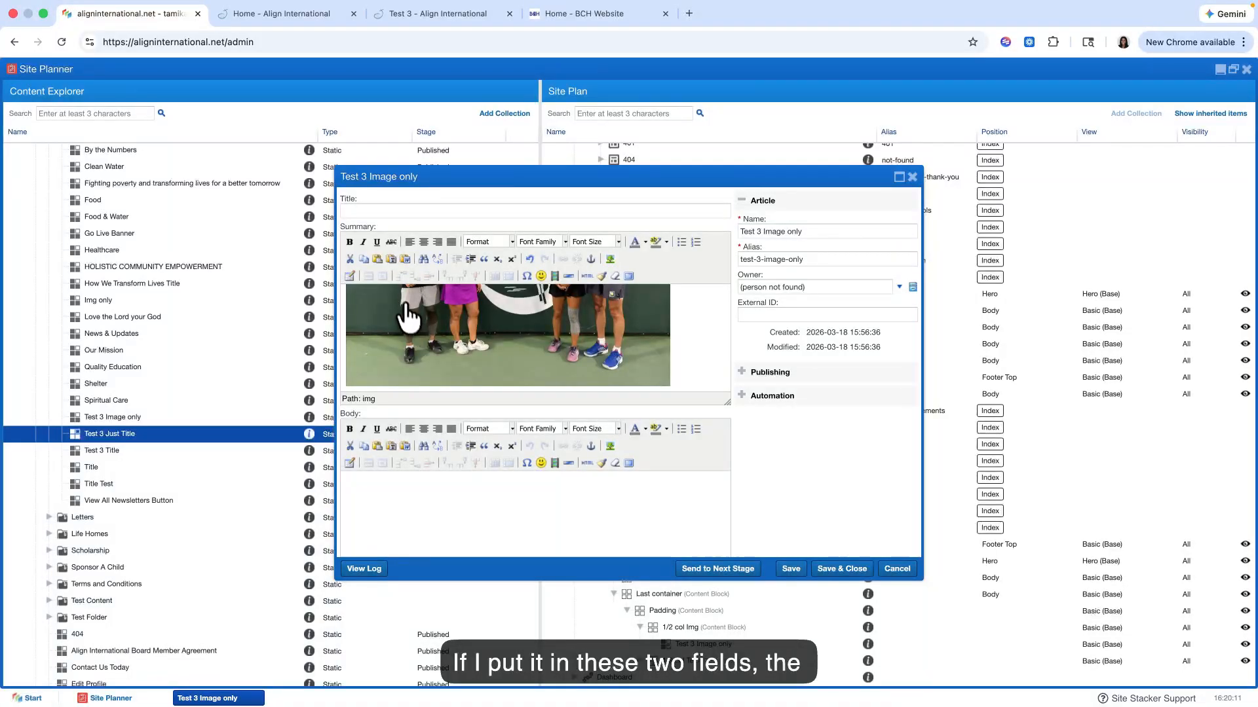
scroll(397, 259, down, 4)
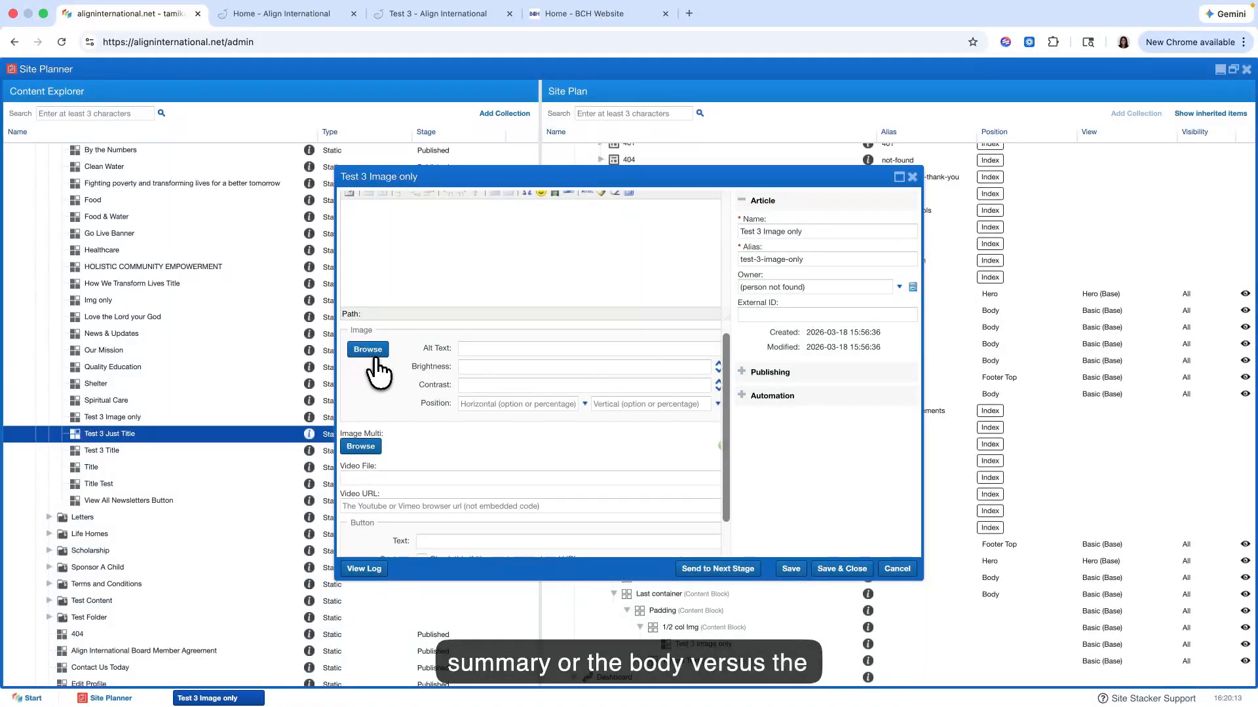
Step: Review the Summary photo beside the text column on the live Test 3 page
click(303, 15)
click(401, 13)
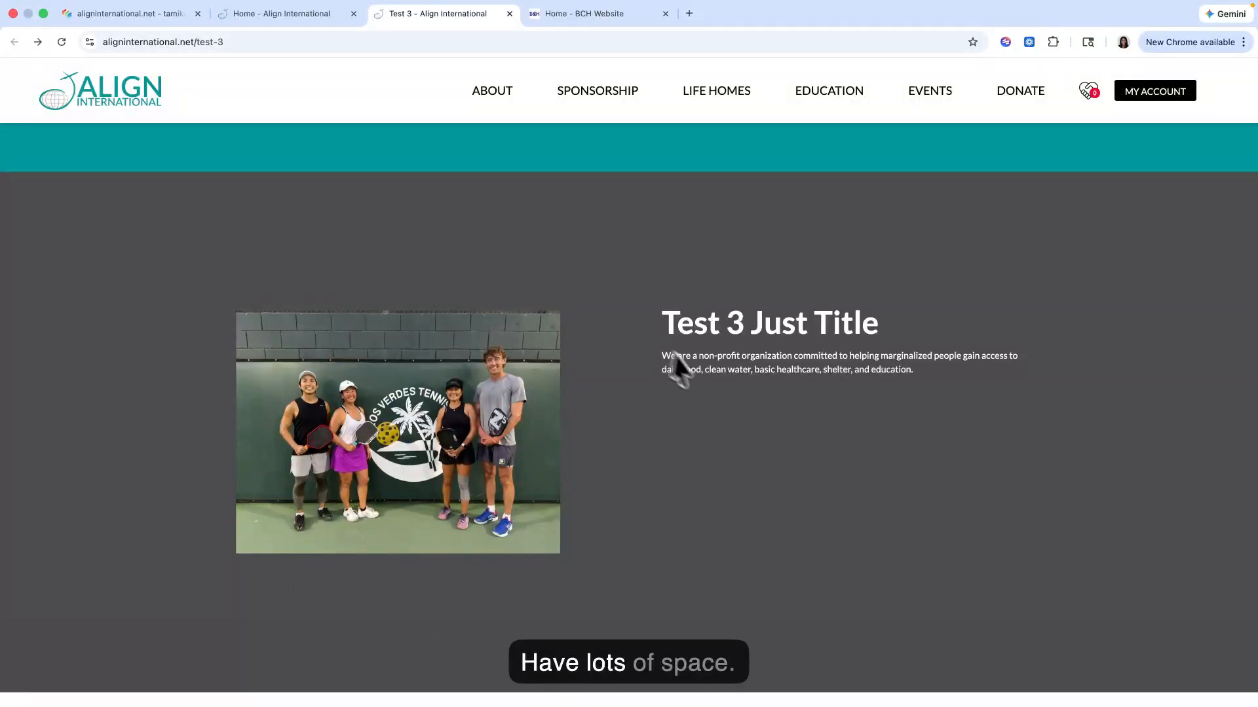
scroll(690, 406, down, 5)
scroll(696, 407, up, 7)
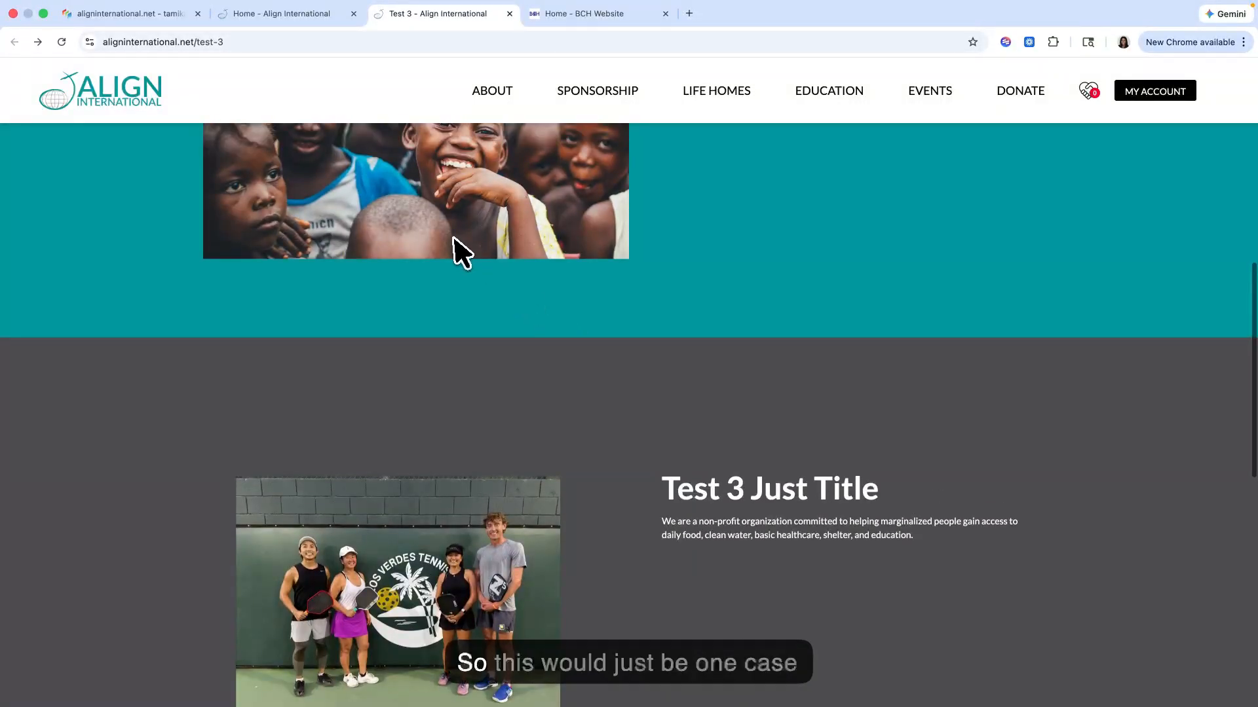
Step: Return to the Site Planner, look over the Test 3 Image only fields, and save and close the content
scroll(457, 253, down, 4)
click(108, 17)
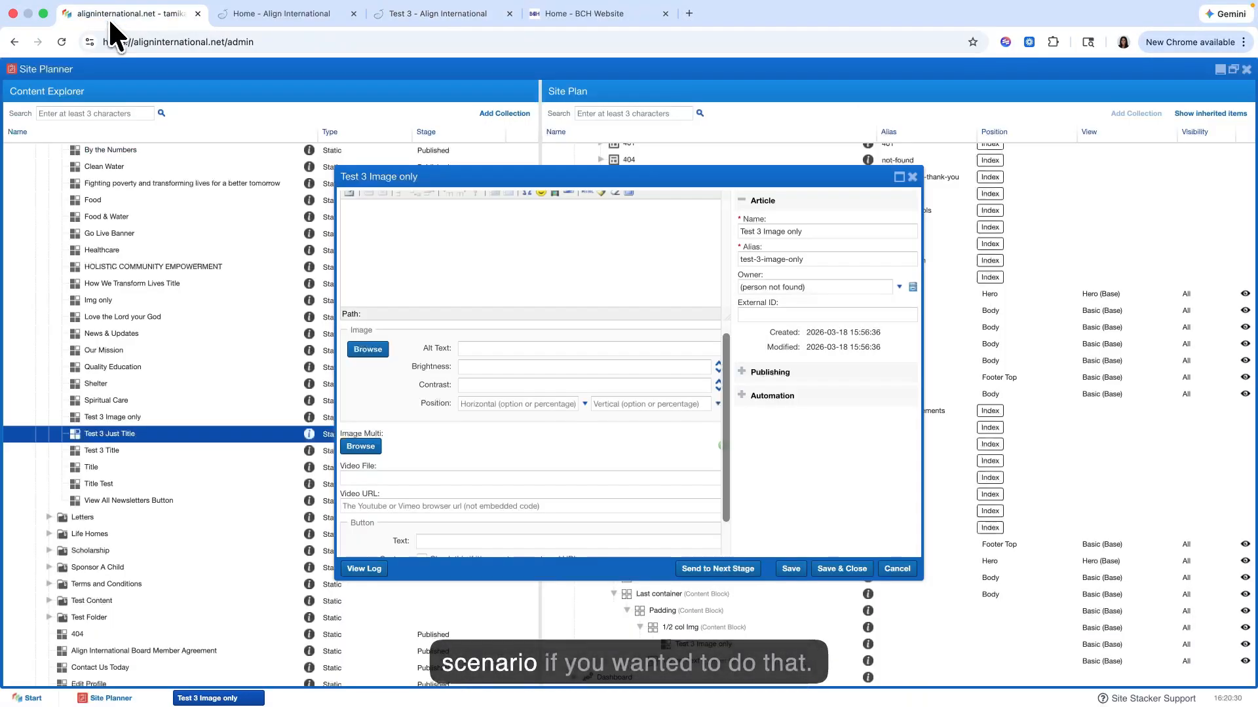
scroll(481, 340, up, 5)
scroll(480, 340, down, 5)
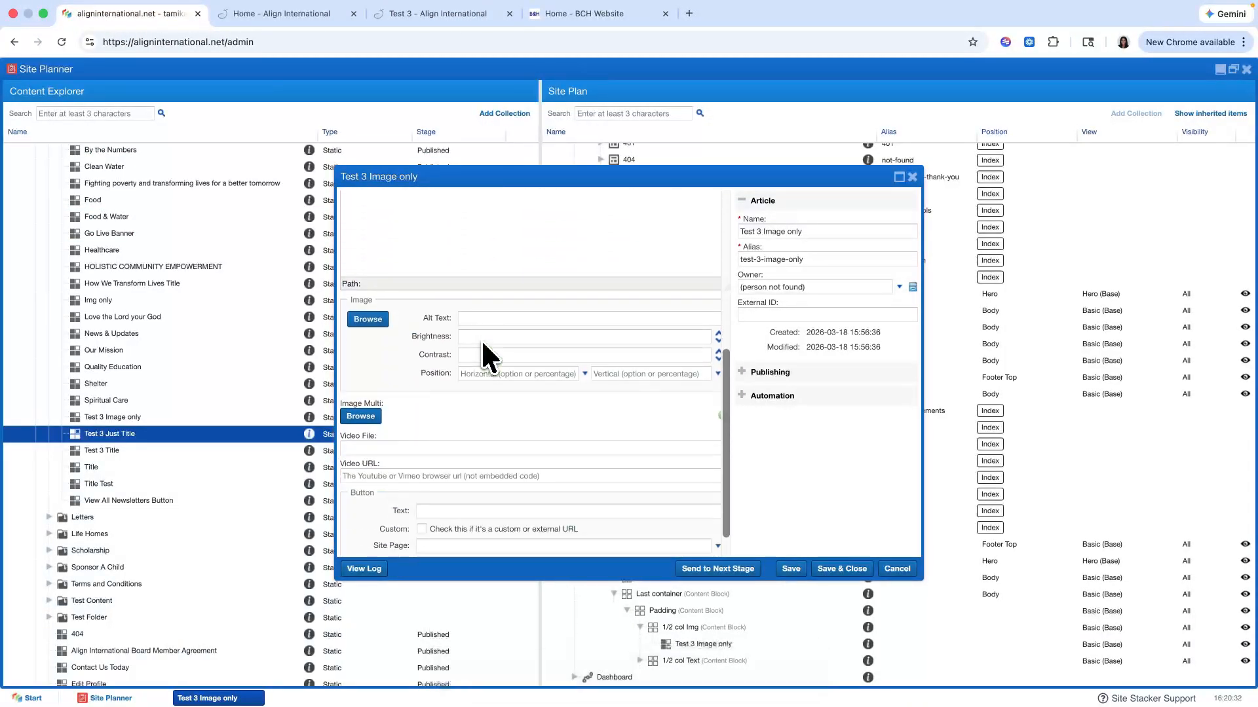
scroll(481, 340, up, 3)
scroll(481, 339, up, 4)
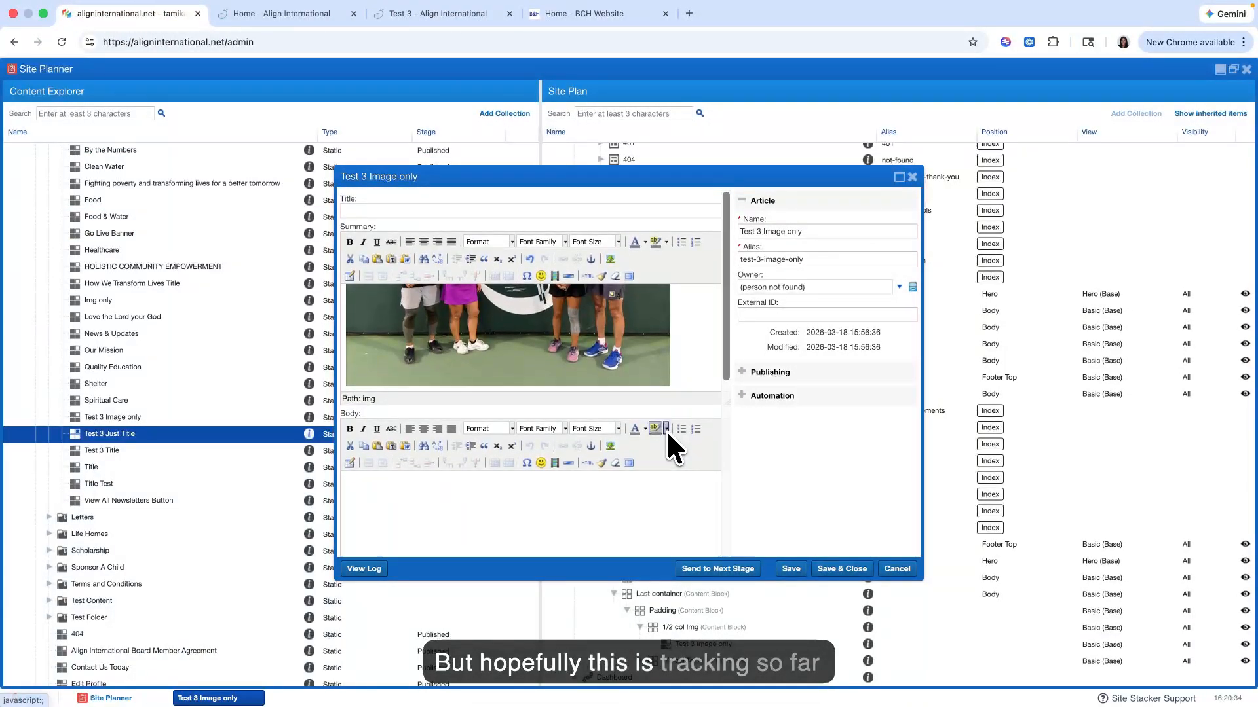
click(828, 567)
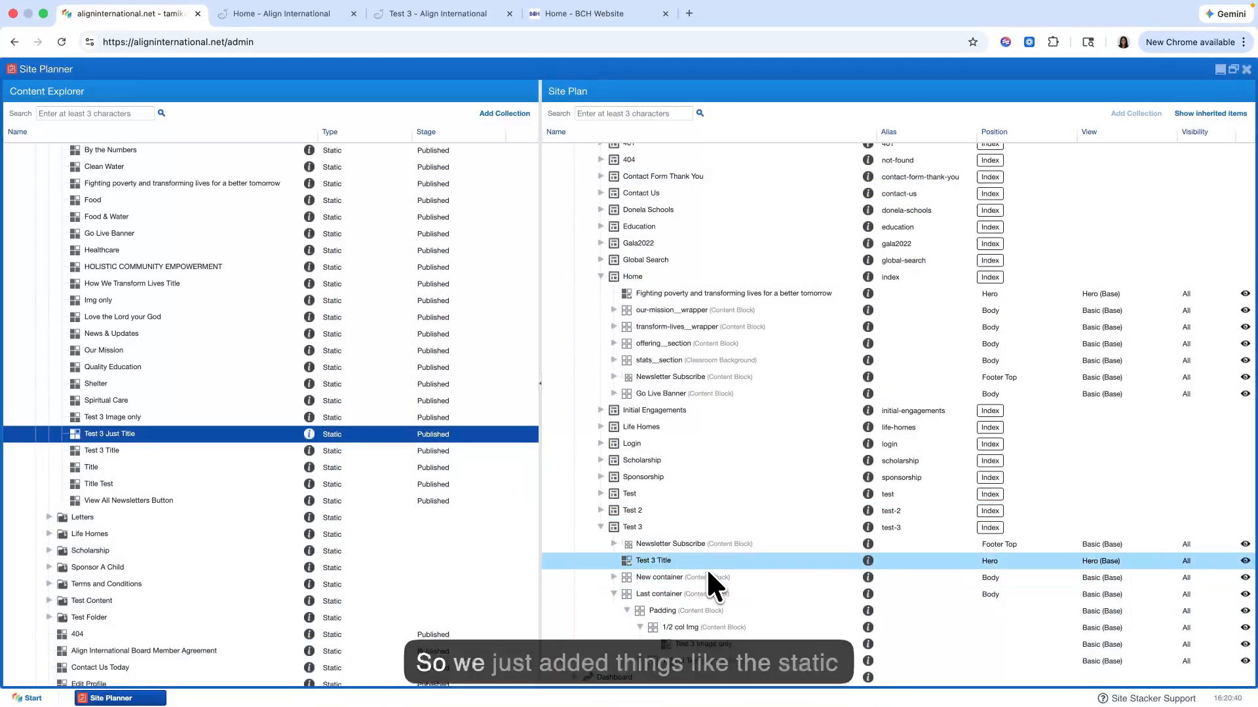
Step: Inspect the nested blocks inside New container and Last container under the Test 3 page
click(614, 593)
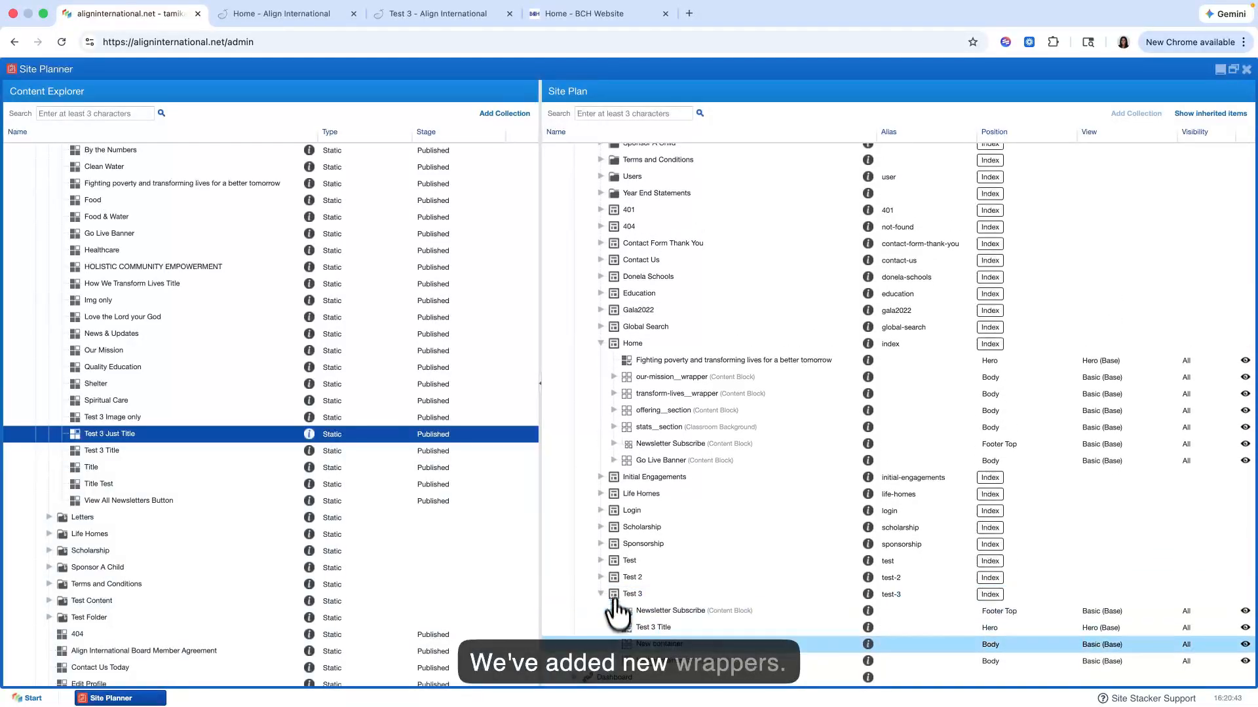
click(613, 645)
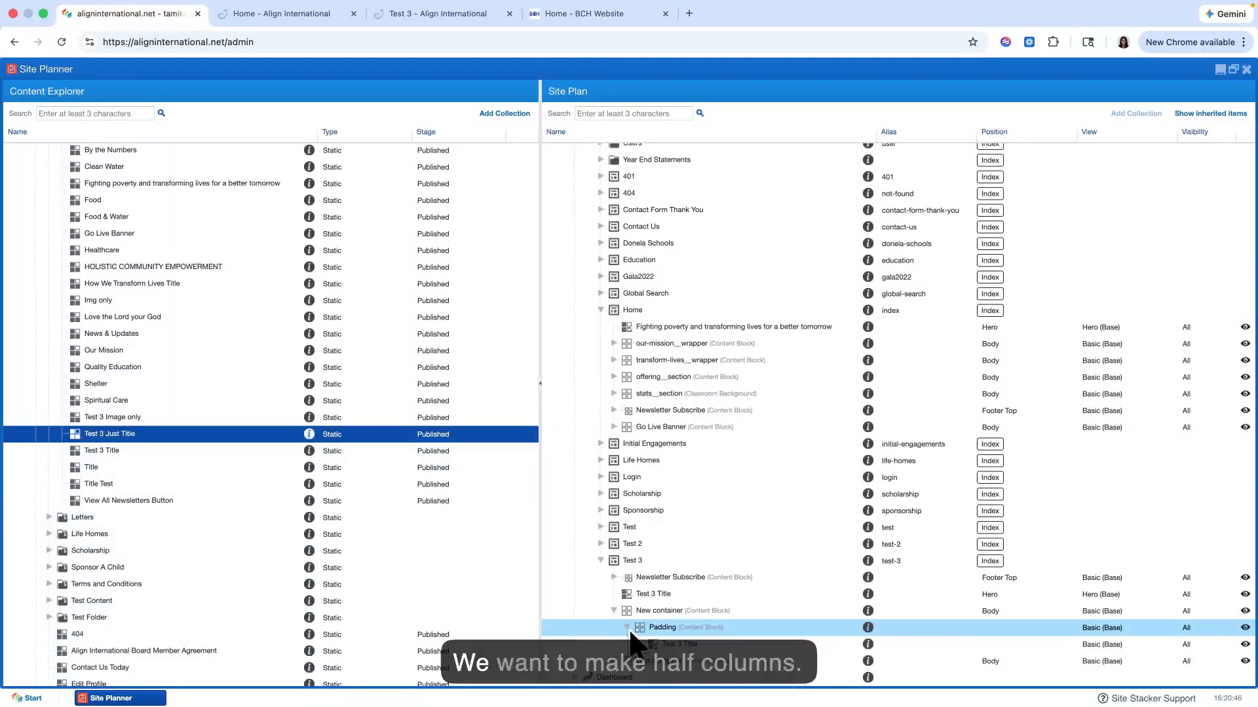
click(613, 665)
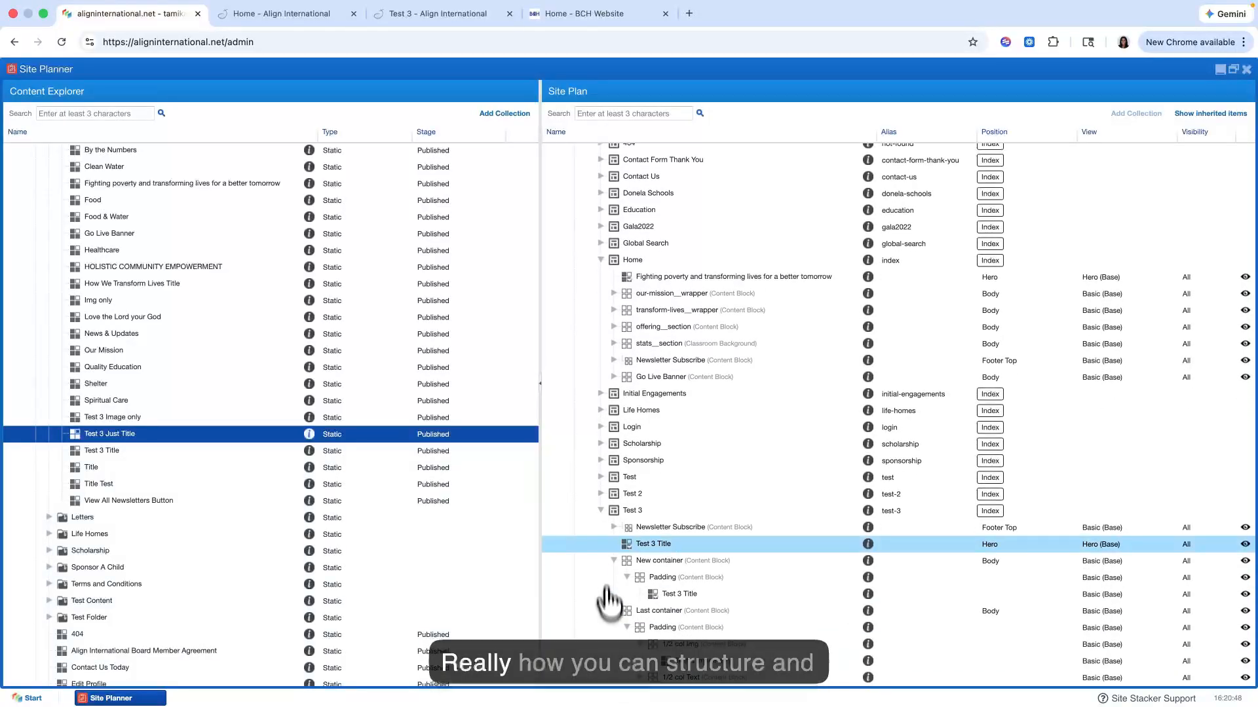
Step: Reload the live Test 3 page and review its hero, teal container and grey two-column container
click(395, 17)
key(super+r)
scroll(323, 298, up, 1)
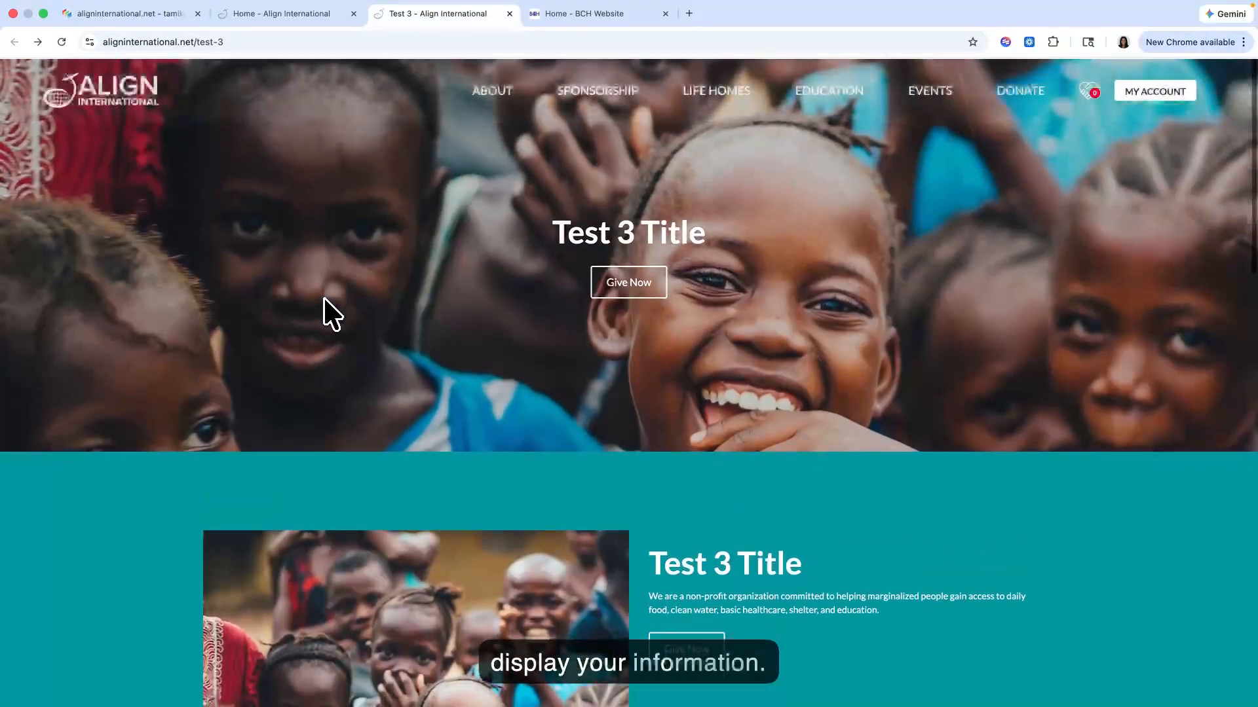
scroll(323, 298, down, 10)
scroll(323, 298, up, 9)
scroll(323, 298, down, 3)
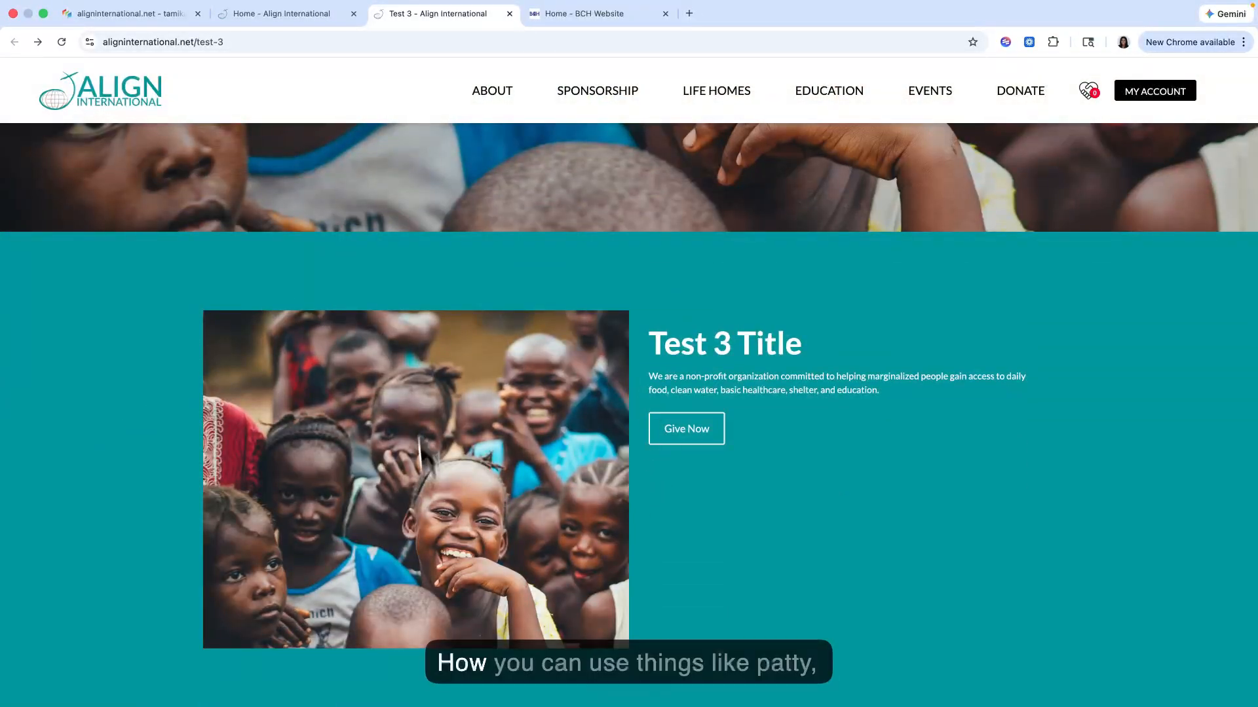
scroll(707, 334, down, 5)
scroll(877, 287, up, 7)
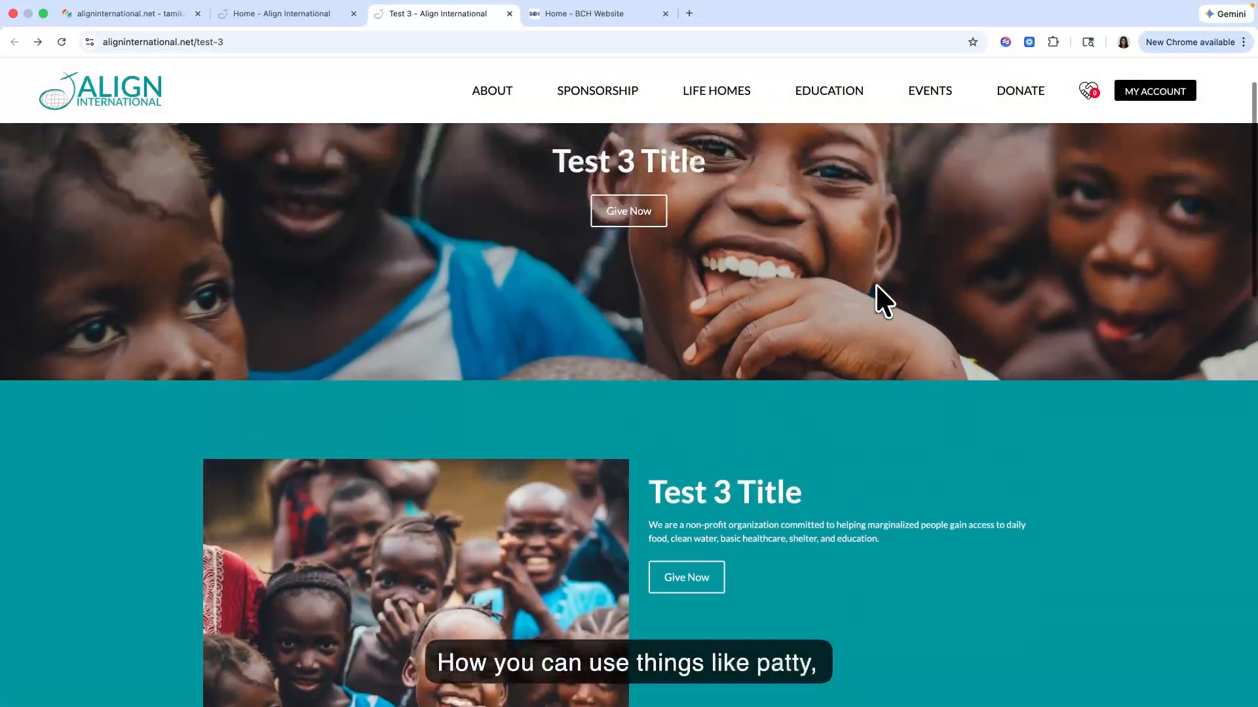
scroll(877, 286, down, 4)
scroll(876, 286, down, 5)
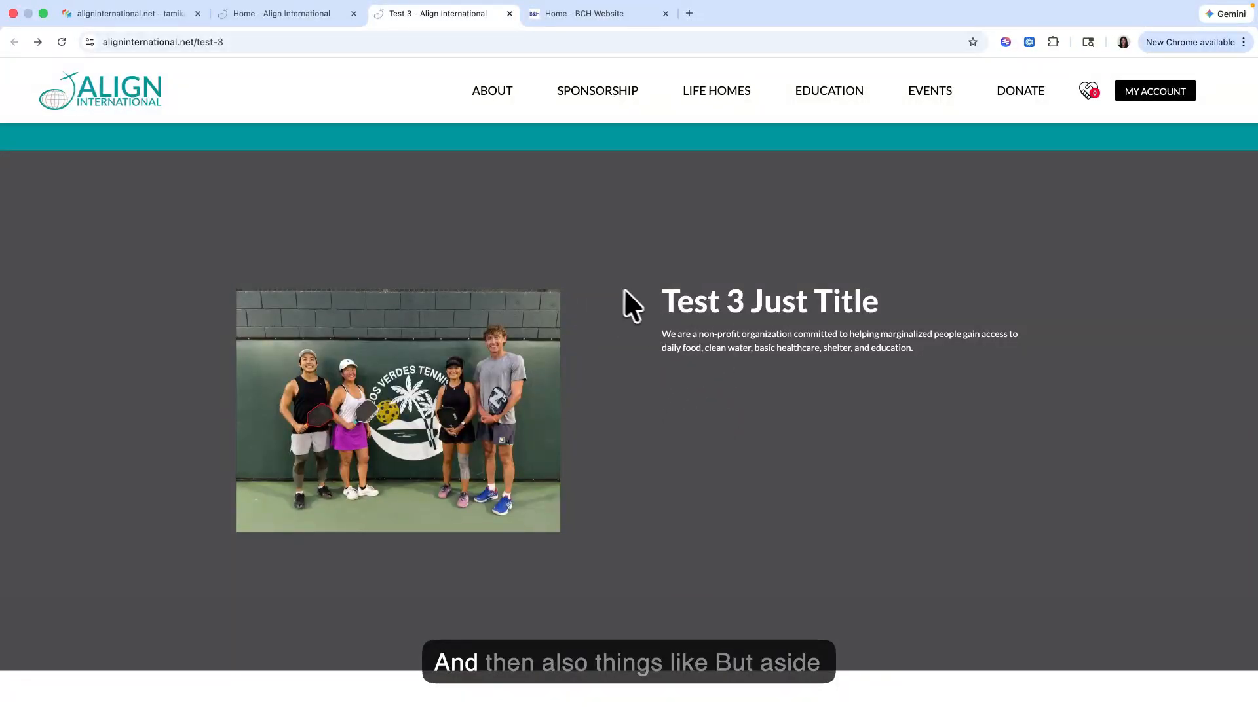
scroll(713, 416, up, 9)
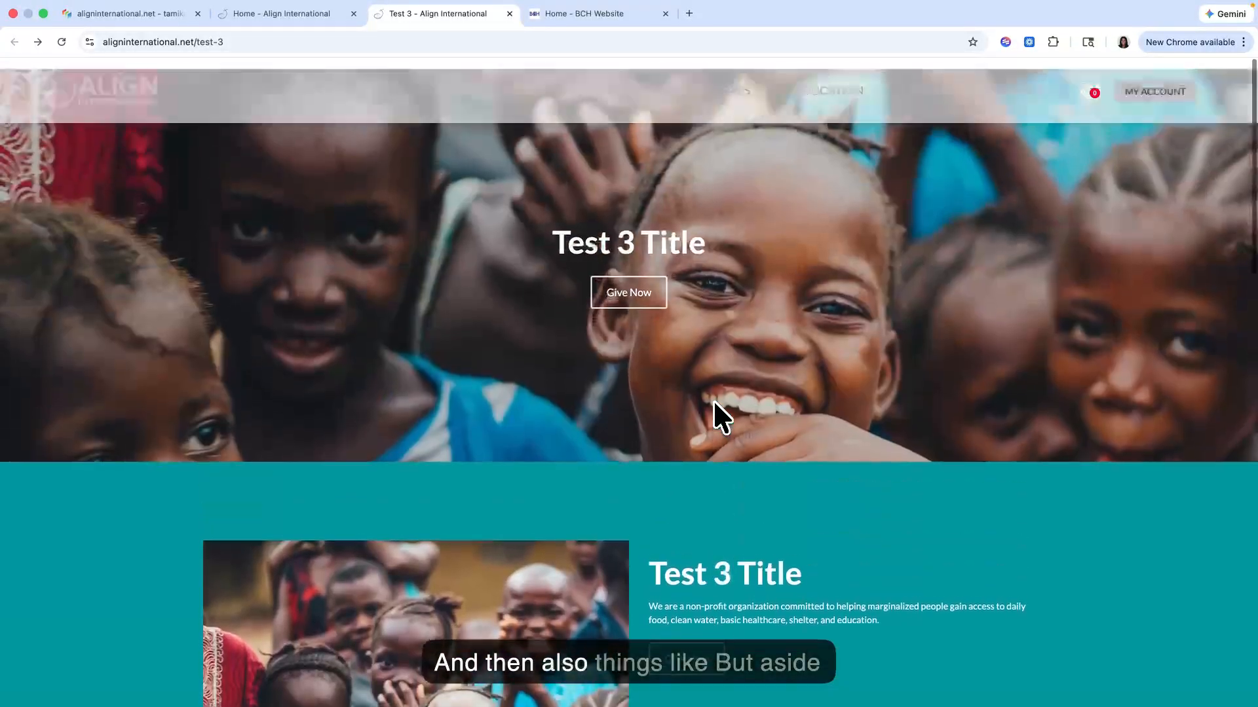
scroll(713, 415, down, 6)
scroll(713, 403, down, 3)
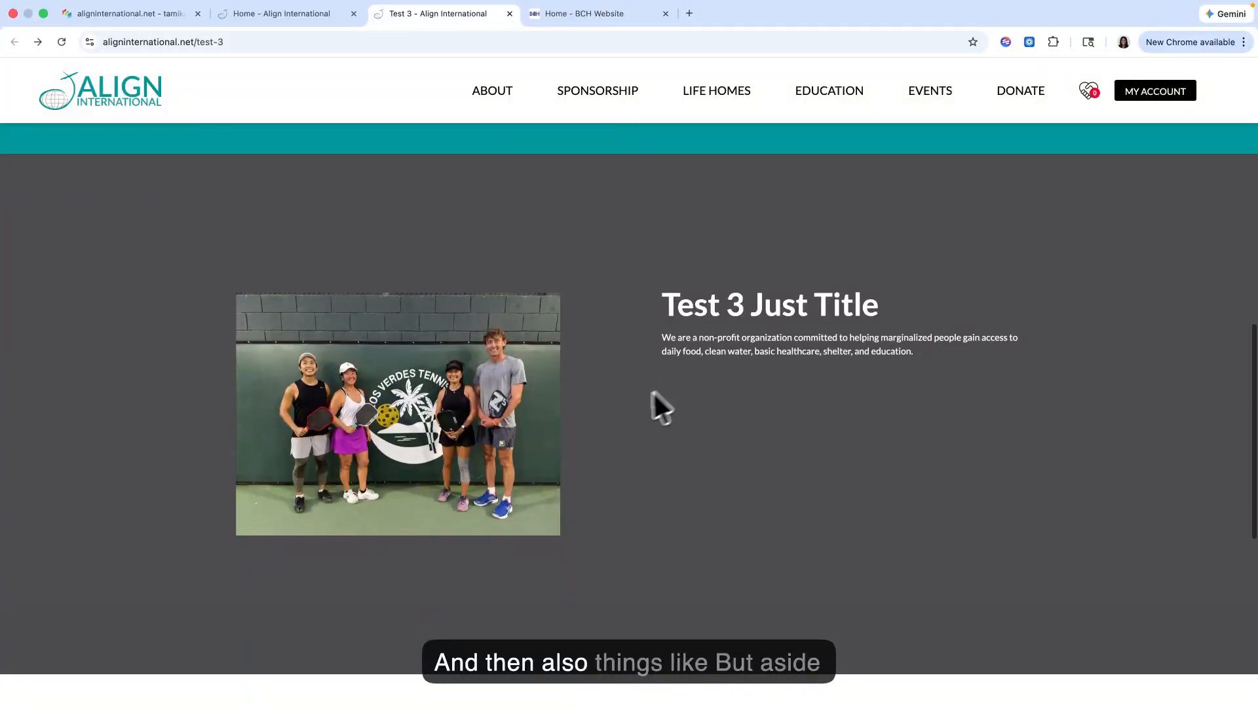
scroll(654, 394, up, 9)
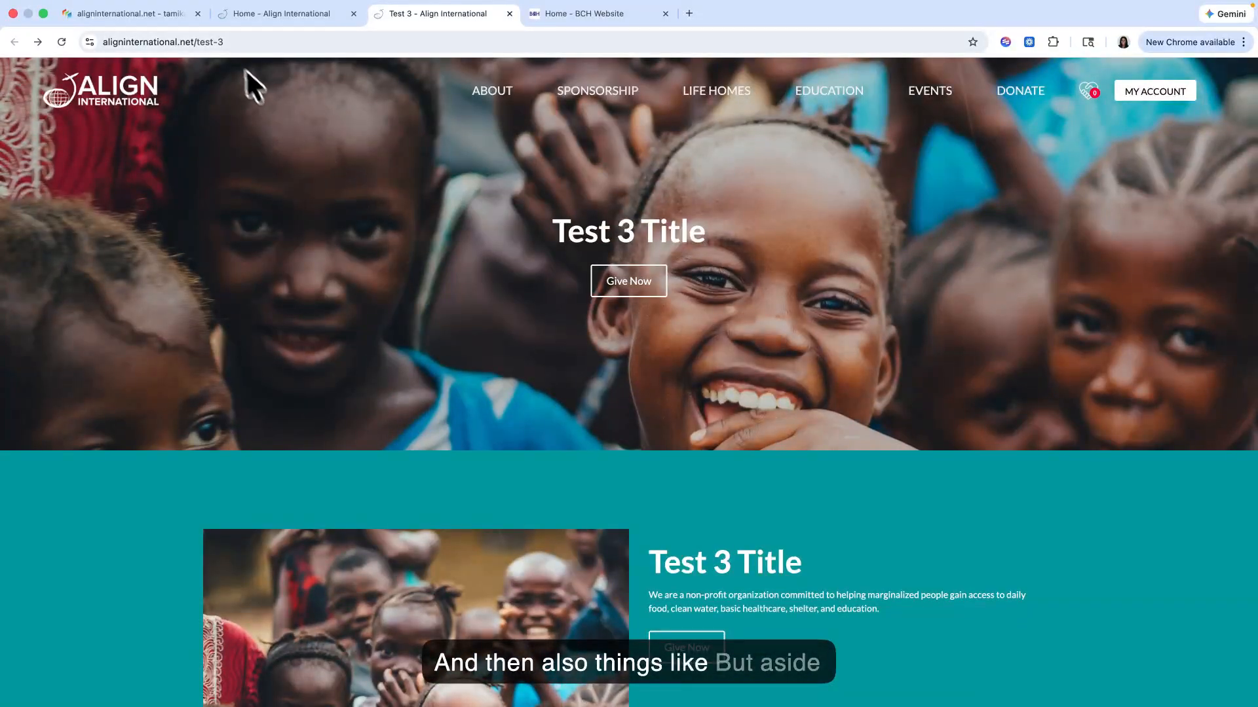
Step: Return to the Site Planner and collapse the Home page and the 09 Static and 10 Wrapper collections
click(164, 9)
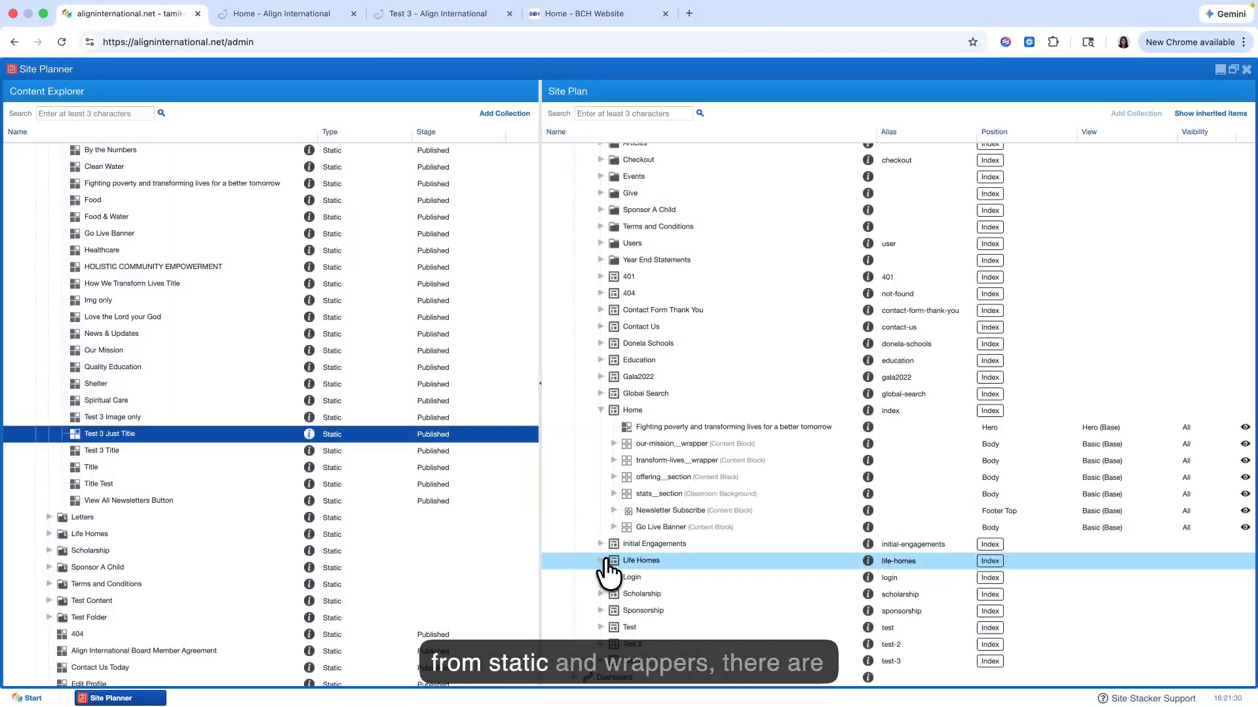
click(602, 410)
scroll(325, 261, up, 3)
scroll(317, 458, down, 8)
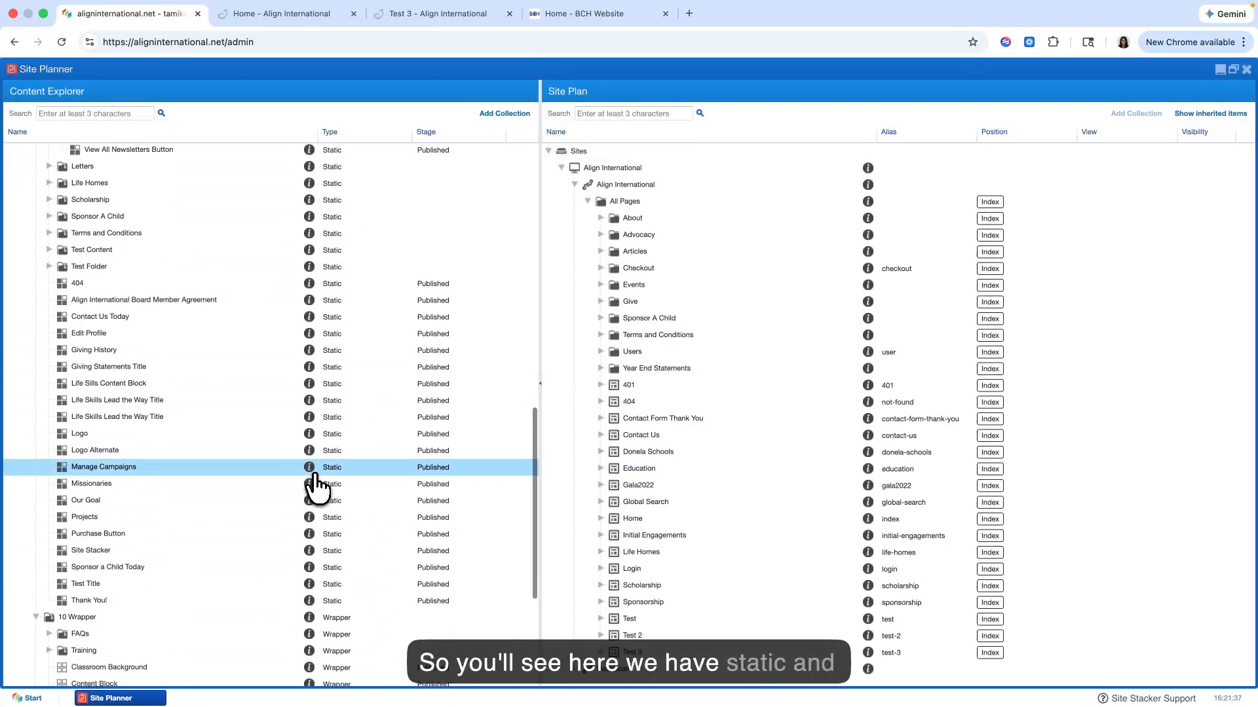
scroll(317, 484, down, 3)
scroll(314, 483, up, 15)
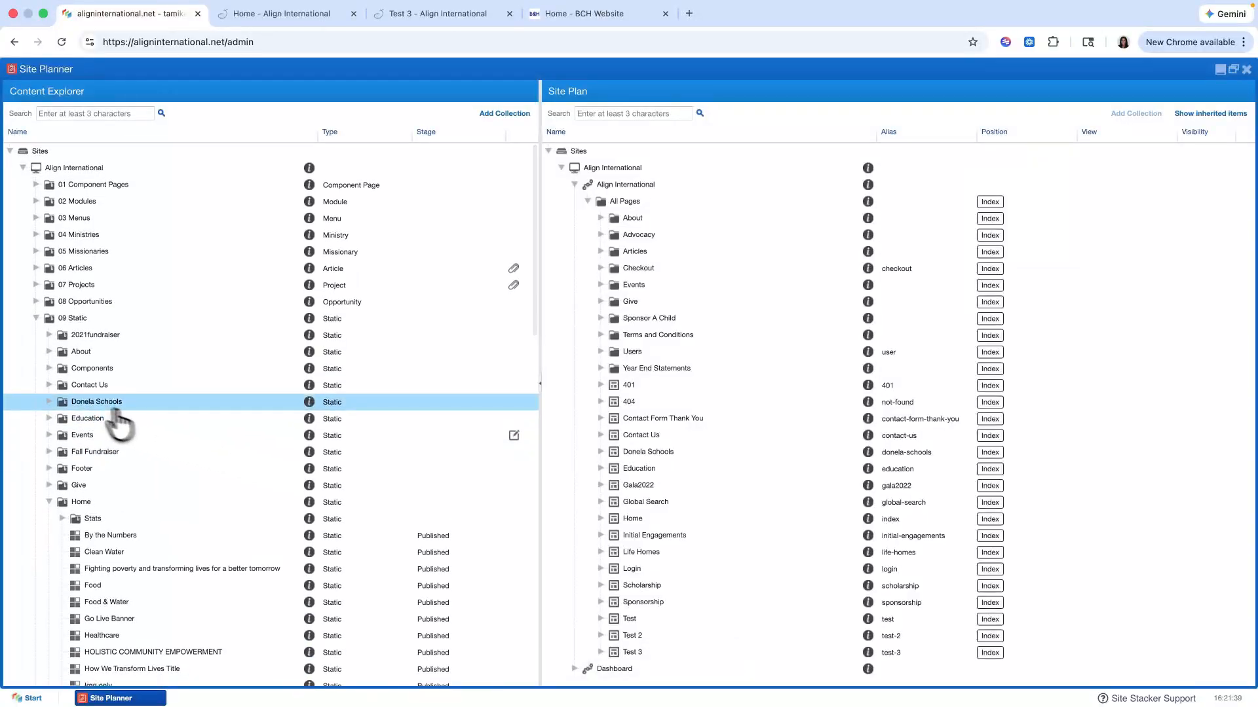
click(37, 319)
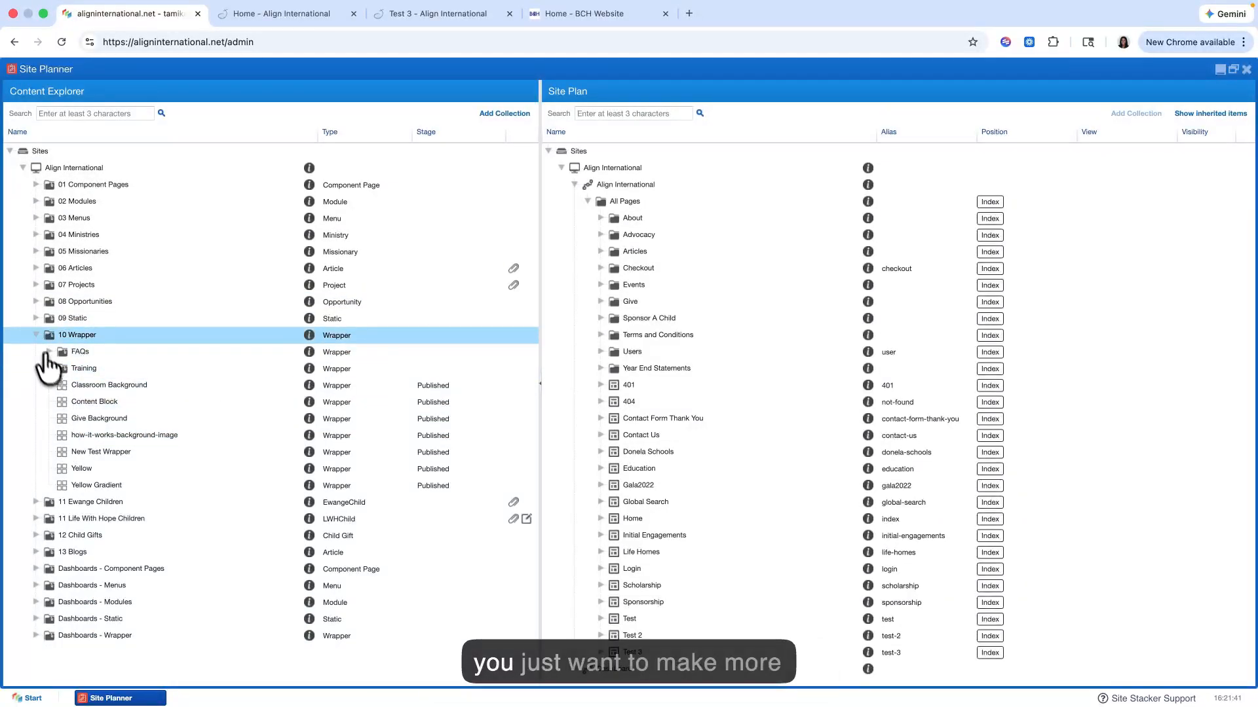
click(35, 334)
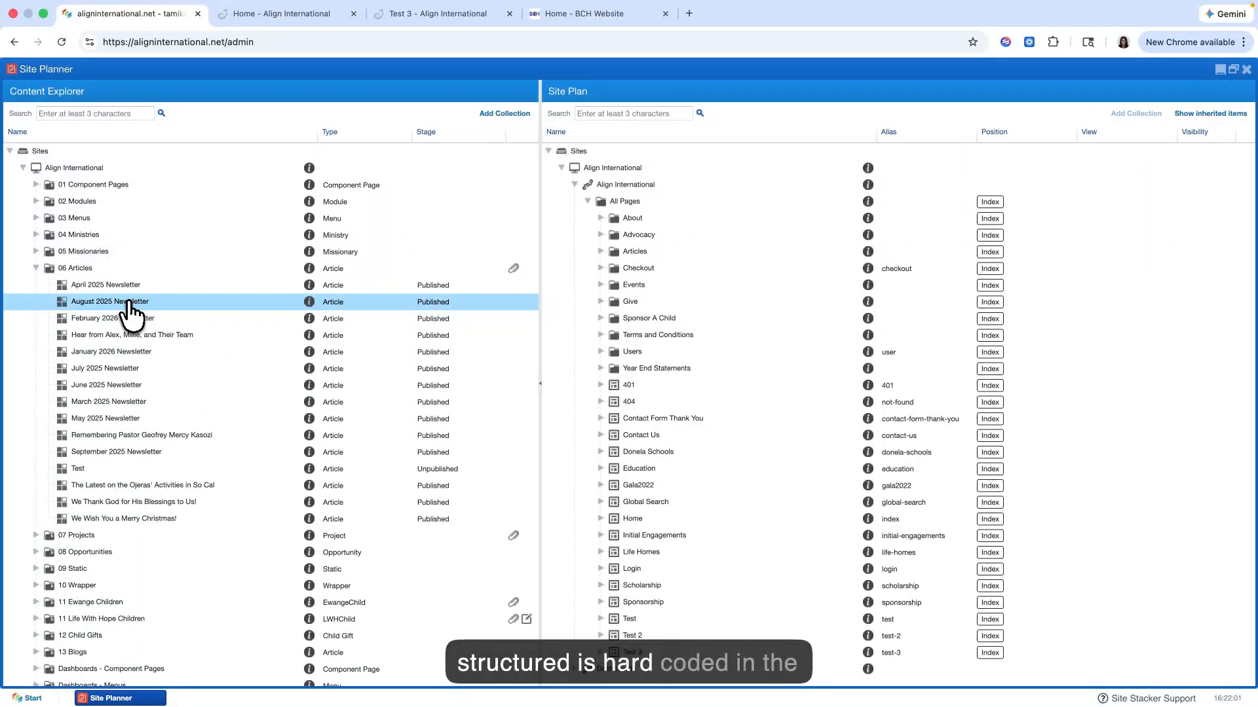
right_click(104, 270)
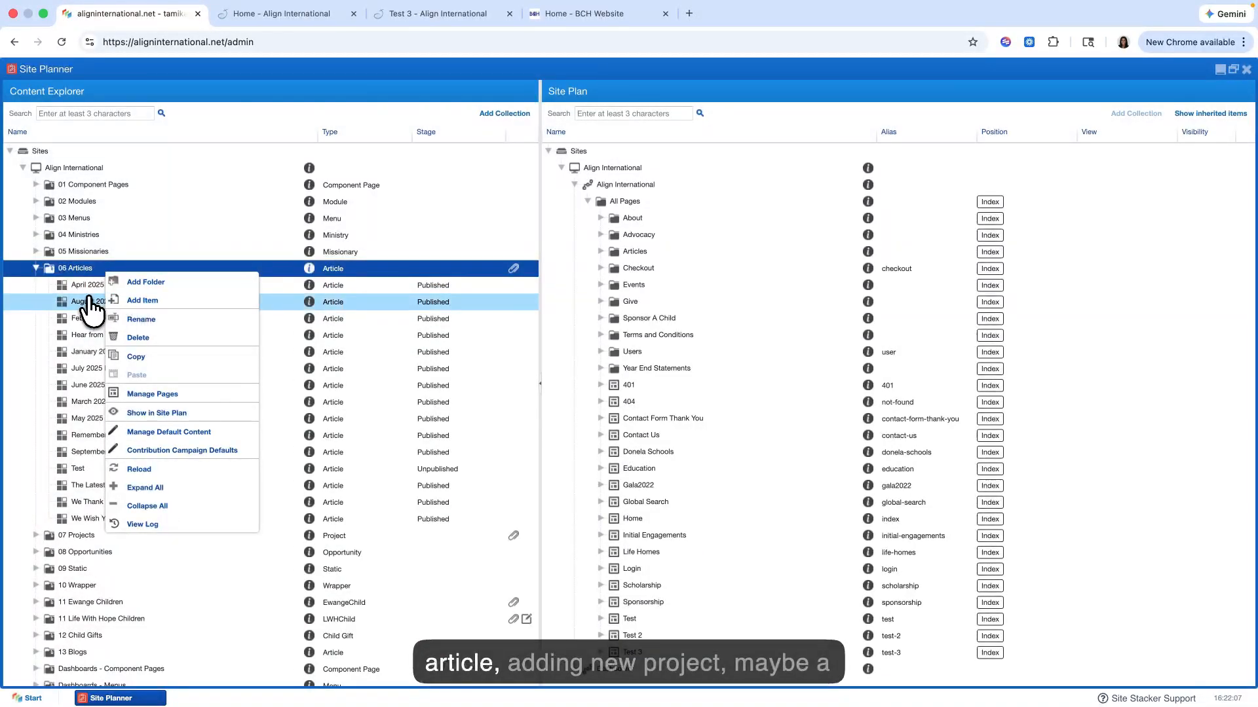
click(74, 537)
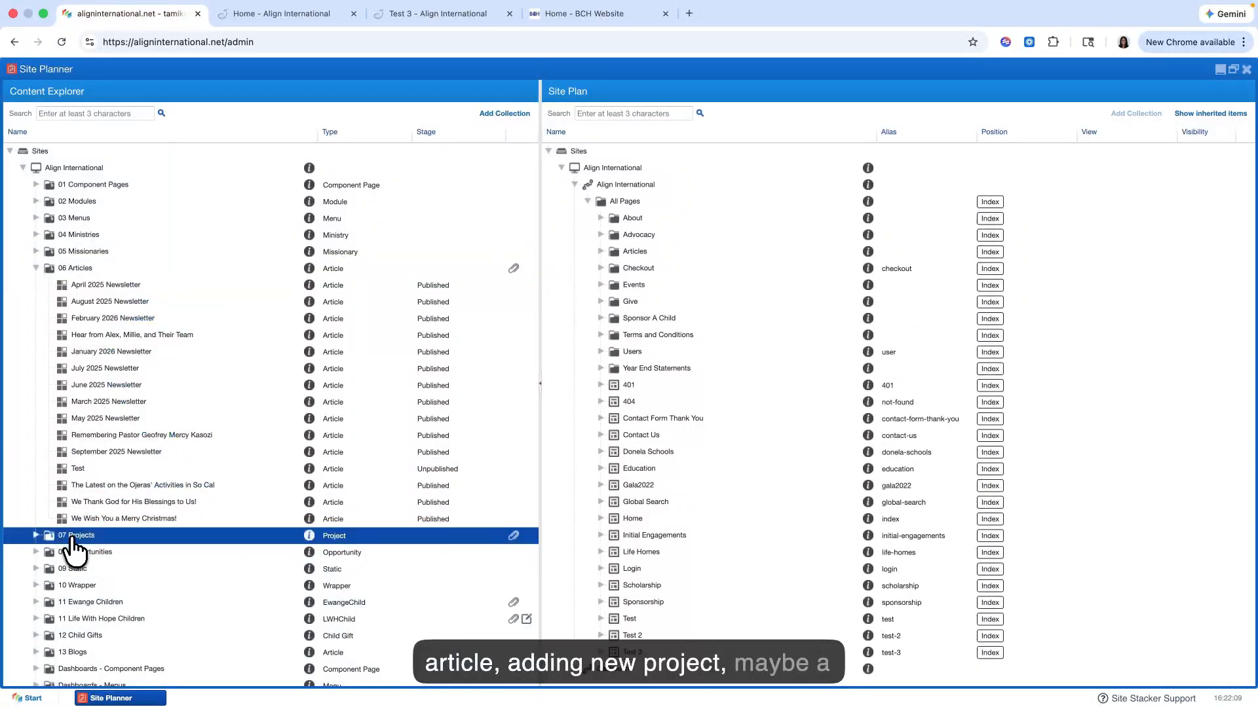
right_click(72, 538)
click(119, 473)
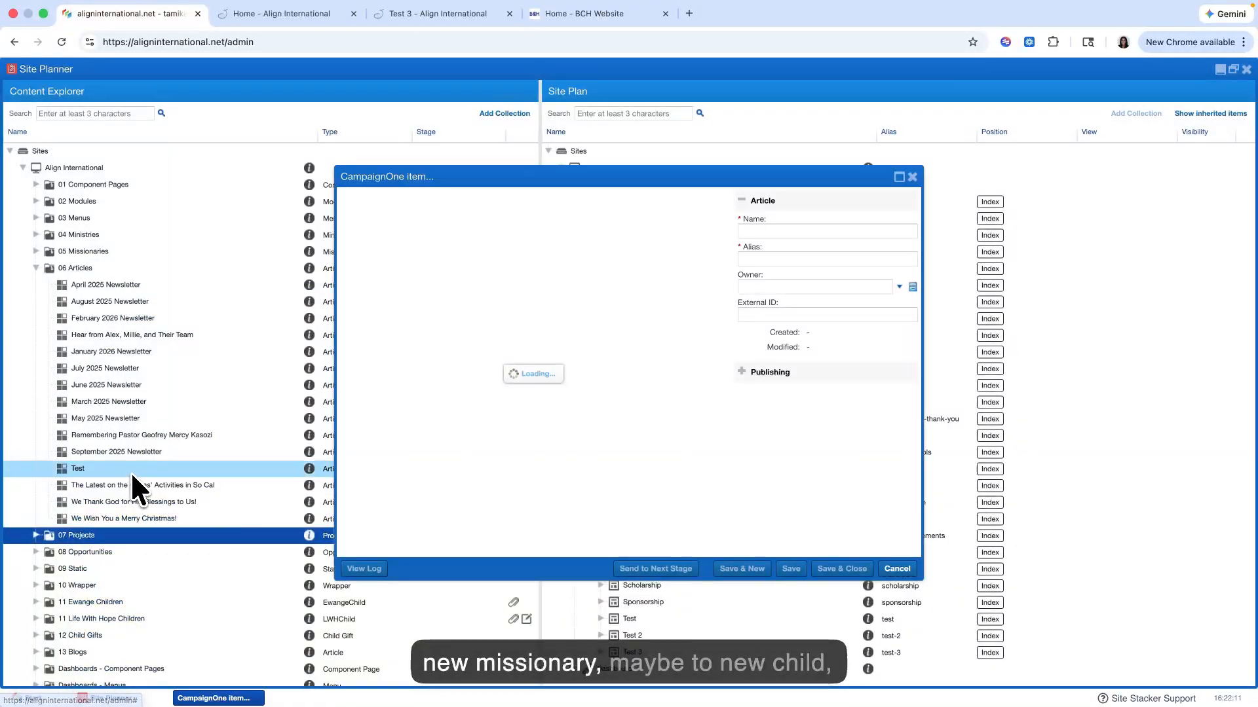
click(912, 177)
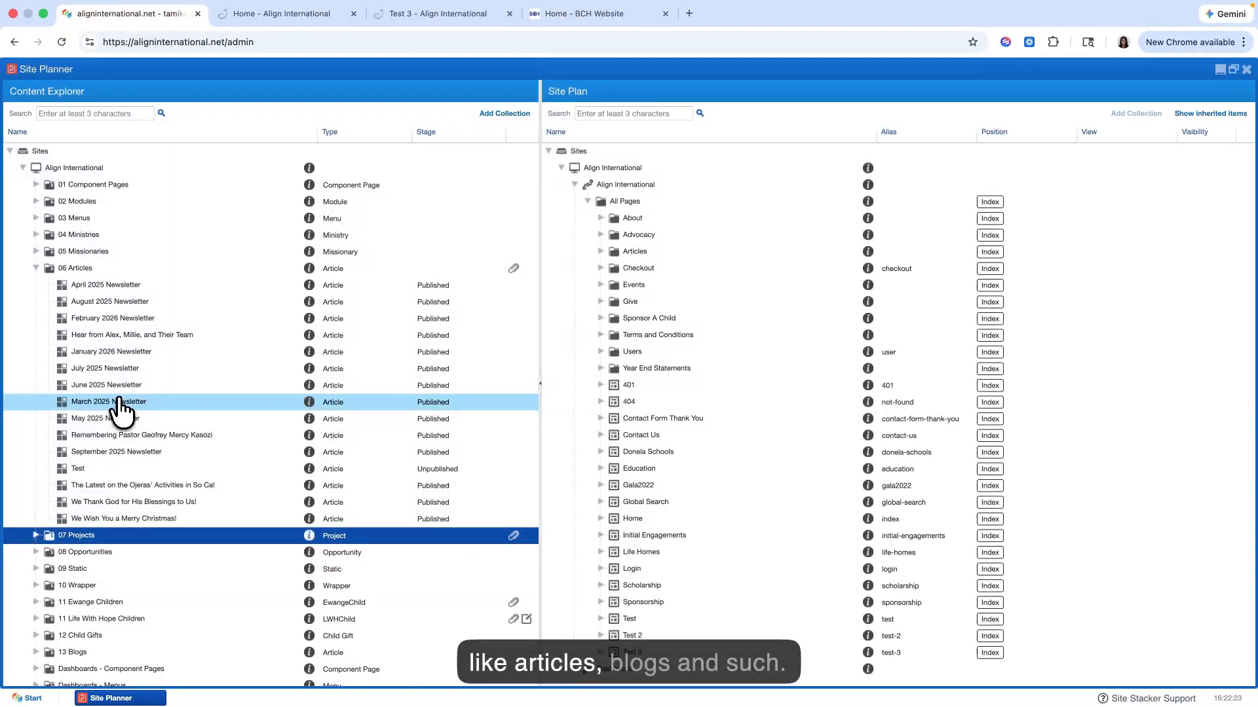
Step: Preview the Christmas in Uganda project from the Active folder of 07 Projects and look over its detail page
click(36, 269)
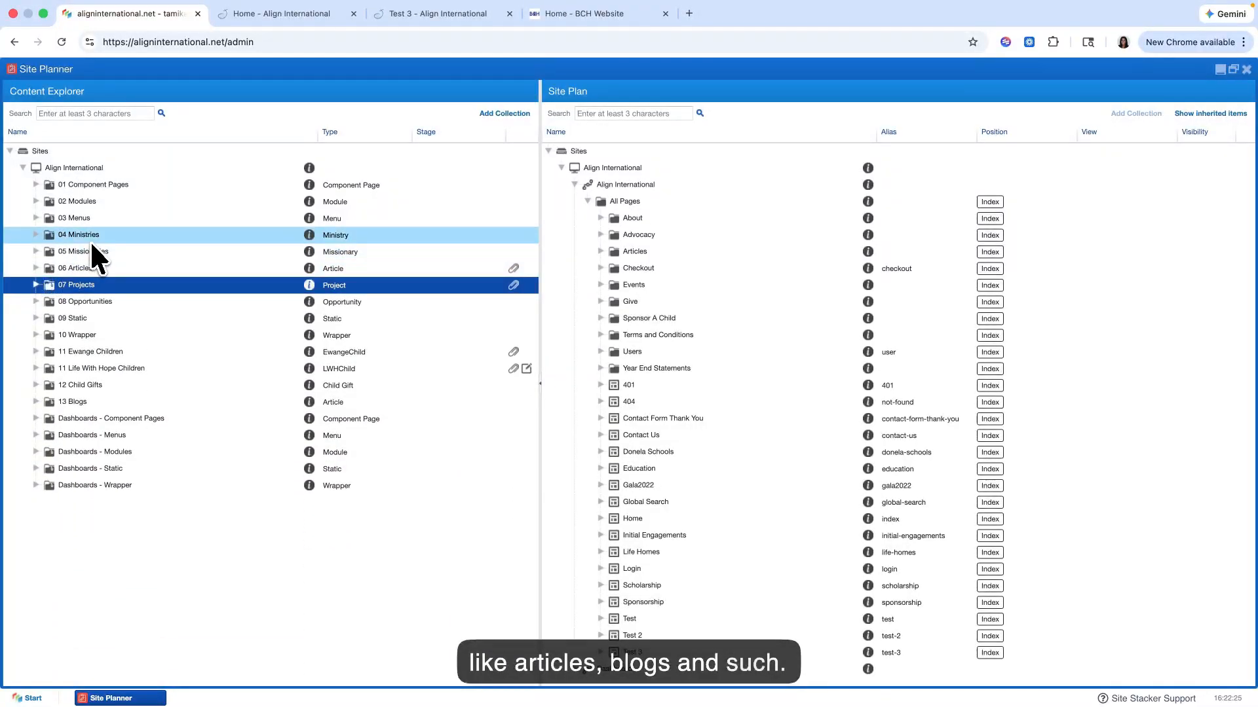
click(36, 285)
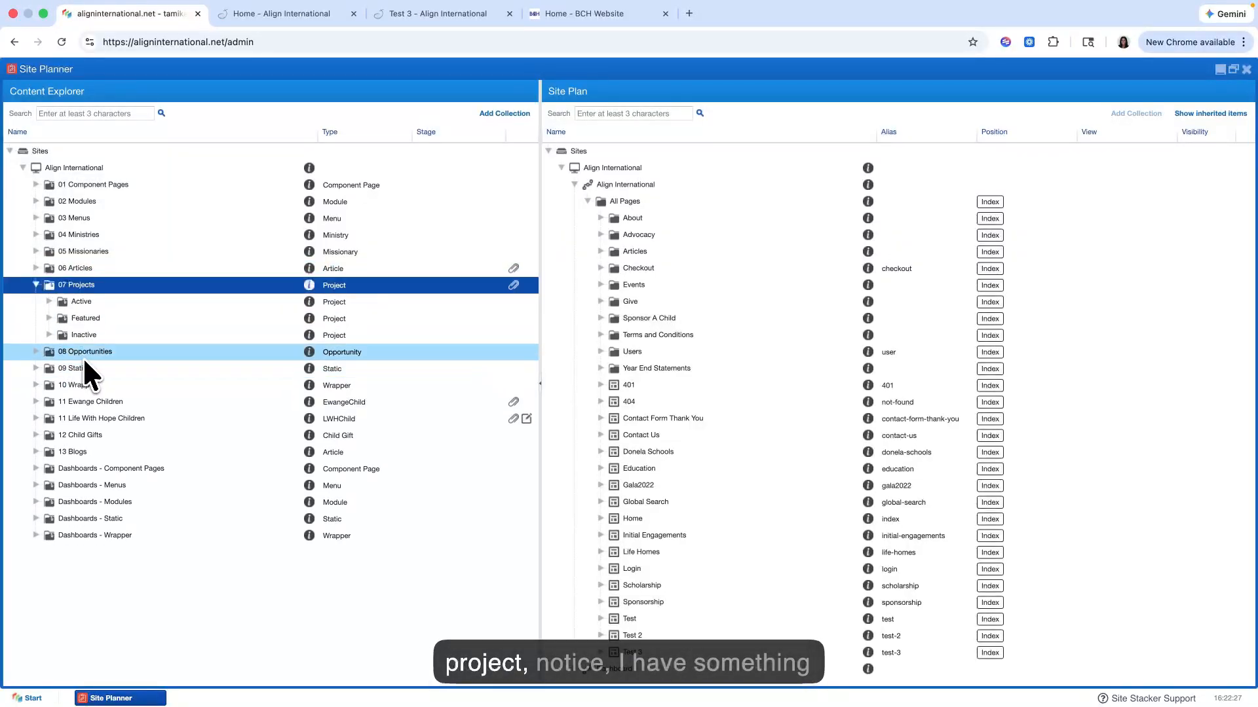
click(49, 302)
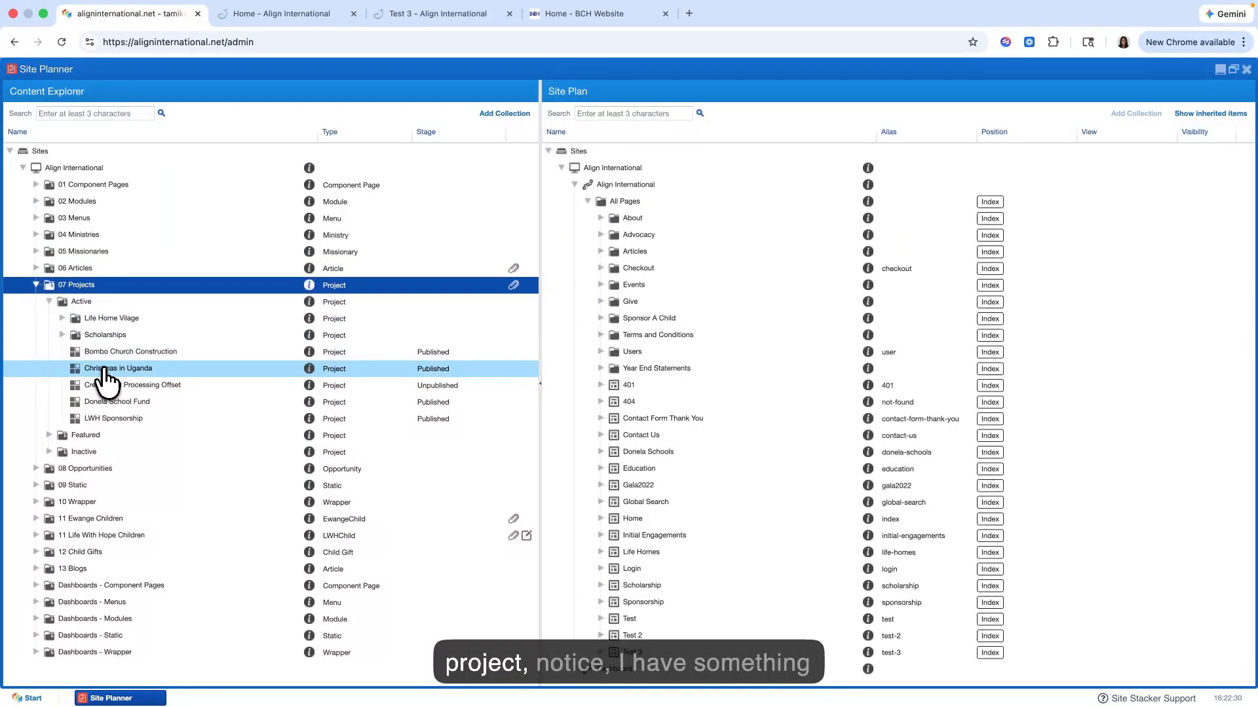
right_click(103, 379)
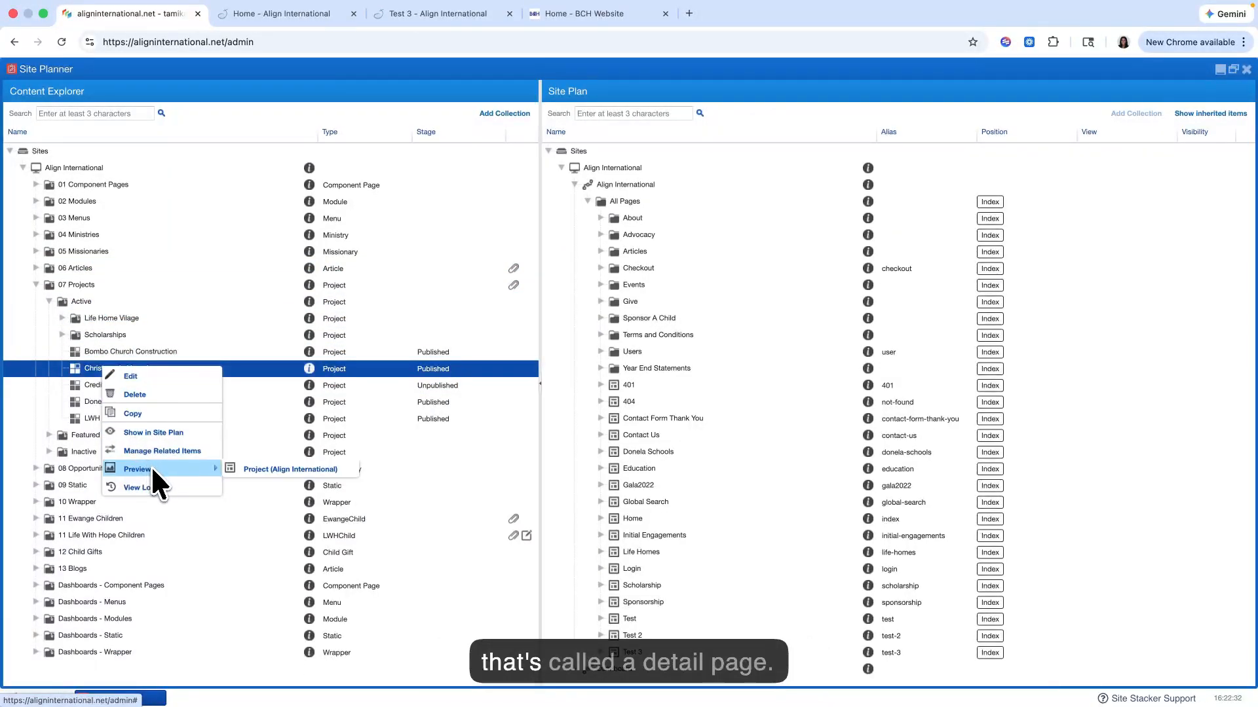
click(256, 470)
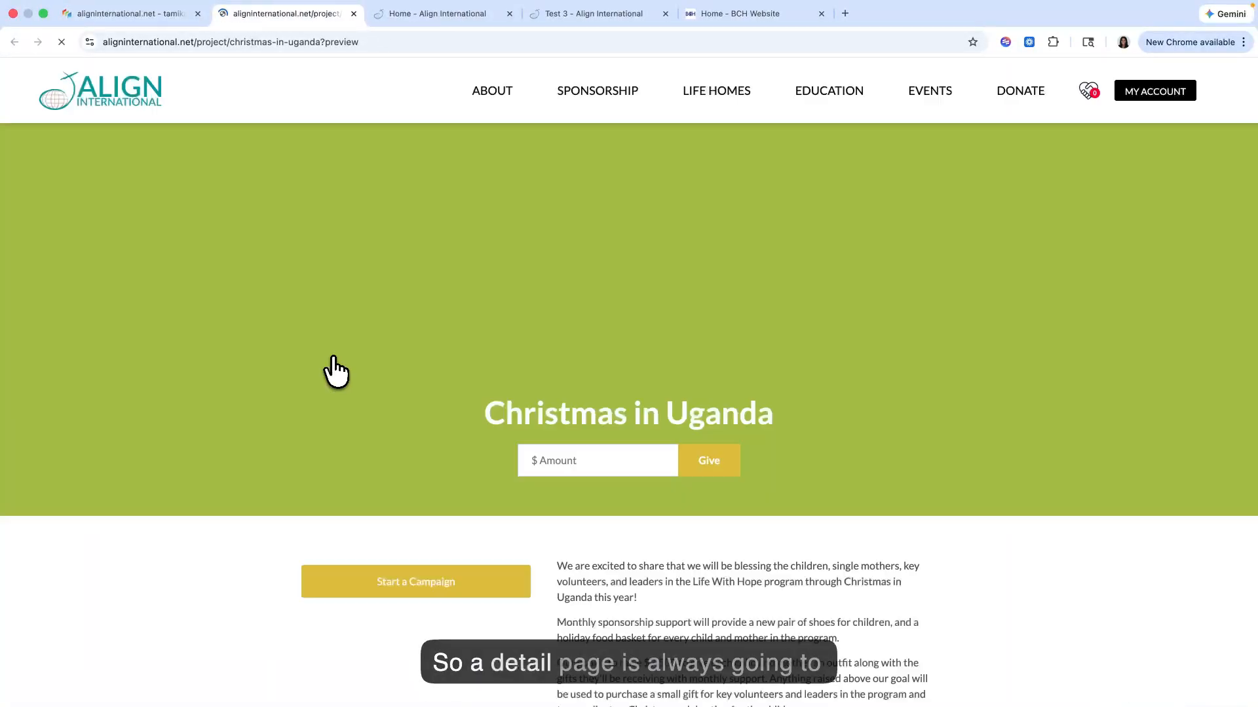
scroll(356, 360, down, 10)
scroll(356, 360, up, 12)
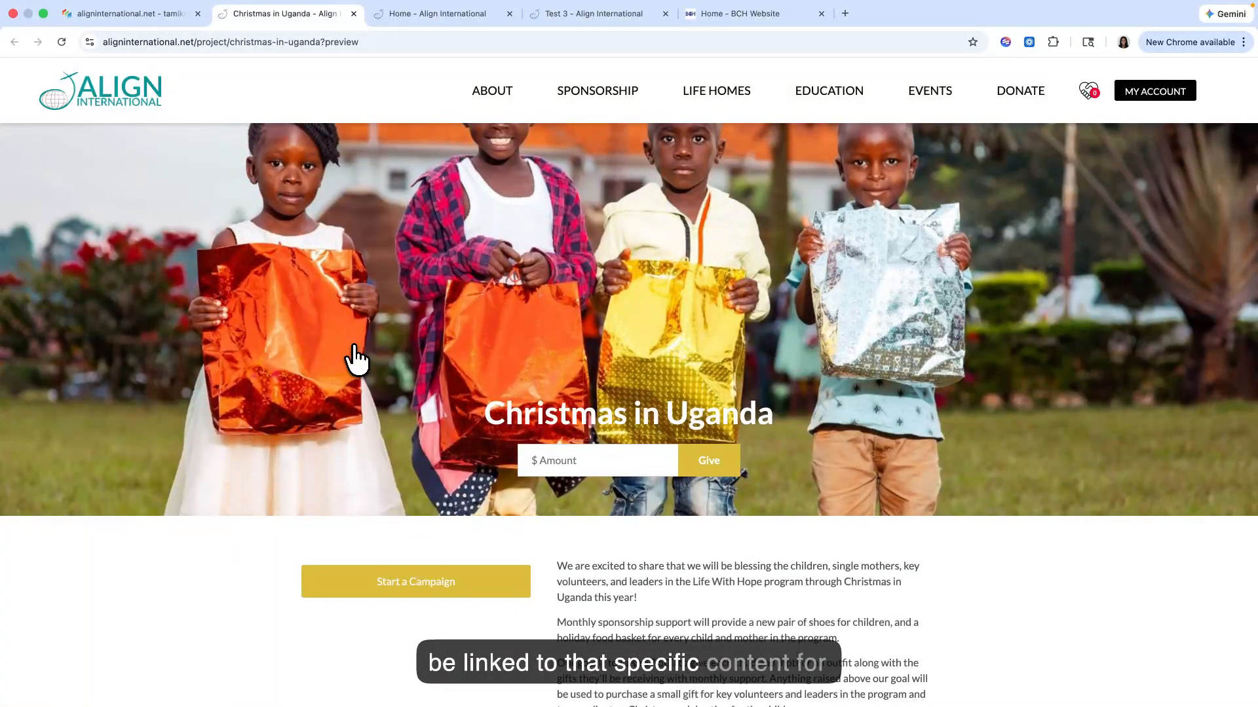
scroll(361, 342, down, 1)
Step: Browse the Projects summary page listed under Donate and open the Area of Greatest Need project
mouse_move(1014, 98)
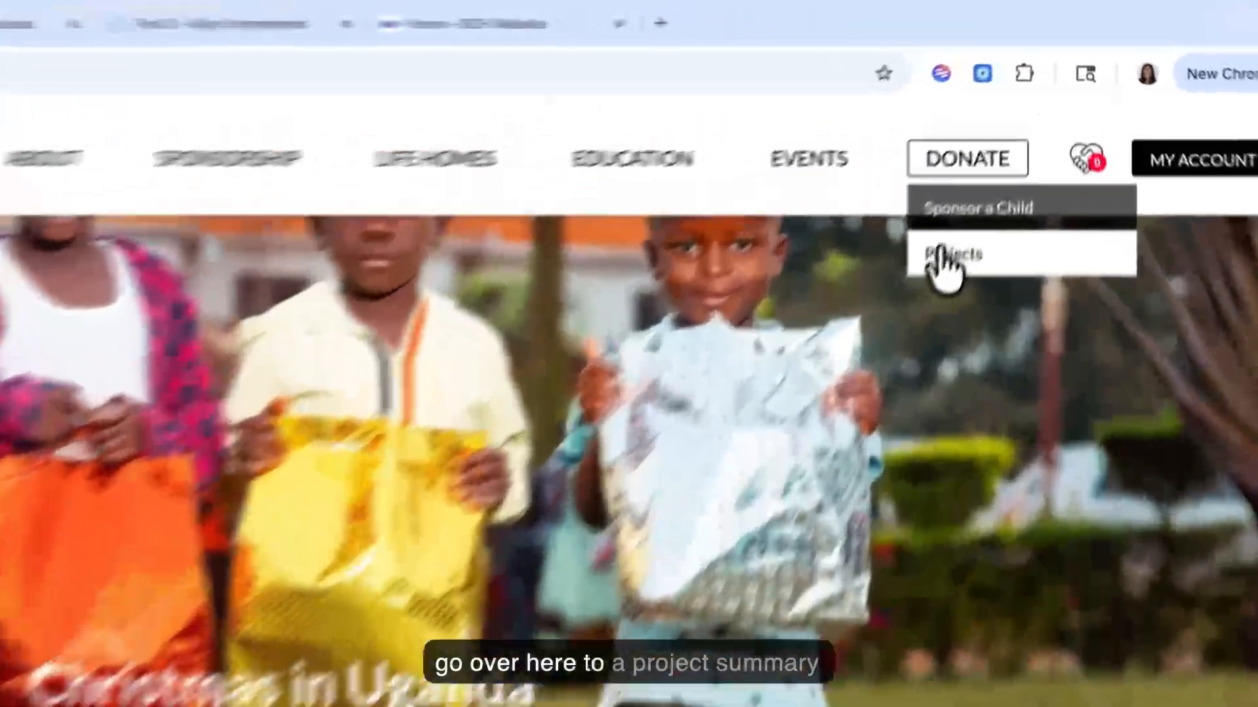
scroll(501, 439, down, 3)
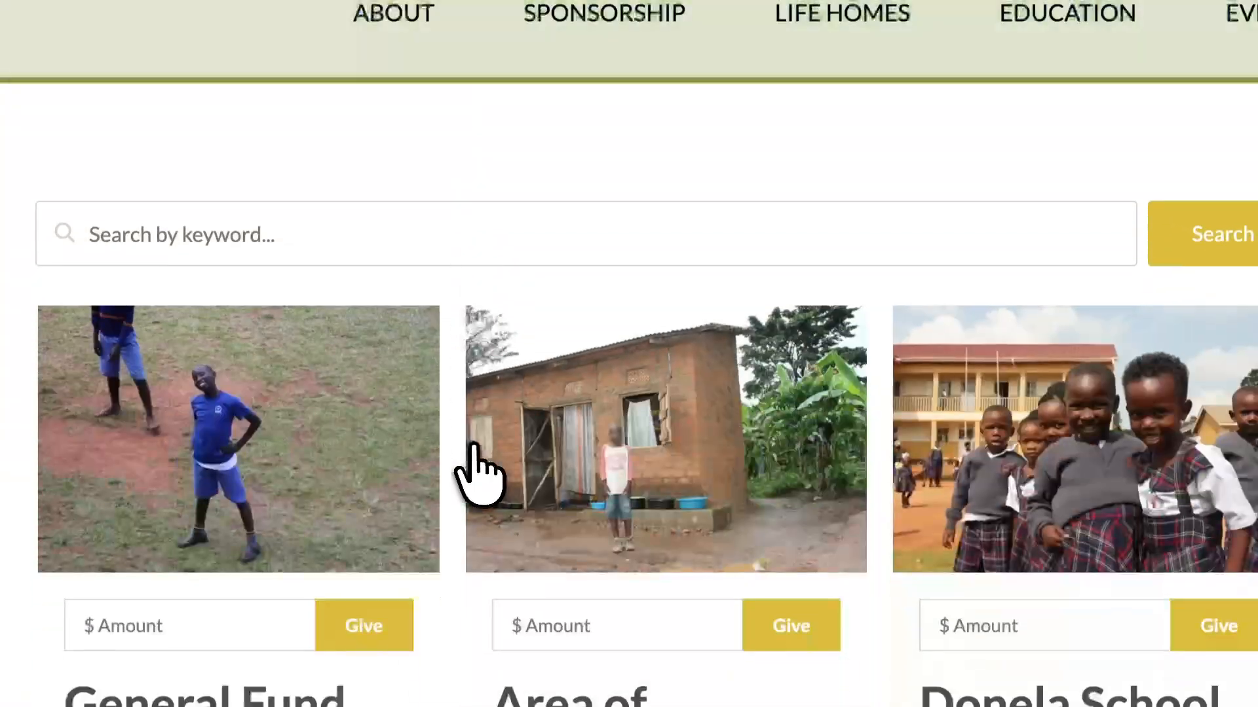
scroll(510, 406, down, 4)
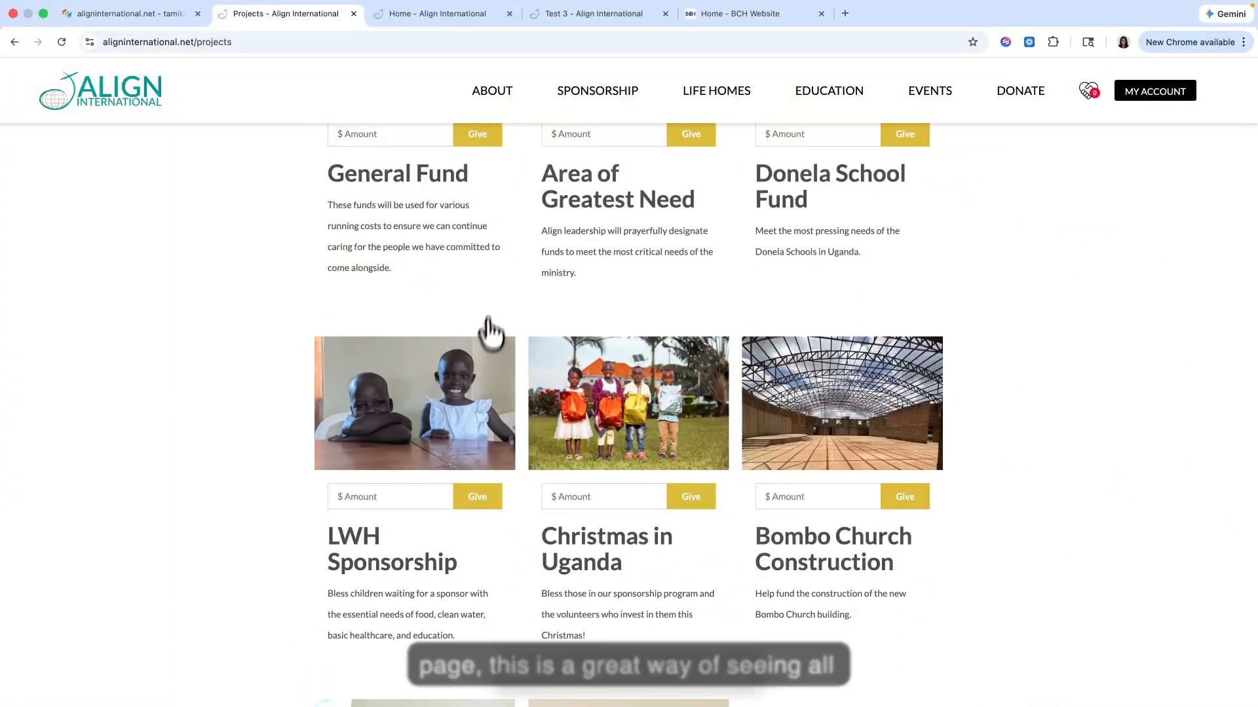
scroll(490, 334, down, 10)
scroll(498, 301, up, 15)
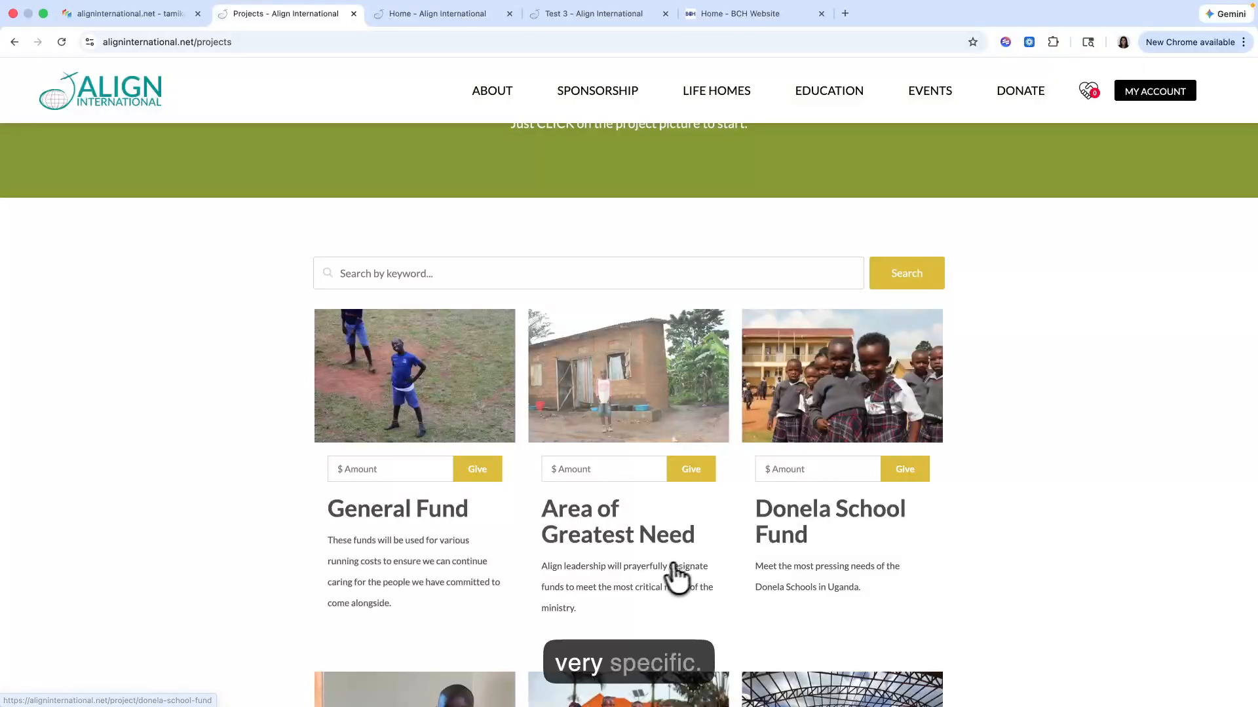
scroll(525, 446, down, 9)
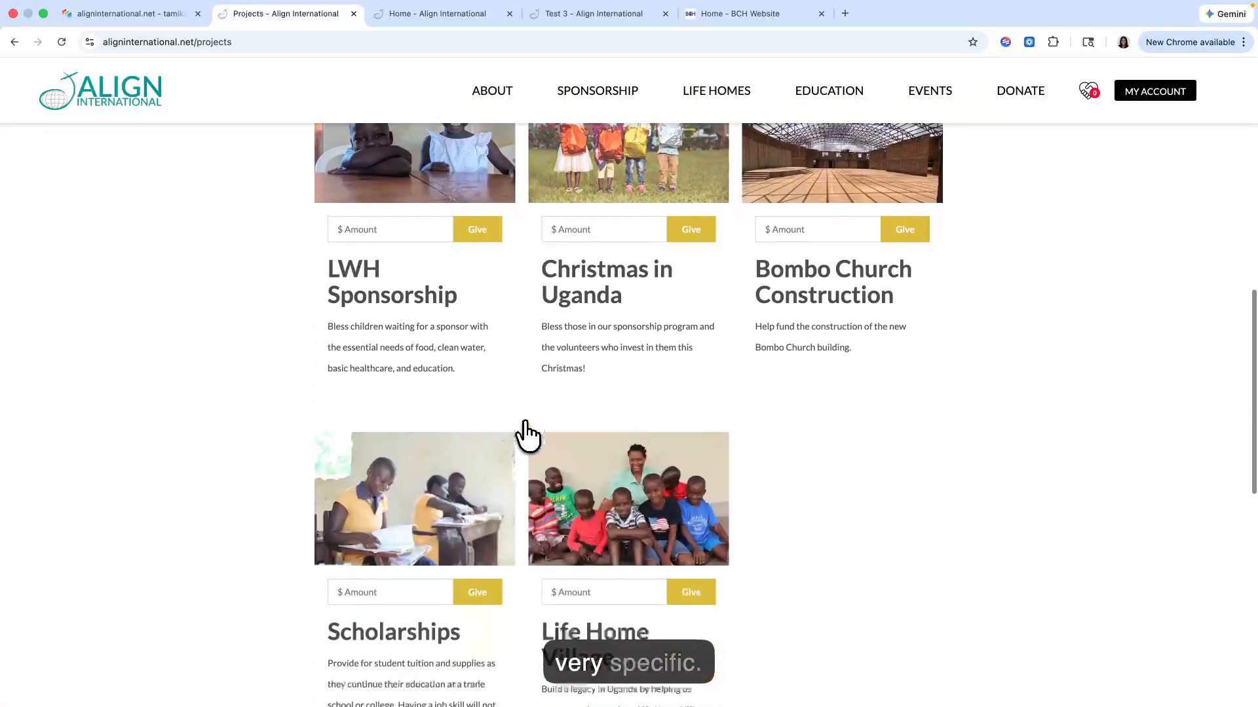
scroll(527, 436, up, 5)
scroll(528, 436, up, 5)
click(593, 452)
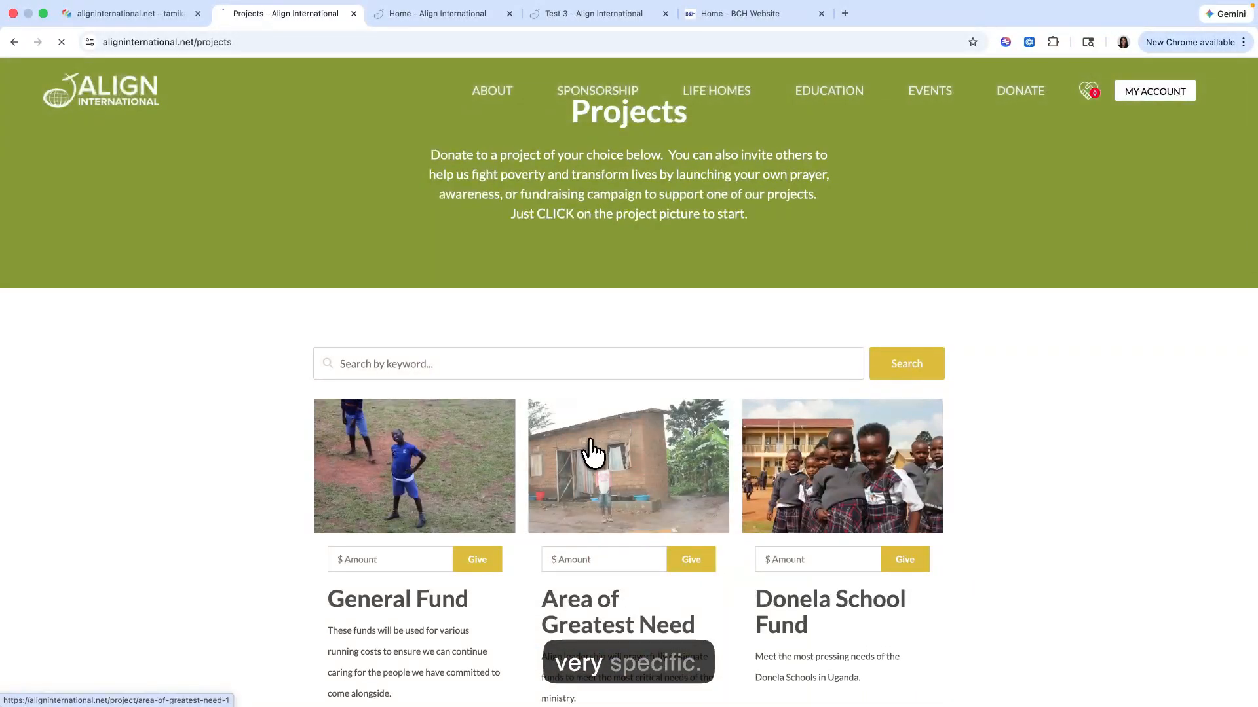
Step: Look over the Area of Greatest Need detail page, return to the Projects summary page and review all its project cards
scroll(593, 452, down, 5)
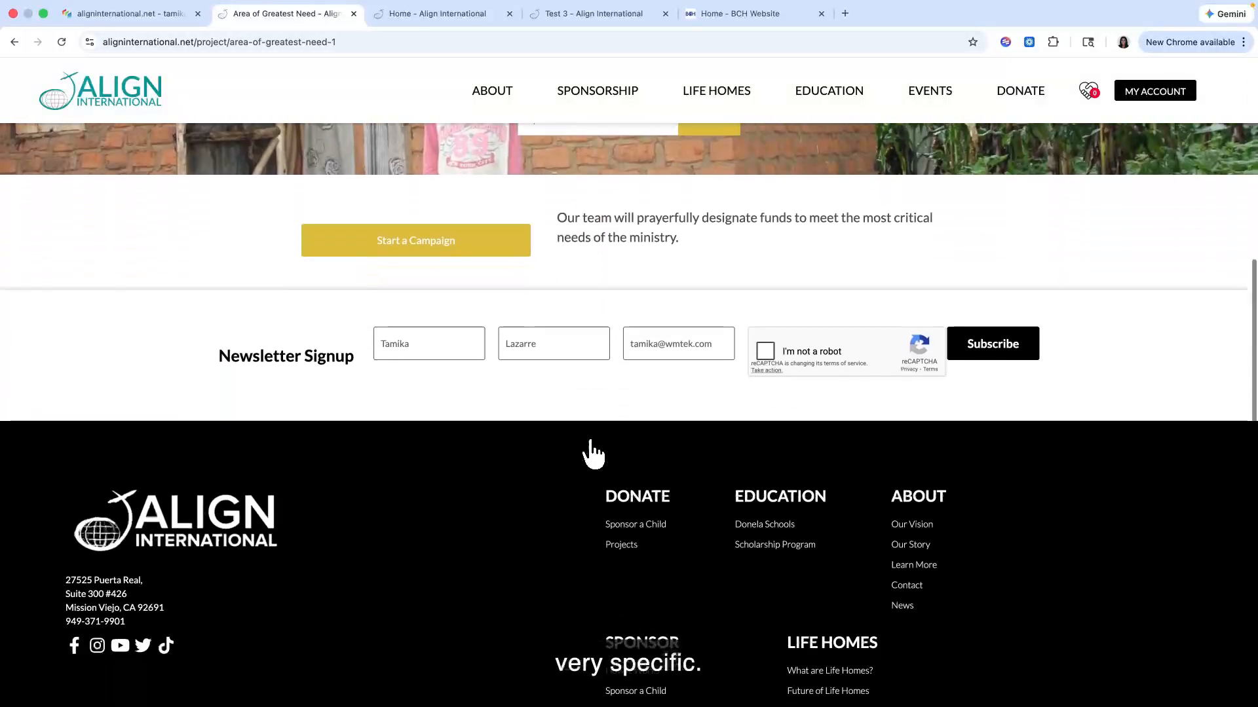
scroll(593, 452, up, 5)
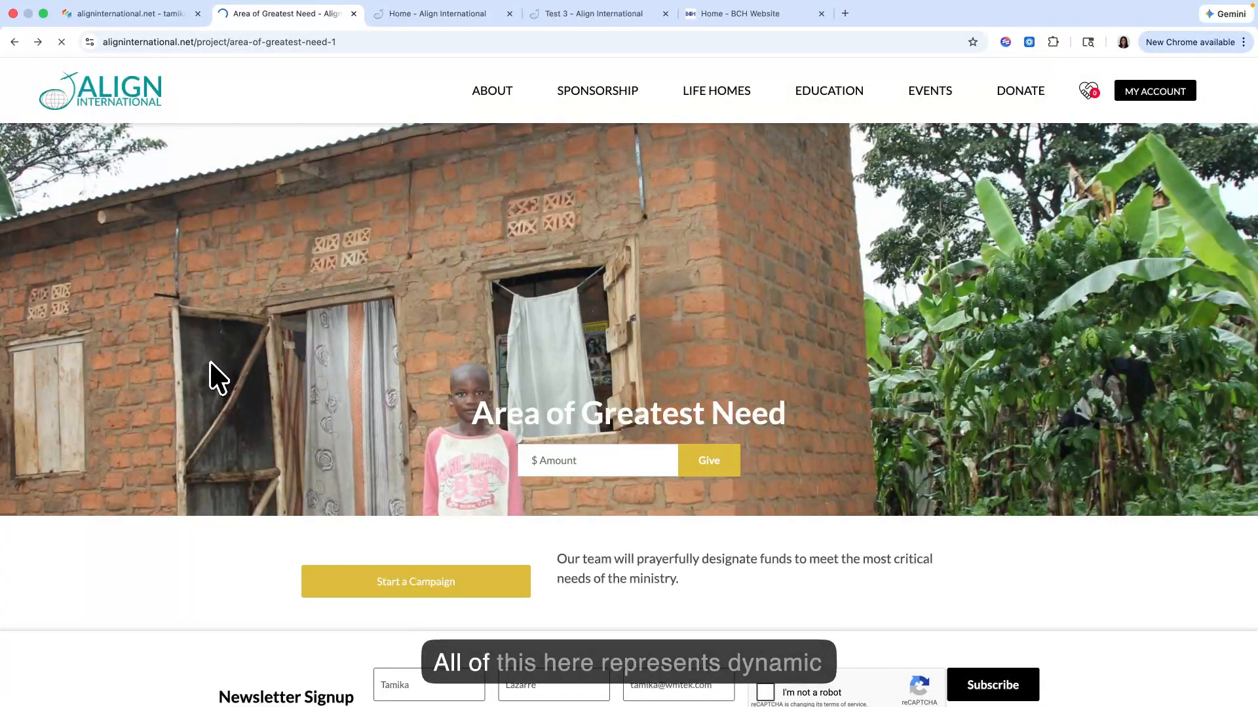
scroll(225, 395, down, 8)
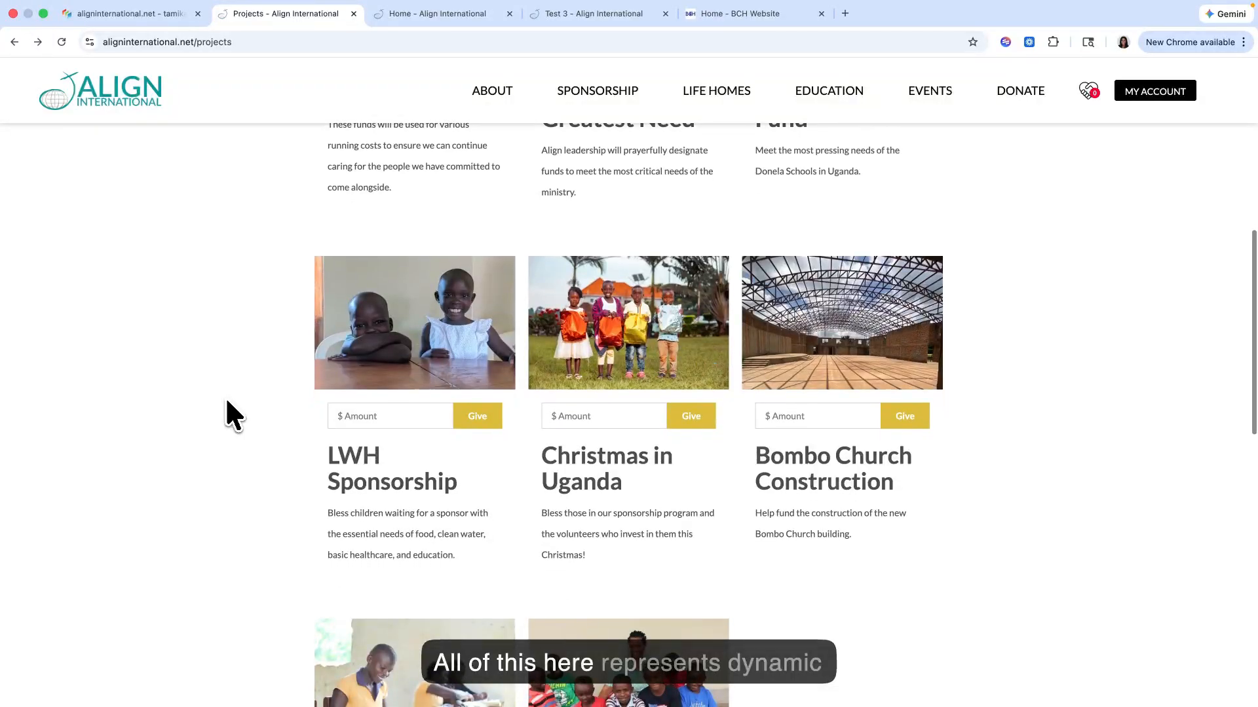
scroll(227, 402, down, 7)
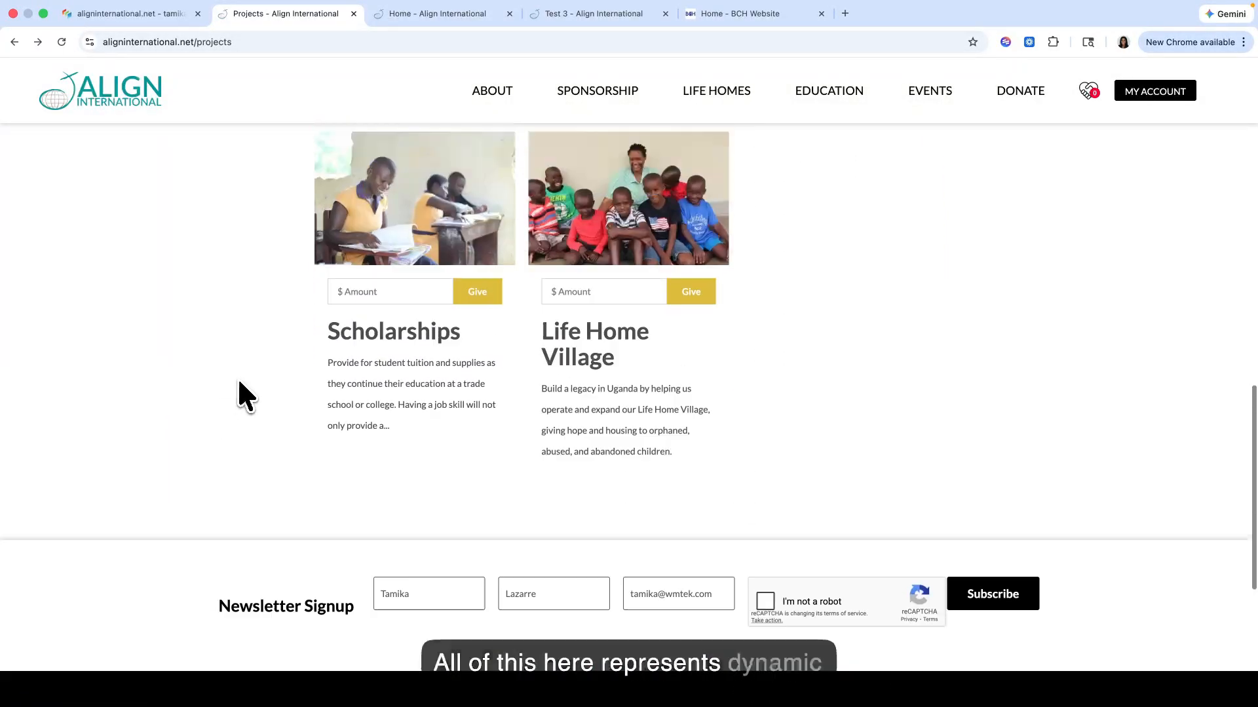
scroll(239, 387, up, 15)
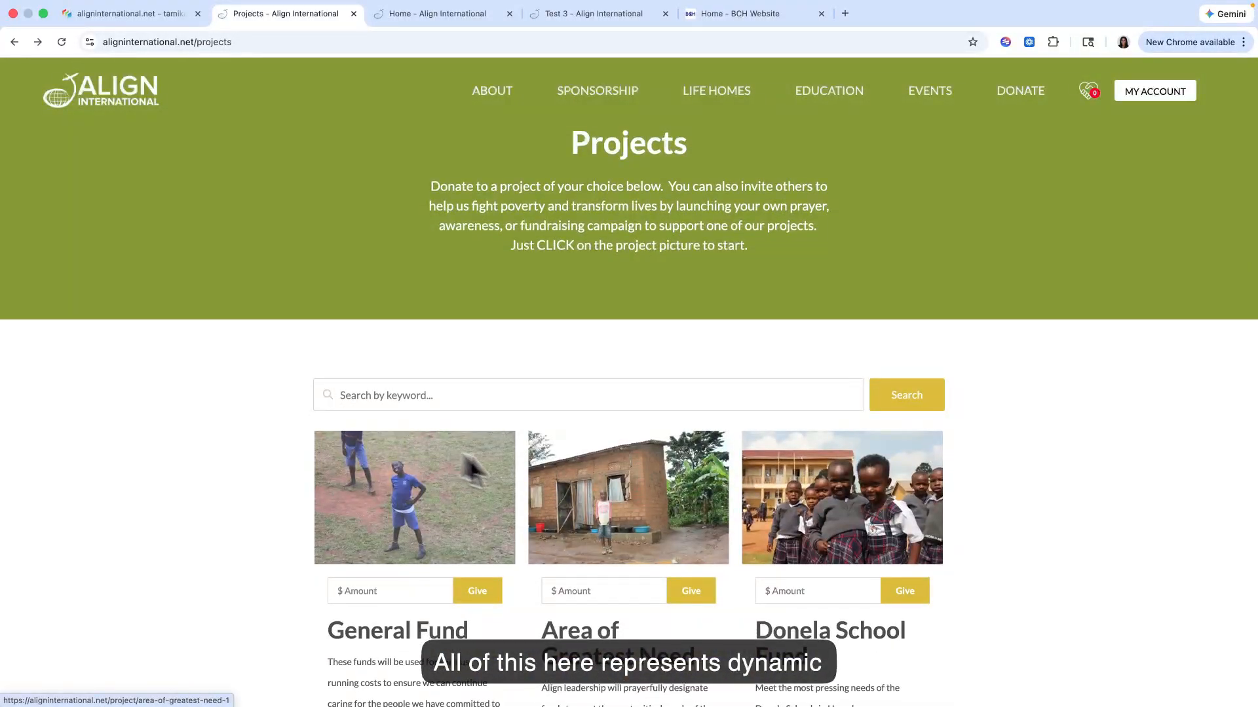
scroll(516, 435, down, 3)
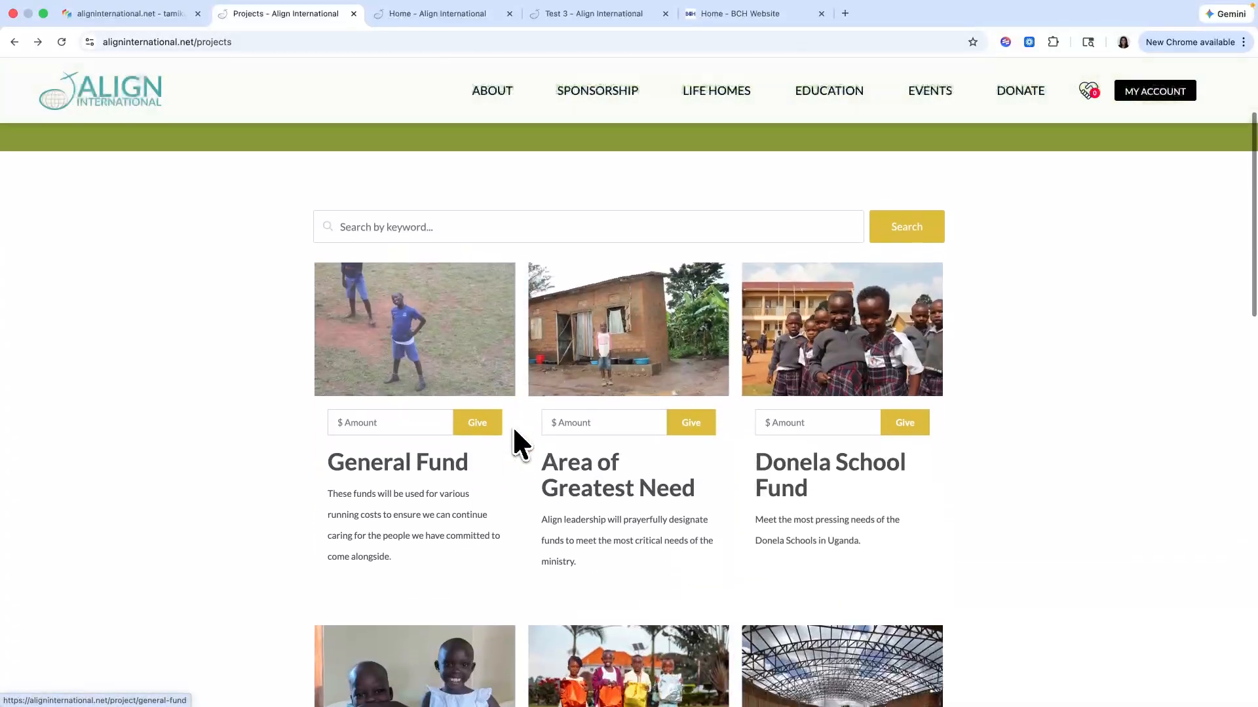
scroll(514, 431, up, 1)
scroll(346, 353, up, 2)
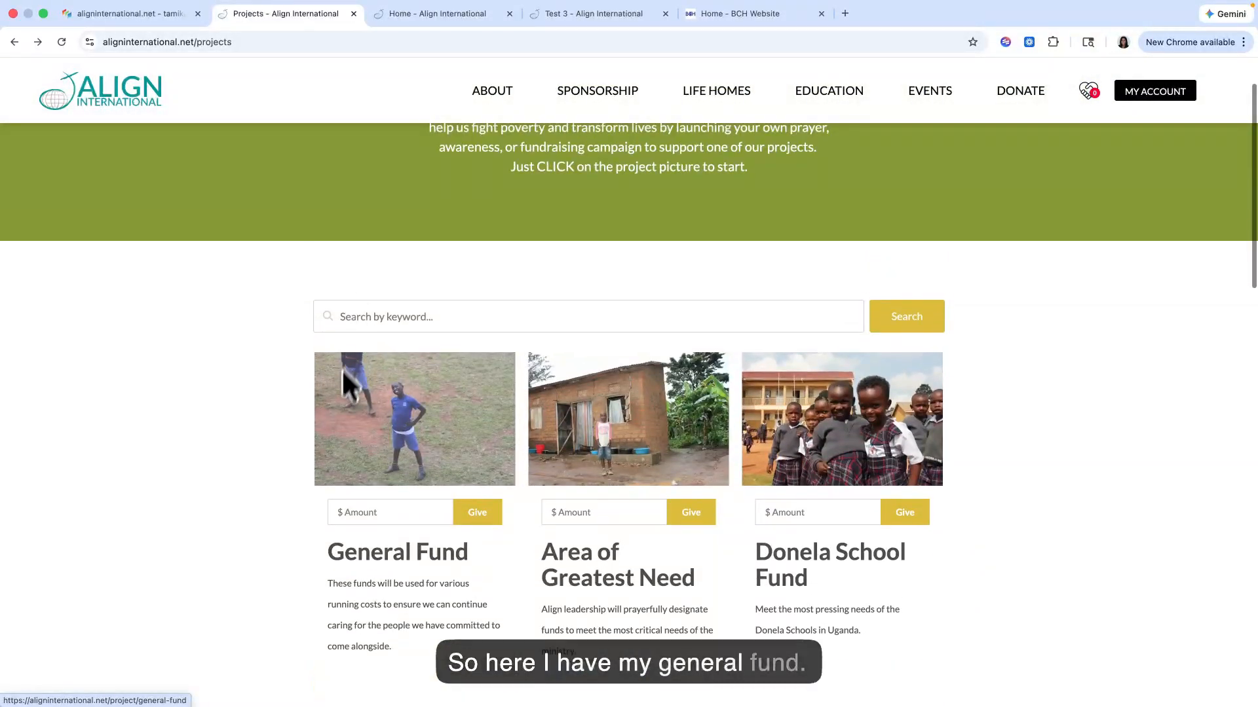
Step: View the General Fund detail page from the summary, then go back and compare it with the Projects listing
scroll(362, 449, down, 3)
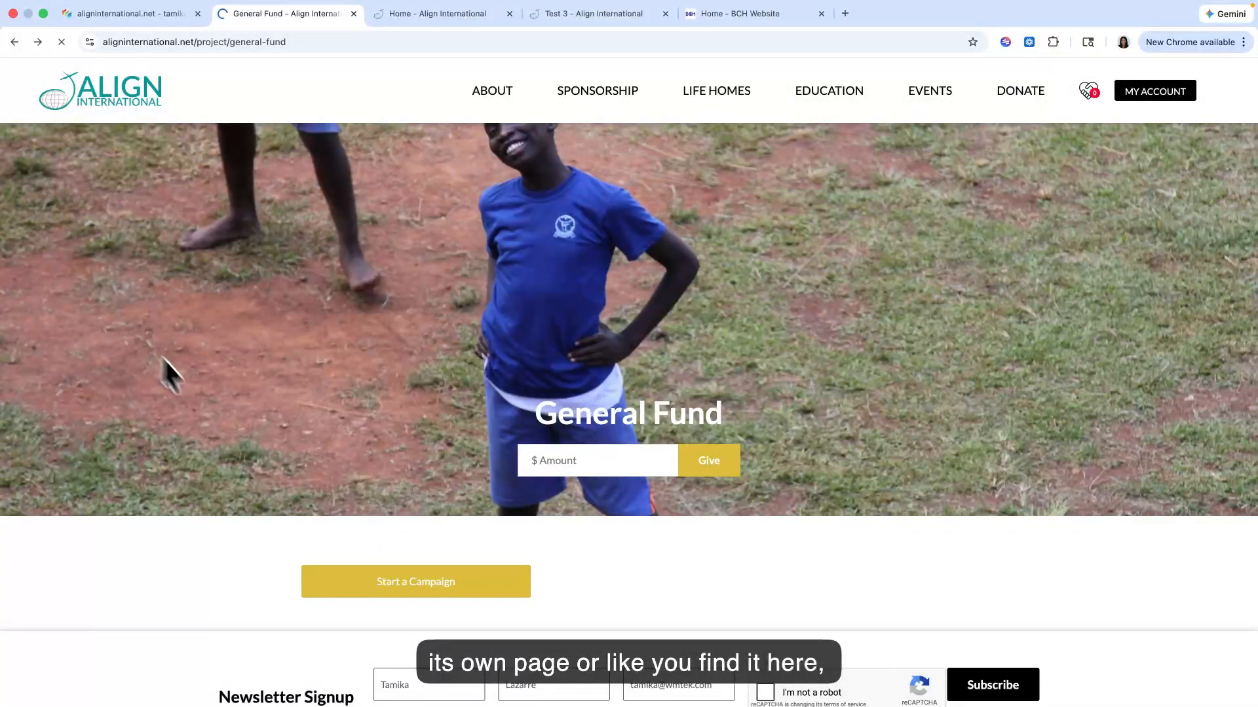
scroll(512, 328, down, 10)
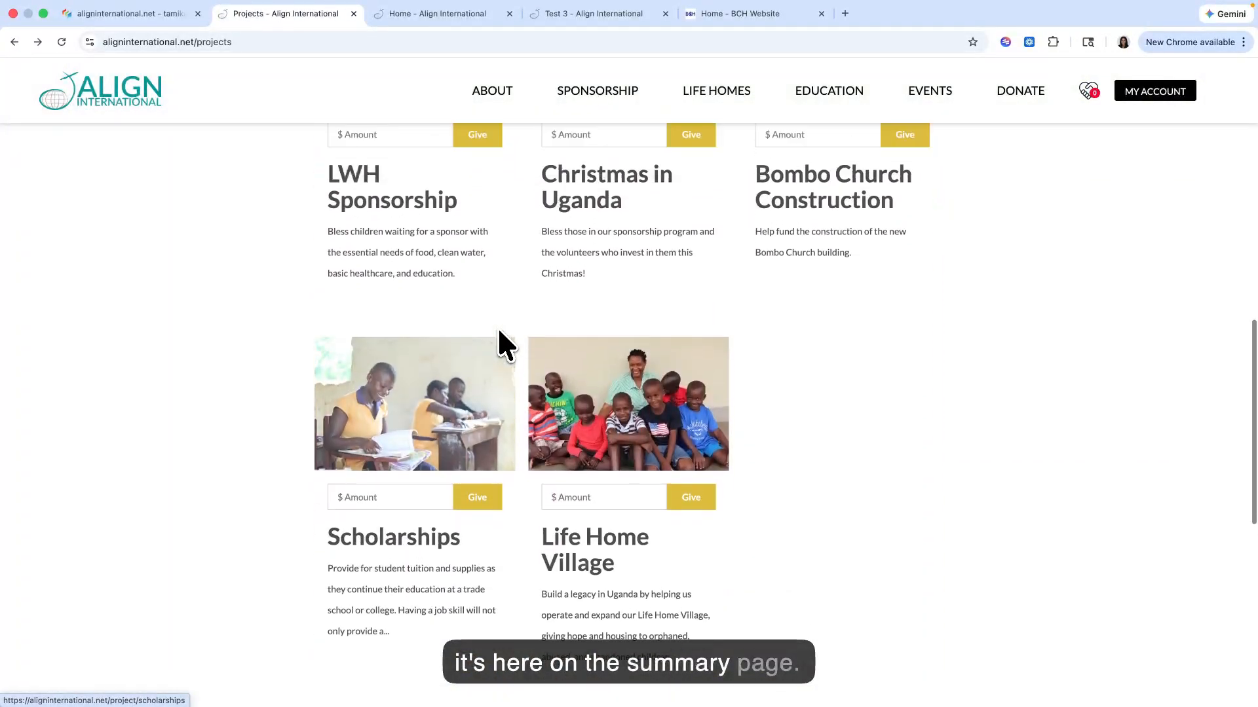
scroll(504, 344, up, 15)
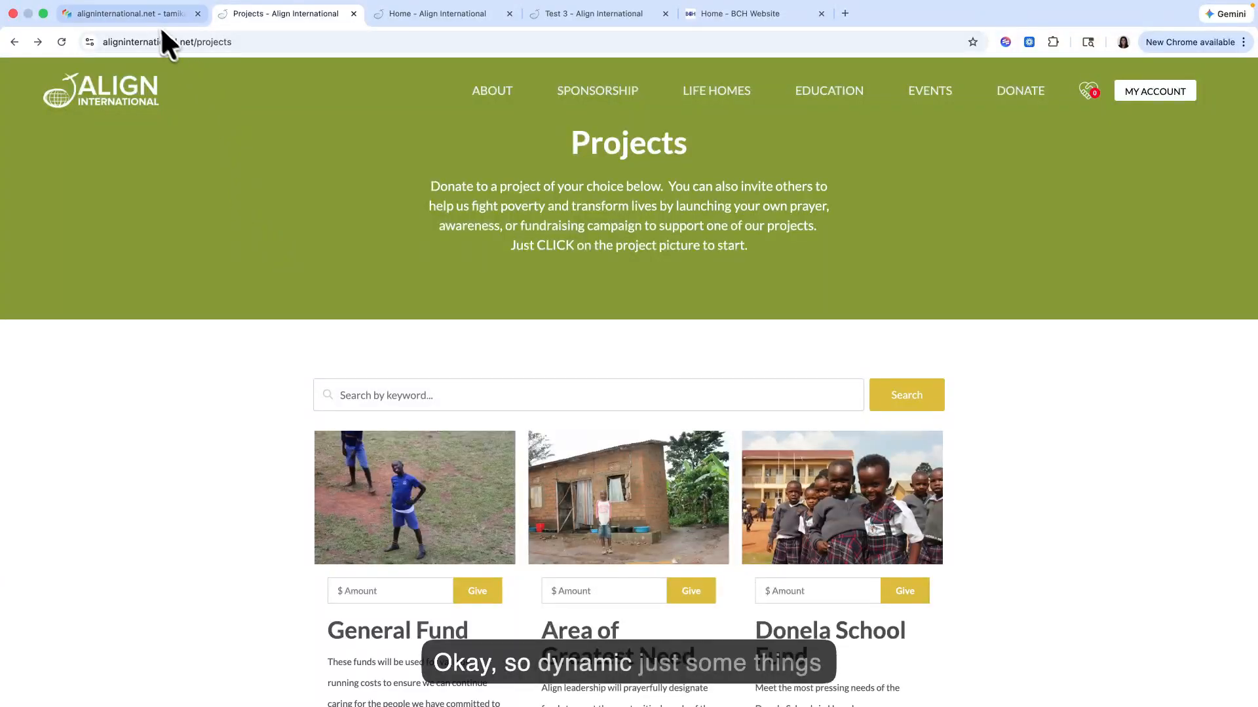
Step: Return to the Site Planner, expand the Life Home Village and Featured folders, and open the General Fund project to review its editing fields
click(150, 18)
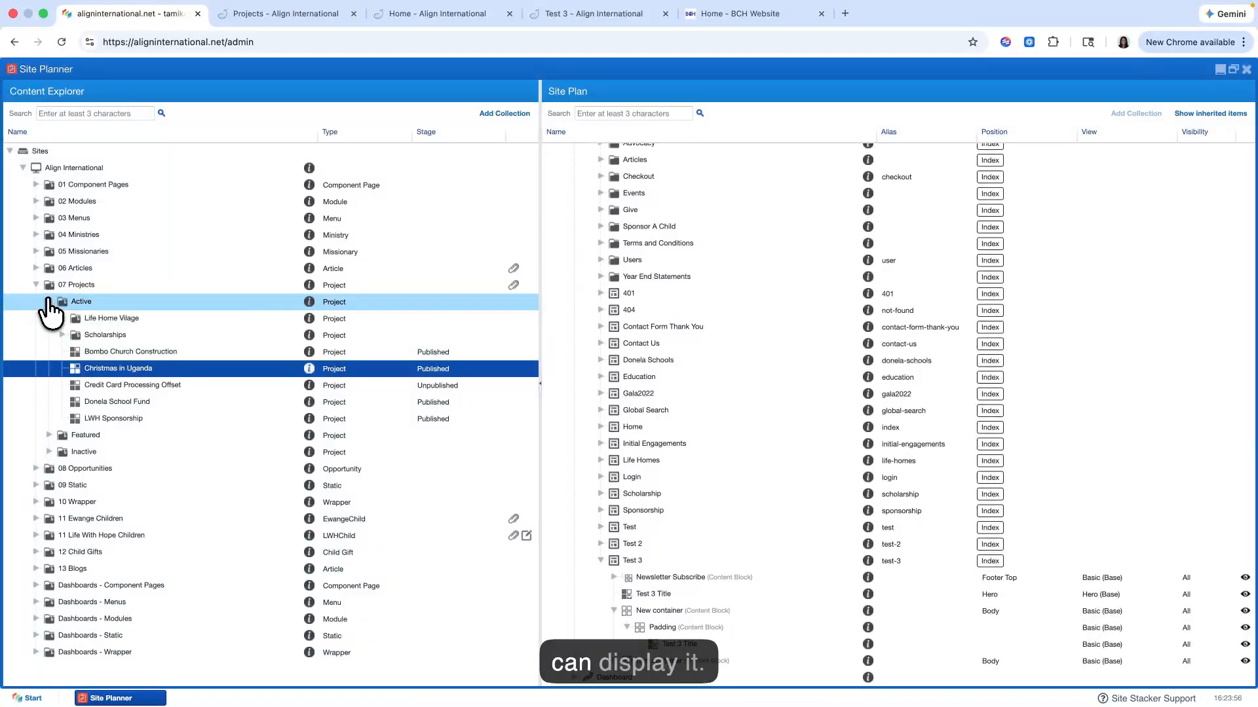
click(62, 318)
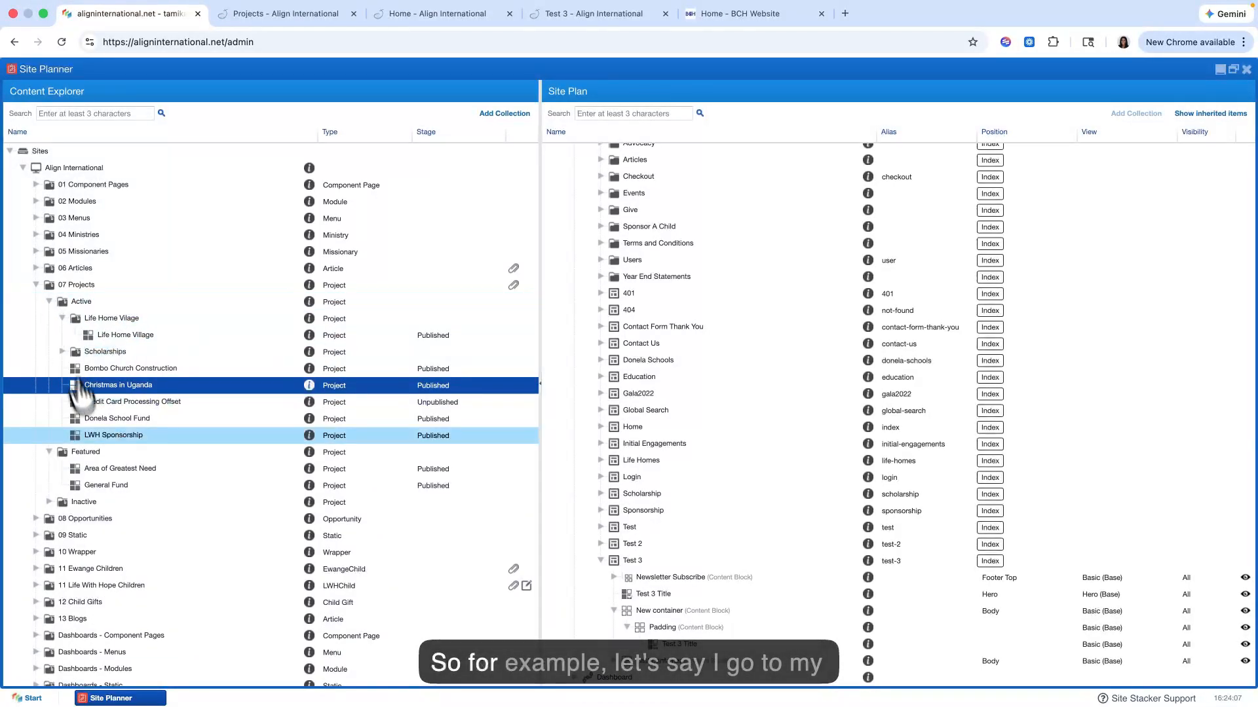
click(49, 451)
click(120, 486)
right_click(137, 487)
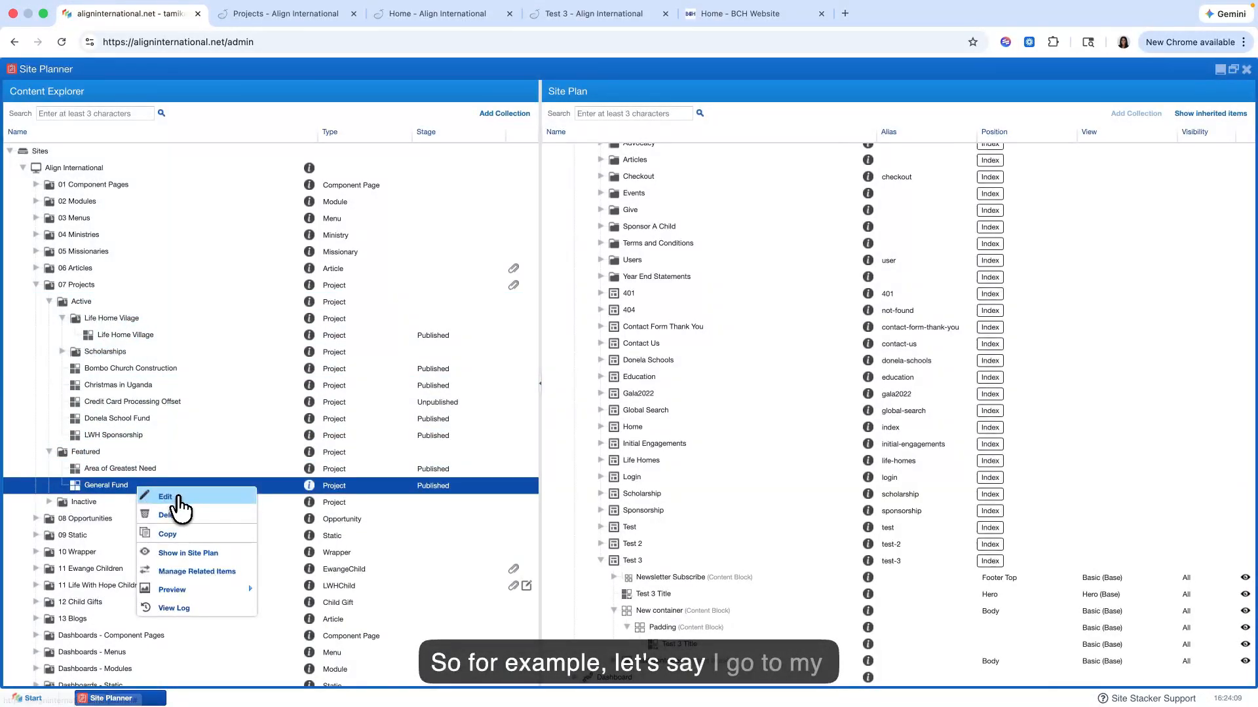
click(172, 498)
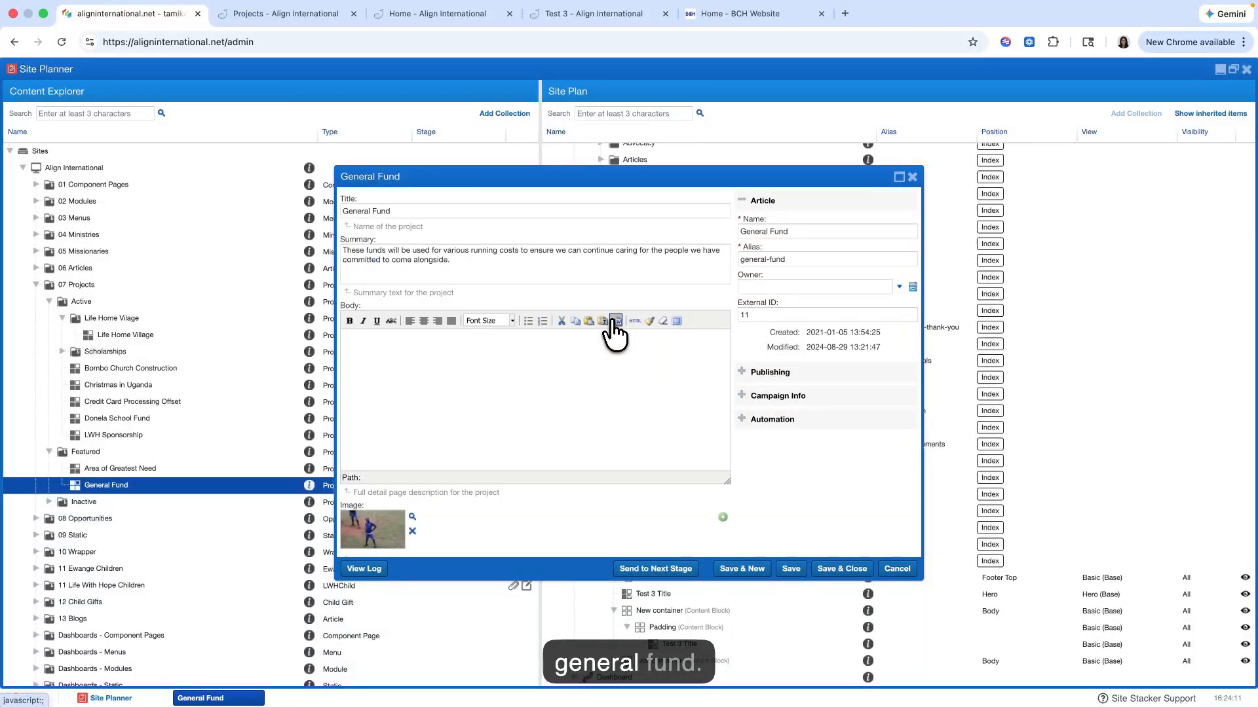
scroll(459, 420, down, 5)
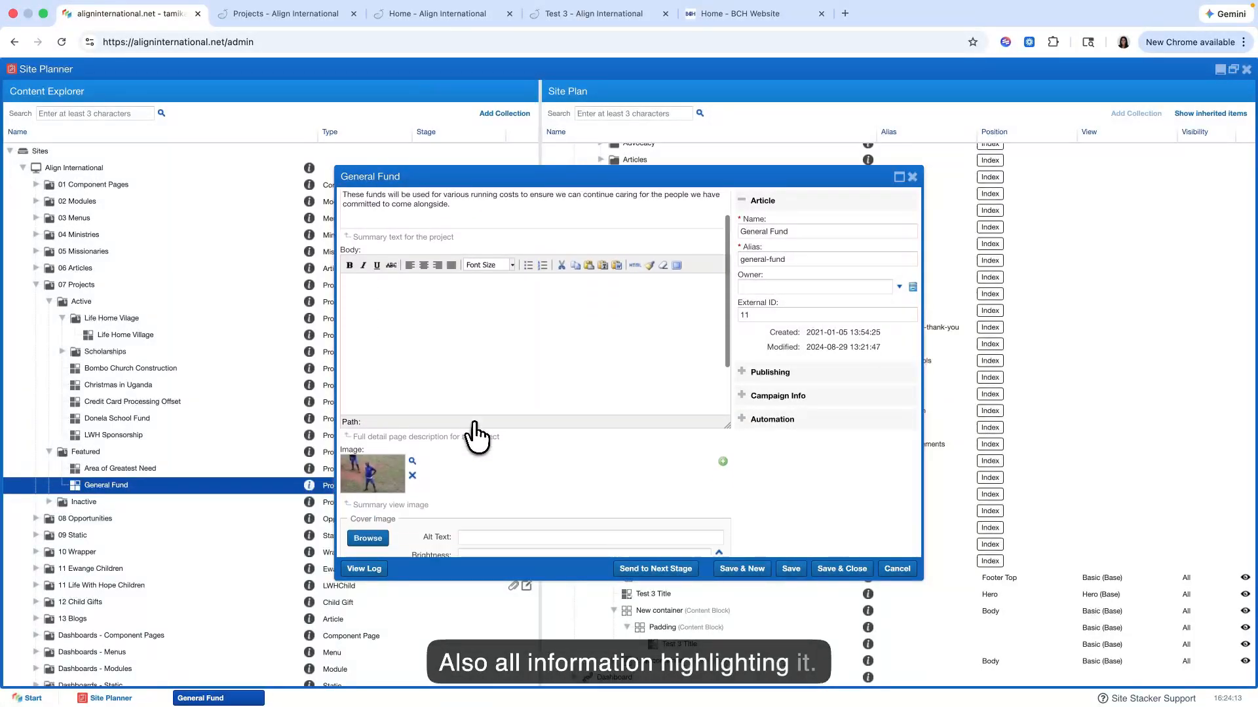
scroll(590, 399, up, 5)
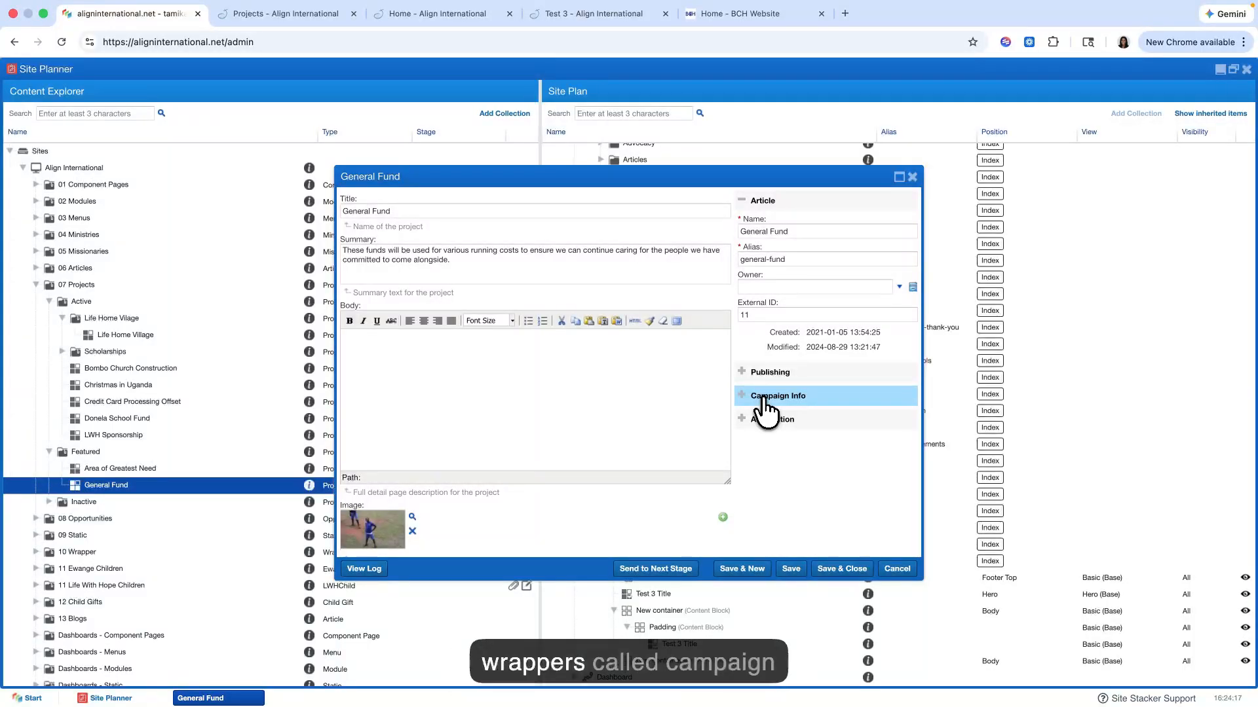
Step: Try out Manage Fixed Amounts in General Fund's Campaign Info and close the project without saving
click(770, 394)
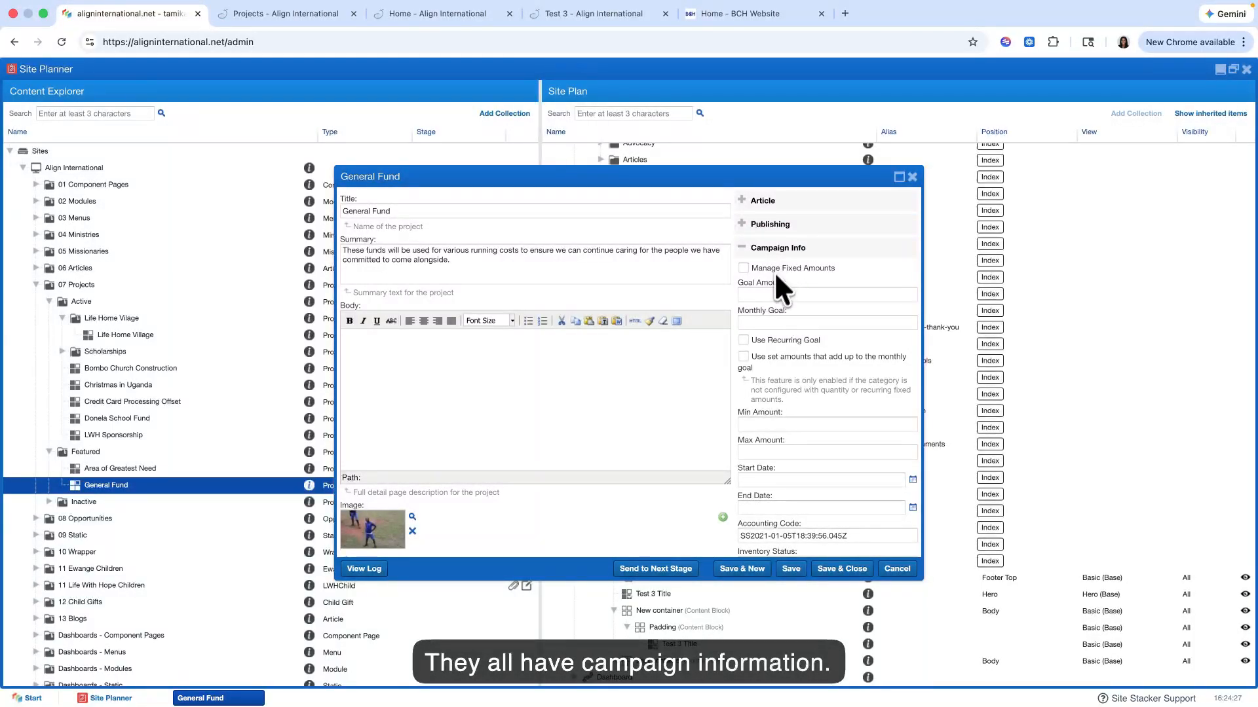
scroll(765, 364, down, 3)
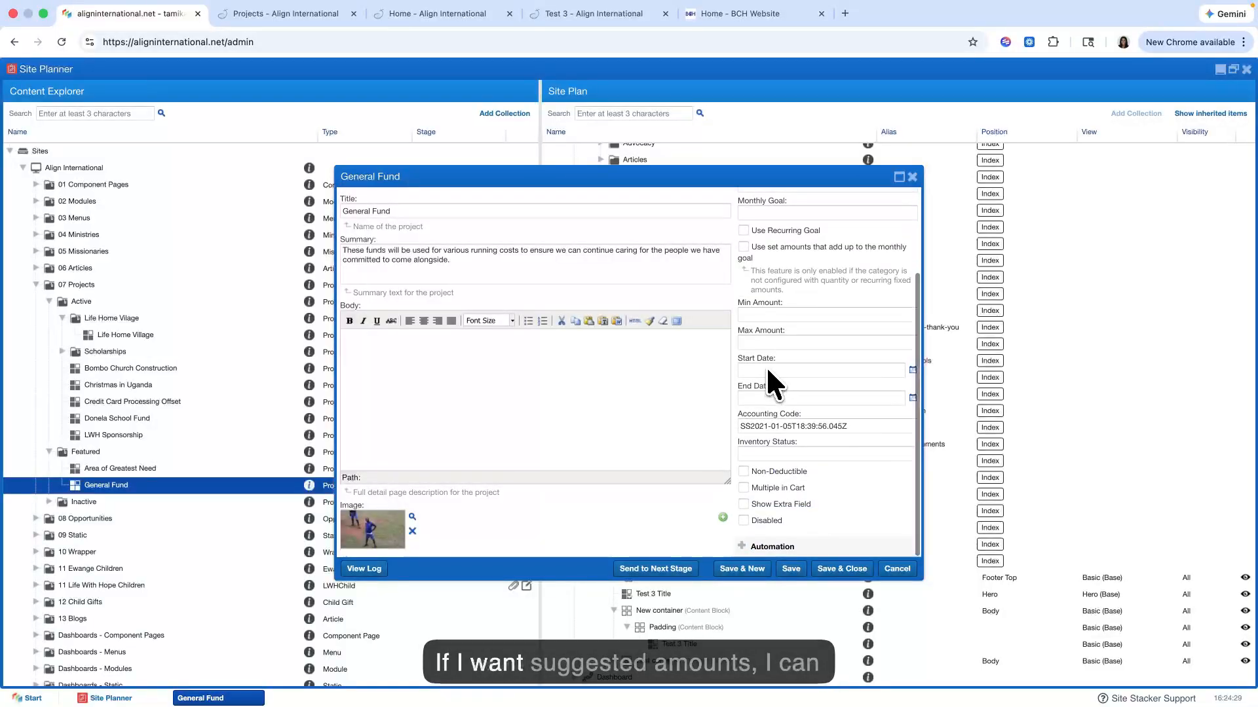
scroll(765, 363, up, 3)
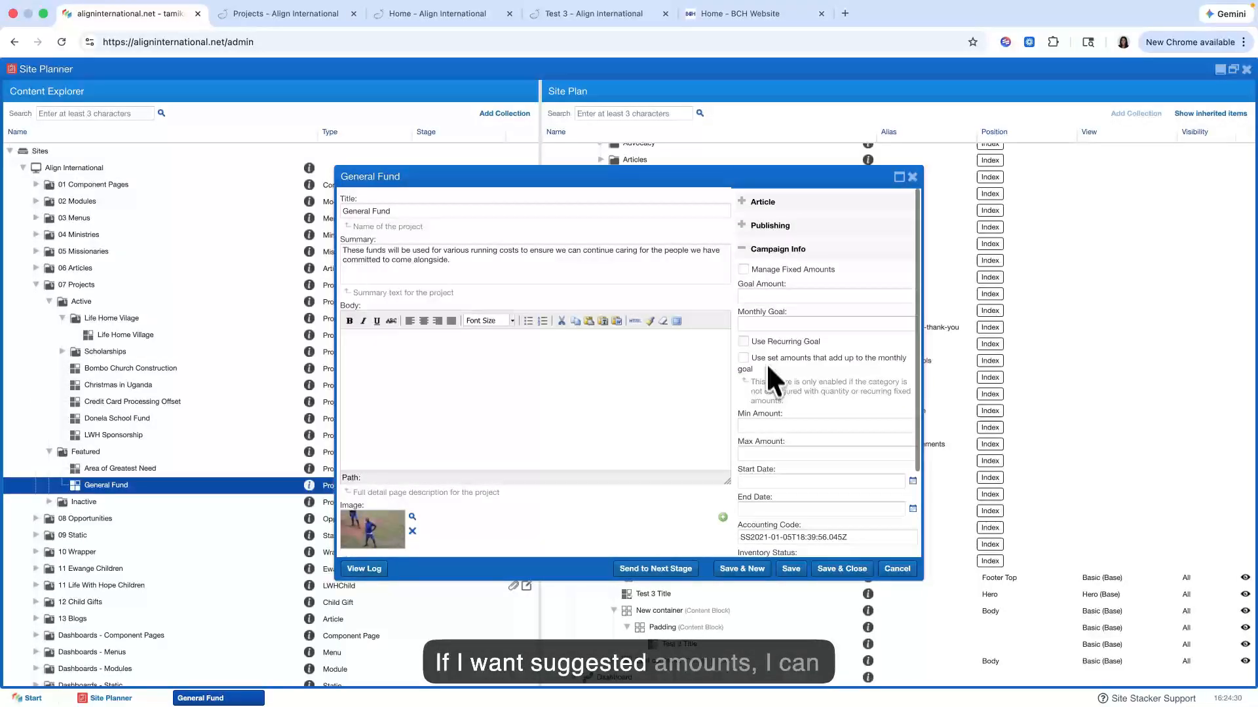
click(744, 268)
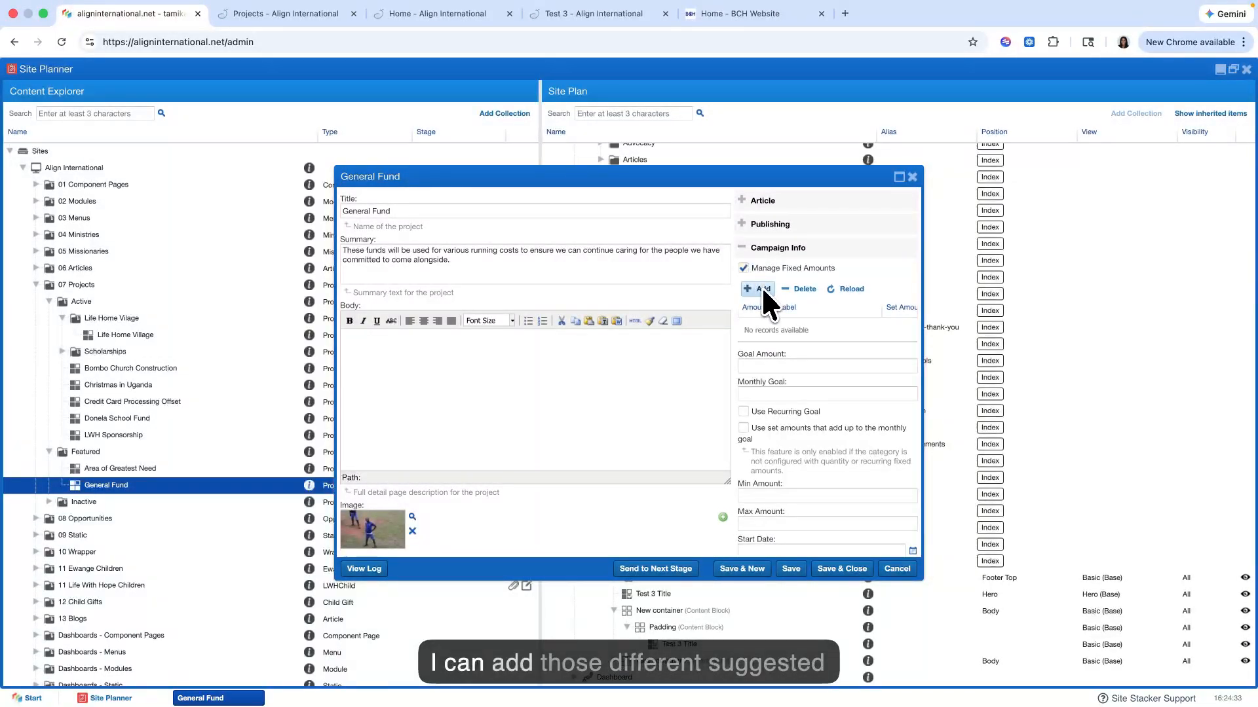
click(896, 569)
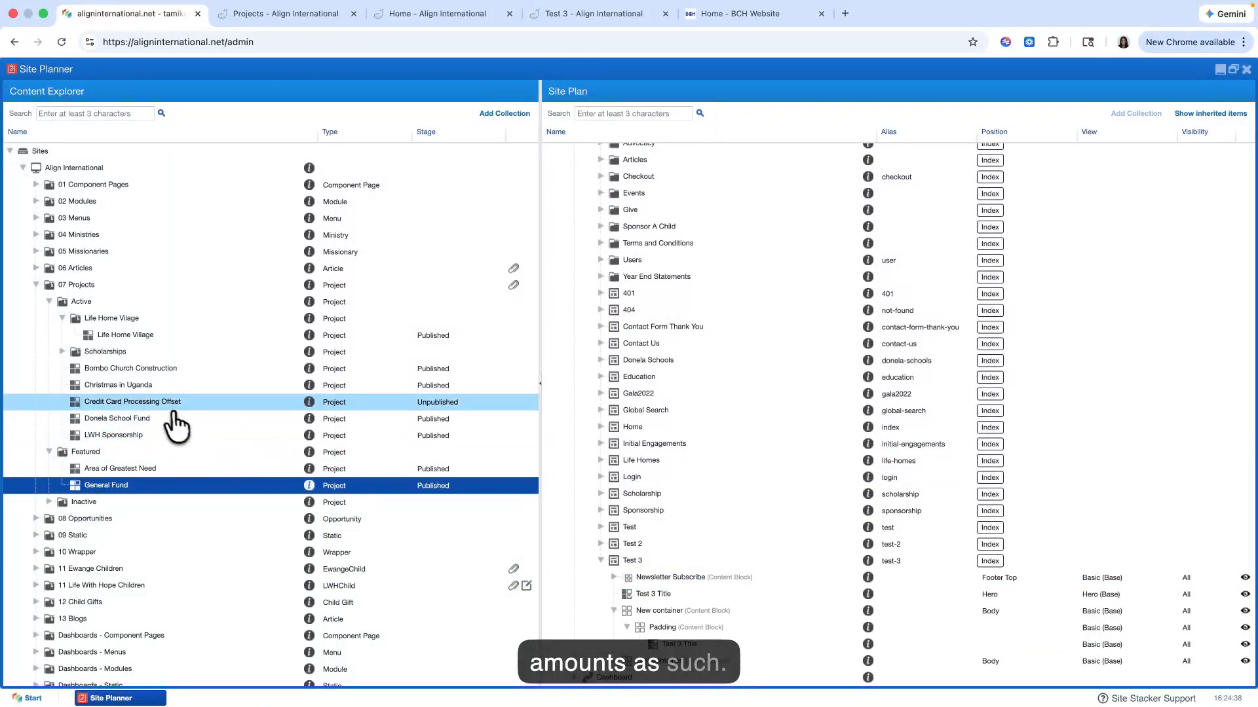
Step: Switch to the live Projects page and open the Donela School Fund project to view its suggested giving amounts
scroll(121, 429, down, 1)
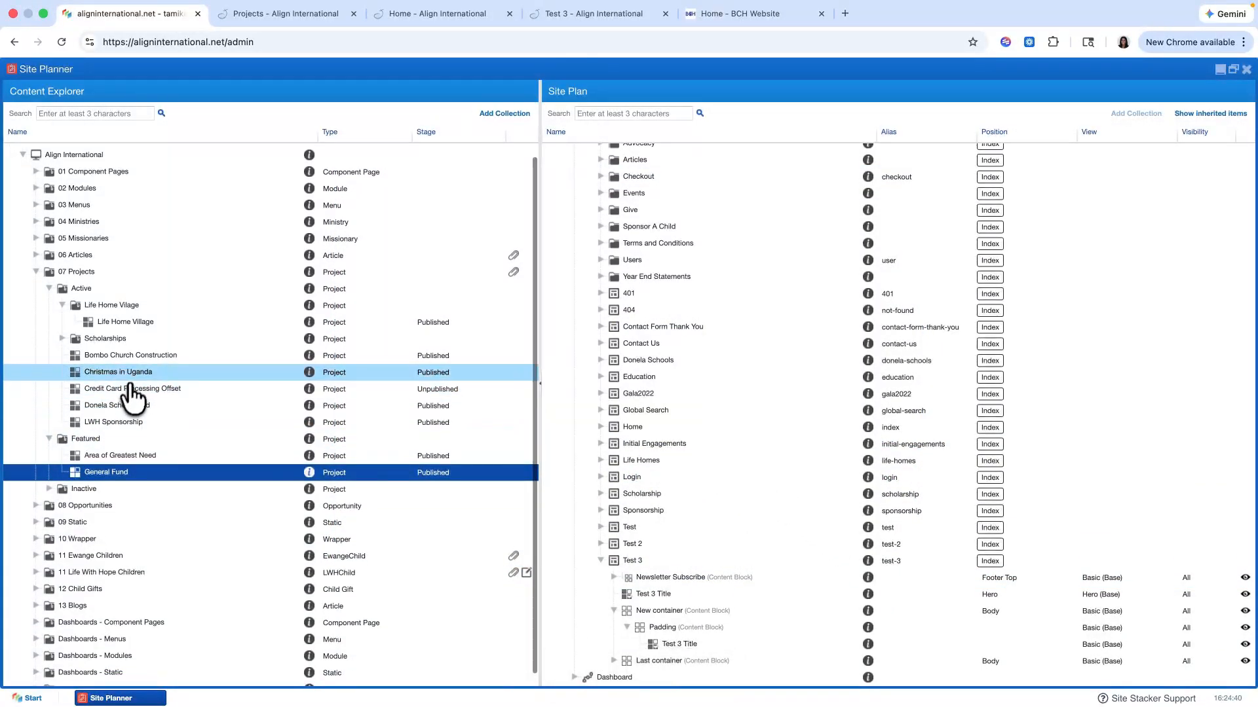
click(309, 17)
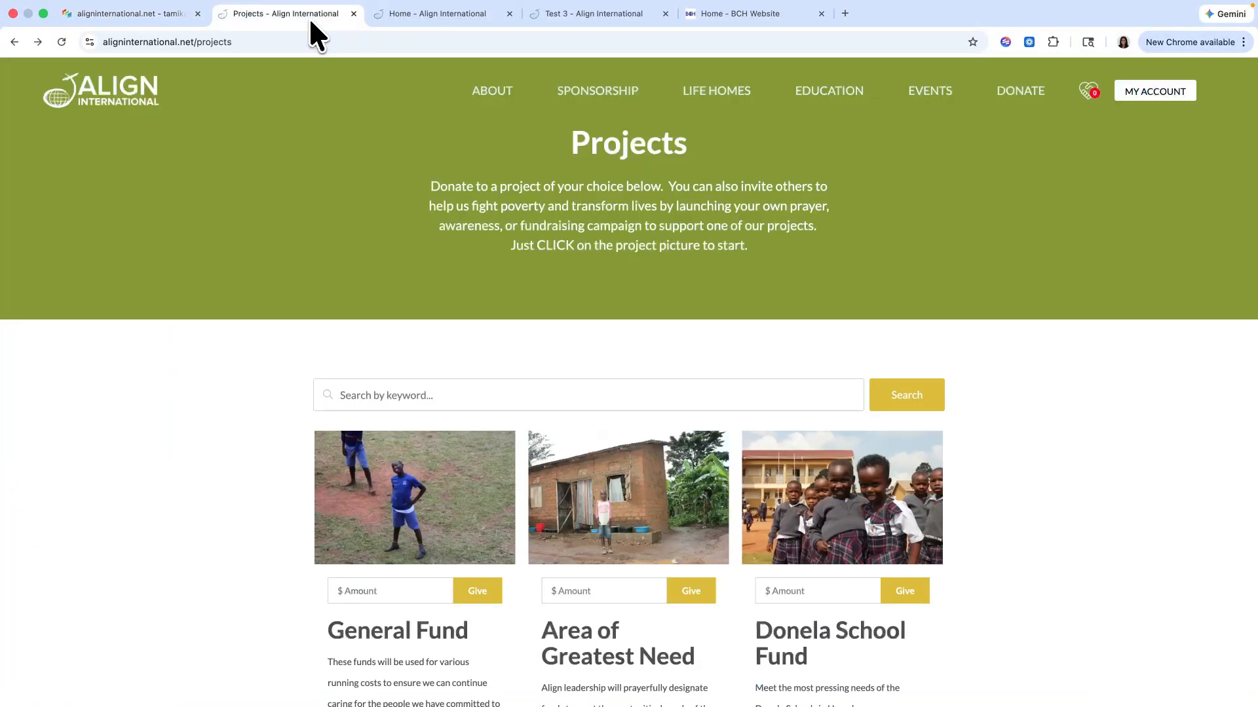
scroll(291, 286, down, 3)
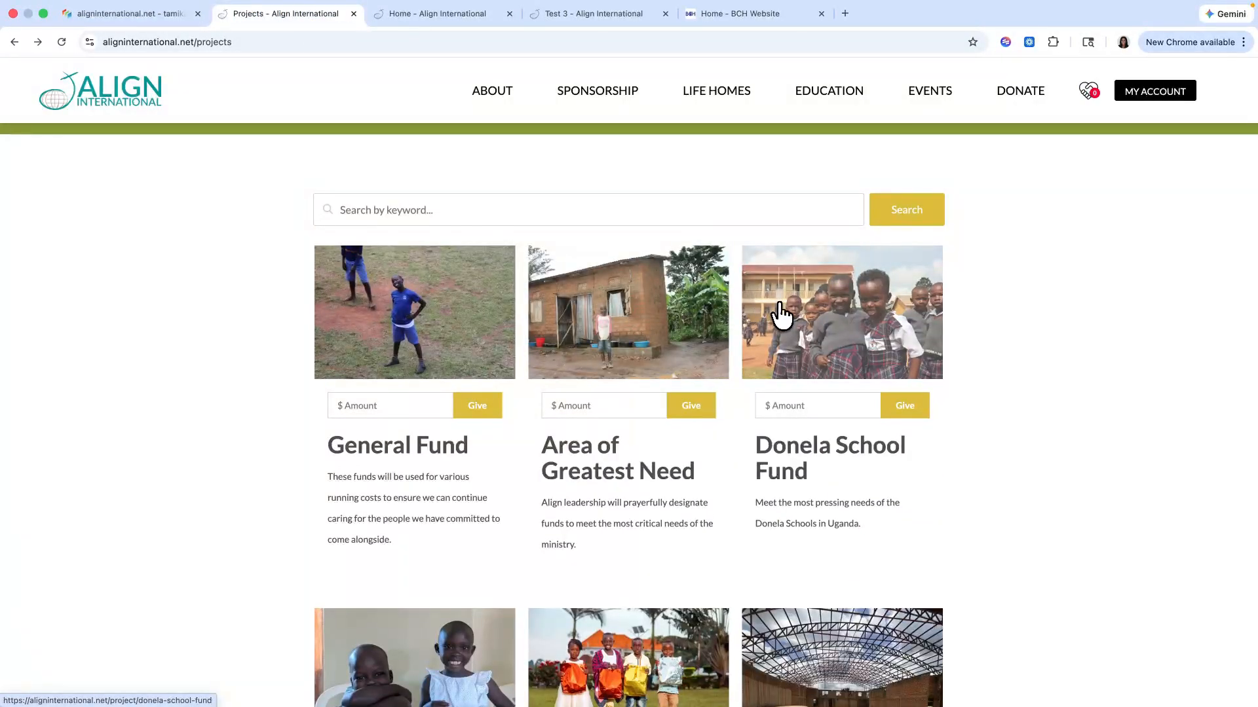
click(780, 317)
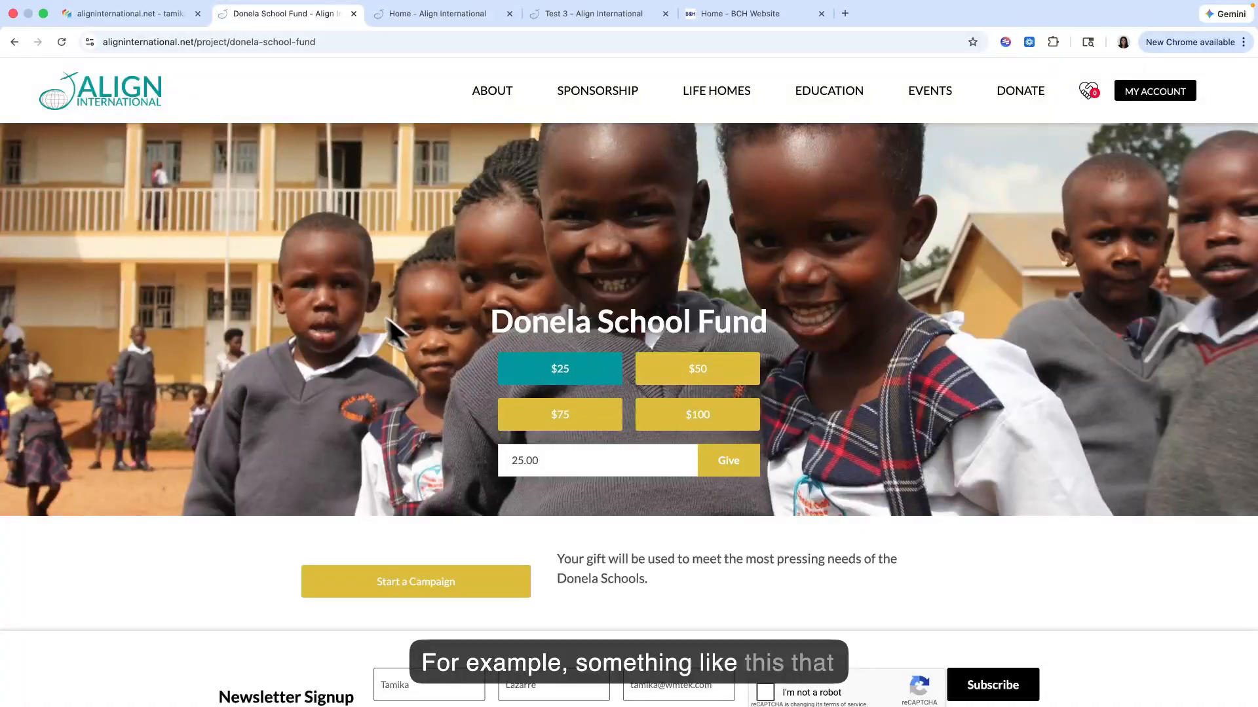
Step: Back in the Site Planner, inspect the fixed amounts in the Donela School Fund project's Campaign Info and close it without changes
click(116, 10)
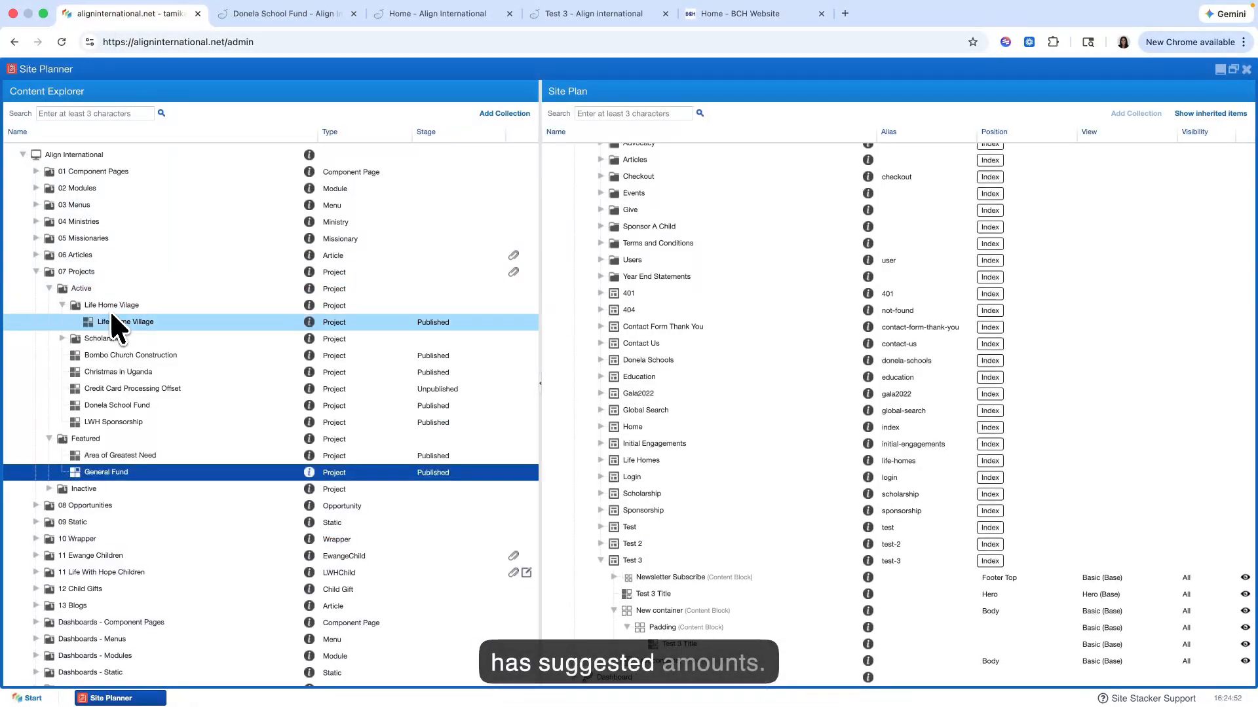
right_click(115, 411)
click(154, 427)
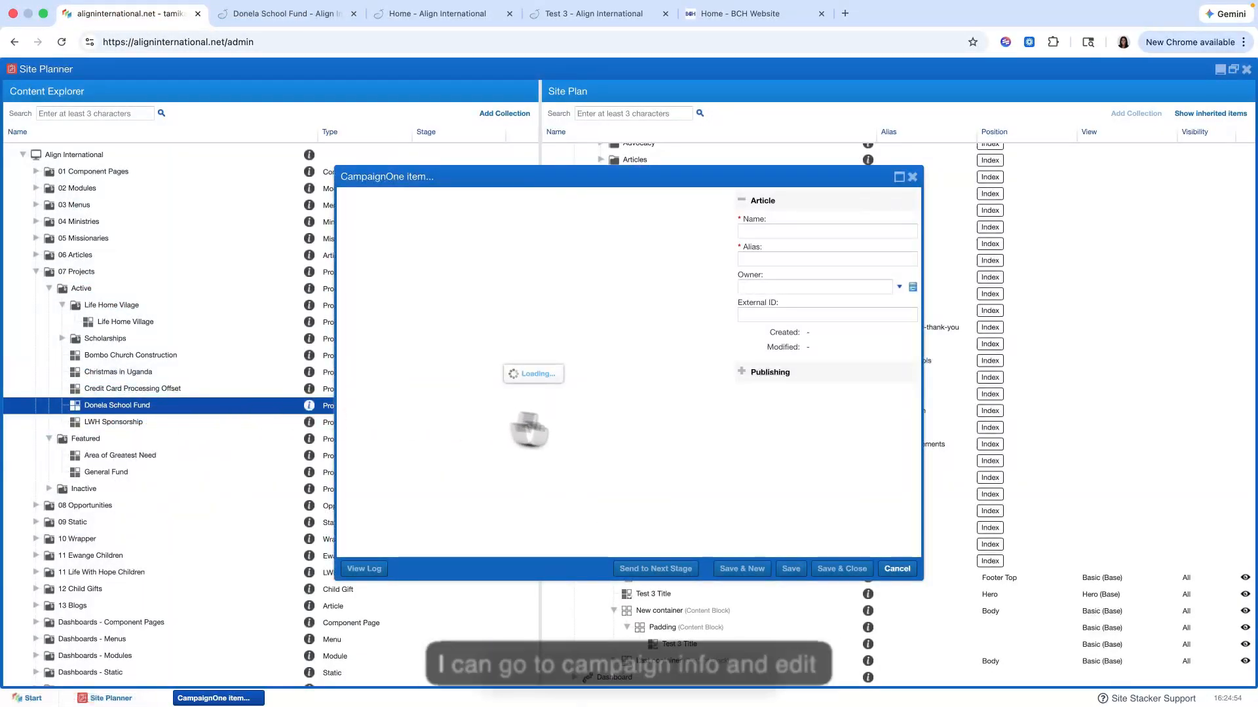
click(786, 394)
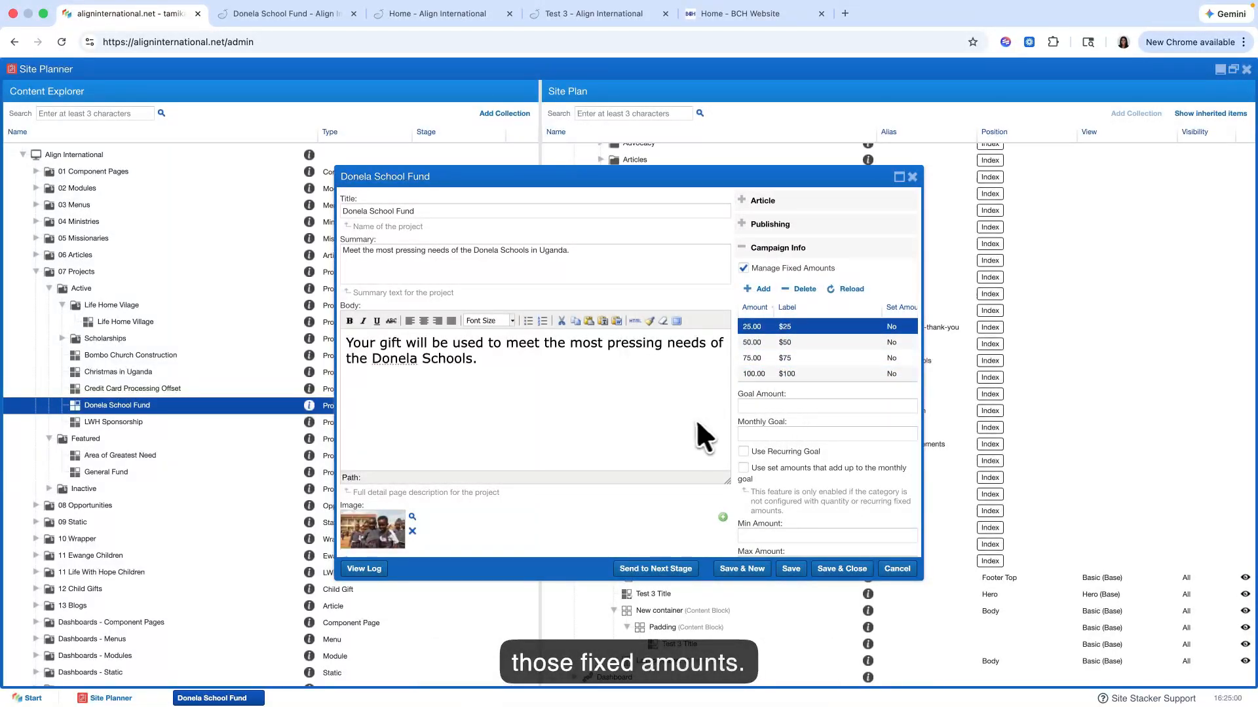
click(912, 176)
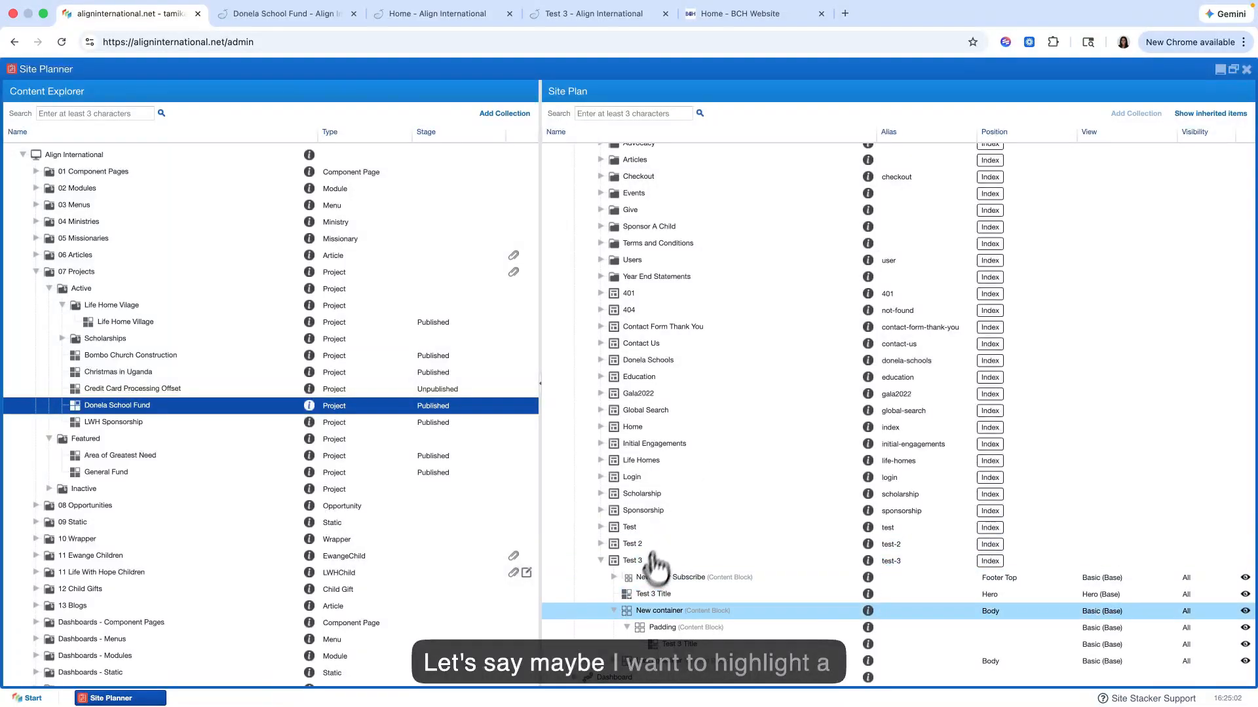
Step: Remove the Test 3 Image only item from the 1/2 col Img block in Test 3's Last container
scroll(663, 609, down, 2)
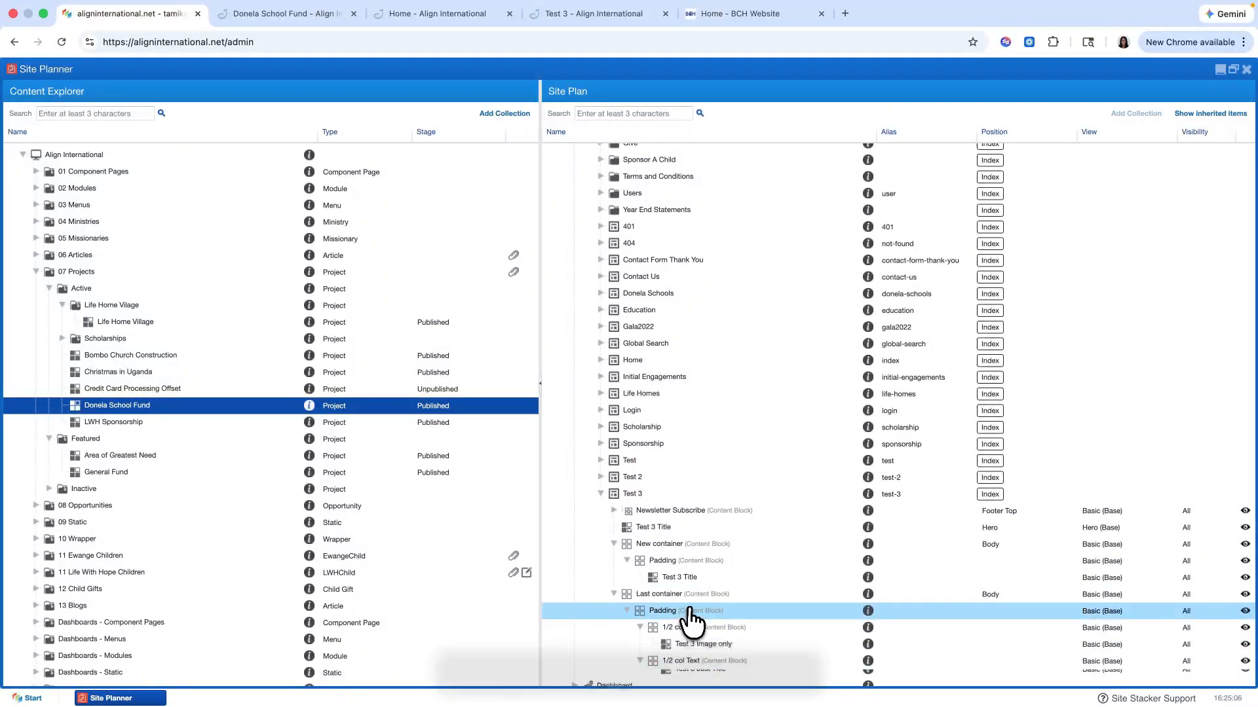
scroll(655, 648, down, 1)
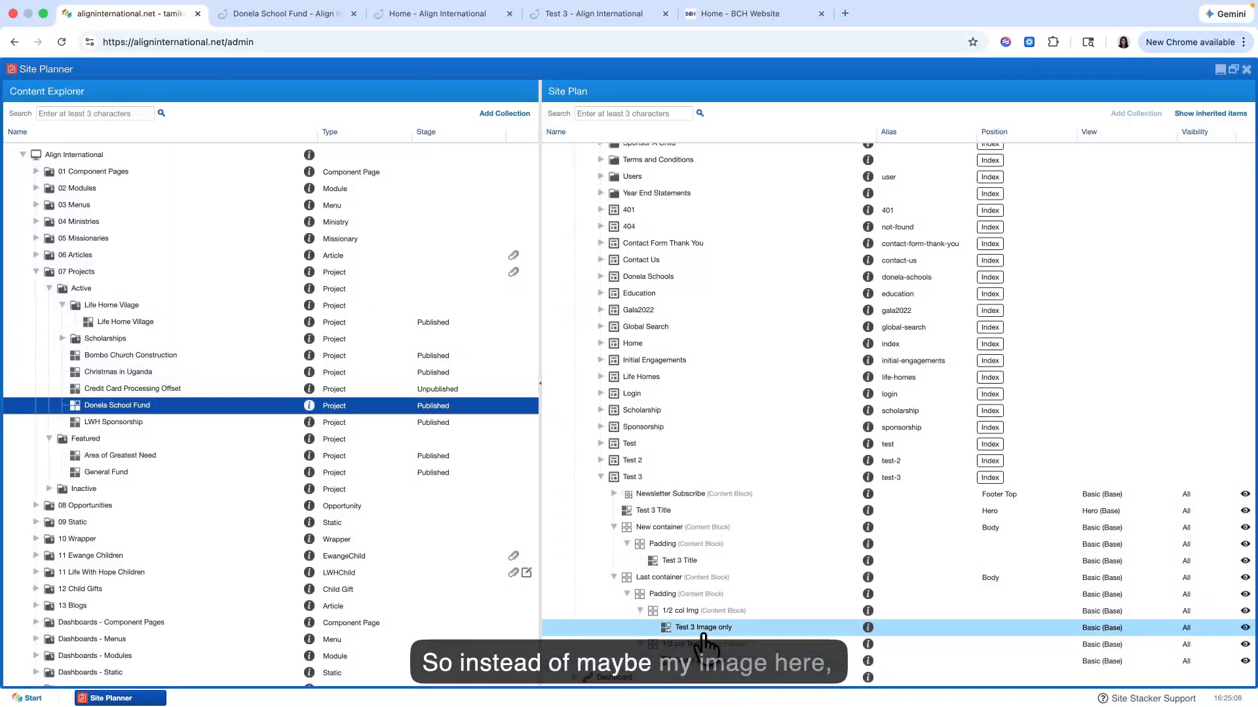
right_click(703, 636)
click(734, 655)
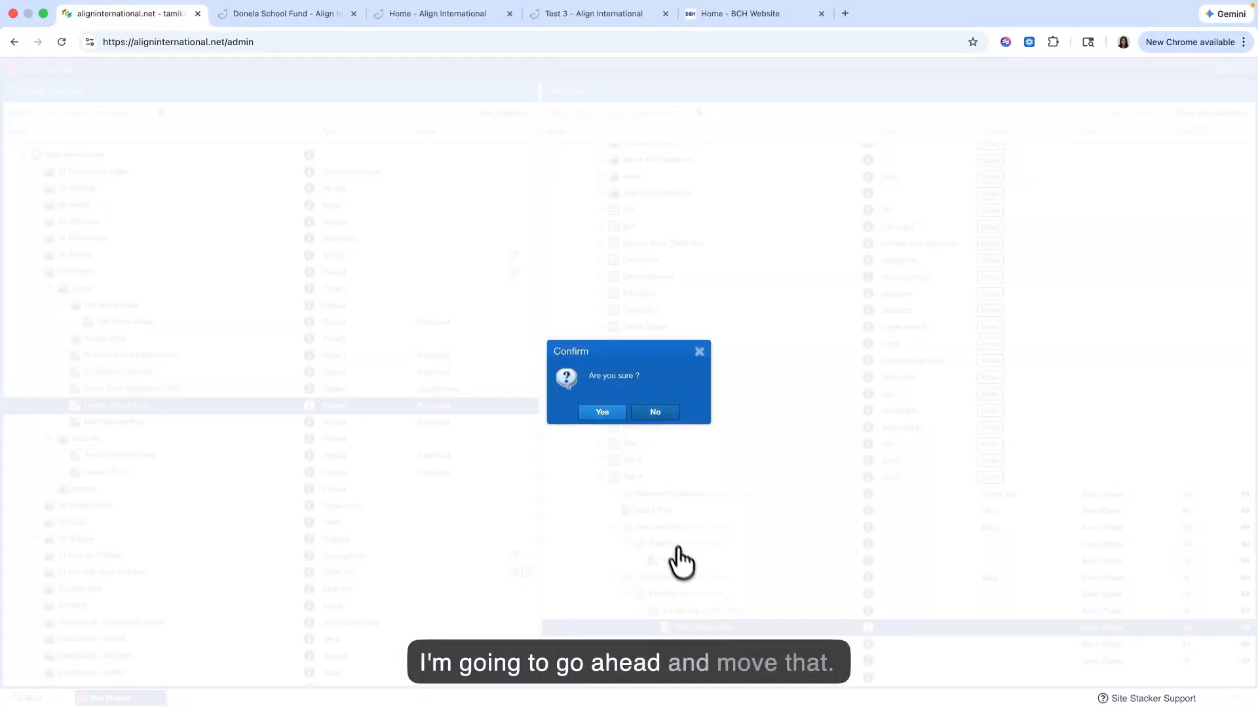
click(594, 414)
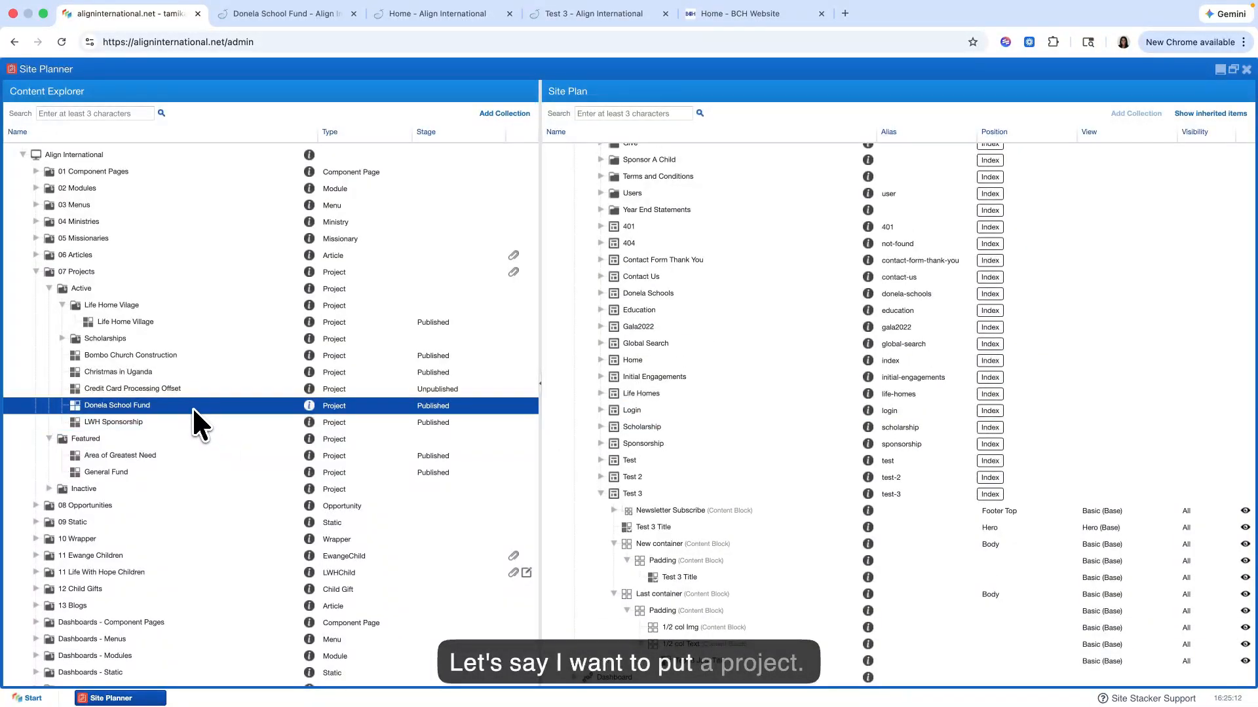
Step: Place the Donela School Fund project in Test 3's 1/2 col Img block using the Give Input Only (Recurring) (Base) view
drag(191, 406, 673, 632)
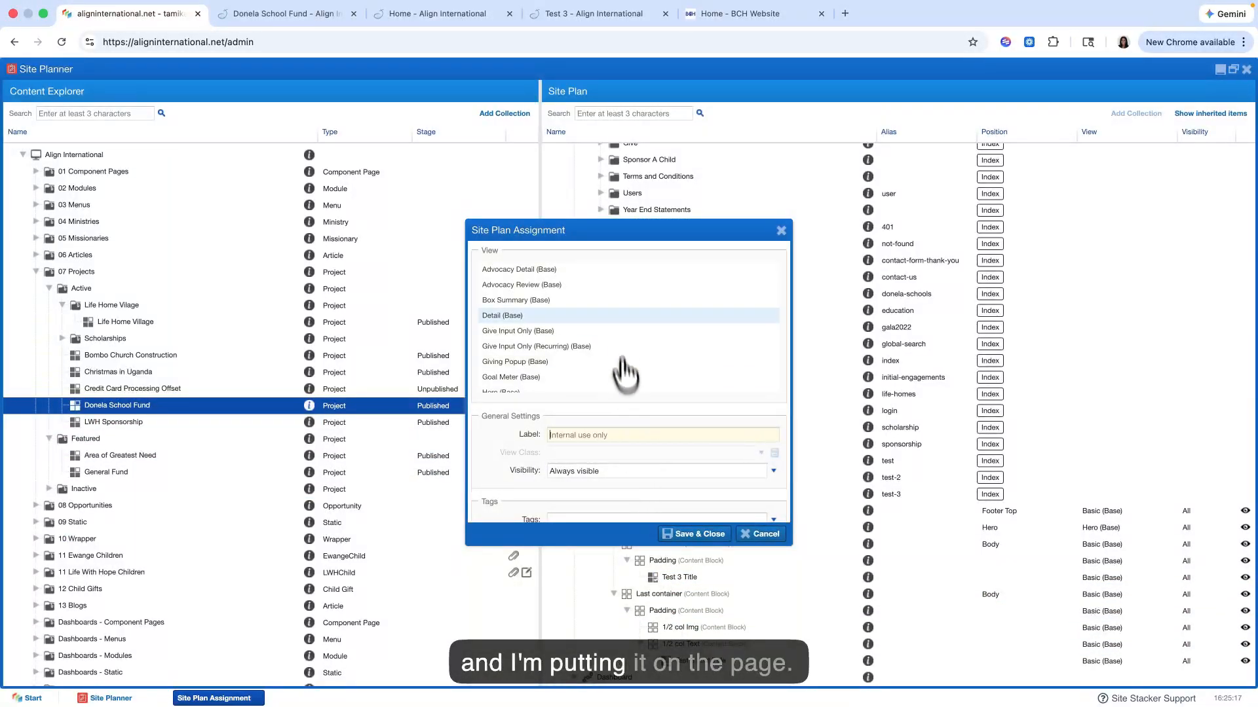
scroll(593, 351, up, 2)
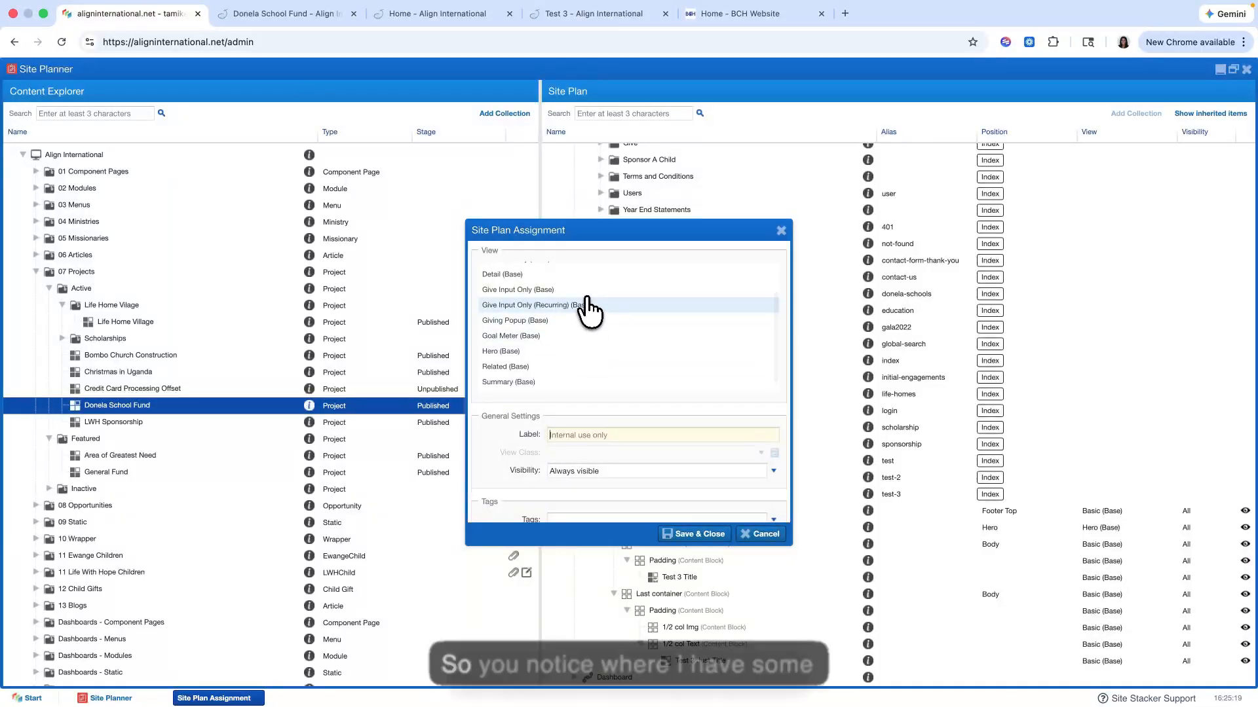
scroll(577, 331, down, 3)
scroll(565, 349, up, 3)
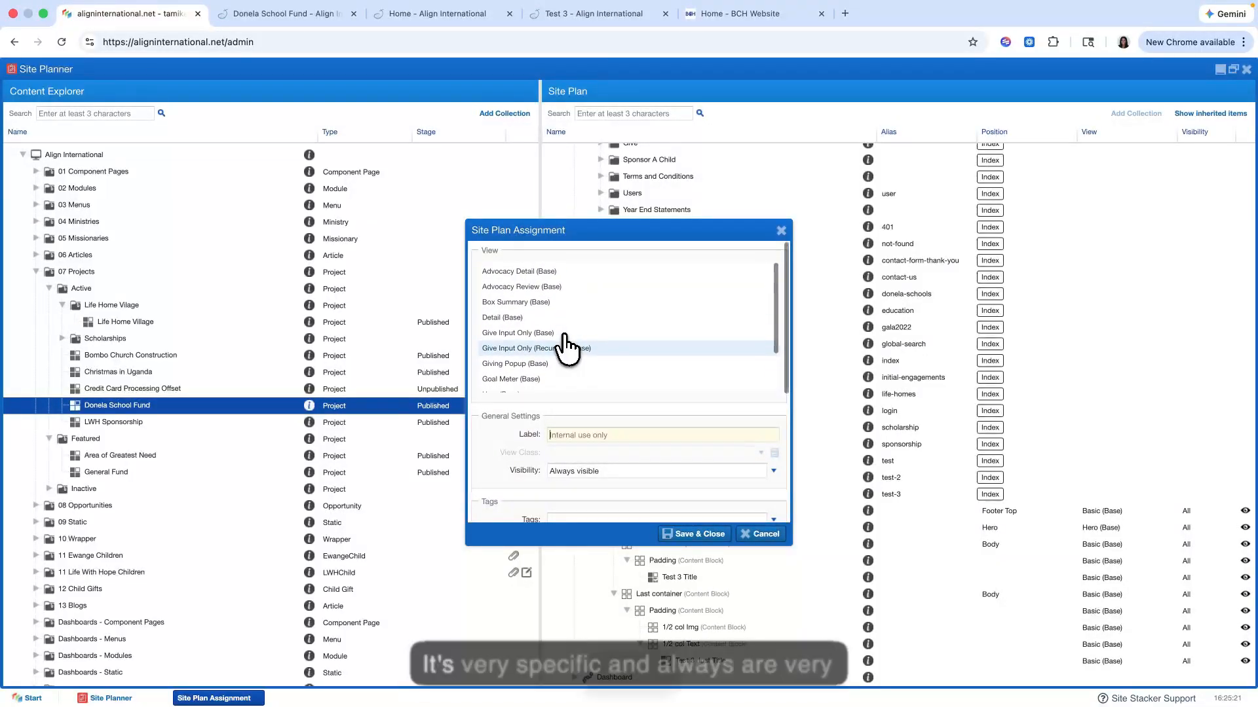
scroll(566, 351, down, 3)
scroll(567, 350, up, 3)
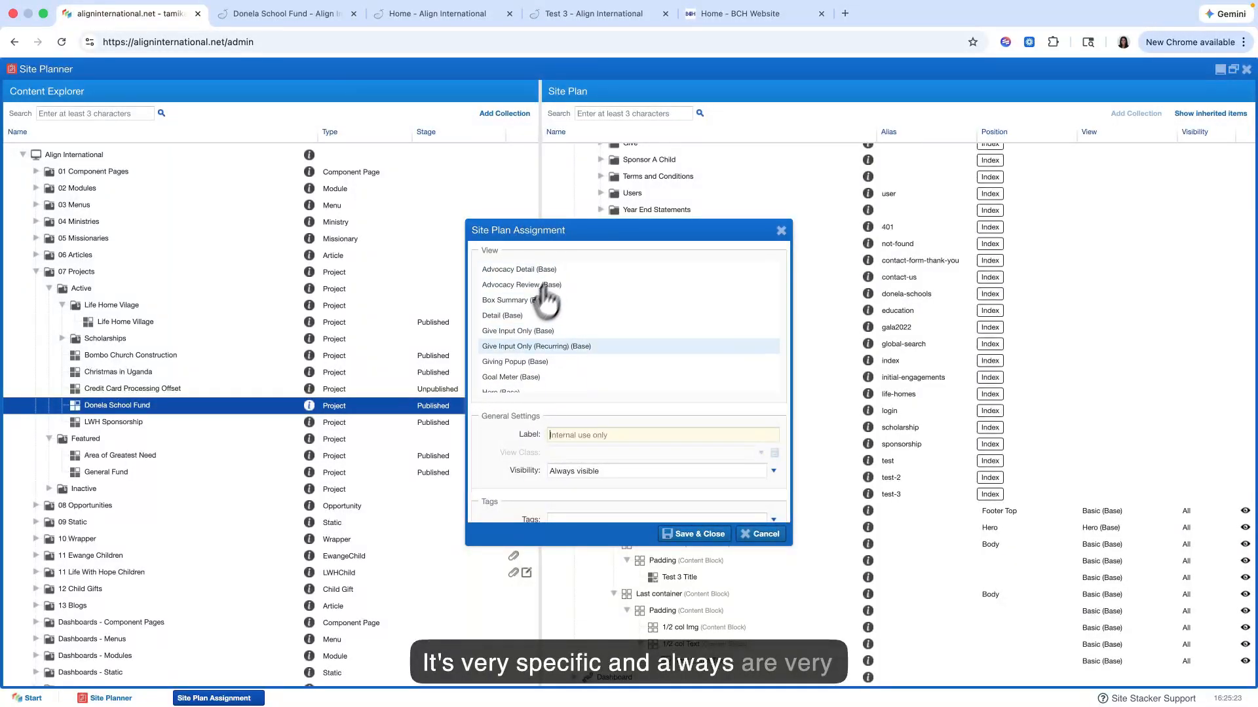
scroll(544, 331, down, 3)
scroll(550, 336, up, 3)
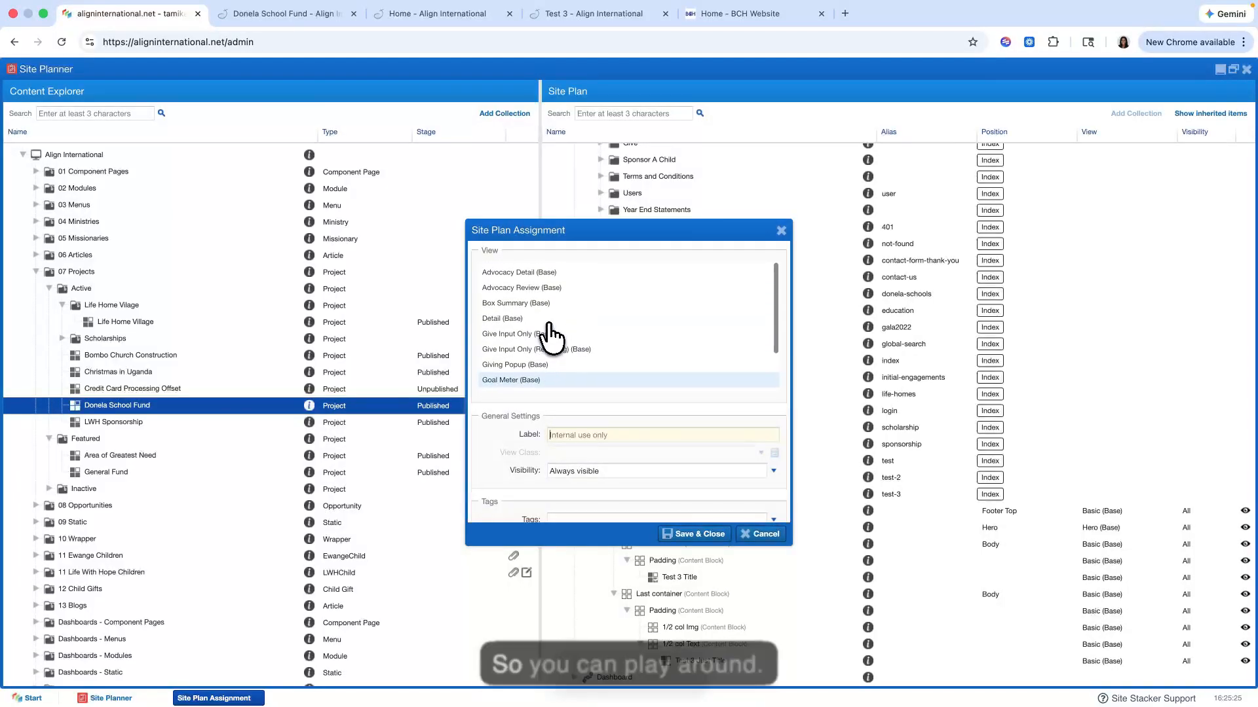
scroll(553, 339, down, 5)
scroll(553, 338, up, 3)
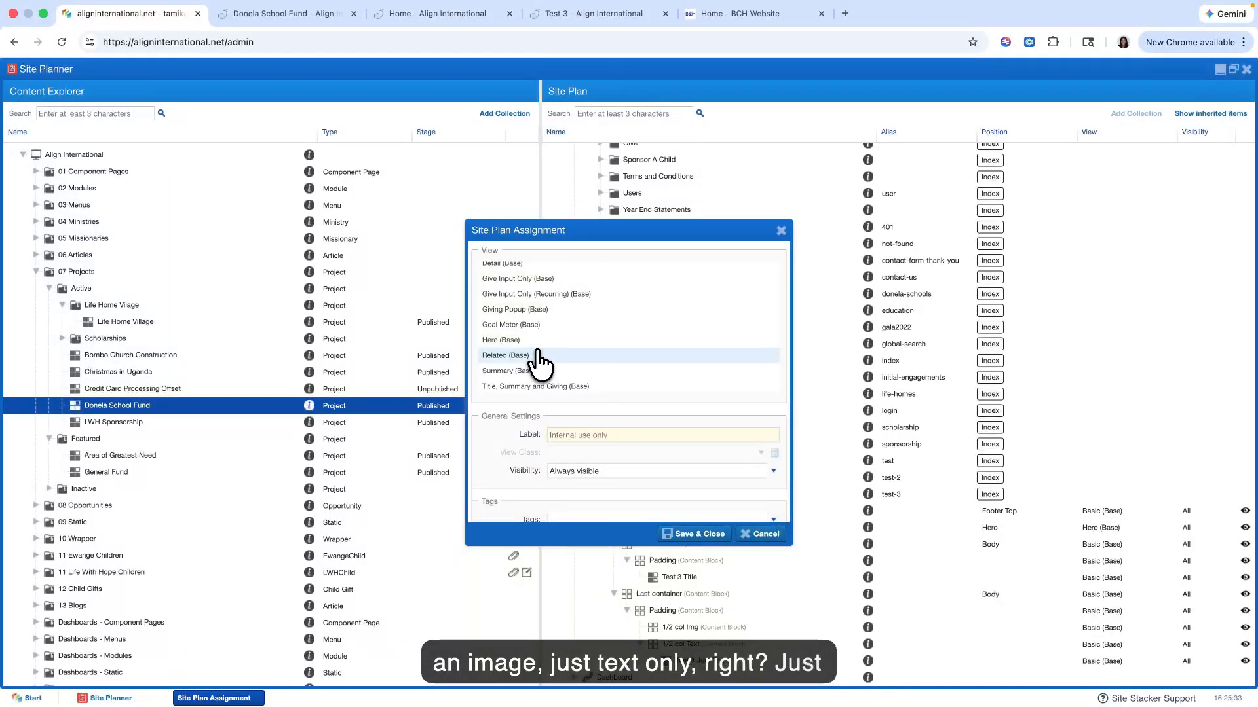
scroll(538, 361, up, 3)
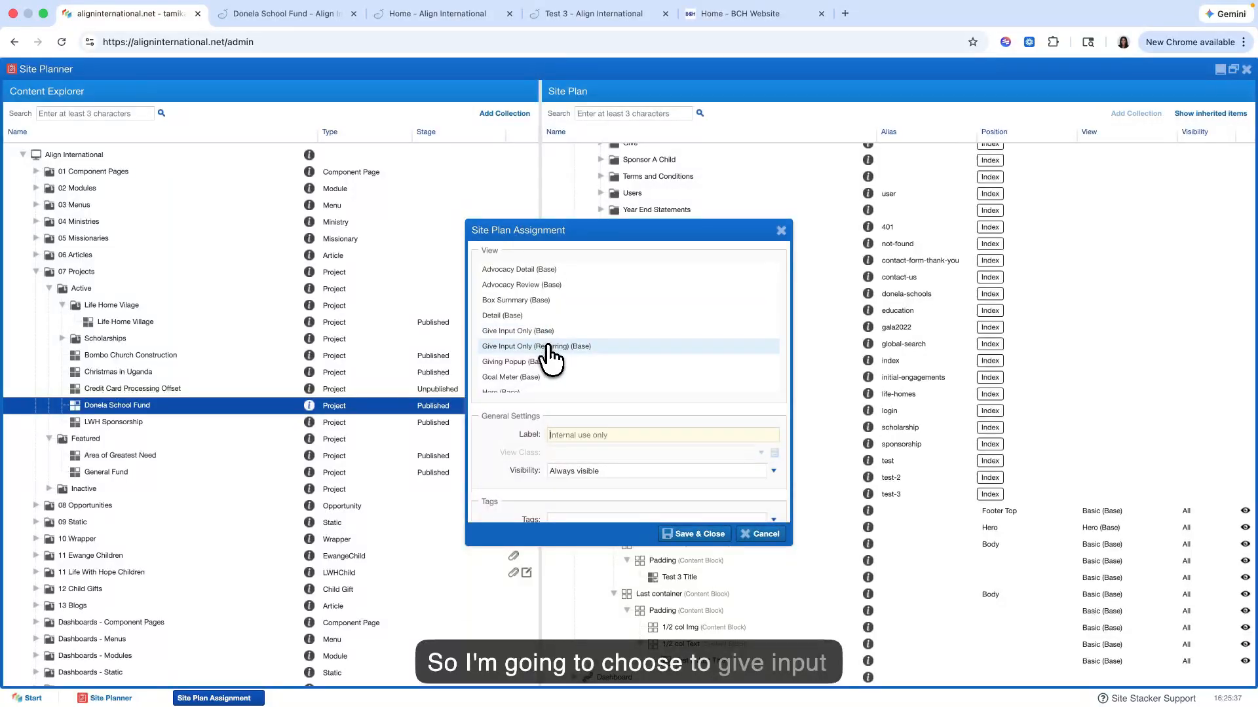
click(688, 534)
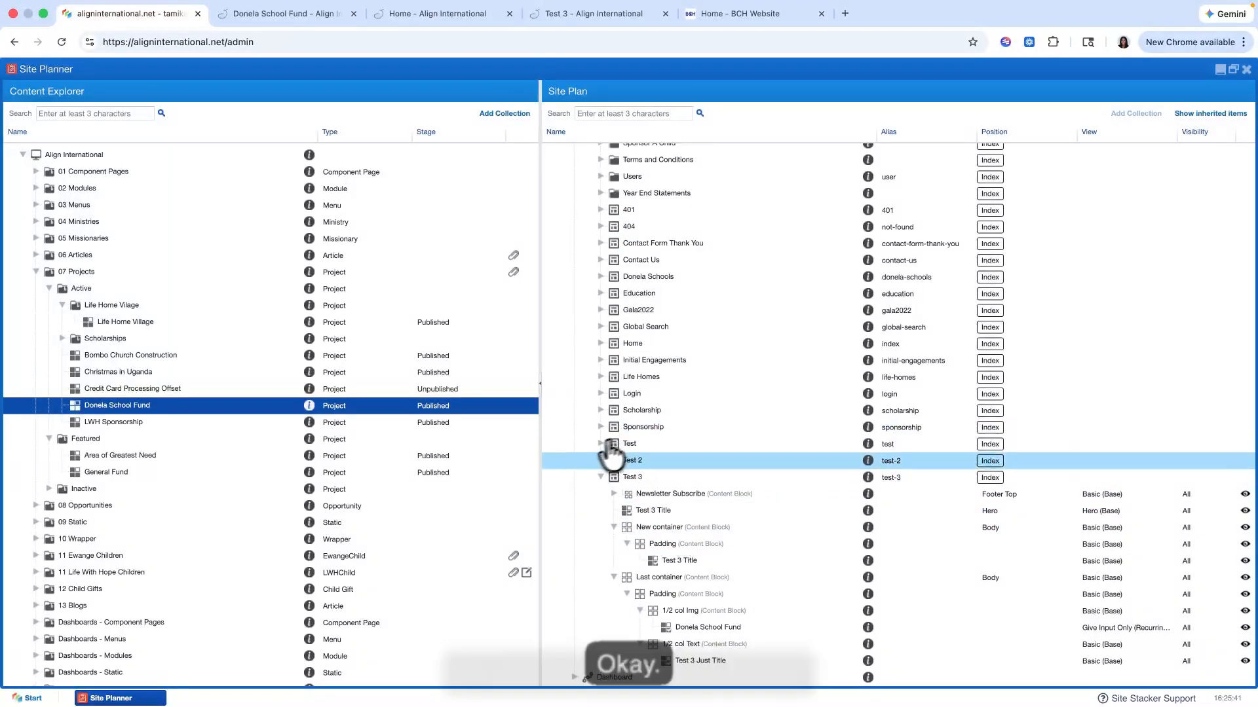
Step: Check the recurring giving form on the live Test 3 page and try its $50/mo amount
click(558, 23)
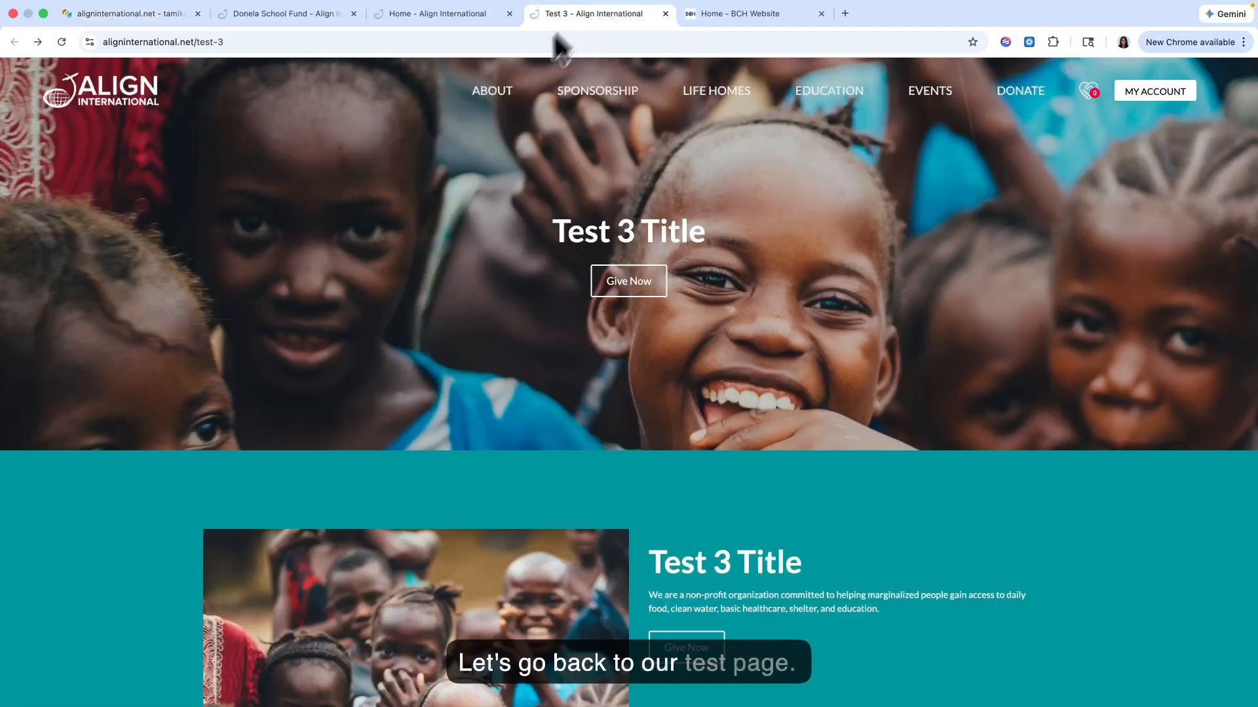
scroll(415, 275, down, 10)
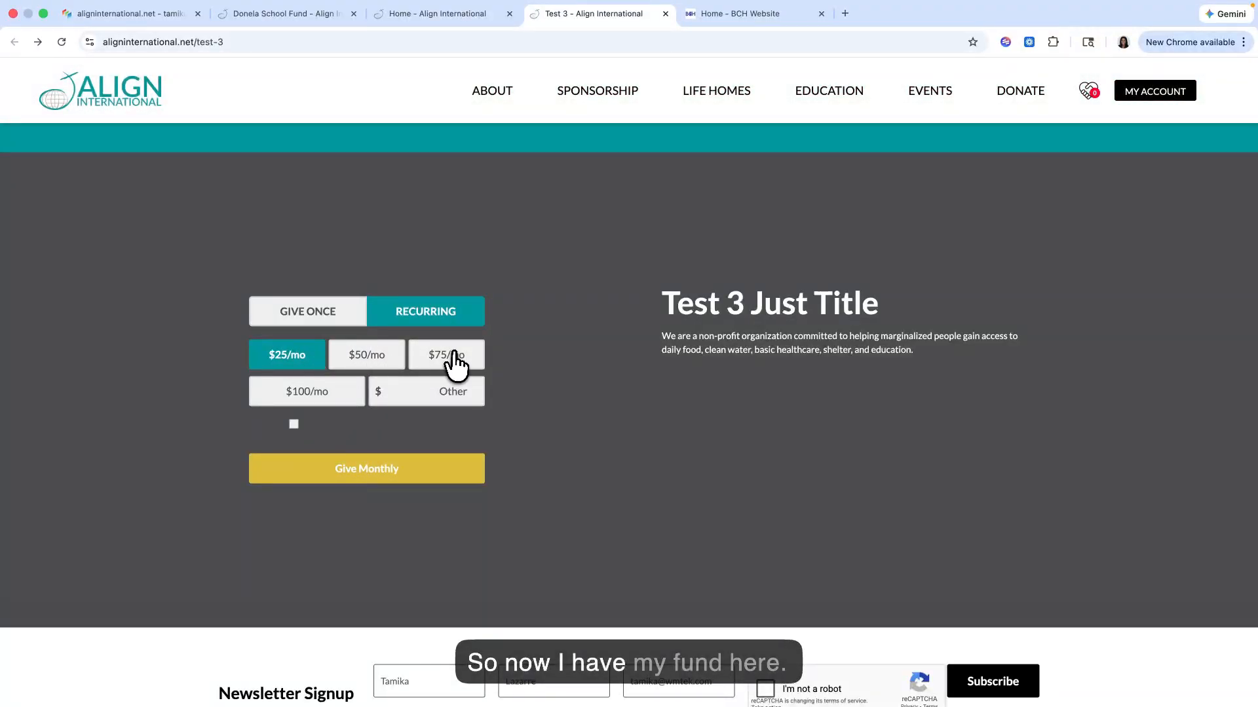
click(357, 356)
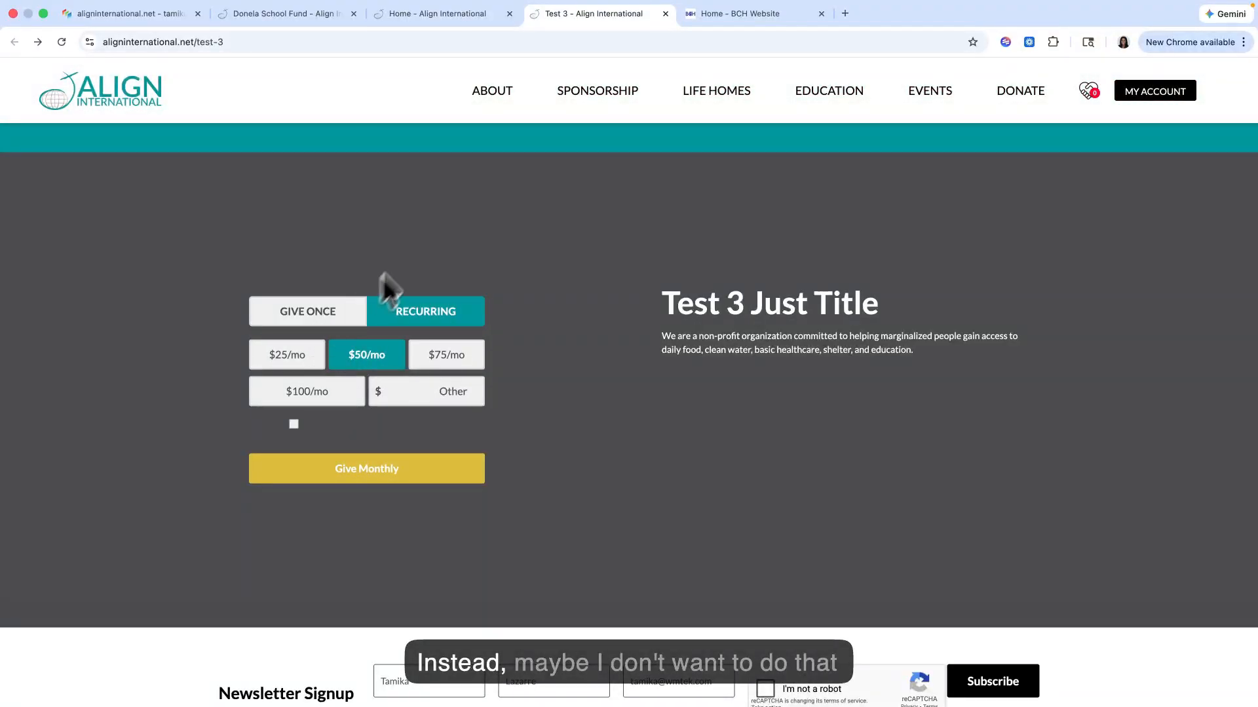
Step: Back in the Site Planner, change the view of Test 3's Donela School Fund assignment to Give Input Only (Base) and save it
click(129, 20)
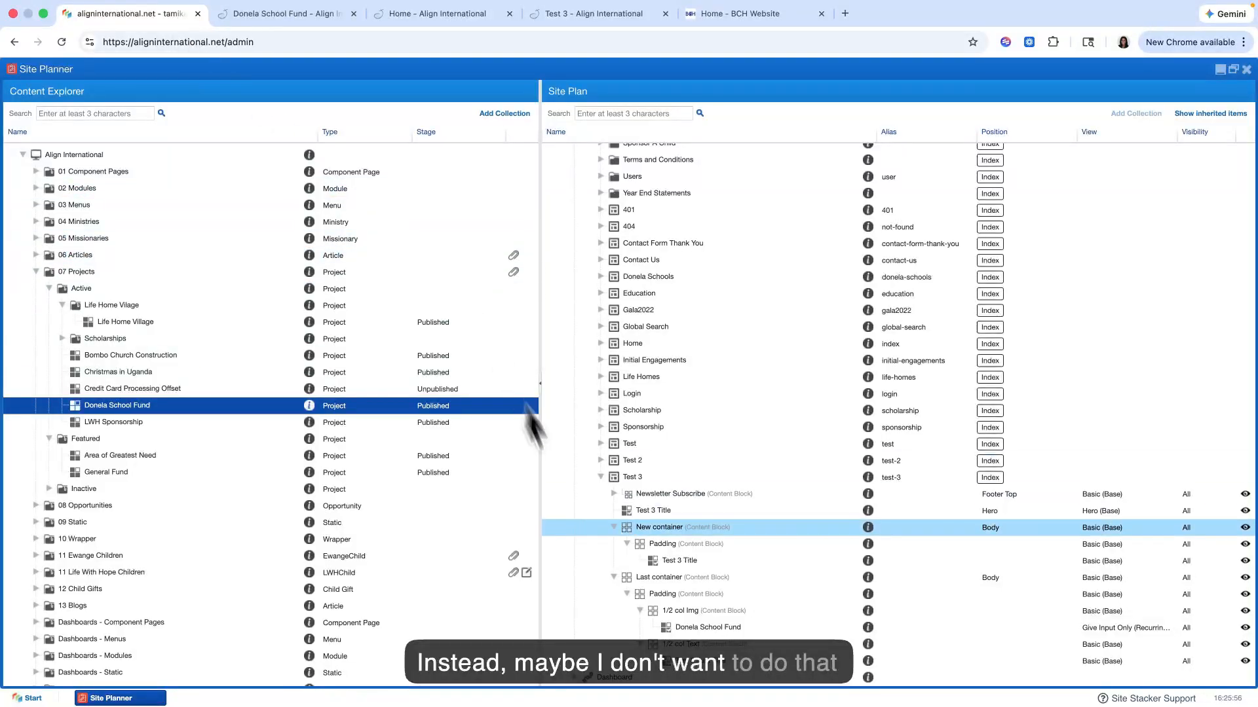
double_click(667, 629)
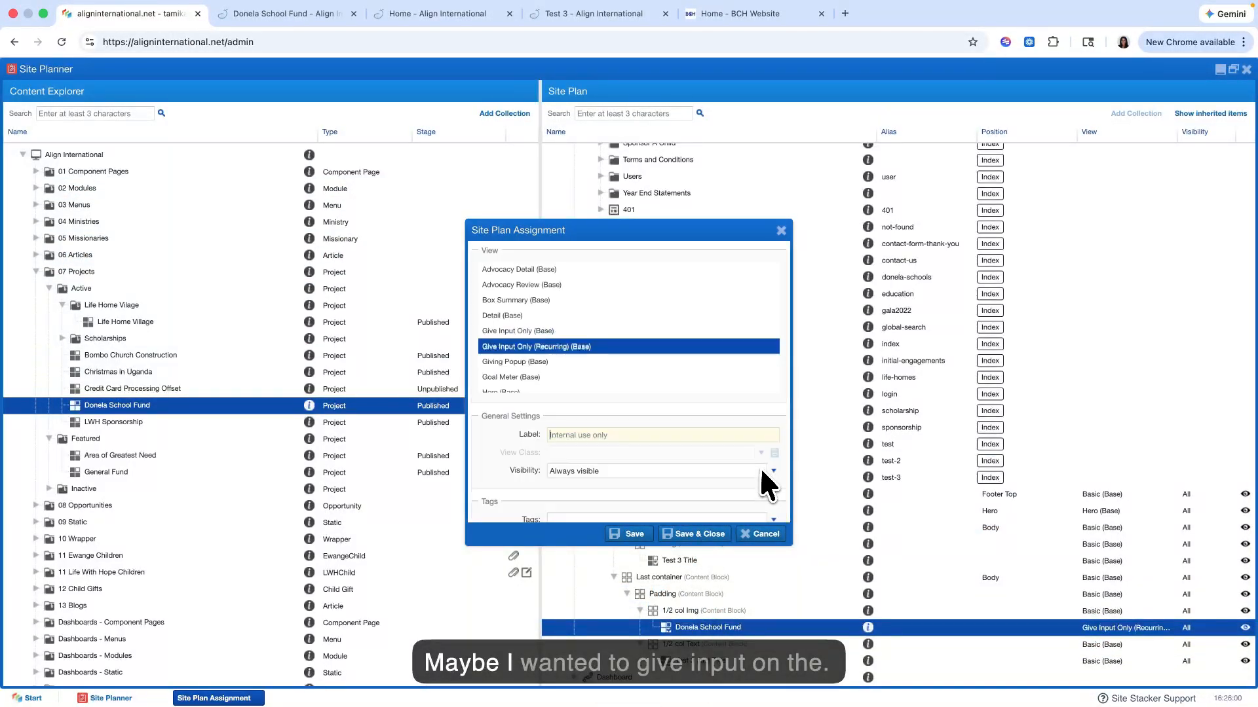
click(671, 331)
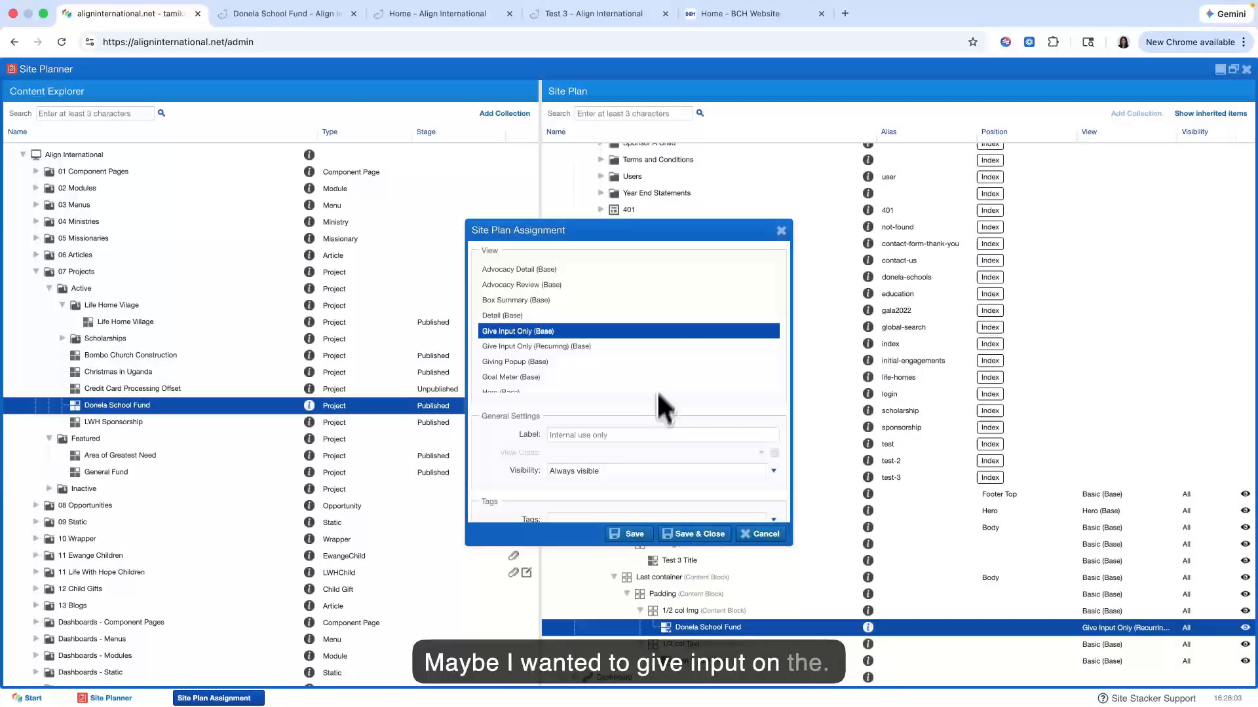
click(630, 531)
Step: Review the live Test 3 page, comparing the dynamic giving form with the static content and wrapper sections
click(436, 14)
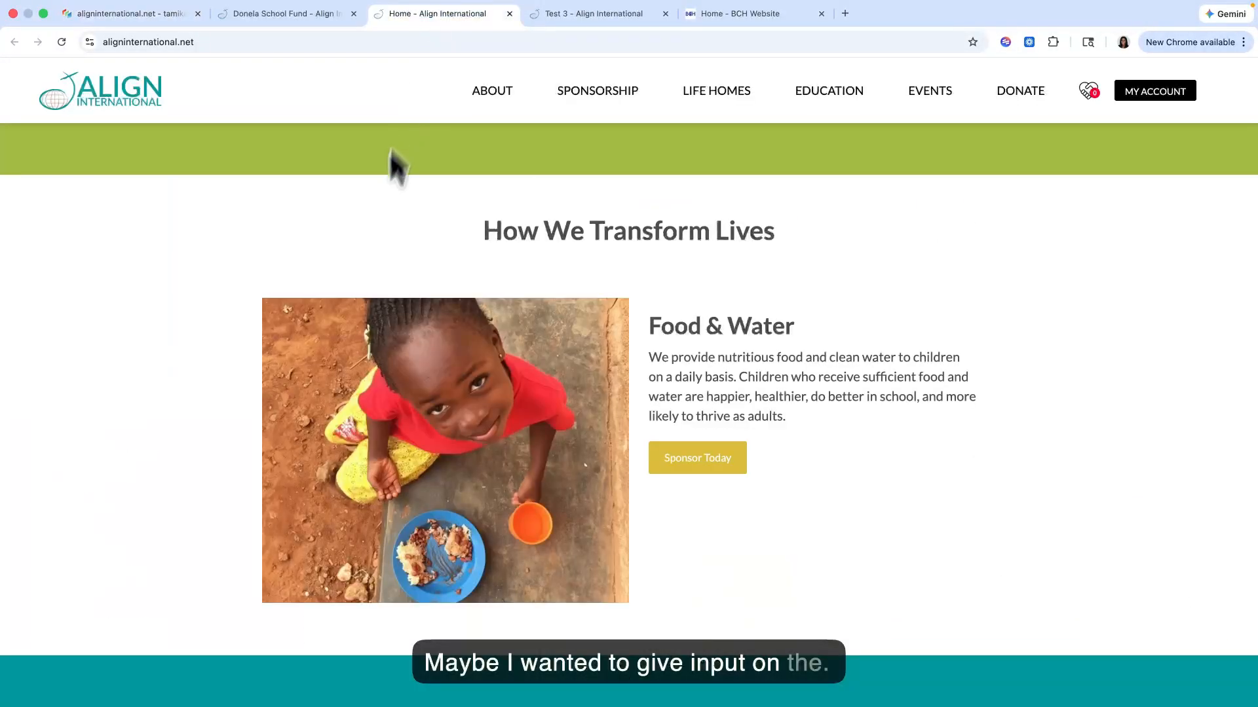
click(560, 14)
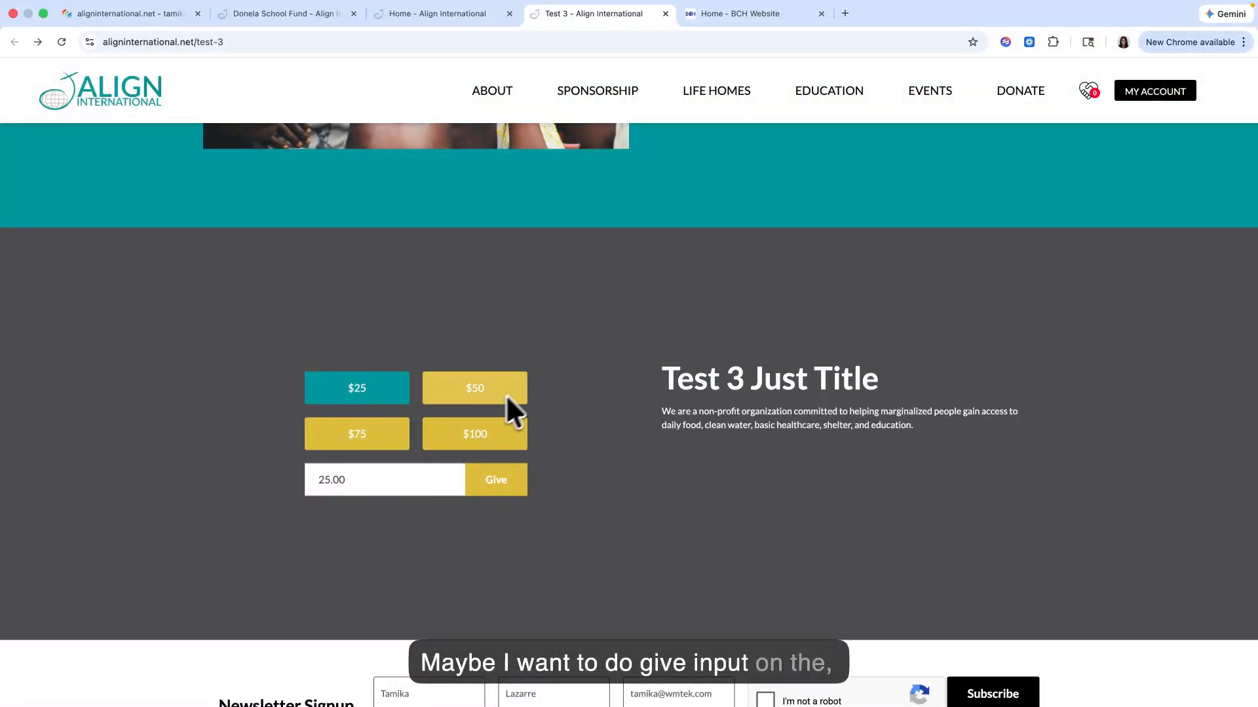
scroll(619, 319, down, 1)
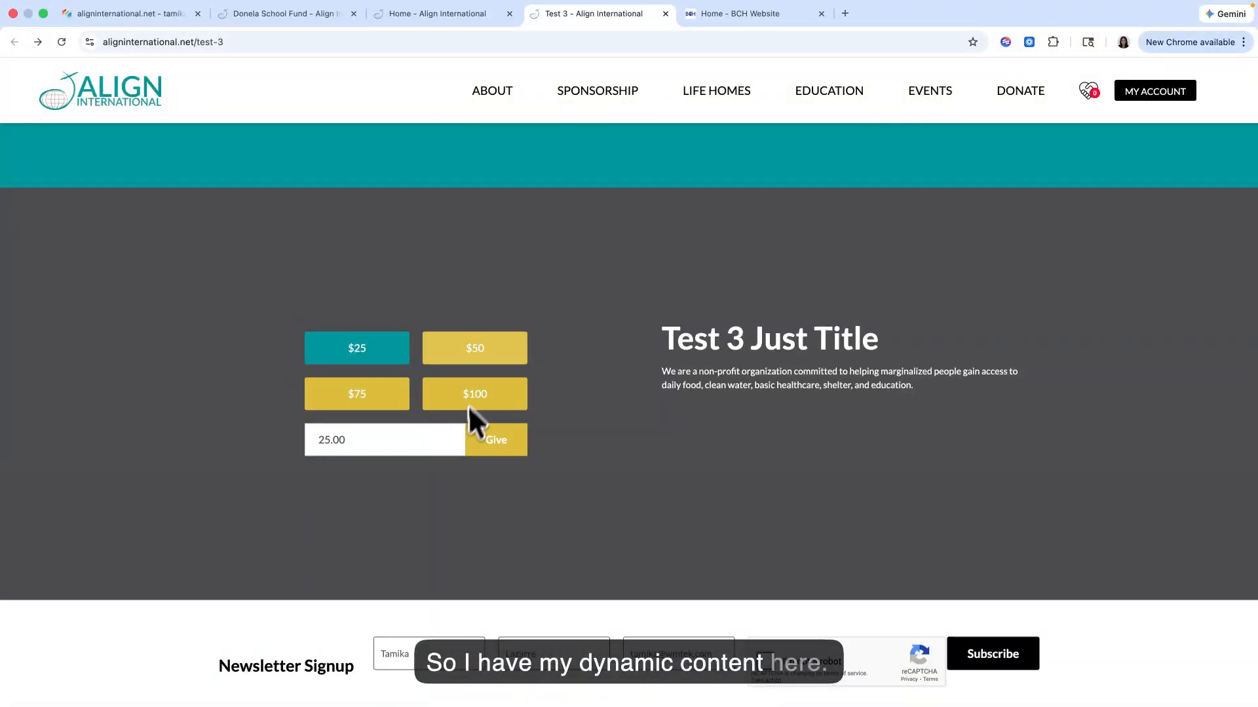
scroll(441, 440, up, 3)
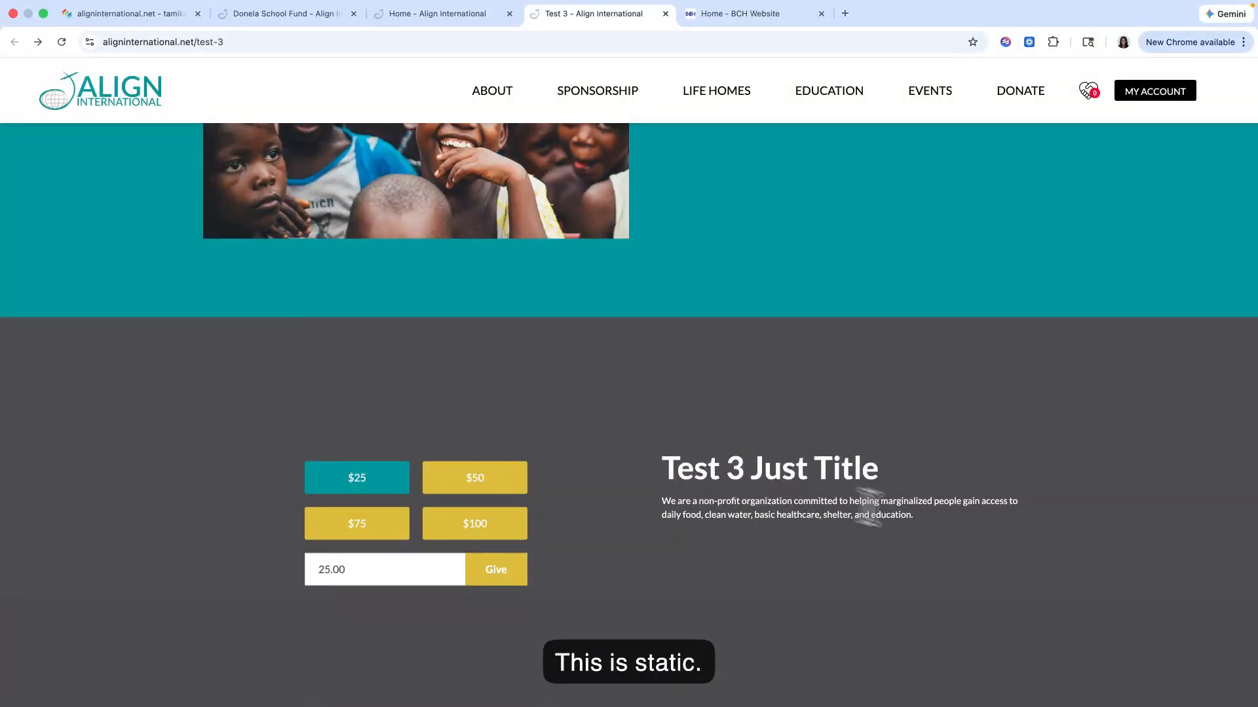
scroll(910, 507, up, 2)
scroll(895, 435, down, 5)
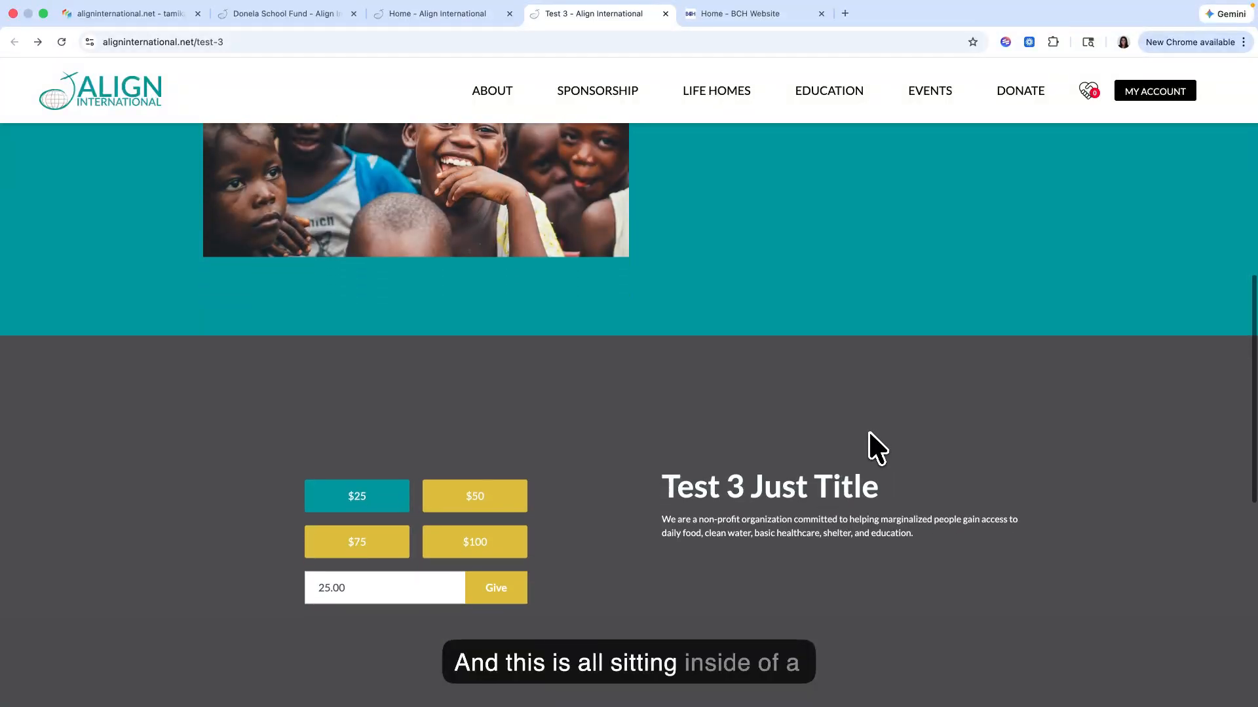
scroll(868, 431, up, 20)
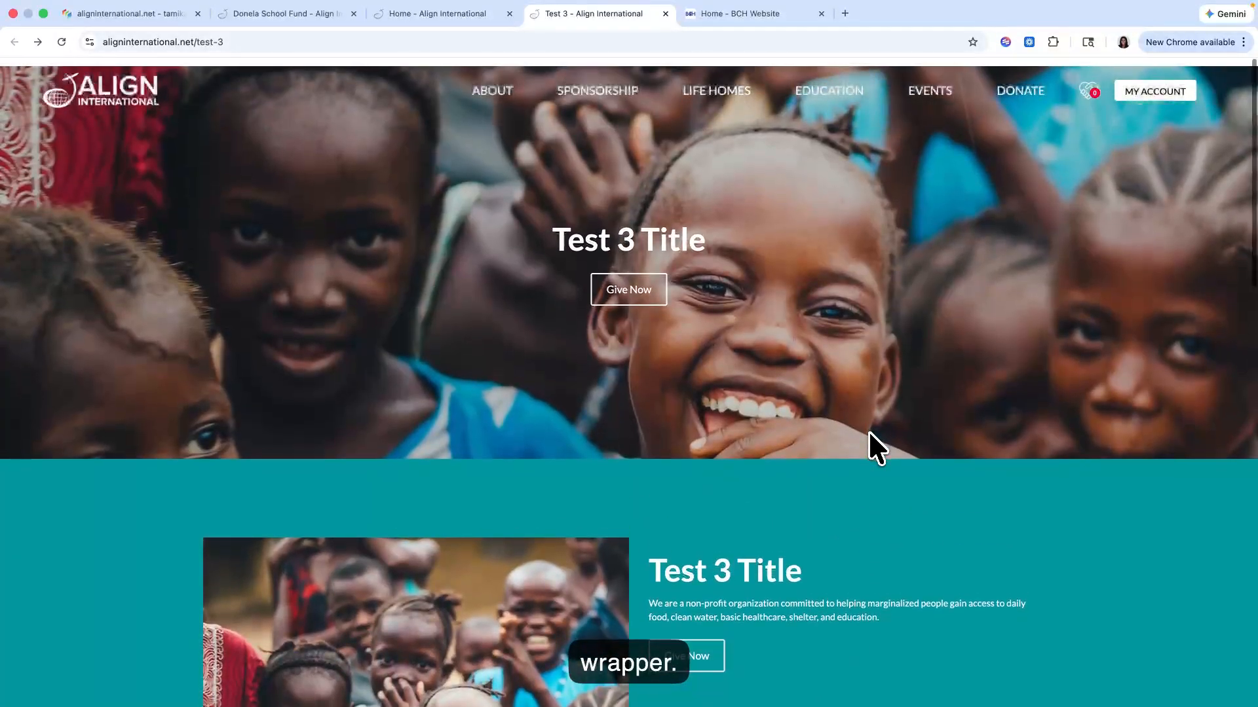
scroll(867, 430, down, 15)
scroll(868, 431, up, 6)
scroll(869, 432, up, 8)
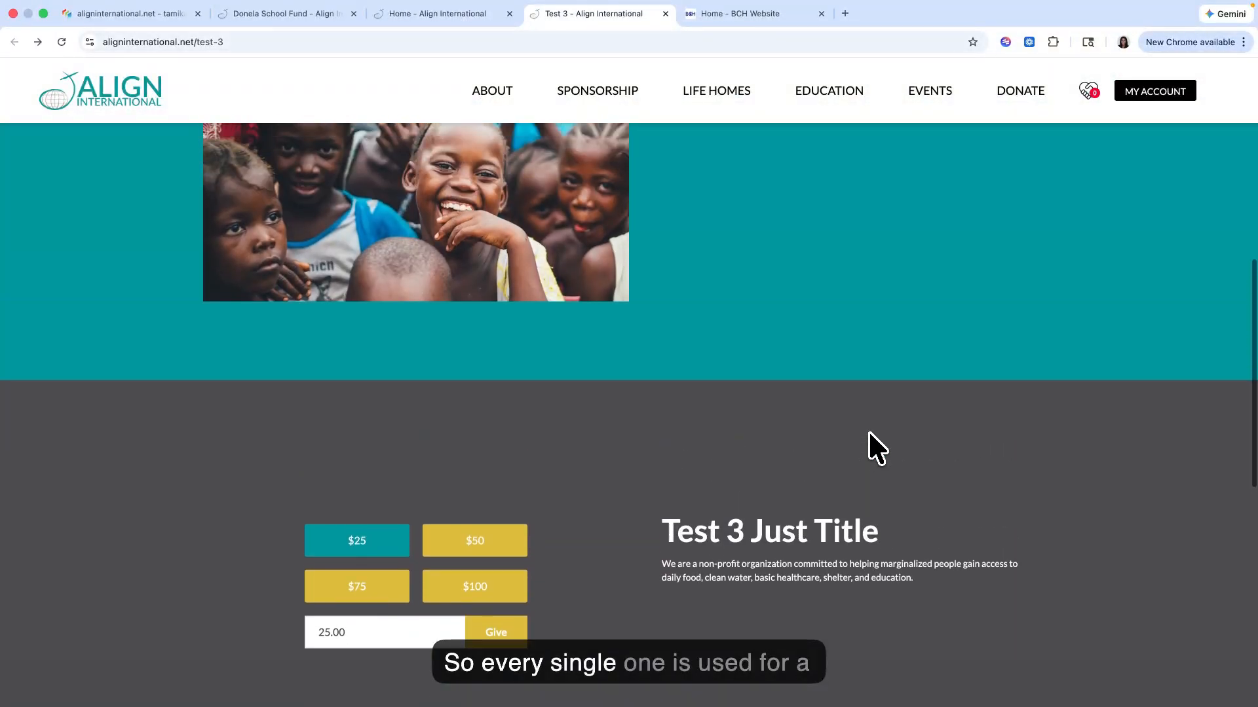
scroll(869, 431, up, 3)
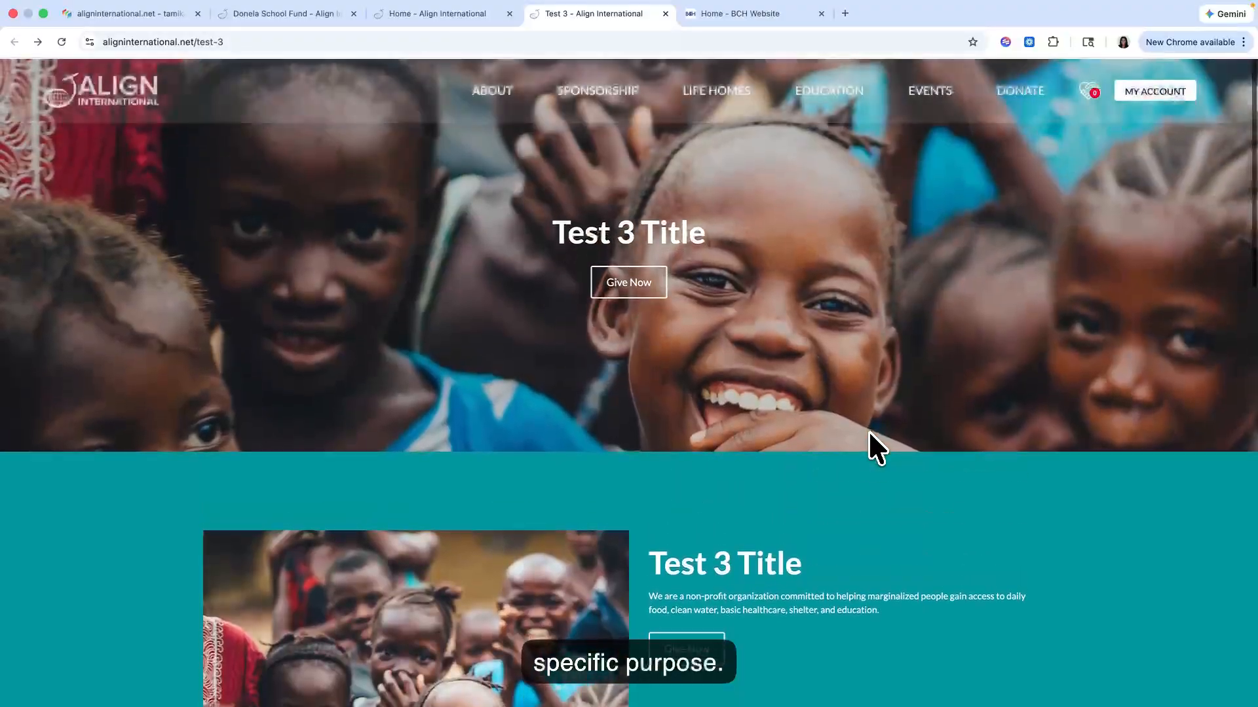
scroll(869, 431, down, 10)
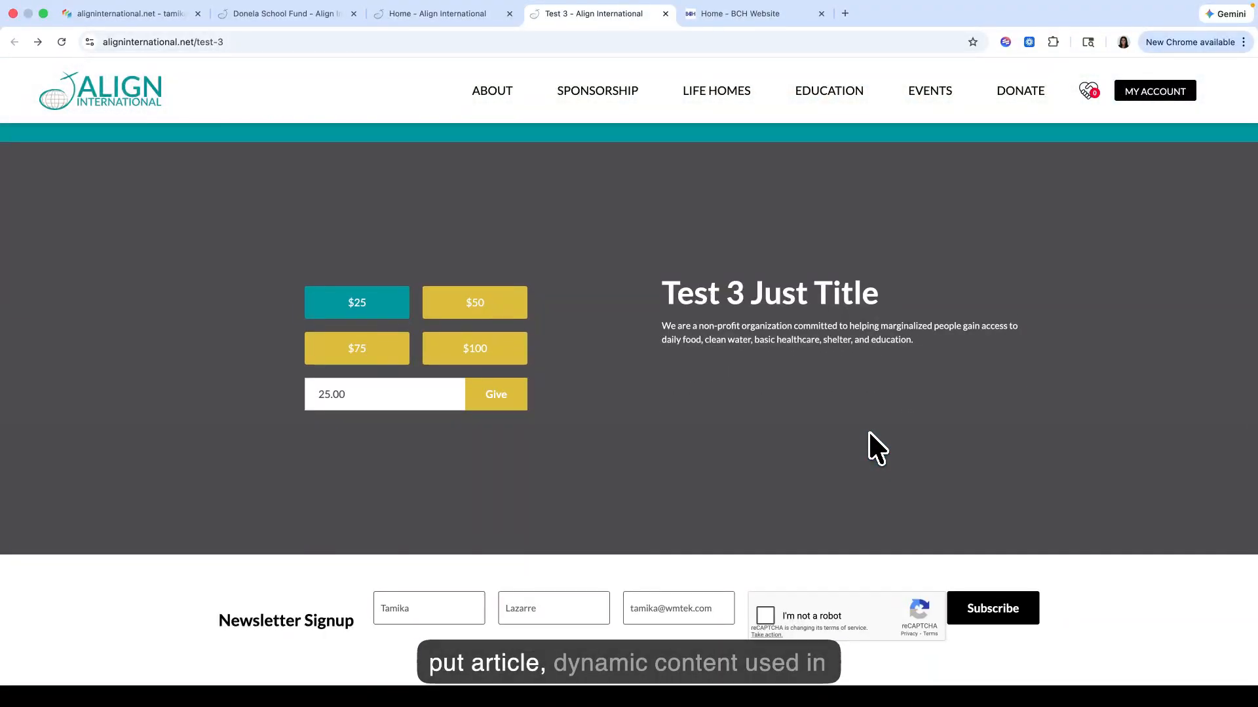
scroll(868, 431, up, 5)
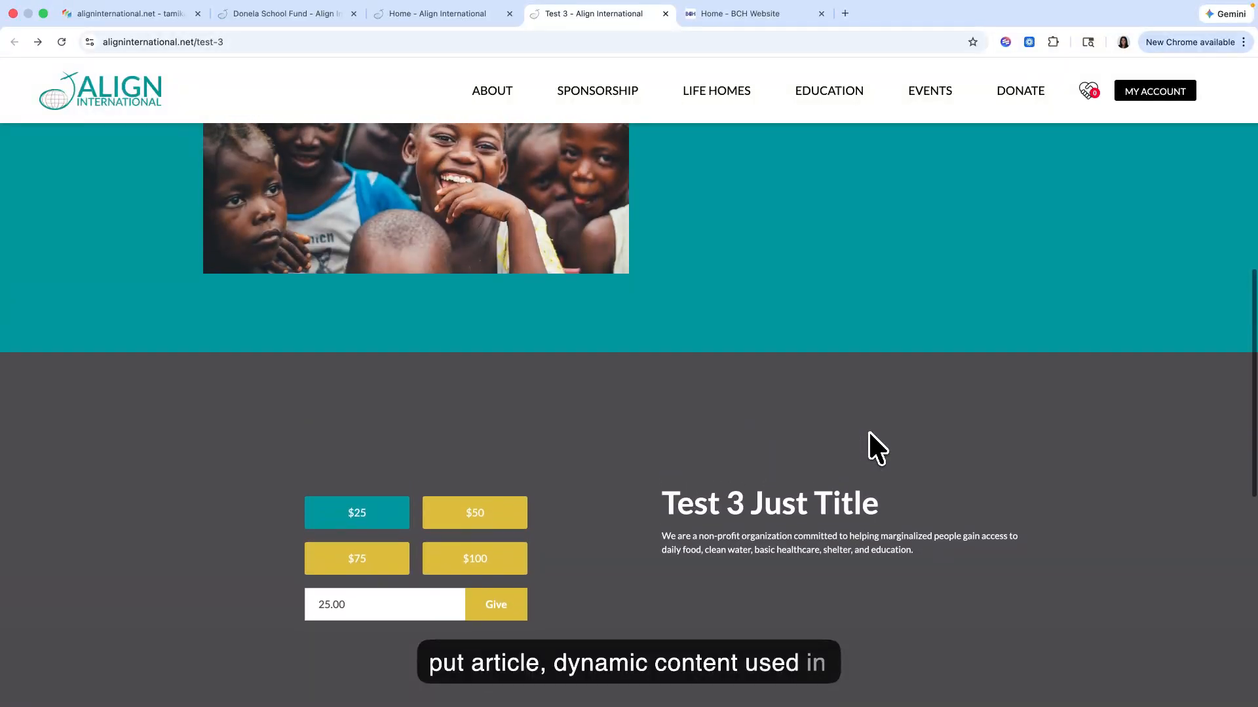
scroll(869, 431, up, 4)
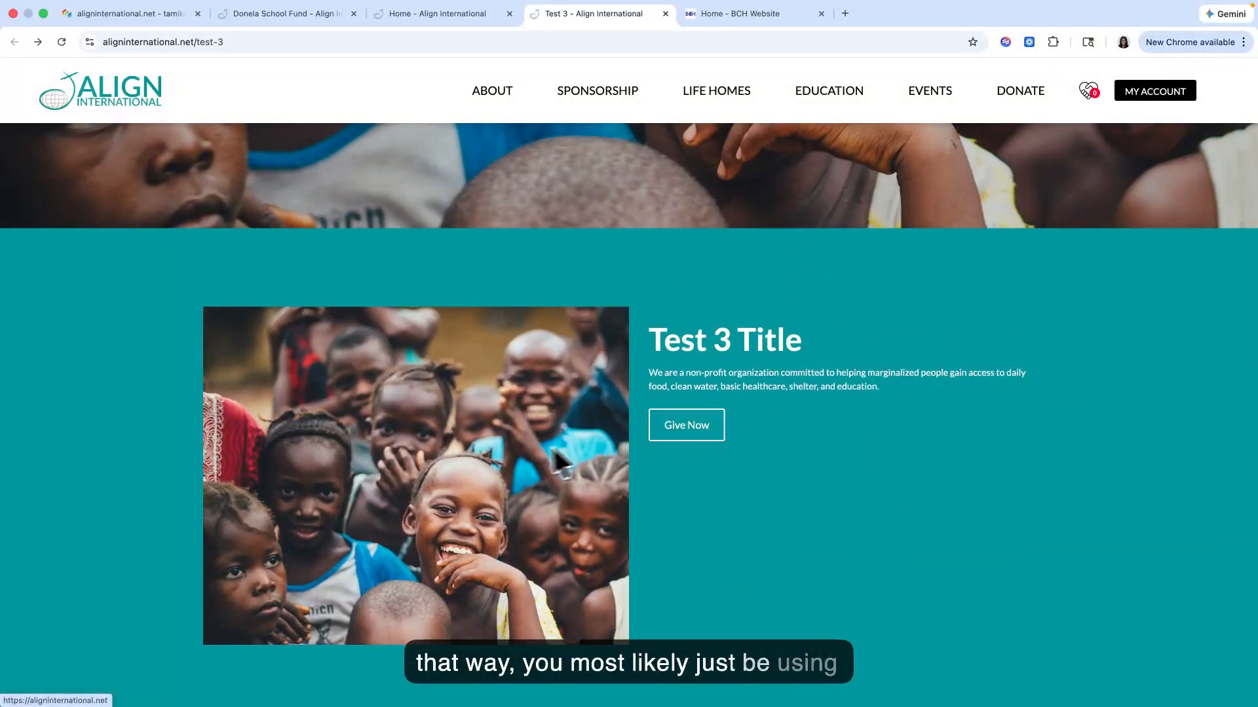
scroll(800, 380, up, 3)
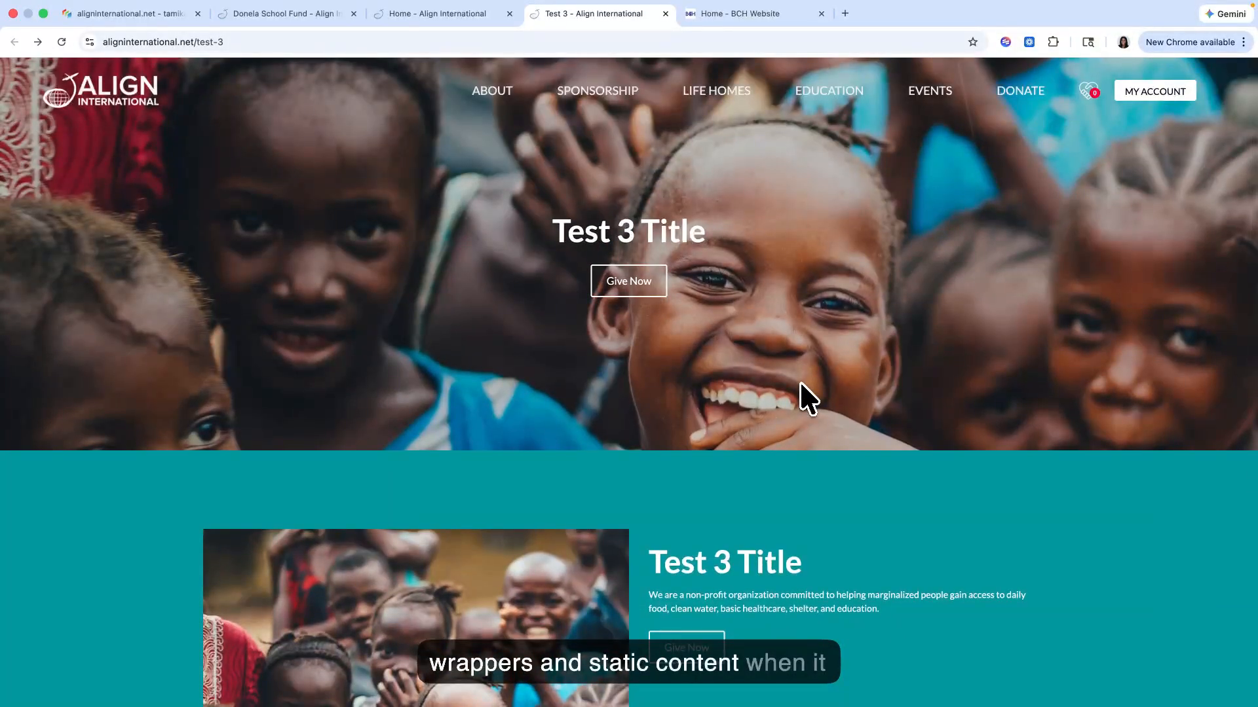
scroll(797, 380, down, 4)
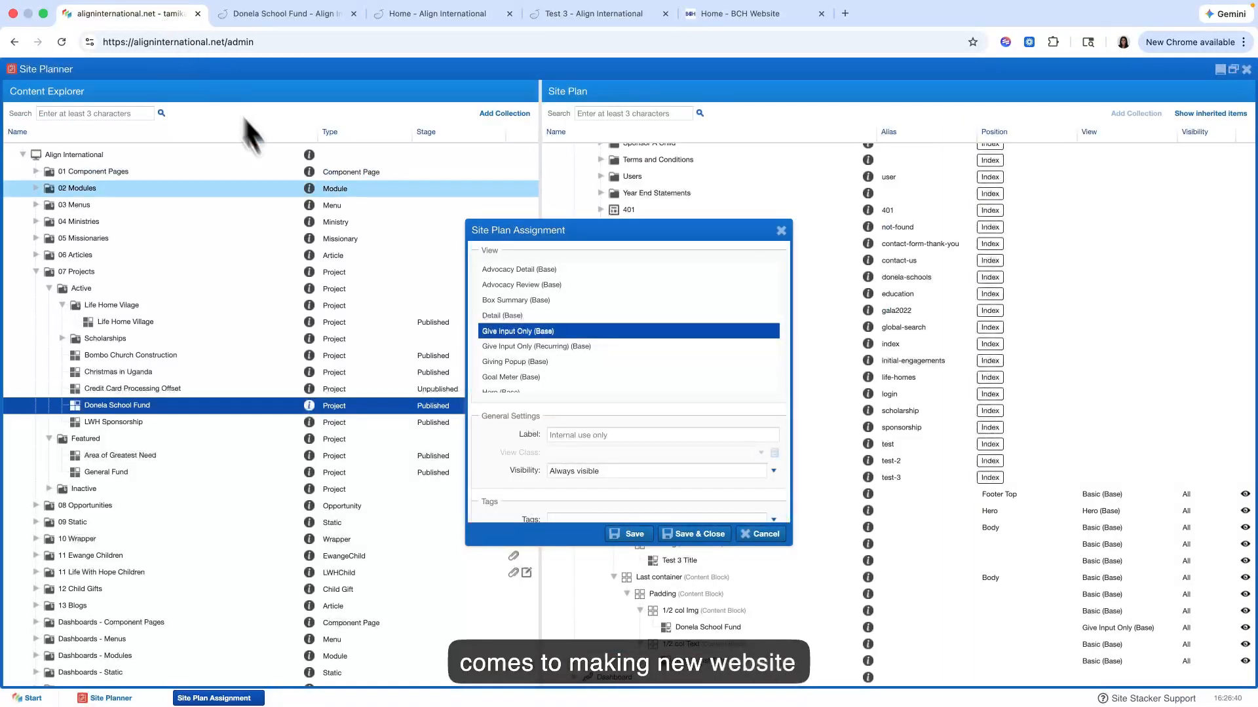
Step: Back in the Site Planner, close the Site Plan Assignment and collapse New container and Last container under the Test 3 page
click(761, 533)
click(600, 587)
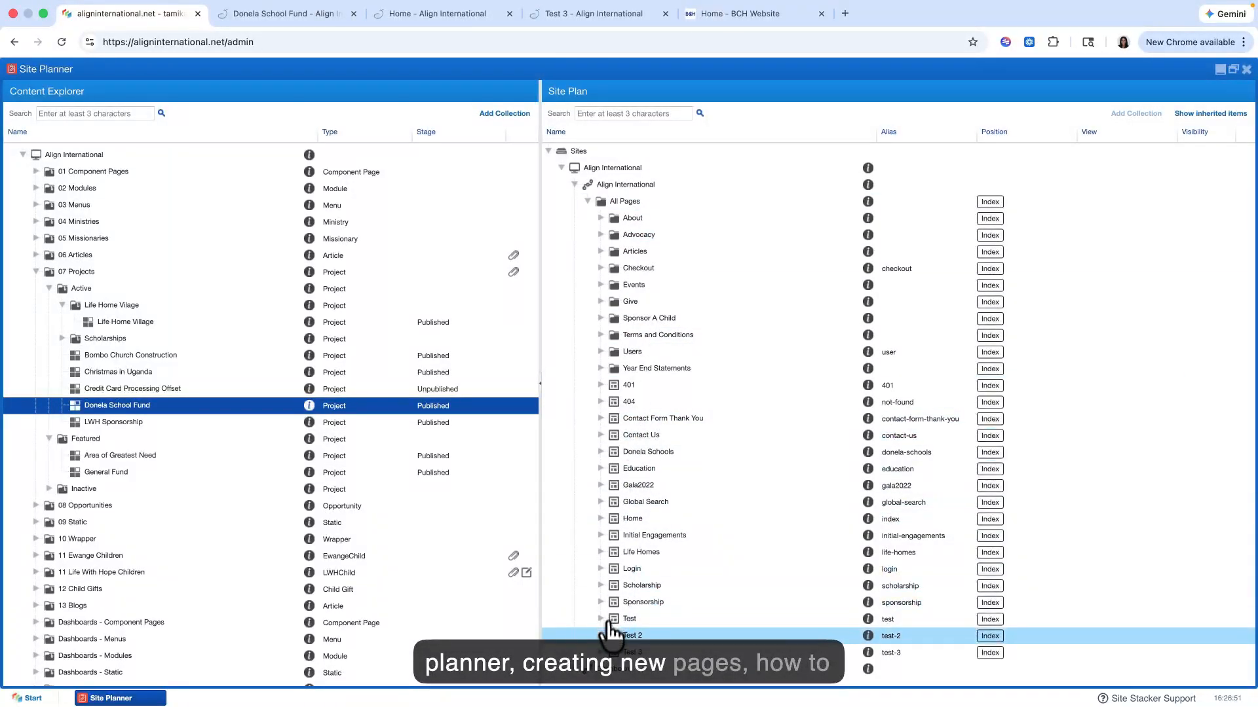
click(601, 651)
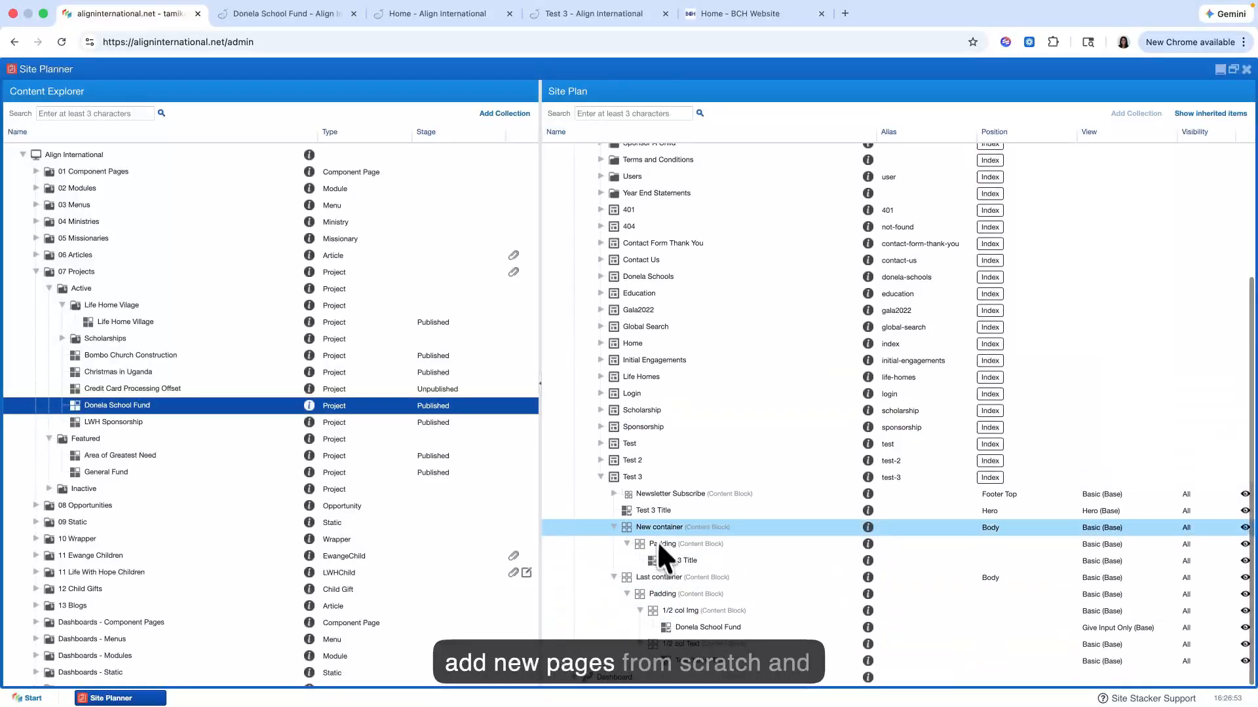
scroll(619, 583, up, 3)
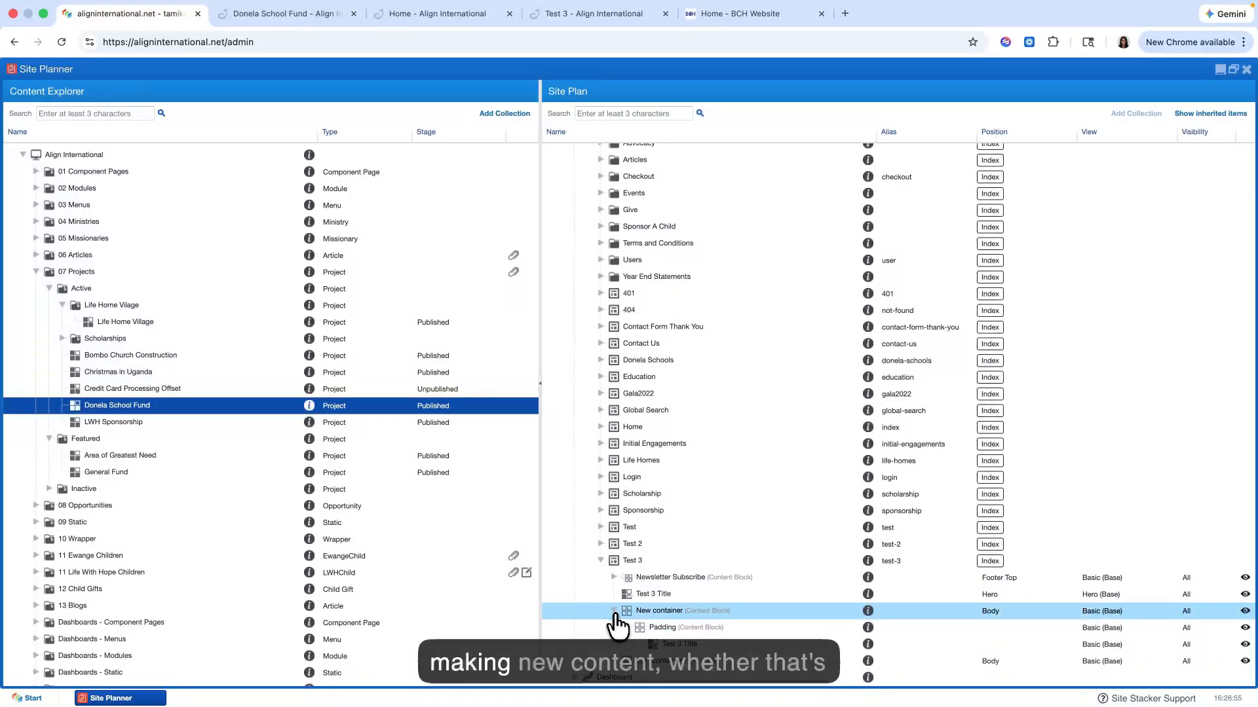
scroll(602, 609, up, 1)
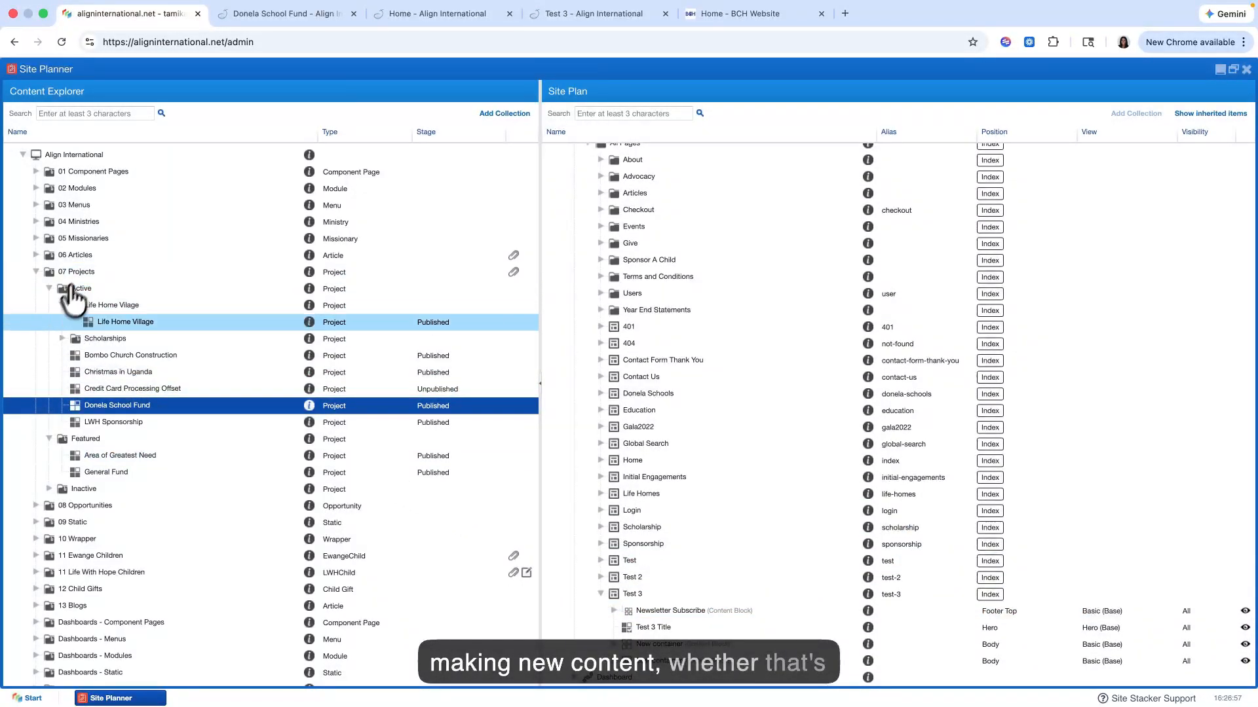
Step: Start a new wrapper item in the 10 Wrapper folder, browse the image files for it, and cancel the item
click(36, 272)
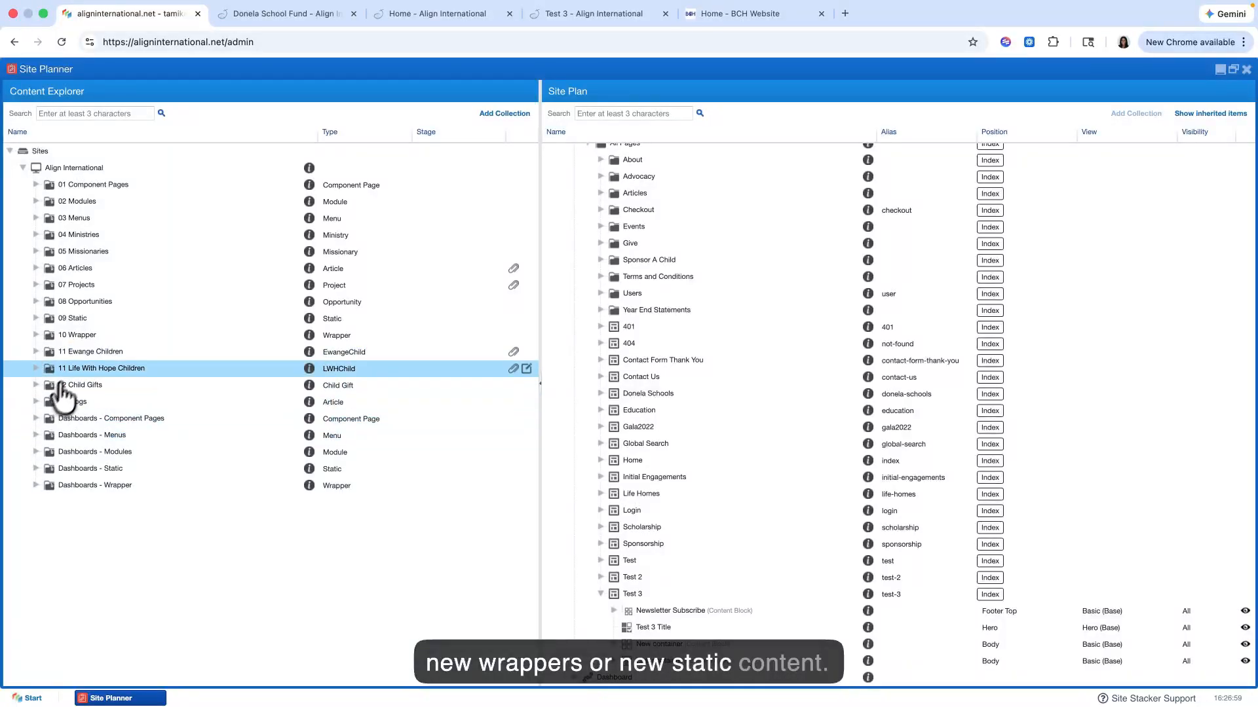
click(35, 335)
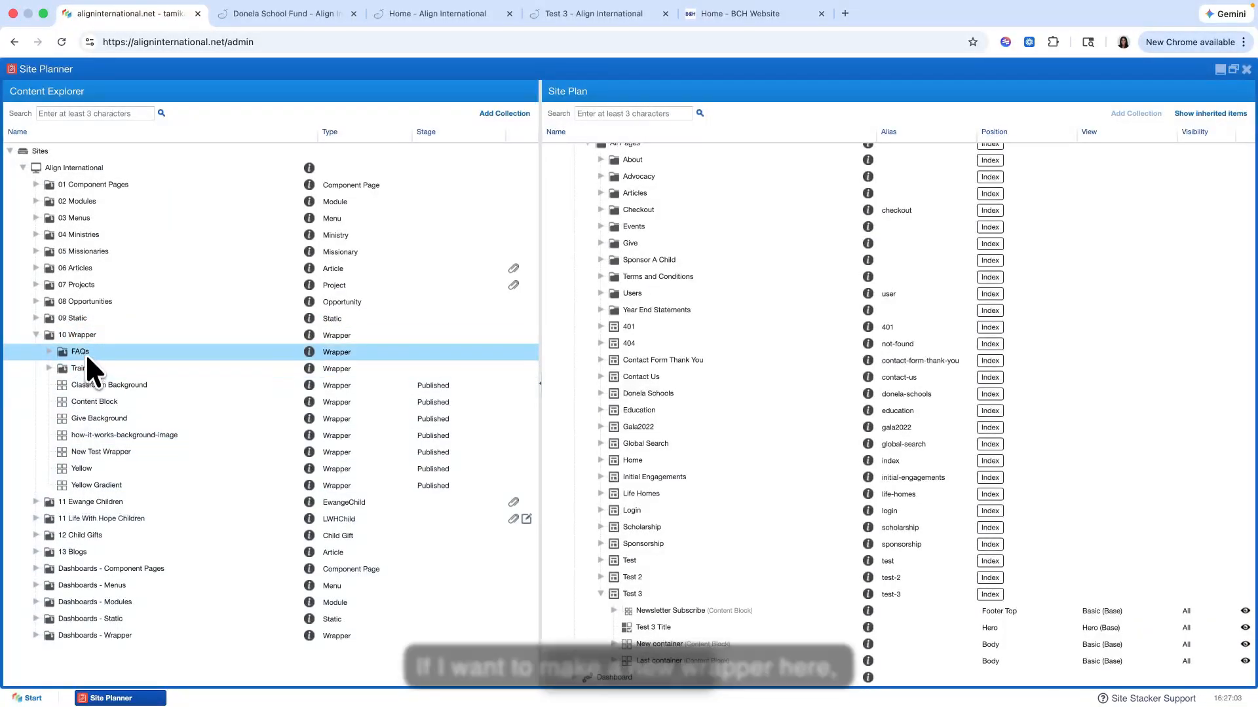
right_click(84, 336)
click(121, 370)
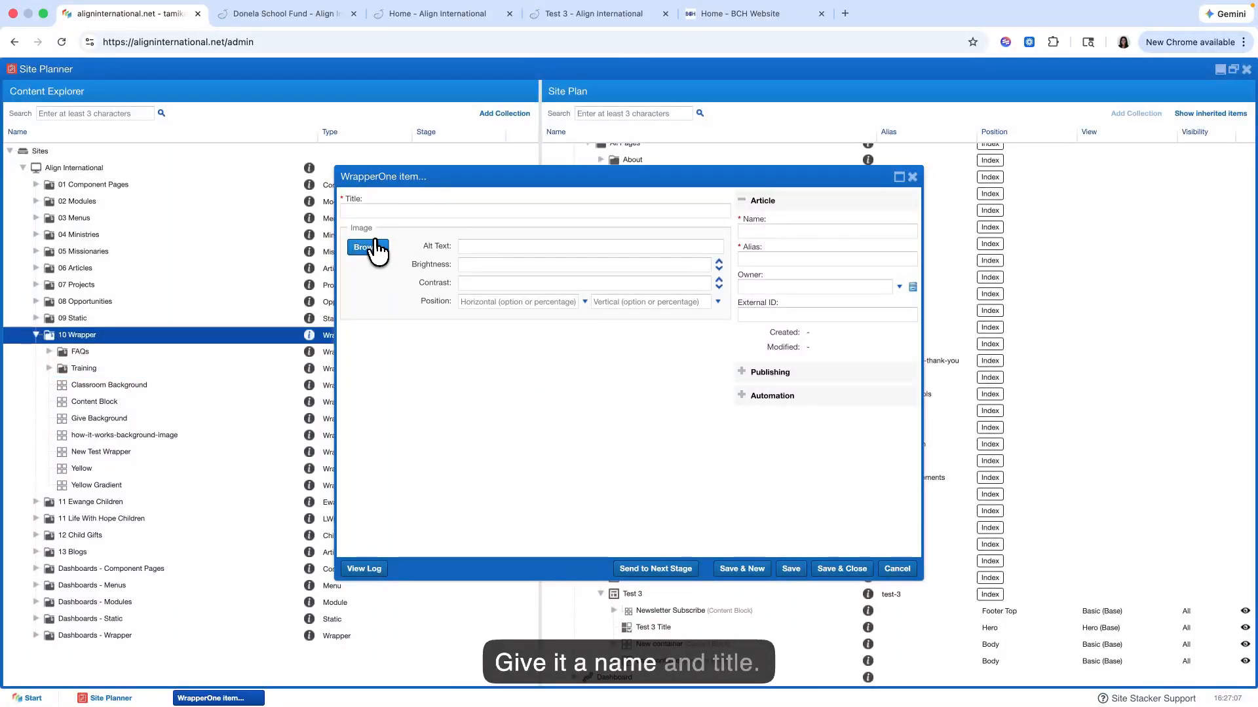
click(368, 248)
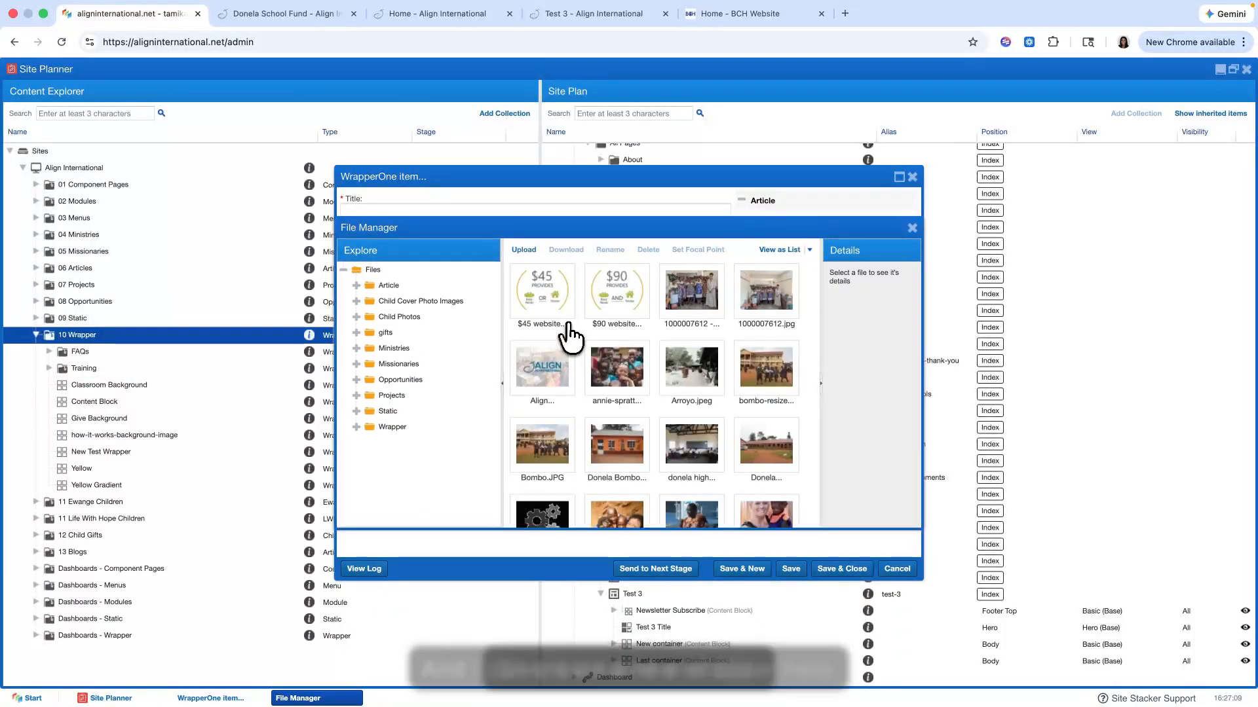
double_click(757, 299)
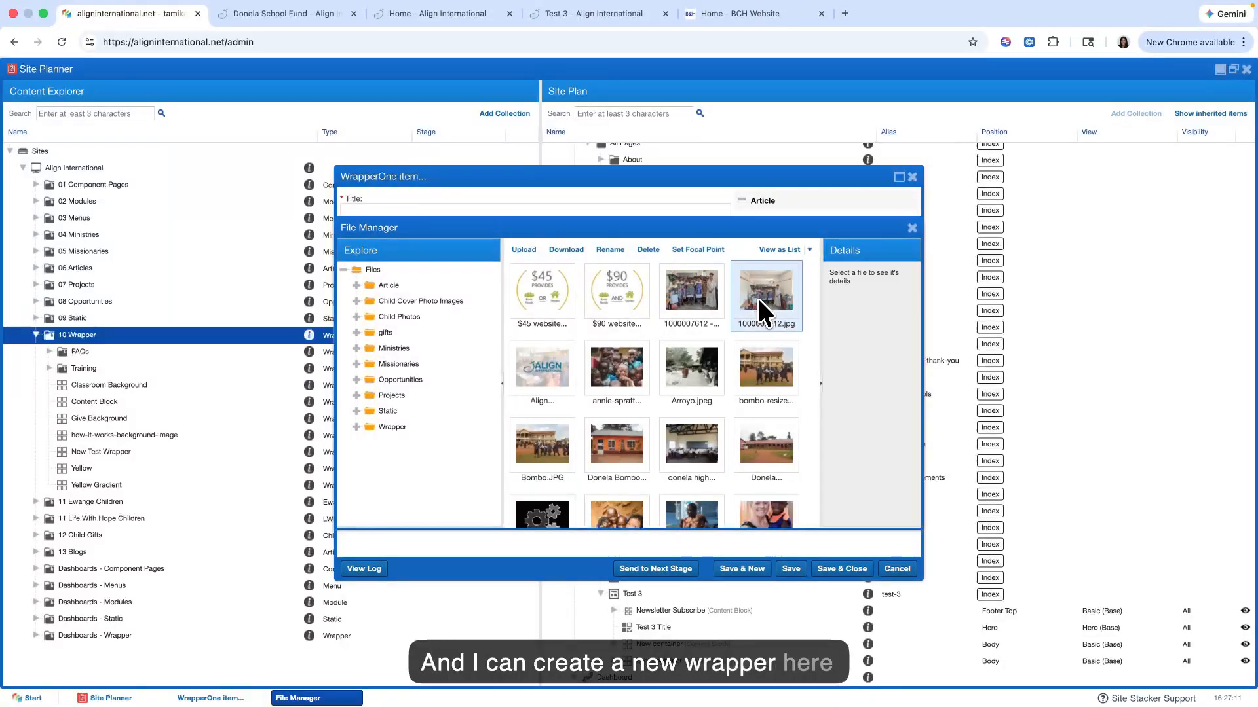
click(898, 570)
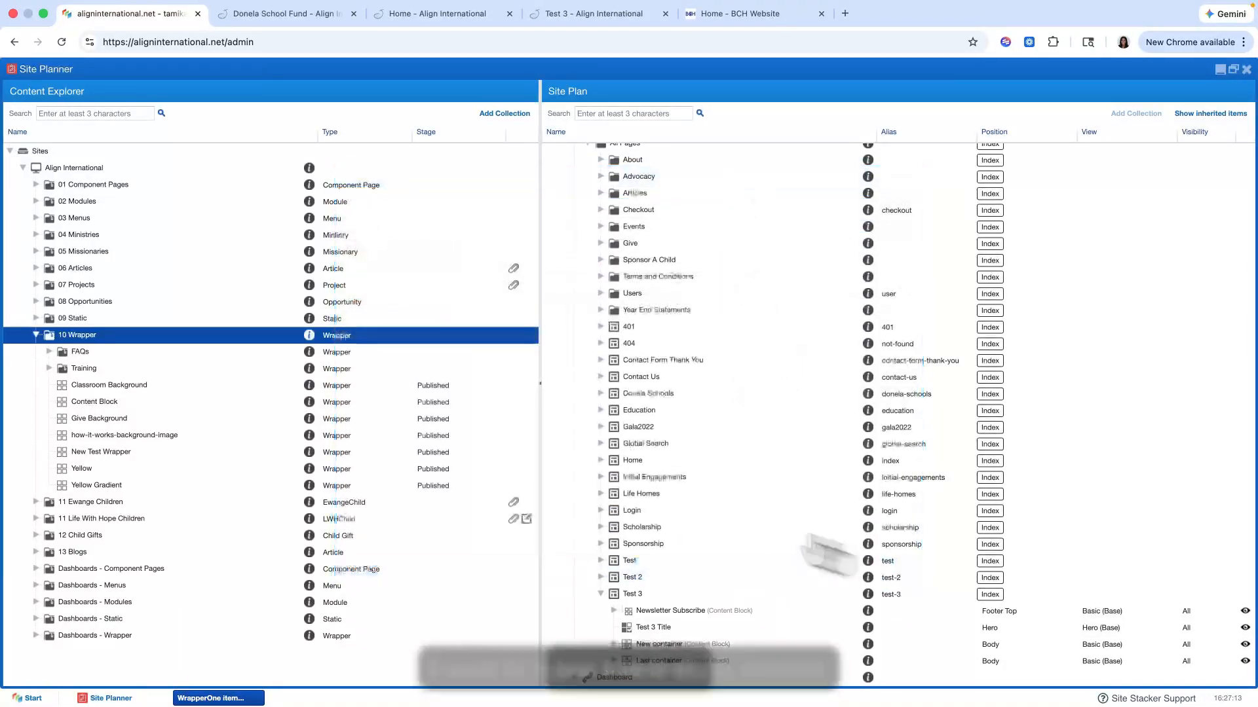
click(36, 336)
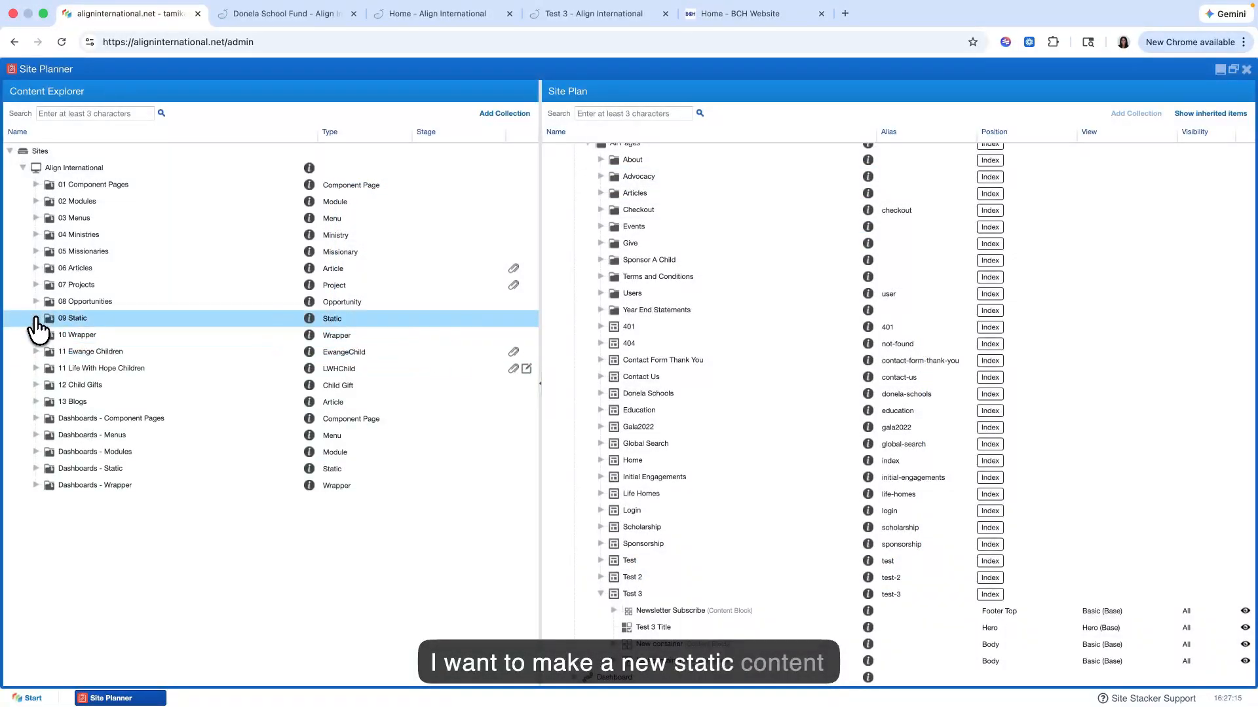
Step: Start a new static item in the 09 Static folder, look over its form, close it unsaved, and collapse the Home folder
click(36, 318)
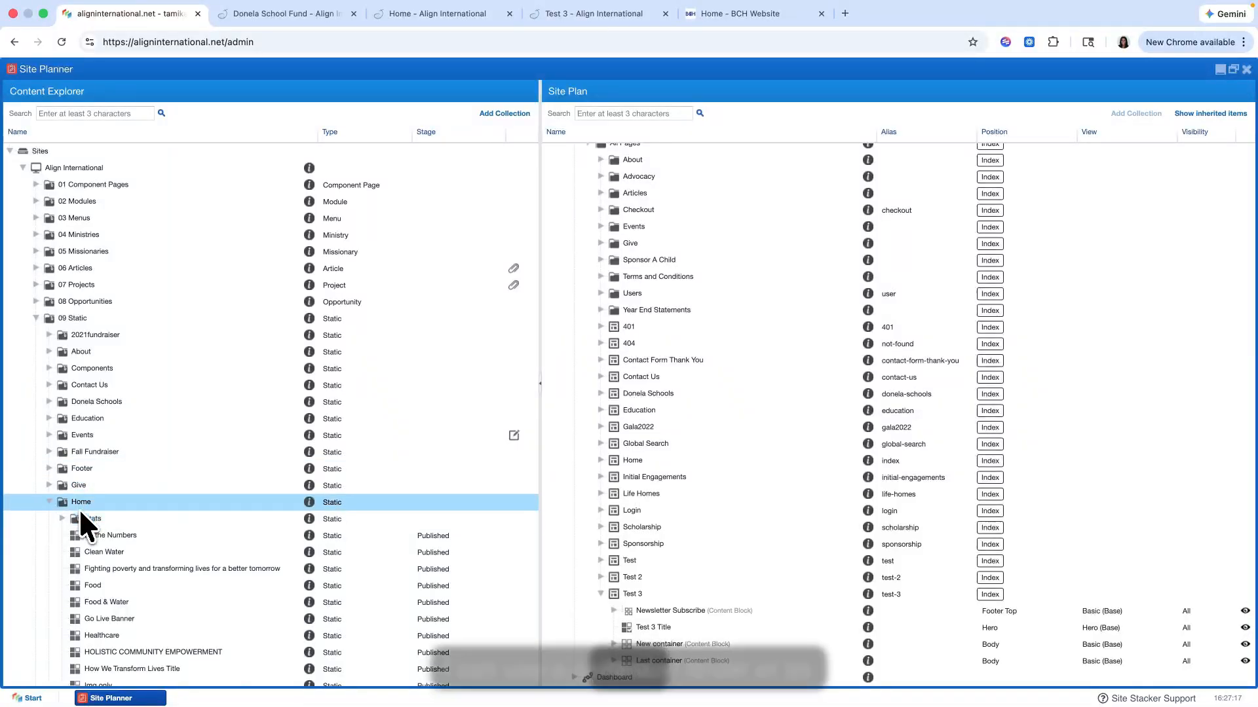
right_click(87, 321)
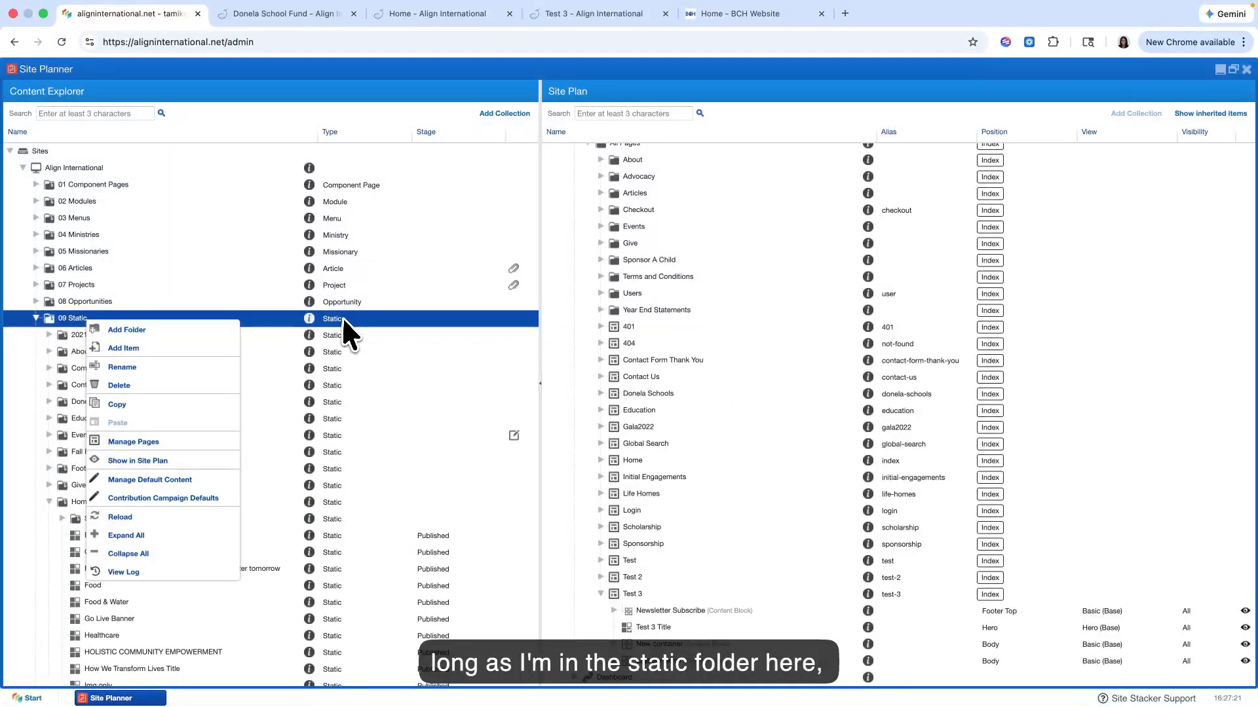
click(191, 349)
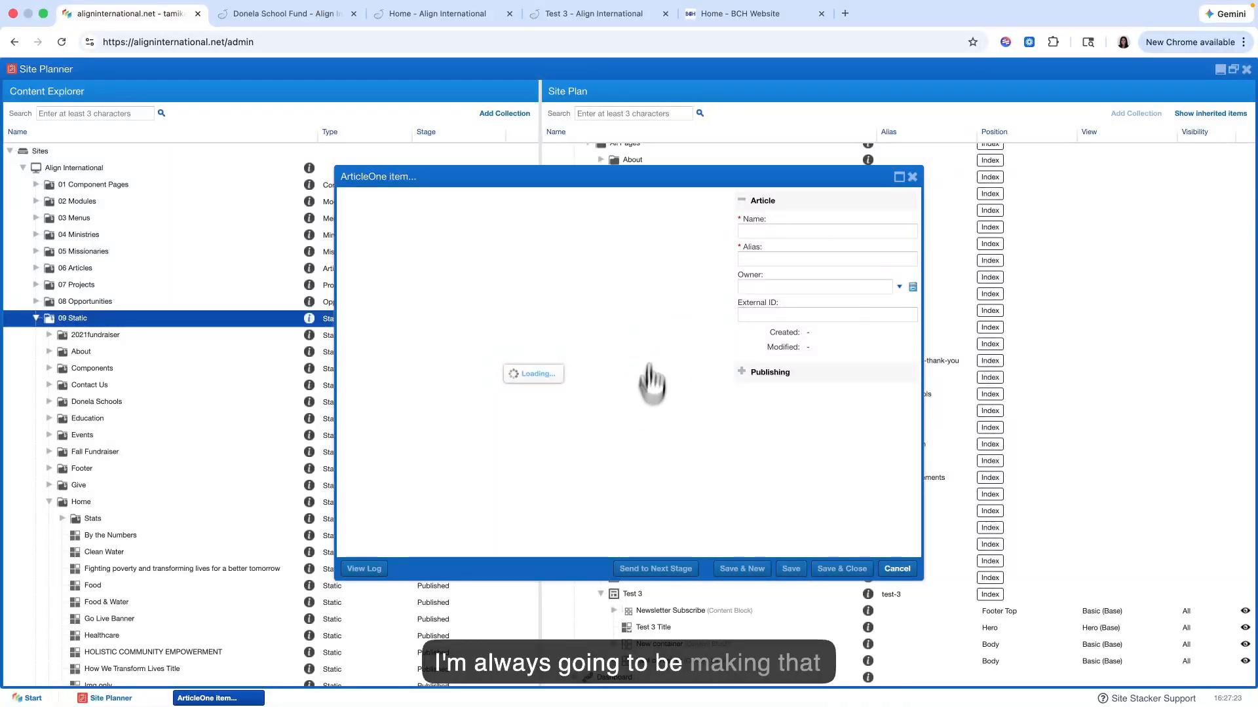
scroll(536, 305, down, 3)
scroll(579, 267, up, 3)
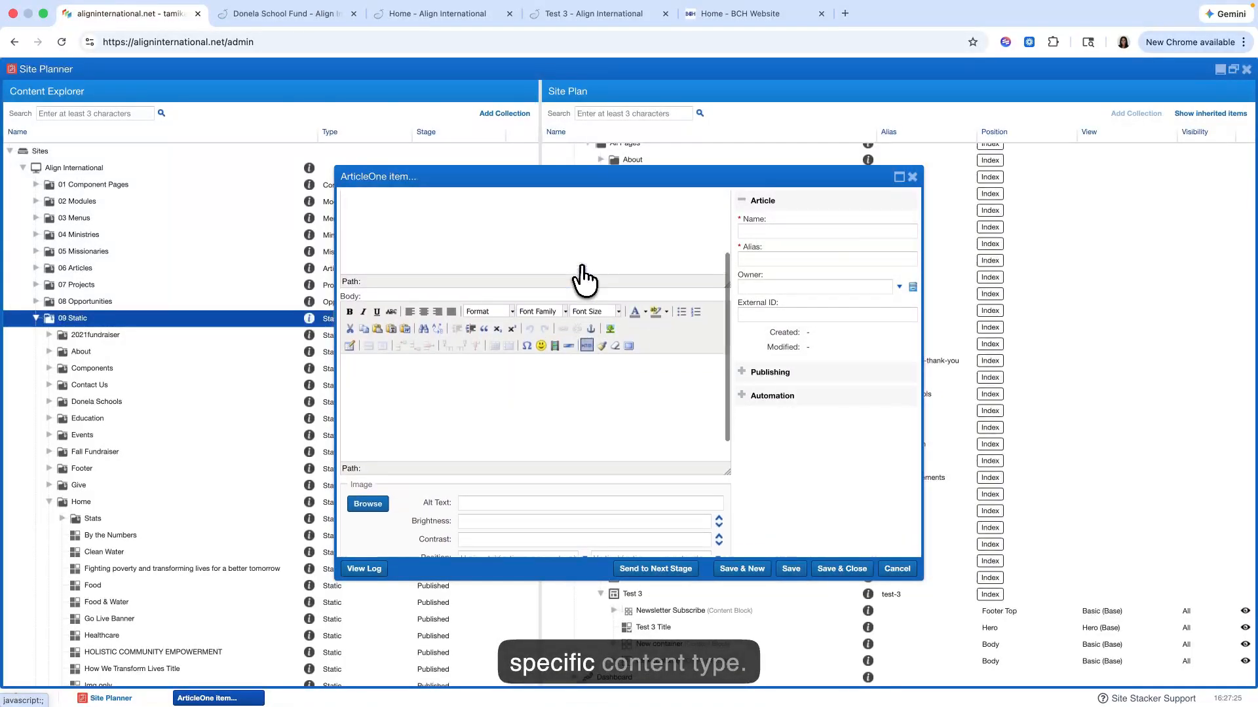
click(912, 177)
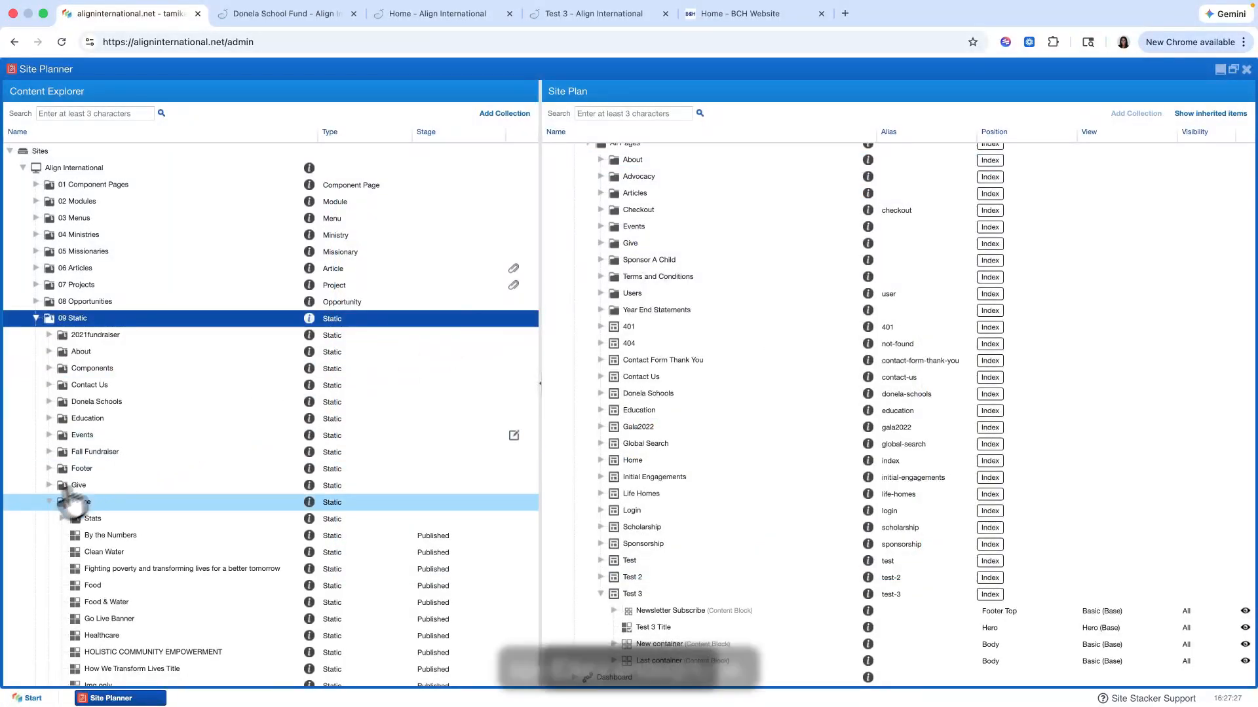
click(47, 503)
scroll(150, 498, down, 3)
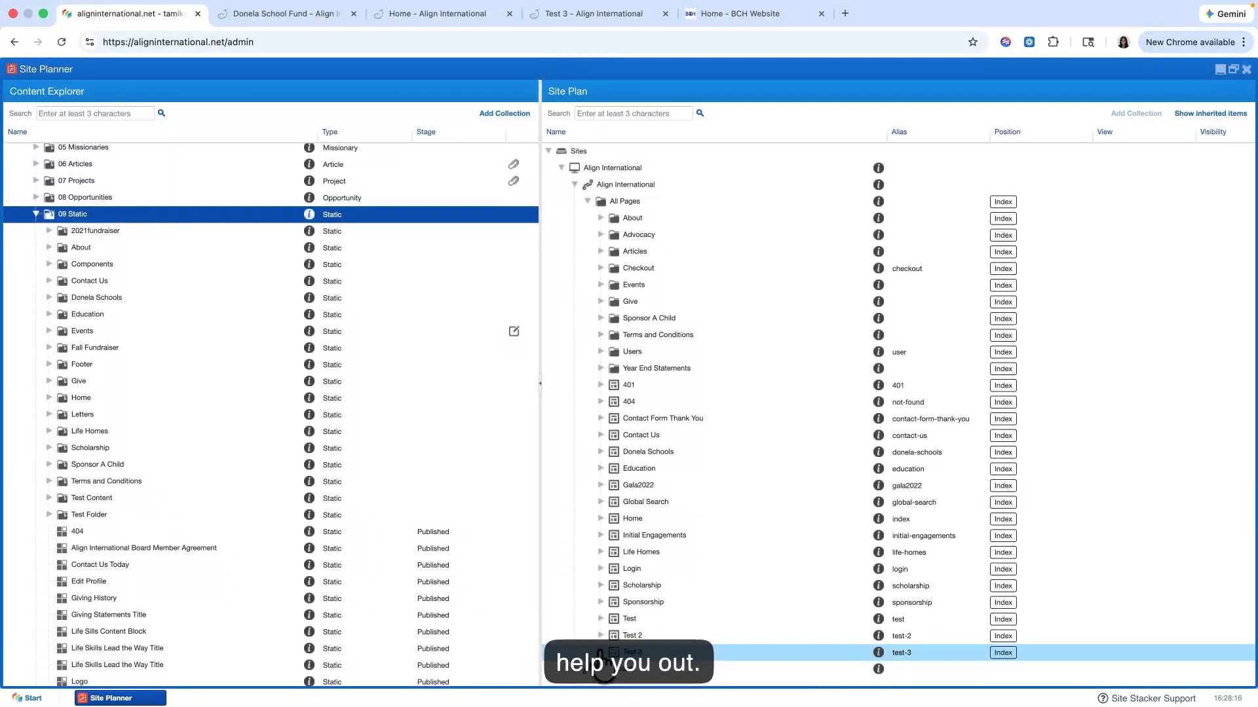
Step: Show the Actions column in the Site Plan and hide New container on the Test 3 page
scroll(655, 623, down, 2)
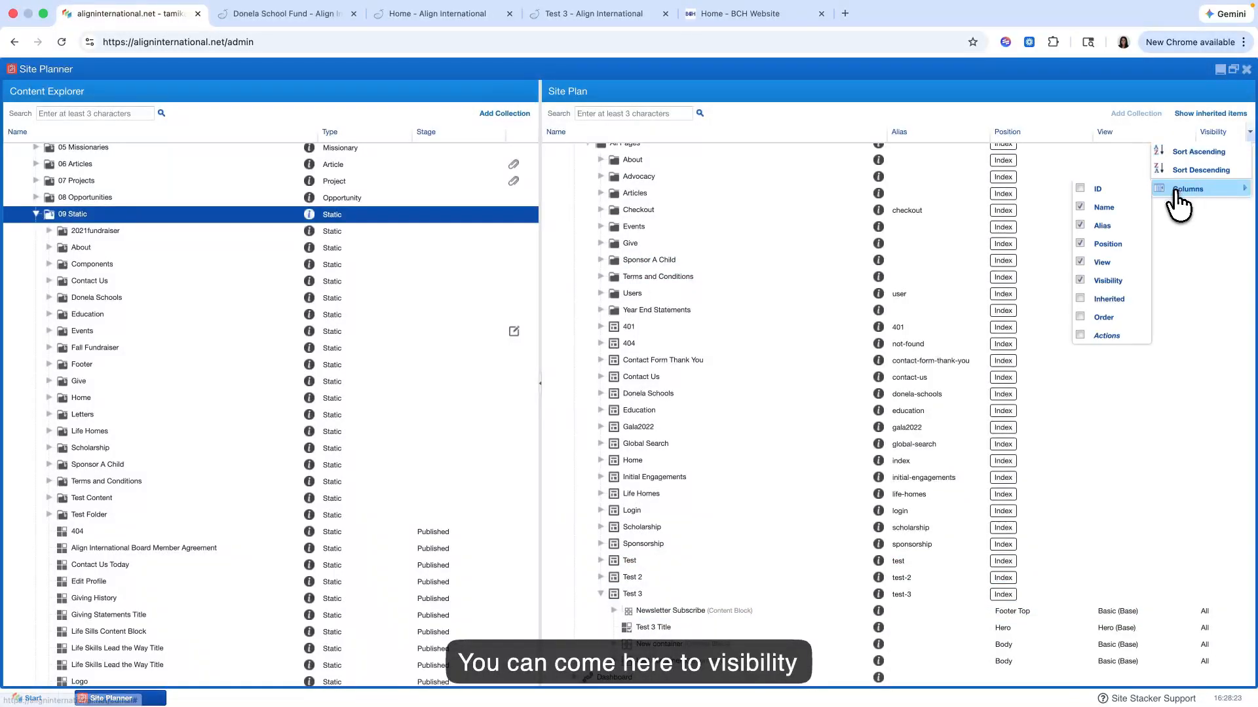
click(1081, 336)
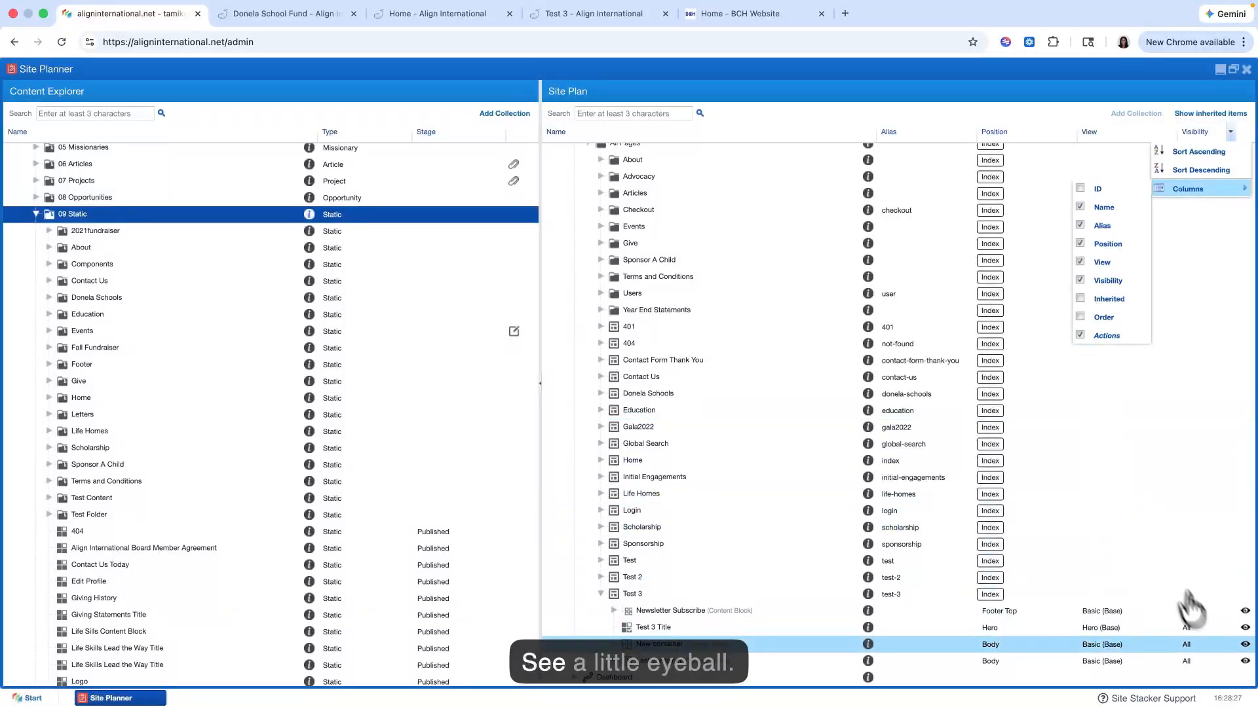
click(1244, 644)
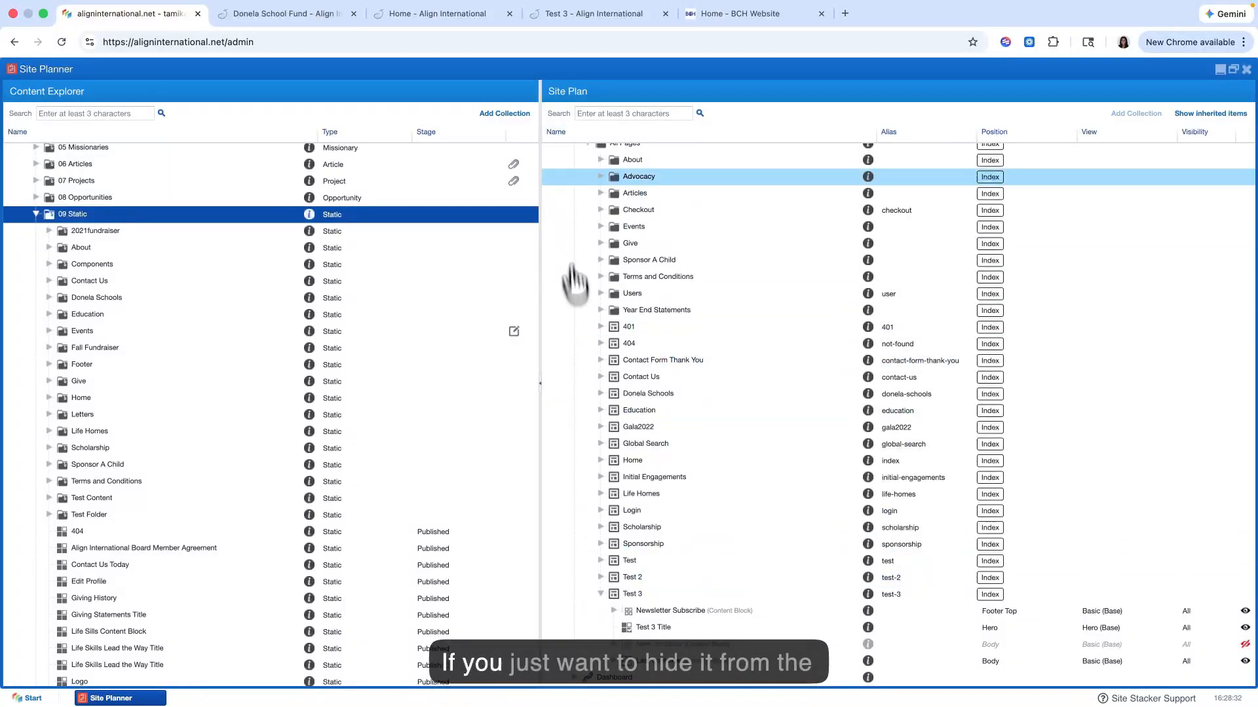
Step: Reload the live Test 3 page and check how its sections display with New container hidden
click(568, 19)
scroll(498, 243, down, 10)
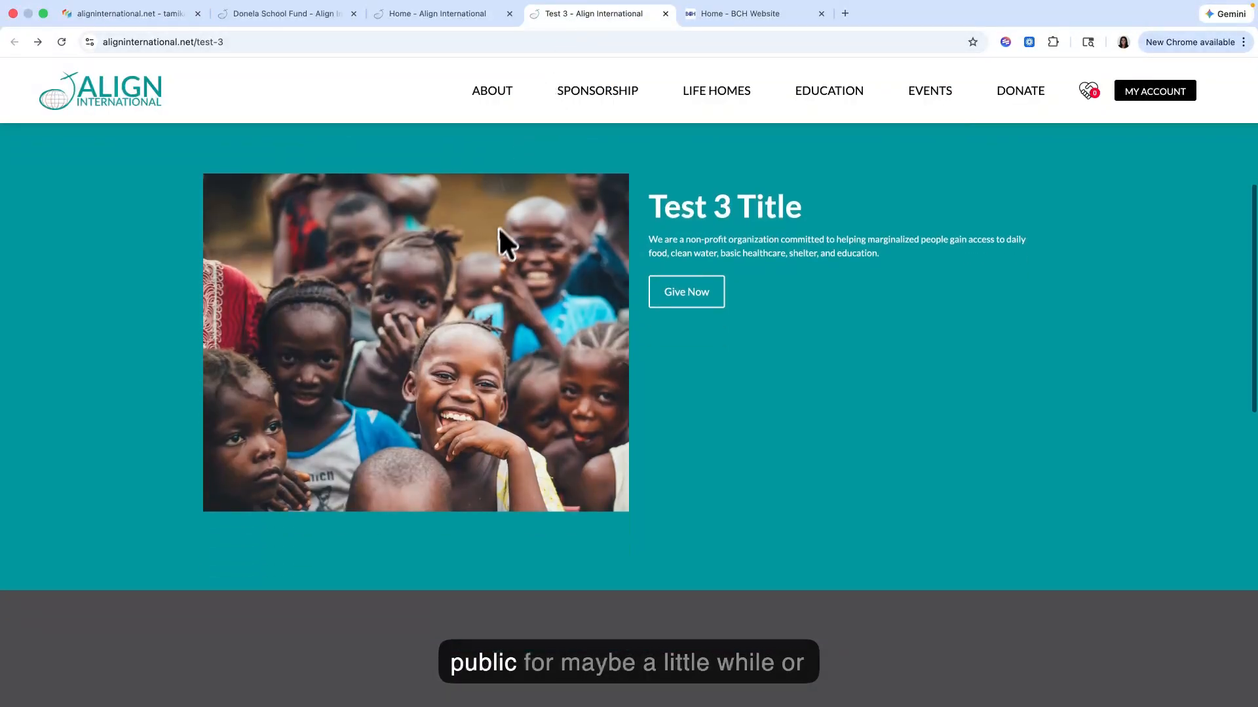
scroll(496, 252, up, 7)
scroll(495, 242, up, 4)
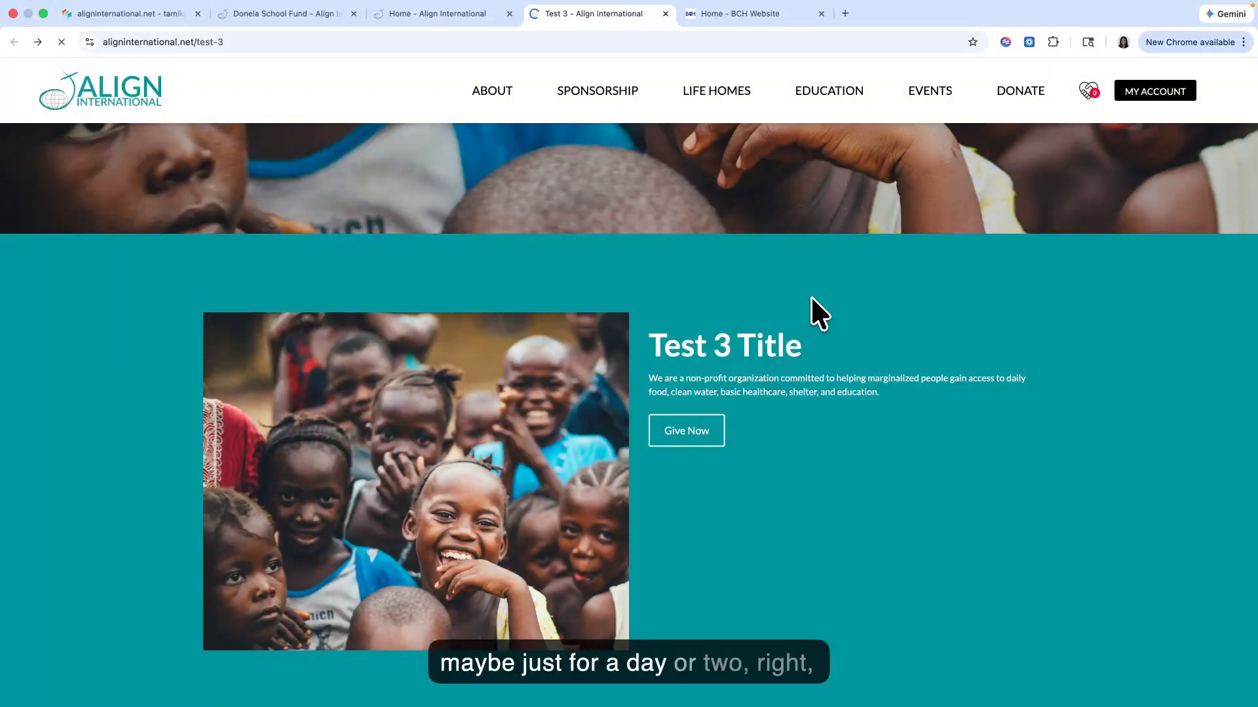
scroll(789, 331, down, 5)
scroll(788, 328, up, 7)
scroll(787, 328, up, 2)
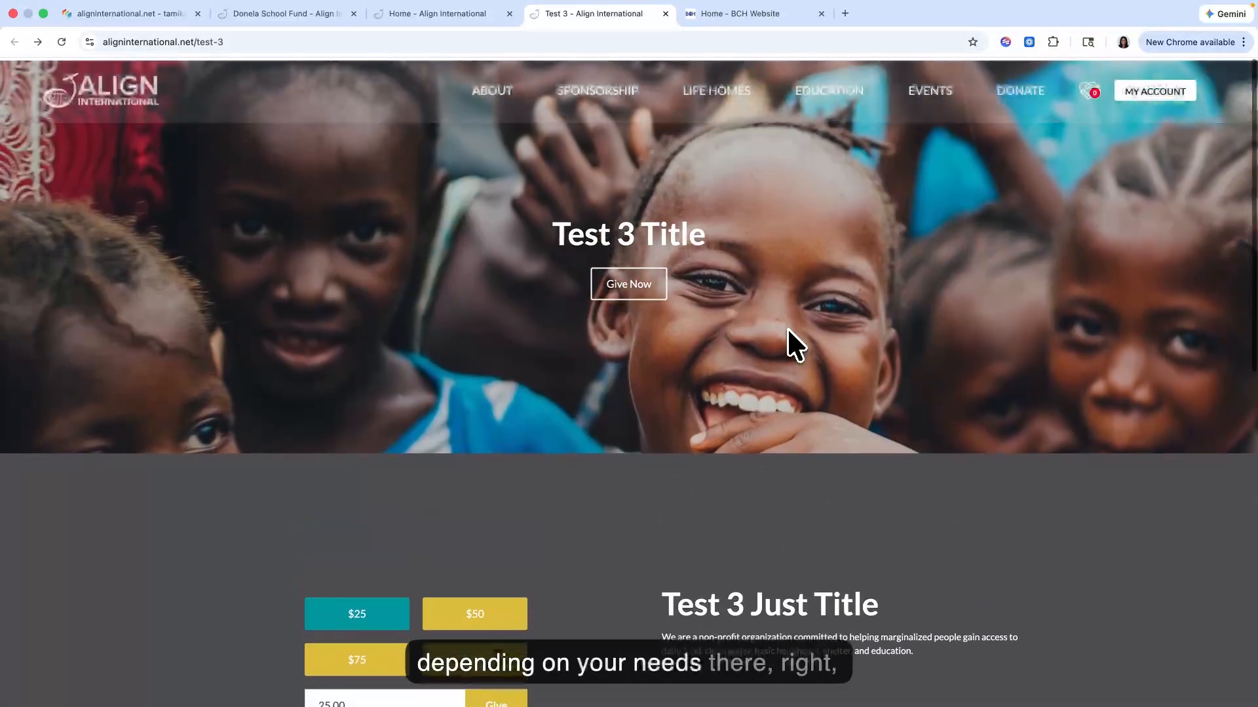
scroll(788, 328, down, 3)
scroll(787, 328, up, 3)
scroll(787, 327, down, 4)
scroll(788, 328, up, 4)
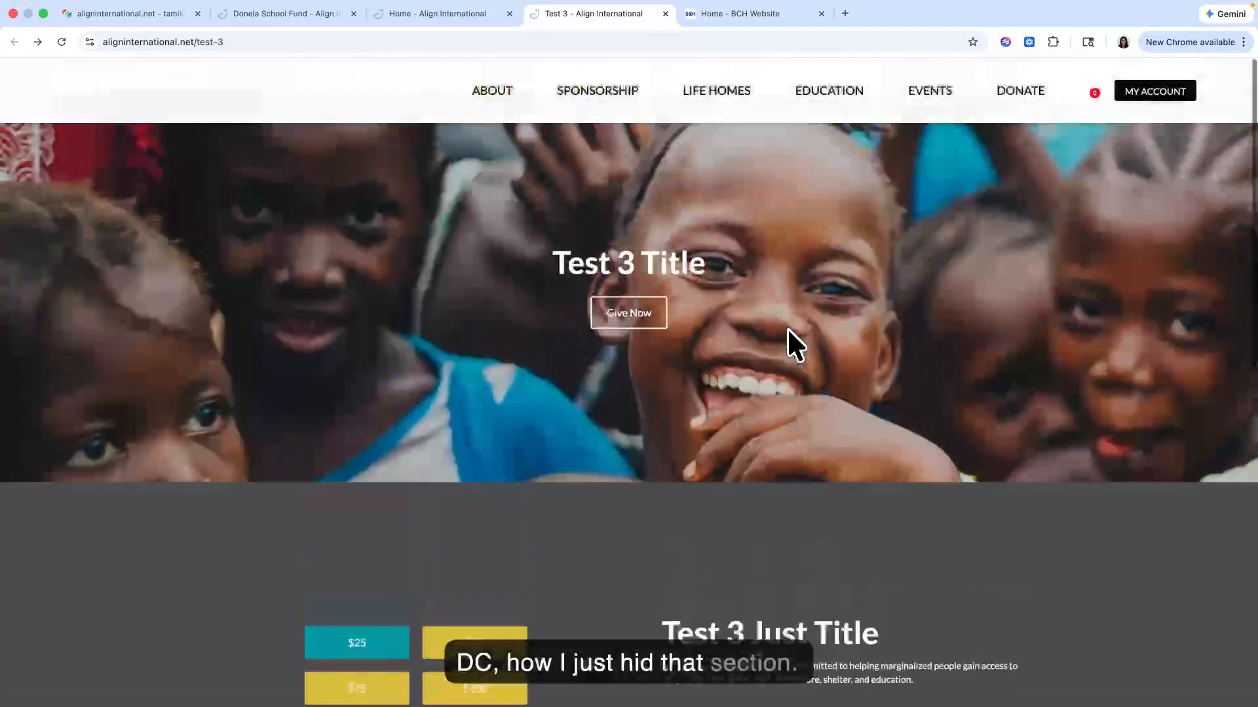
Step: Back in the Site Planner, unhide New container on the Test 3 page
click(152, 17)
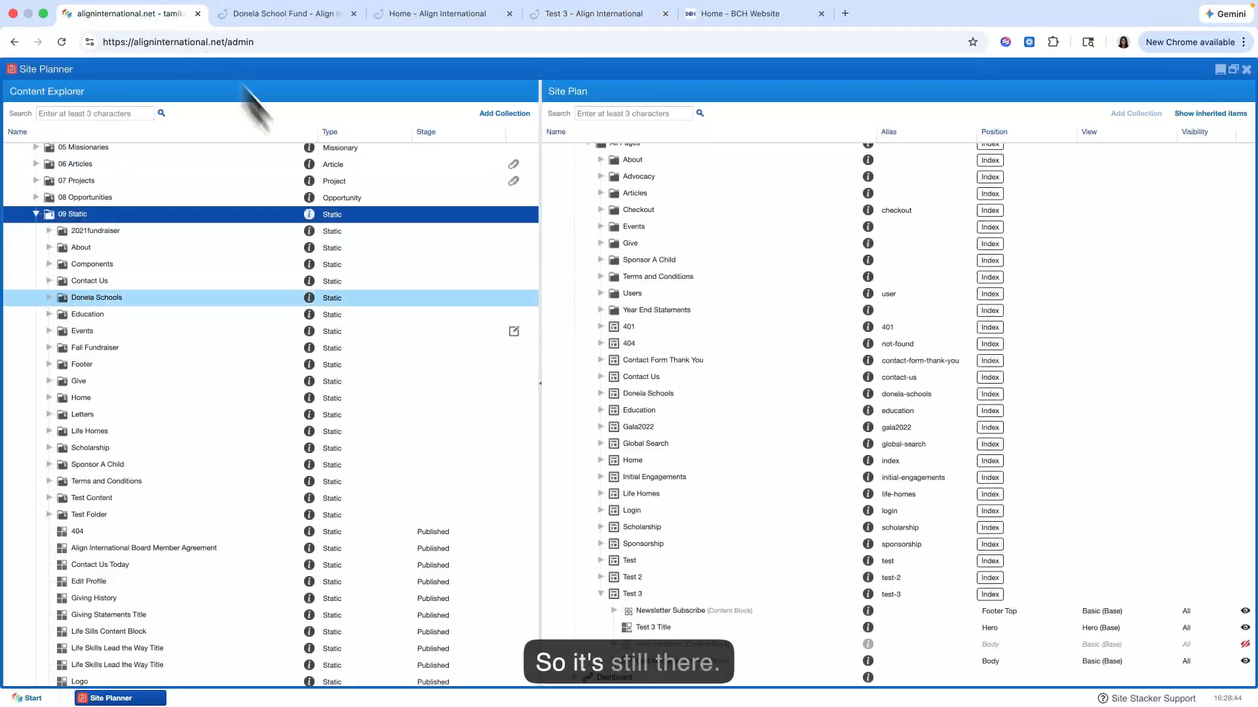
click(1245, 646)
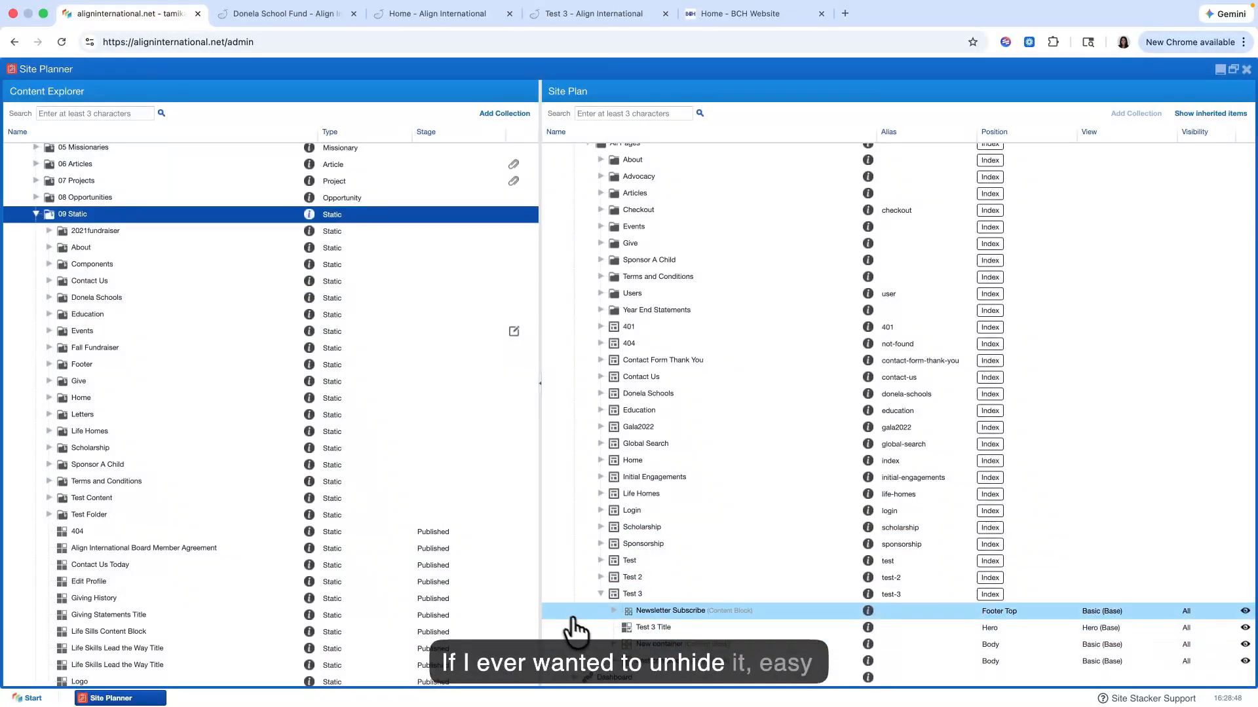
Step: Review the live Test 3 page from hero to newsletter signup with New container unhidden
click(554, 16)
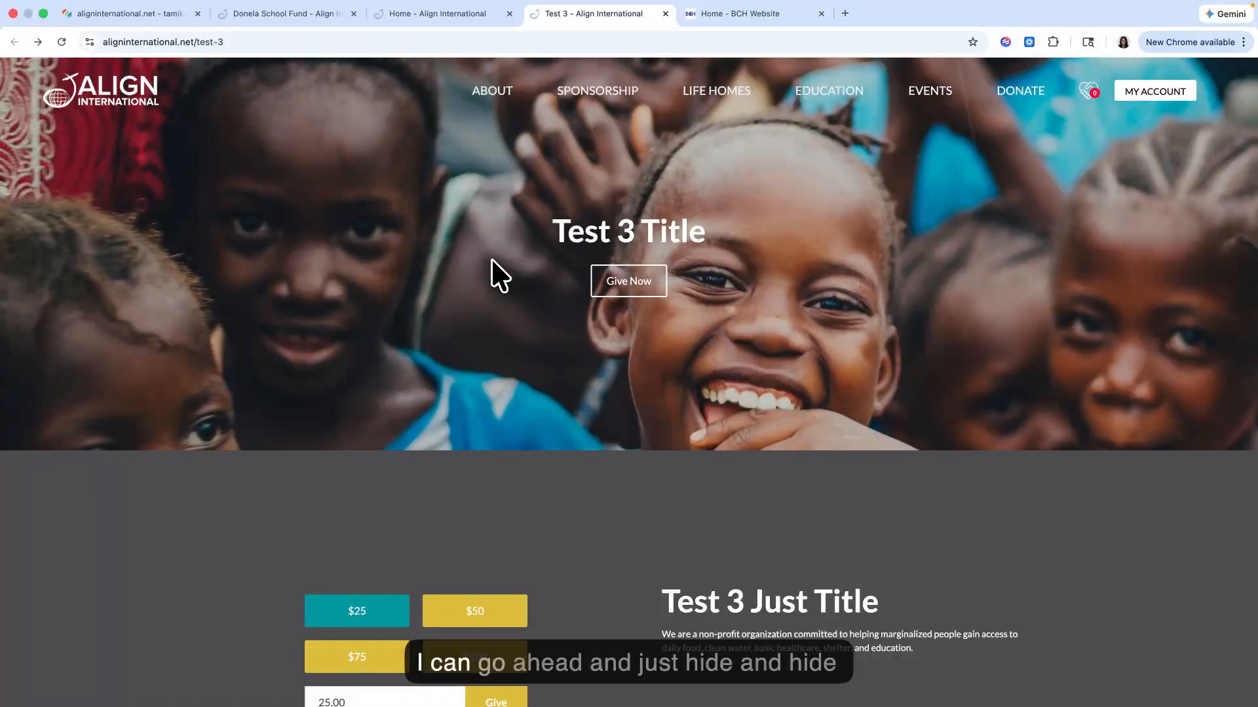
scroll(492, 260, down, 10)
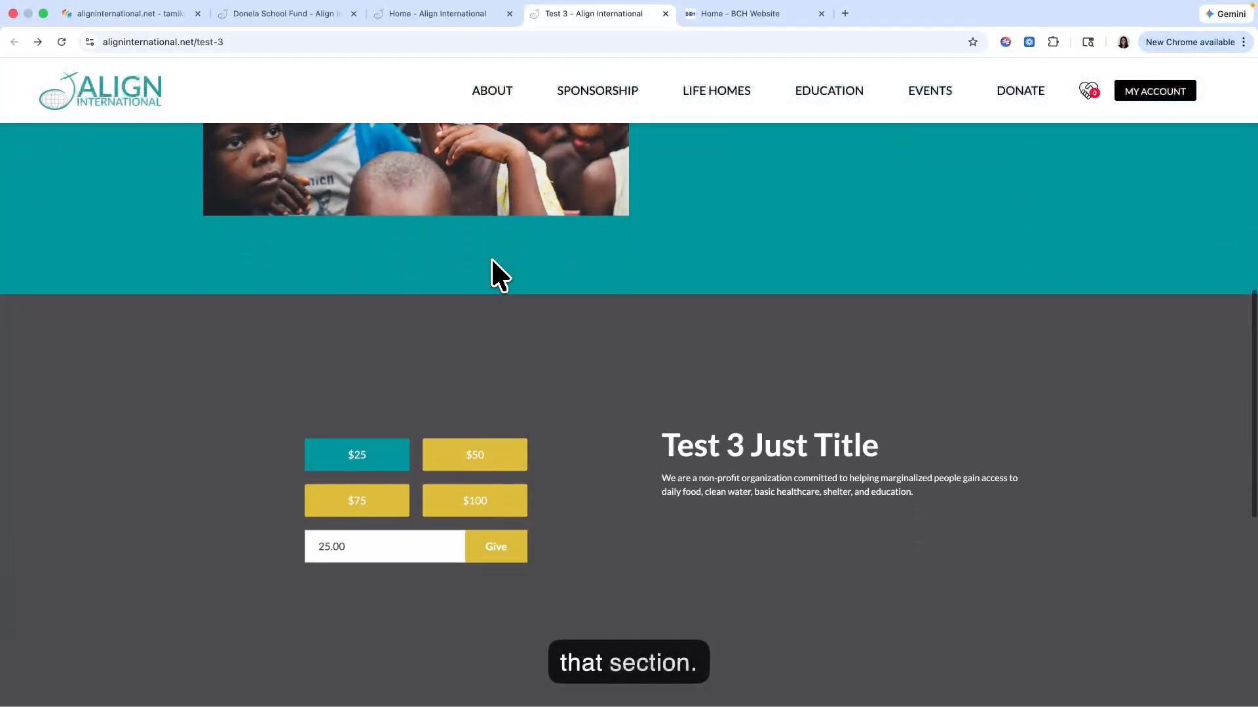
scroll(491, 257, up, 5)
scroll(380, 341, down, 5)
scroll(380, 341, up, 10)
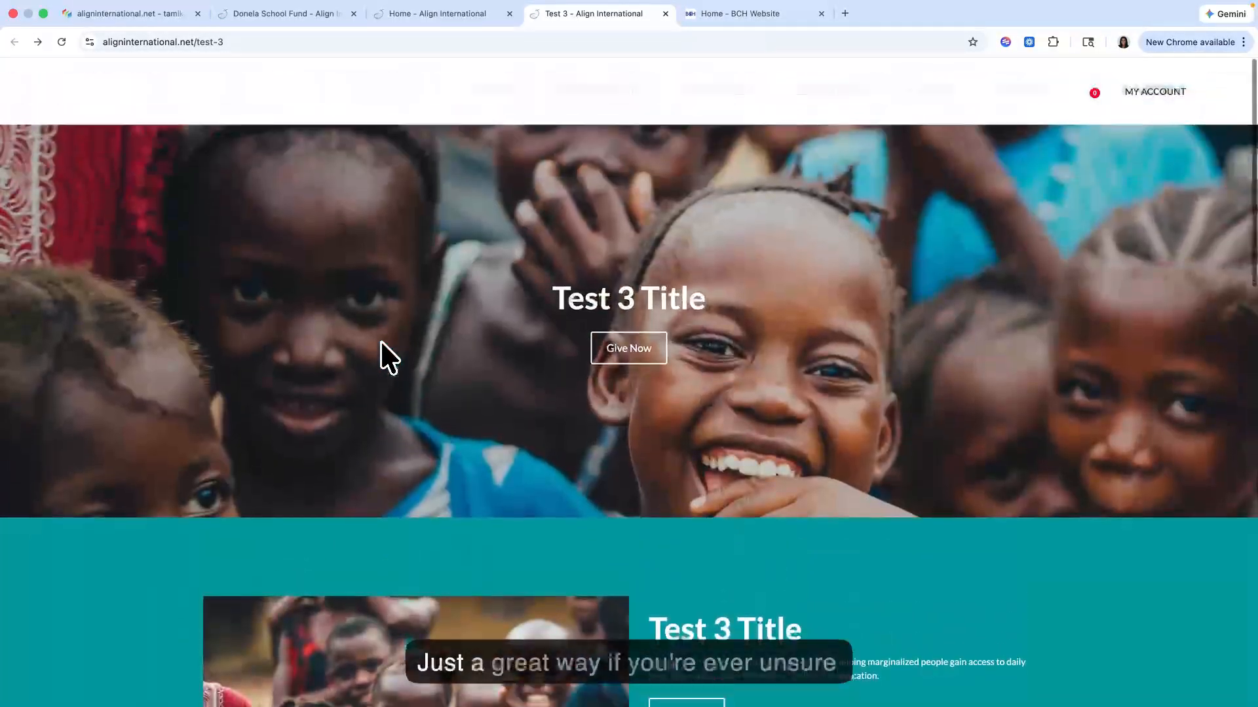
scroll(380, 340, down, 10)
scroll(380, 341, down, 5)
scroll(380, 341, up, 10)
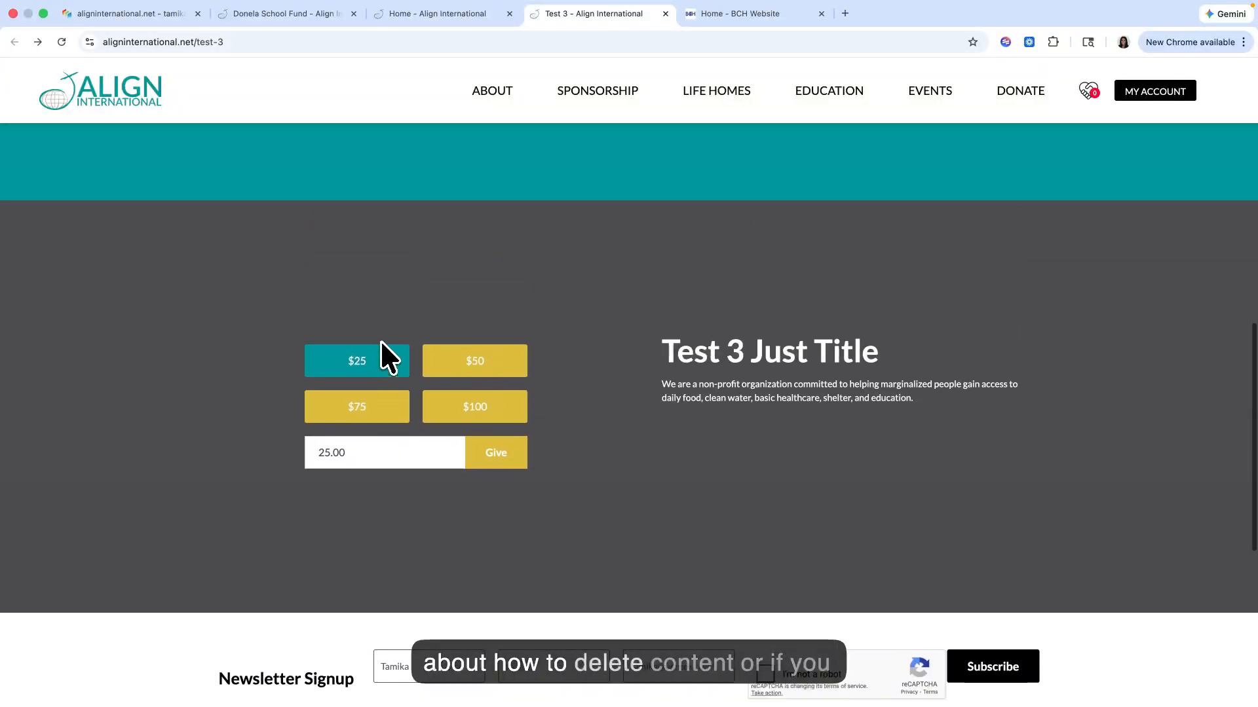
scroll(380, 354, up, 3)
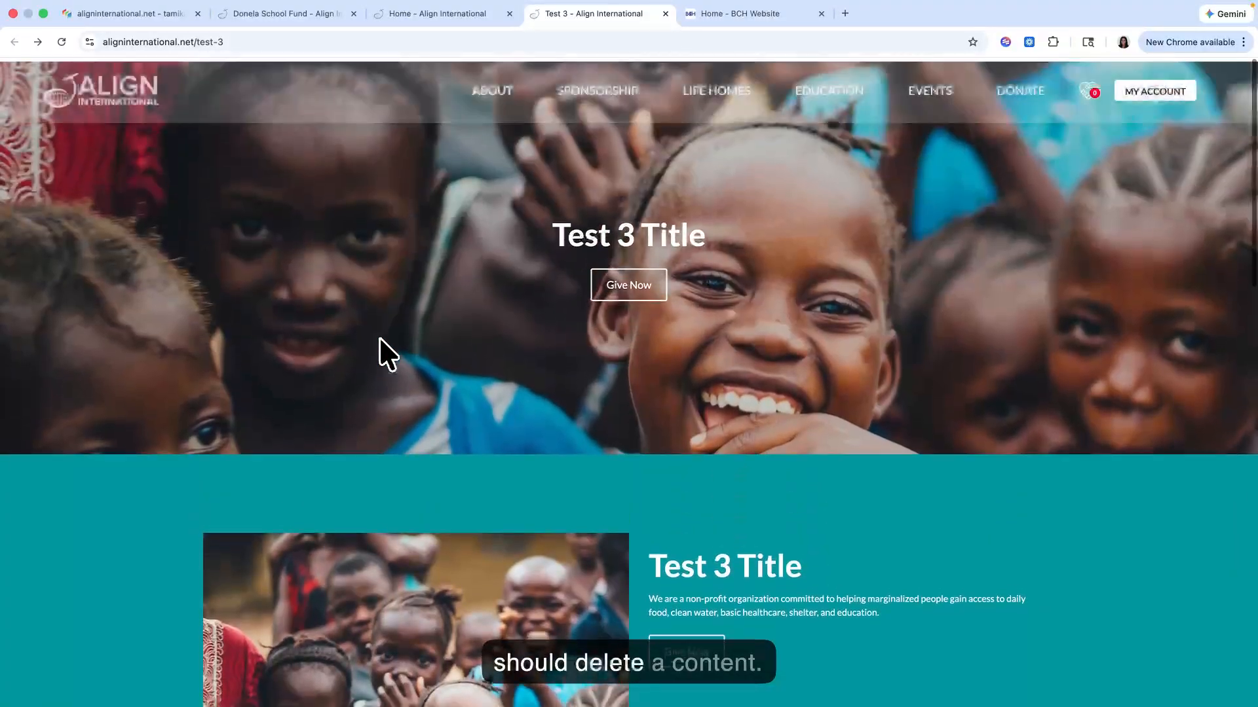
Step: Back in the Site Planner, inspect the available actions for Test 3's New container and the Contact Us Today static item
click(175, 20)
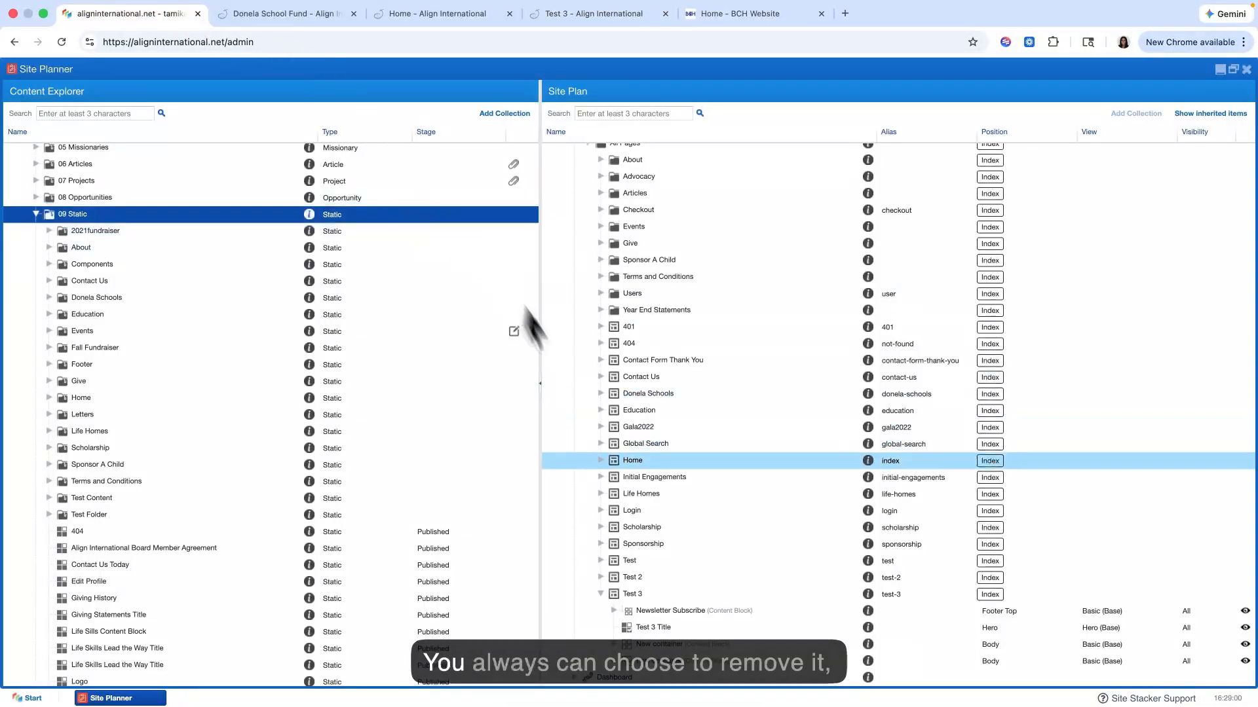
right_click(665, 647)
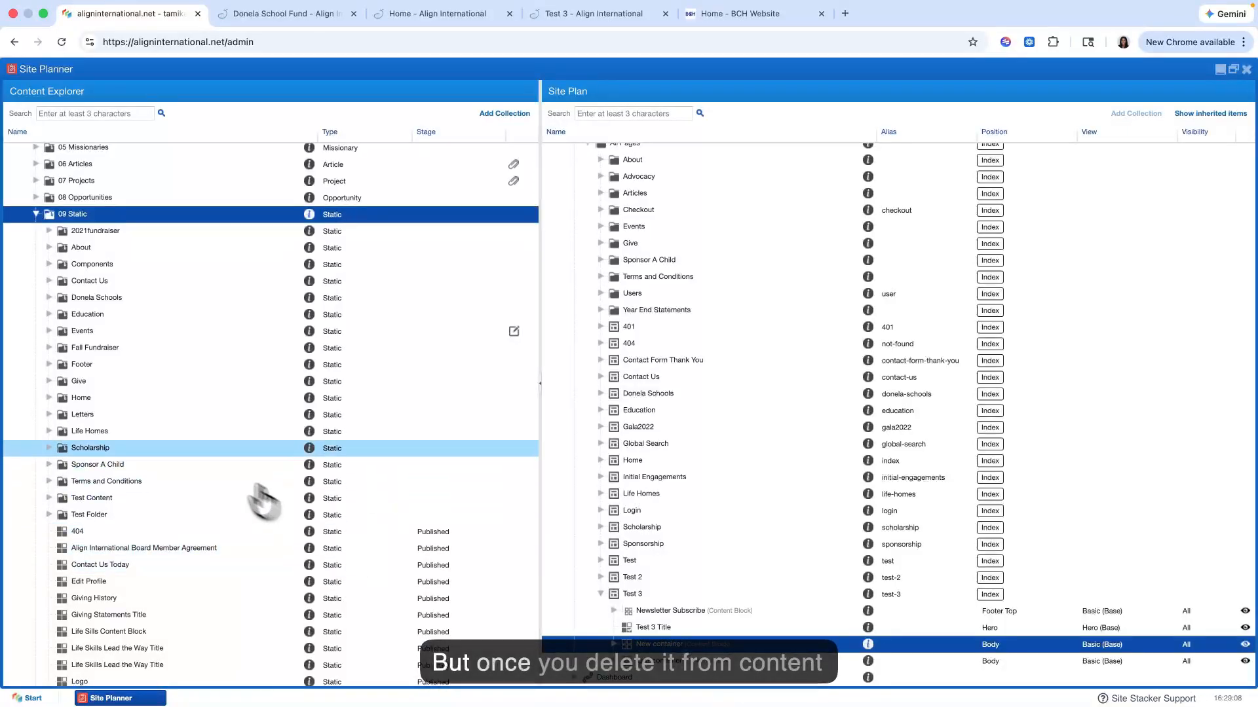
right_click(113, 565)
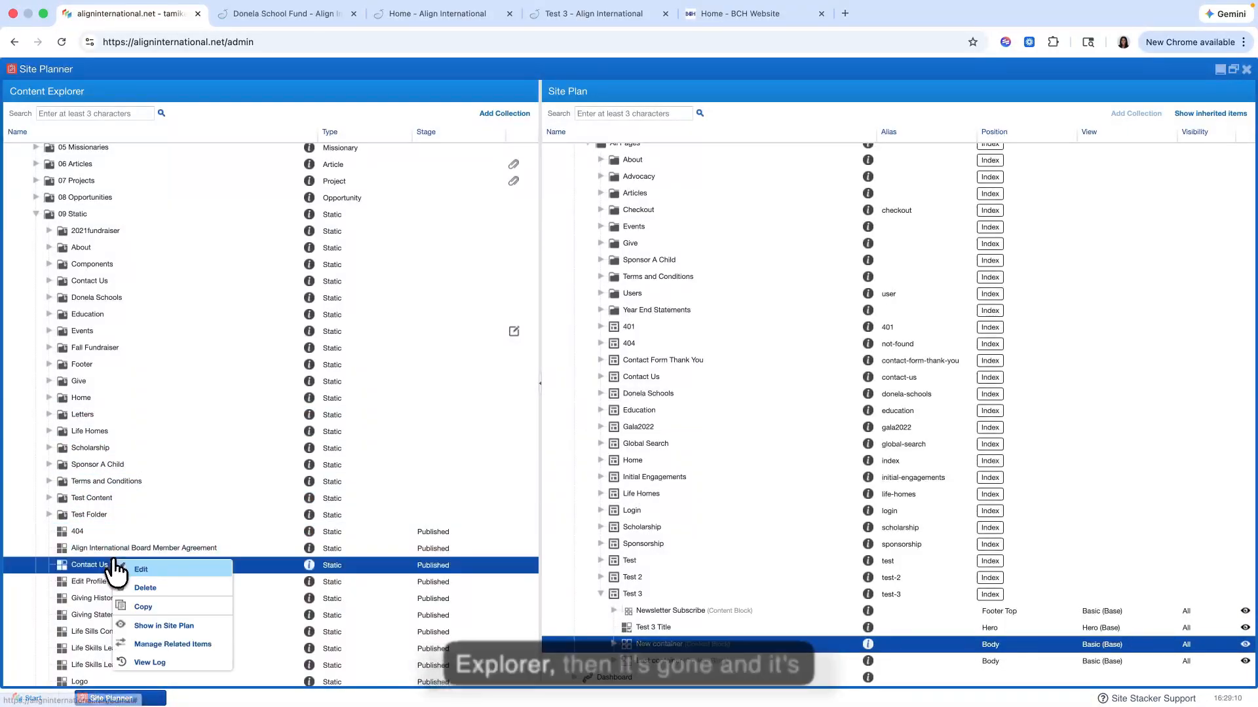
click(86, 550)
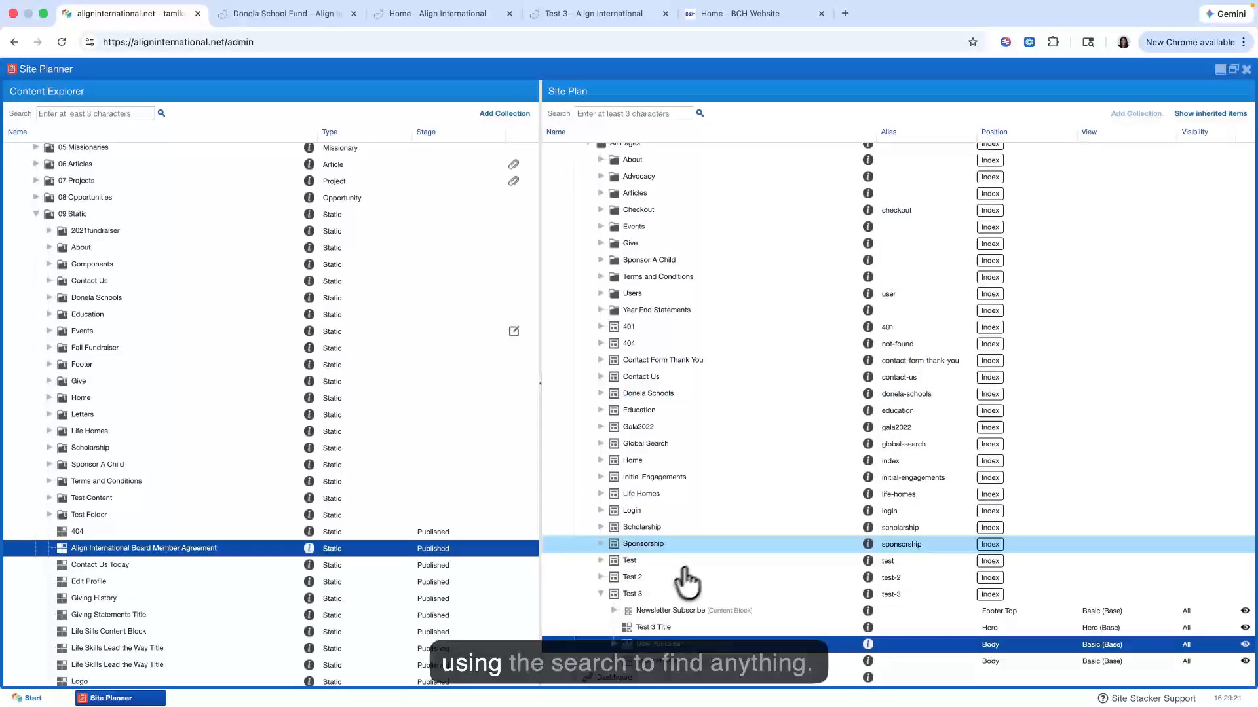
Step: Search the Site Plan for the URL /give and go to the matching Give page
scroll(710, 609, up, 2)
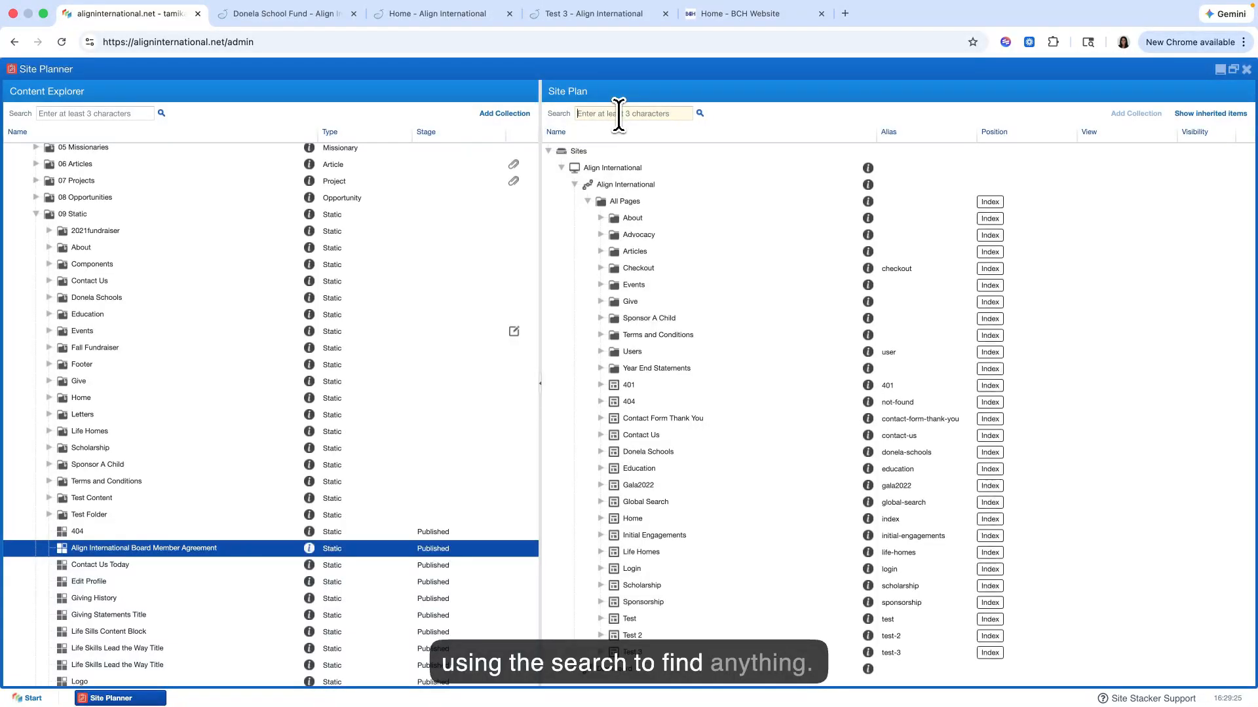
text(/give)
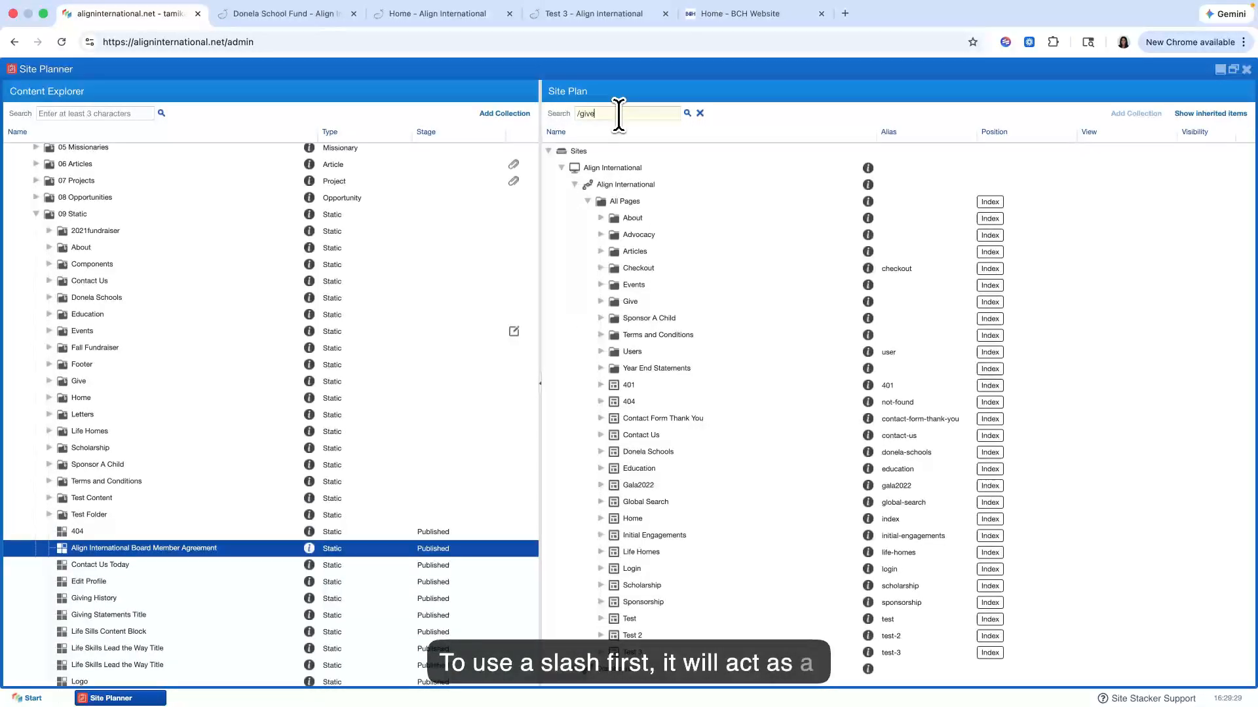
key(Return)
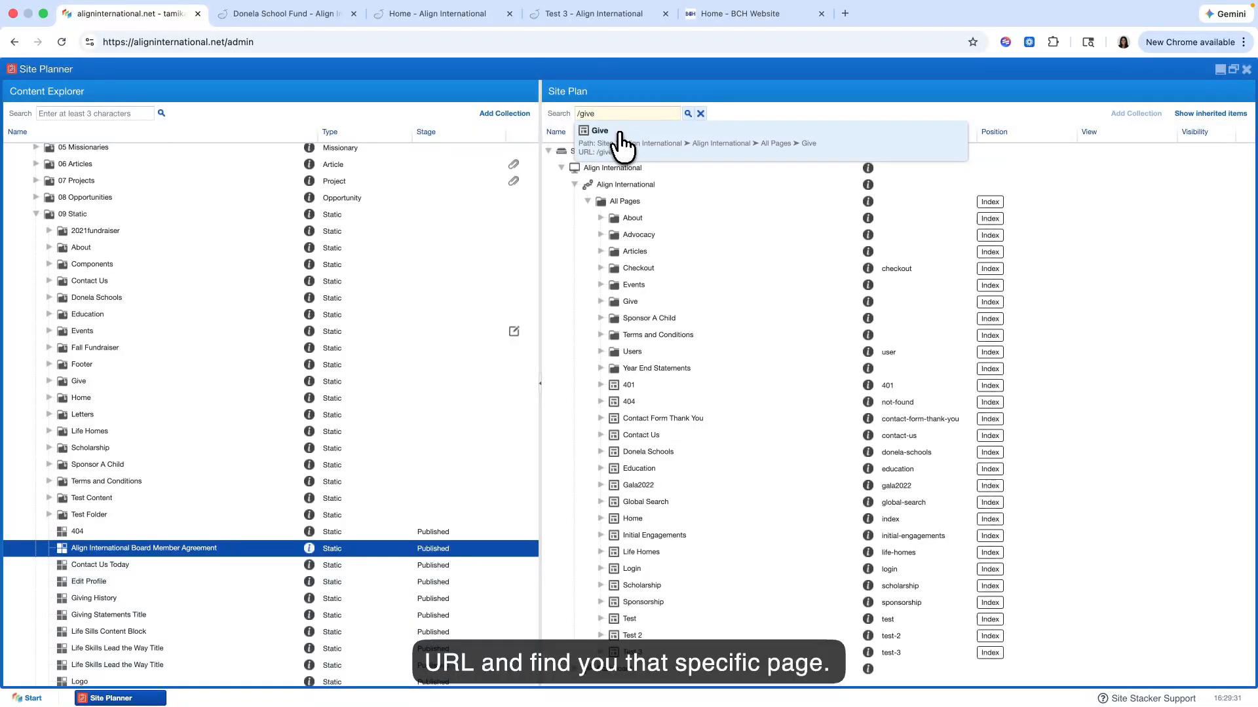
click(620, 139)
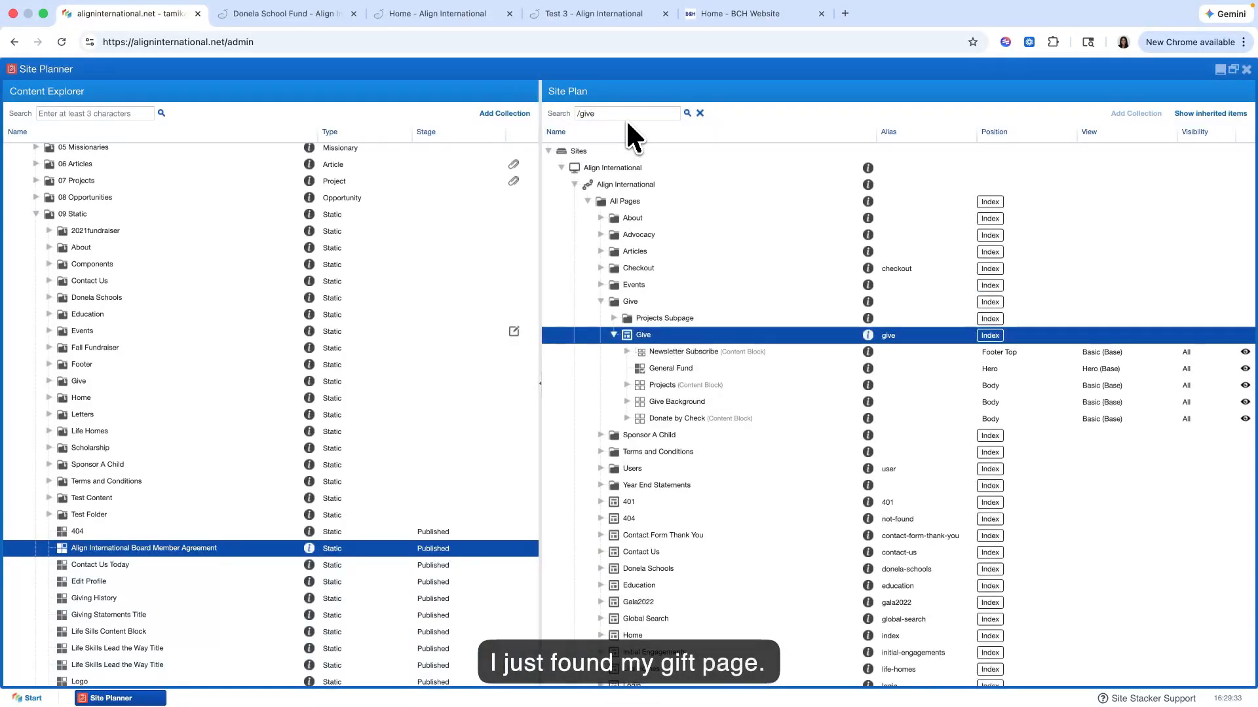
Step: Search the Site Plan for general in place of the /give search, and clear the search
click(623, 115)
key(BackSpace)
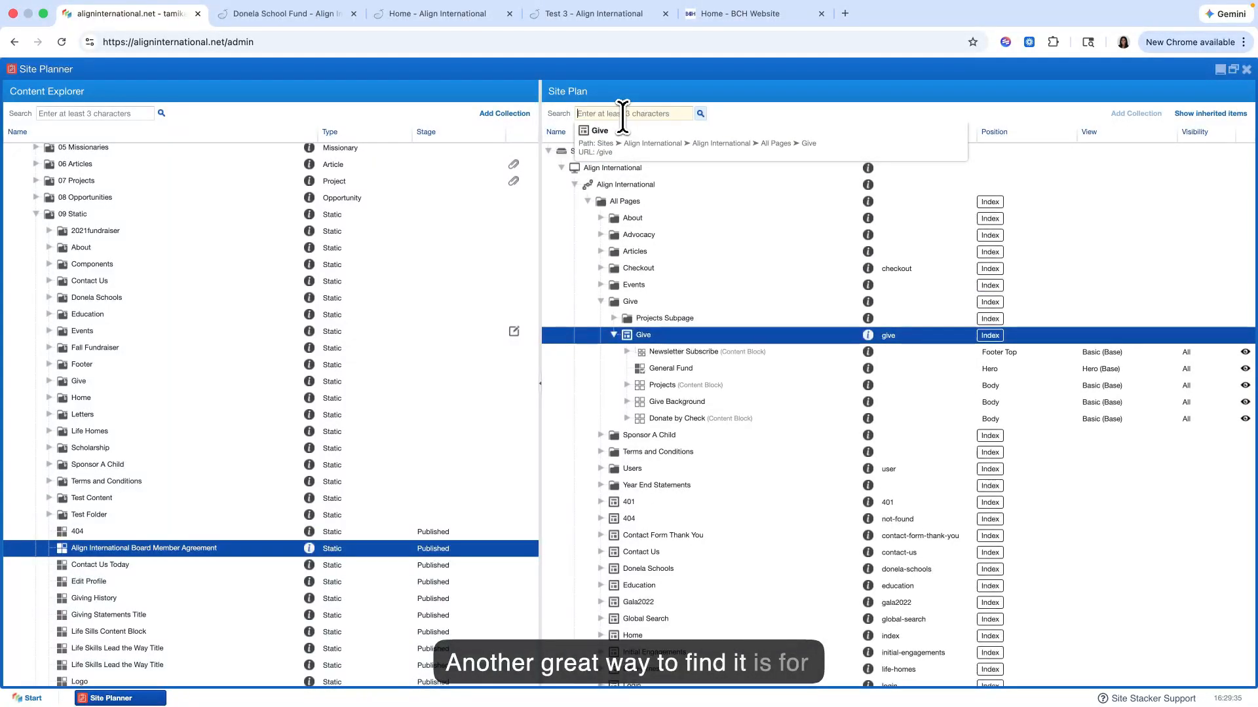
text(general)
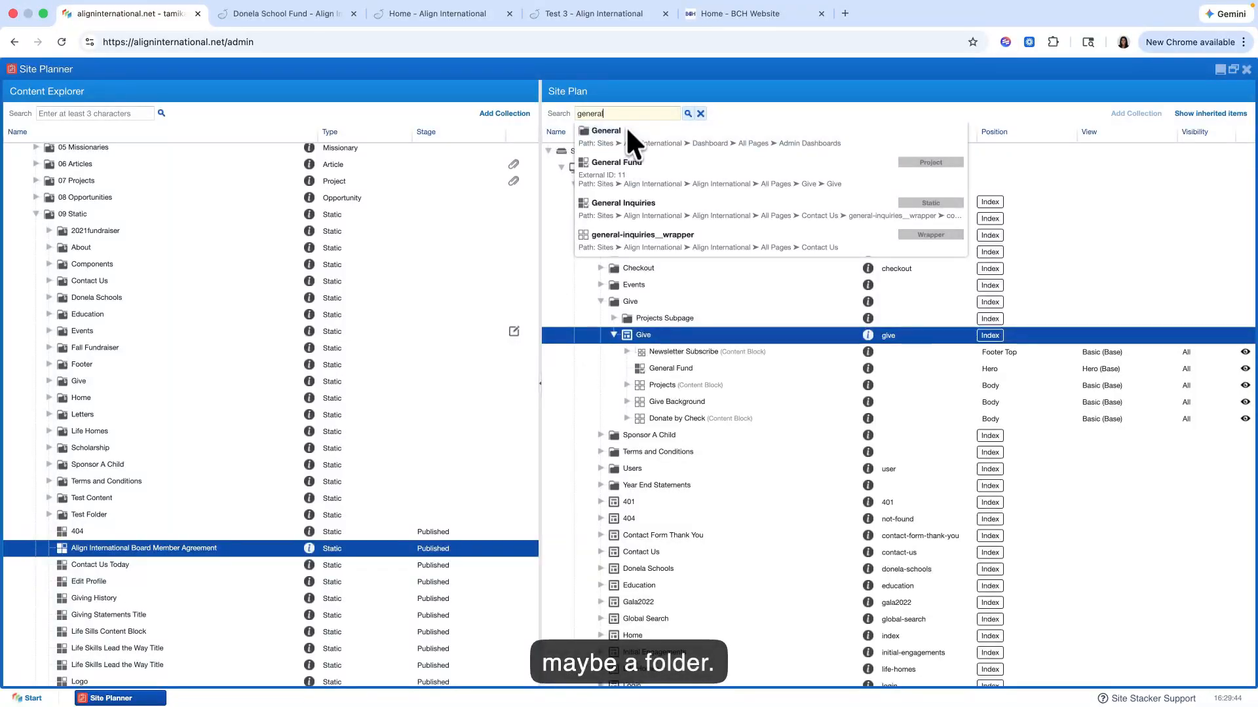
click(698, 115)
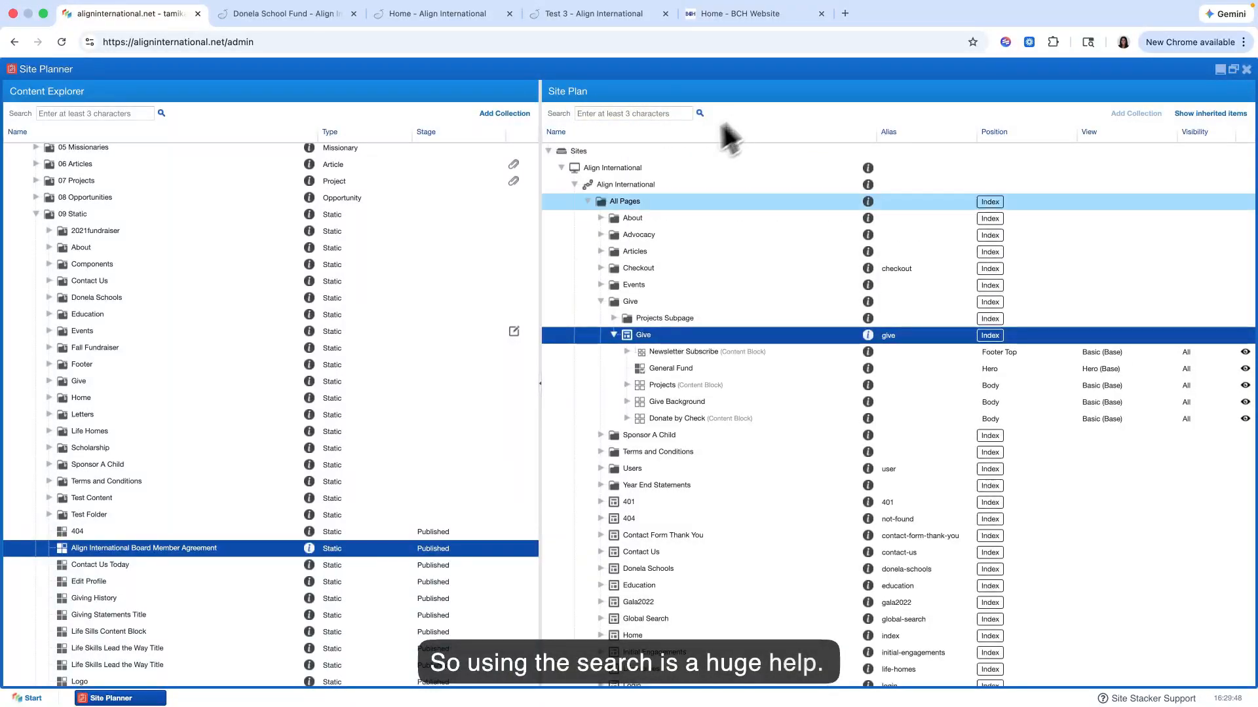
Step: Search the Content Explorer for Test, and clear the search
click(96, 117)
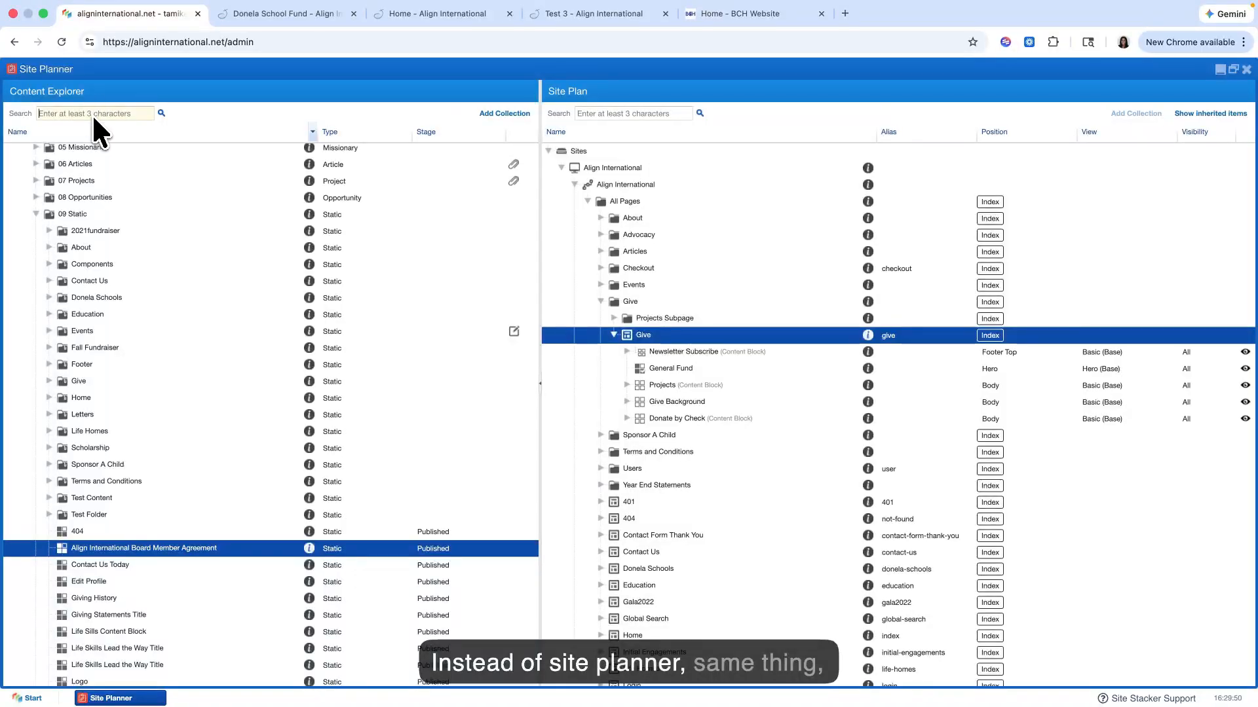
text(Test)
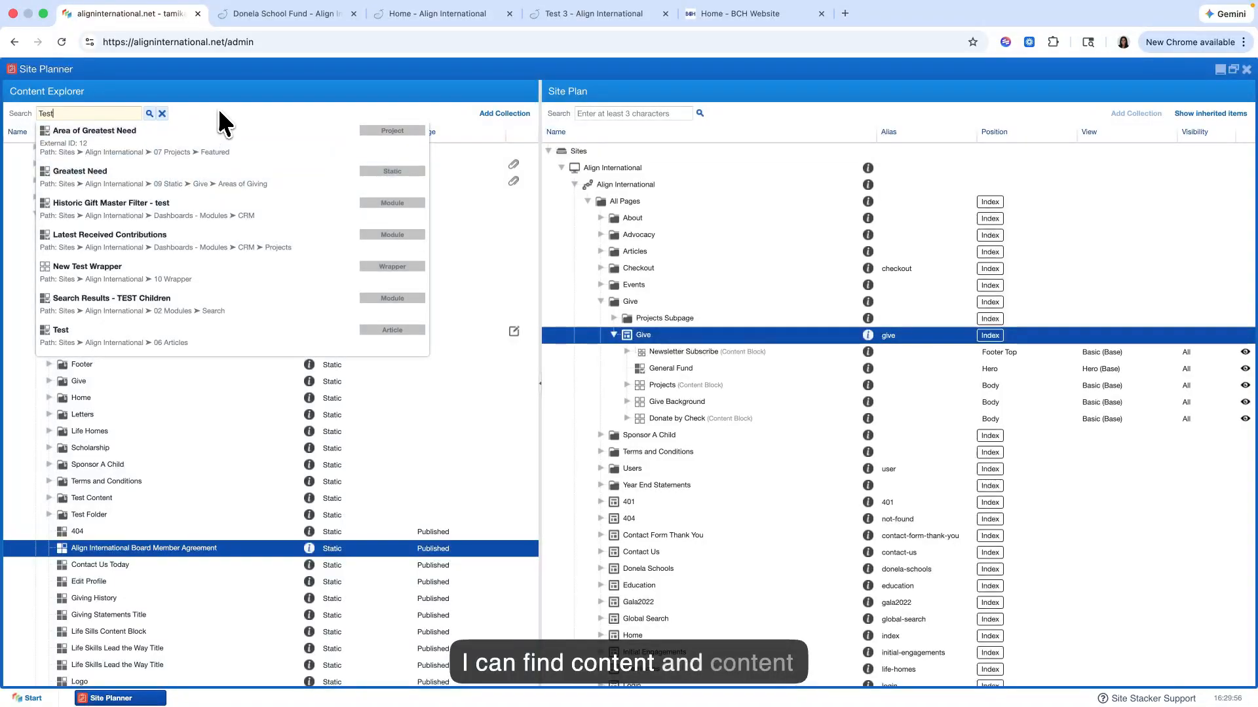
click(162, 114)
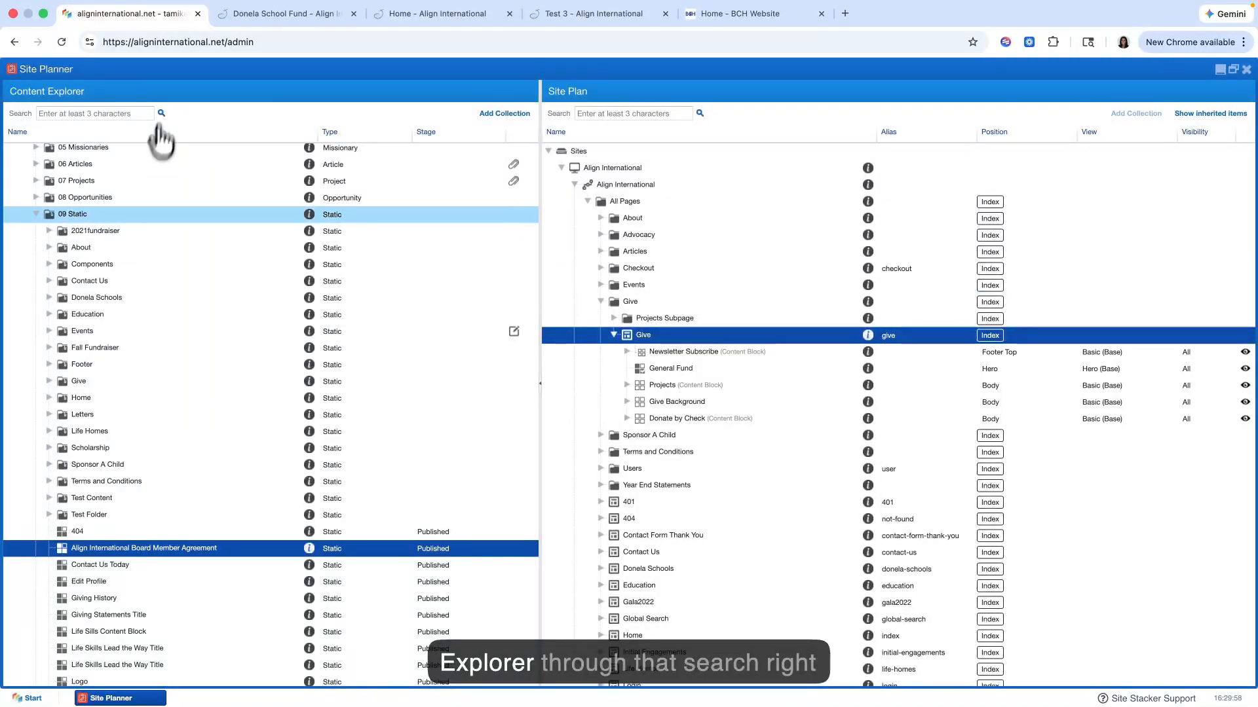
Step: Collapse the Align International trees in both the Site Plan and the Content Explorer
scroll(161, 139, up, 3)
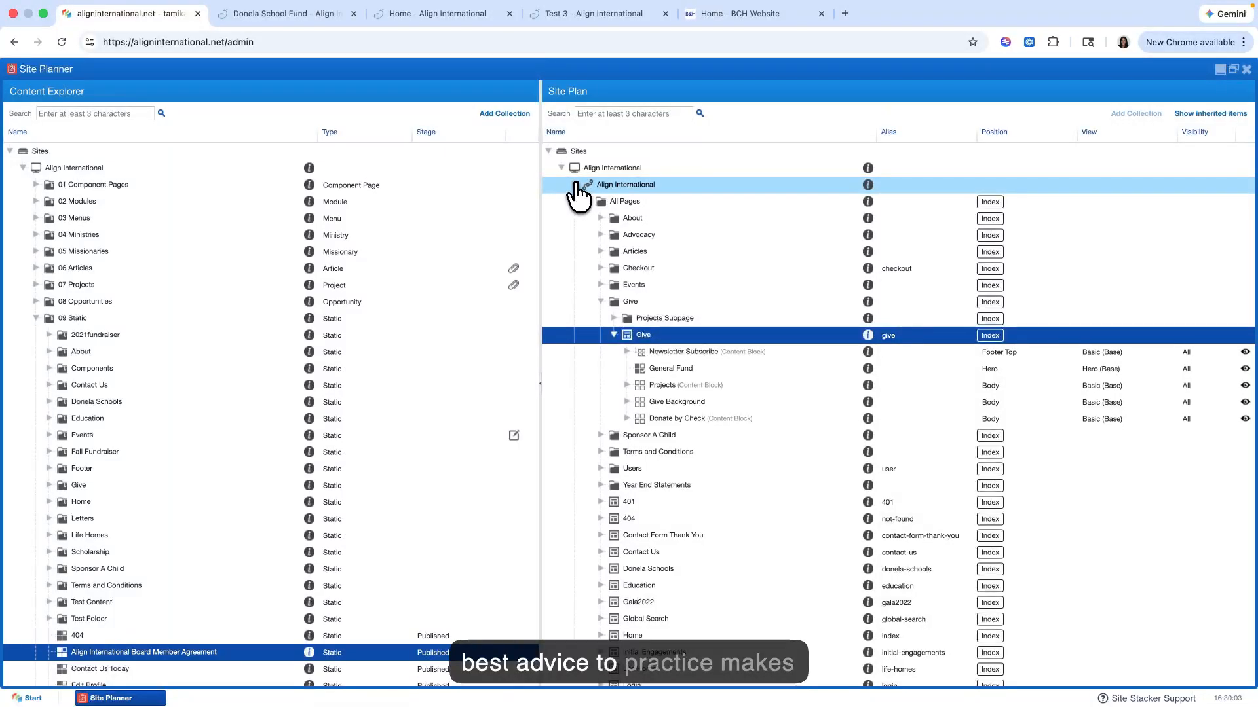
click(575, 184)
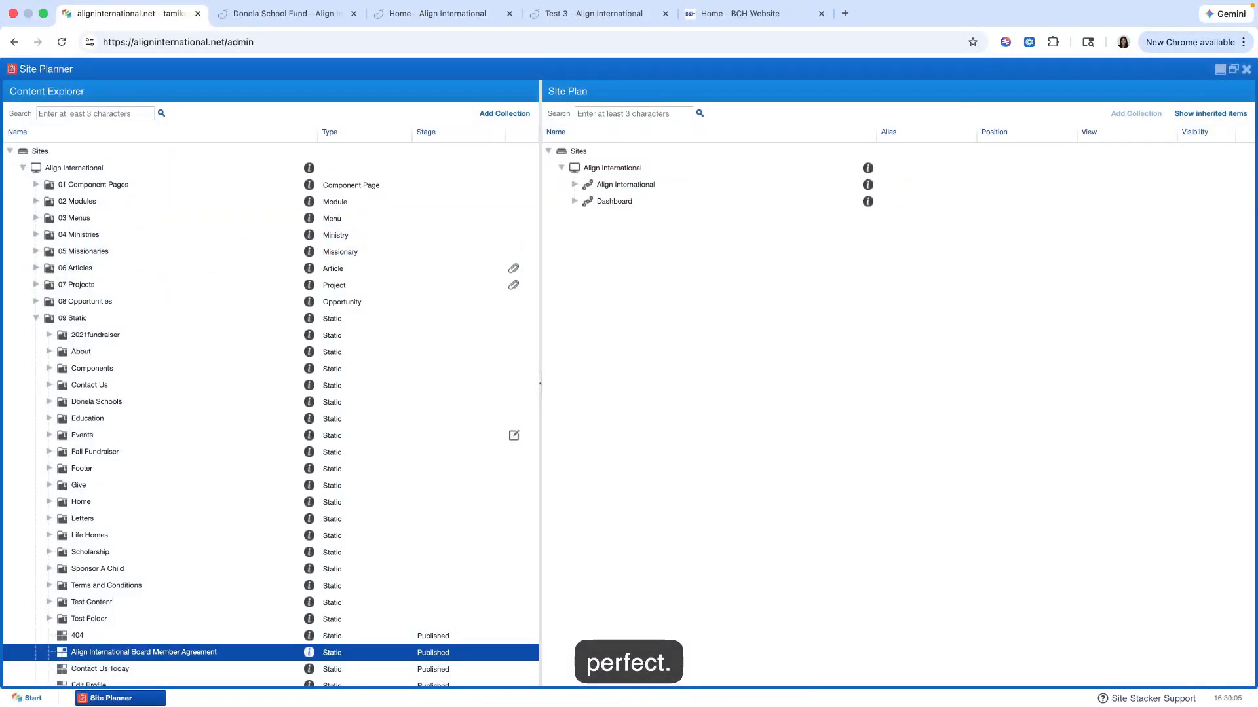
click(24, 167)
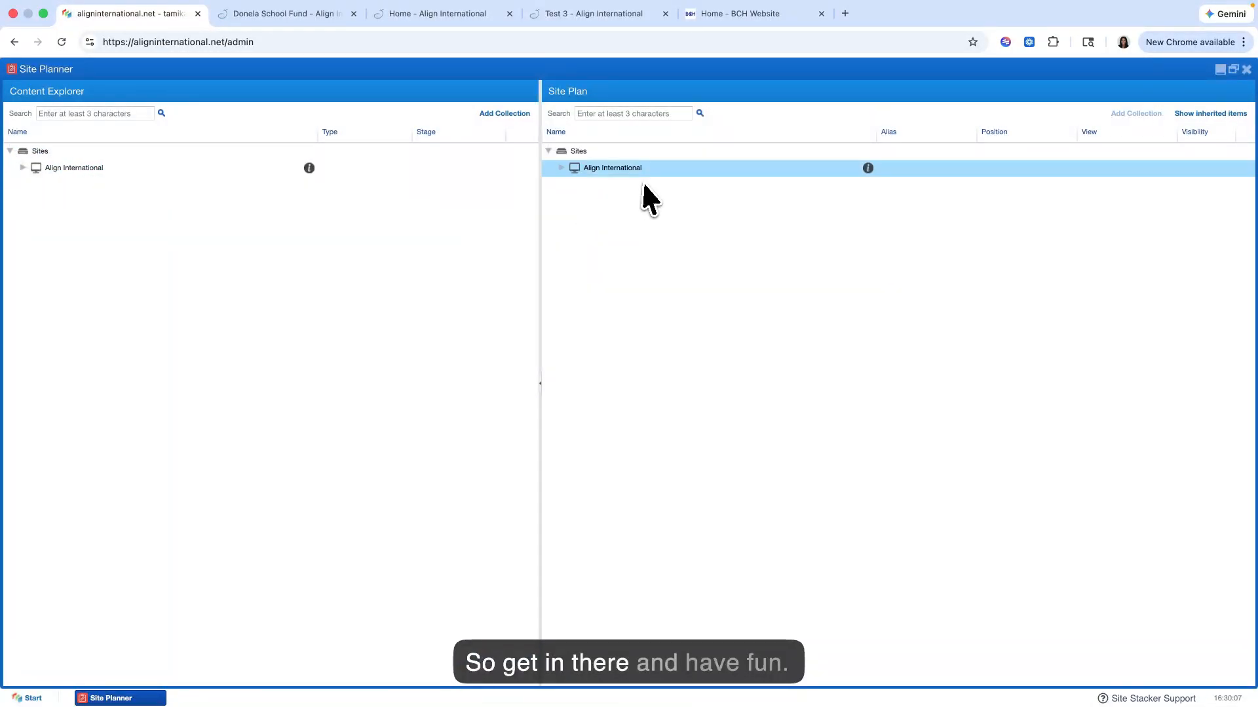